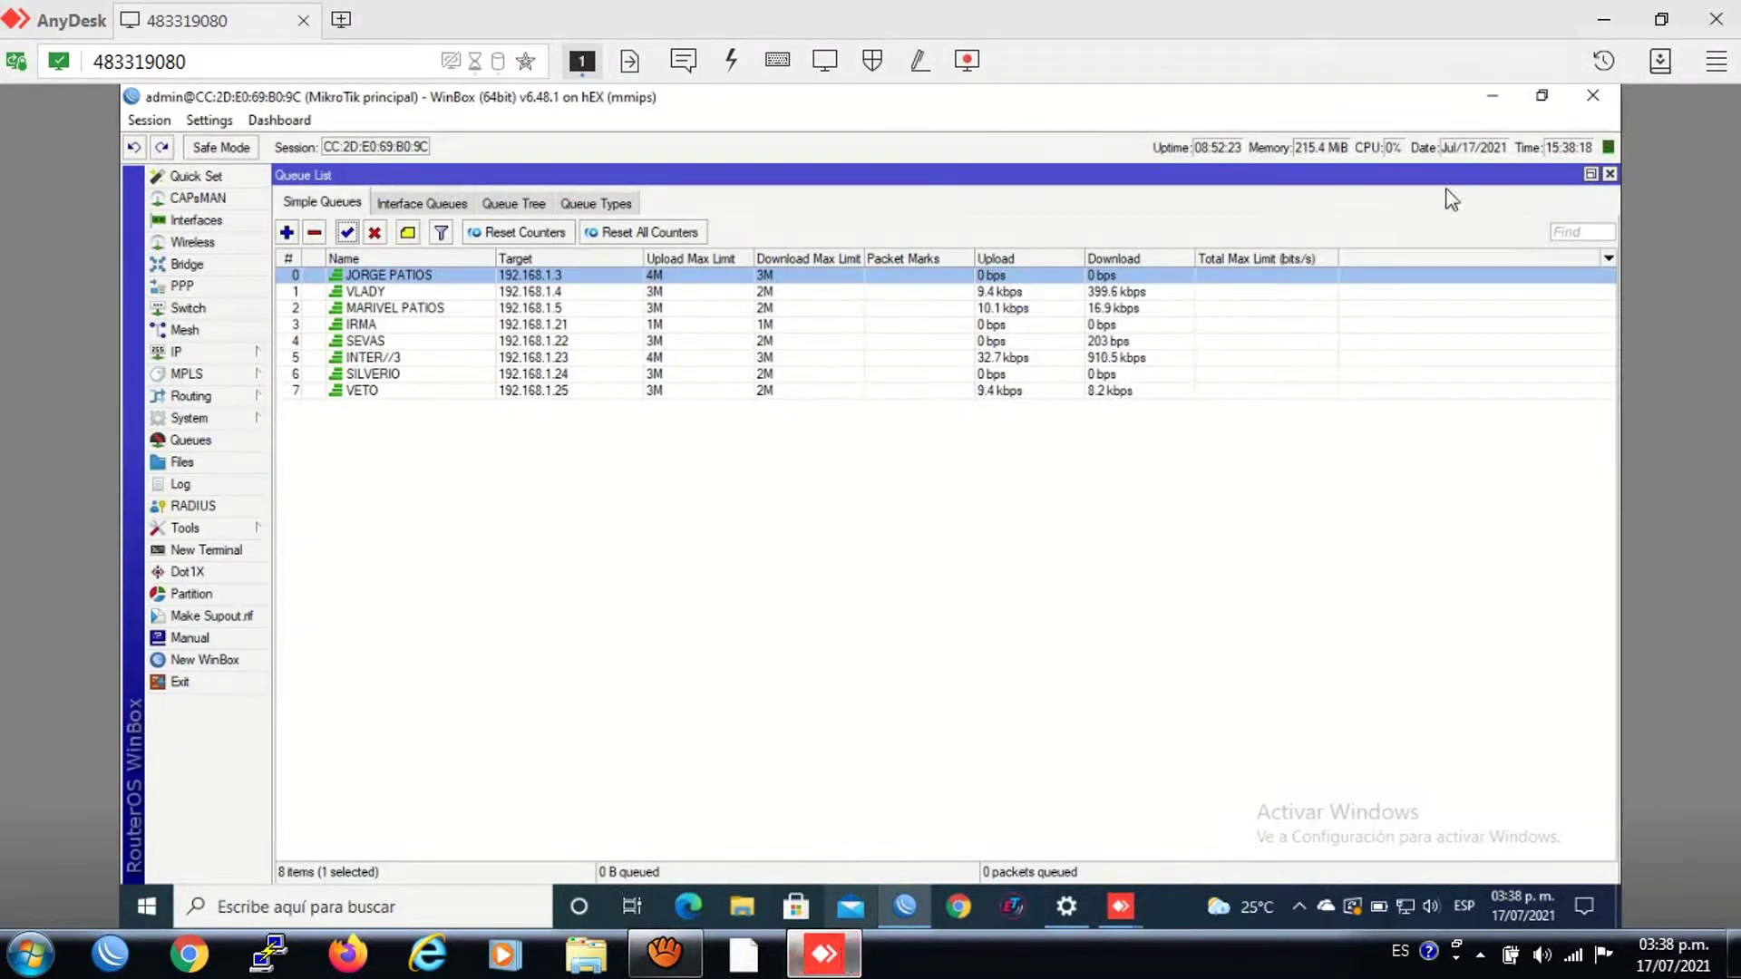
Step: Inspect the CORTE BASICO and CORTE AVANZADO script files on the local desktop, closing each one after viewing
click(1605, 20)
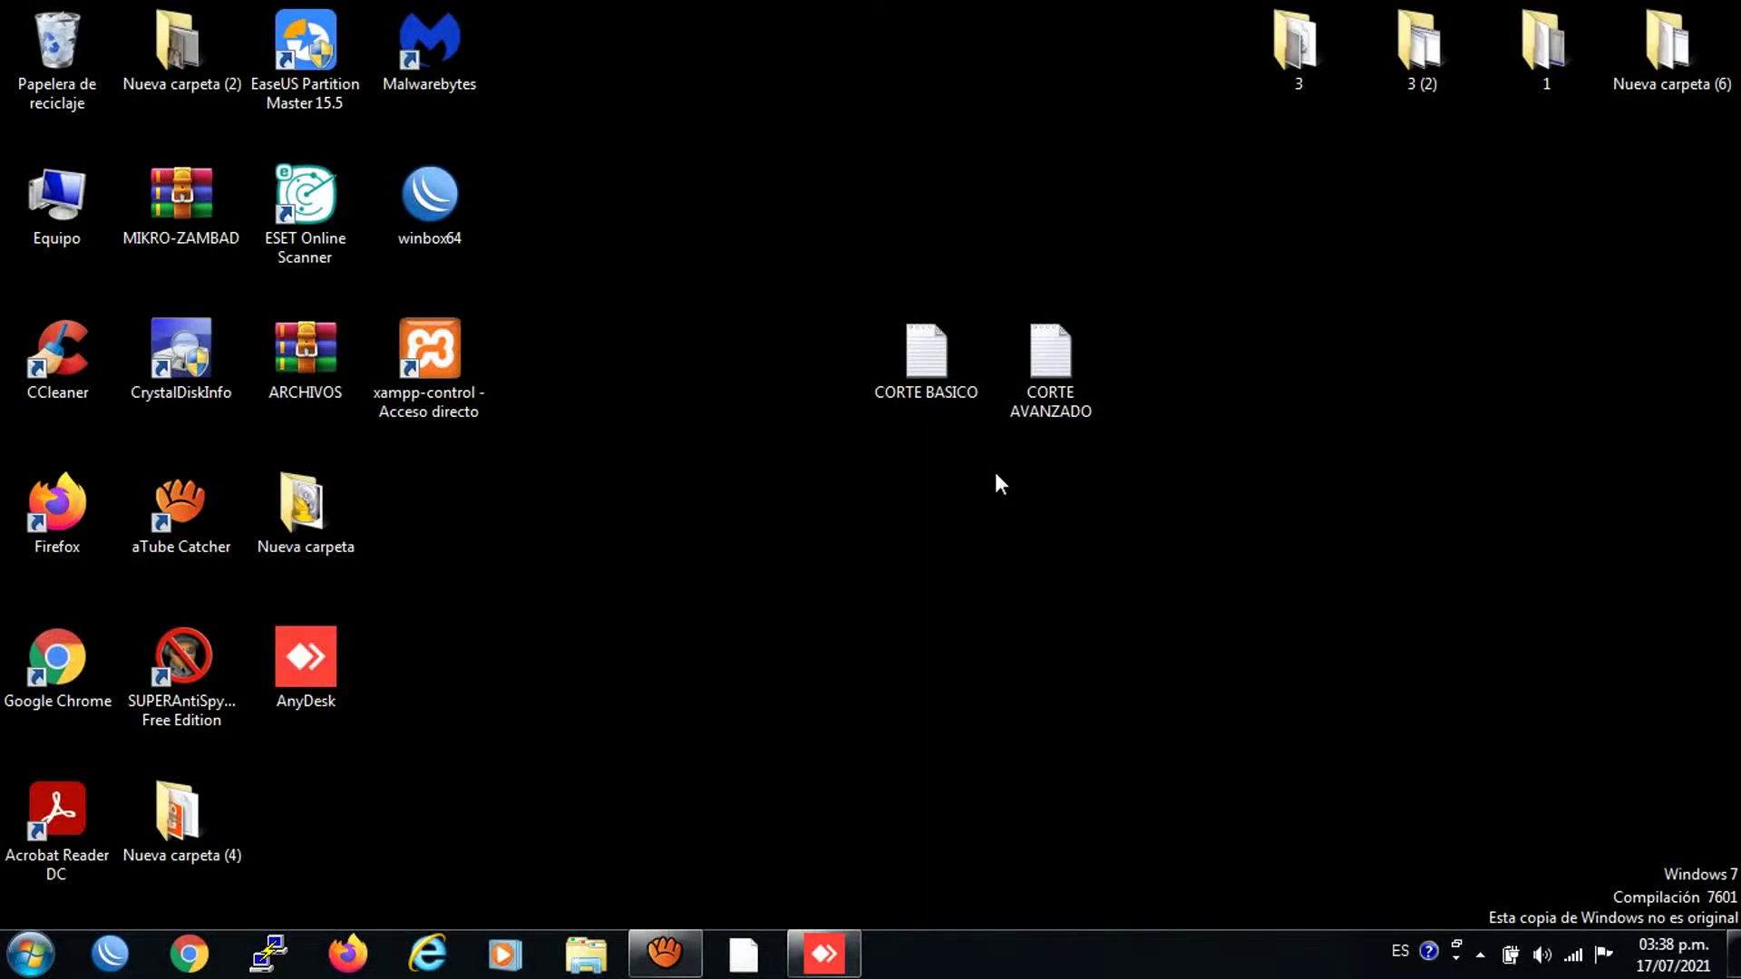
double_click(926, 356)
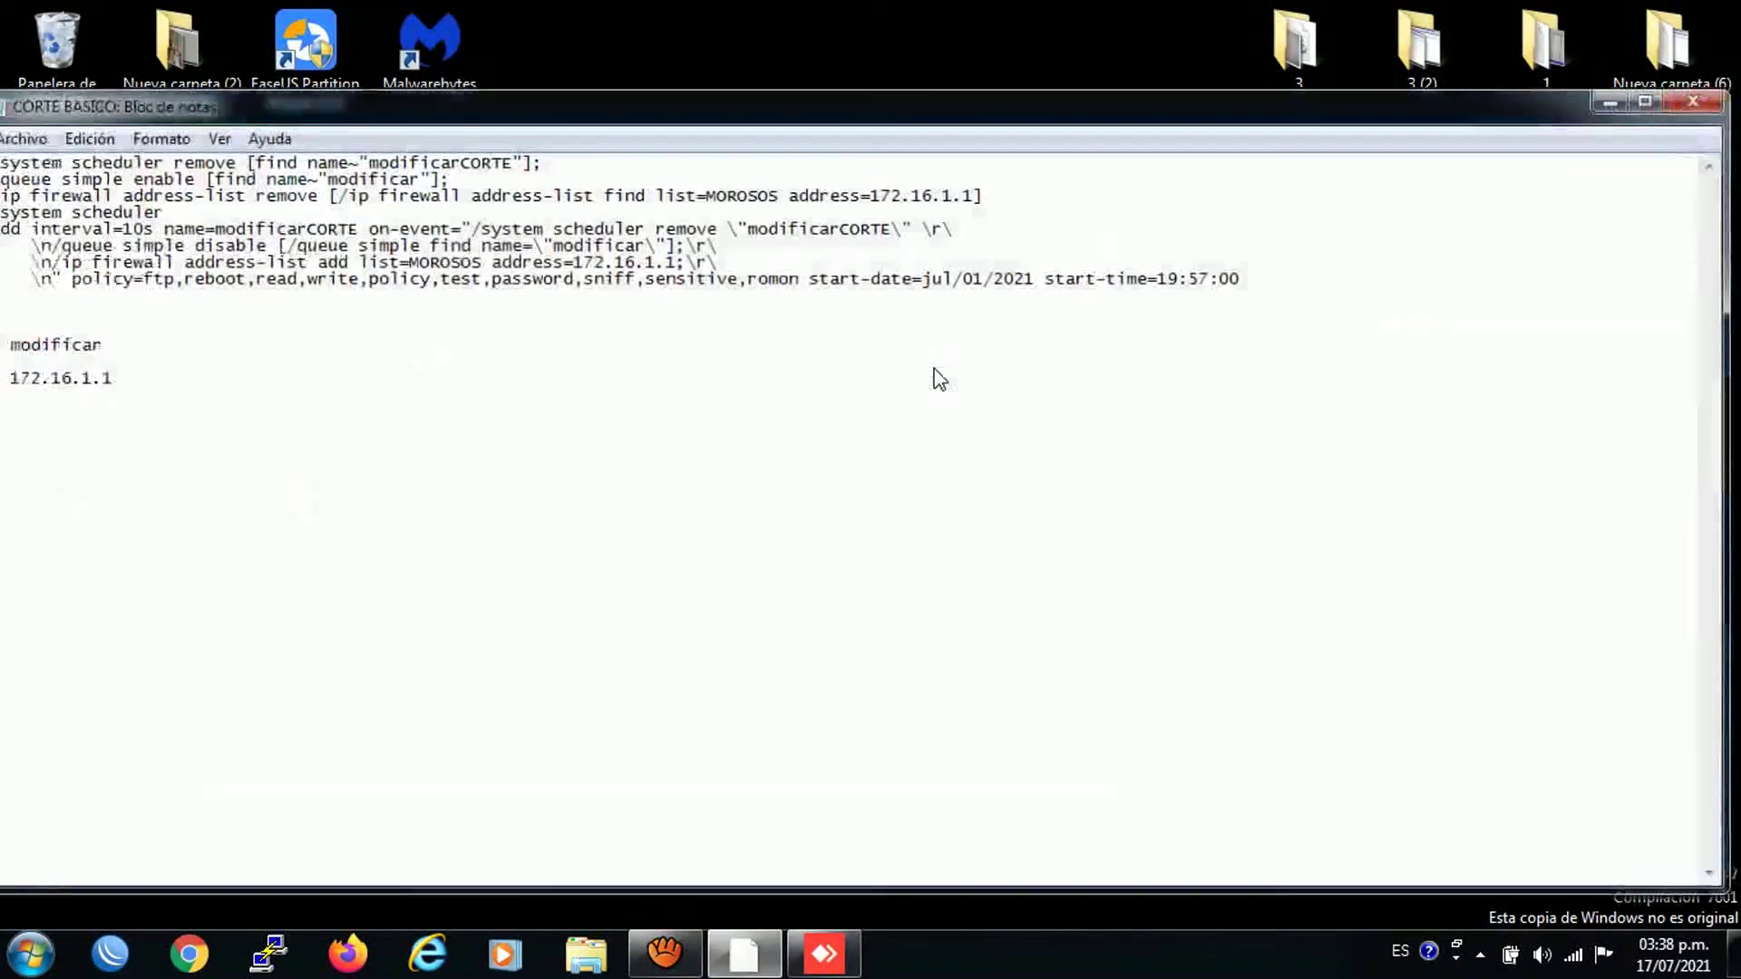
click(1644, 100)
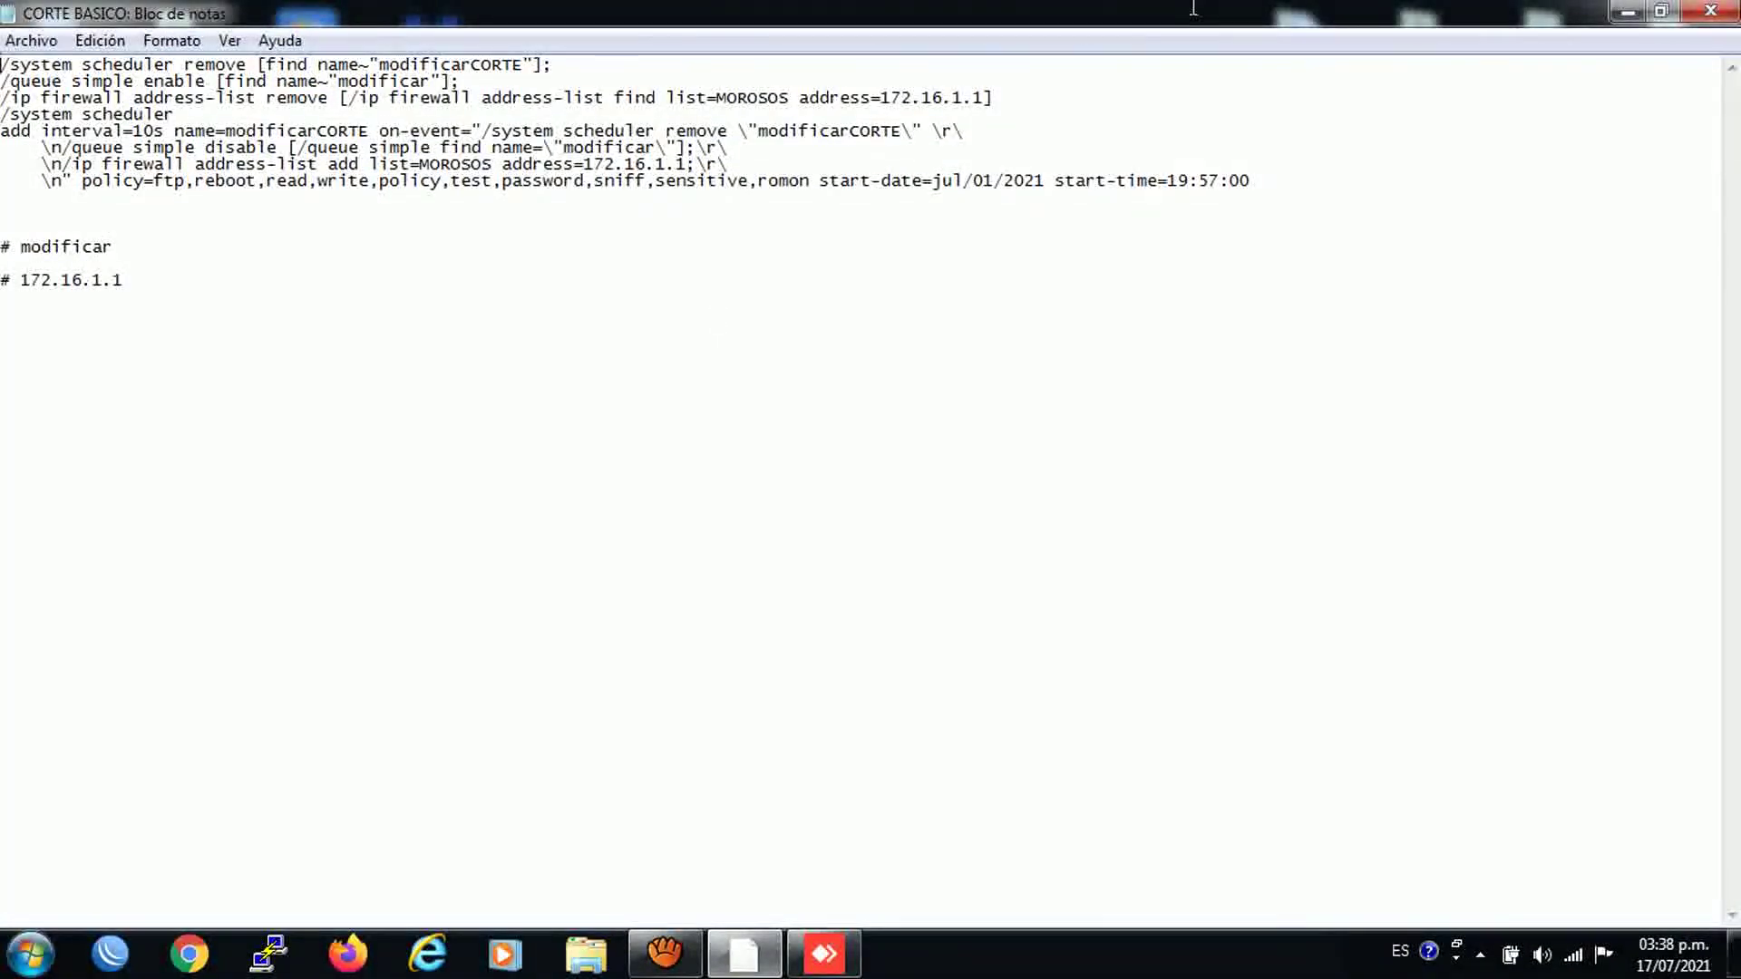
click(1711, 11)
click(1058, 331)
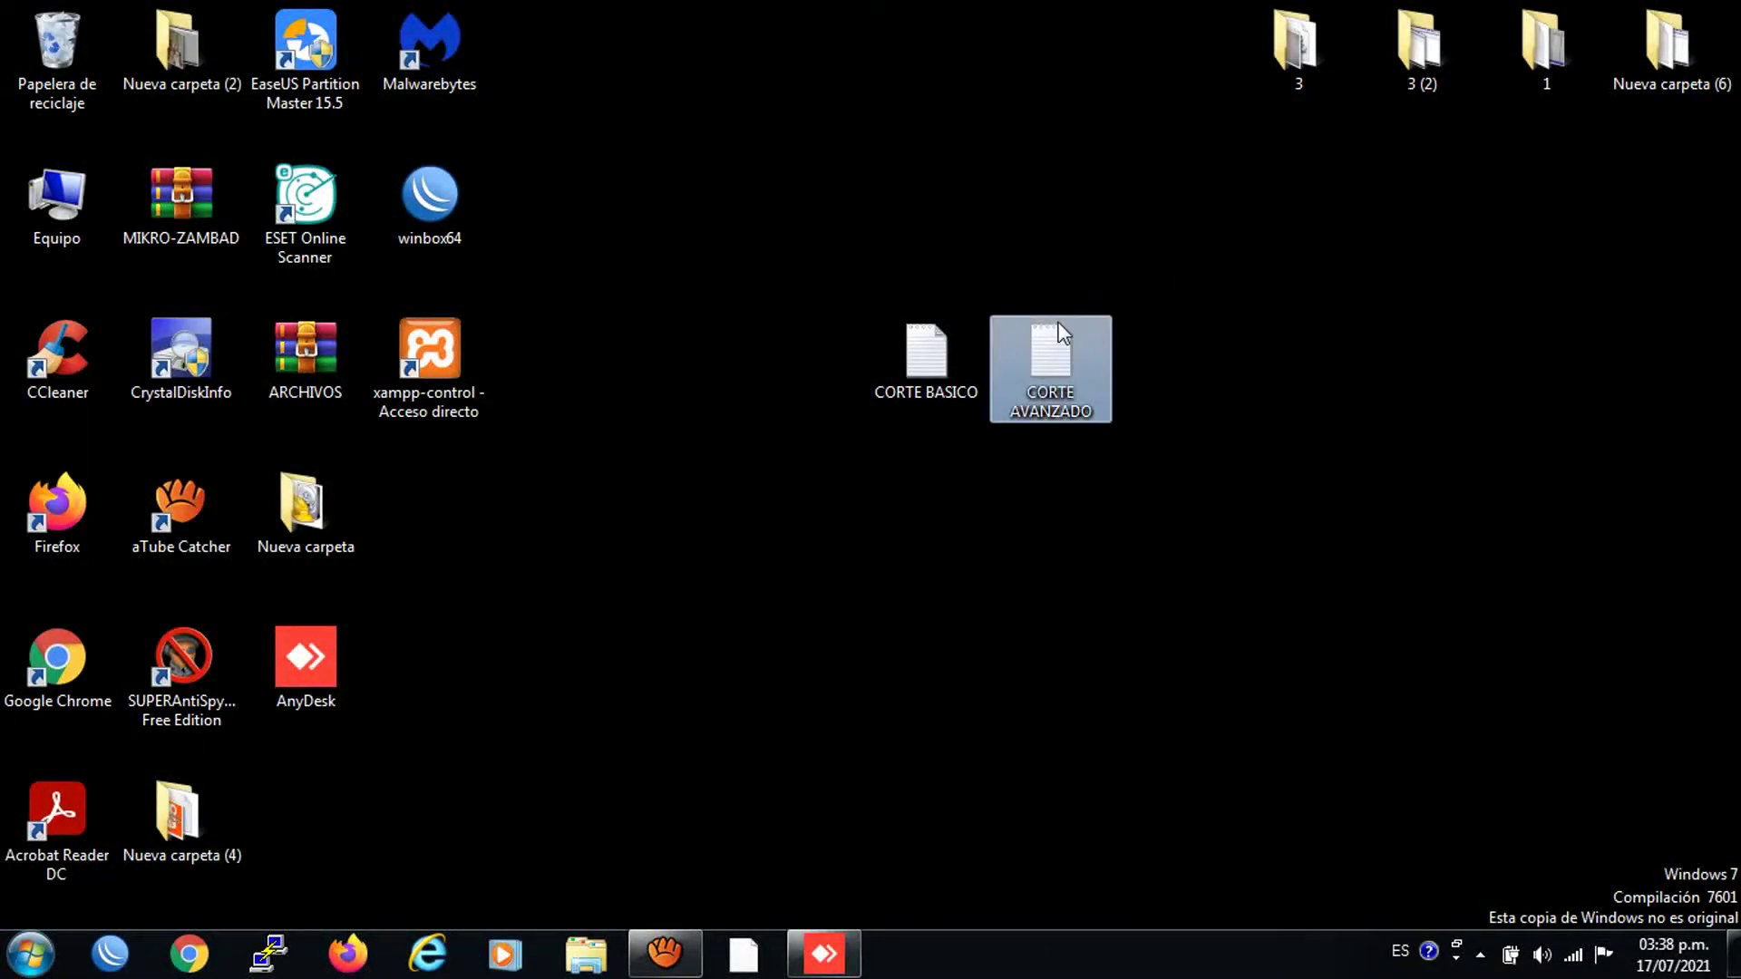
double_click(1058, 332)
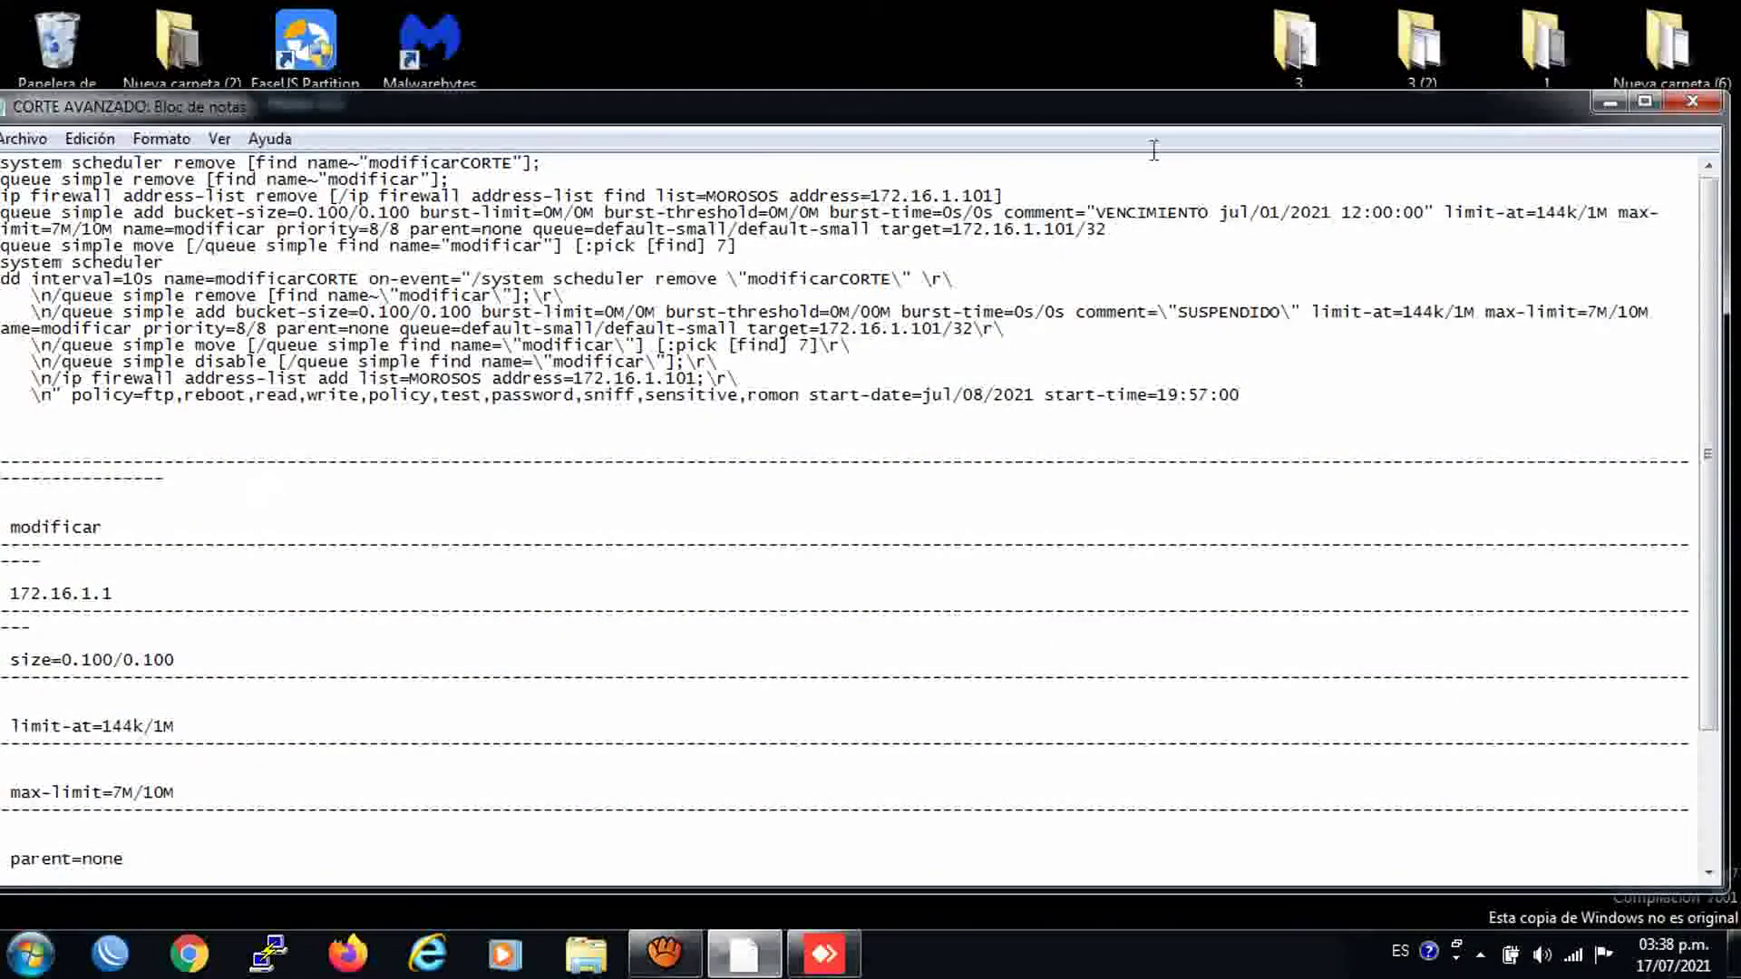
click(1692, 101)
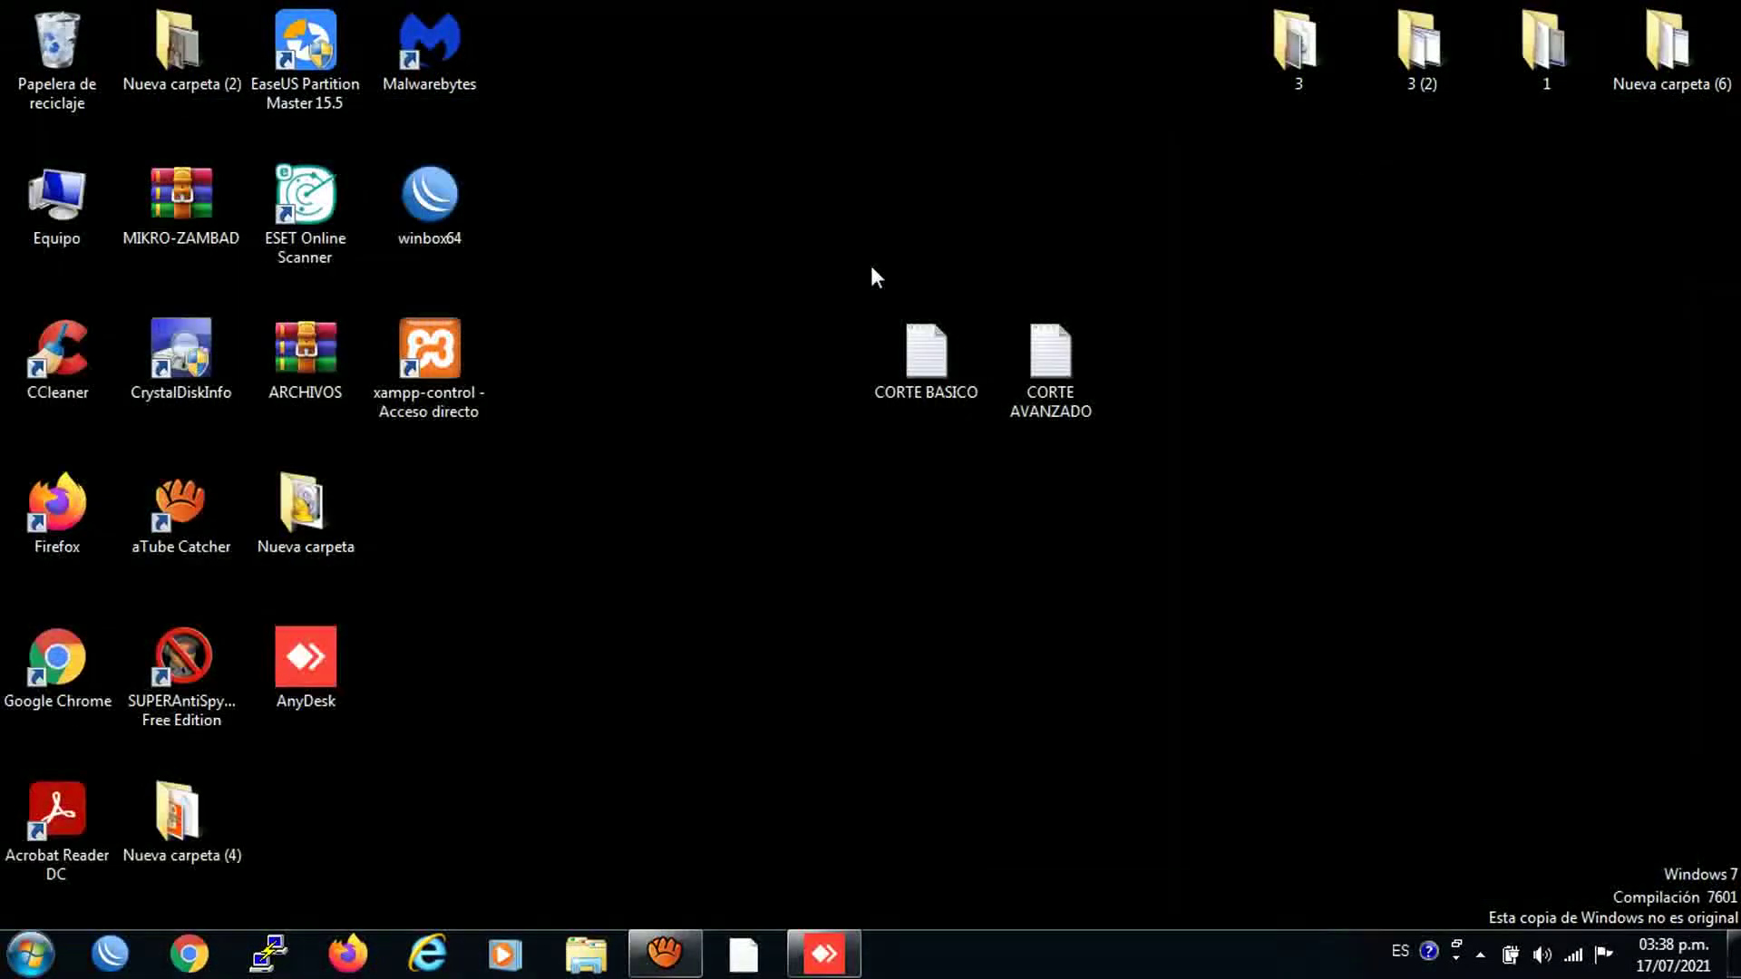
Step: Open the CORTE BASICO script and, in the remote WinBox session, replace the space in the first simple queue's name with a hyphen
double_click(935, 348)
click(827, 952)
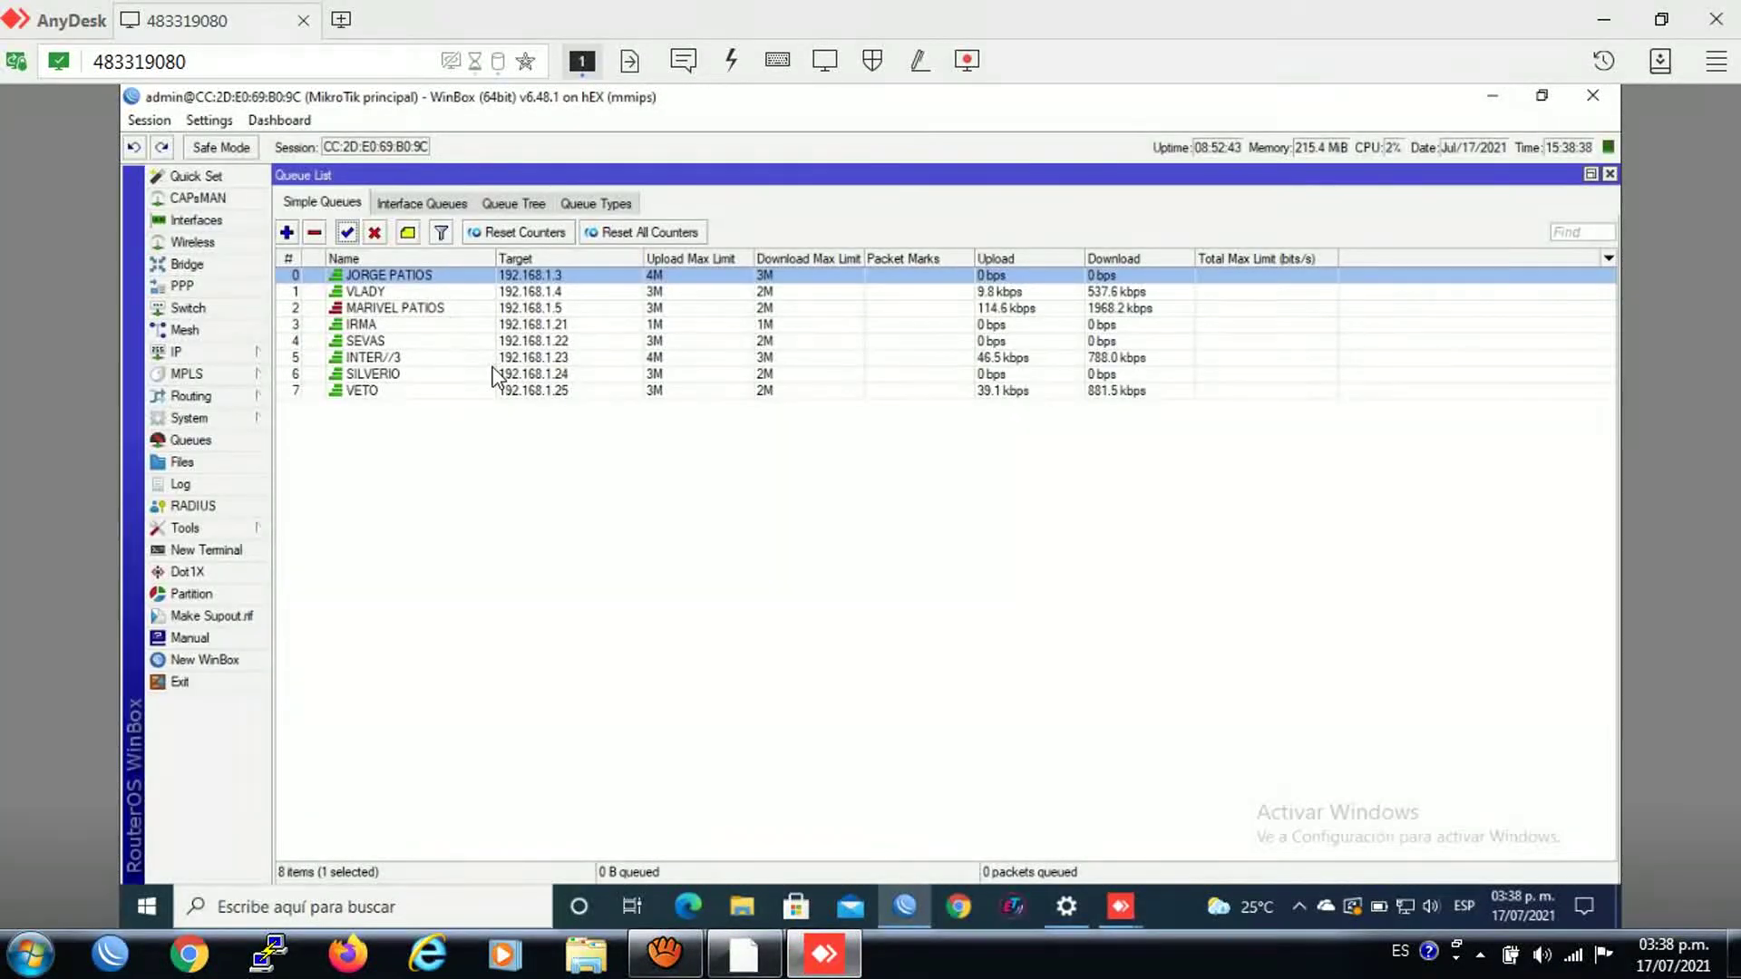
double_click(390, 278)
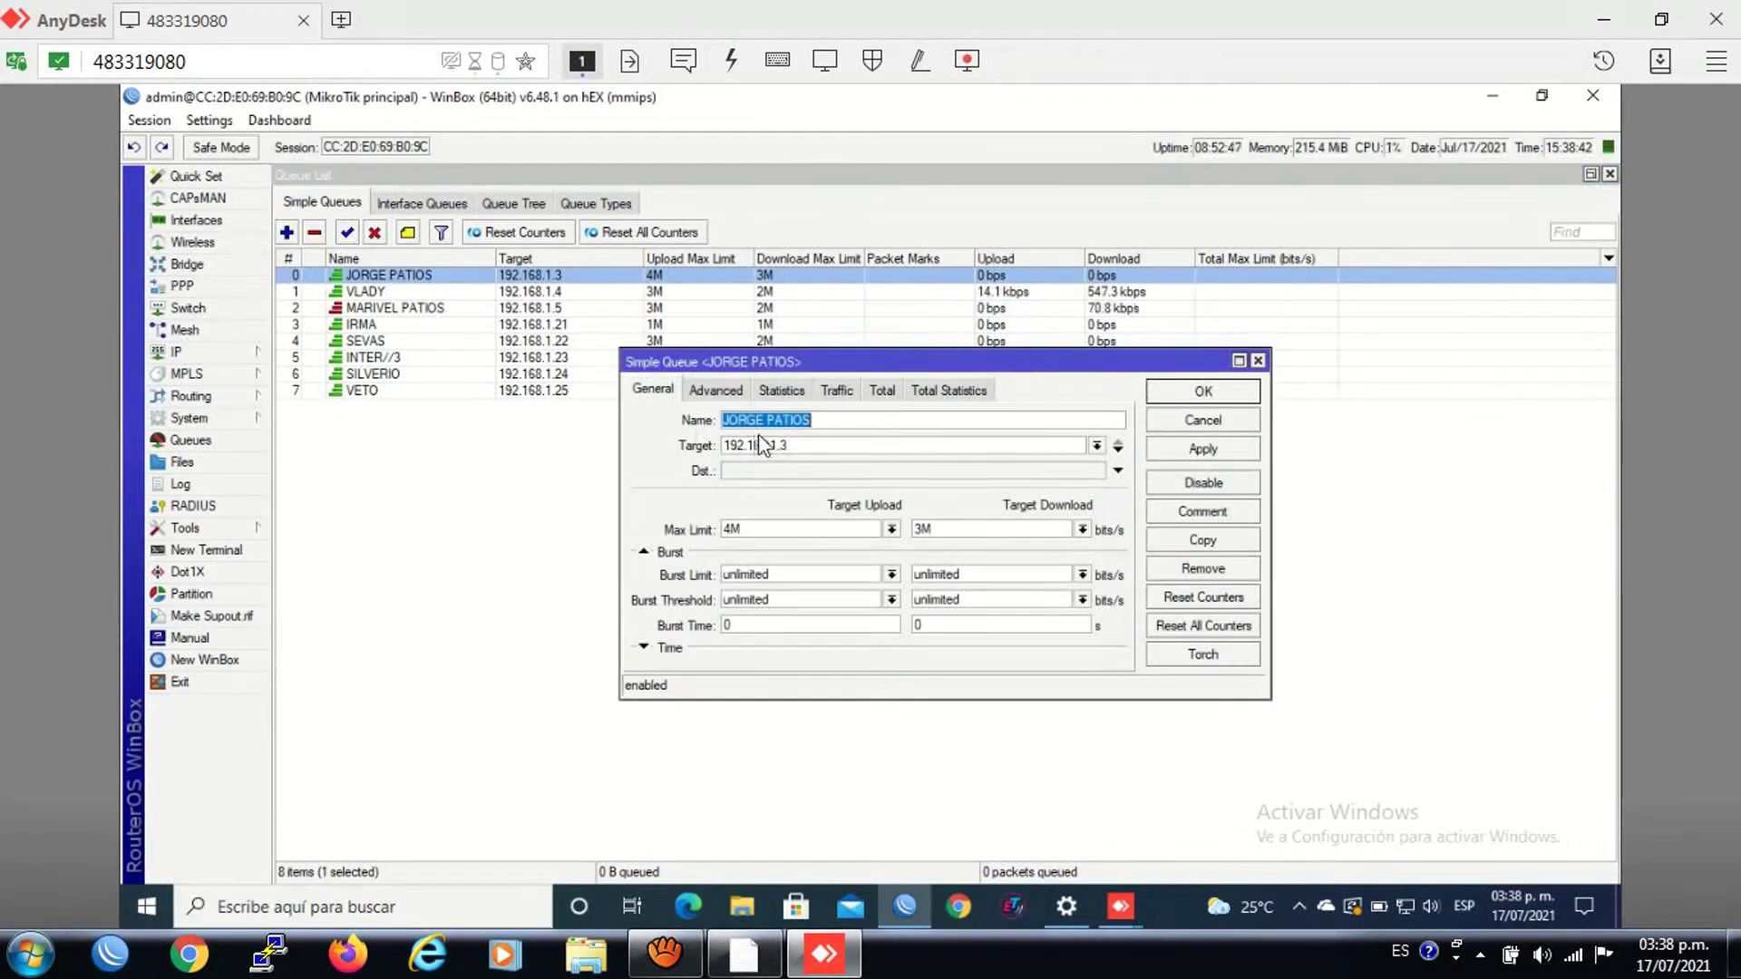
click(788, 421)
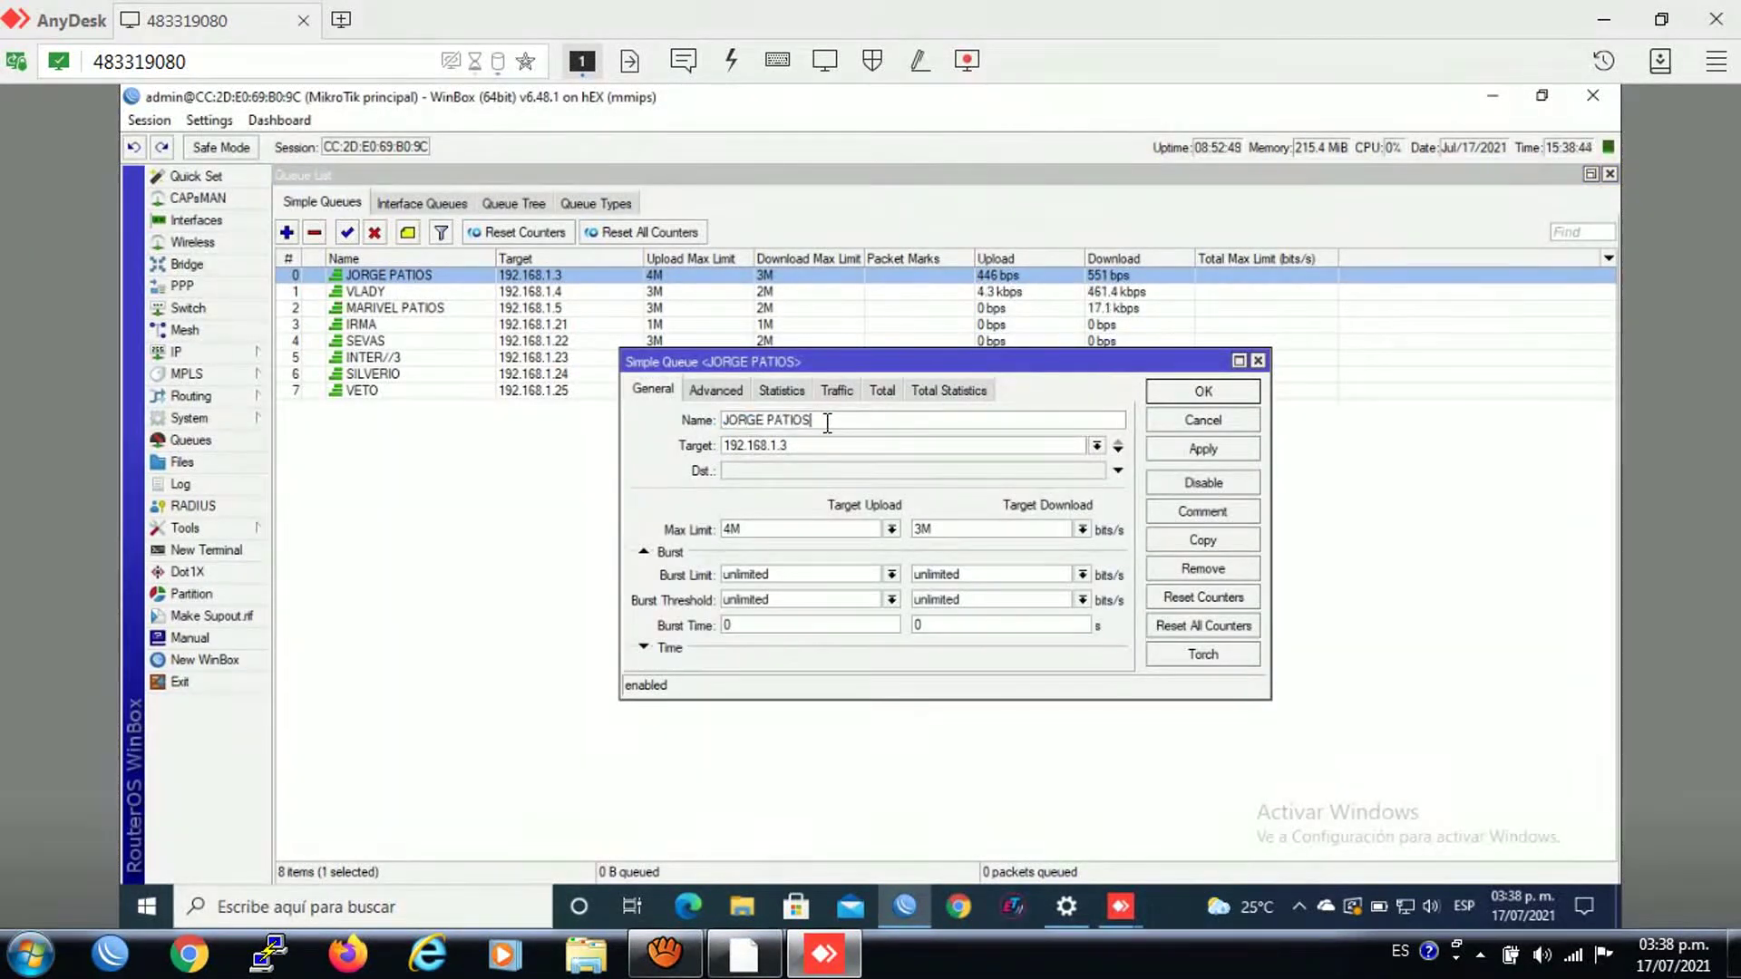
click(769, 420)
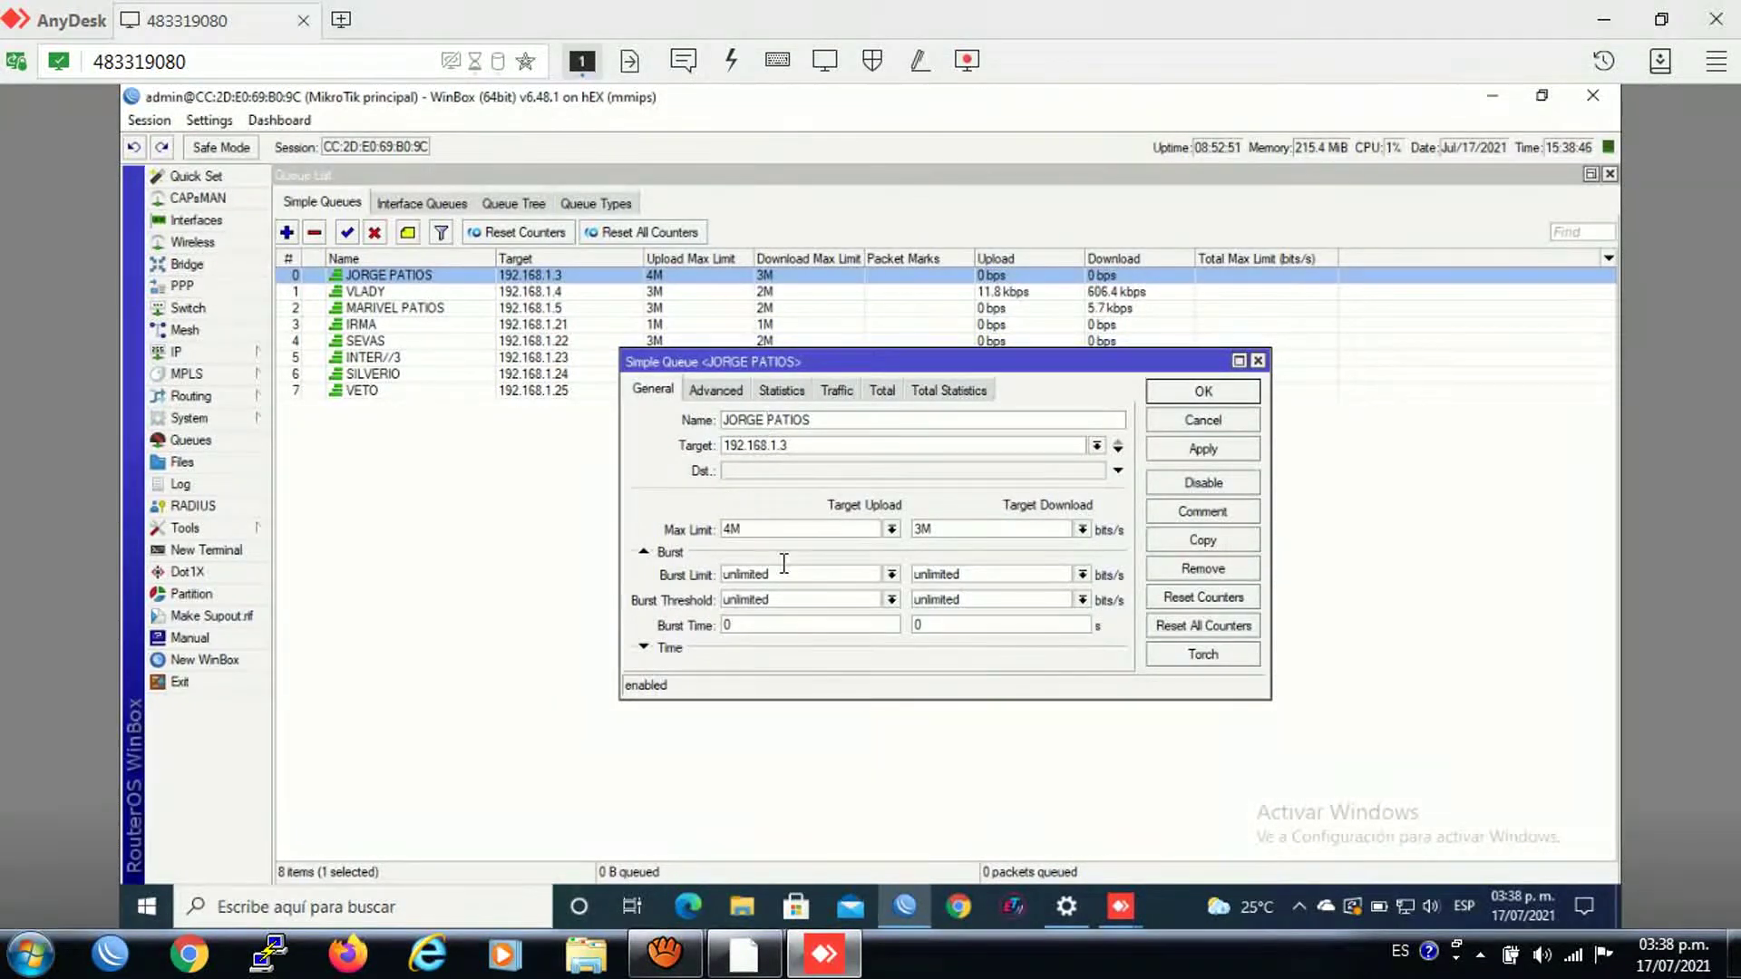
key(BackSpace)
text(_)
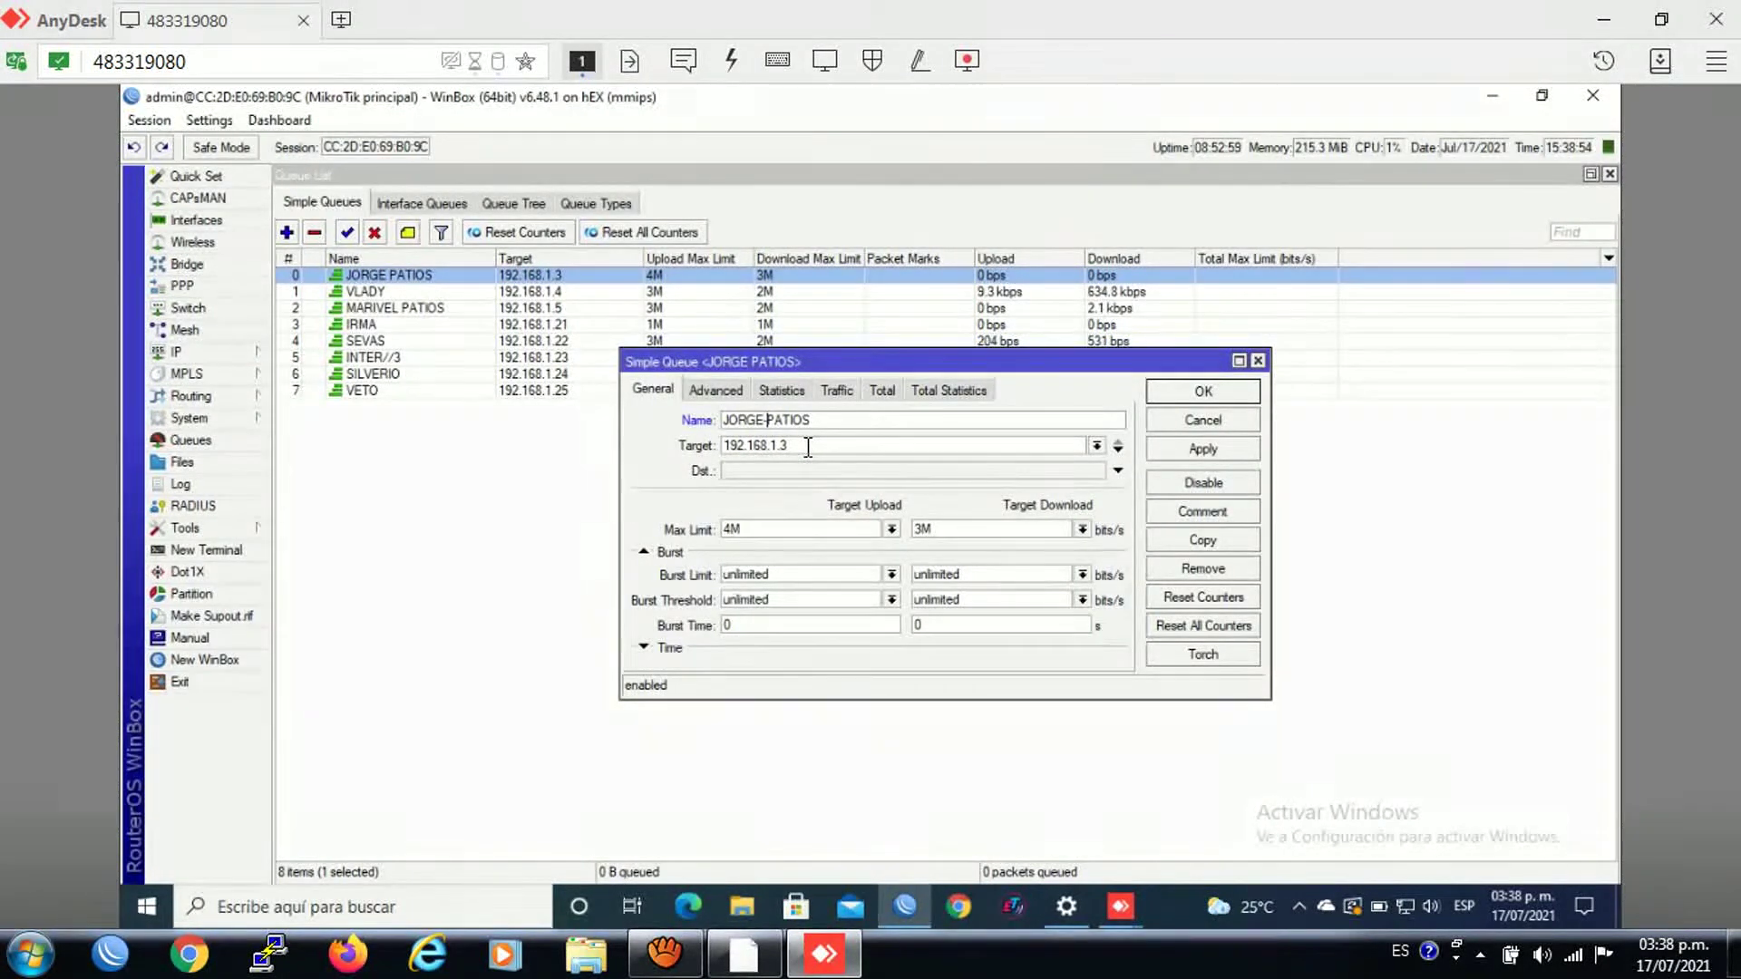
Step: Copy the queue's hyphenated client name and paste it below the # 172.16.1.1 line in the CORTE BASICO Notepad file
drag(819, 417, 708, 428)
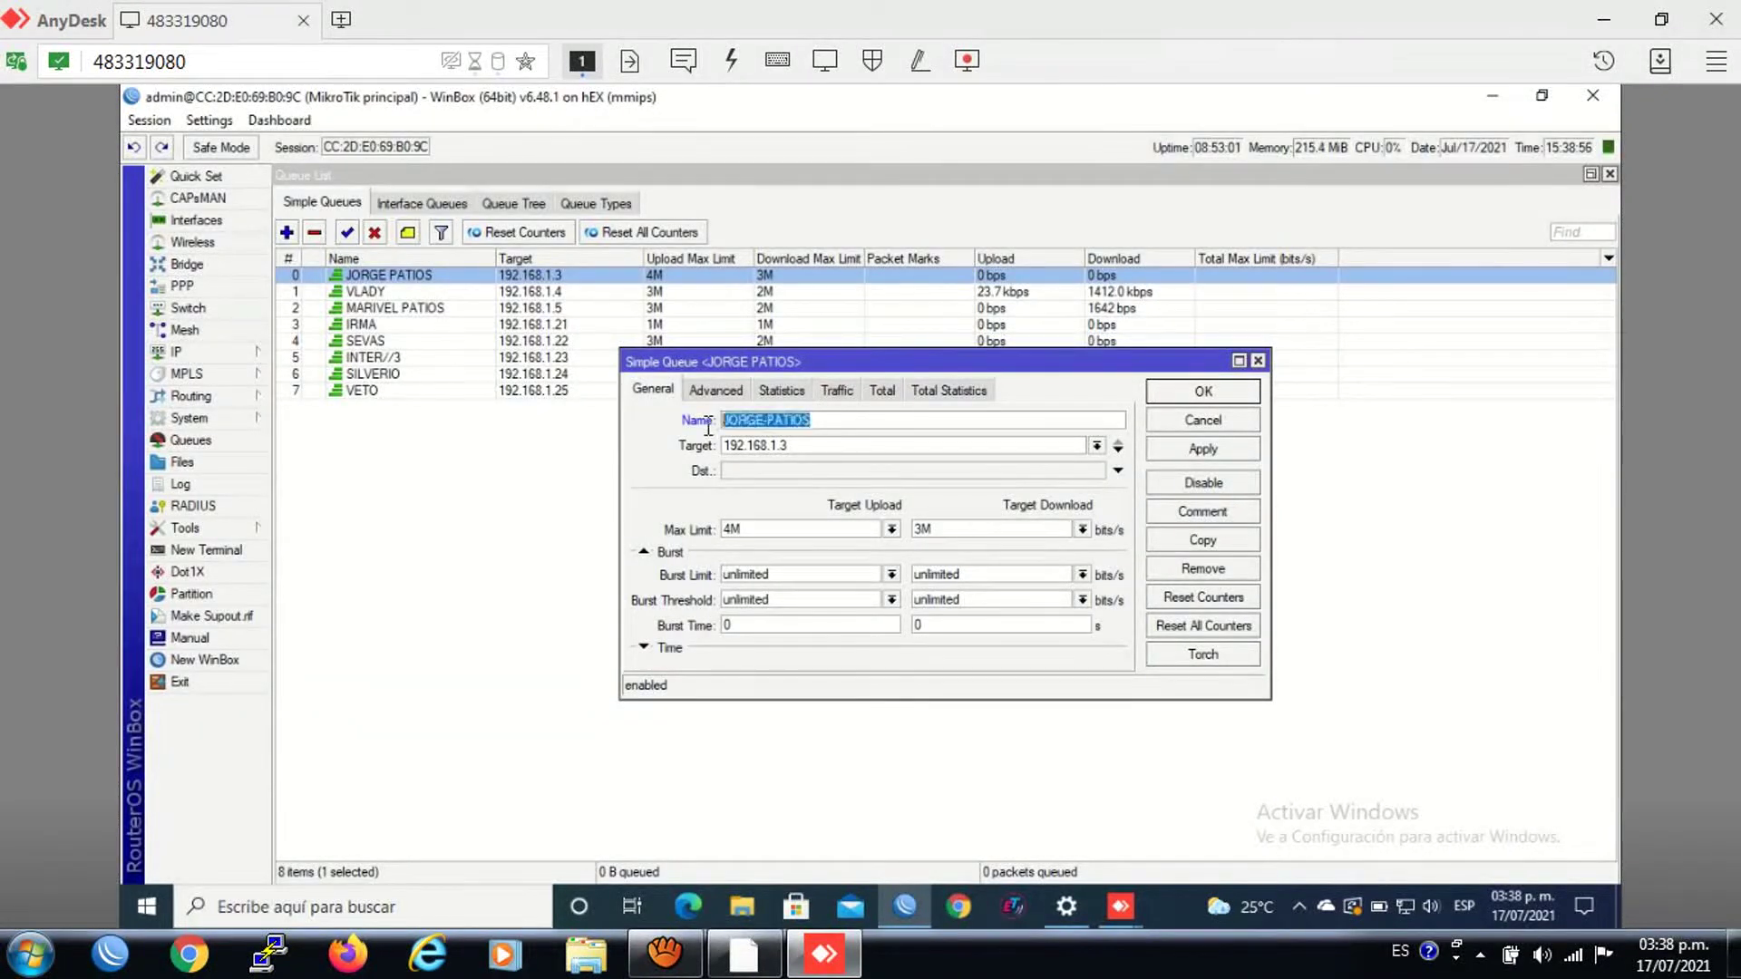
right_click(763, 422)
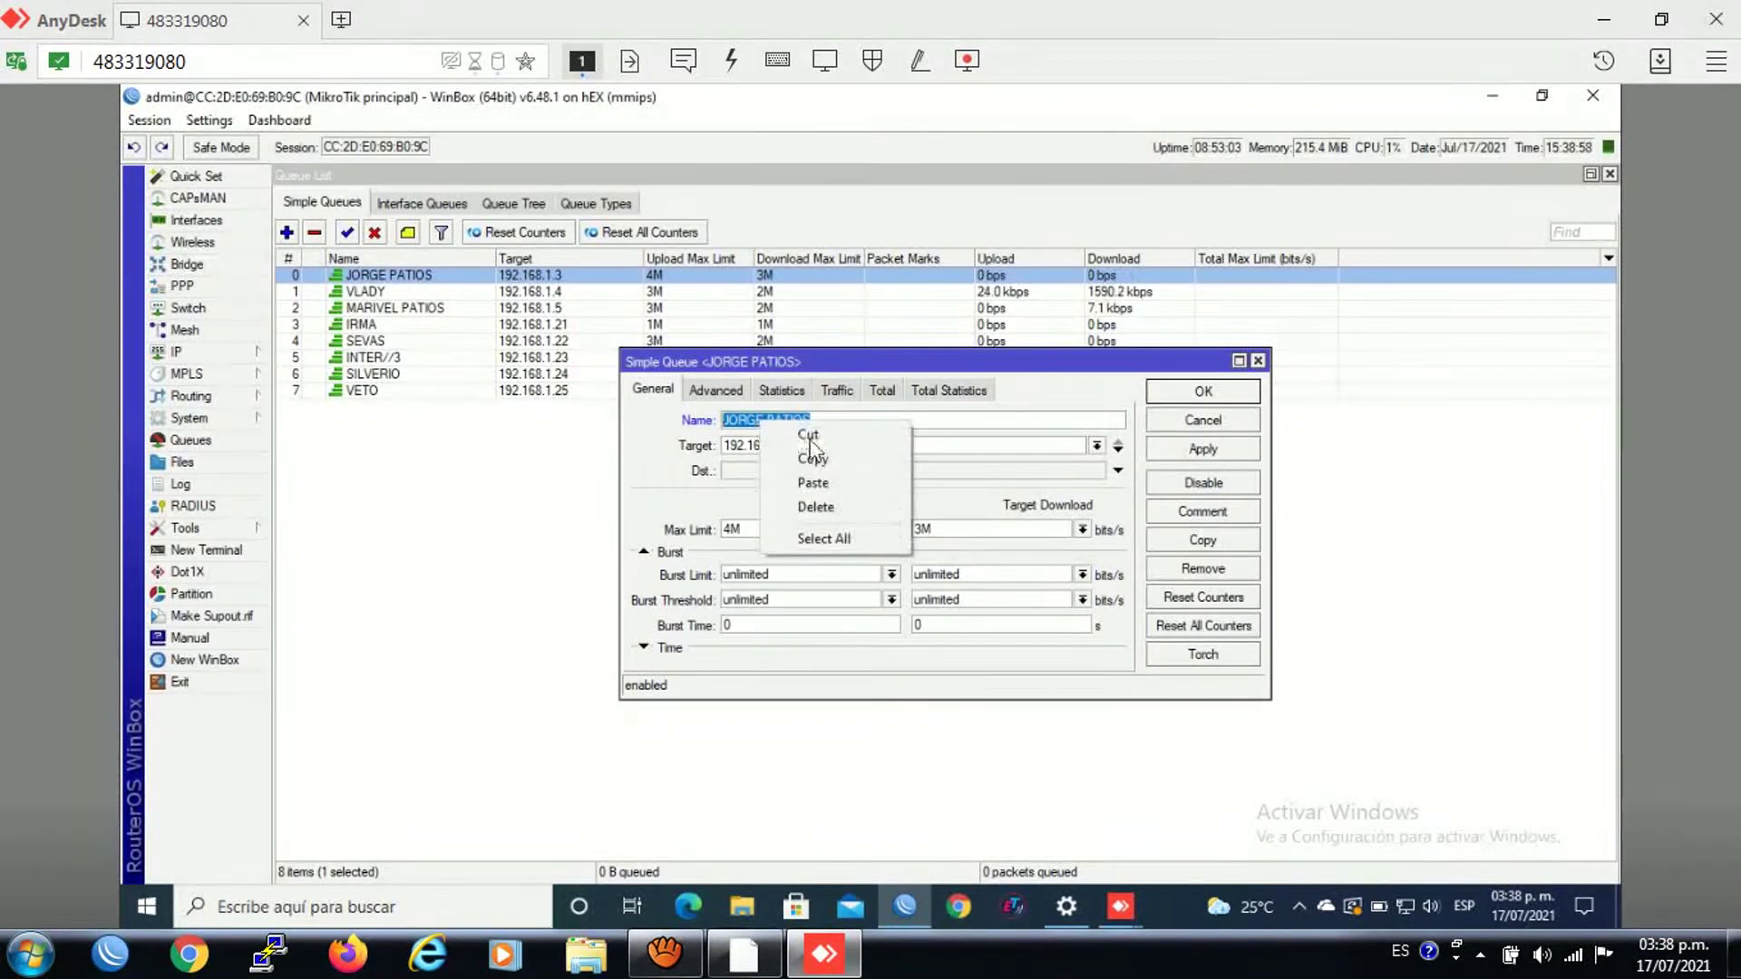
click(816, 454)
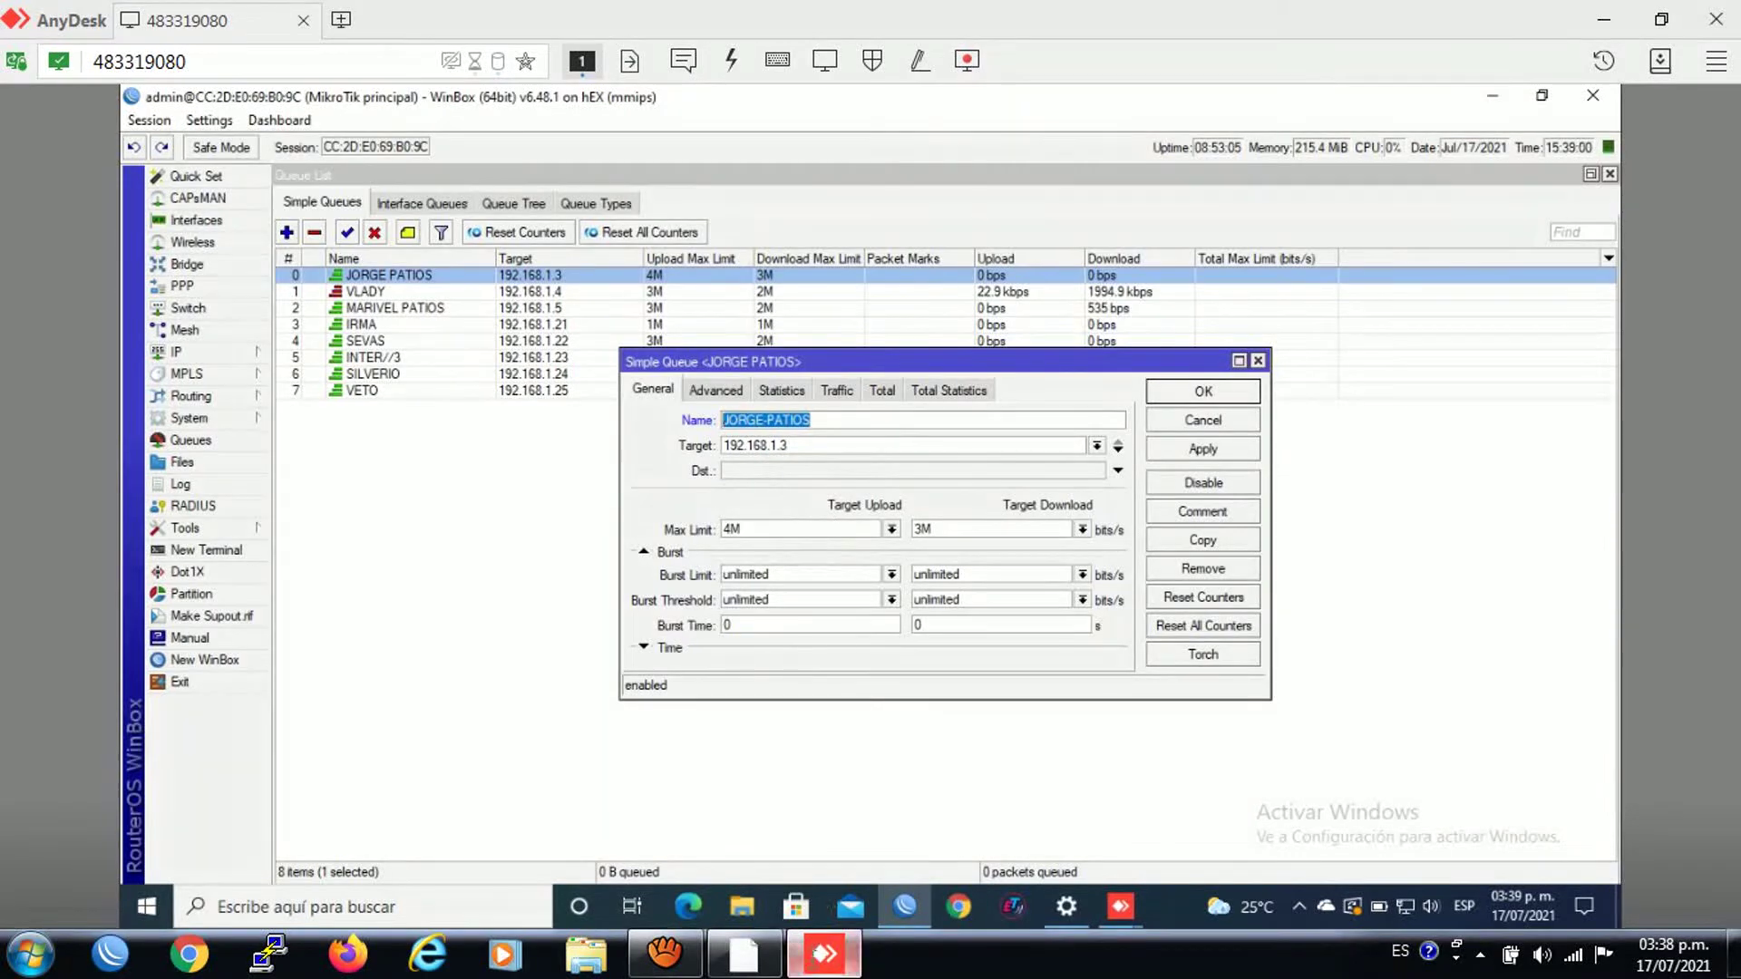
click(823, 953)
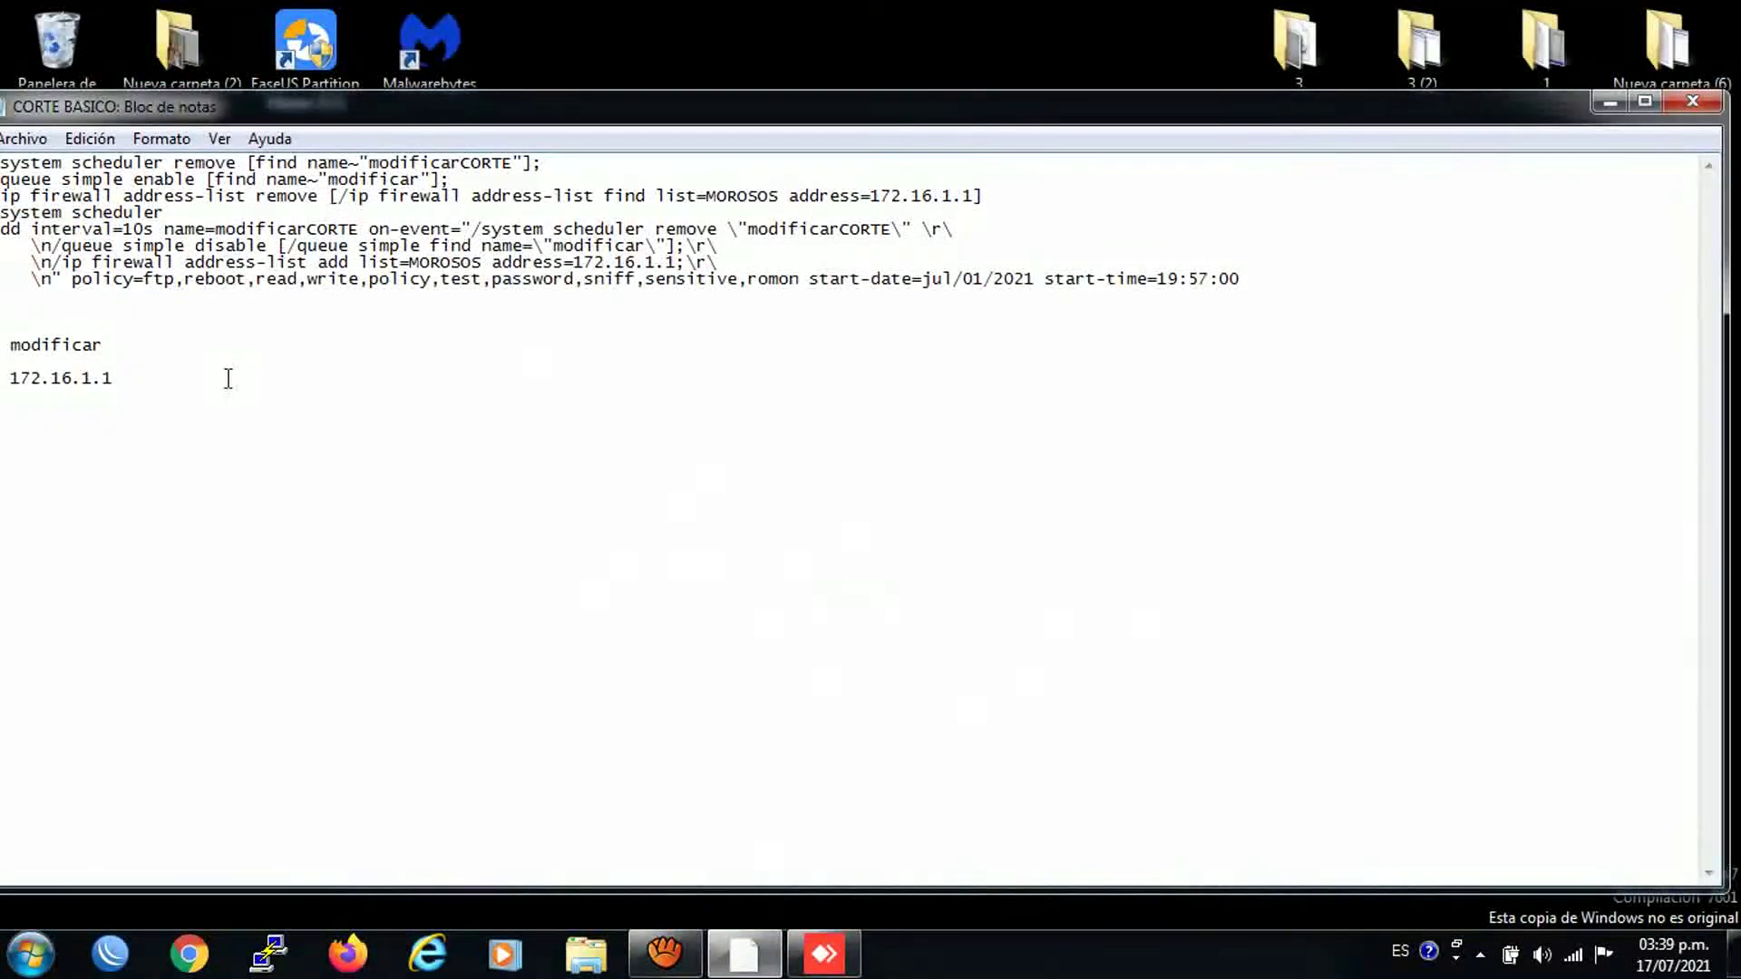
click(1656, 103)
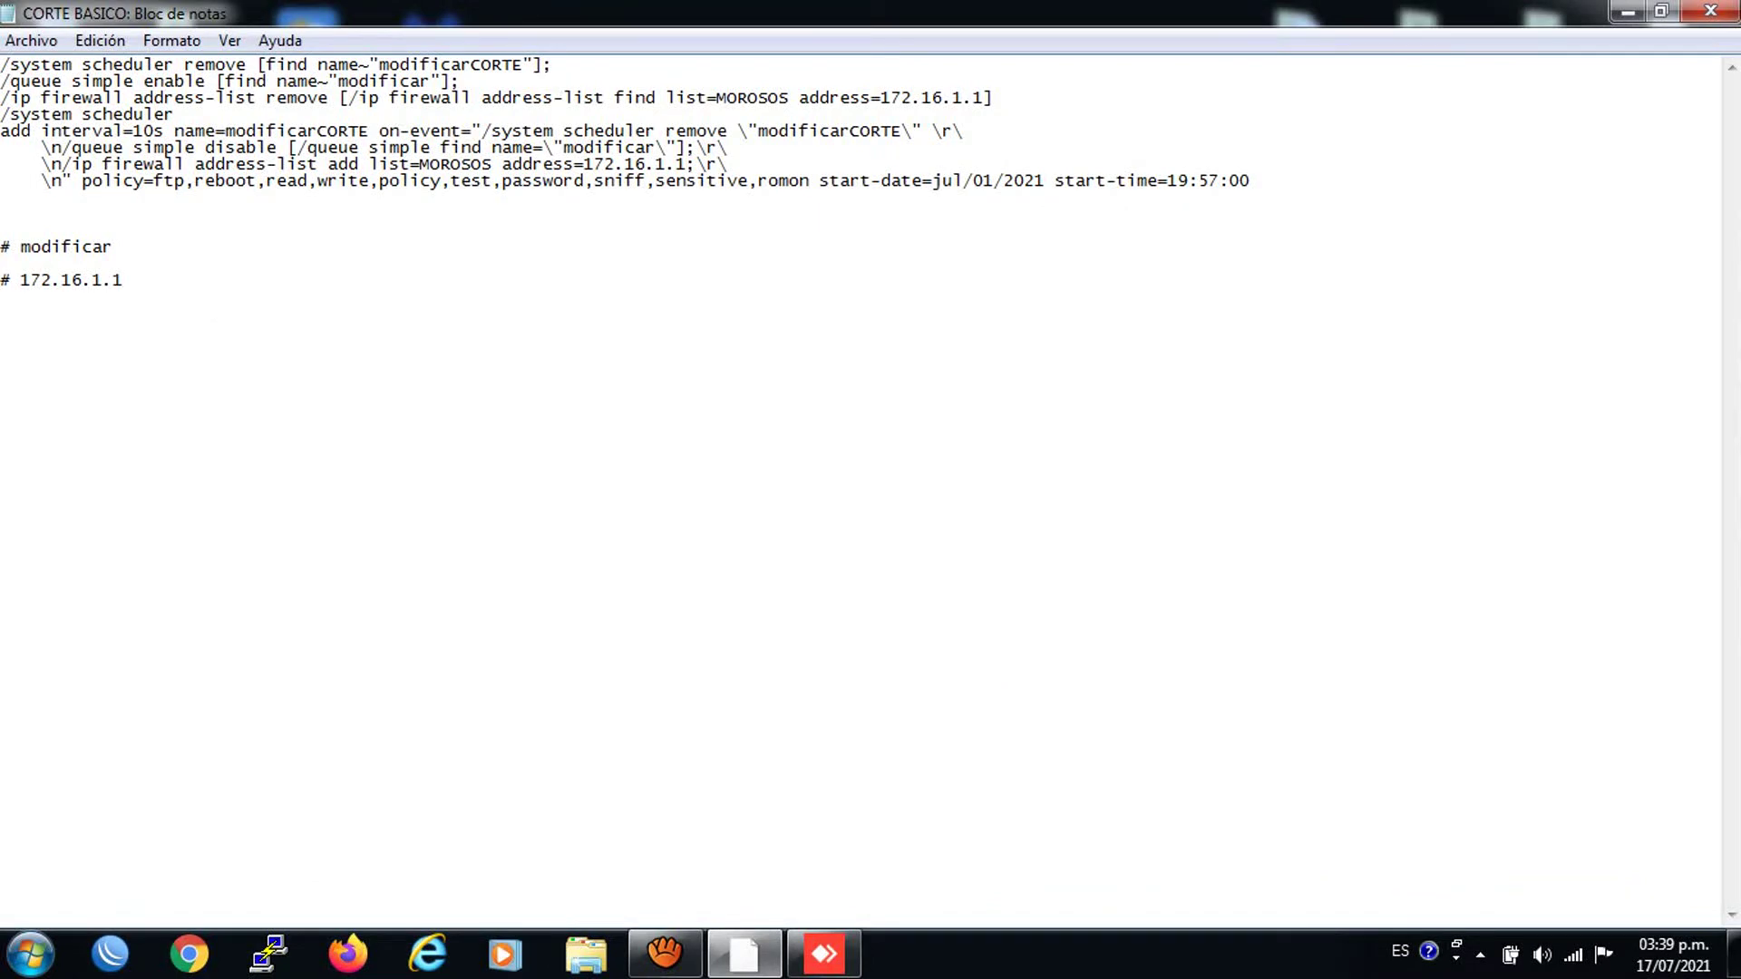
right_click(181, 334)
click(259, 452)
Step: Copy the same queue's target address 192.168.1.3 from WinBox and paste it below the client name in the CORTE BASICO Notepad file
click(820, 952)
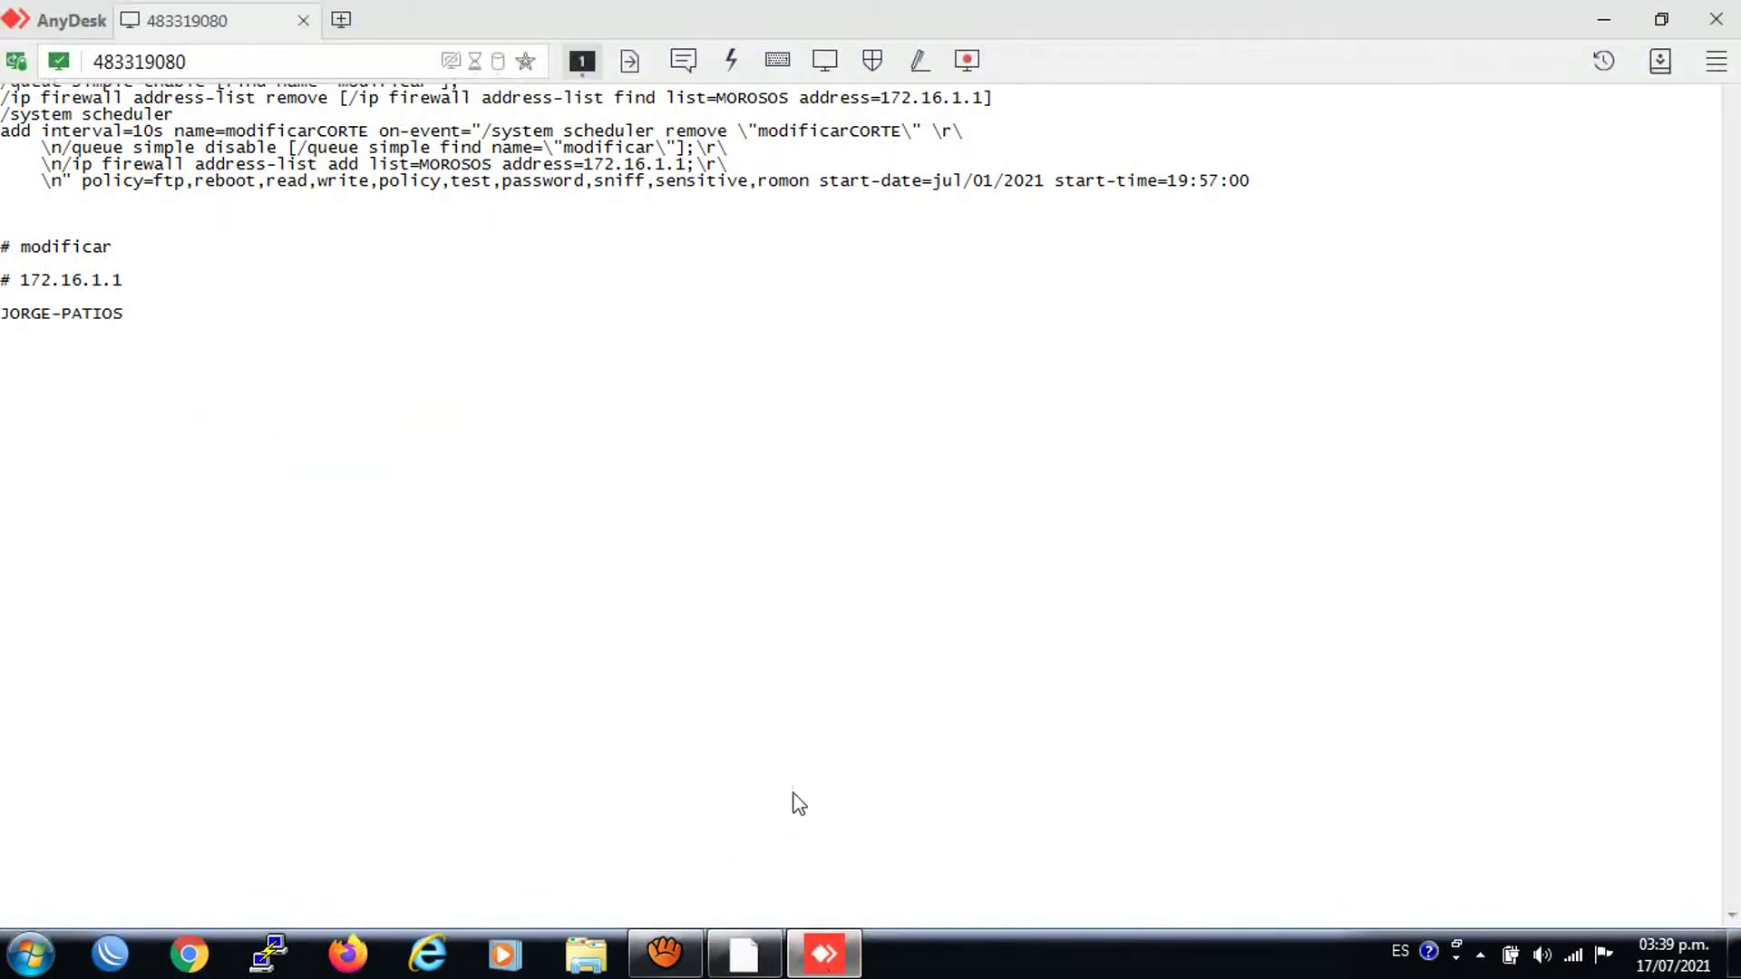
click(839, 934)
click(832, 963)
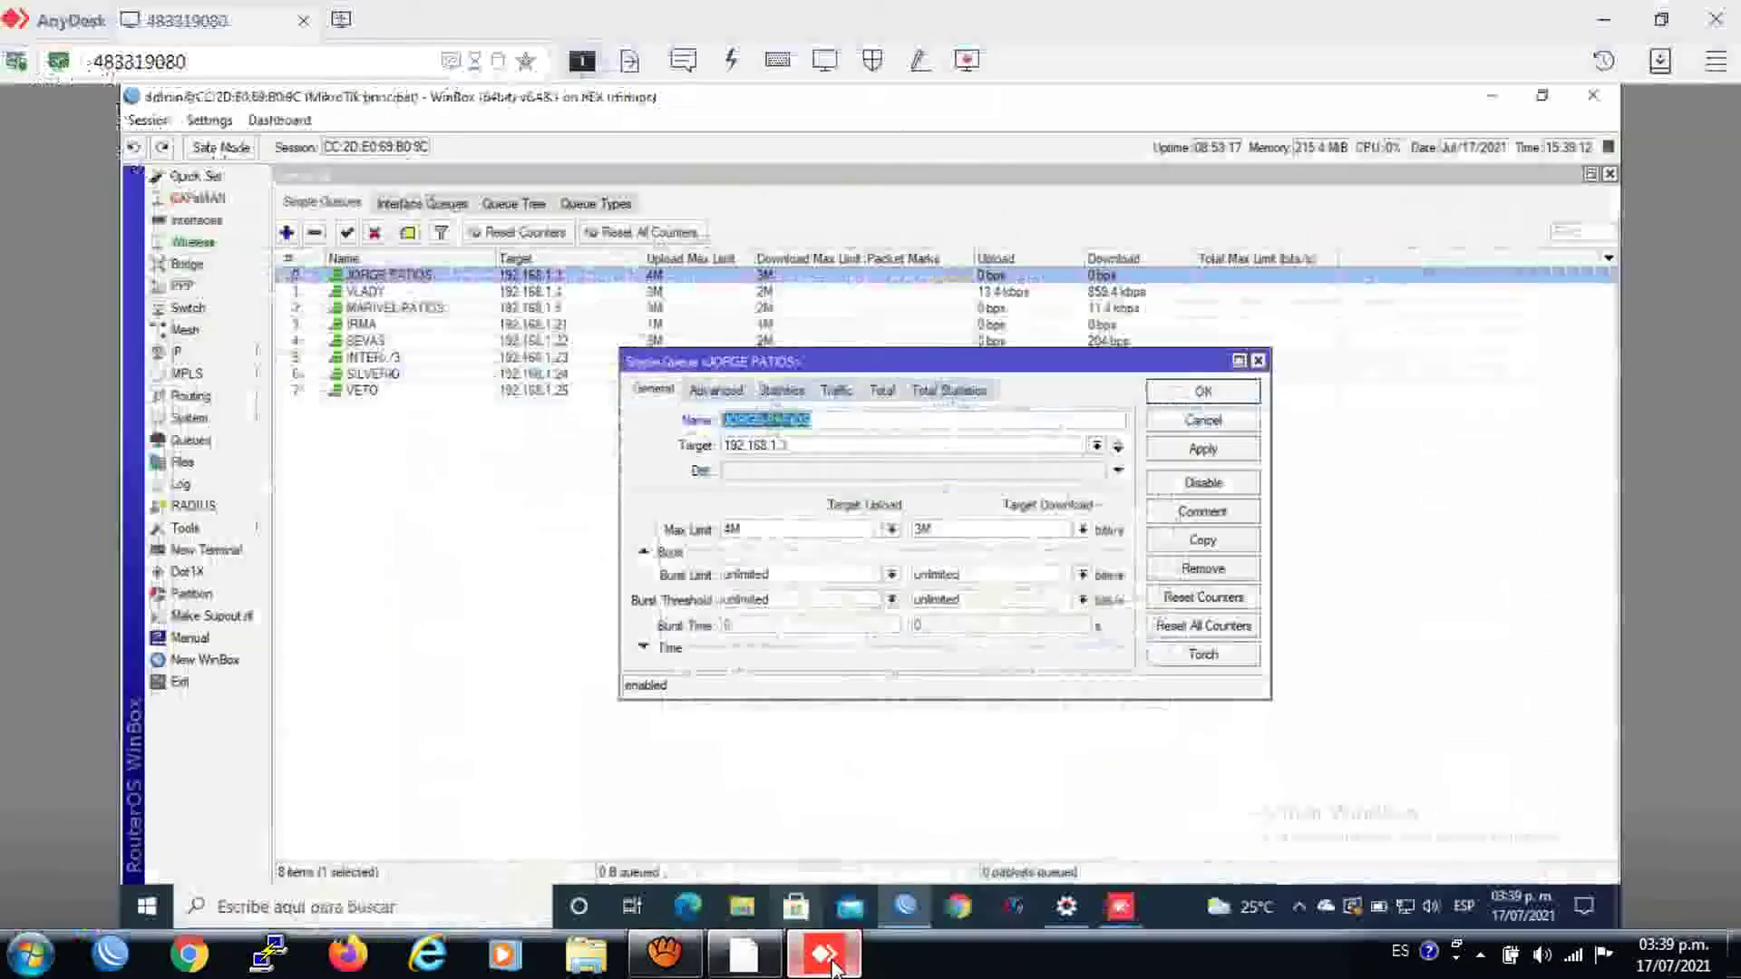
drag(802, 444, 708, 451)
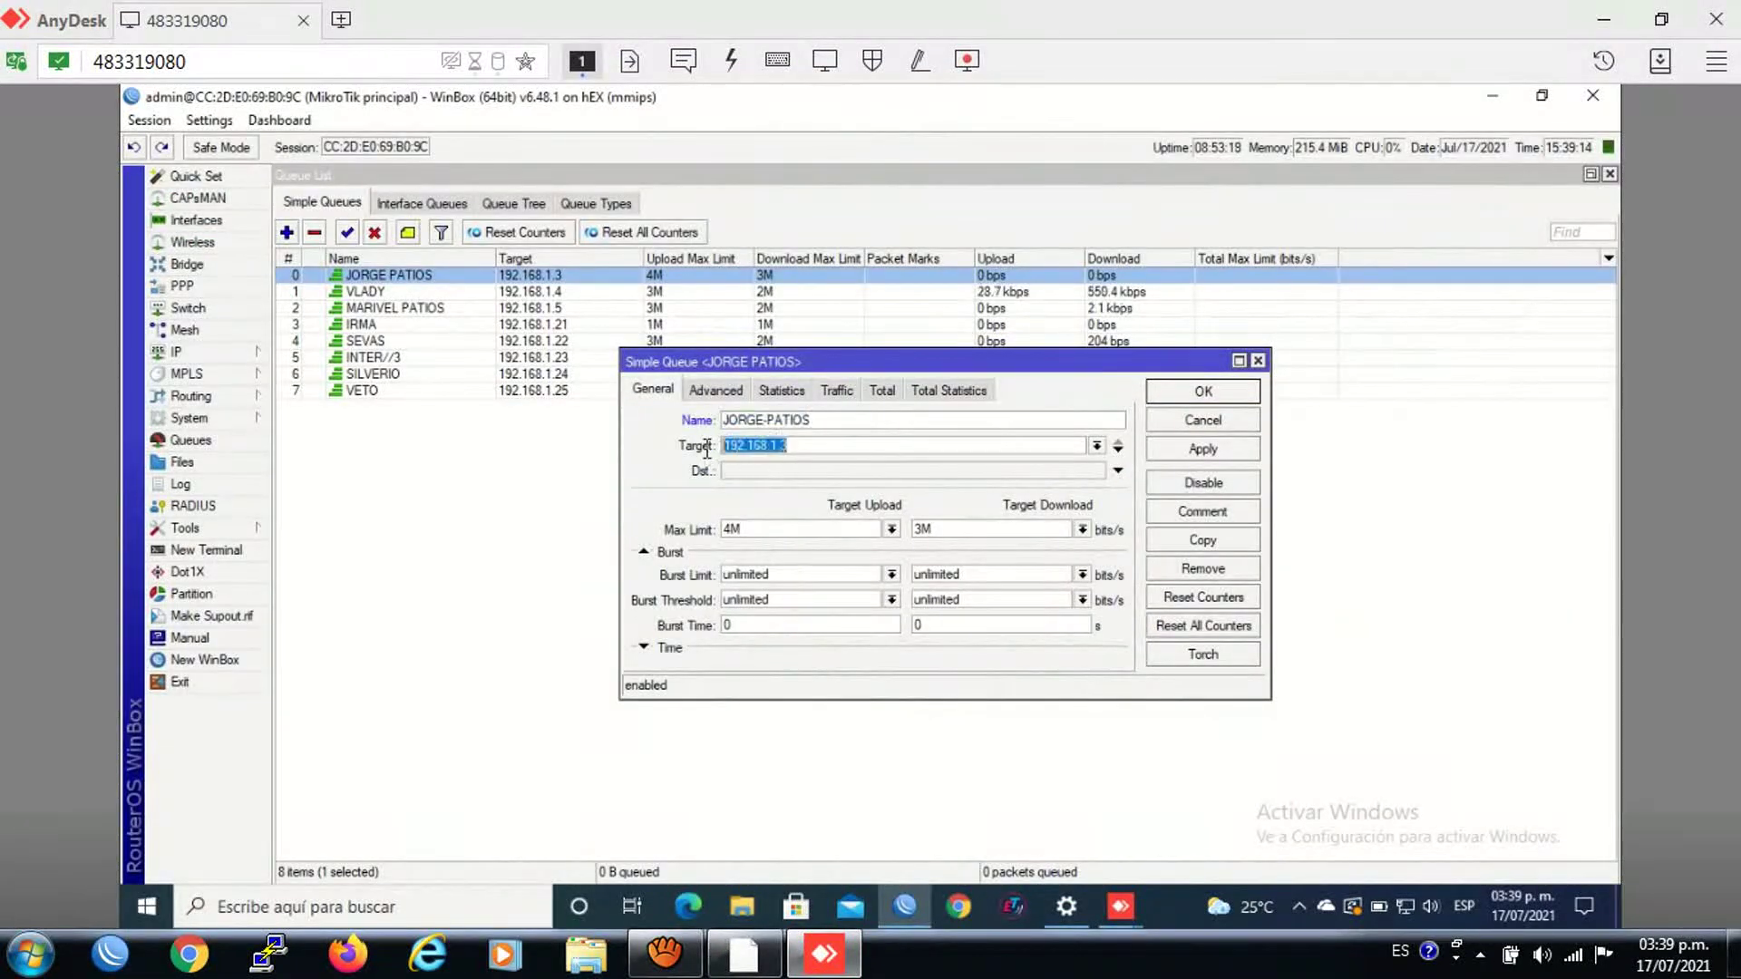
right_click(749, 448)
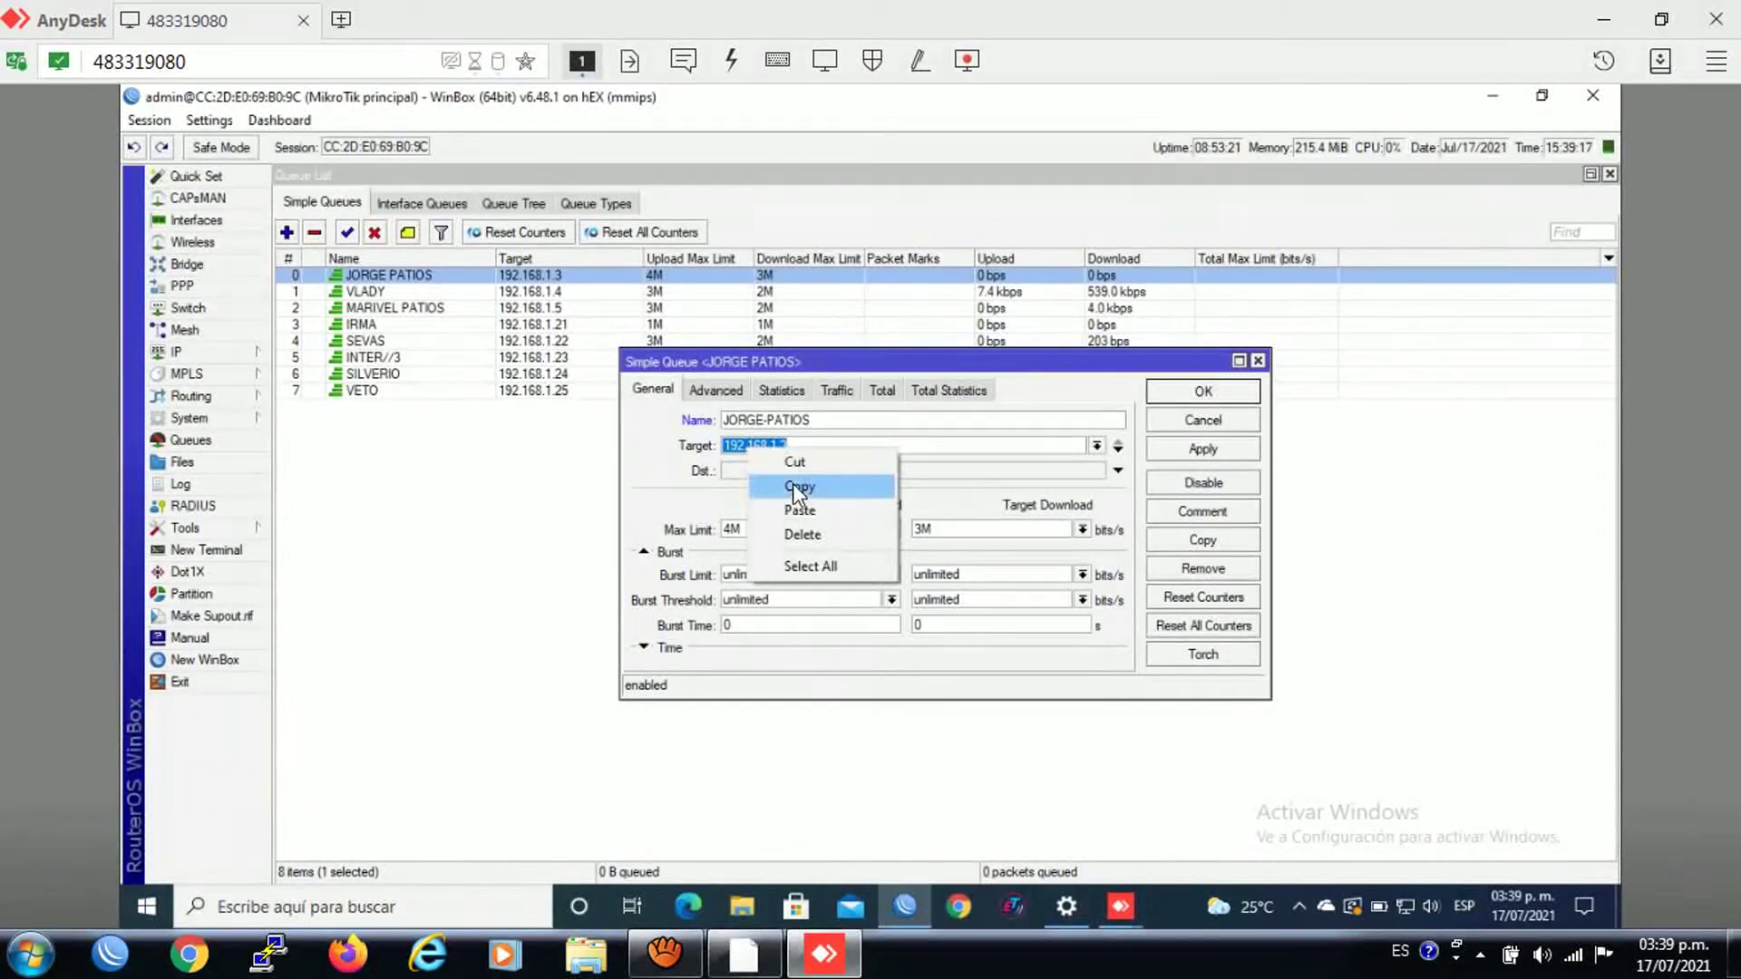
click(796, 488)
click(743, 954)
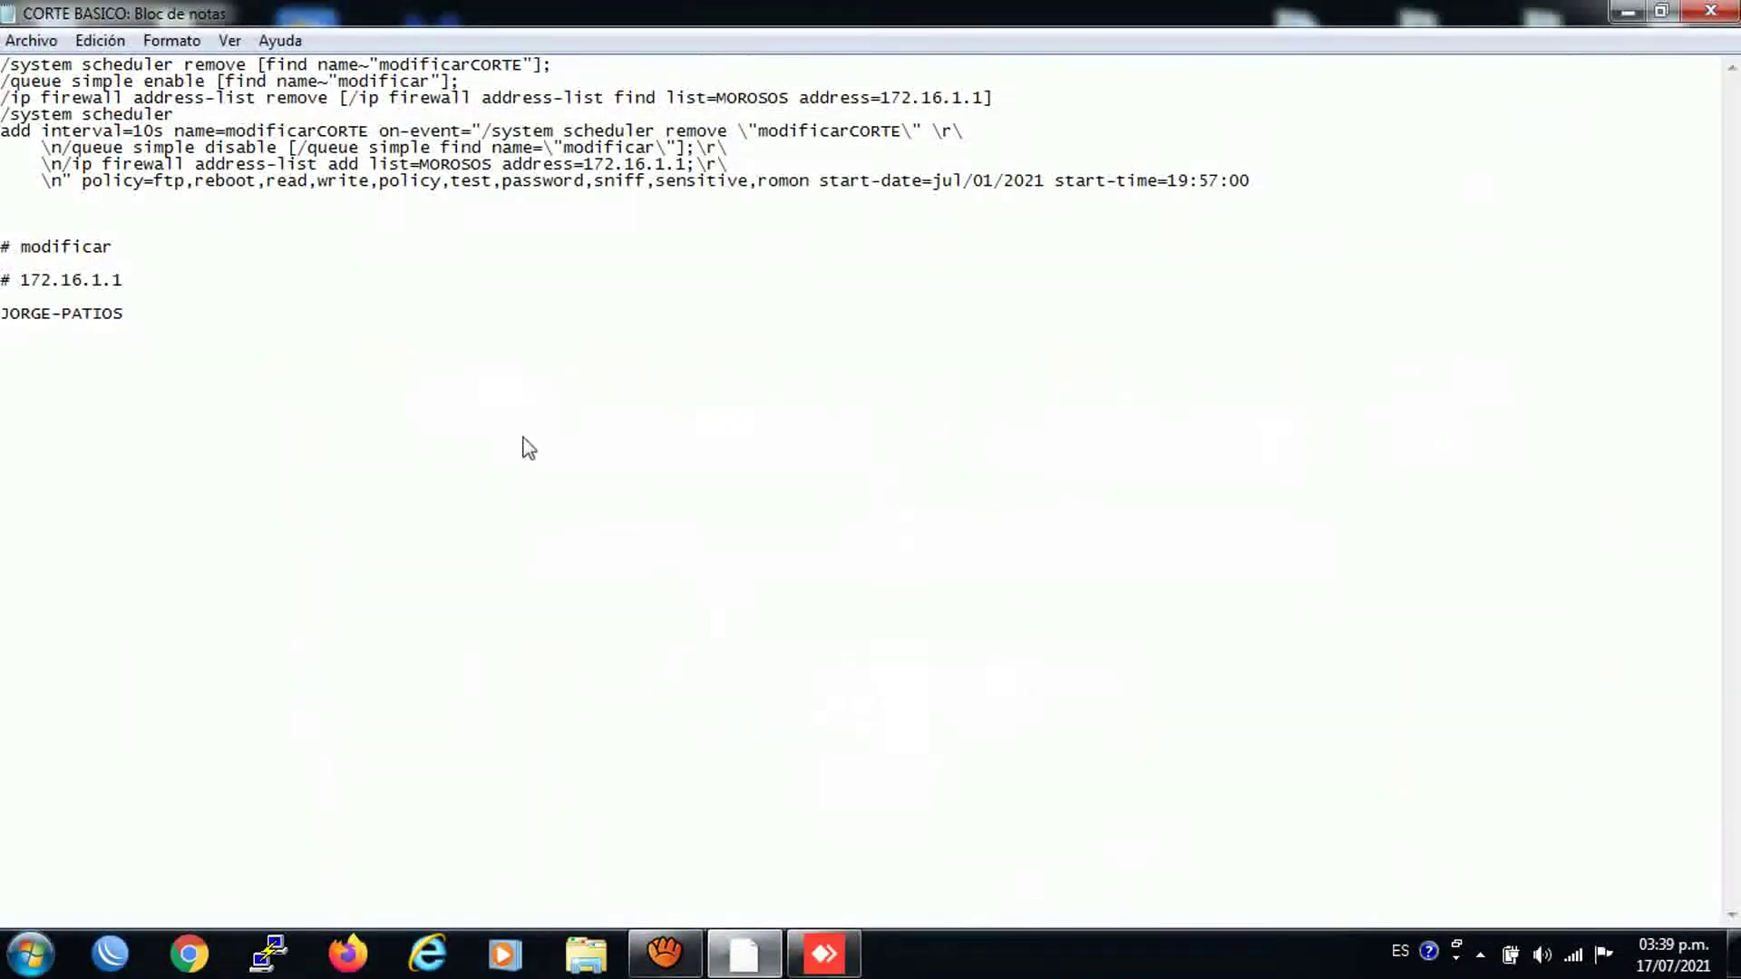
right_click(171, 345)
click(233, 453)
Step: Set up a text replacement in the script with modificar, copied from the # line, as the search text
click(117, 43)
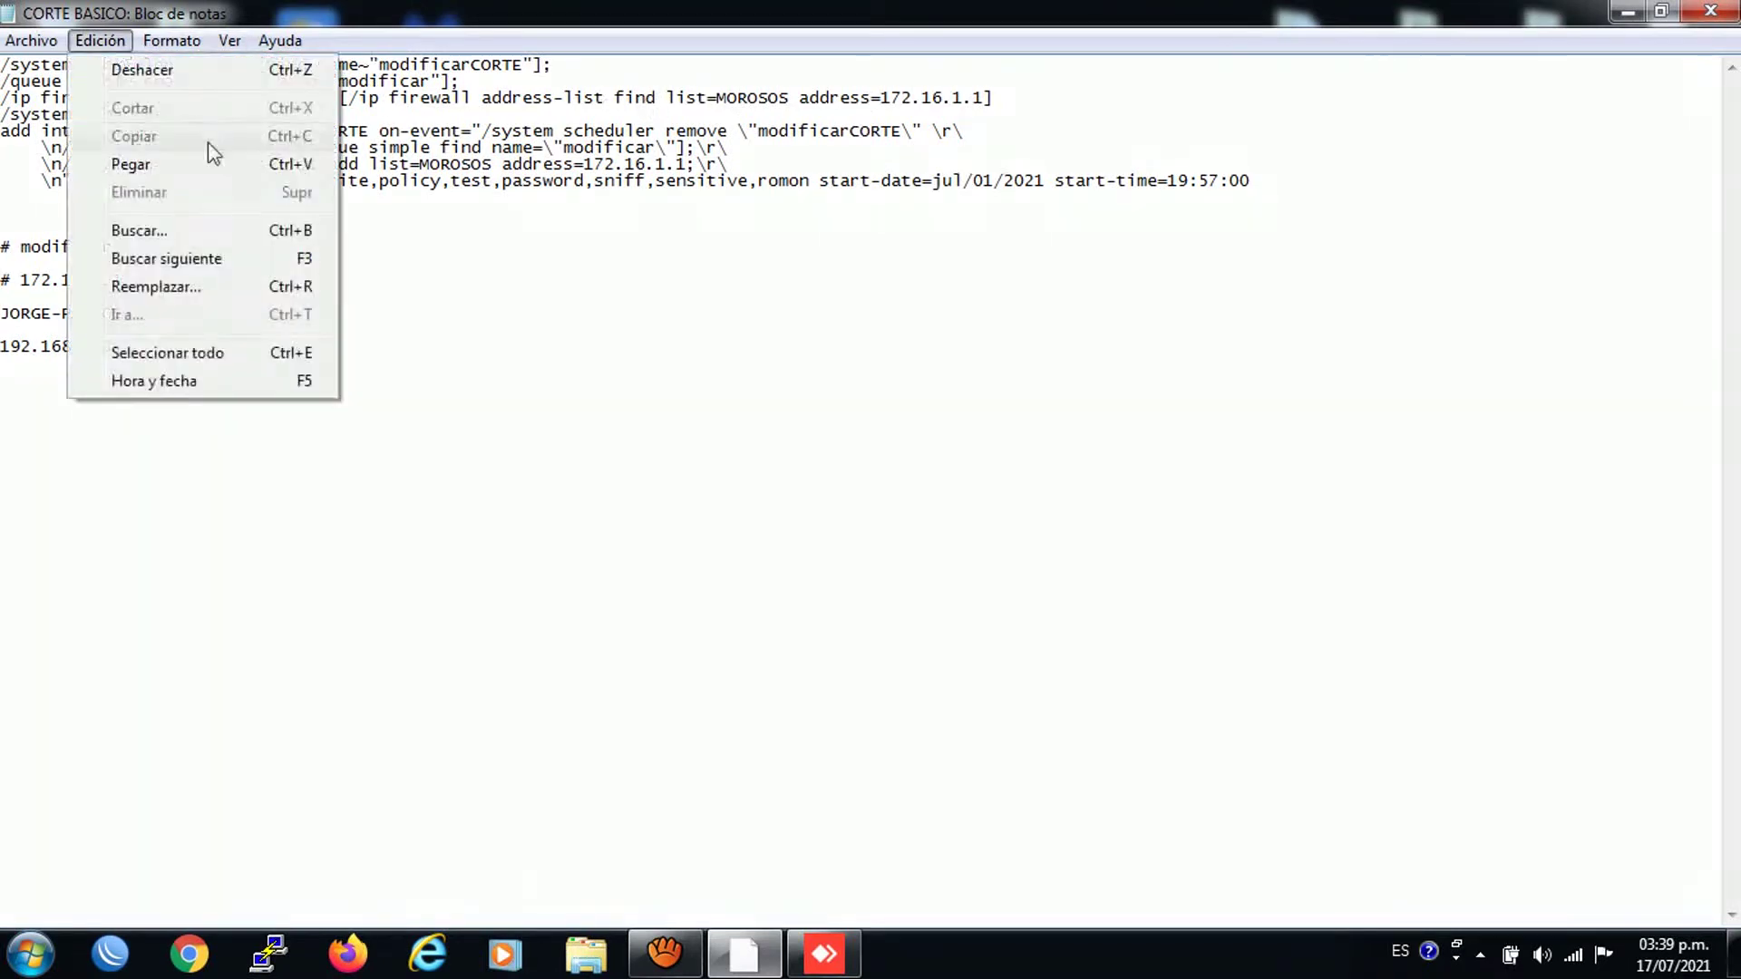
click(156, 287)
drag(283, 174, 658, 341)
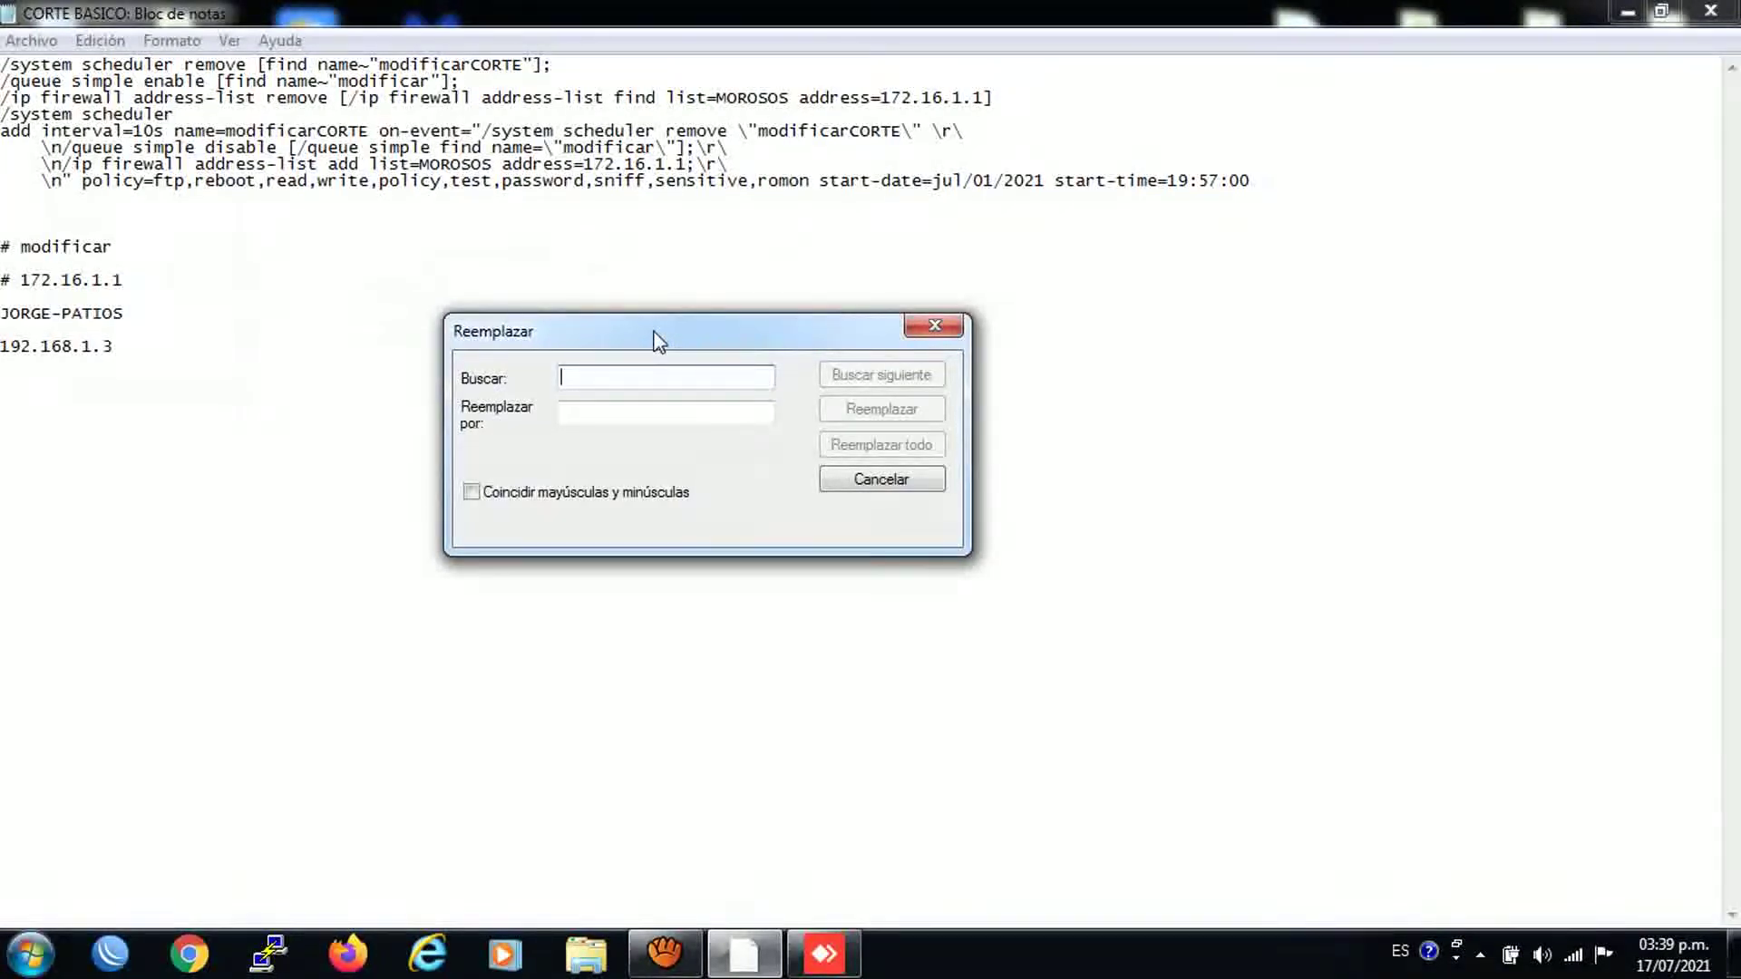
drag(113, 246, 29, 248)
right_click(36, 246)
click(105, 330)
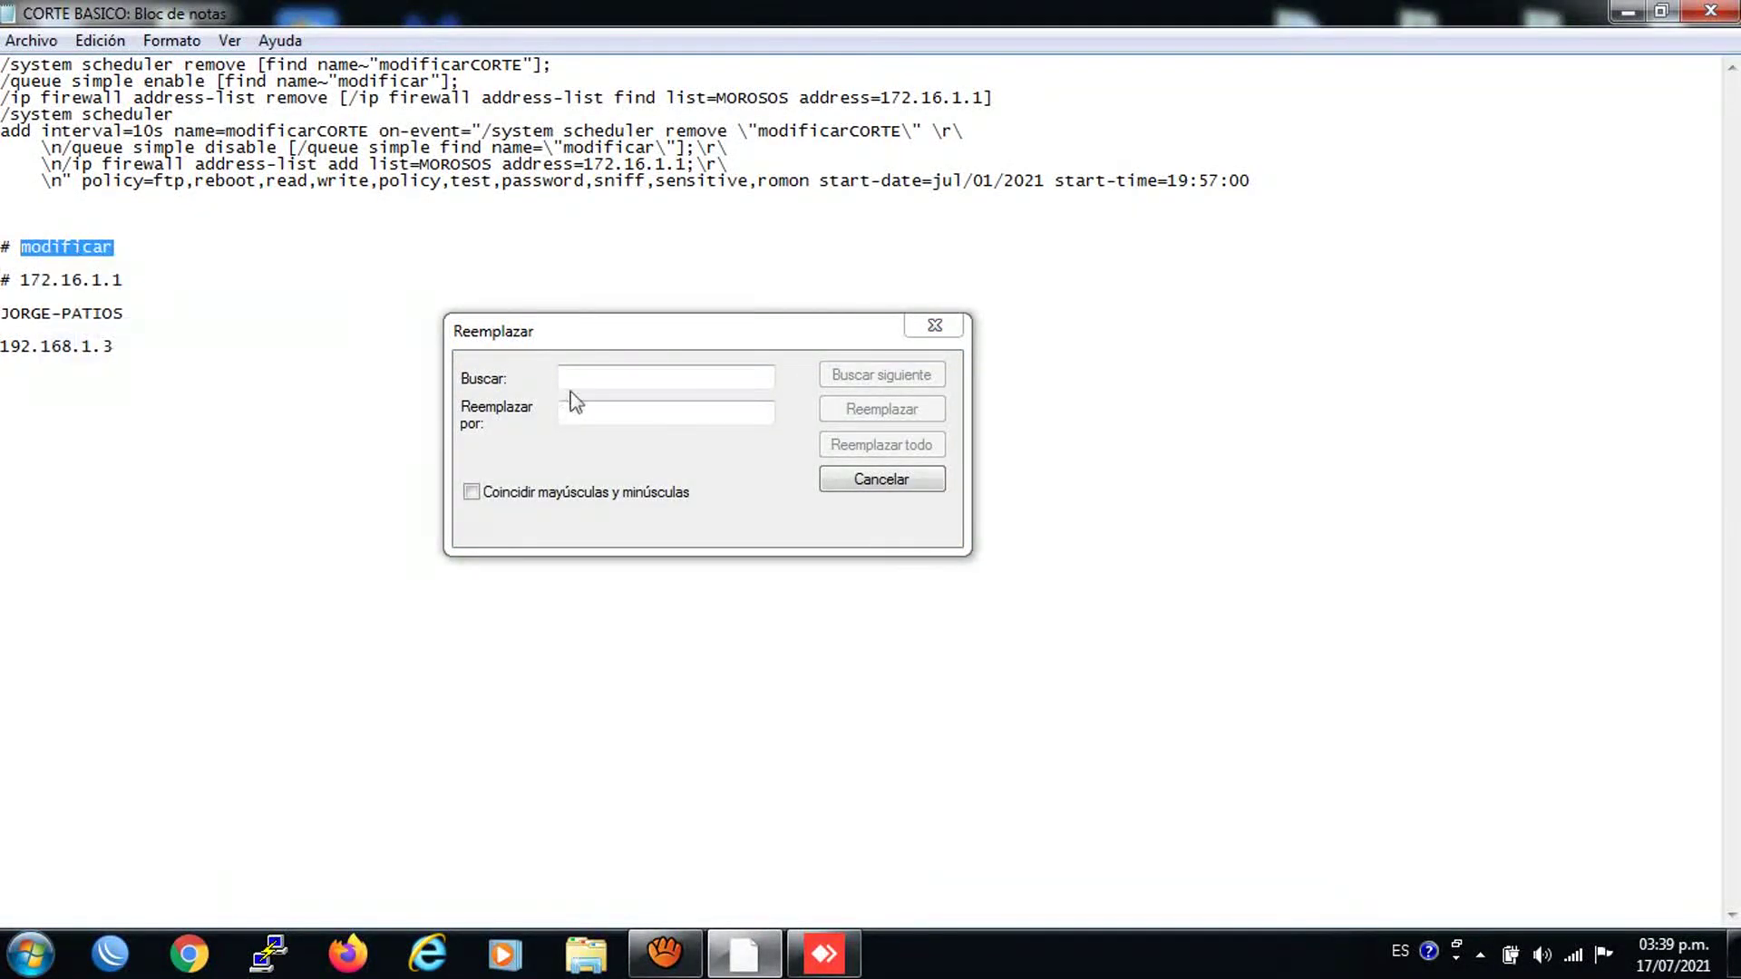
right_click(614, 386)
click(673, 496)
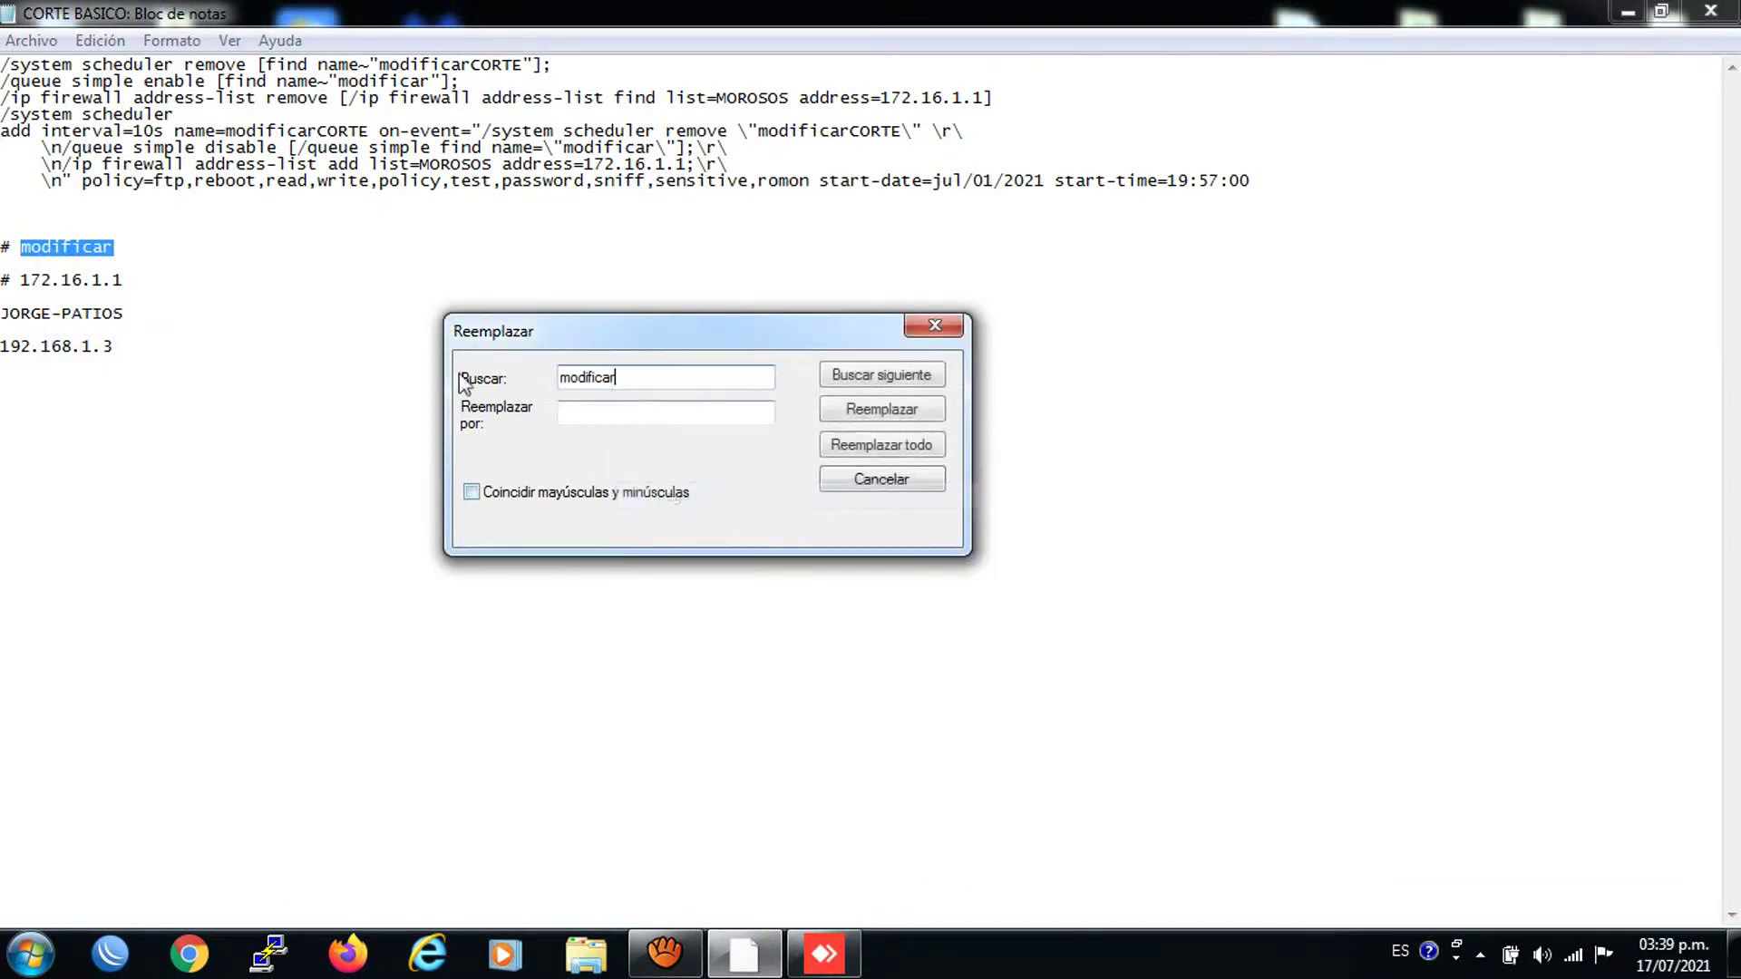
Step: Use the pasted client queue name as the replacement text and replace every occurrence of modificar in the script
drag(124, 313, 13, 316)
right_click(16, 317)
click(123, 399)
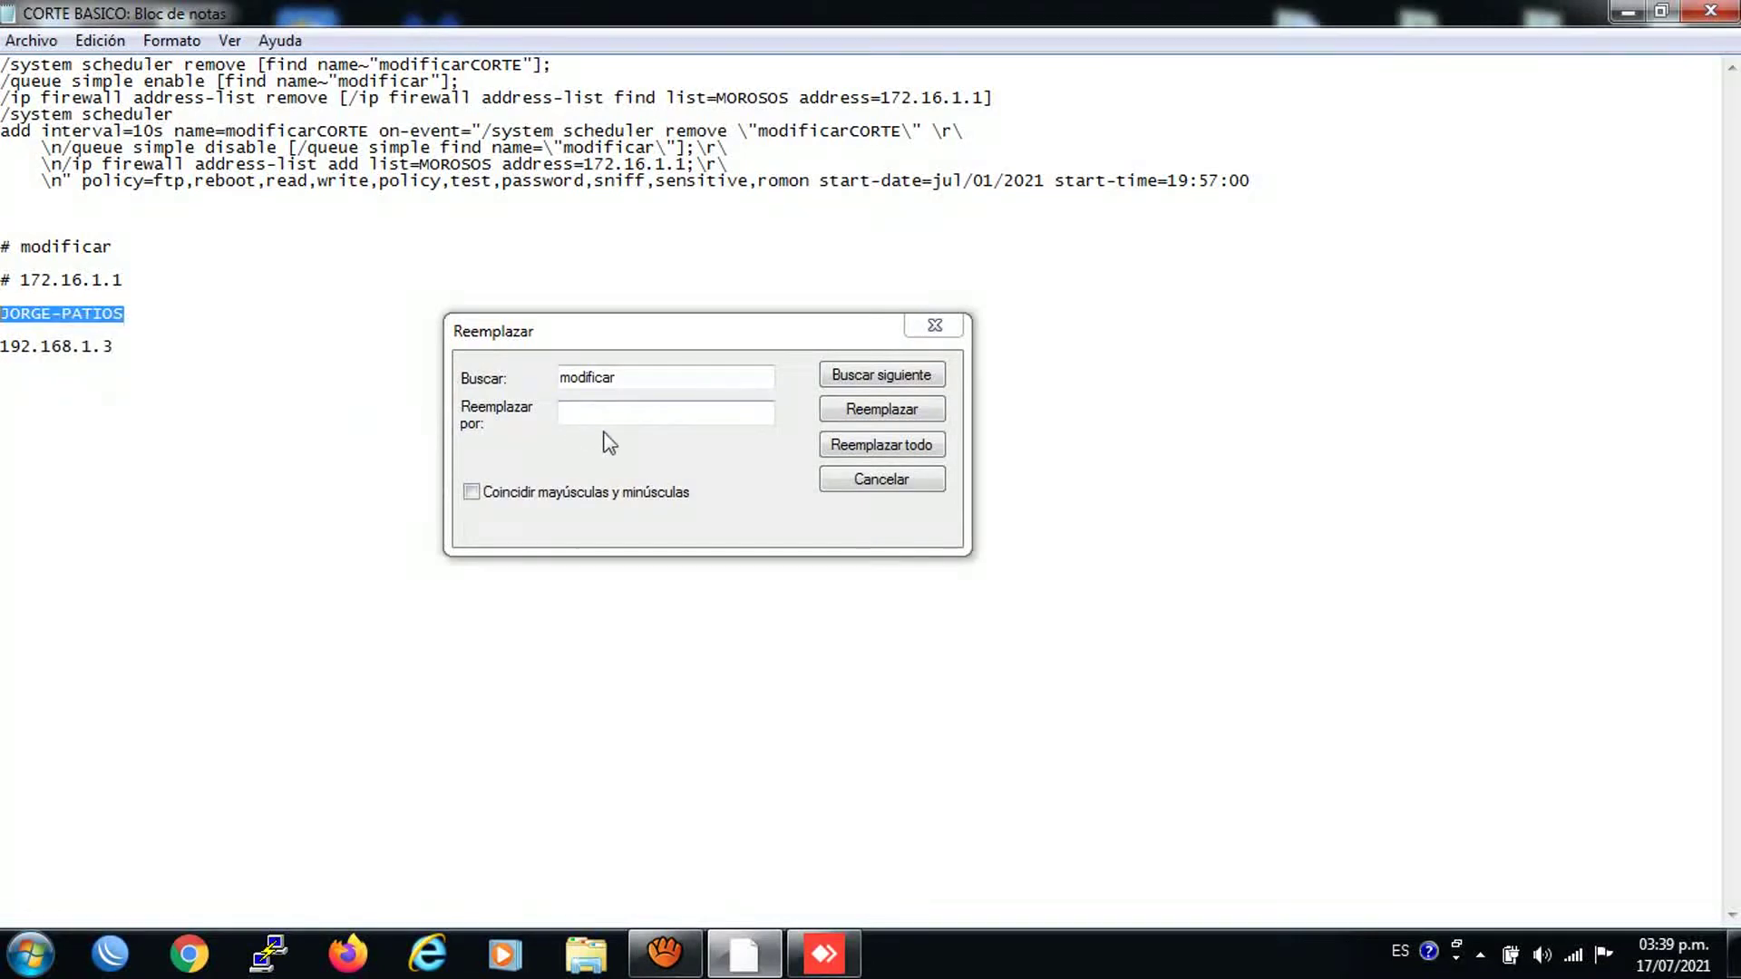
click(617, 414)
right_click(622, 414)
click(679, 529)
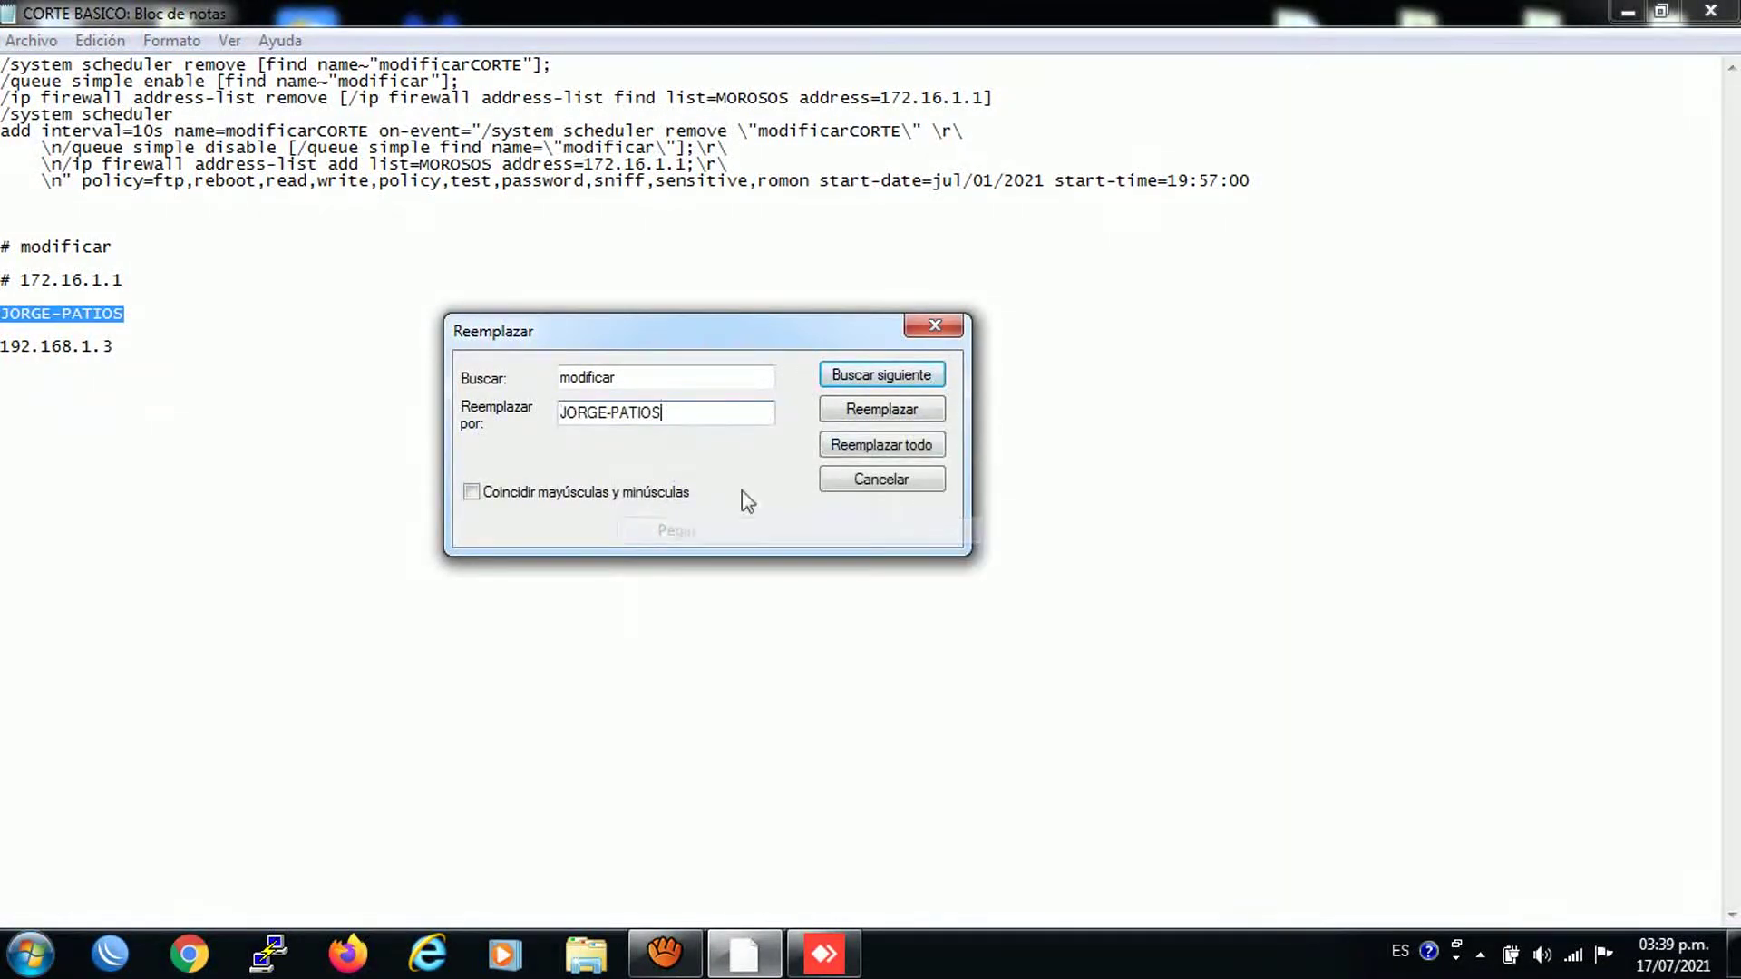
click(883, 448)
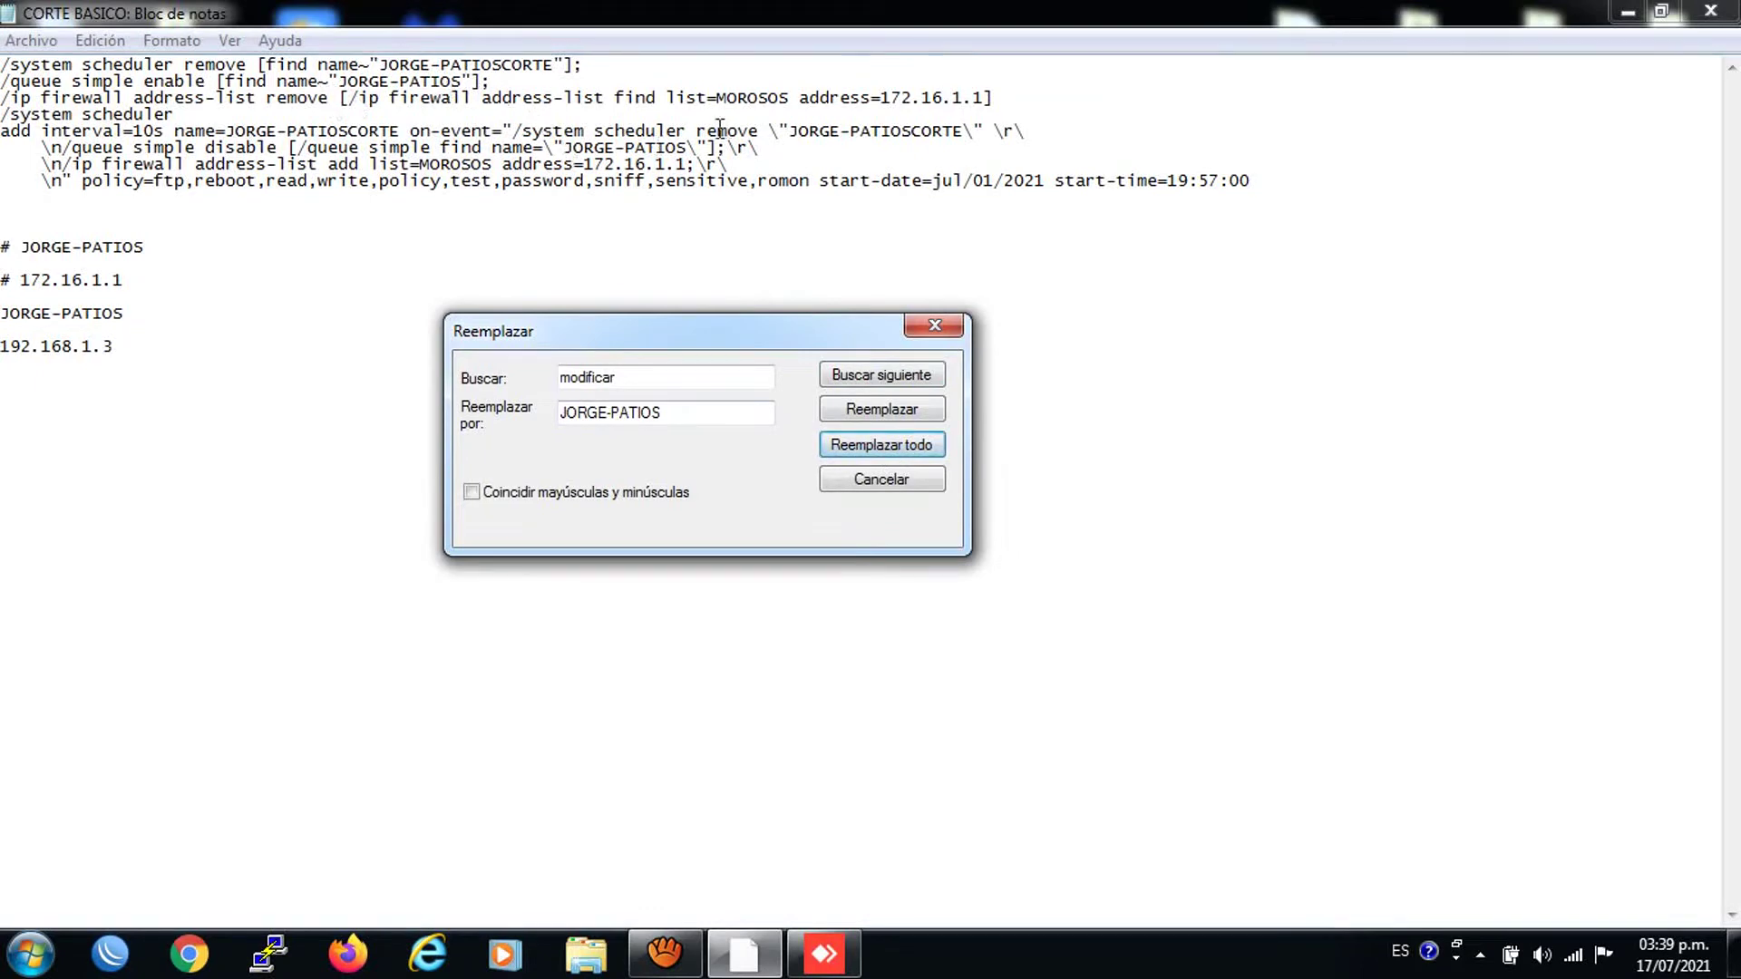
Step: Set the replacement's search text to 172.16.1.1, copied from the # line
drag(133, 290, 29, 280)
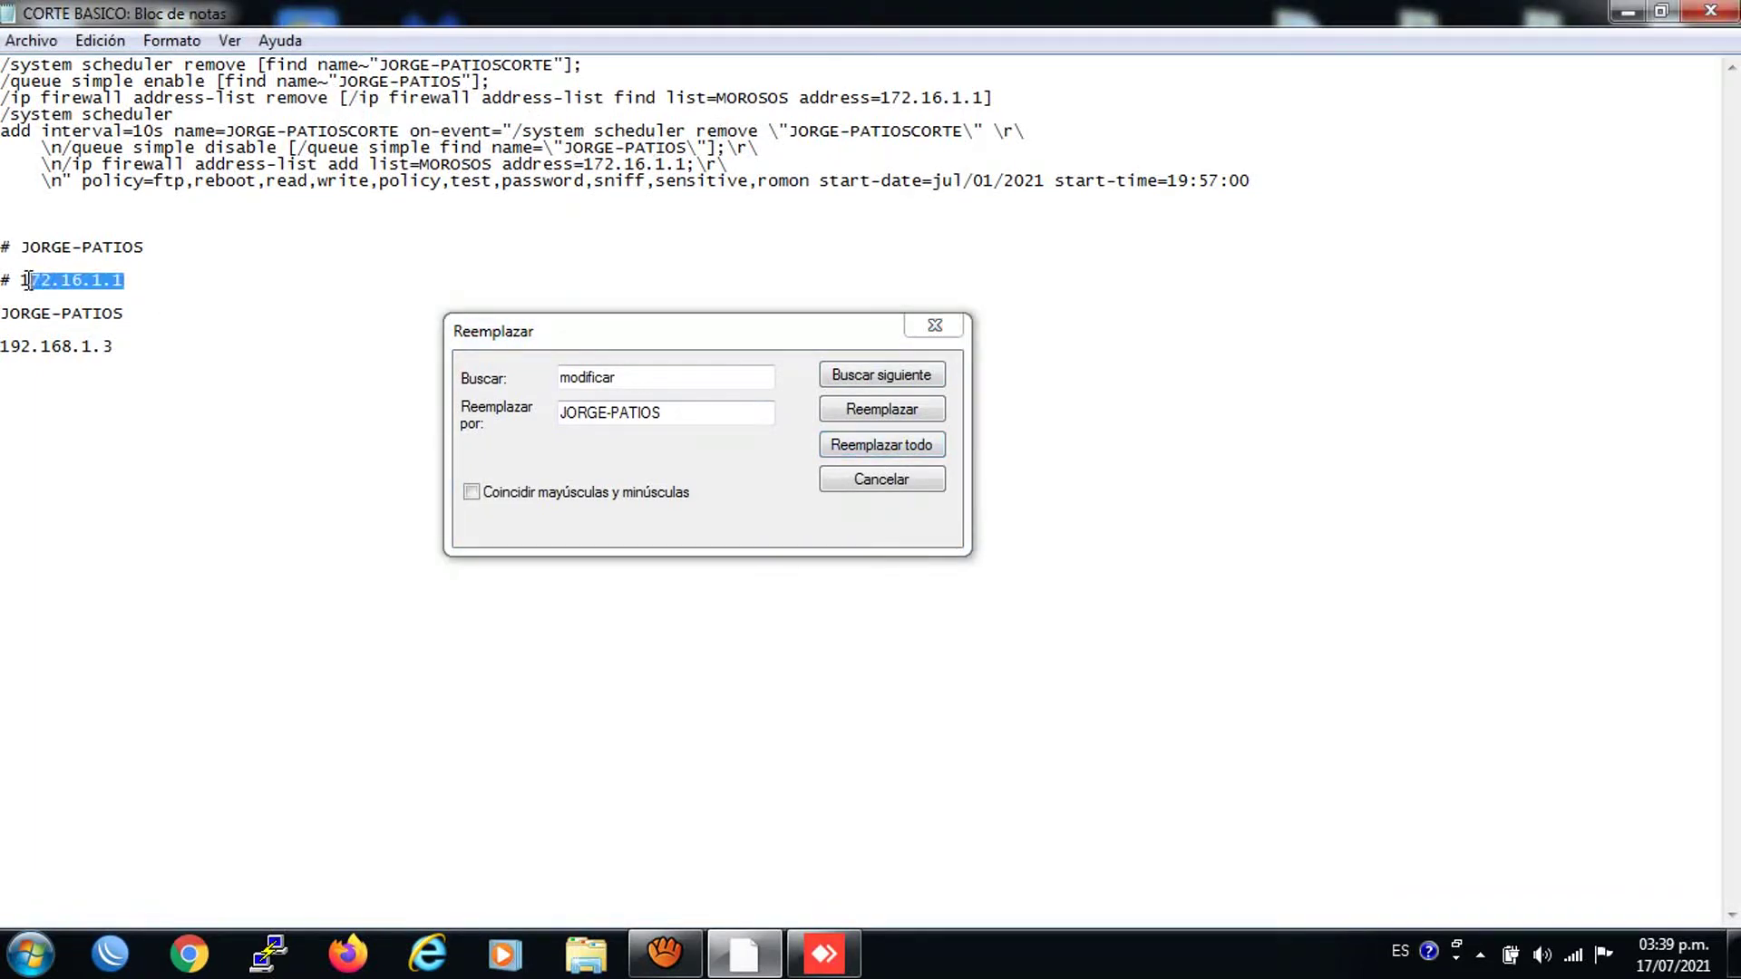
right_click(34, 281)
click(117, 362)
click(663, 375)
double_click(663, 374)
right_click(633, 372)
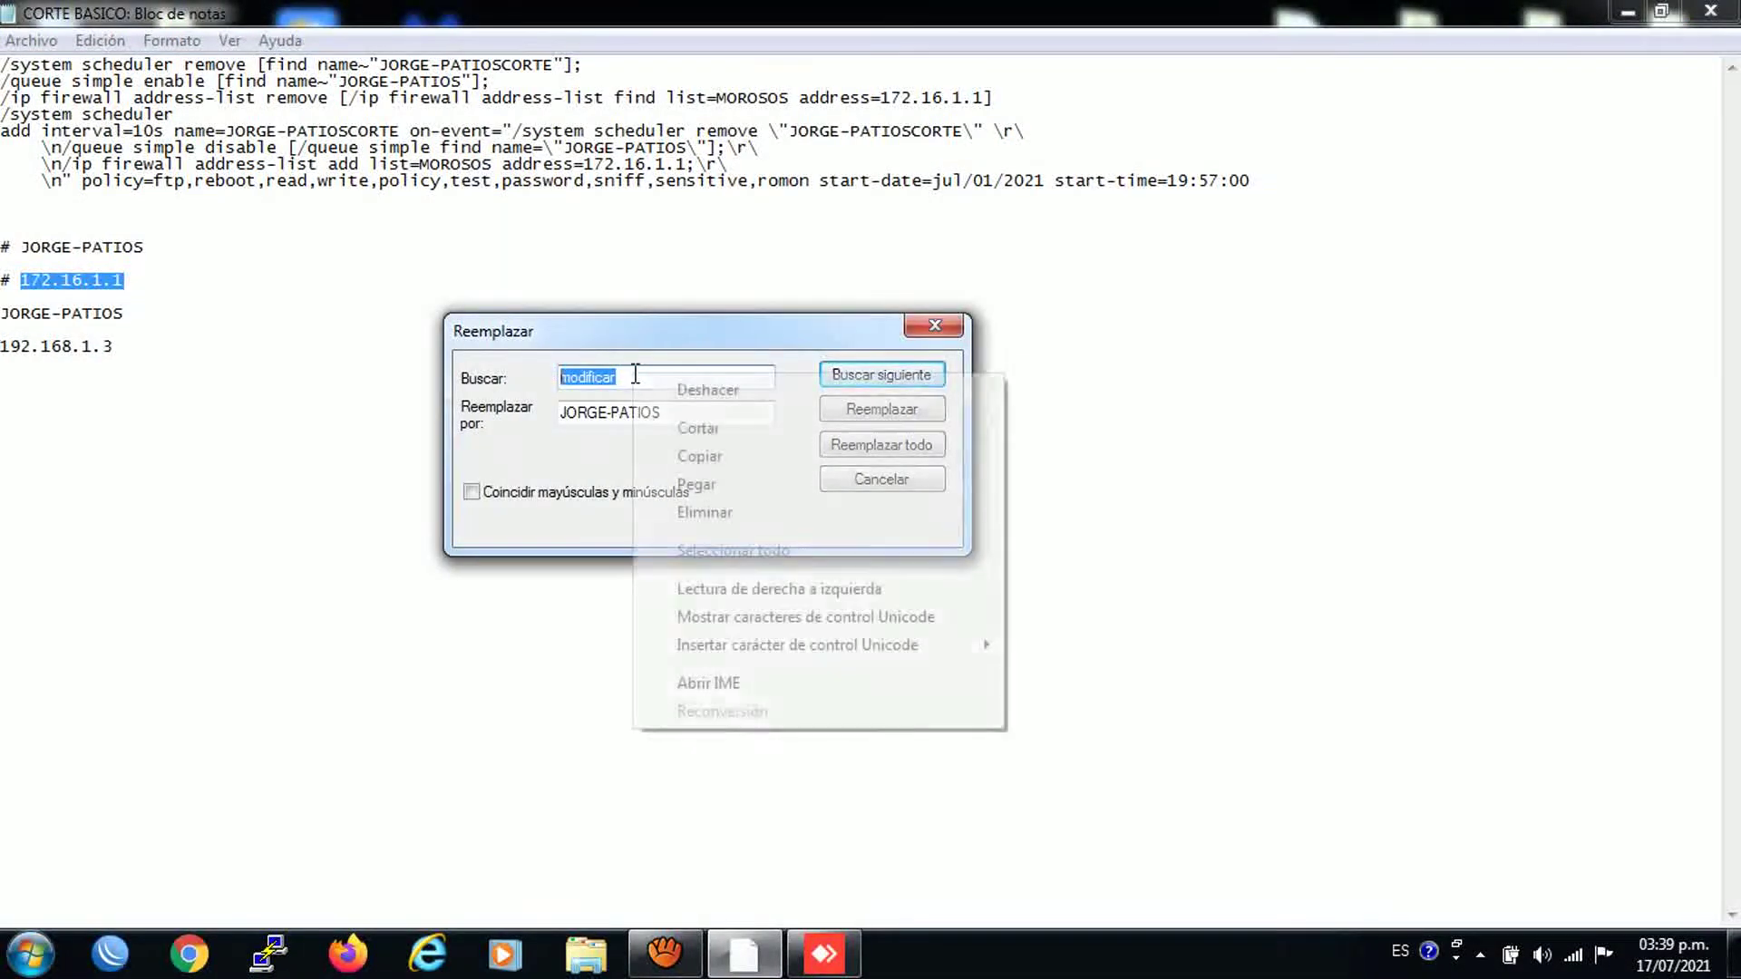
click(696, 484)
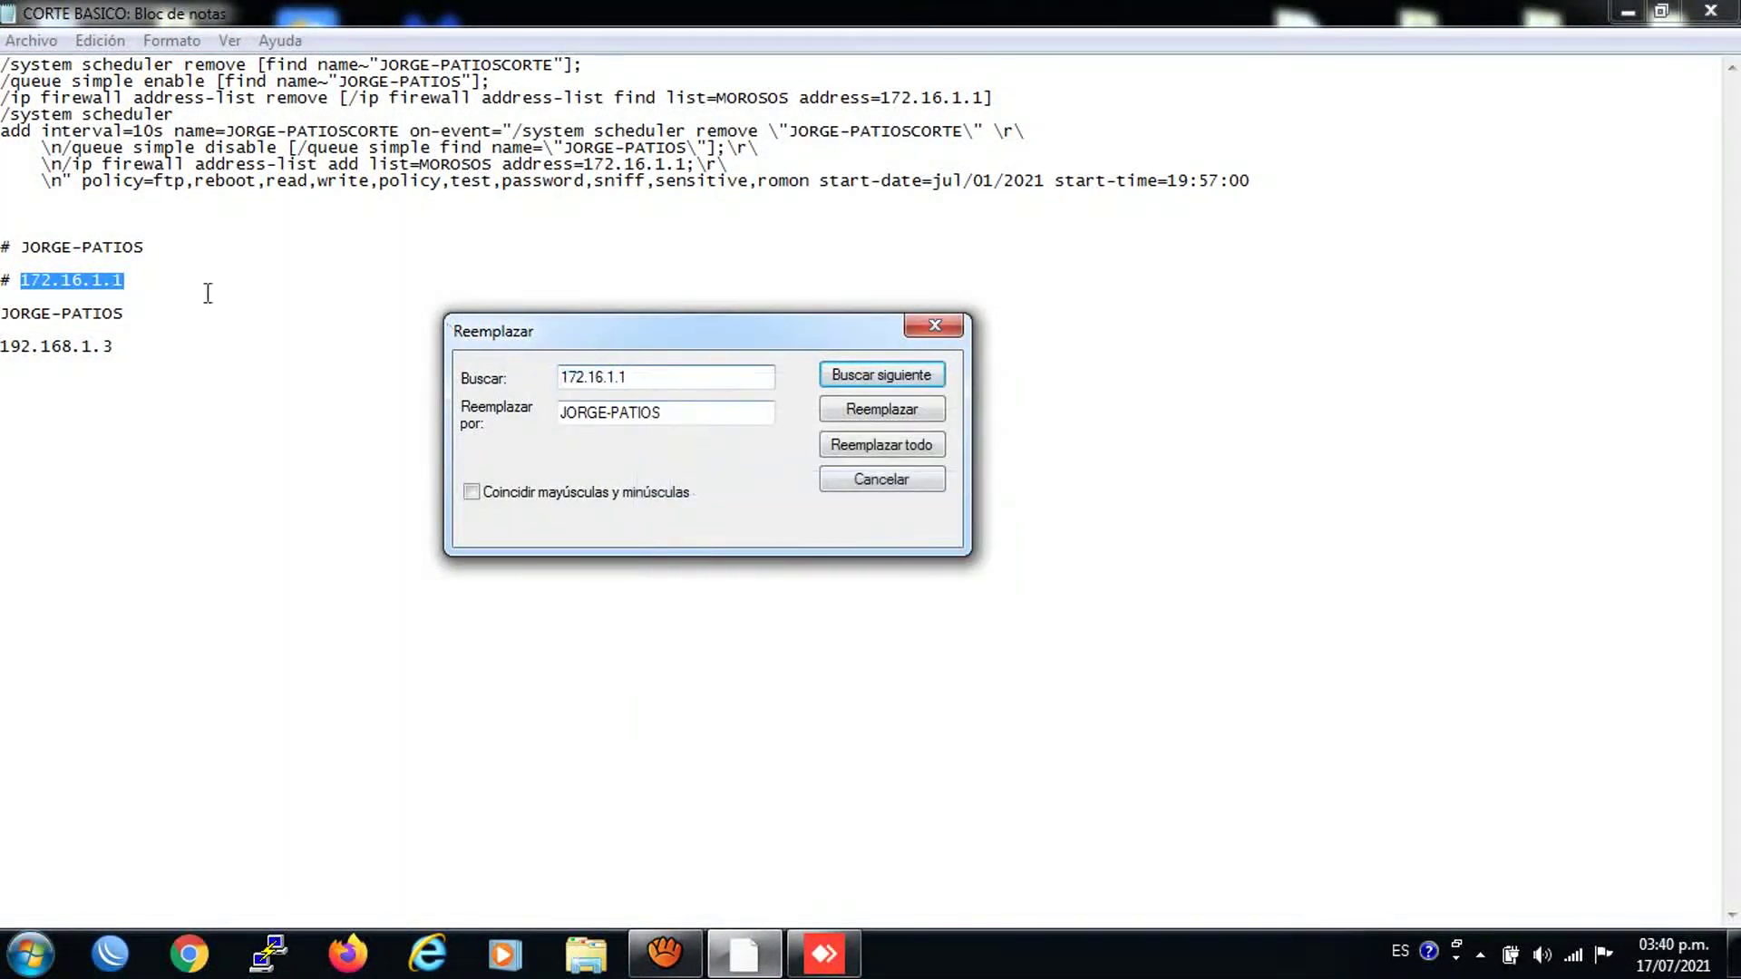
Step: Set the replacement text to the pasted address 192.168.1.3 and replace every occurrence of 172.16.1.1 in the script
drag(118, 347, 3, 346)
right_click(16, 346)
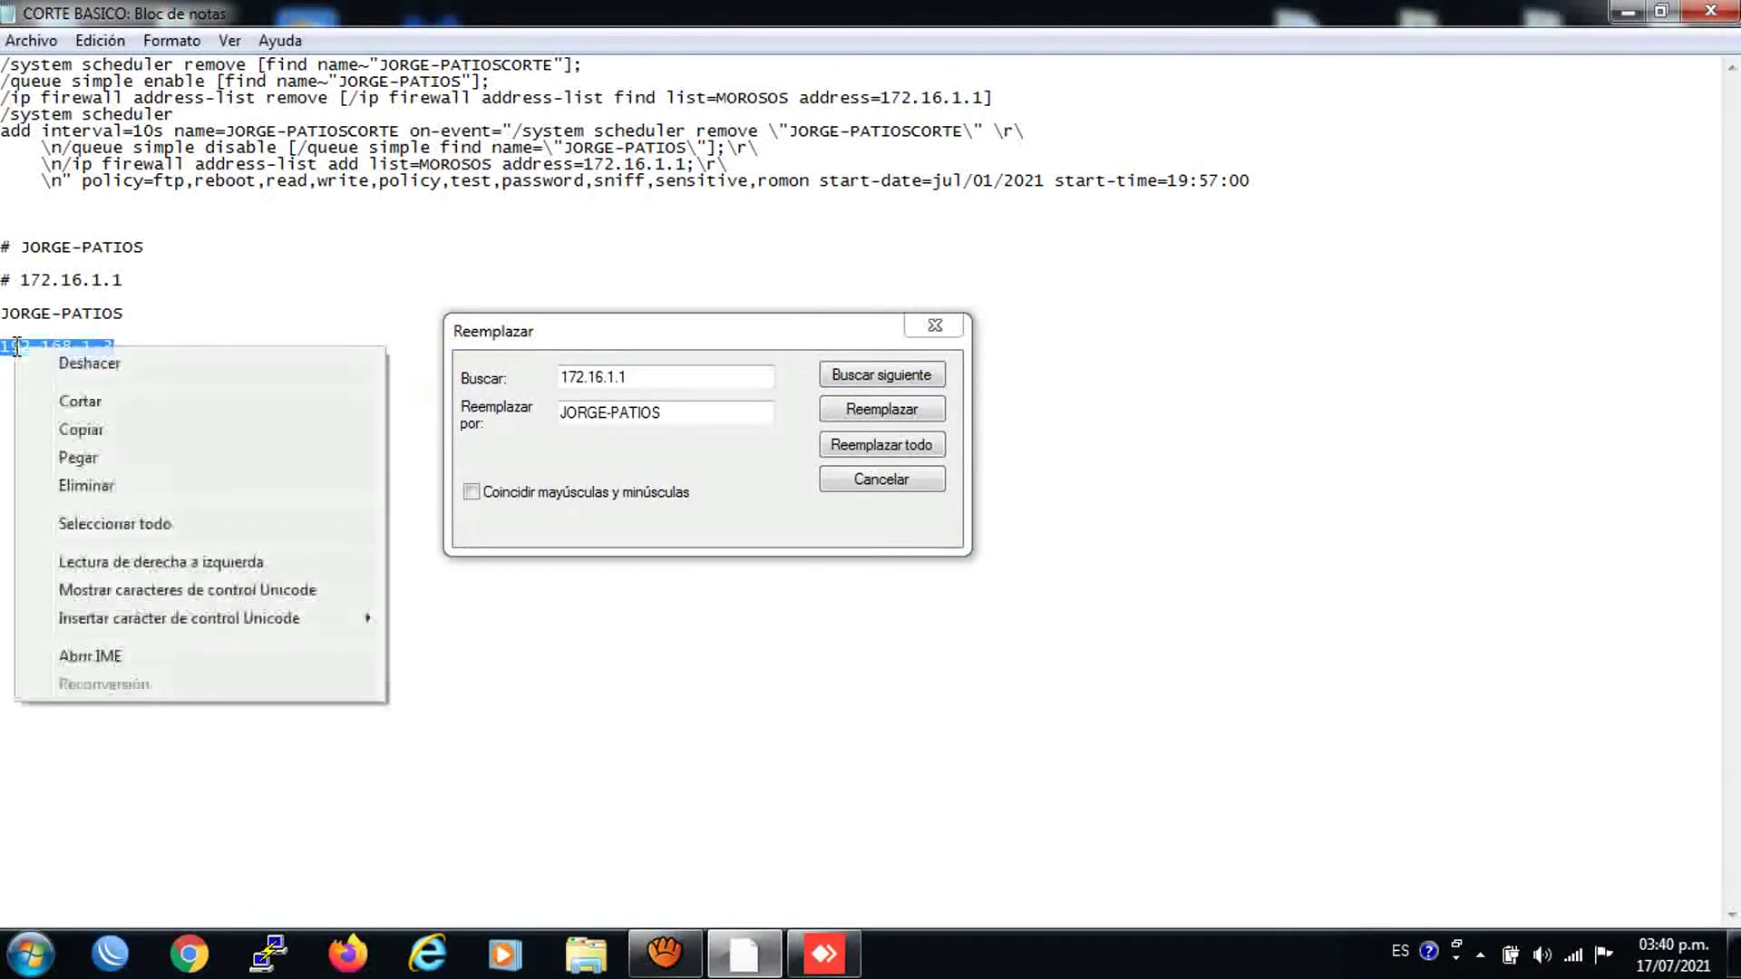
click(81, 427)
drag(684, 409, 553, 413)
right_click(585, 408)
click(671, 519)
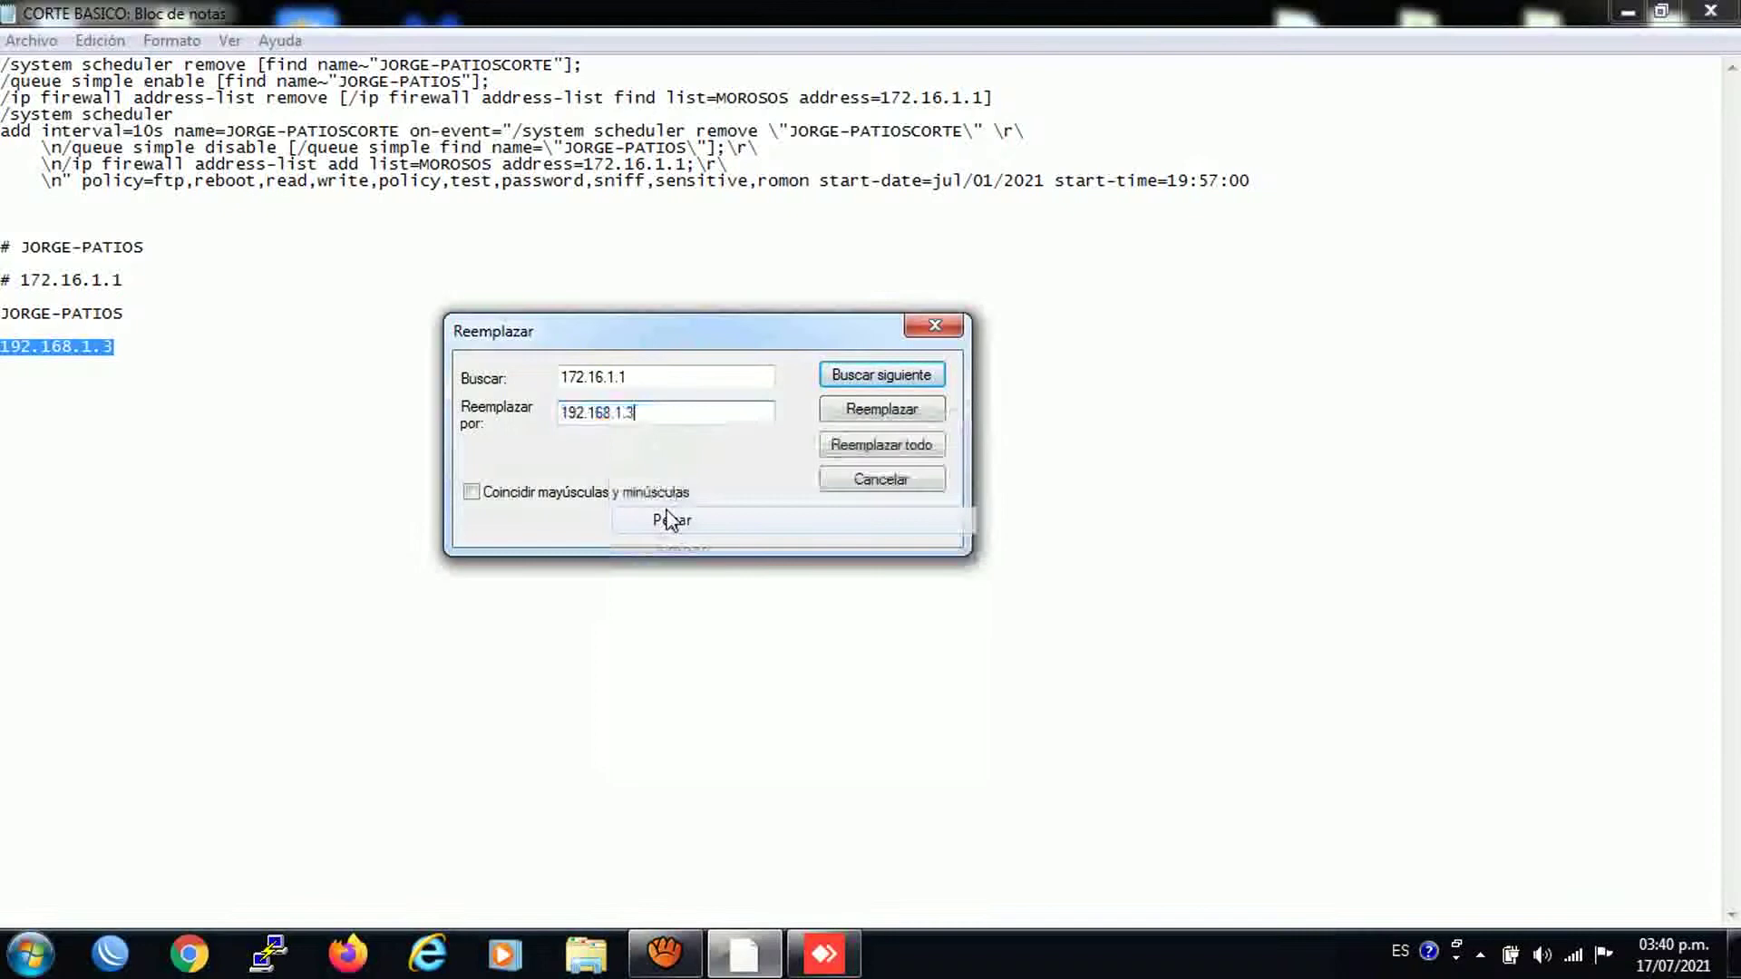
click(904, 453)
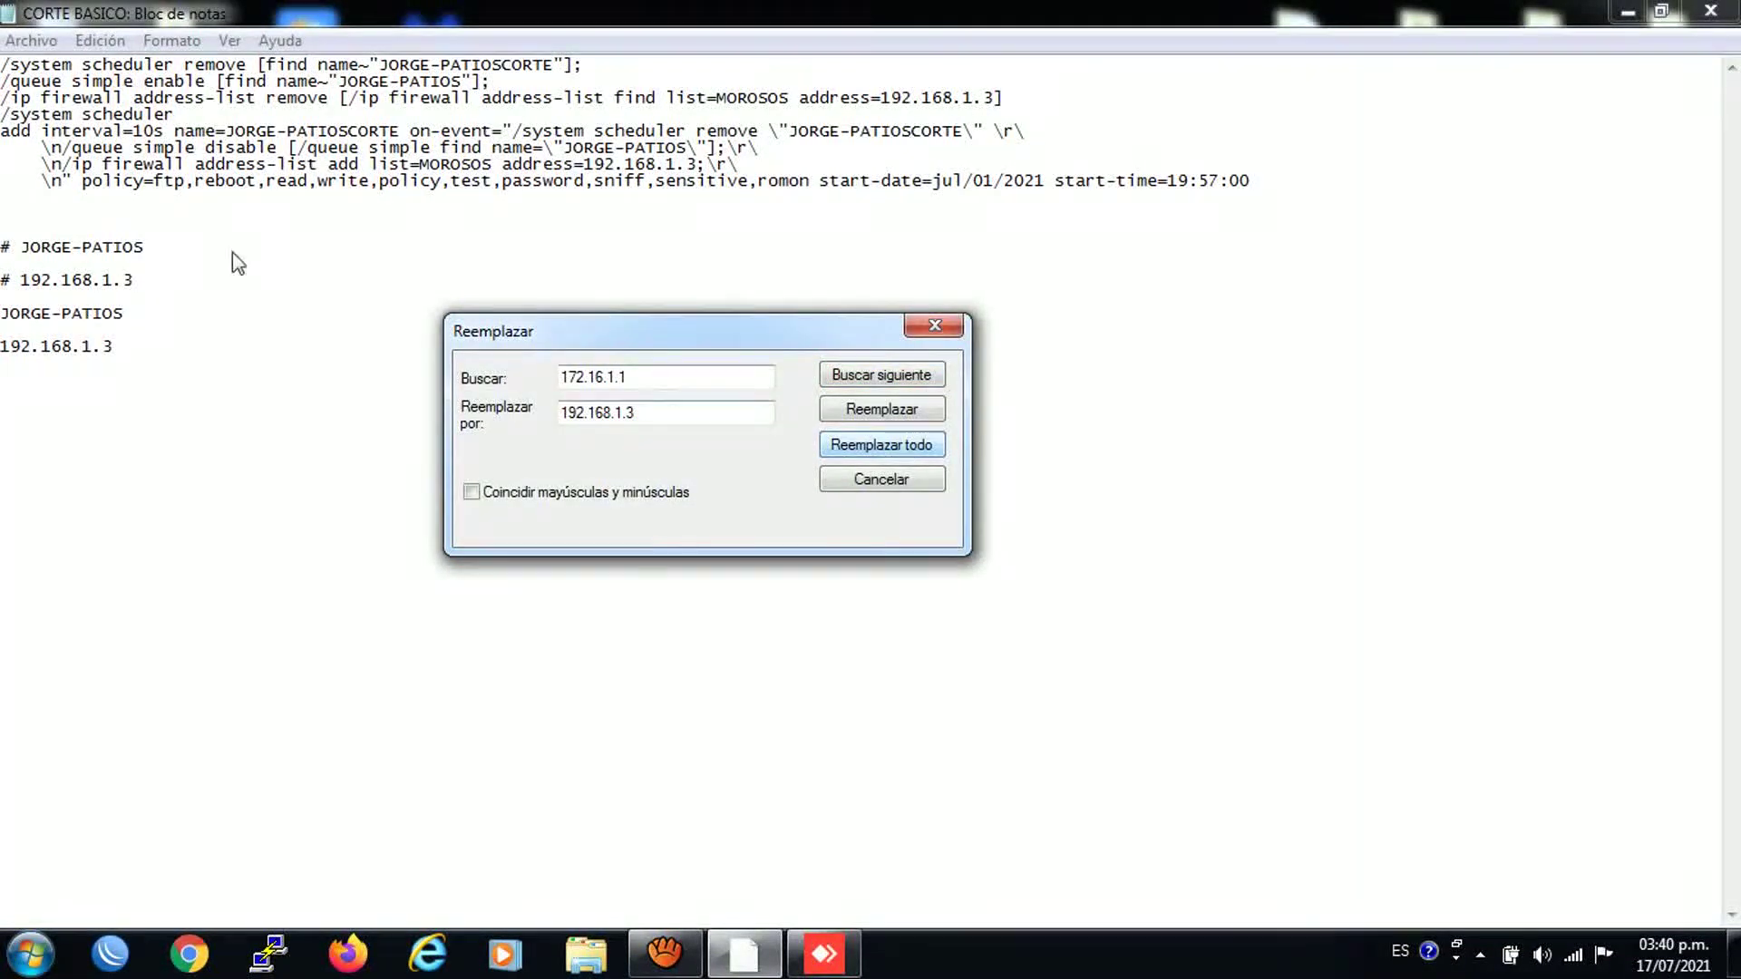
Step: Copy the client's name from the script's # line, then switch to the remote WinBox session and save the client's queue
drag(147, 247, 25, 246)
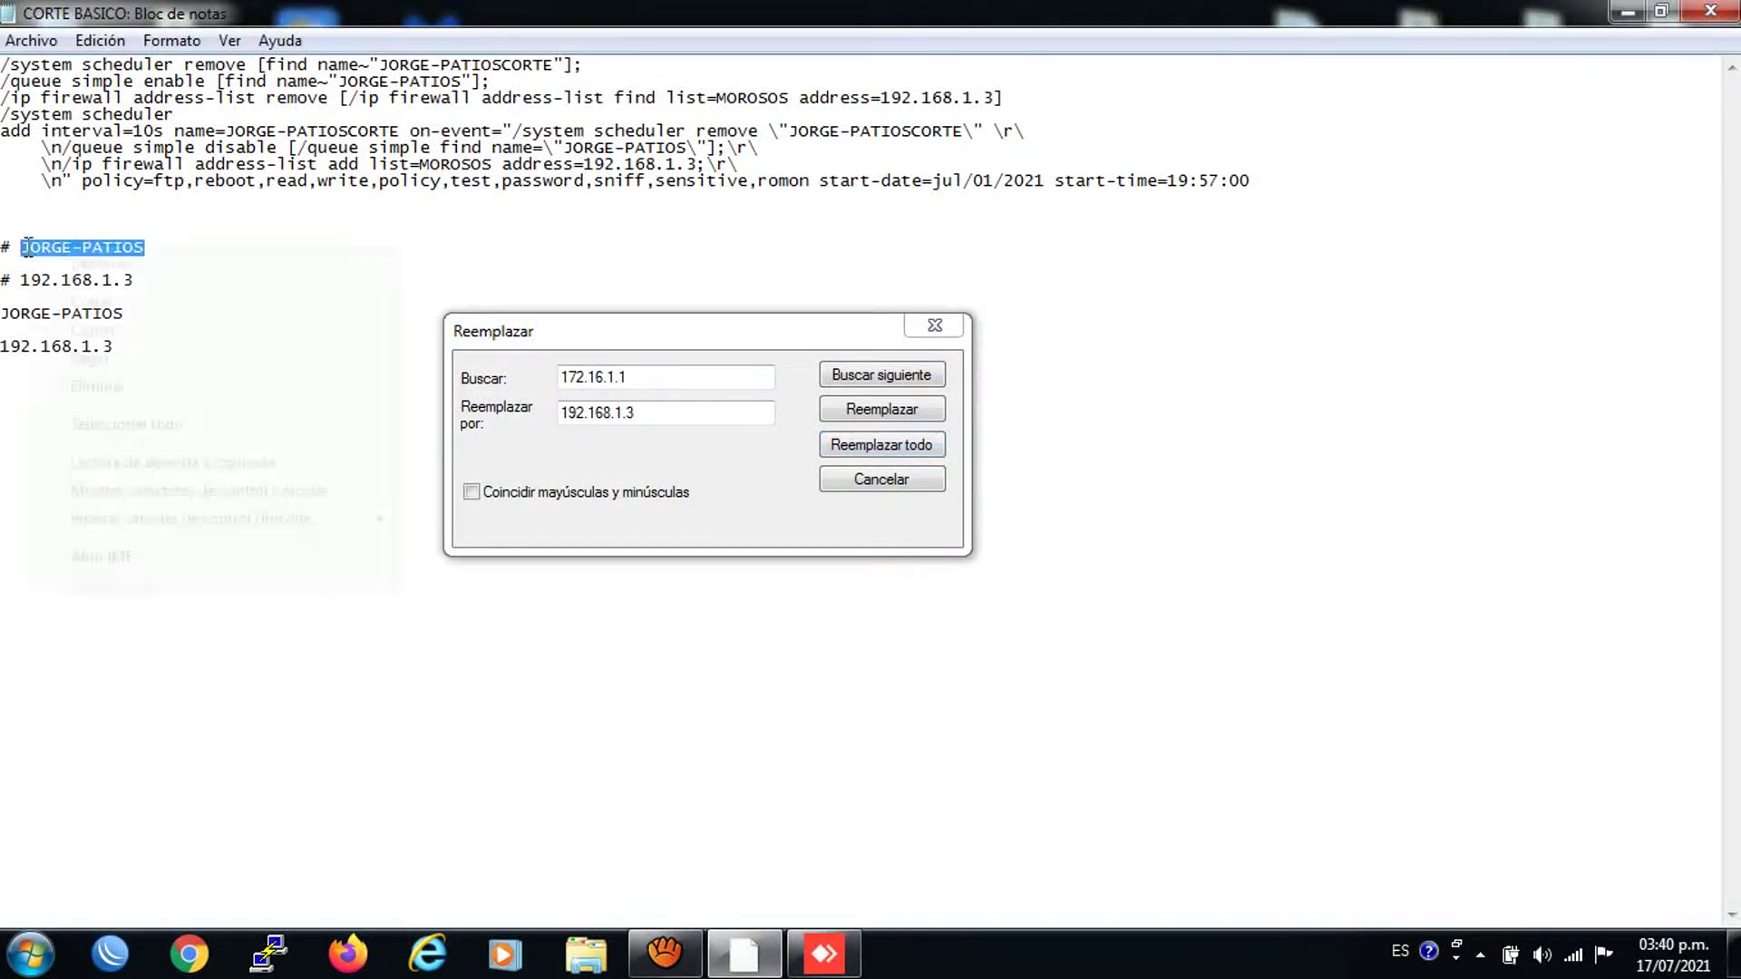
right_click(24, 247)
click(110, 332)
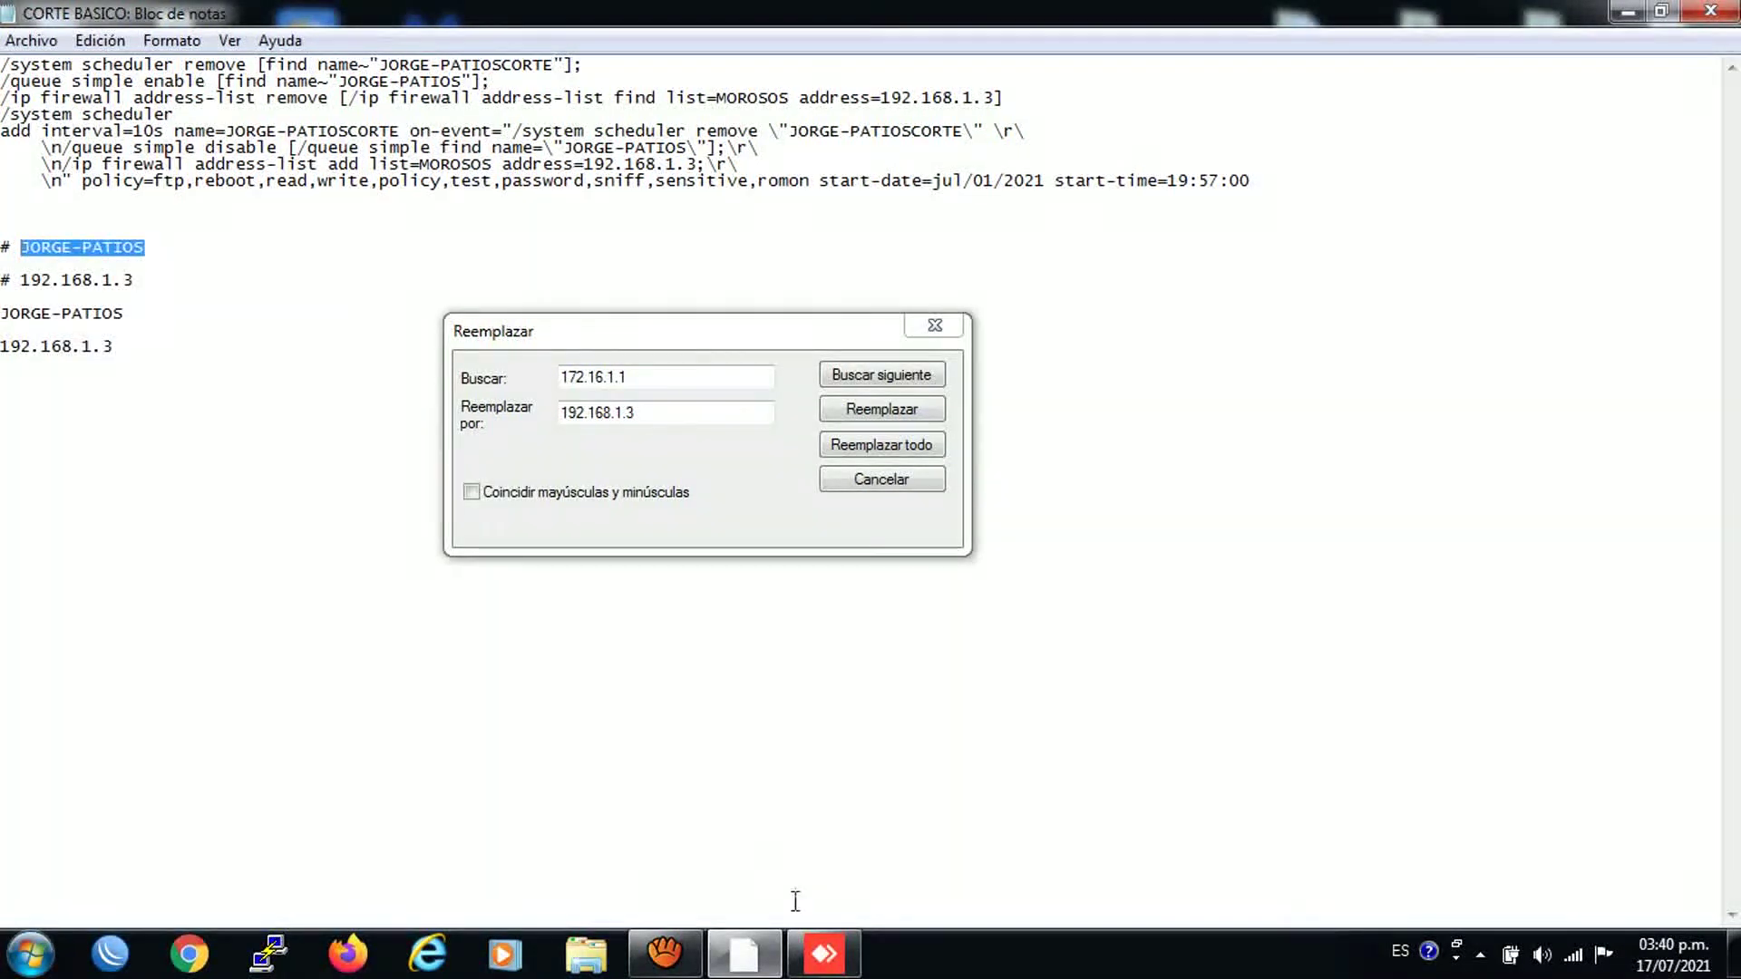
click(823, 953)
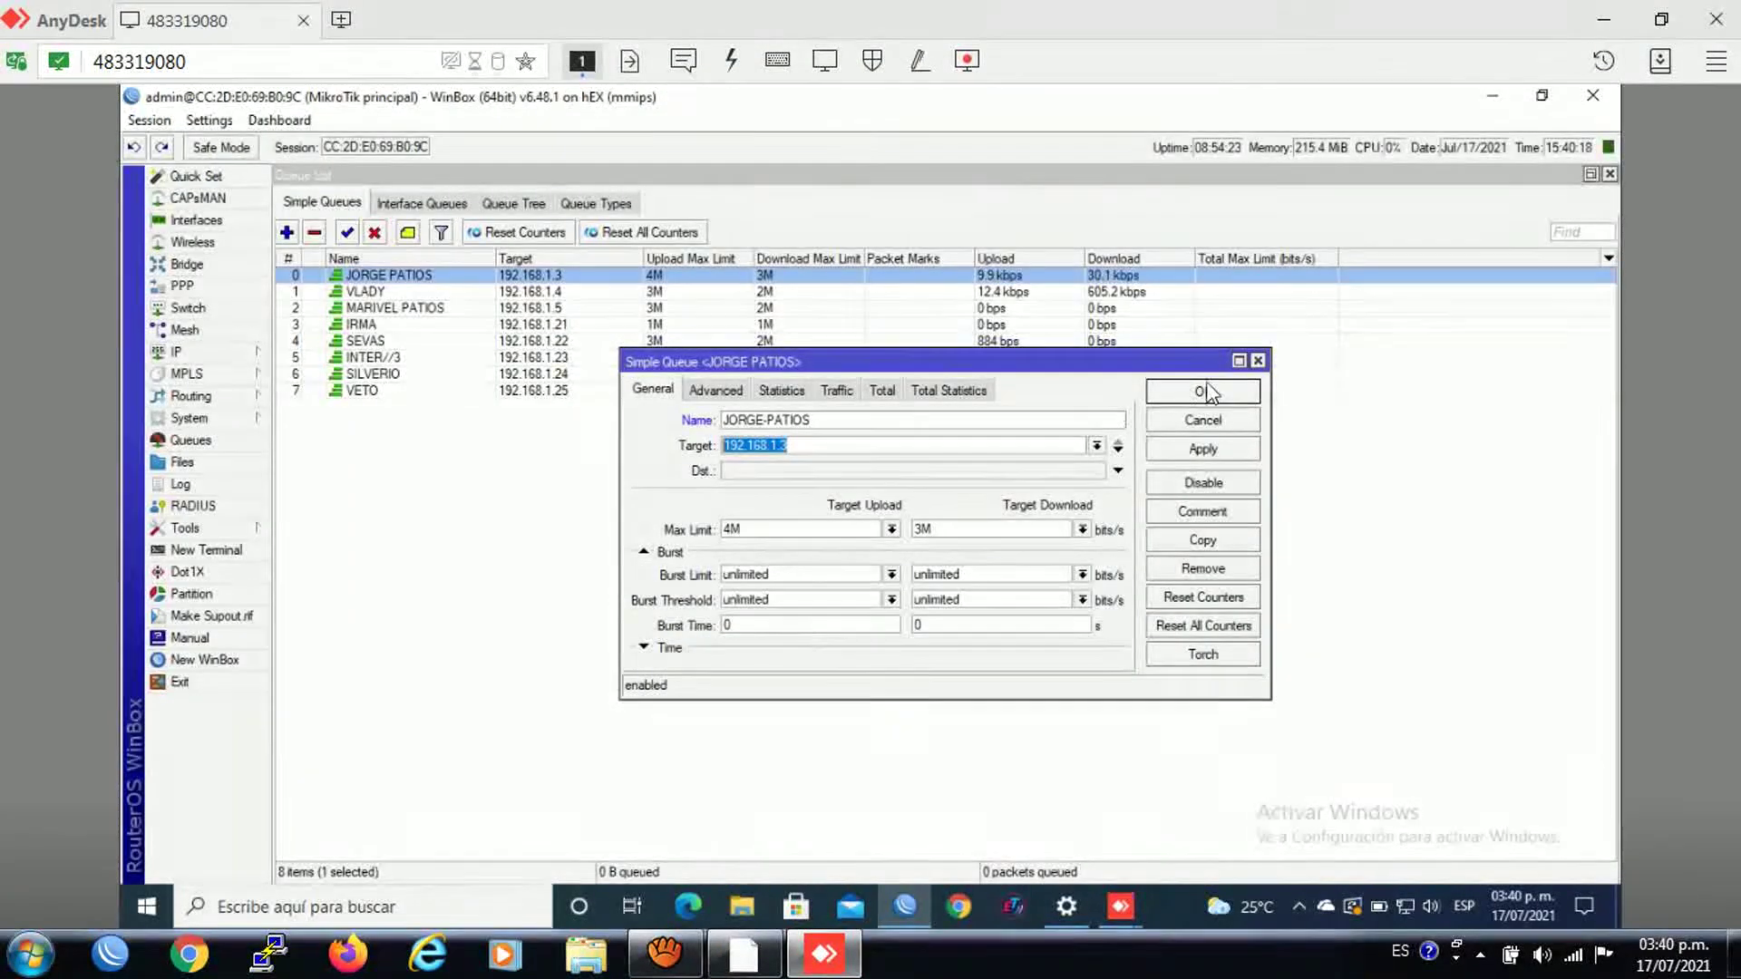
click(1204, 394)
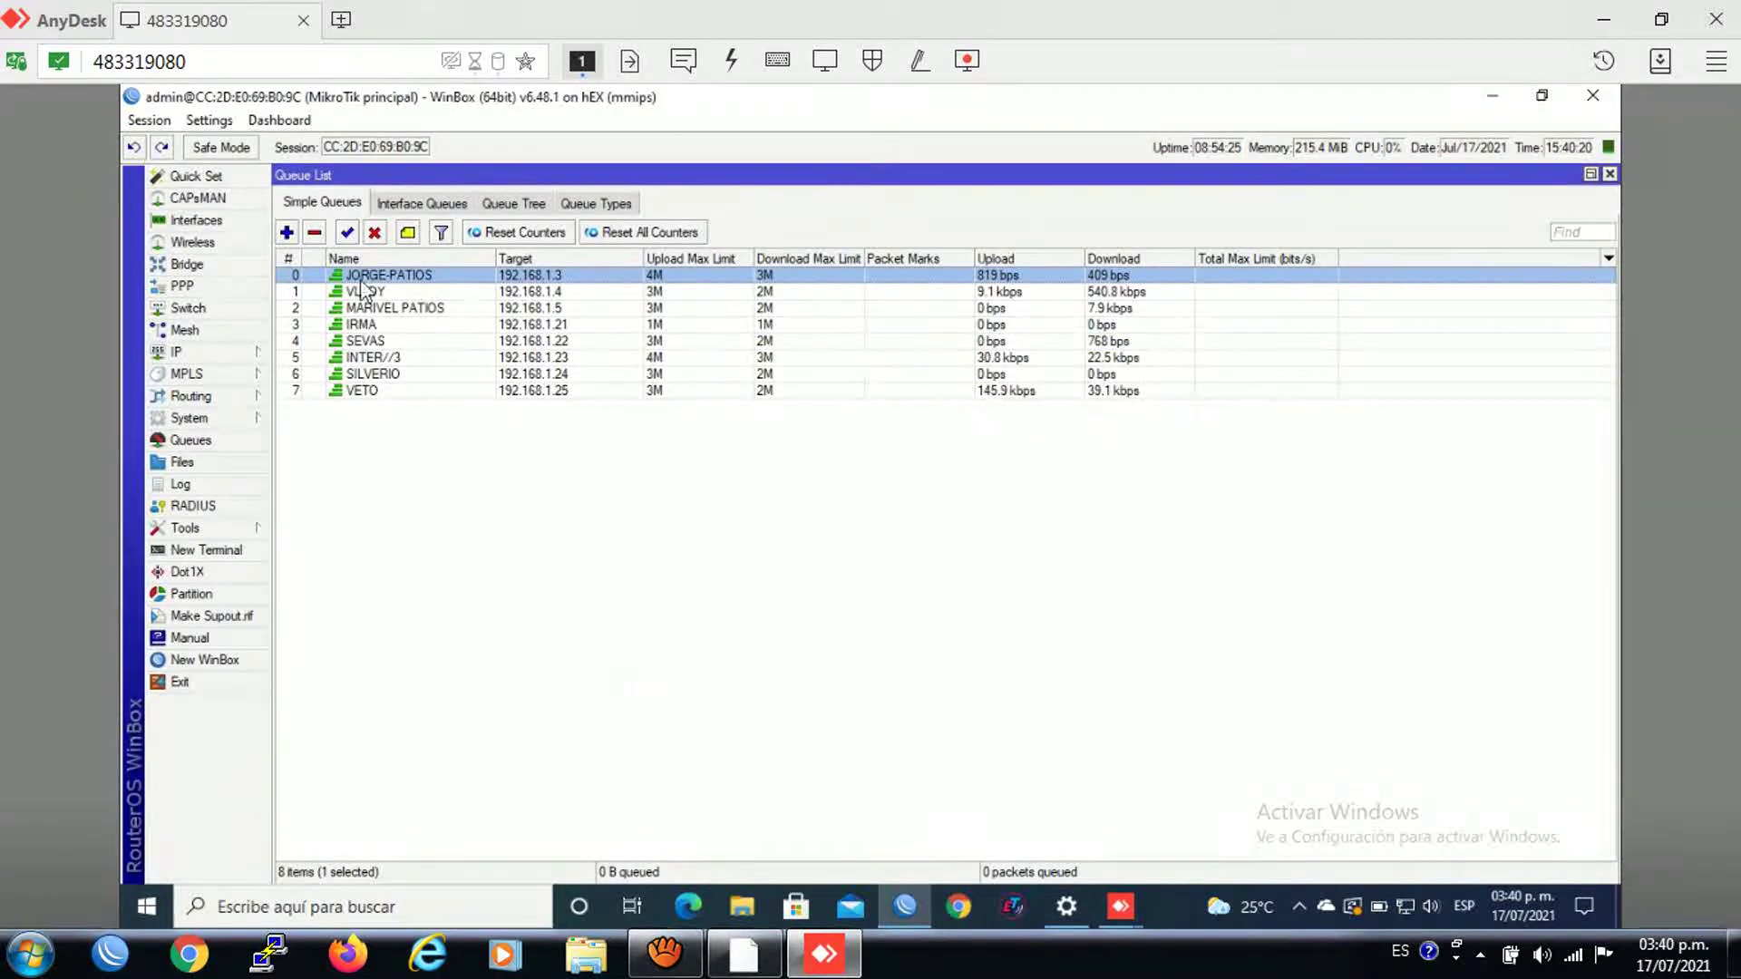
Step: Create a new system script in WinBox and name it with the copied client queue name
click(195, 419)
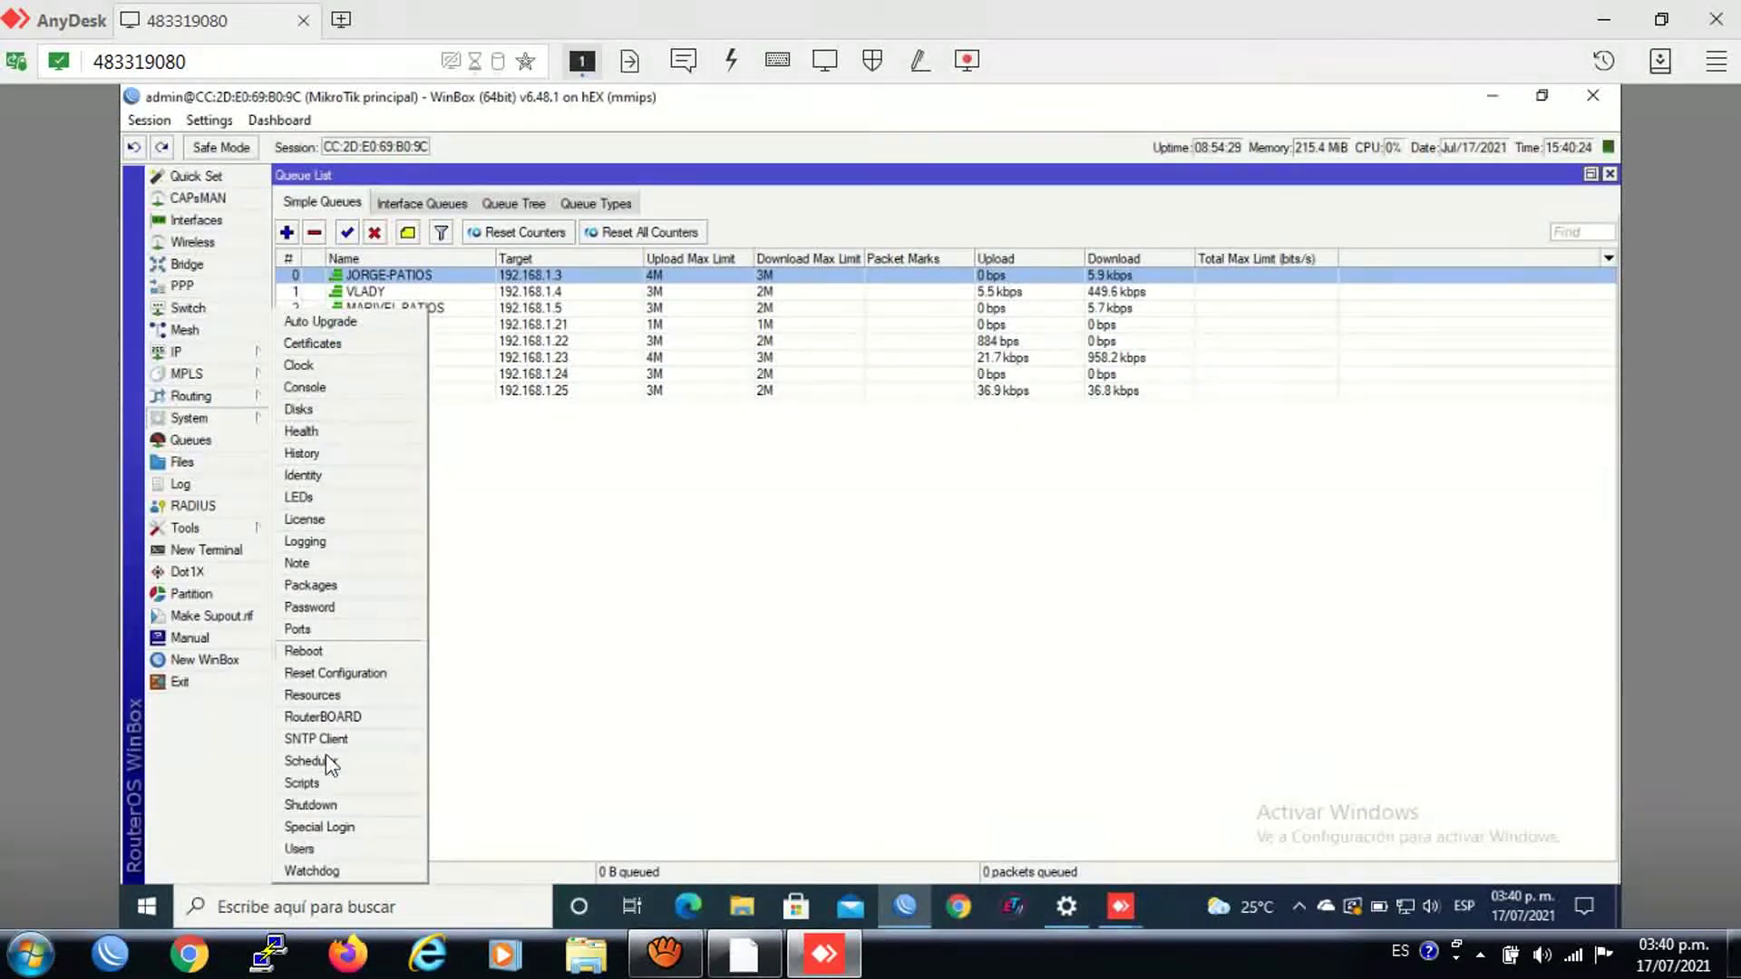
click(308, 782)
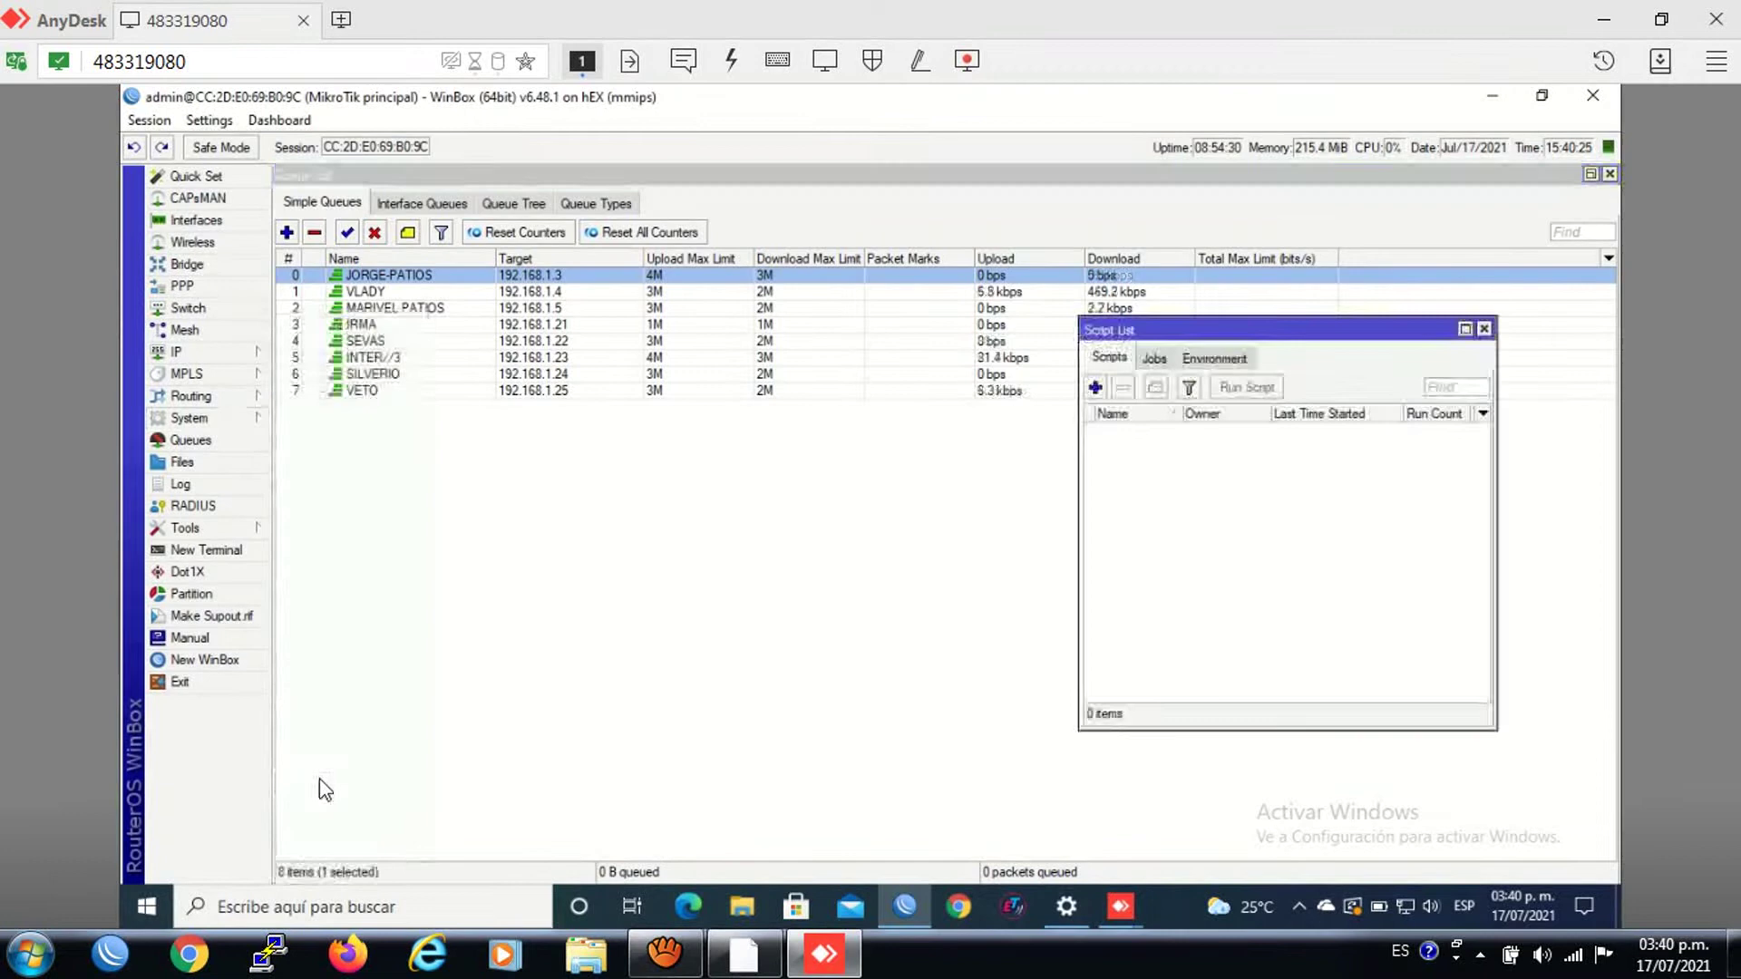
click(1095, 387)
right_click(491, 205)
click(542, 263)
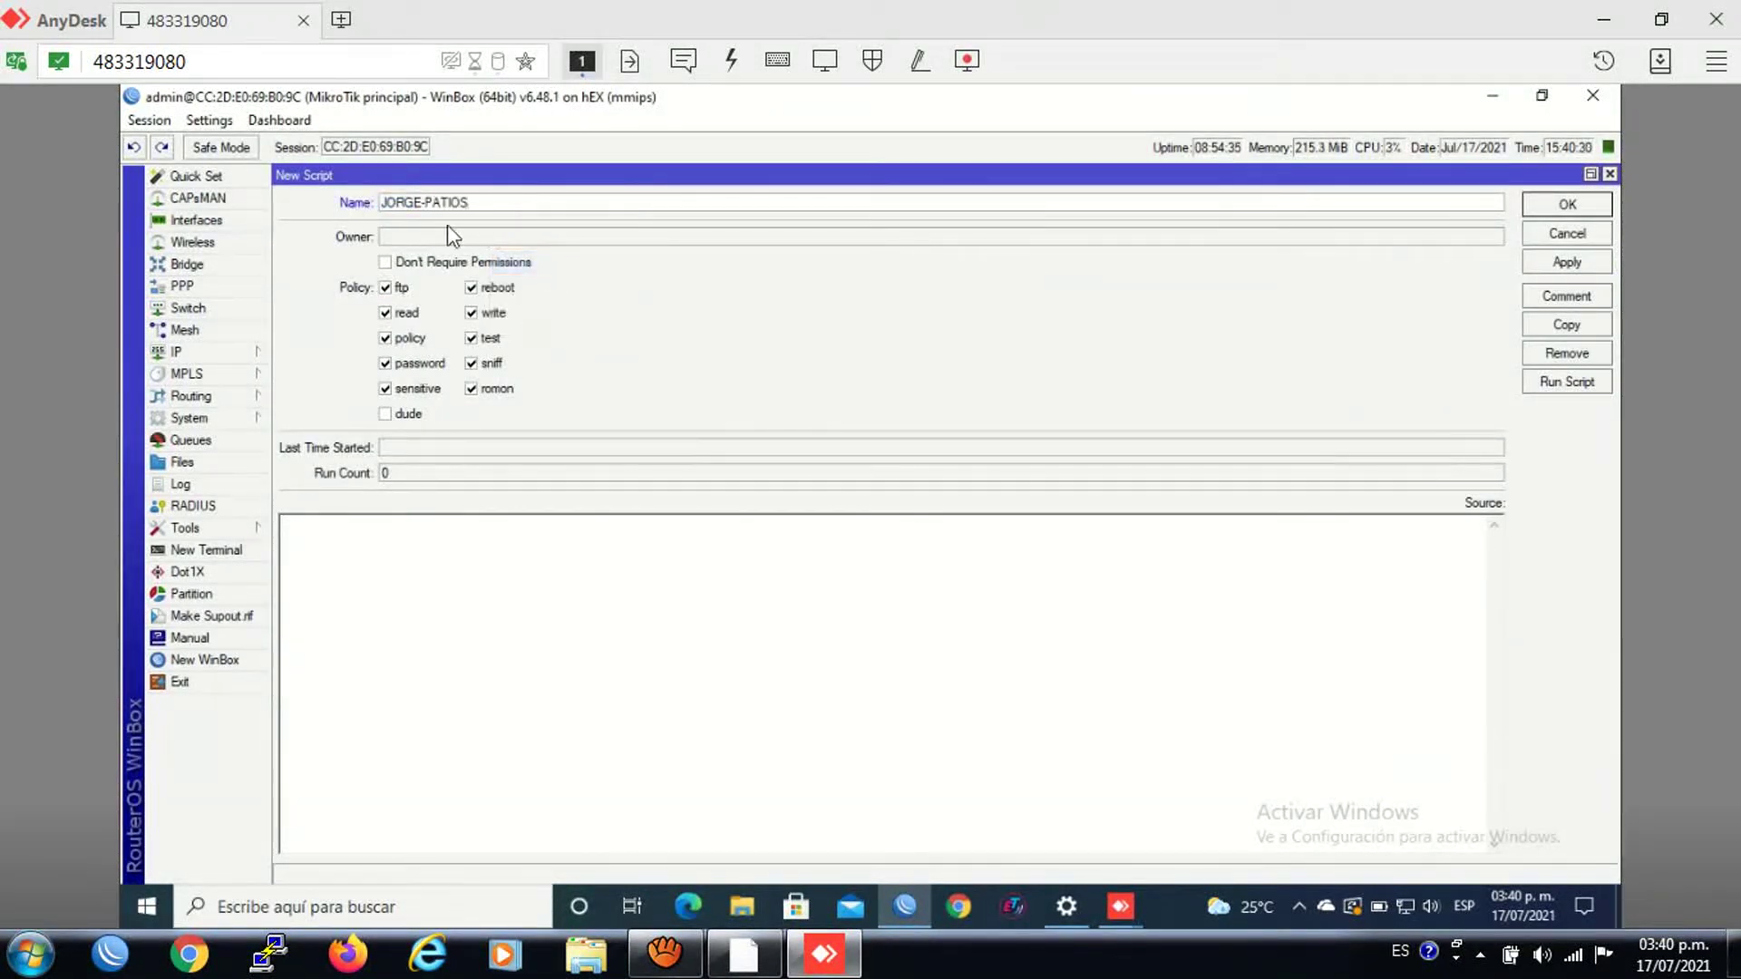
Step: Return to the CORTE BASICO text file and copy the whole script block, from the first /system scheduler line through the start-time
click(778, 954)
right_click(779, 955)
click(757, 961)
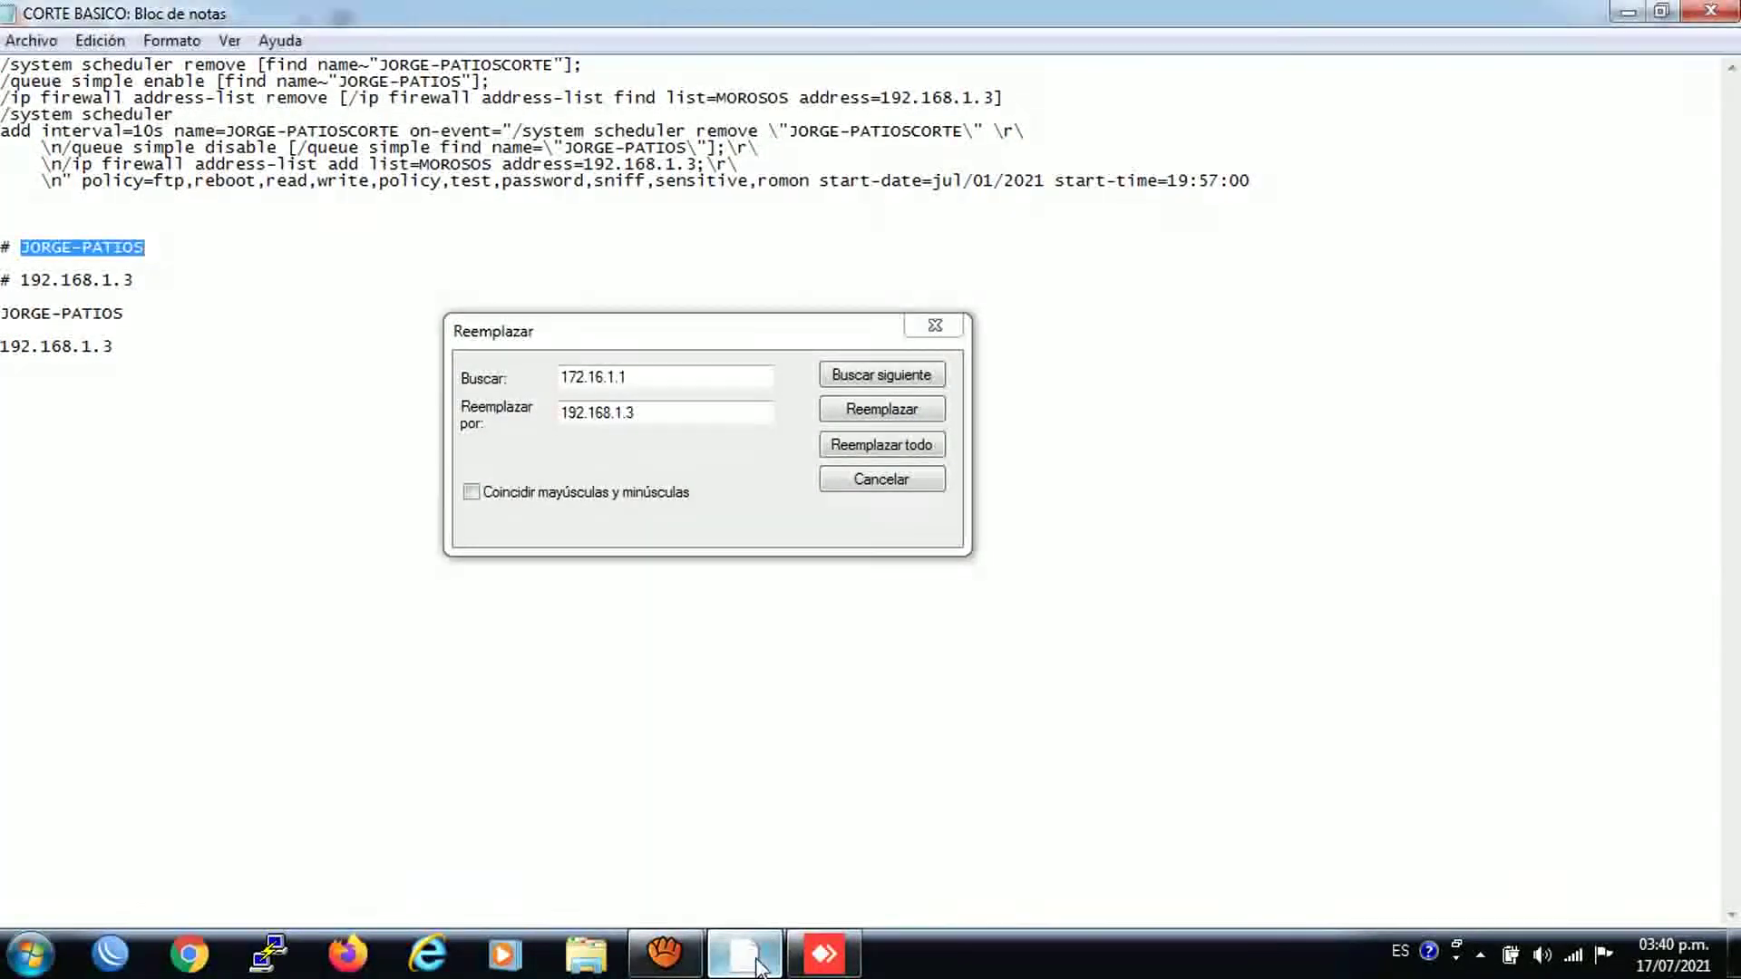
click(757, 966)
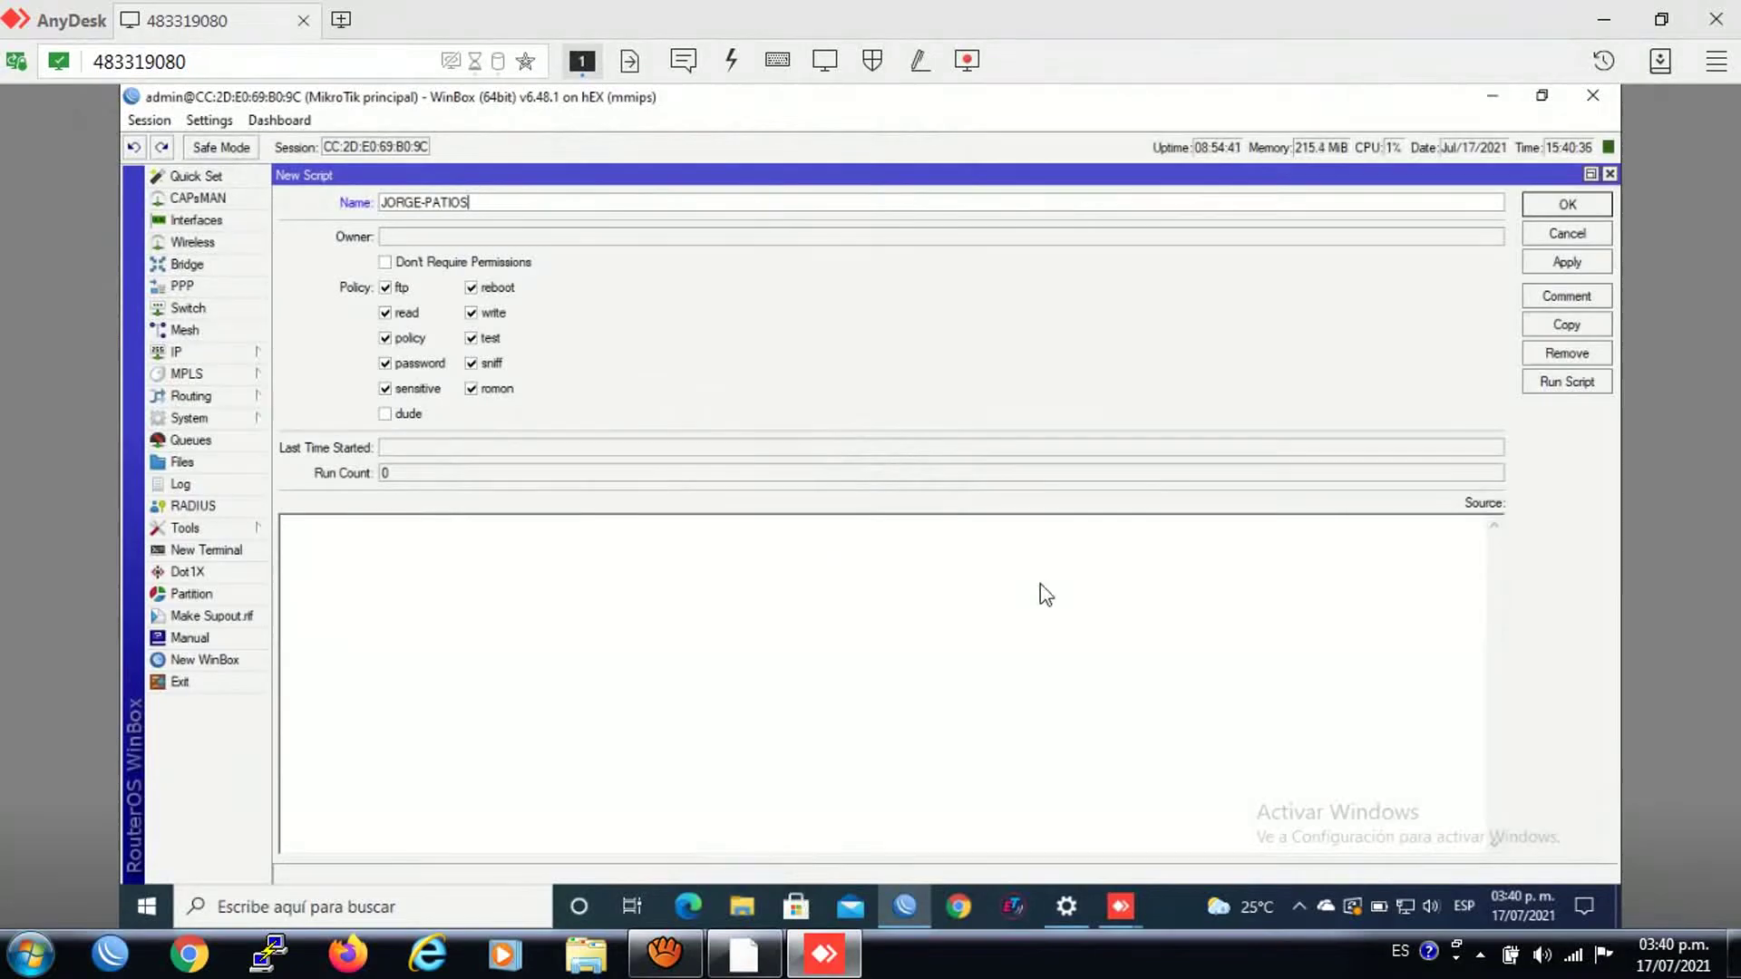
click(1602, 20)
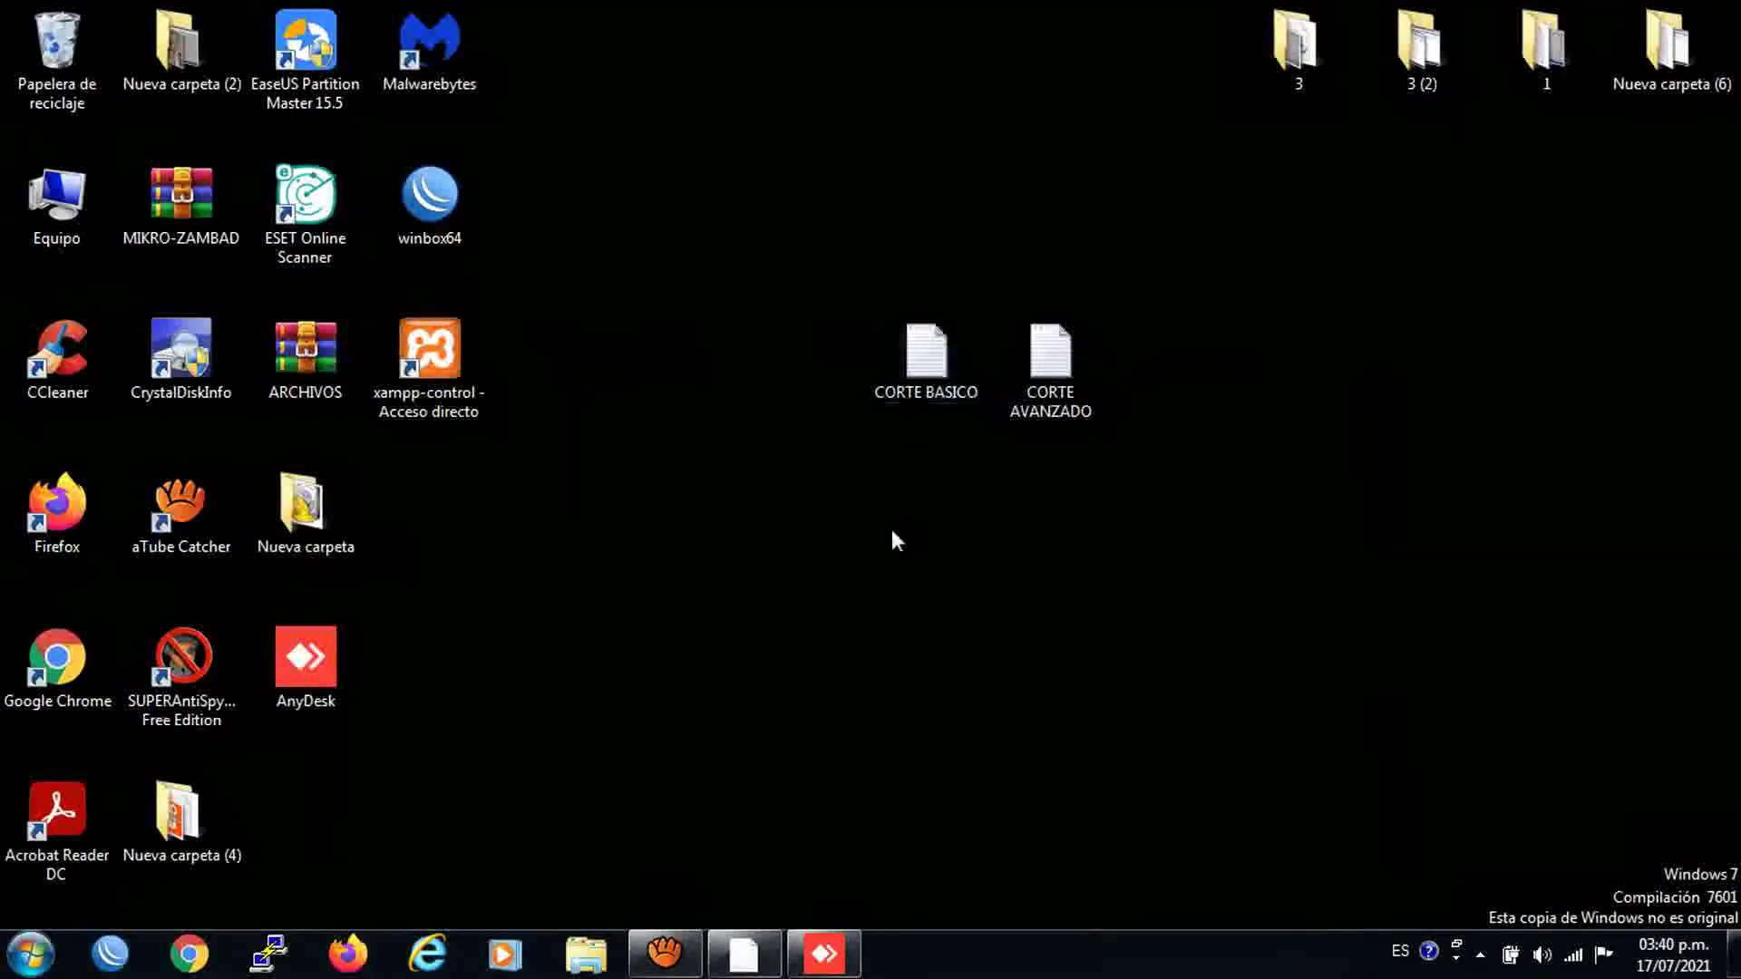
click(743, 952)
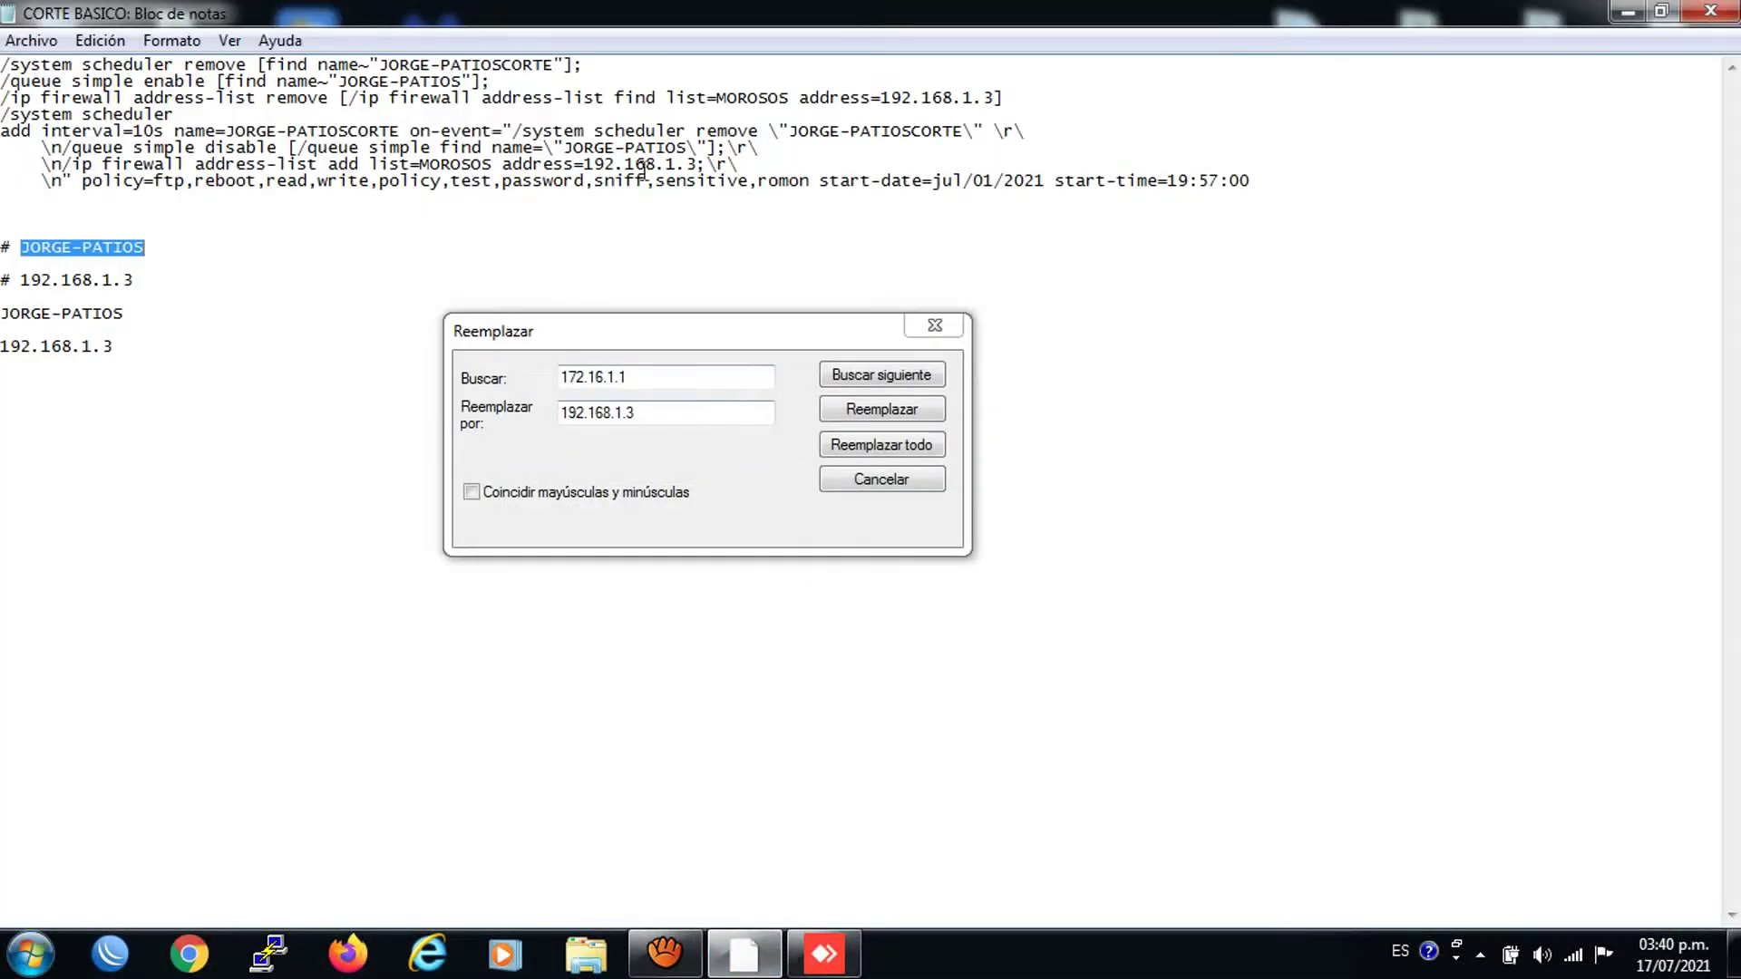
drag(1286, 197, 2, 63)
right_click(53, 88)
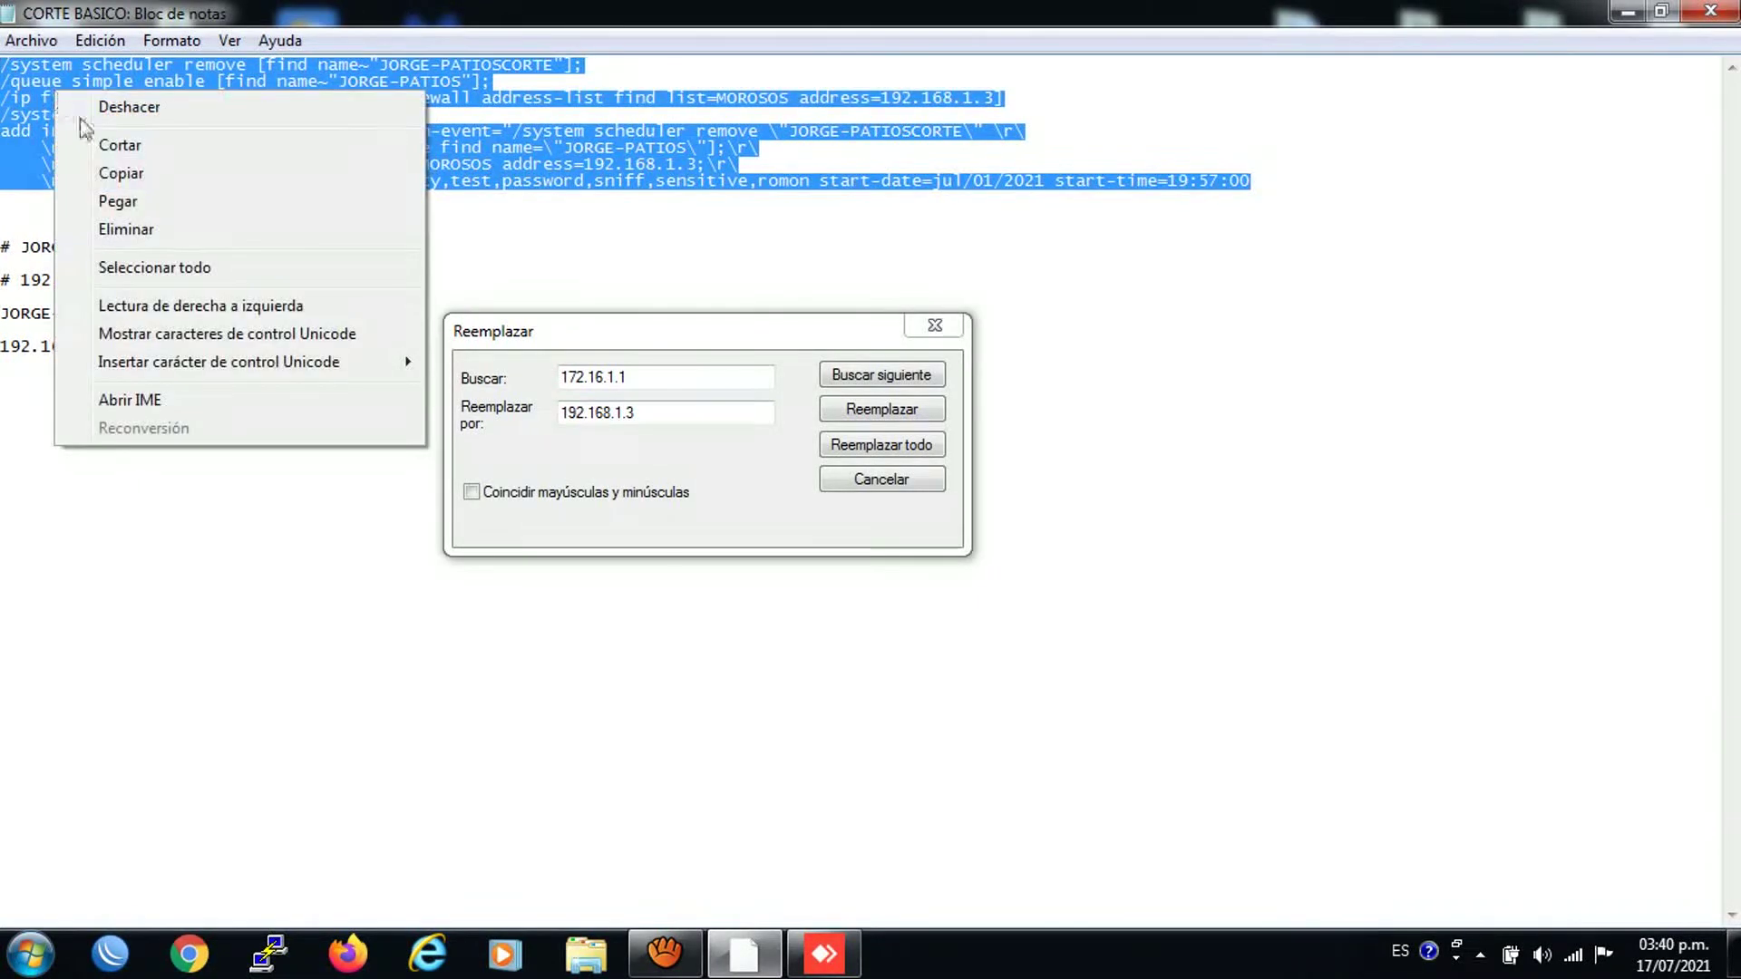
click(118, 168)
Step: Switch to WinBox and paste the copied cutoff code as the source of the new script
click(839, 950)
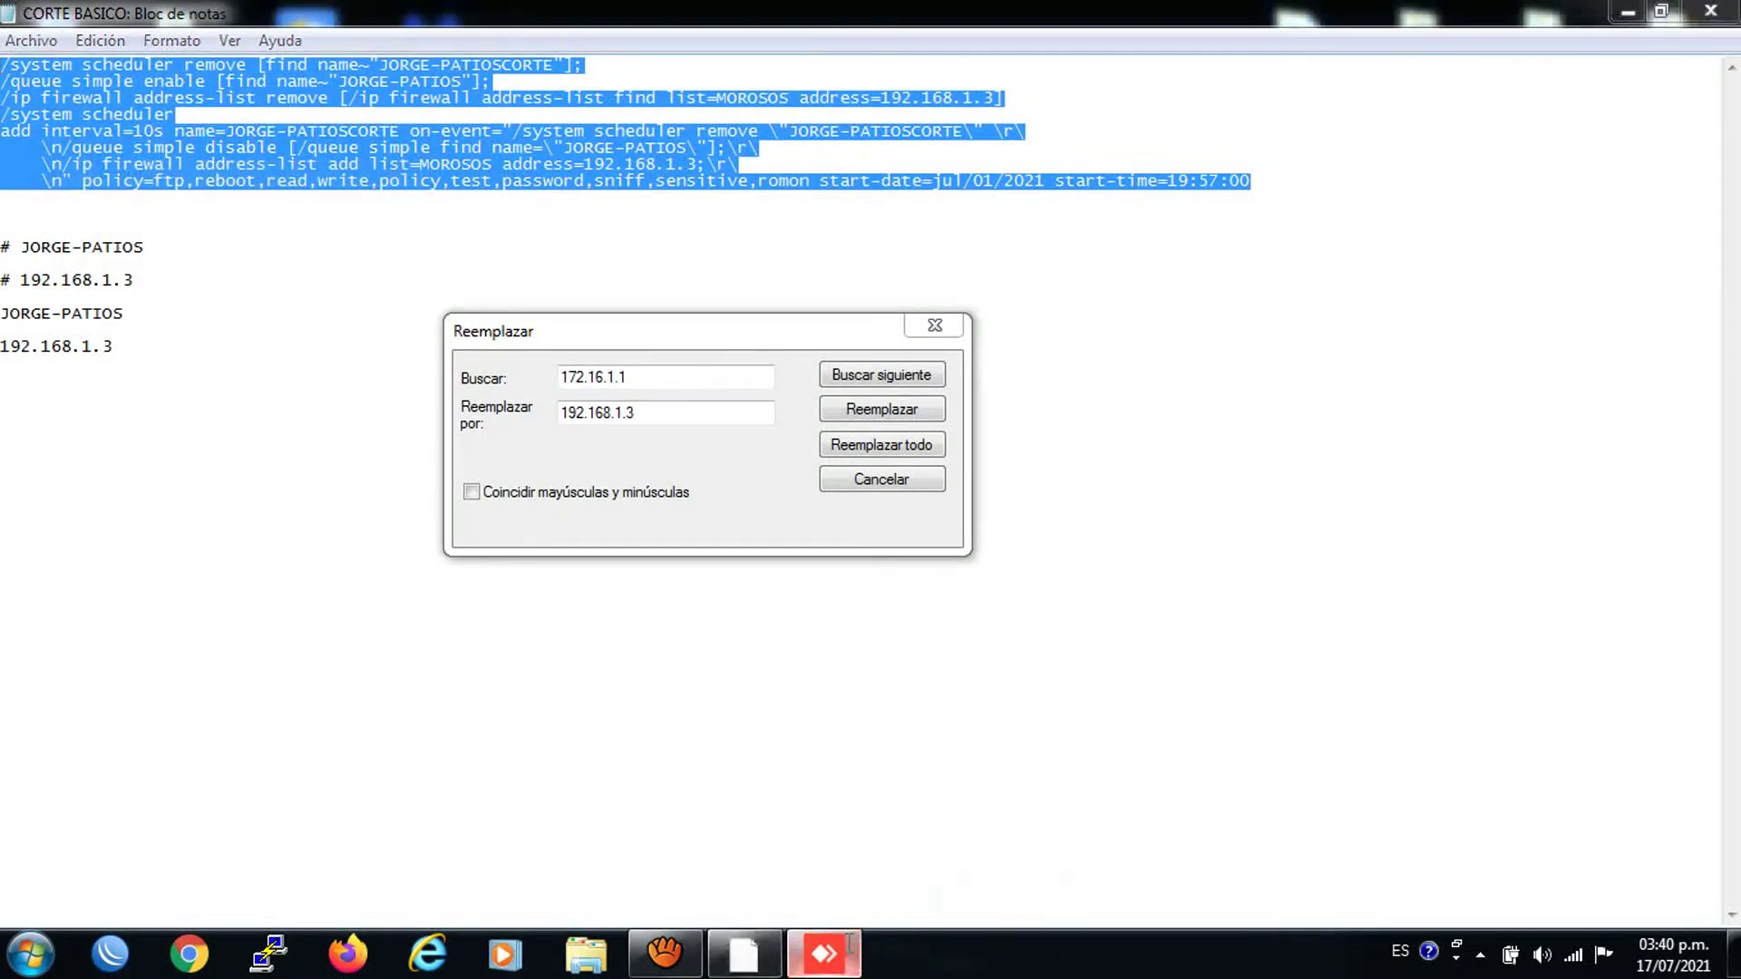
right_click(504, 599)
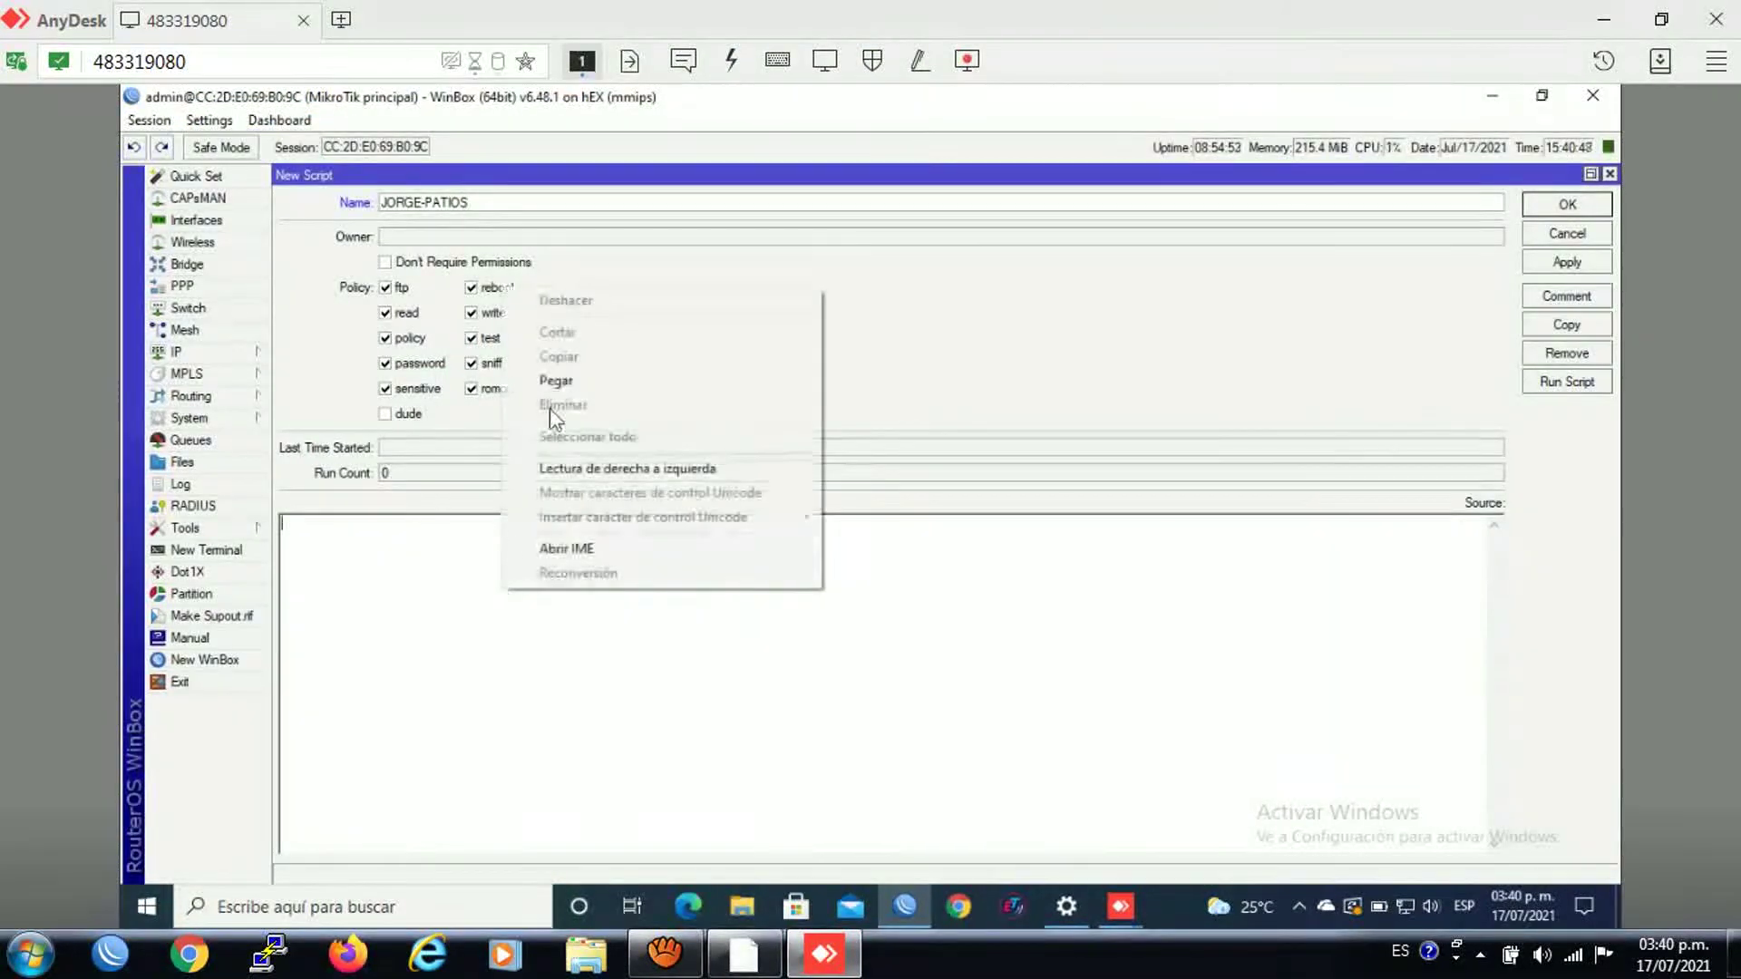
click(580, 379)
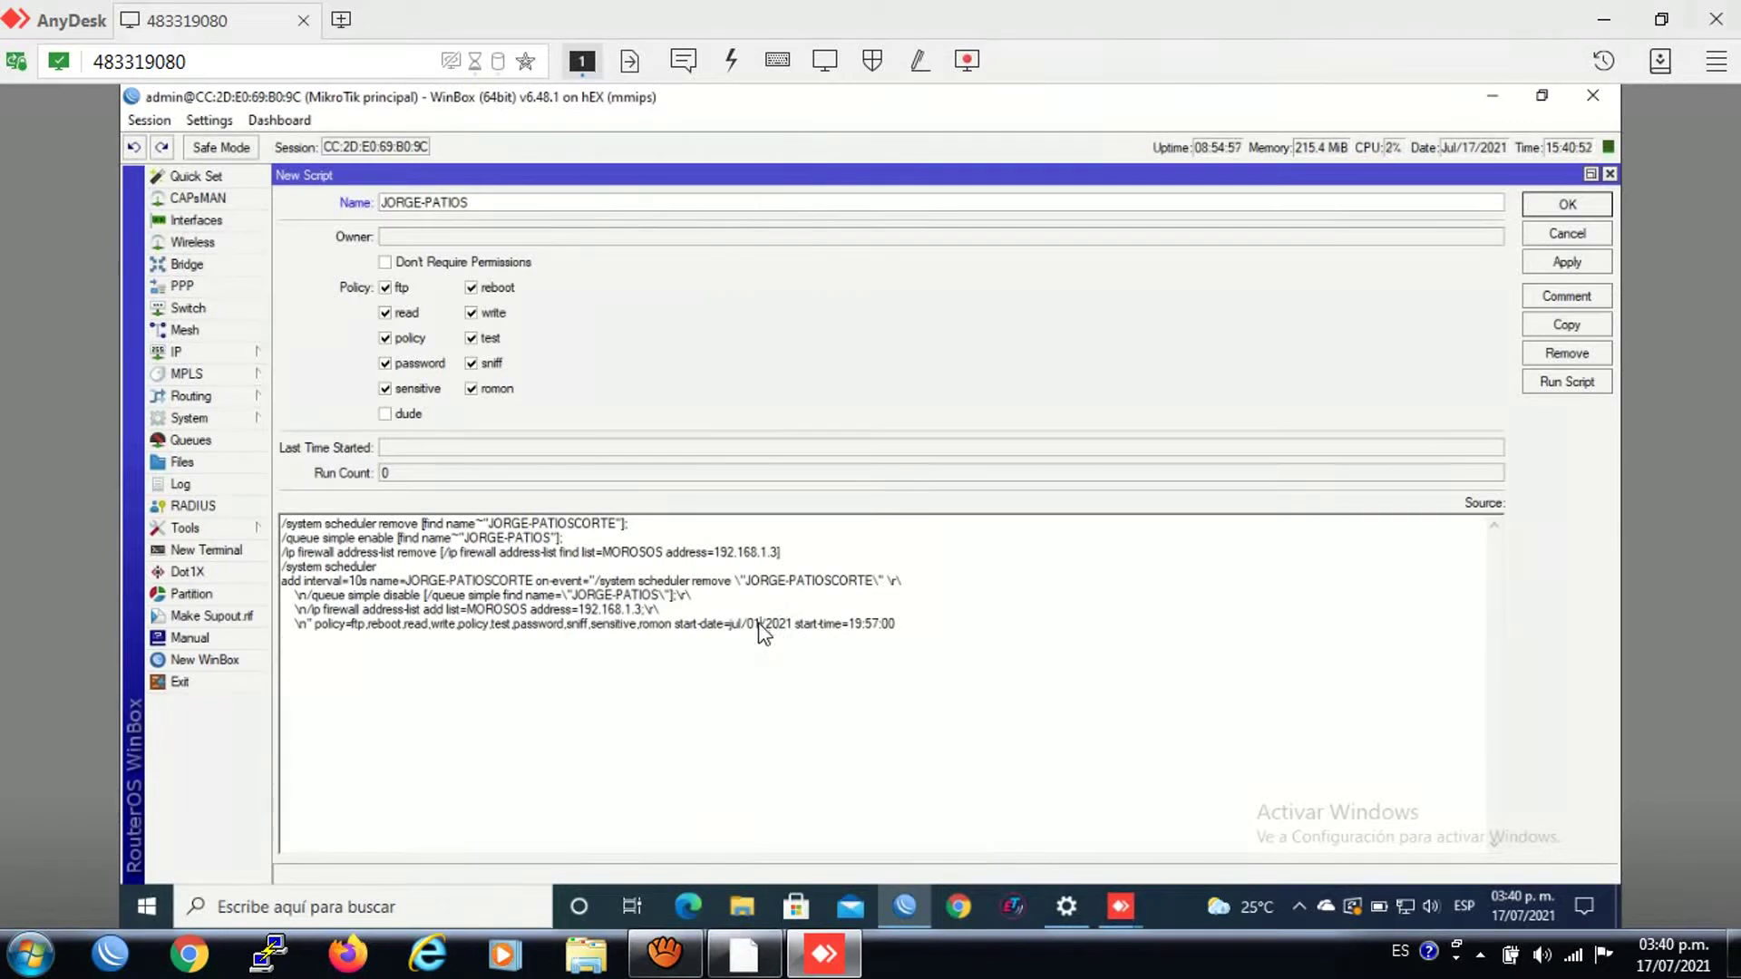
Step: Set the start-date in the script source to jul/17/2021
key(BackSpace)
text(7)
click(752, 626)
key(BackSpace)
text(1)
Step: Set the start-time in the script source to 15:42:00, then apply the changes and save the script
click(864, 626)
key(BackSpace)
text(5)
key(BackSpace)
key(BackSpace)
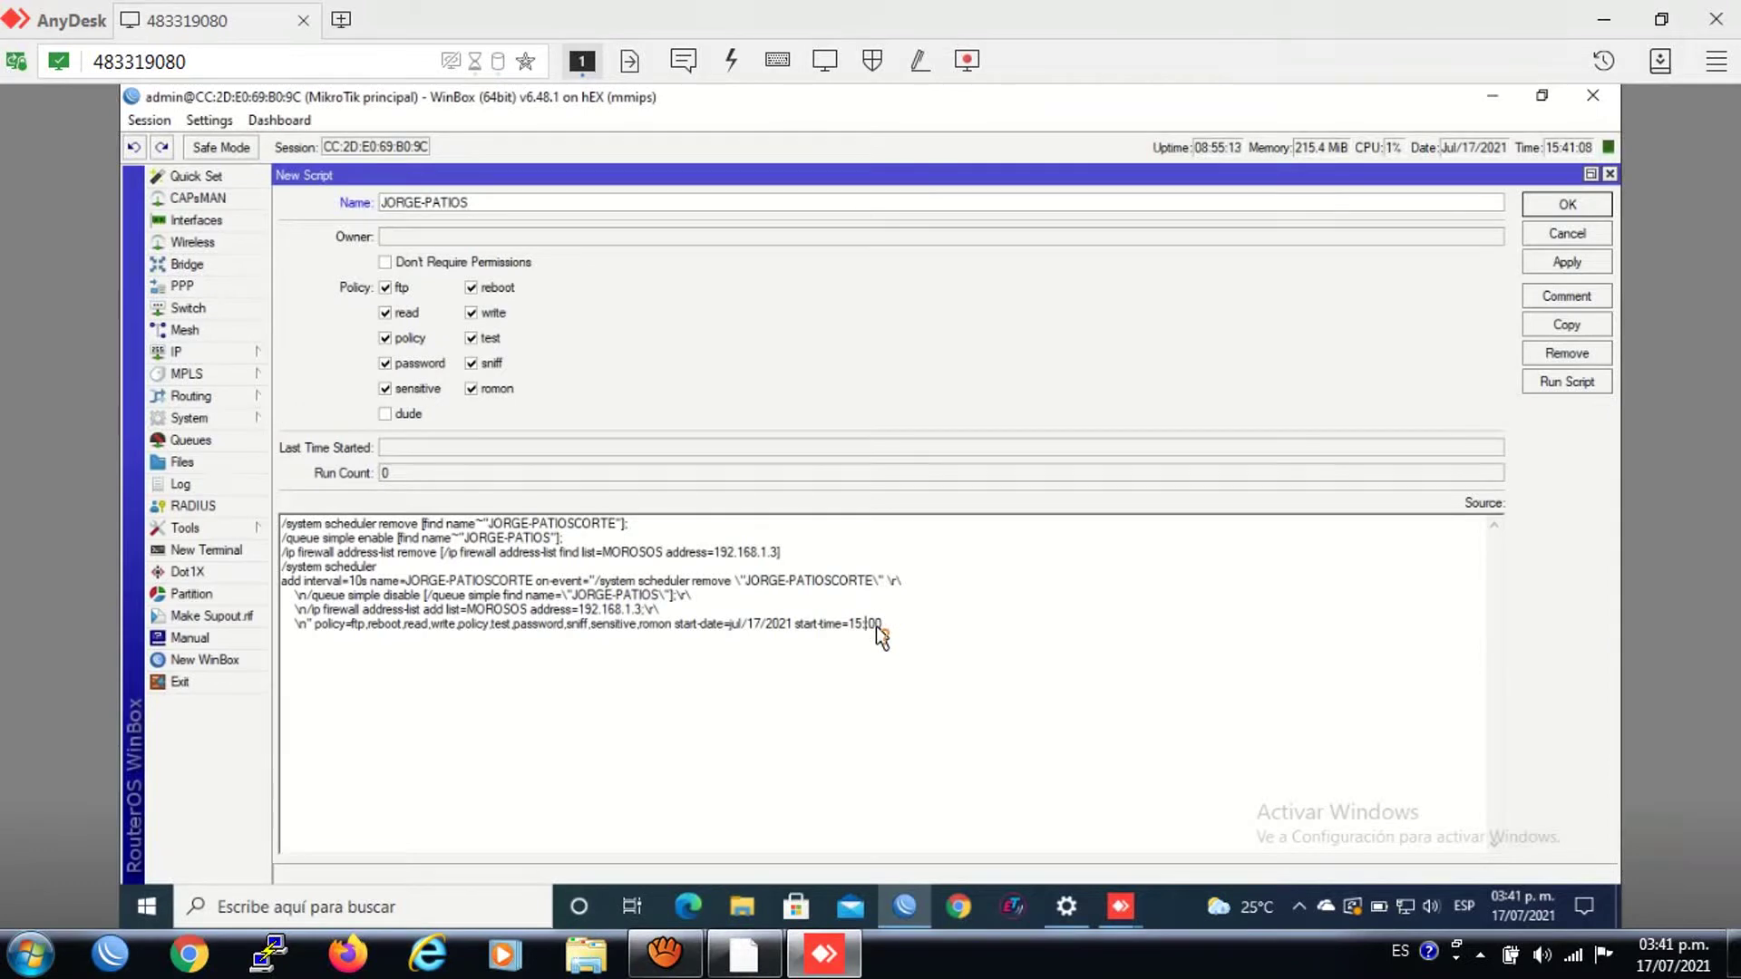
text(42:)
click(1554, 259)
click(1550, 207)
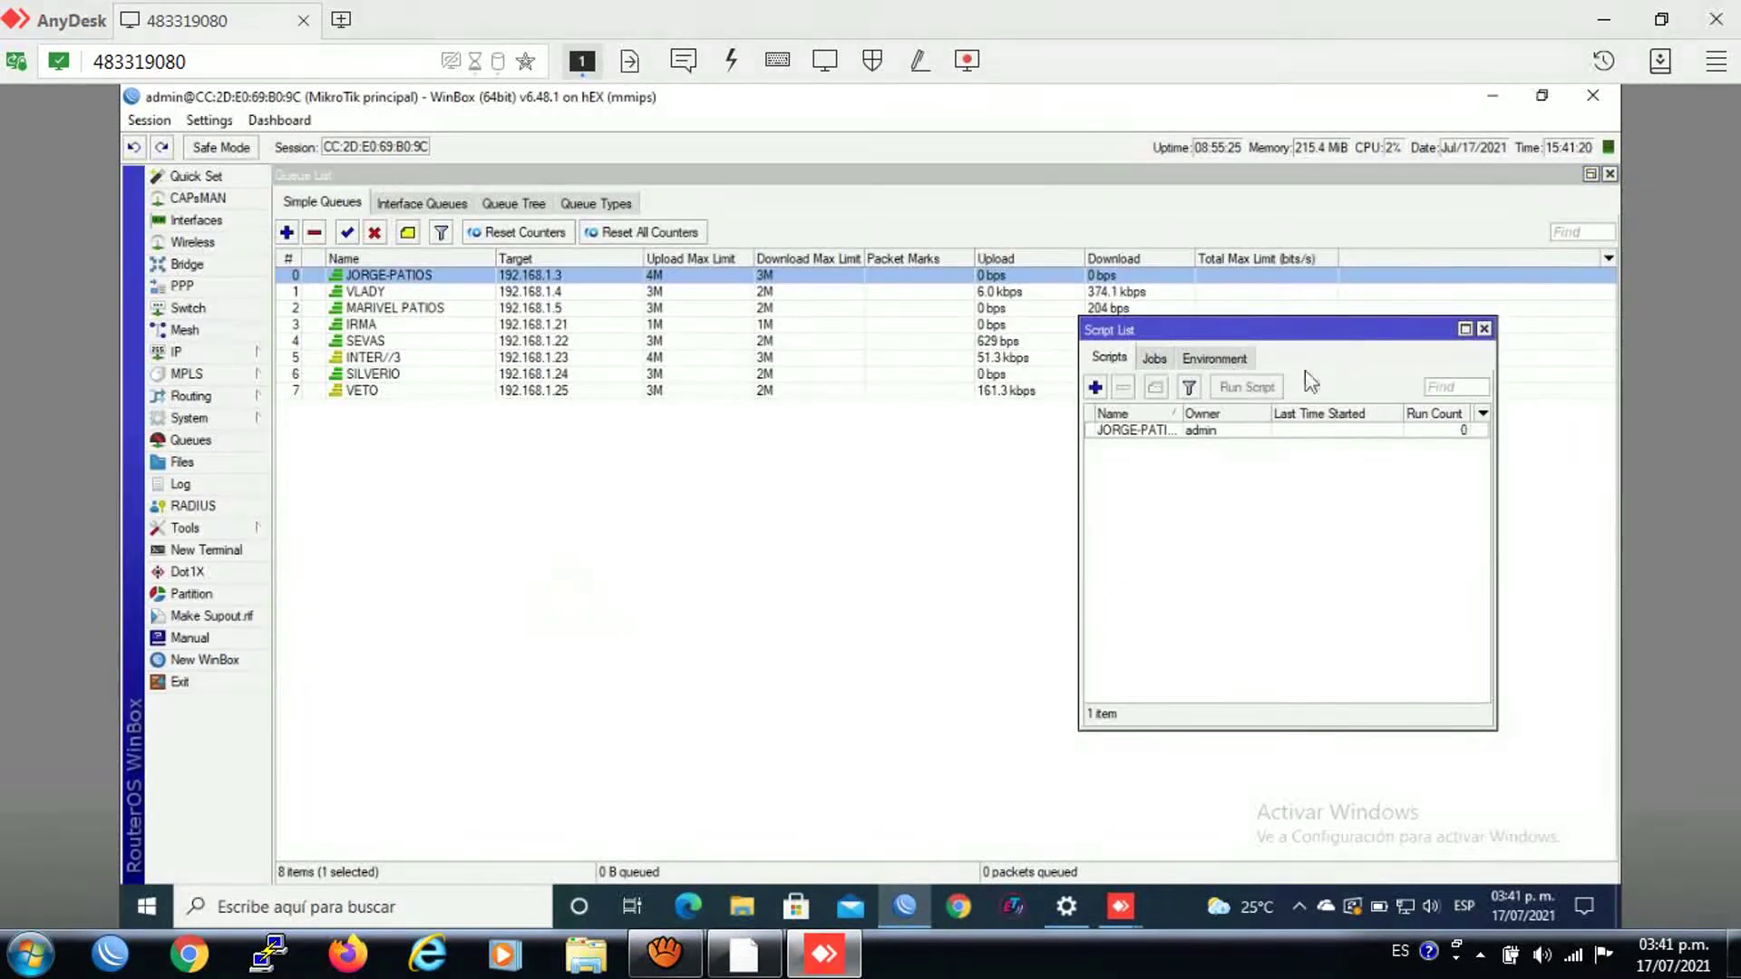
Step: Run the client's script and open the Scheduler, arranging it and the script list below the client's queue entry
click(1162, 431)
click(1259, 388)
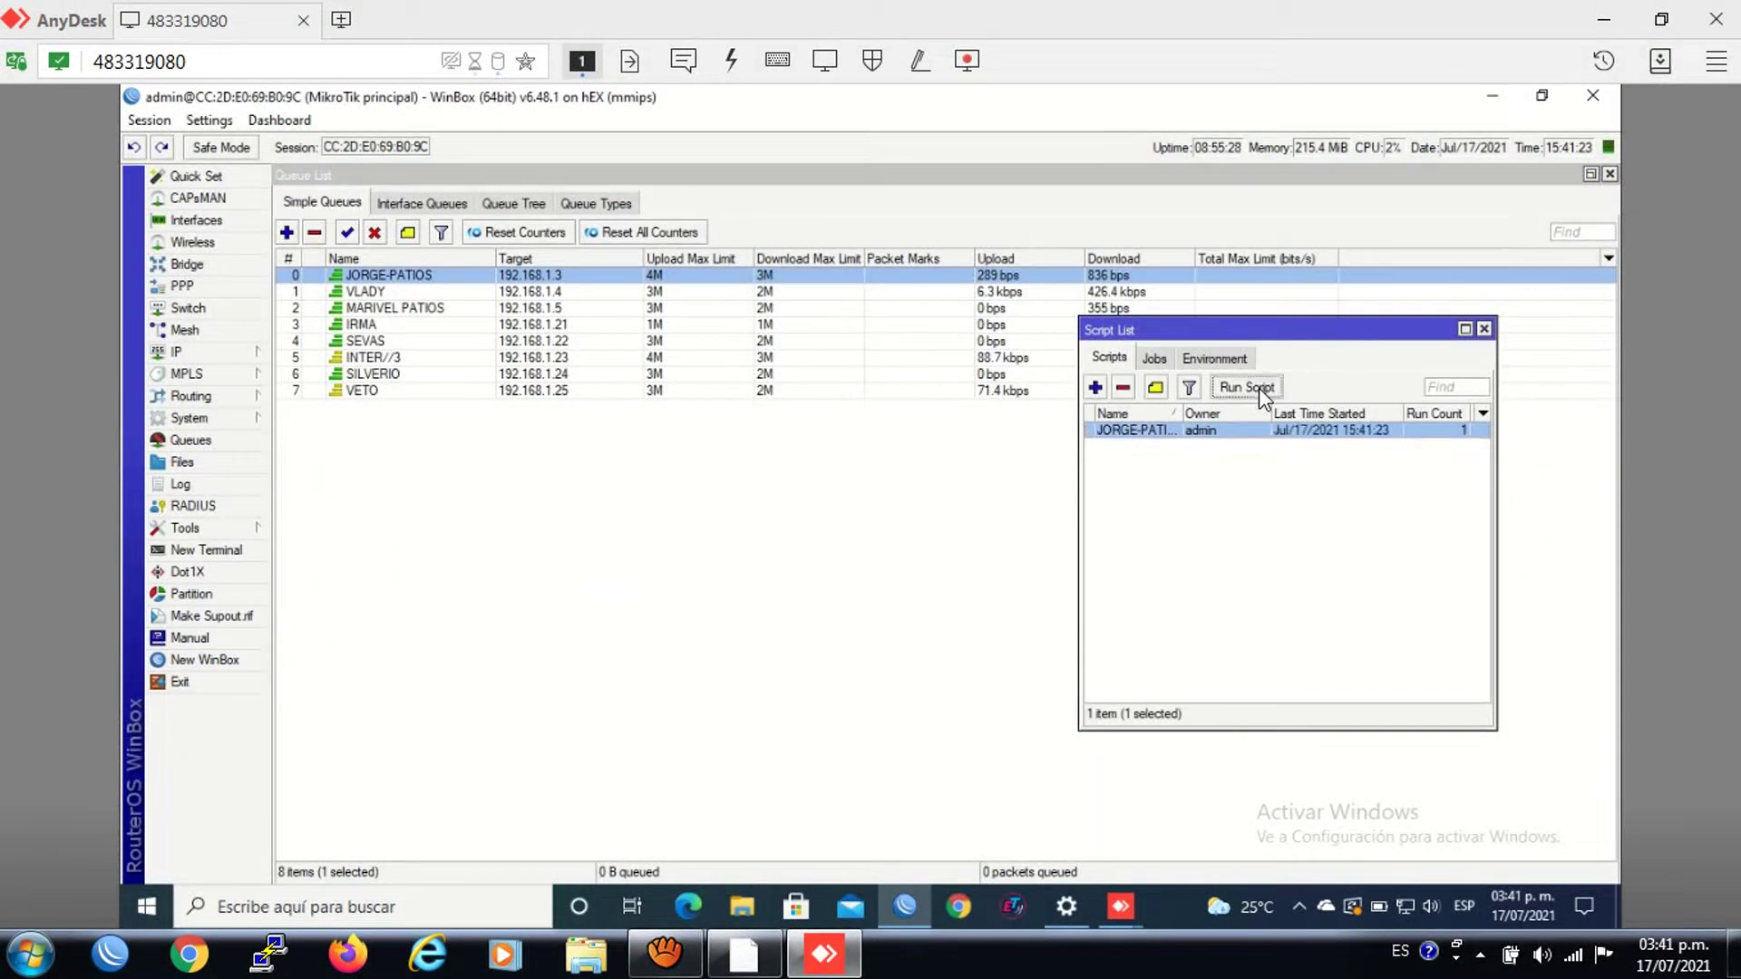
click(167, 399)
click(189, 418)
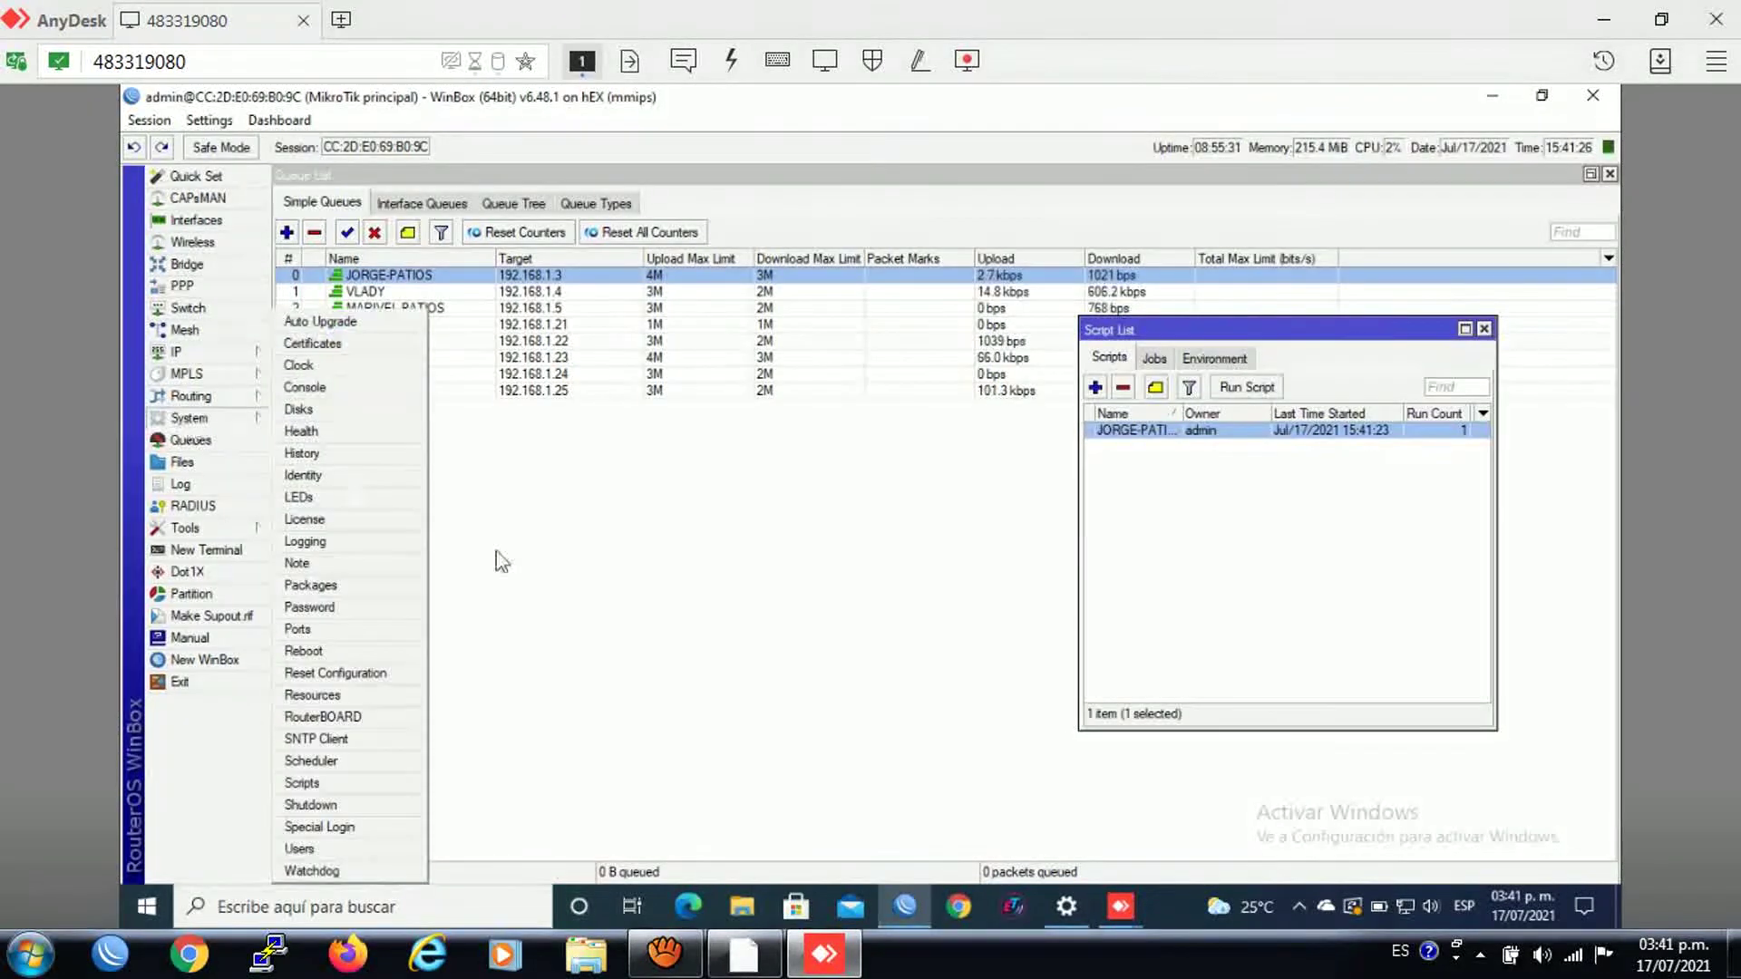
click(328, 762)
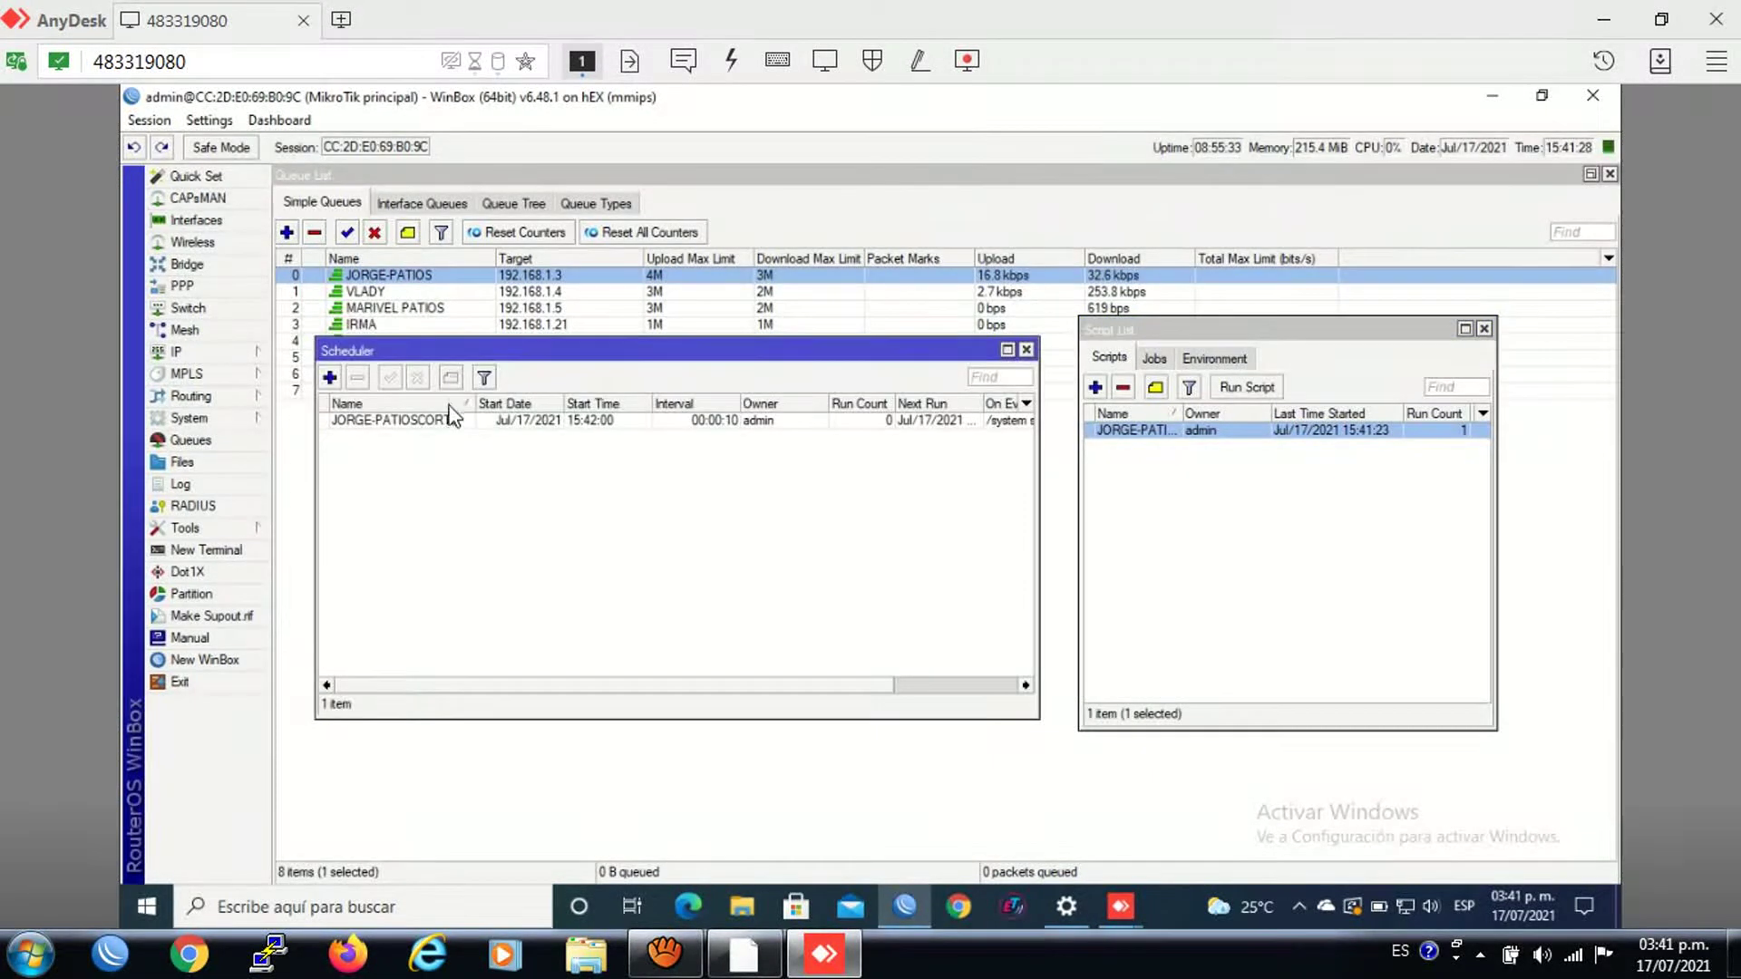
drag(531, 351, 491, 422)
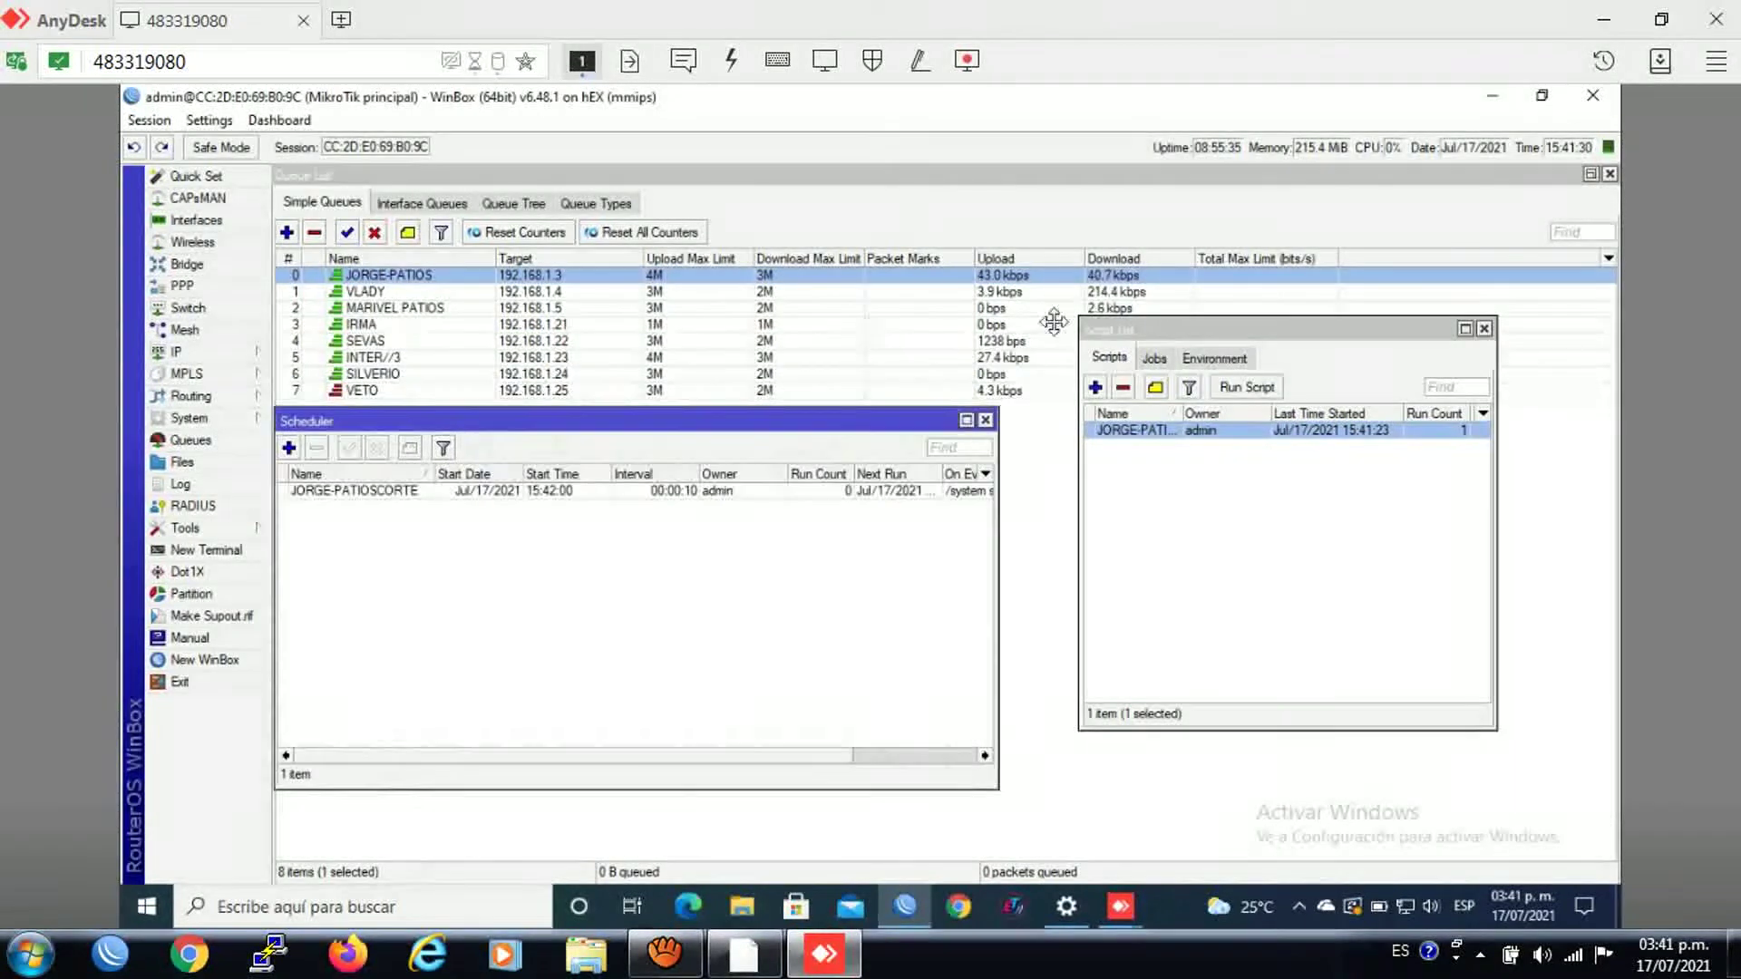
drag(1167, 328, 1098, 410)
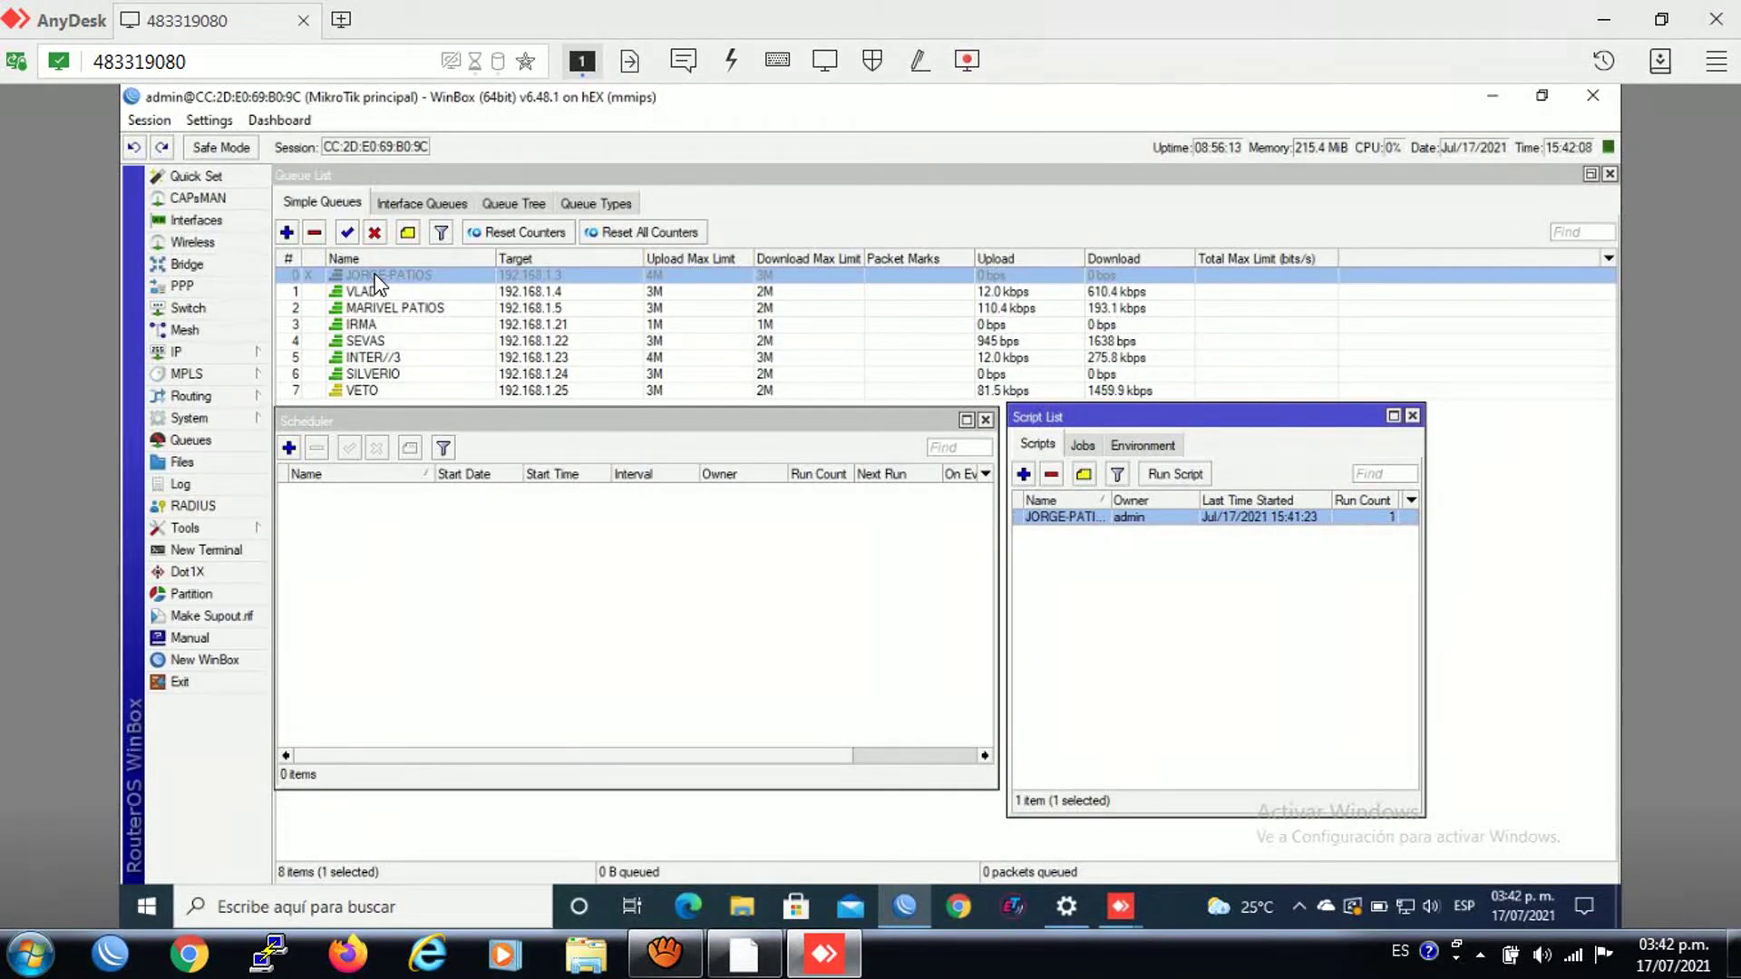
Step: Move the client's disabled queue to number 3 in the simple queue list and run its script again
drag(374, 281, 392, 357)
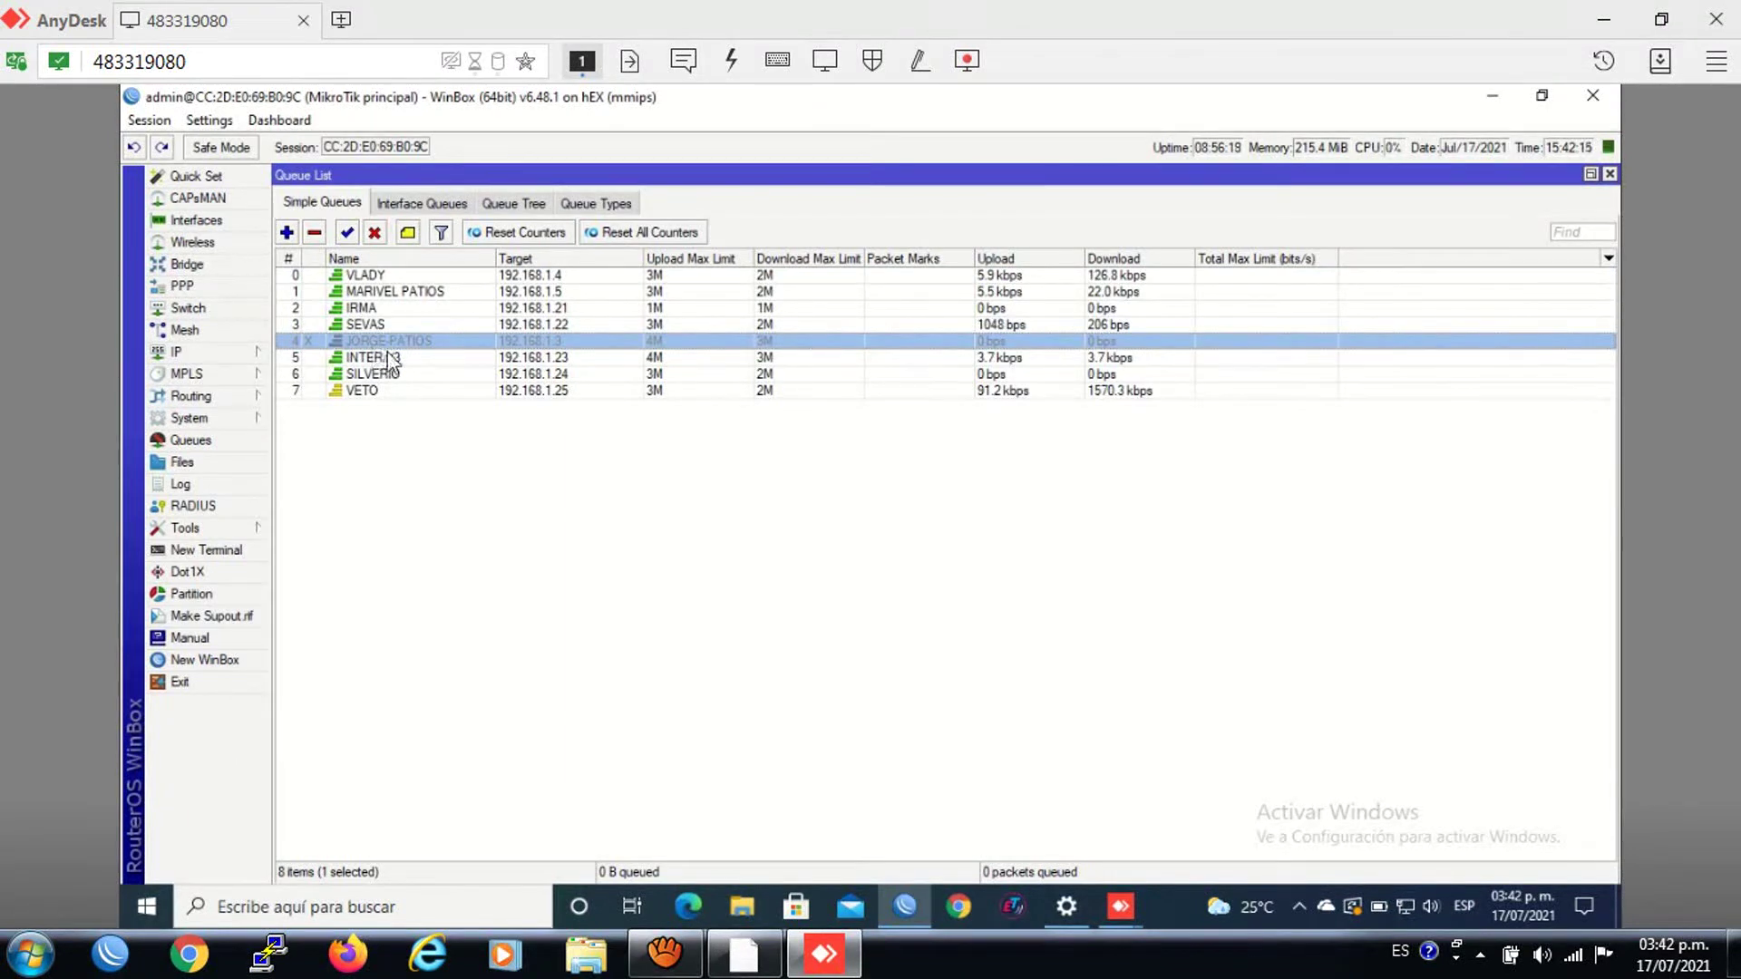
mouse_move(374, 350)
mouse_down()
mouse_move(372, 272)
mouse_move(372, 333)
mouse_up()
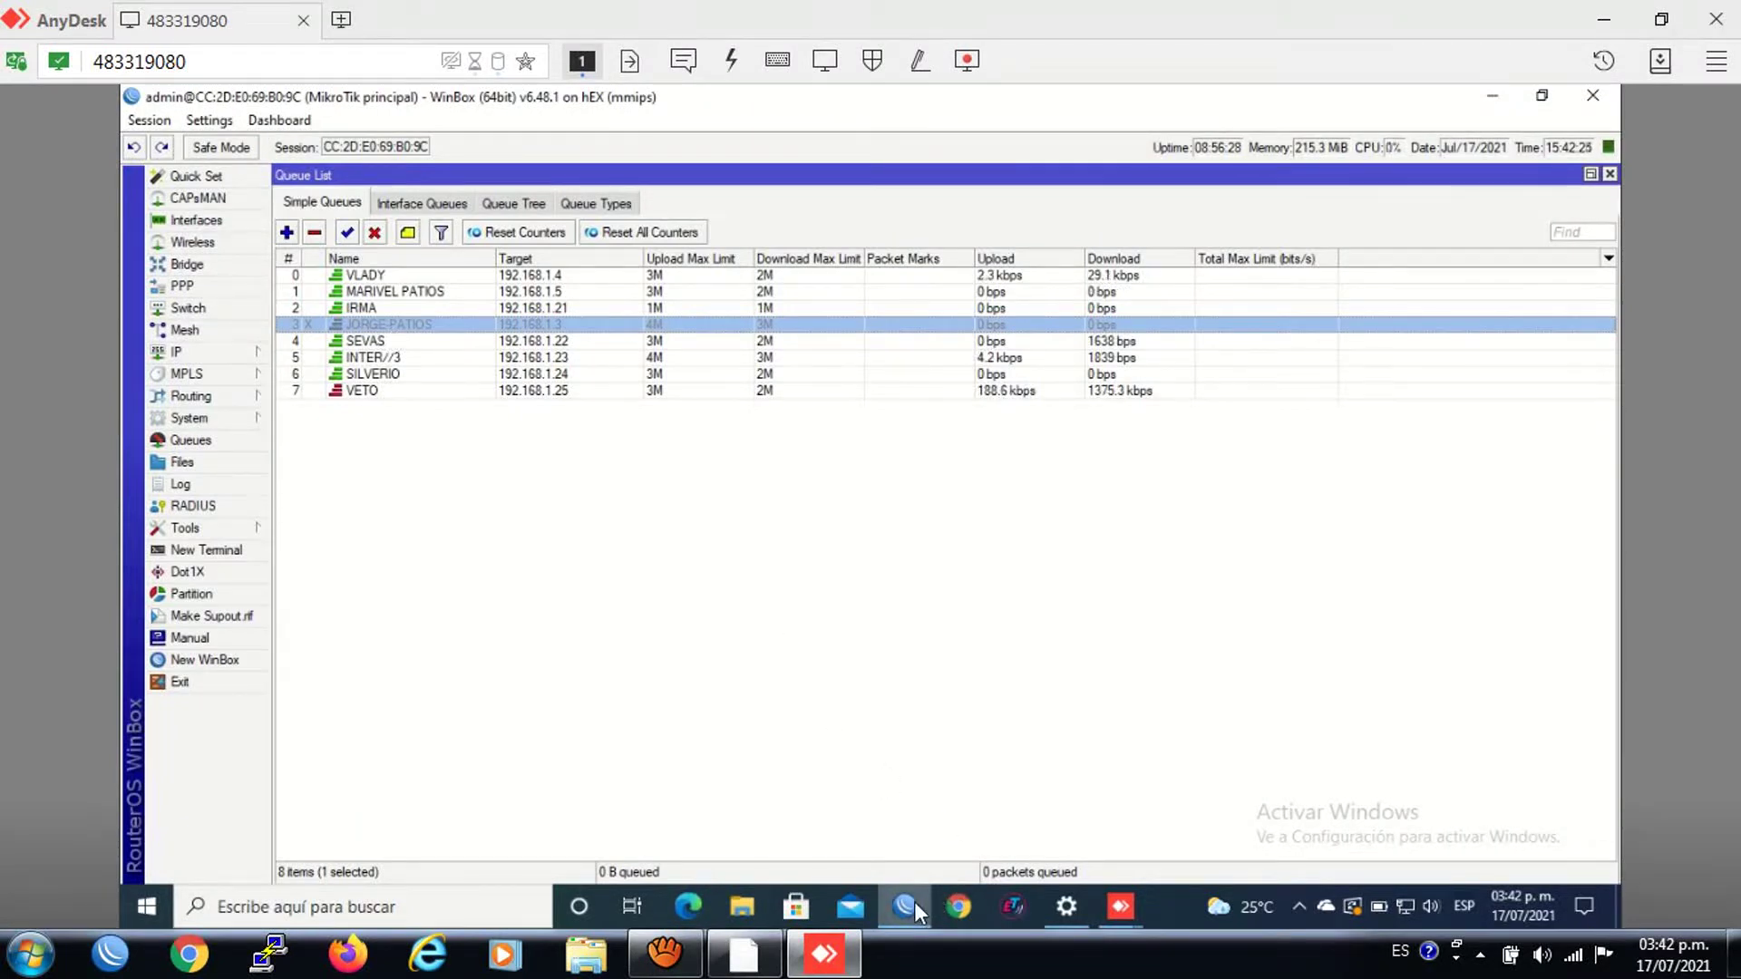
click(192, 418)
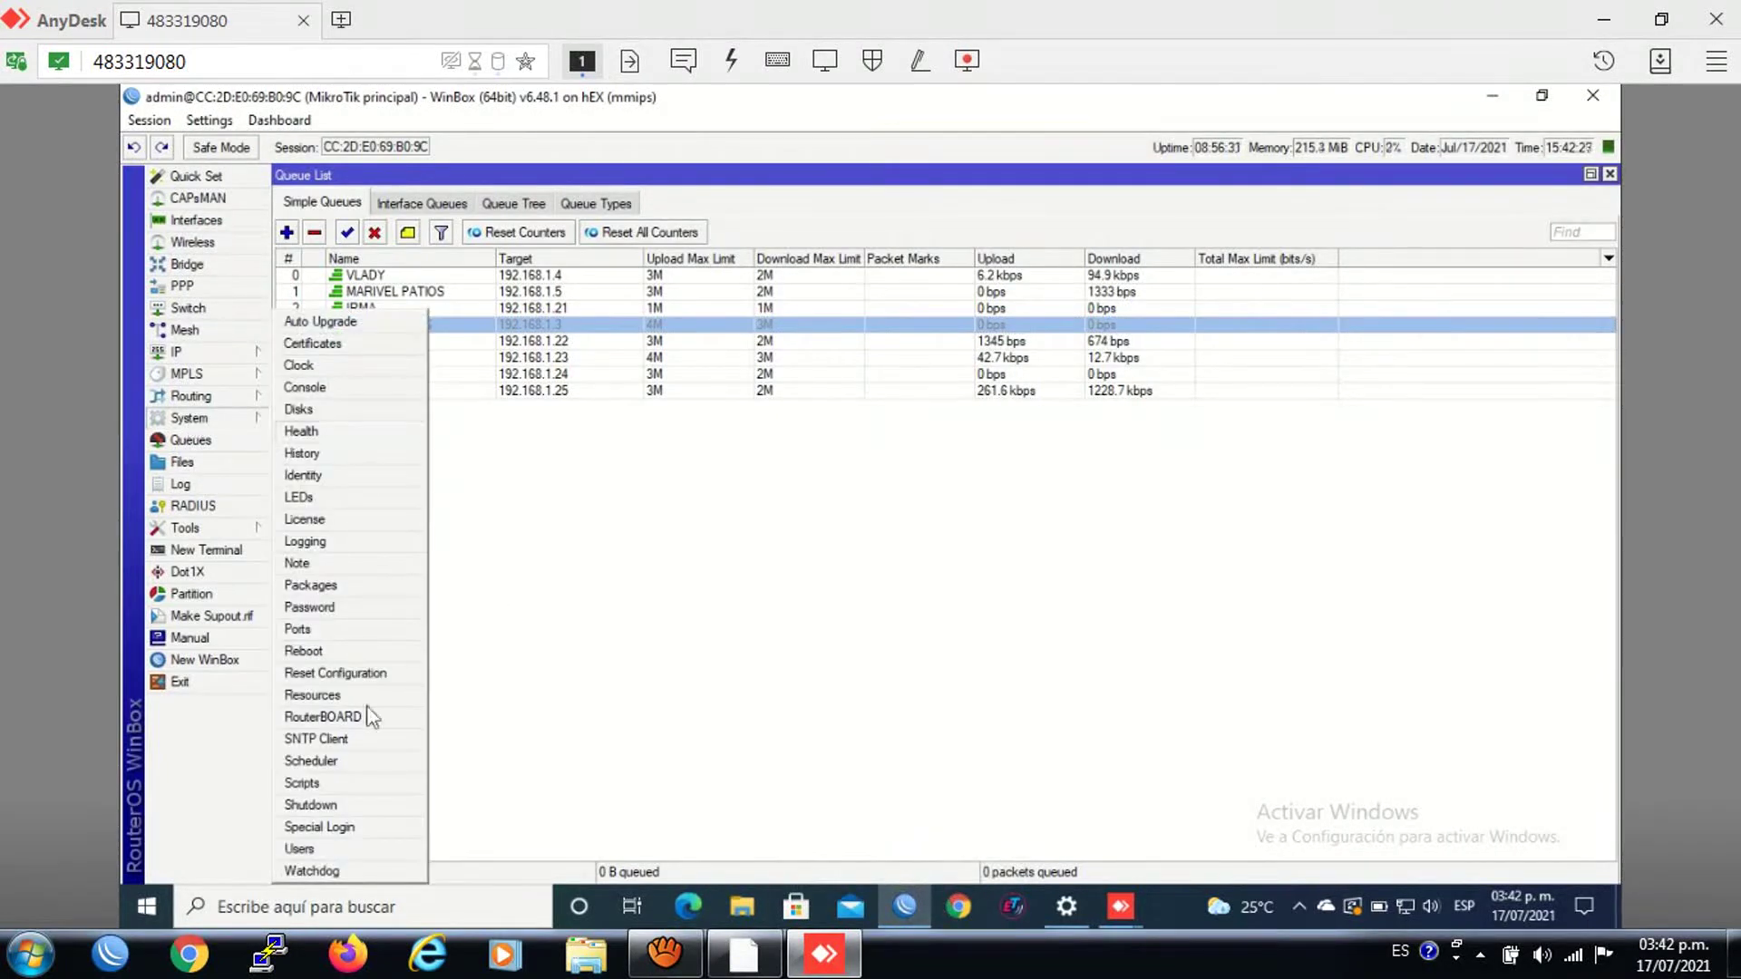
click(302, 783)
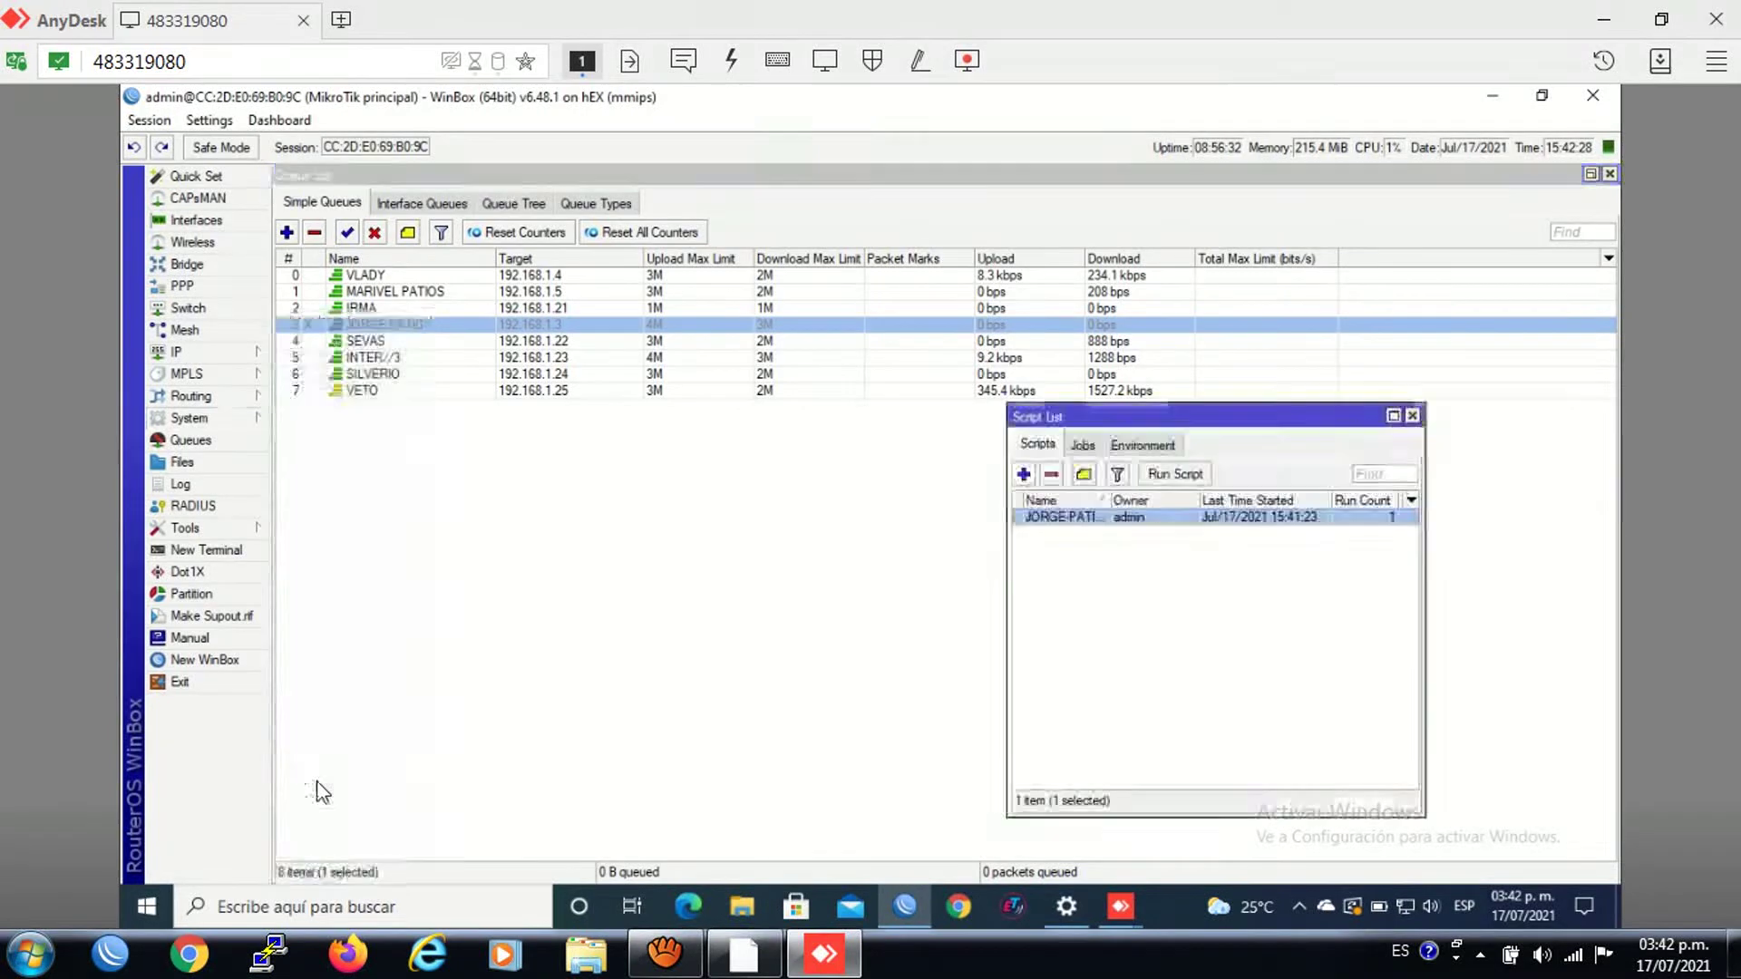
click(1170, 474)
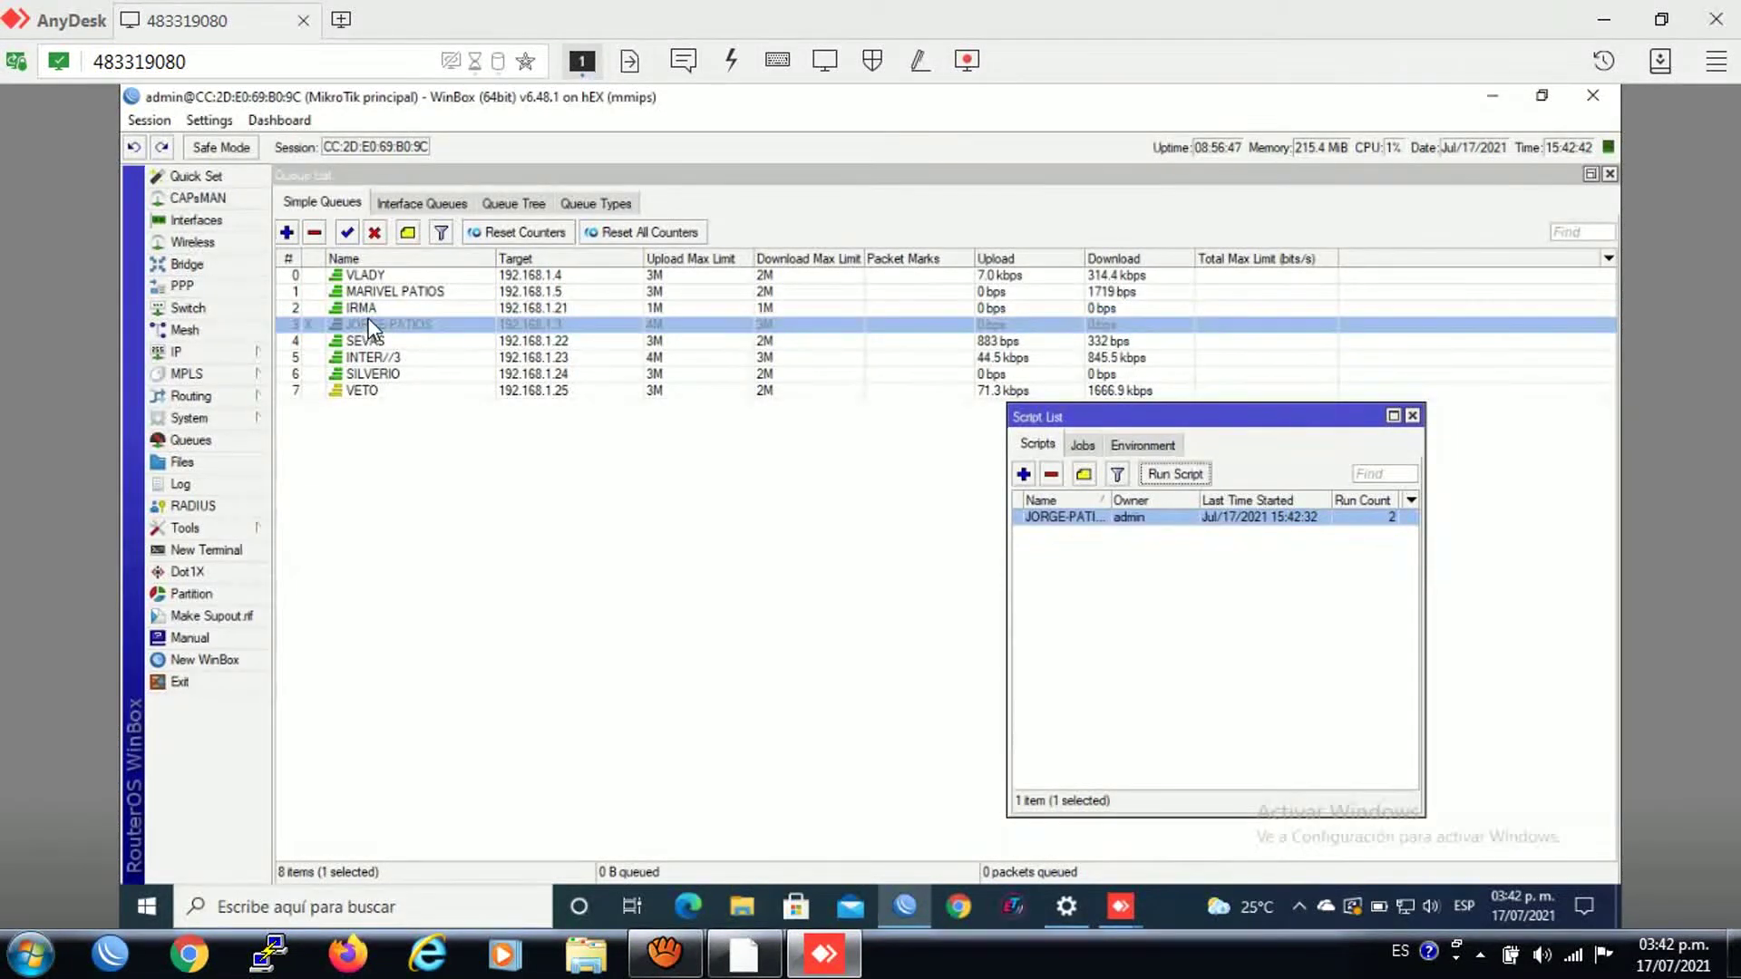
Step: Move the client's queue to the end of the simple queue list and run its script once more
drag(360, 334, 362, 401)
click(212, 417)
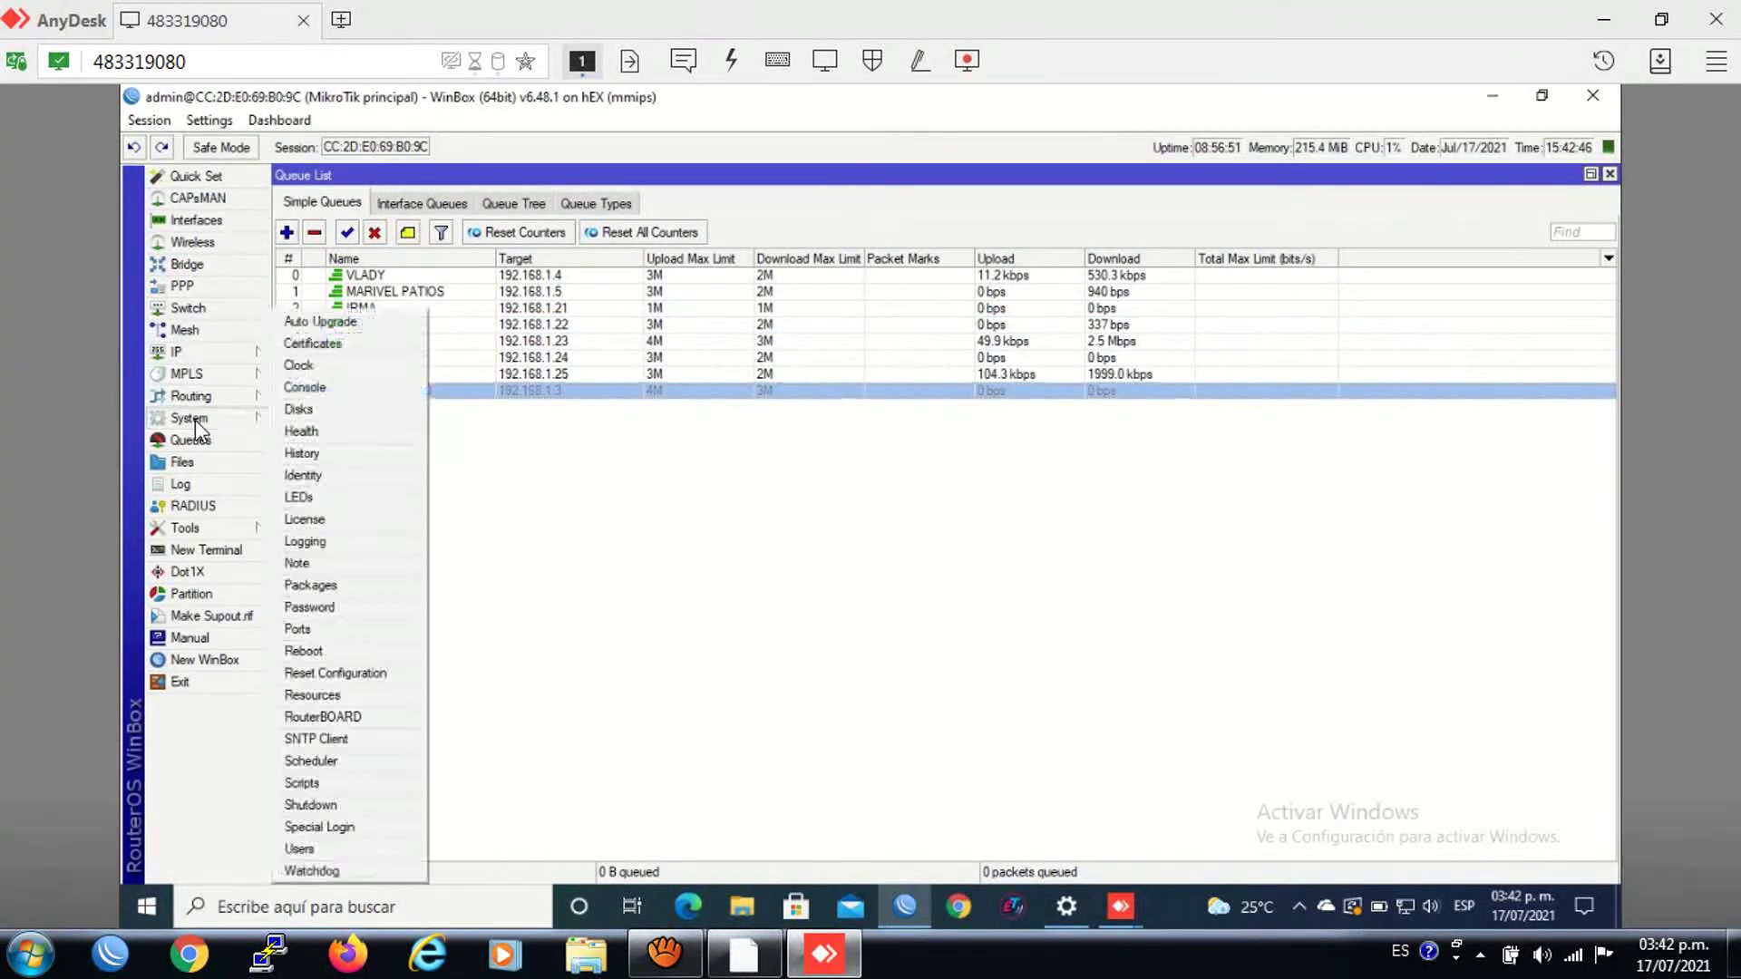
click(306, 783)
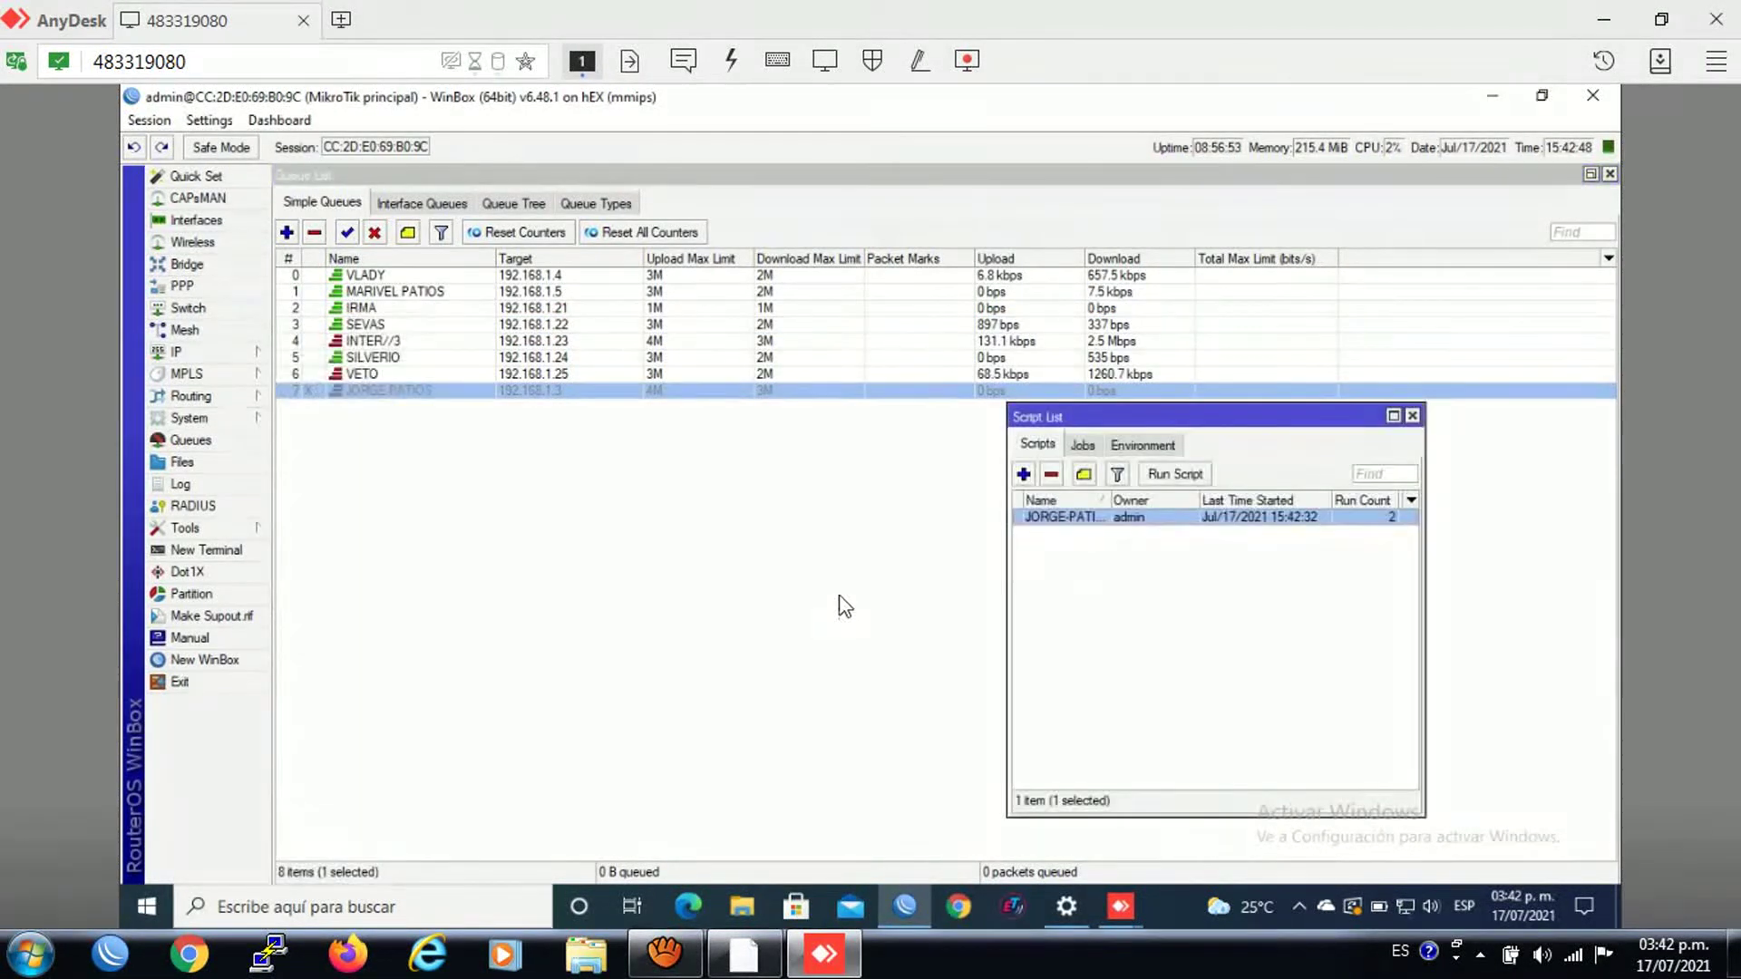
click(1174, 474)
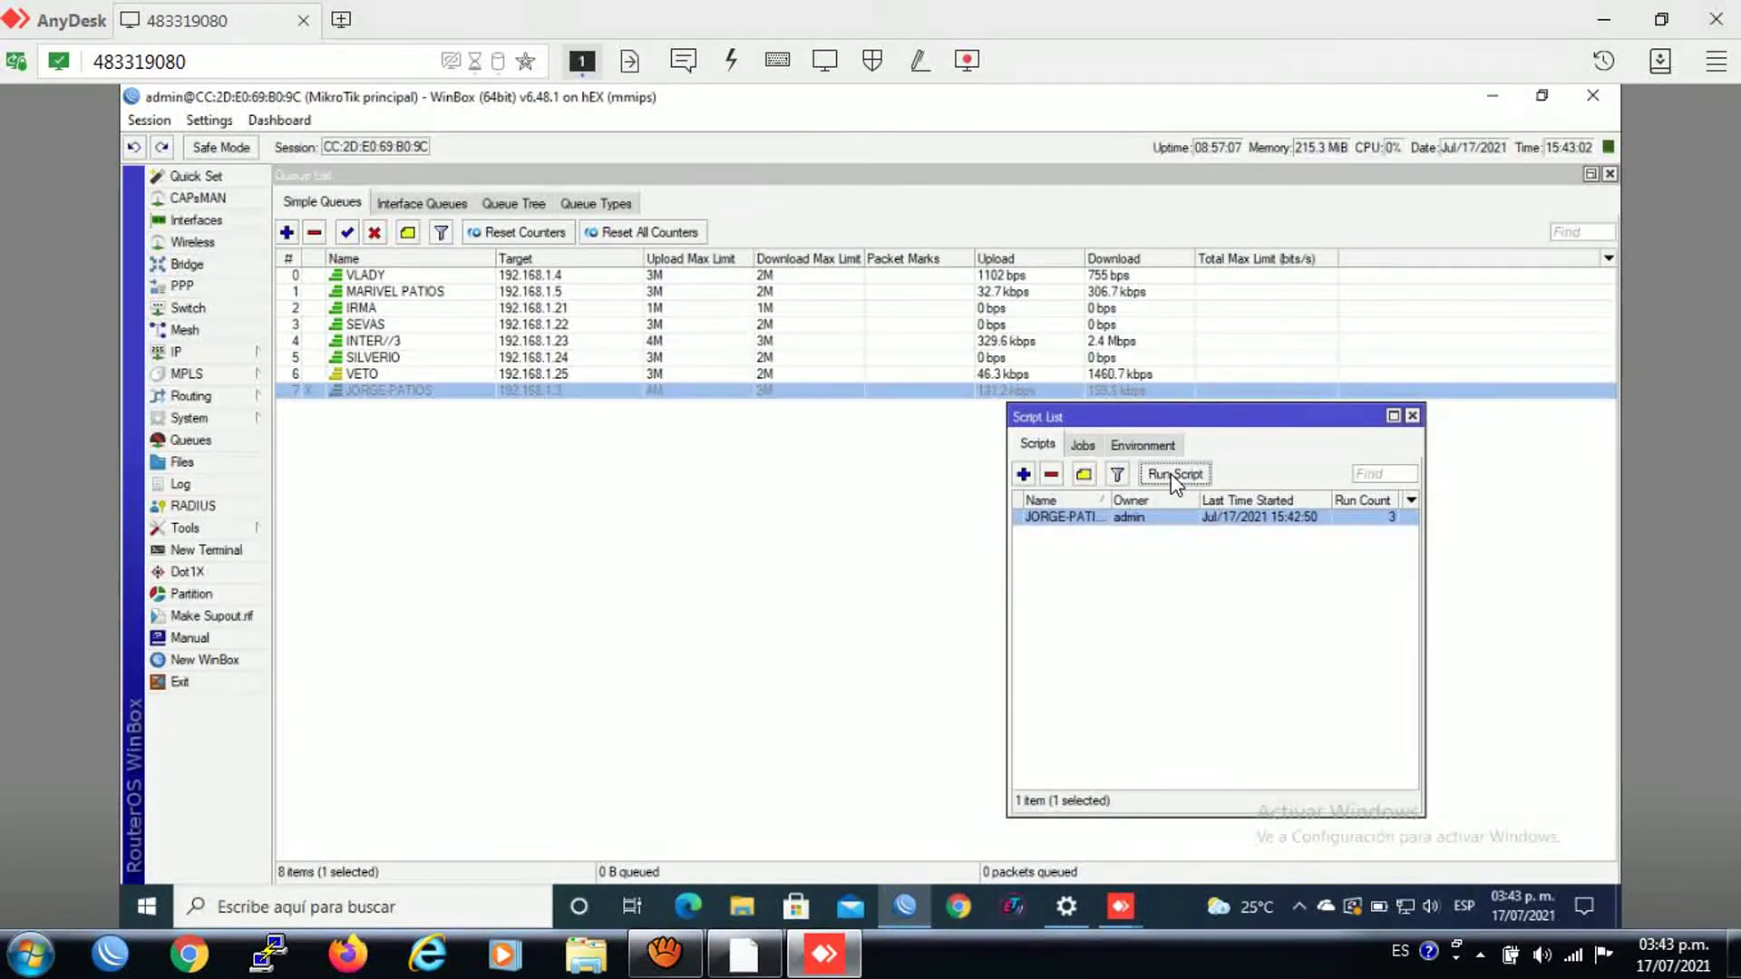
Step: Open the firewall address lists and arrange them with the script list to check the MOROSOS entry for 192.168.1.3
click(210, 353)
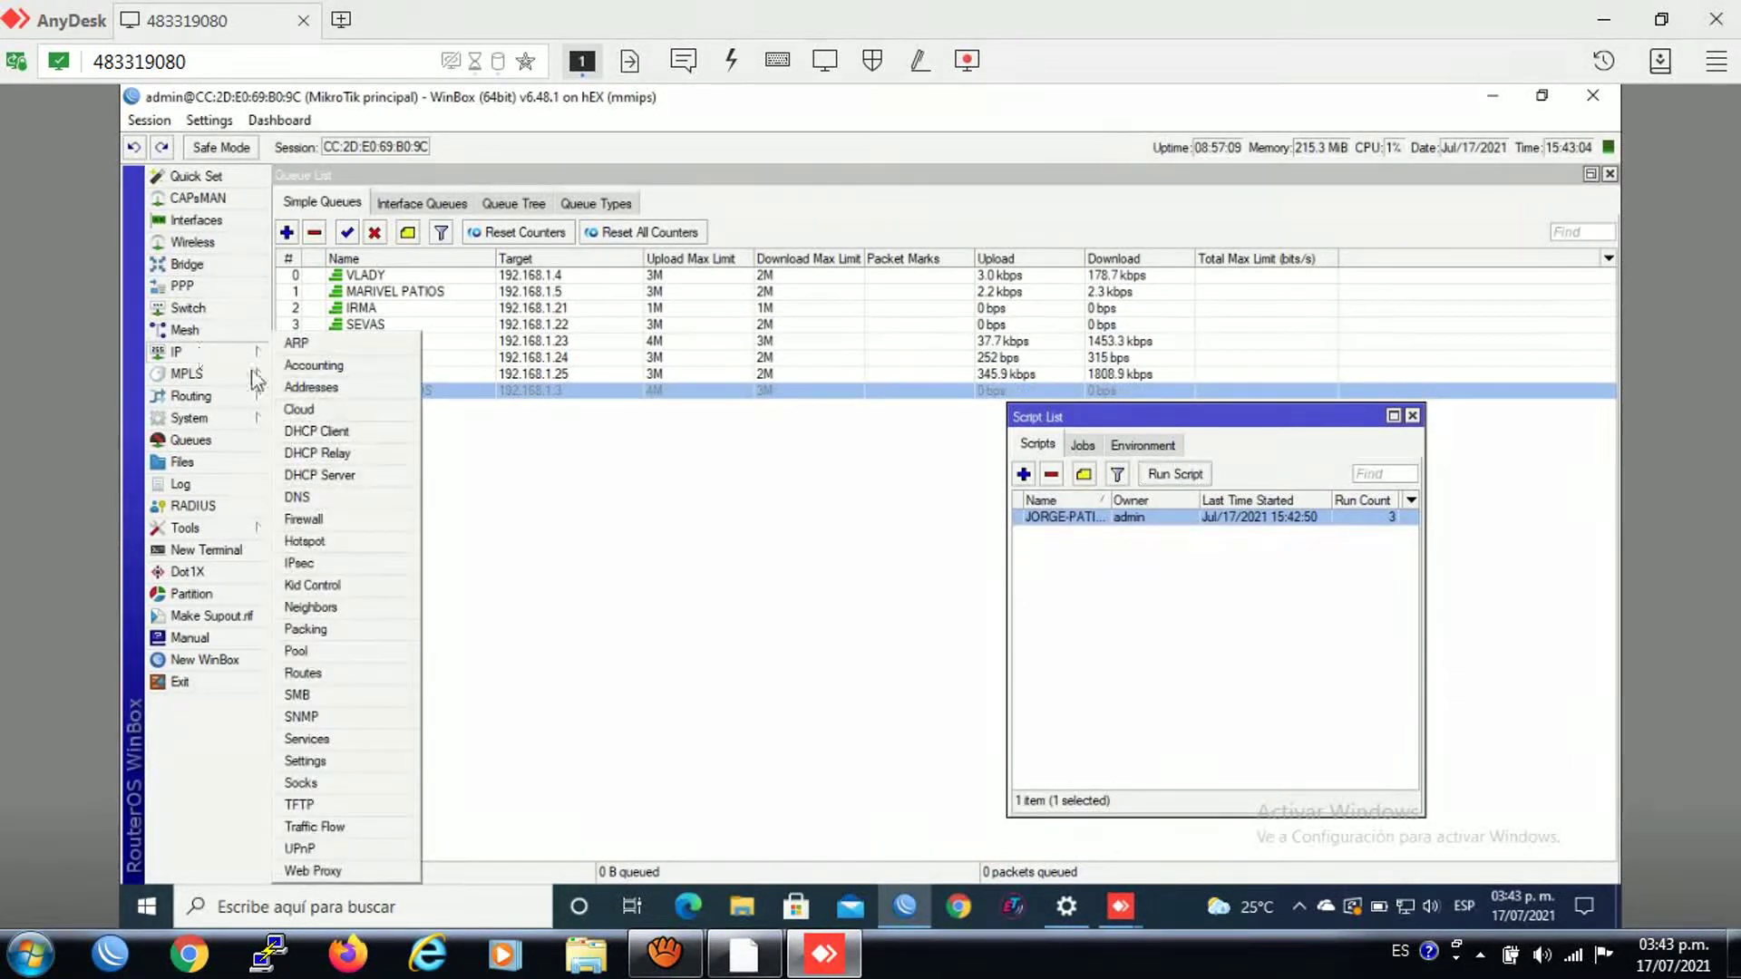
click(305, 519)
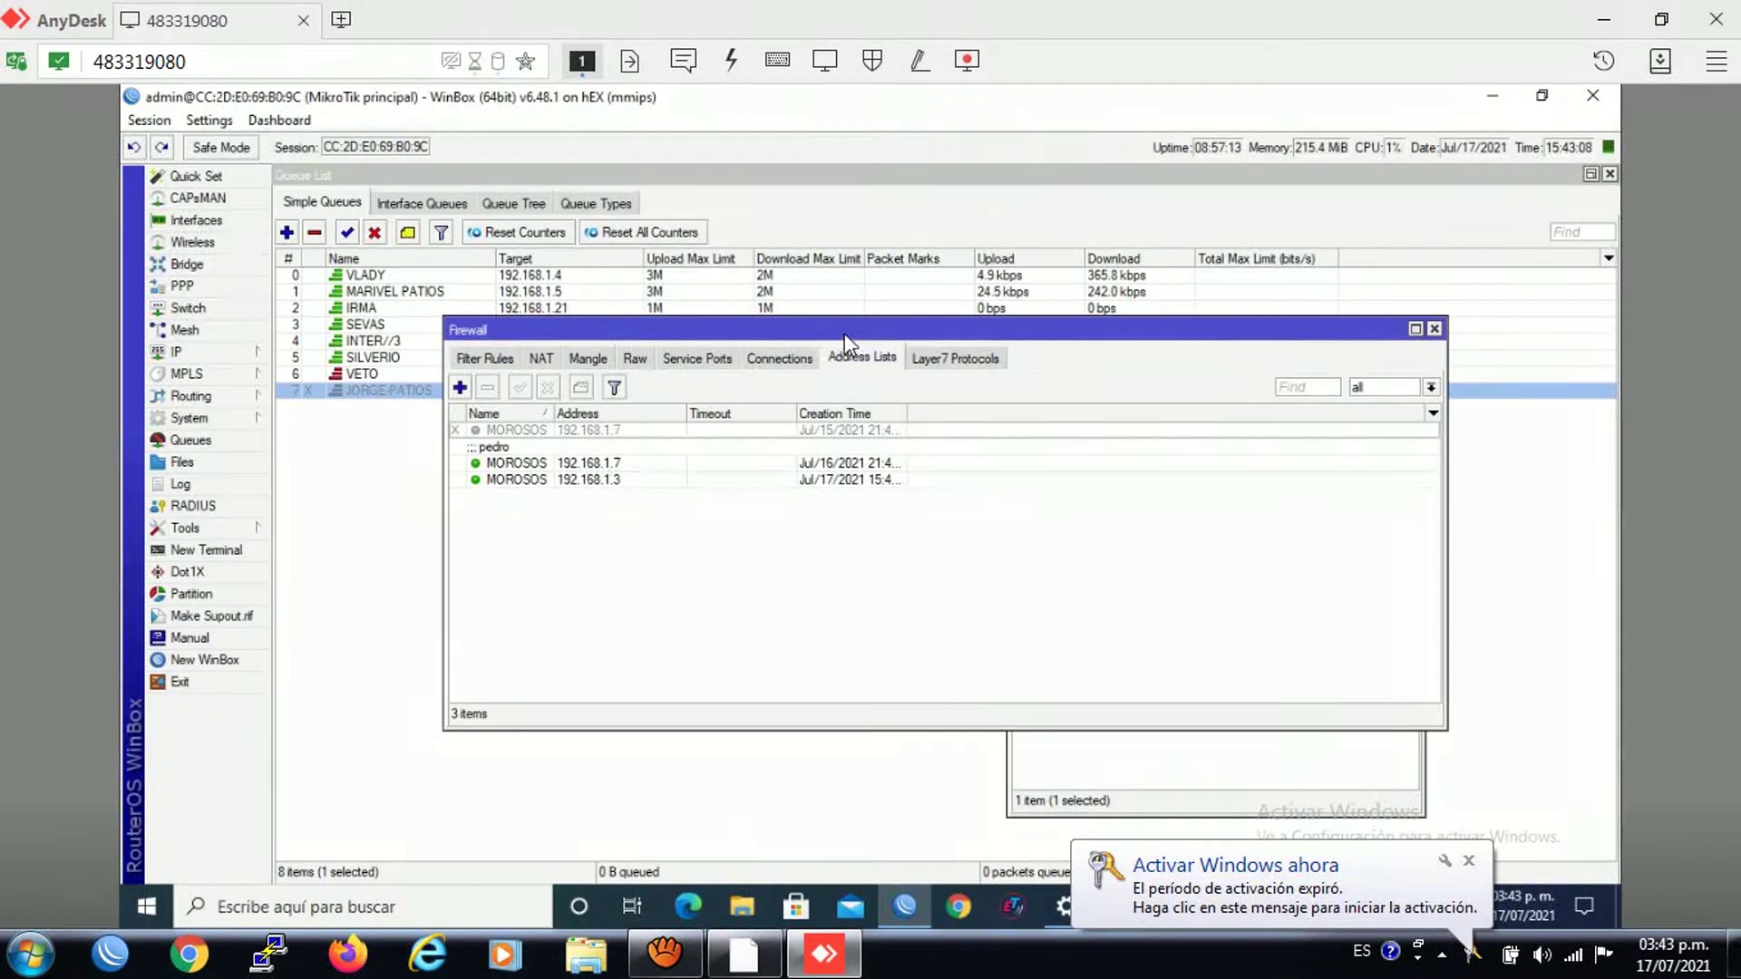
mouse_move(845, 334)
mouse_down()
mouse_move(673, 361)
mouse_move(673, 510)
mouse_move(685, 491)
mouse_up()
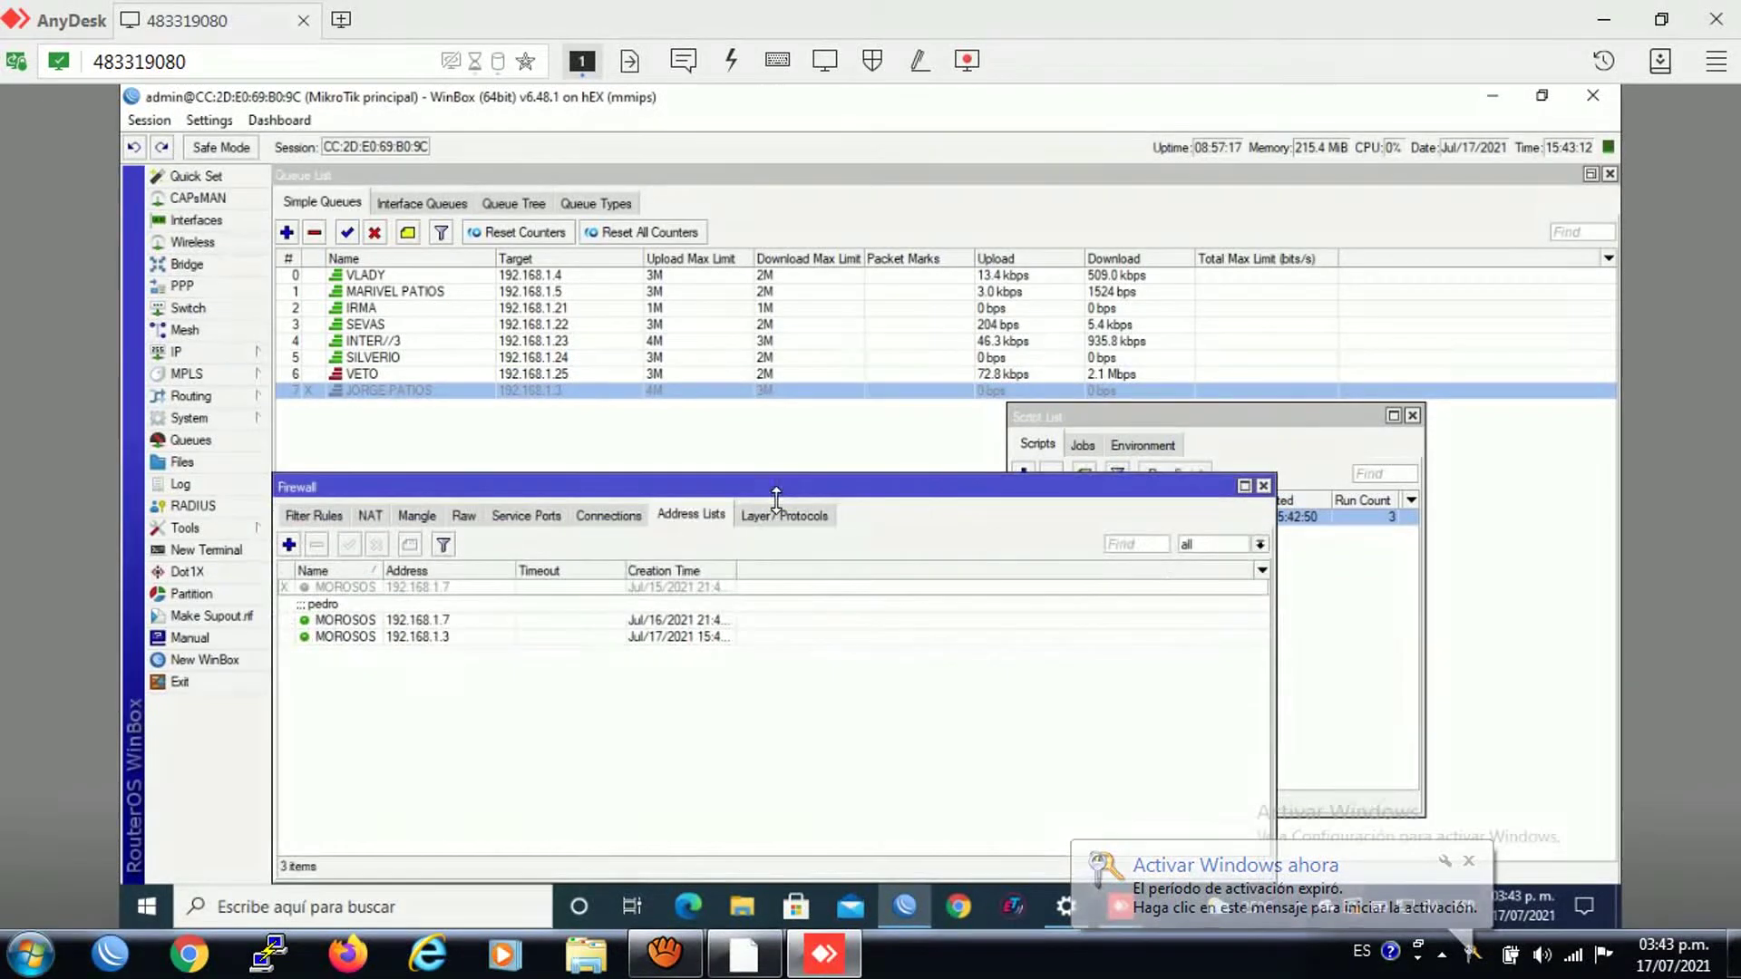
drag(776, 497, 813, 494)
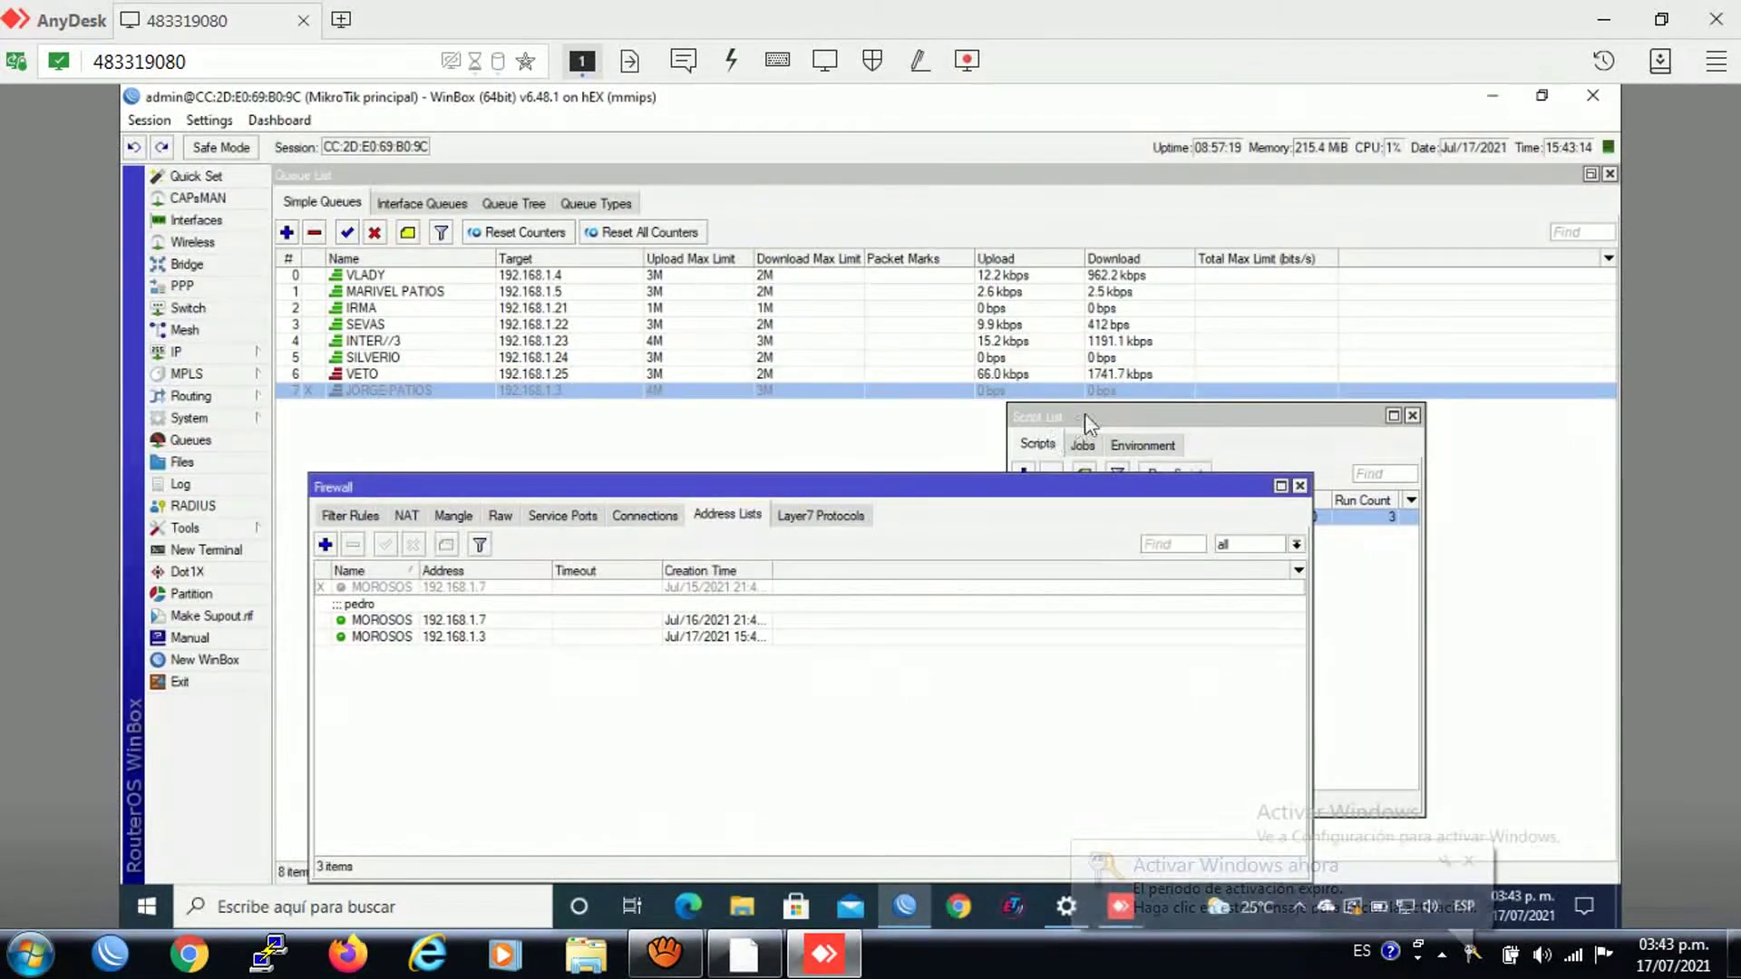
drag(1084, 422, 1079, 320)
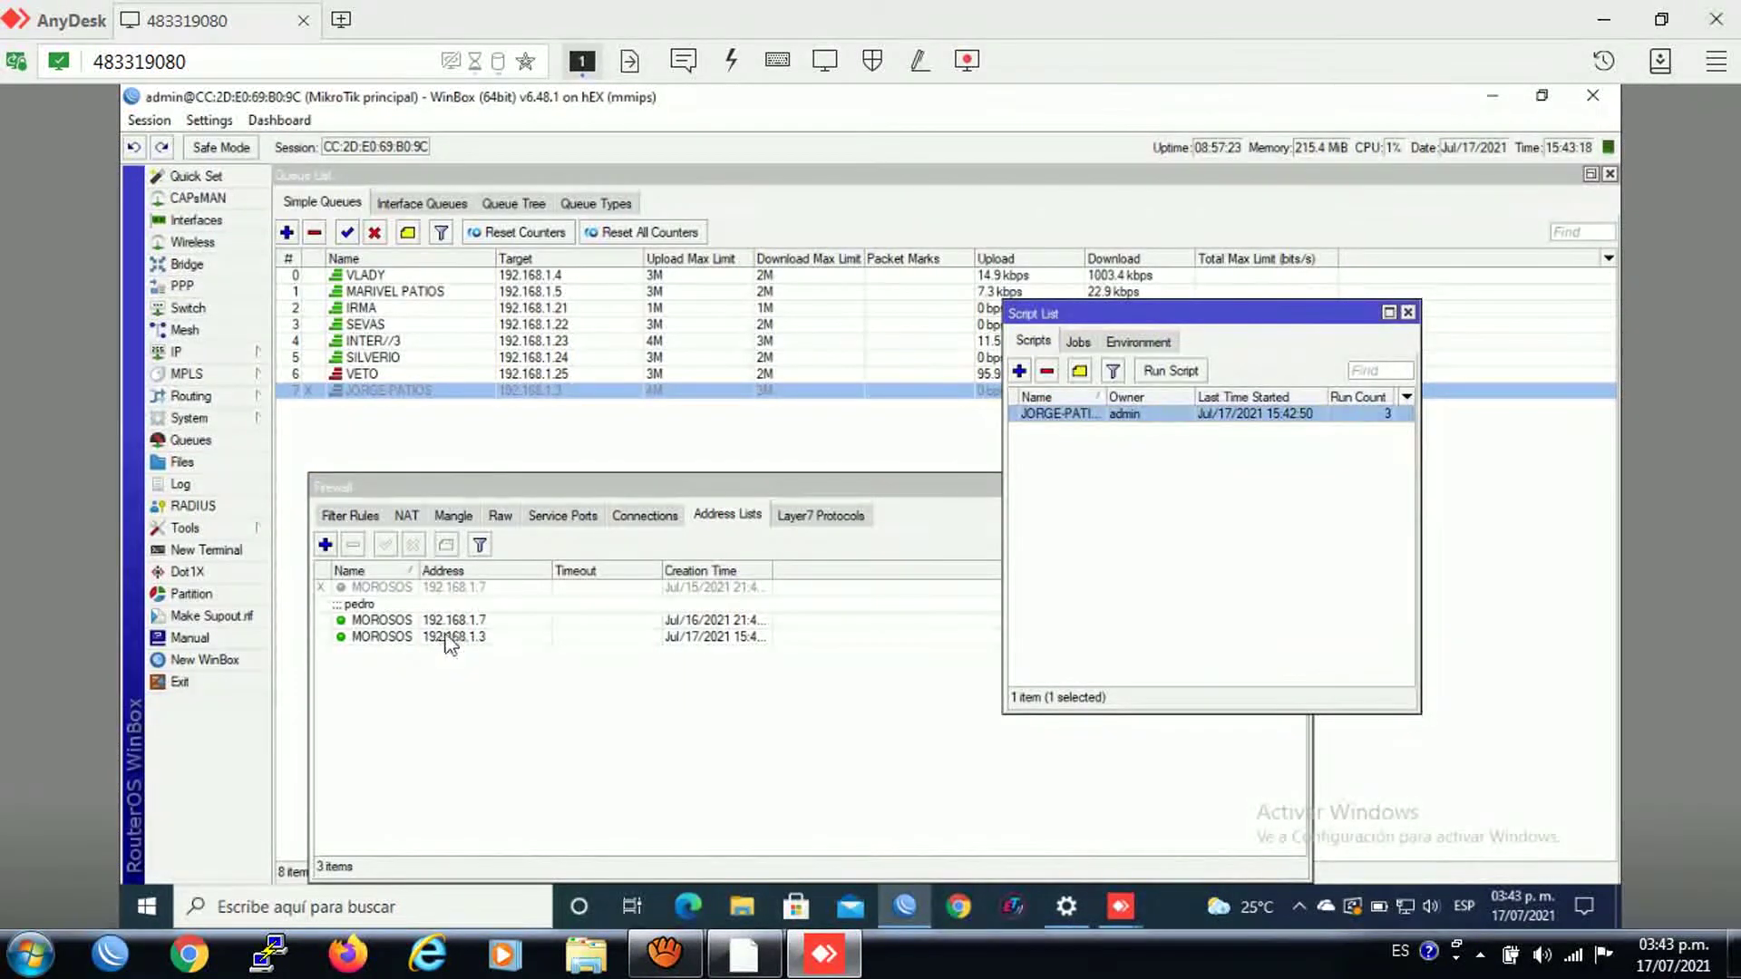
Step: Run the client's script again and move the client's queue to the start of the simple queue list
click(1170, 371)
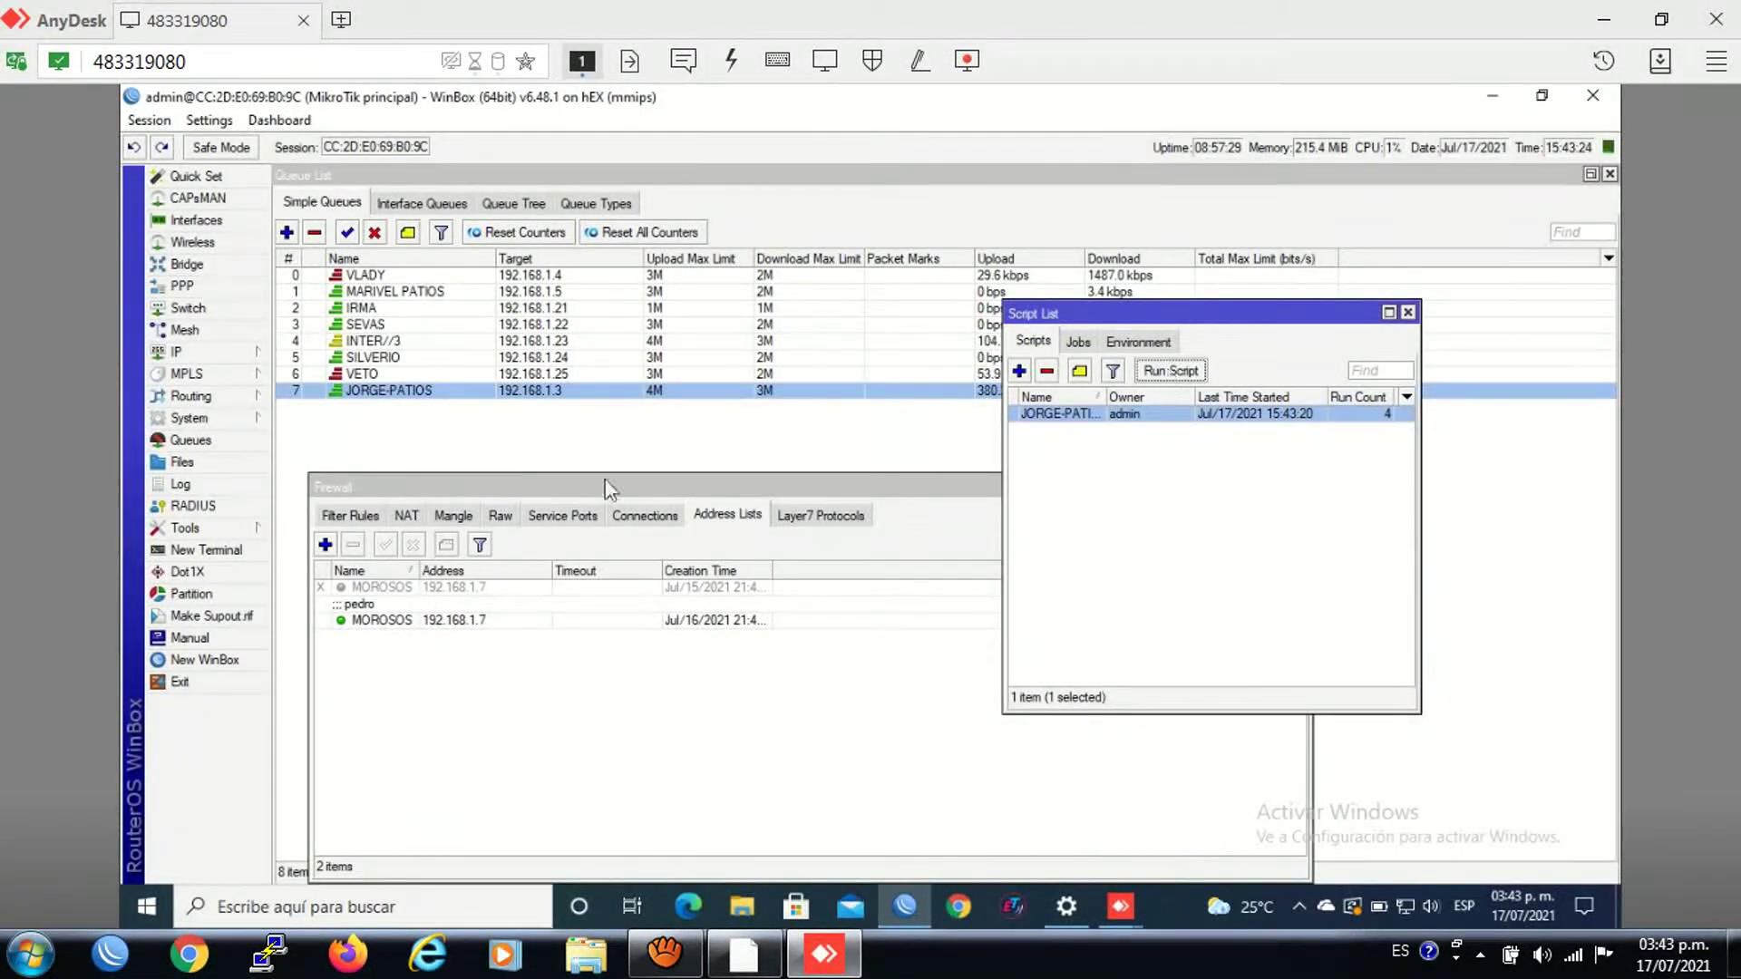
drag(371, 392, 365, 254)
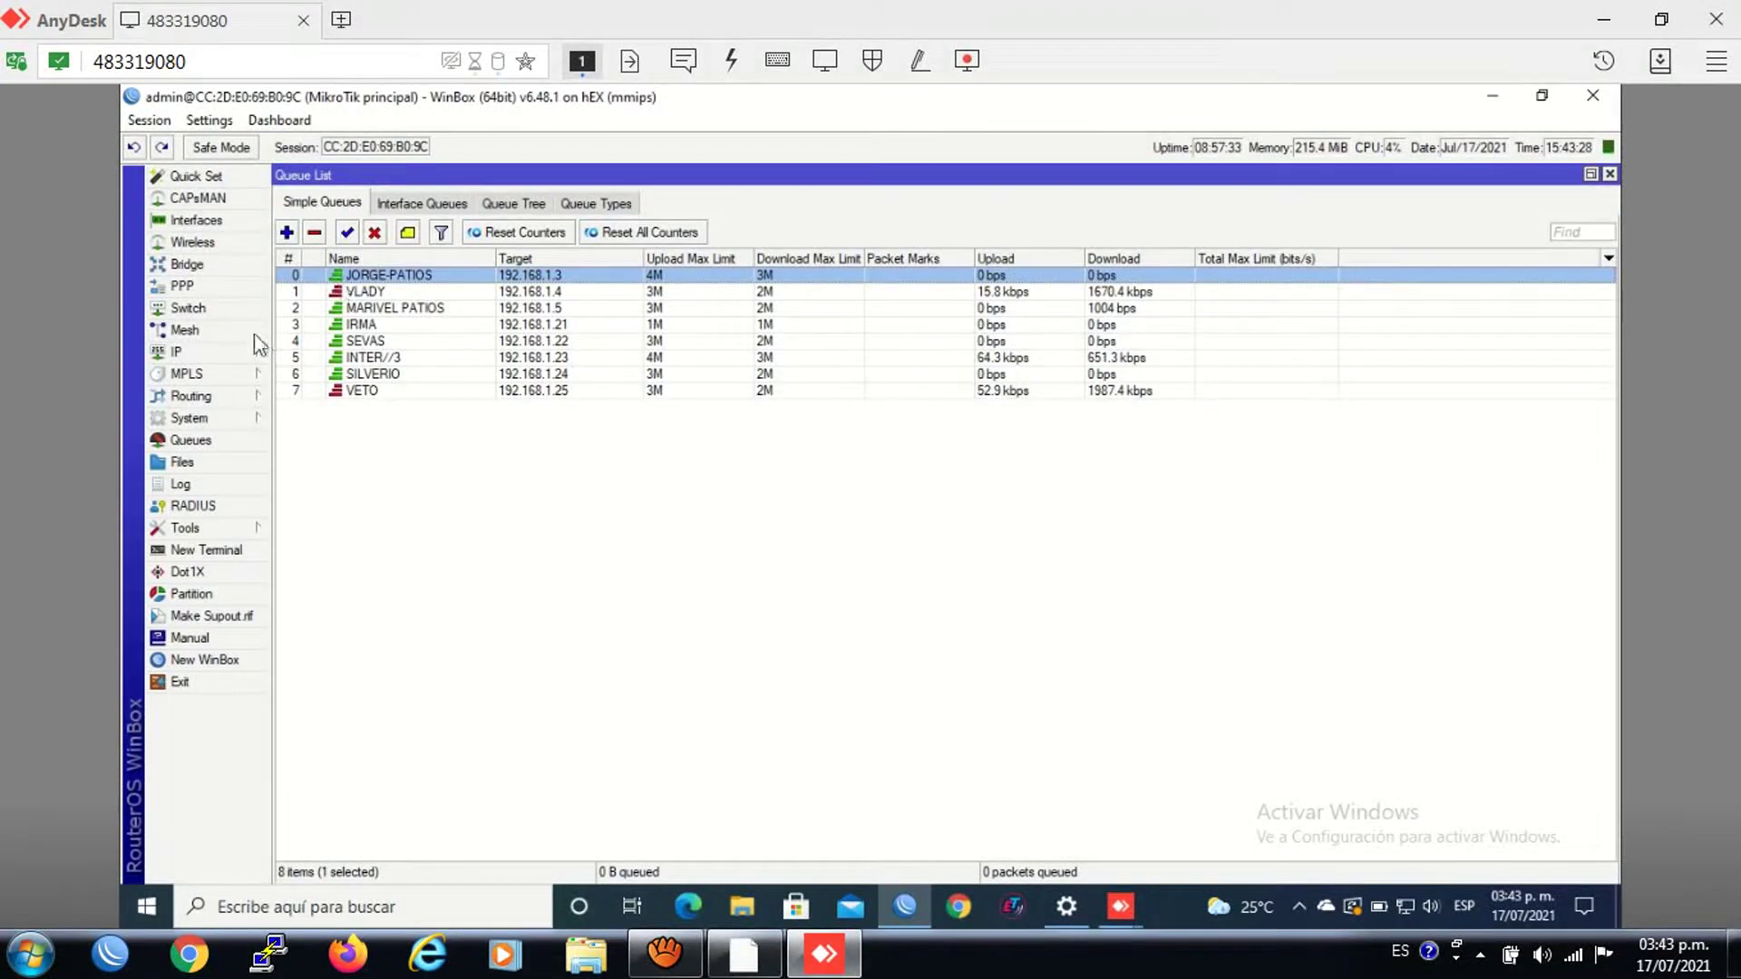
Step: Open the firewall address lists, check the MOROSOS entry for 192.168.1.3, and close the firewall window
click(217, 353)
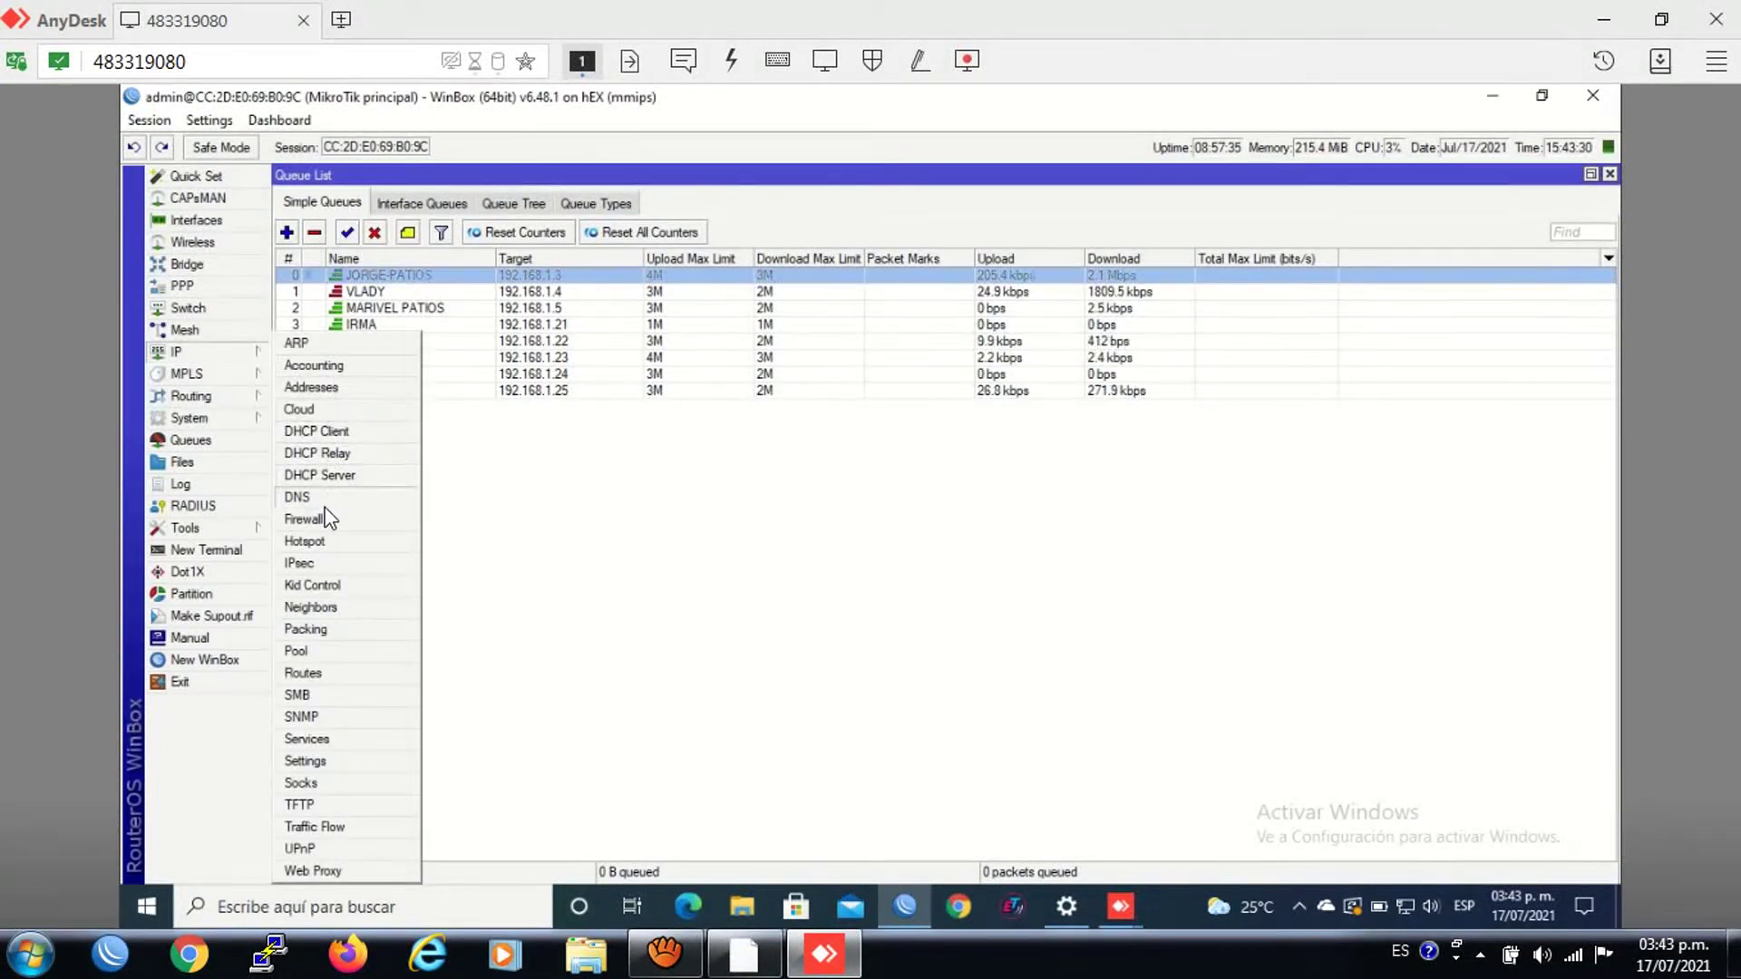
click(304, 497)
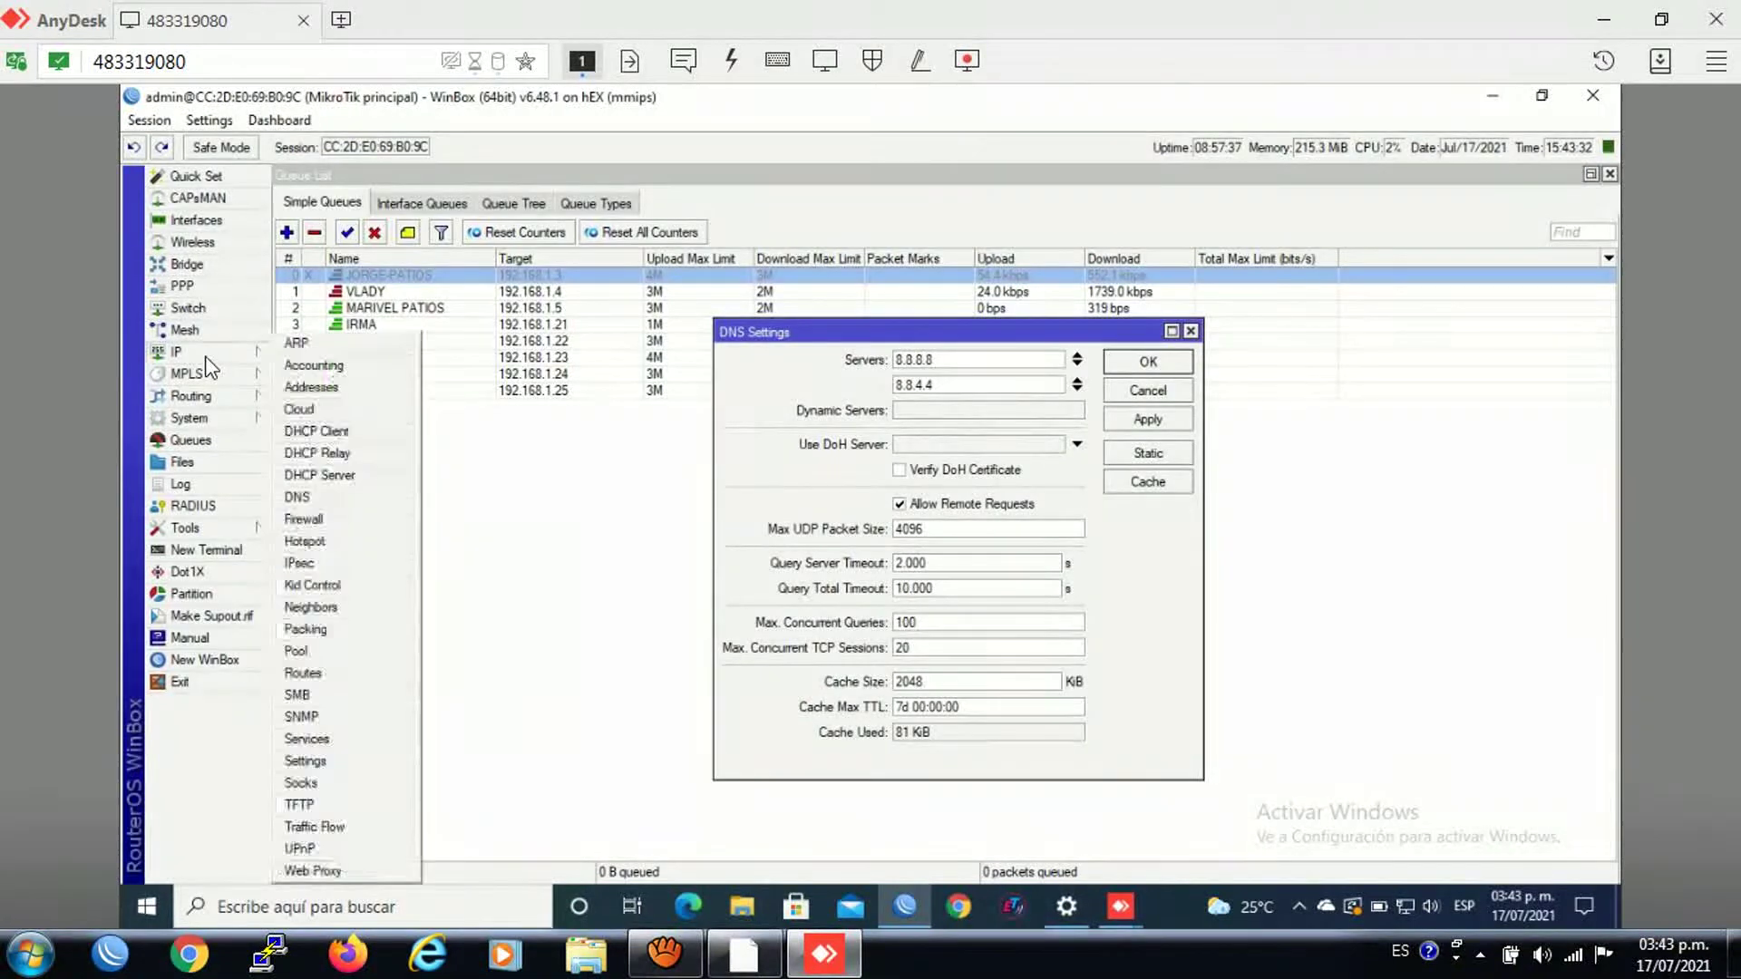
click(317, 518)
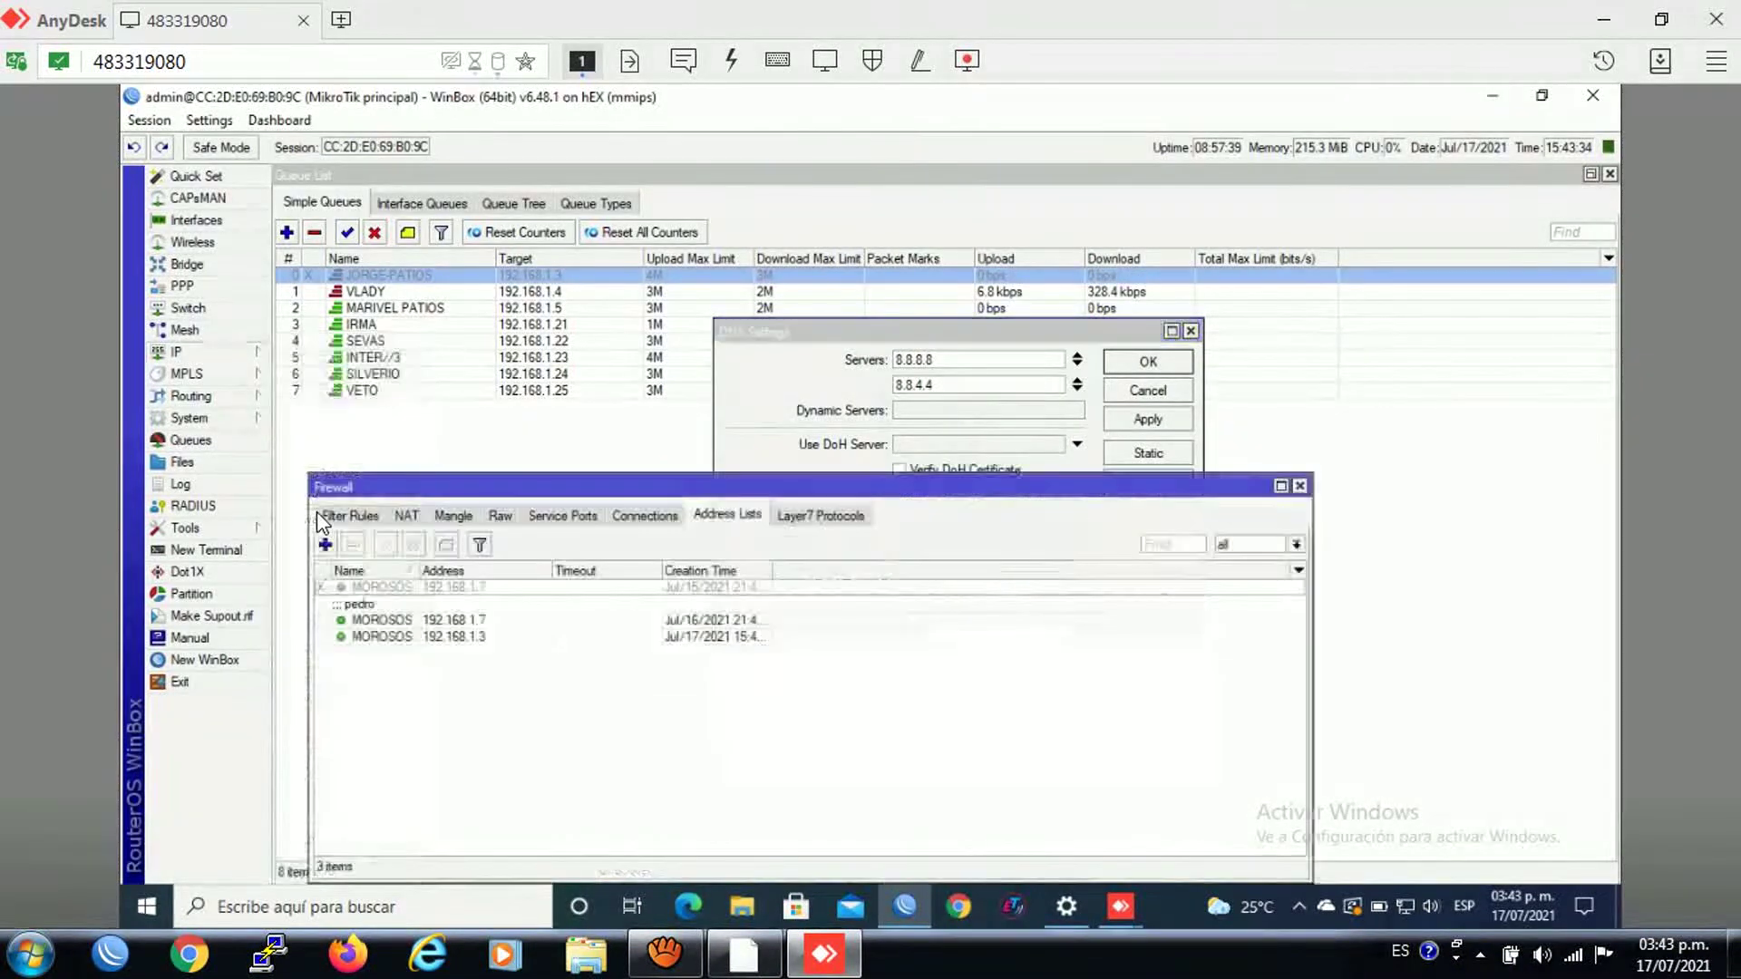
click(471, 640)
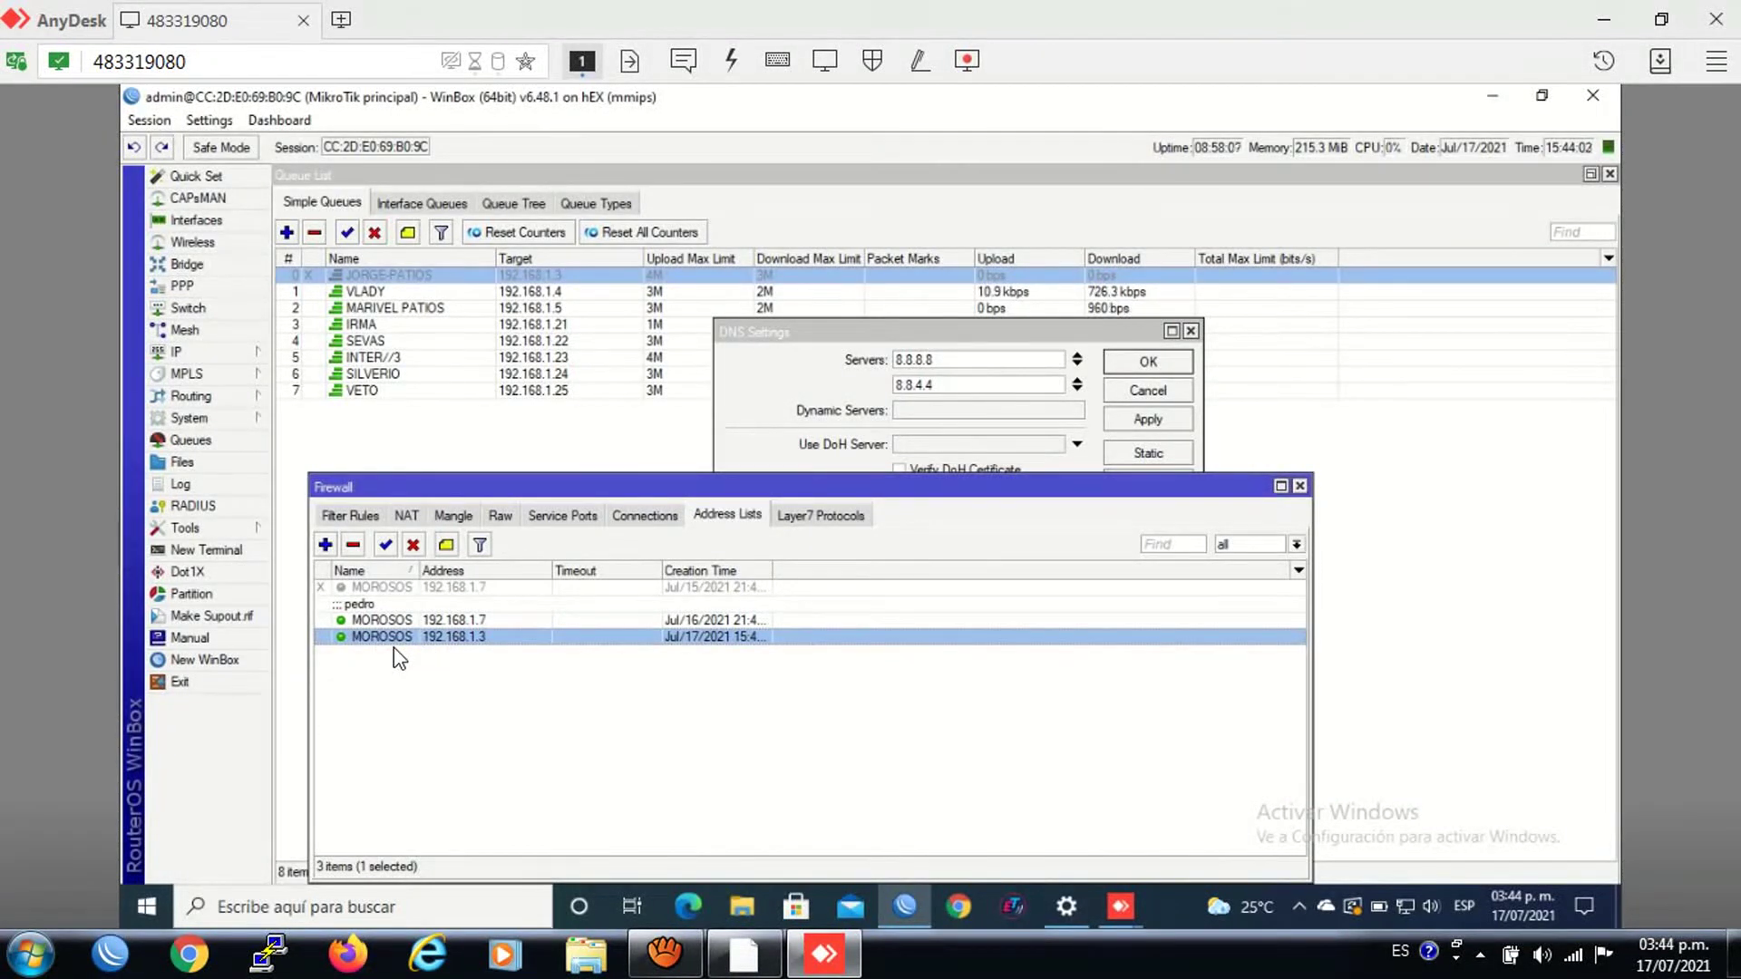
click(1300, 487)
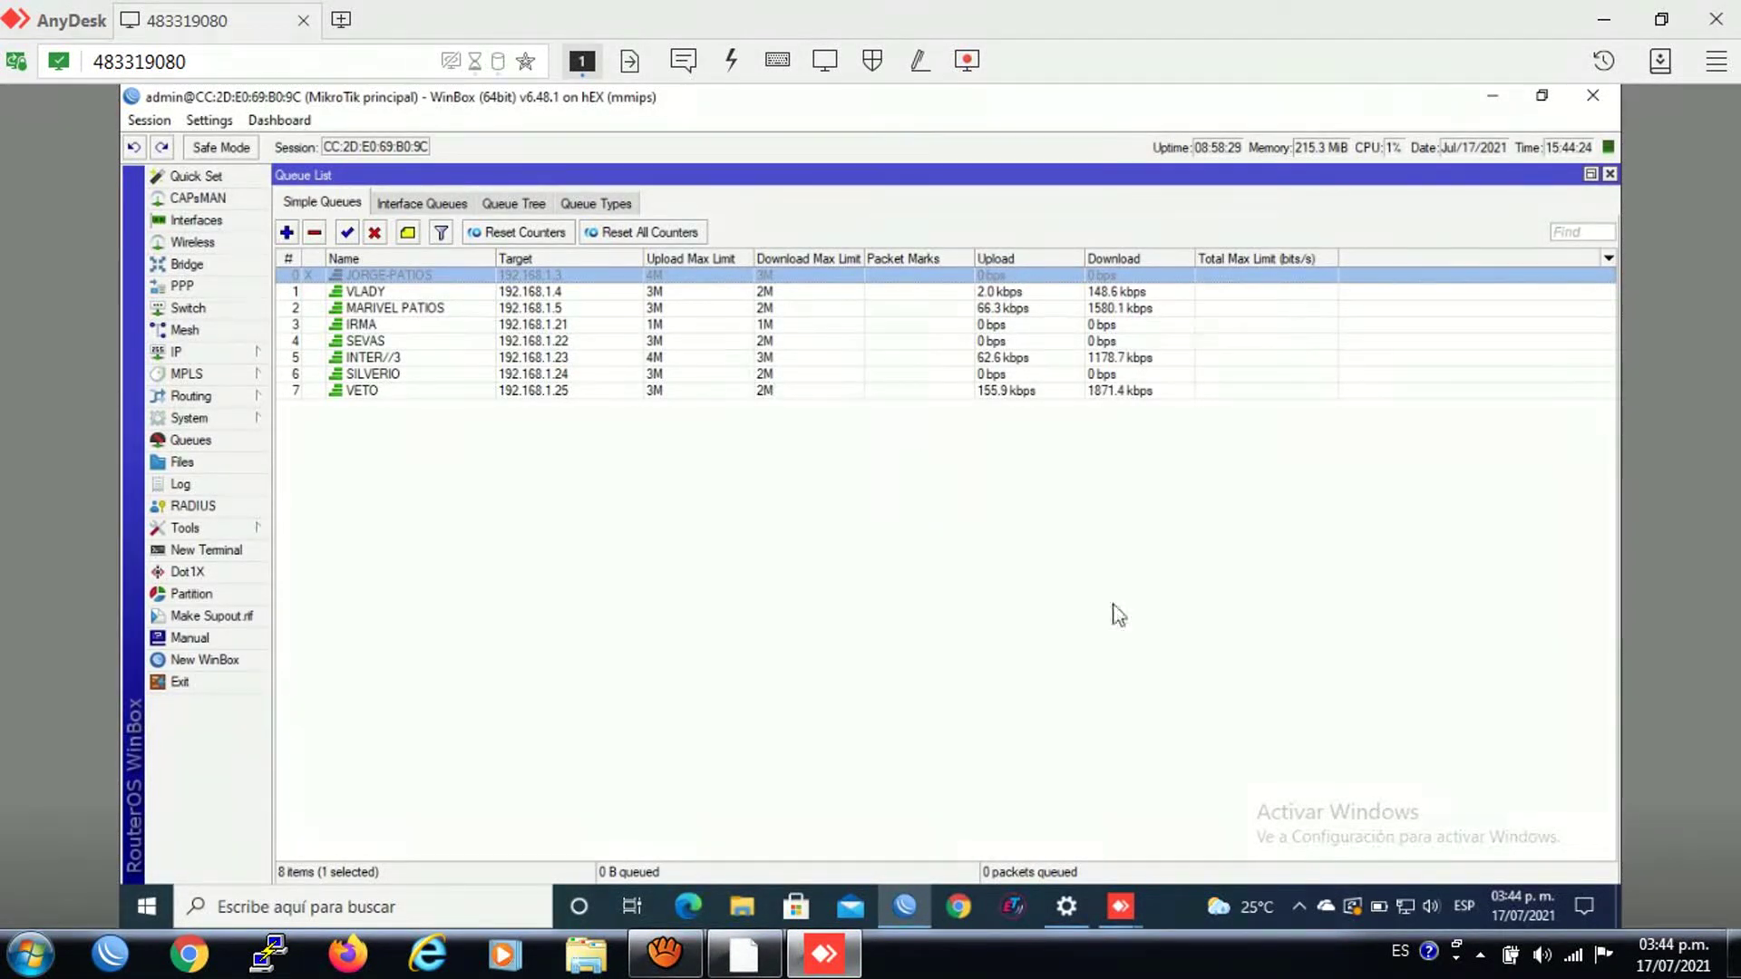
Step: Close the CORTE BASICO text file without saving its changes and re-enable the client's queue for 192.168.1.3
mouse_move(757, 961)
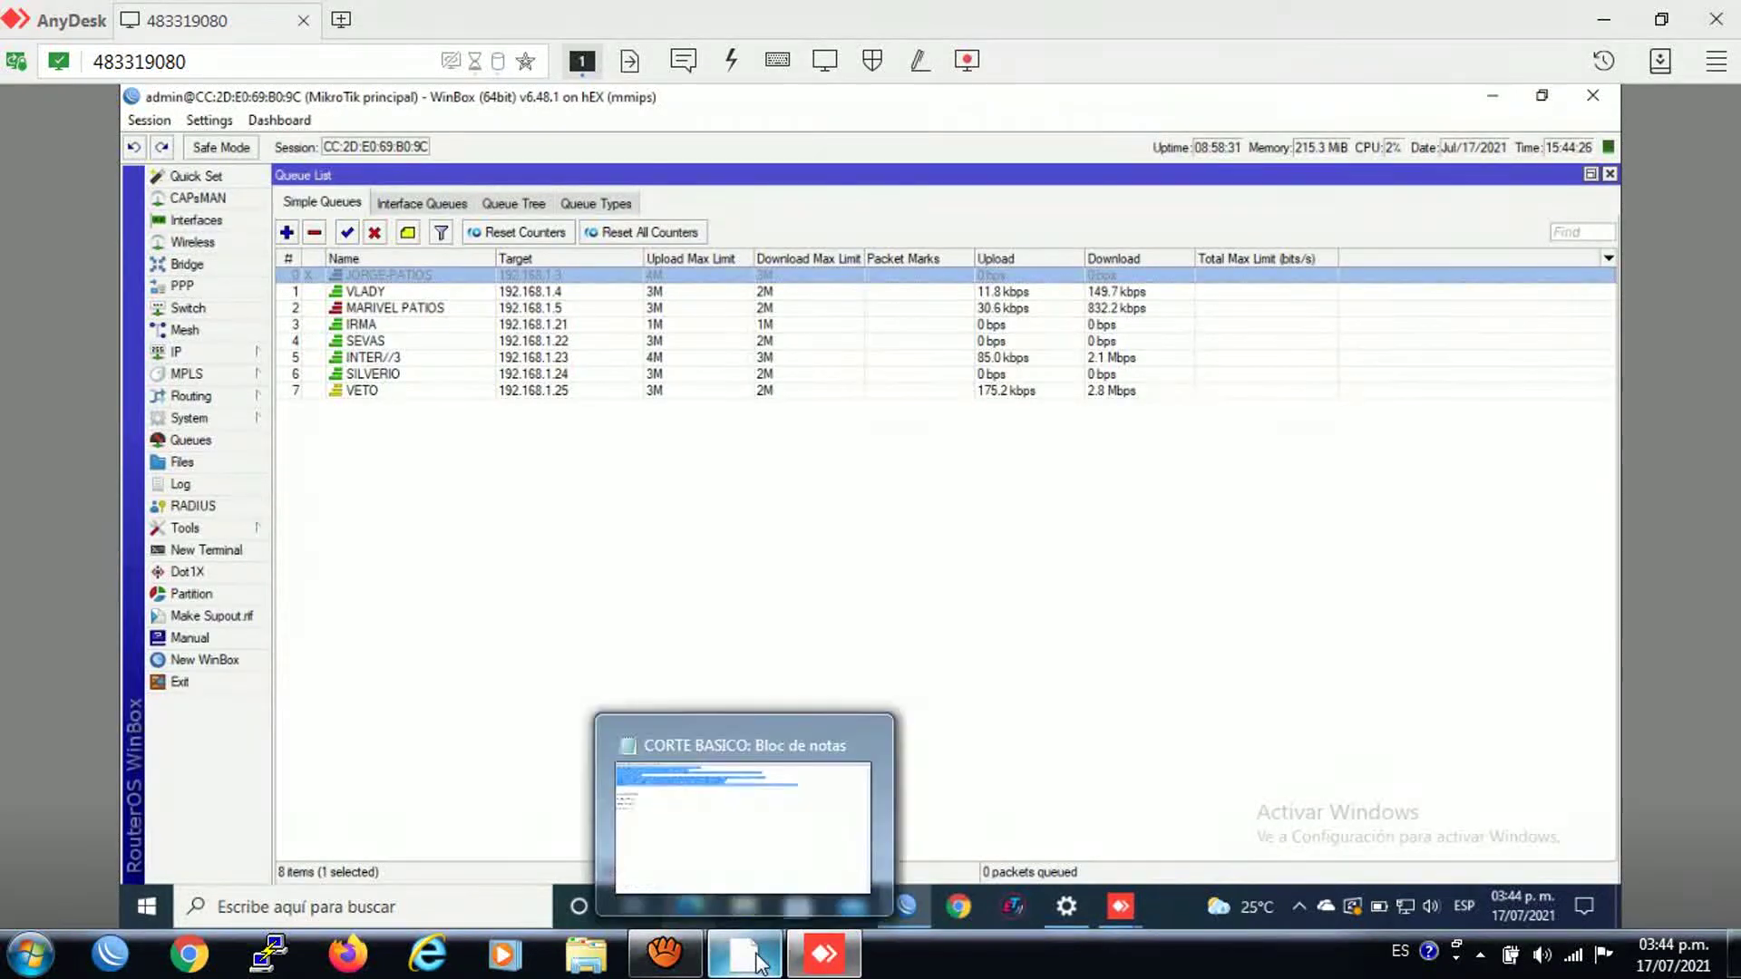
click(757, 961)
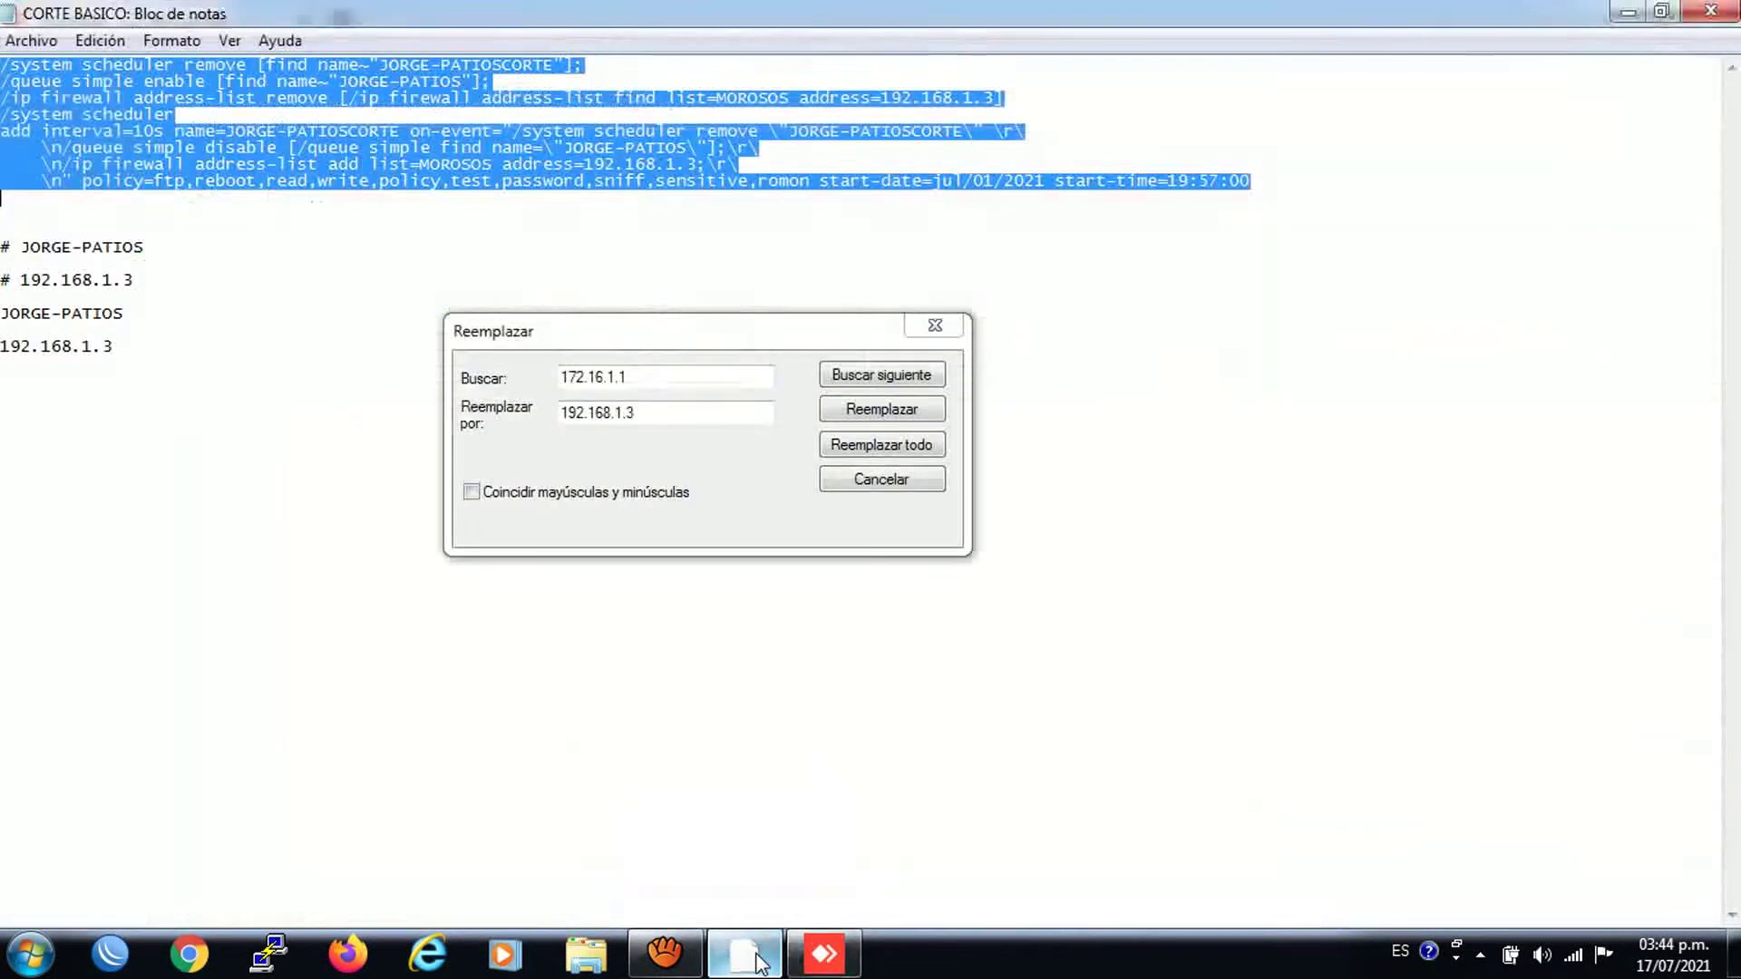
click(935, 331)
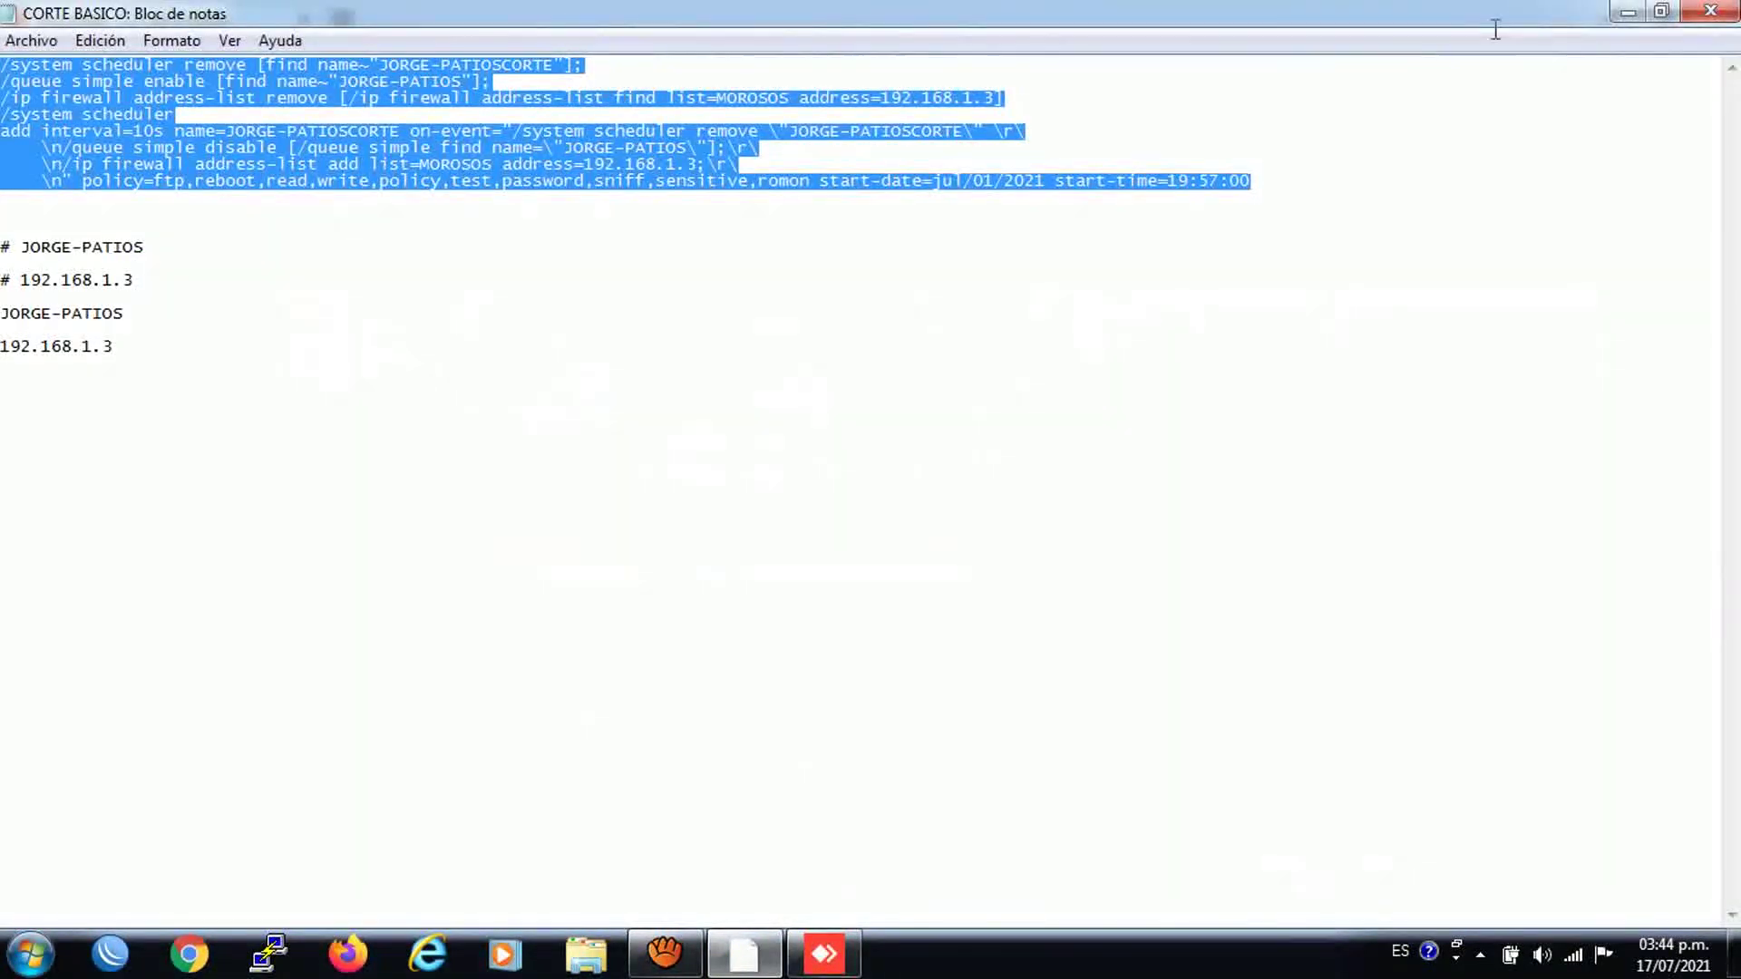
click(1710, 11)
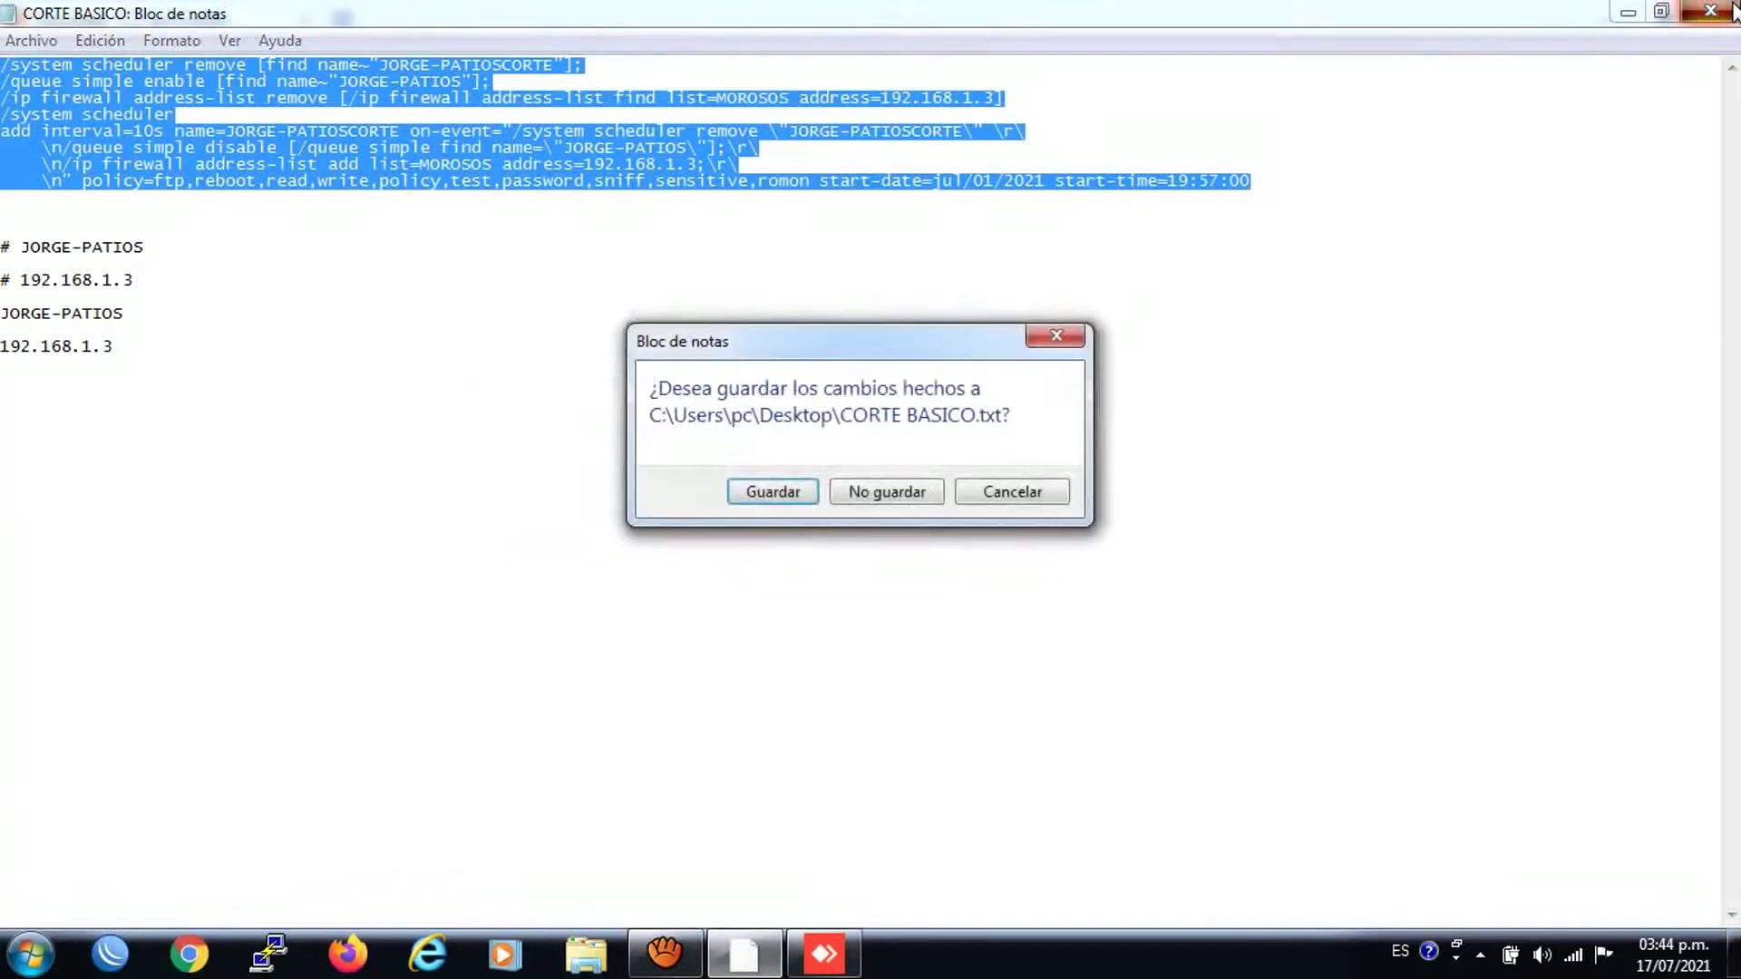
click(876, 504)
click(347, 233)
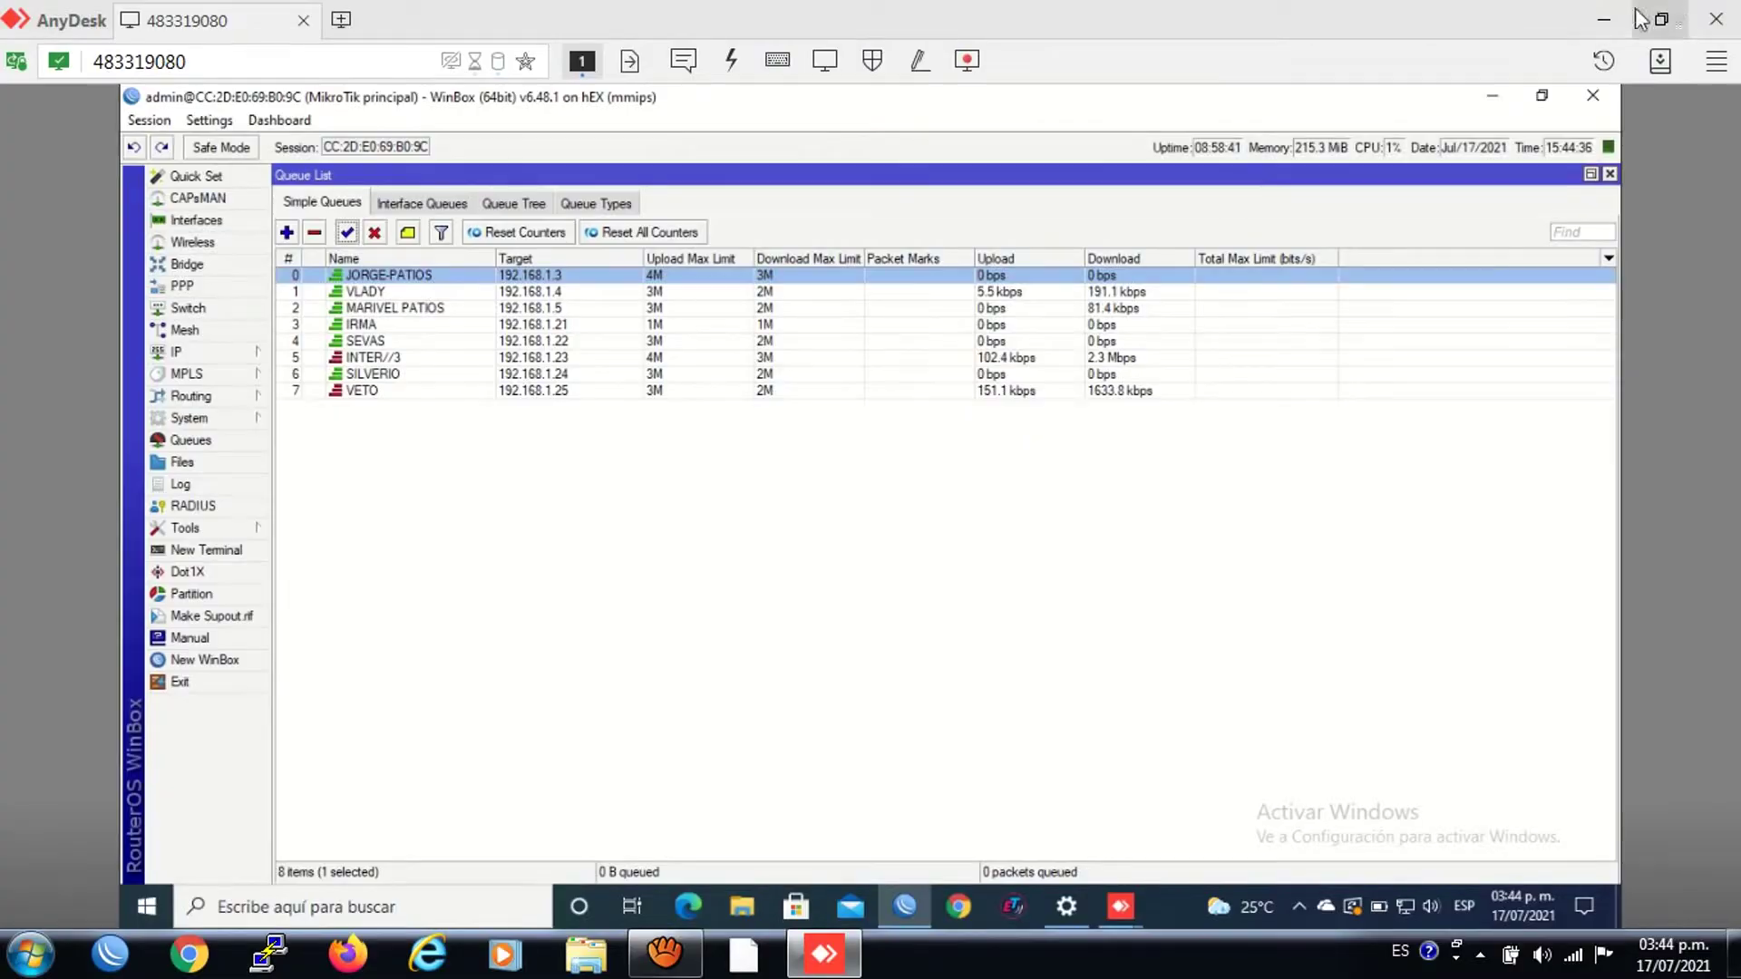
Step: Minimize the remote session and open the CORTE AVANZADO text file from the desktop
click(1605, 18)
click(1044, 368)
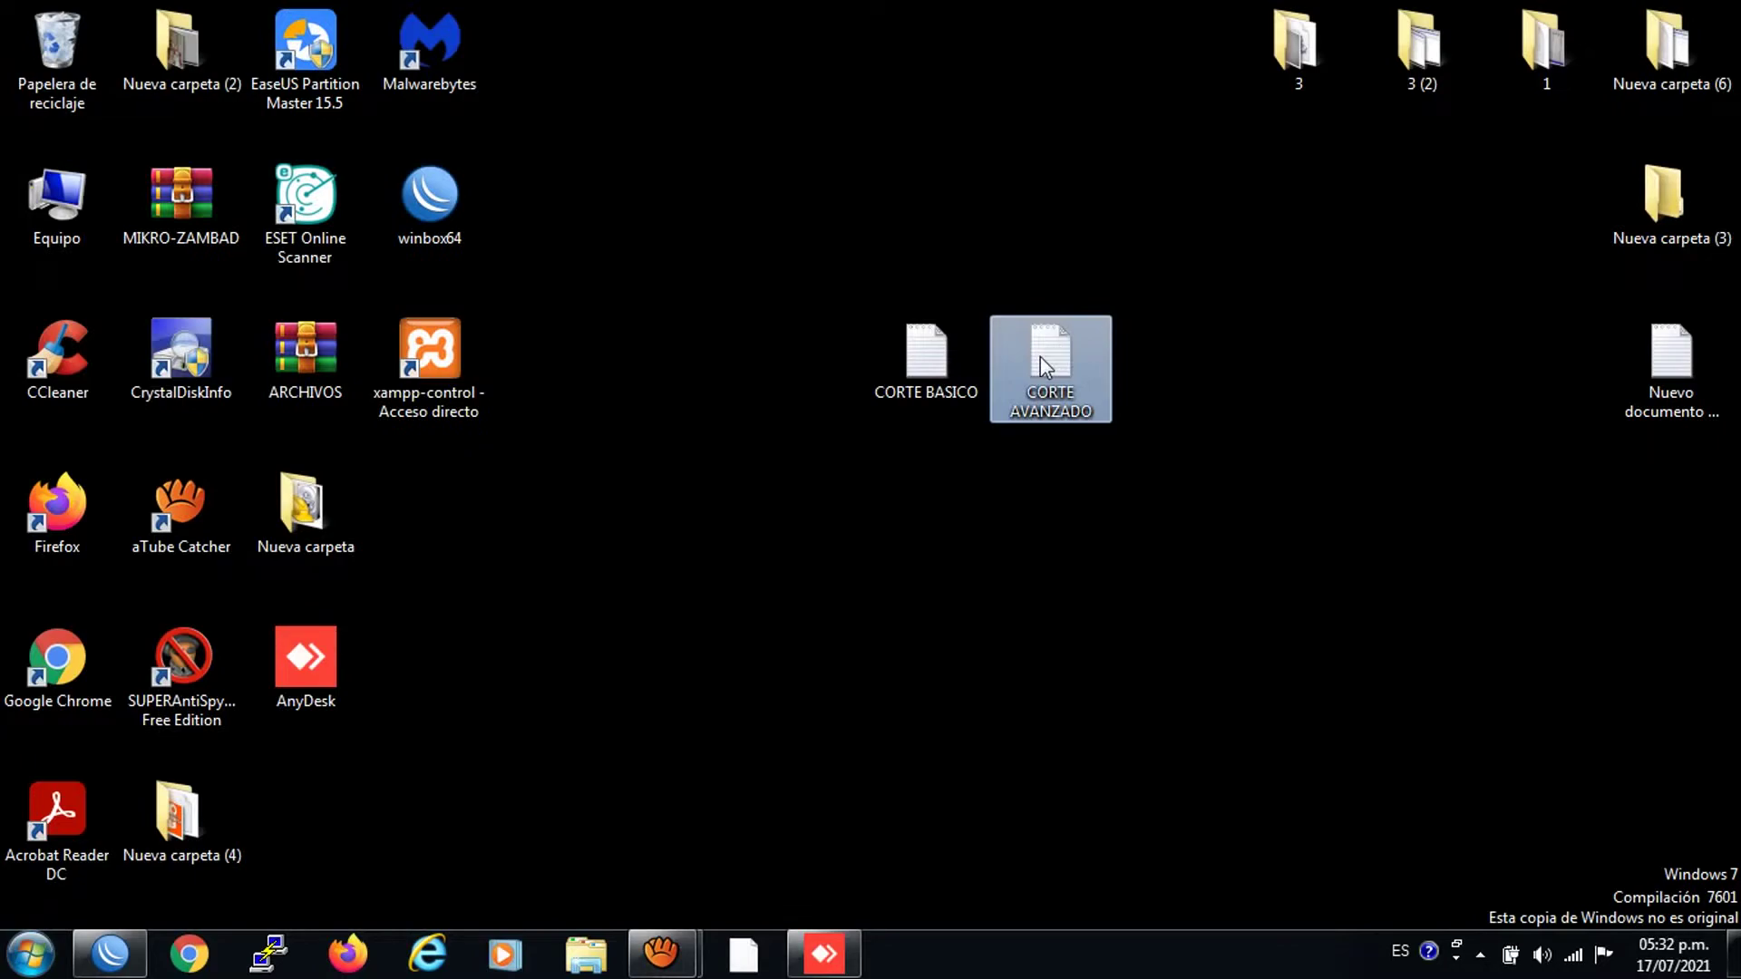
double_click(1041, 356)
click(1643, 103)
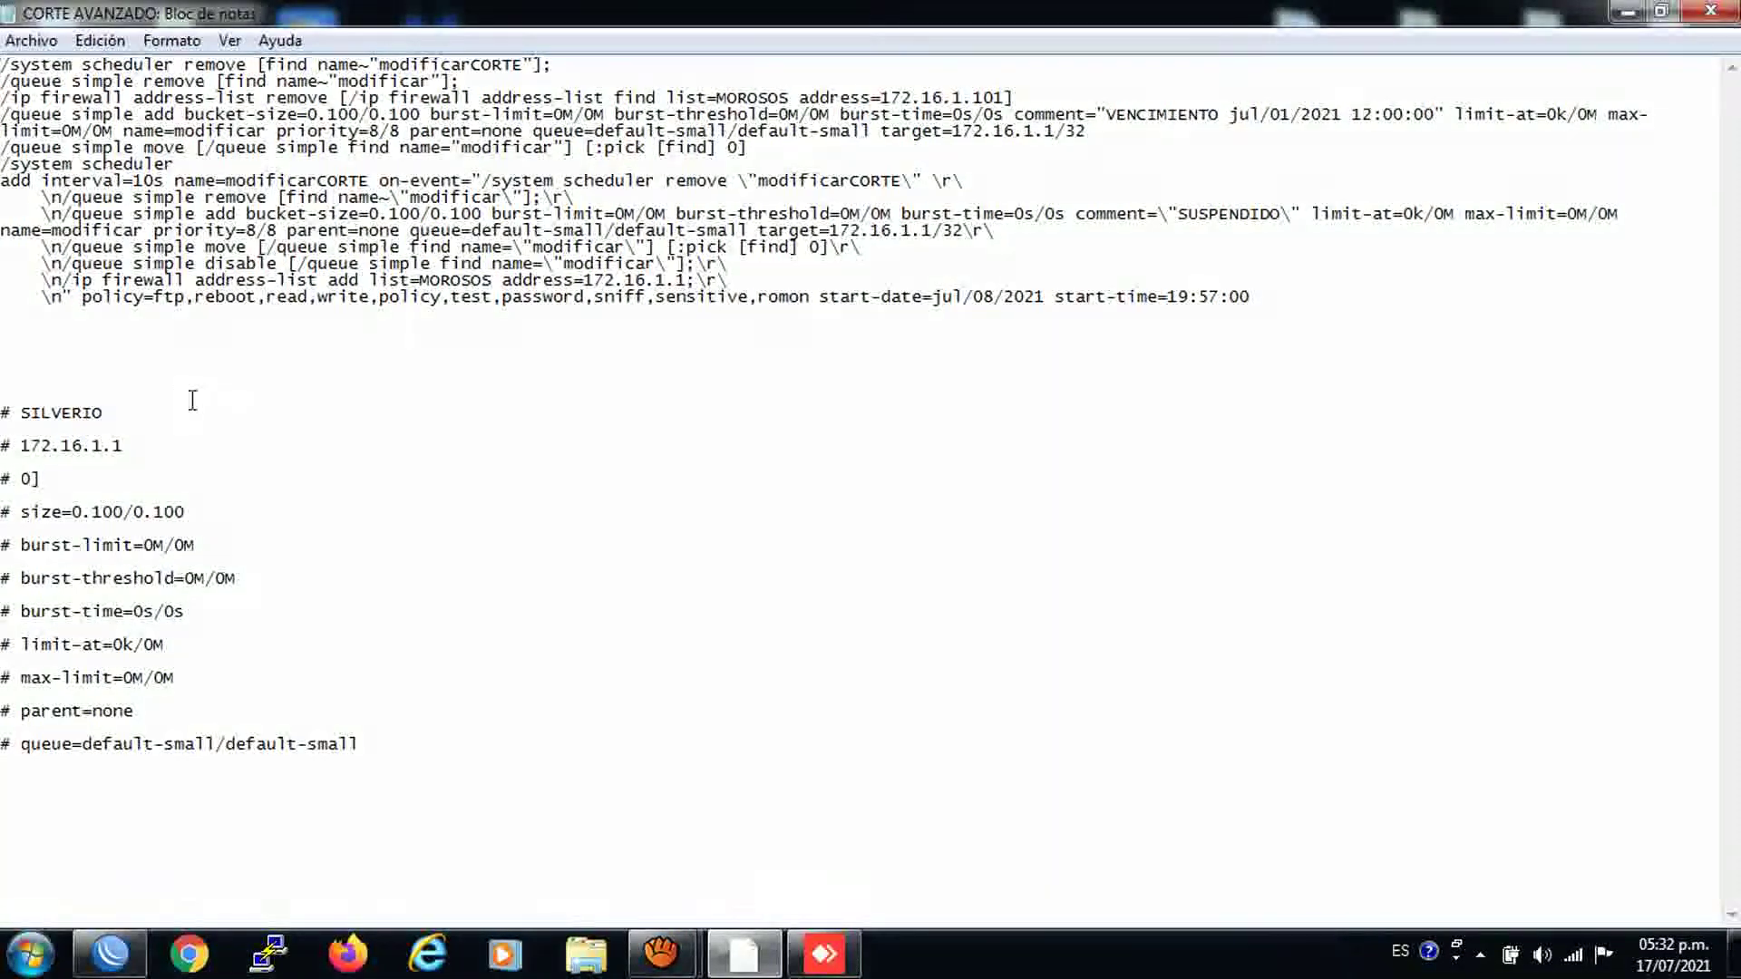
Step: Replace the client name in the first parameter line below the script with modificar
drag(104, 413, 25, 417)
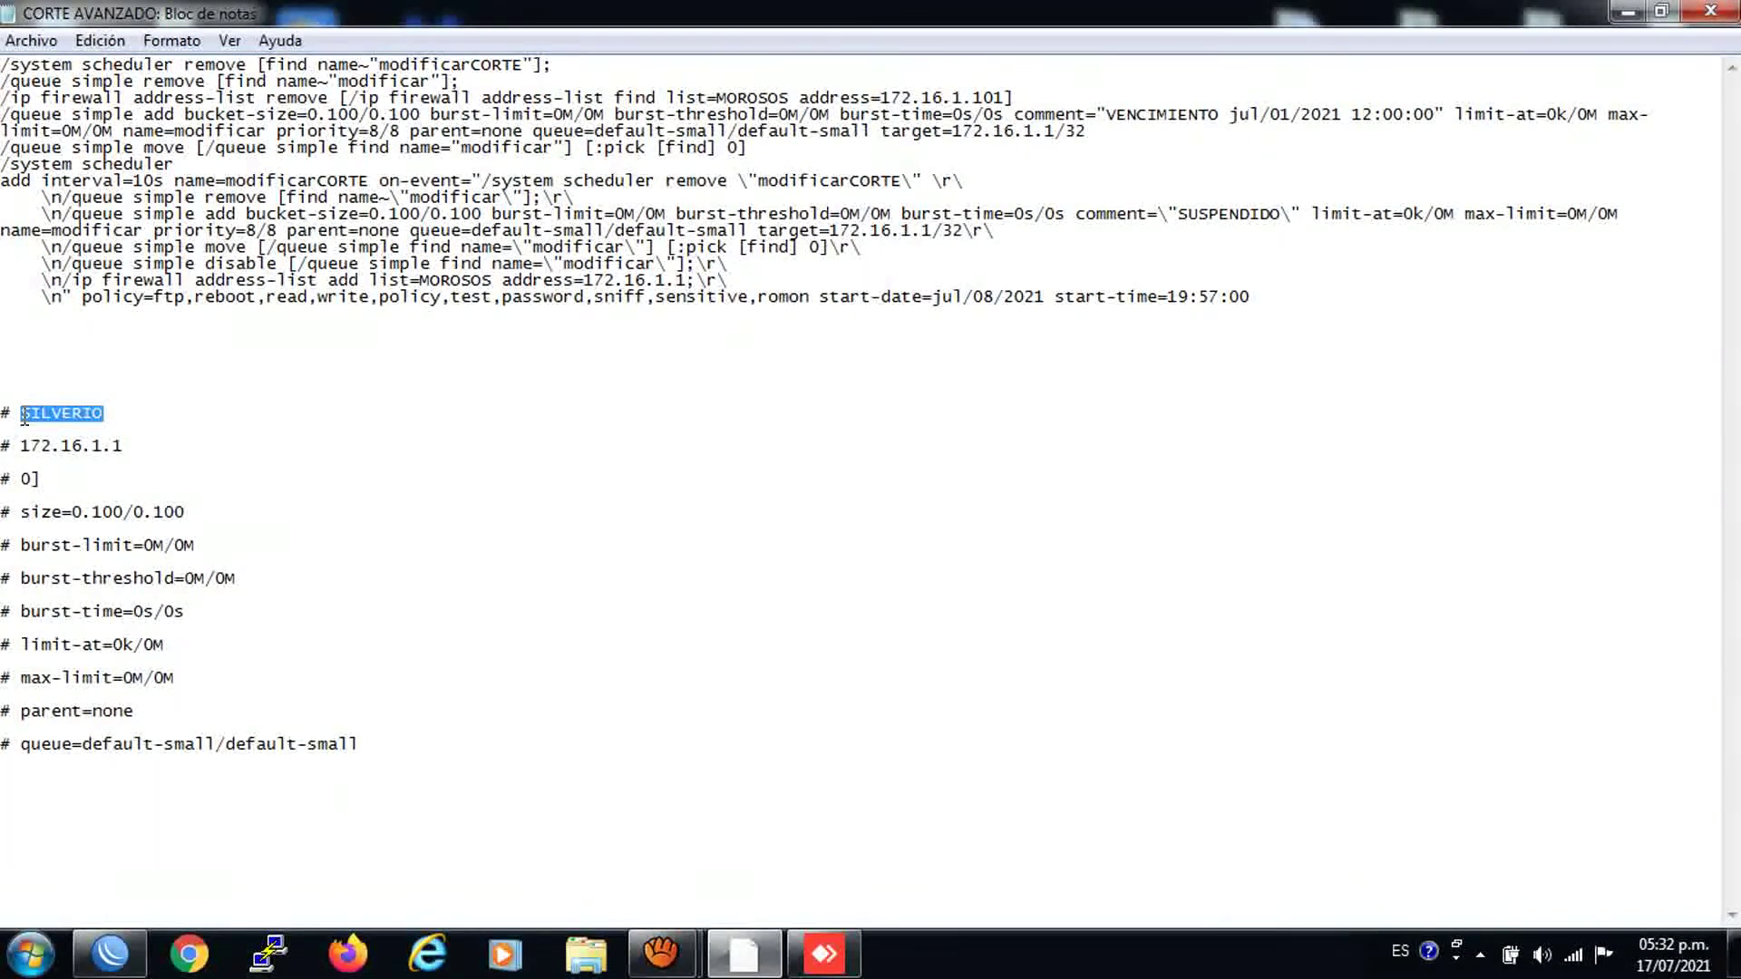
text(MOD)
key(BackSpace)
text(modificar)
click(278, 440)
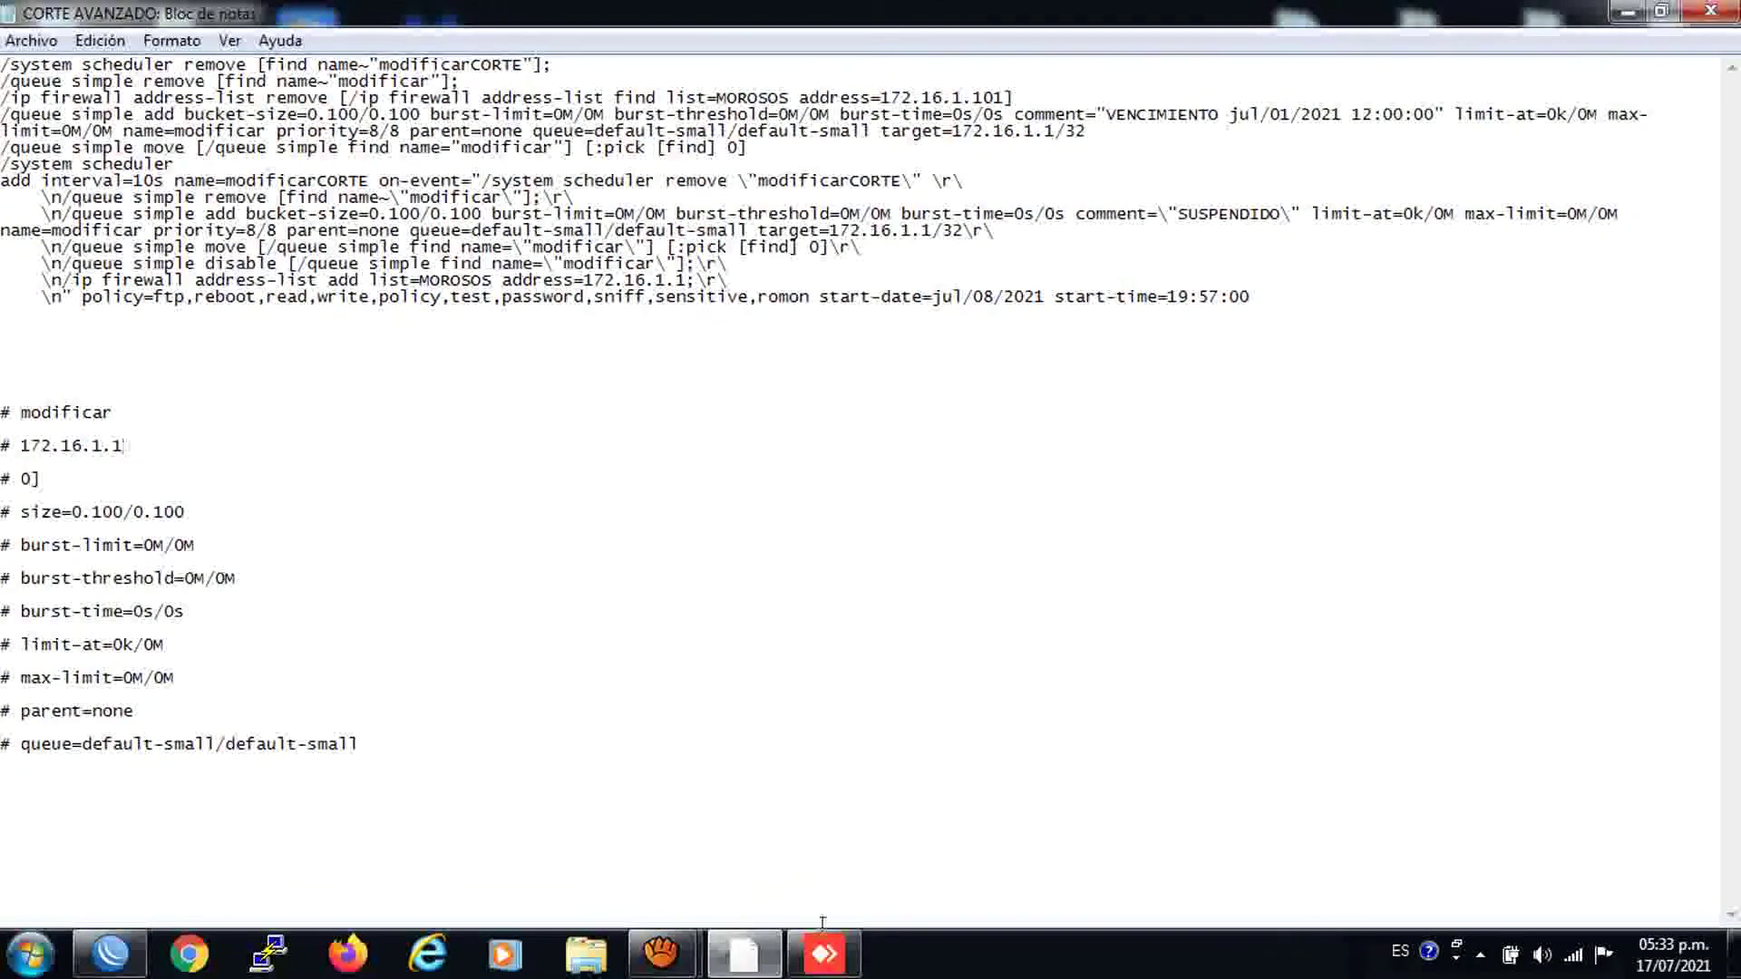
Step: Switch to the AnyDesk session, open the simple queue with target 192.168.1.24, and copy its name
right_click(823, 952)
click(1282, 517)
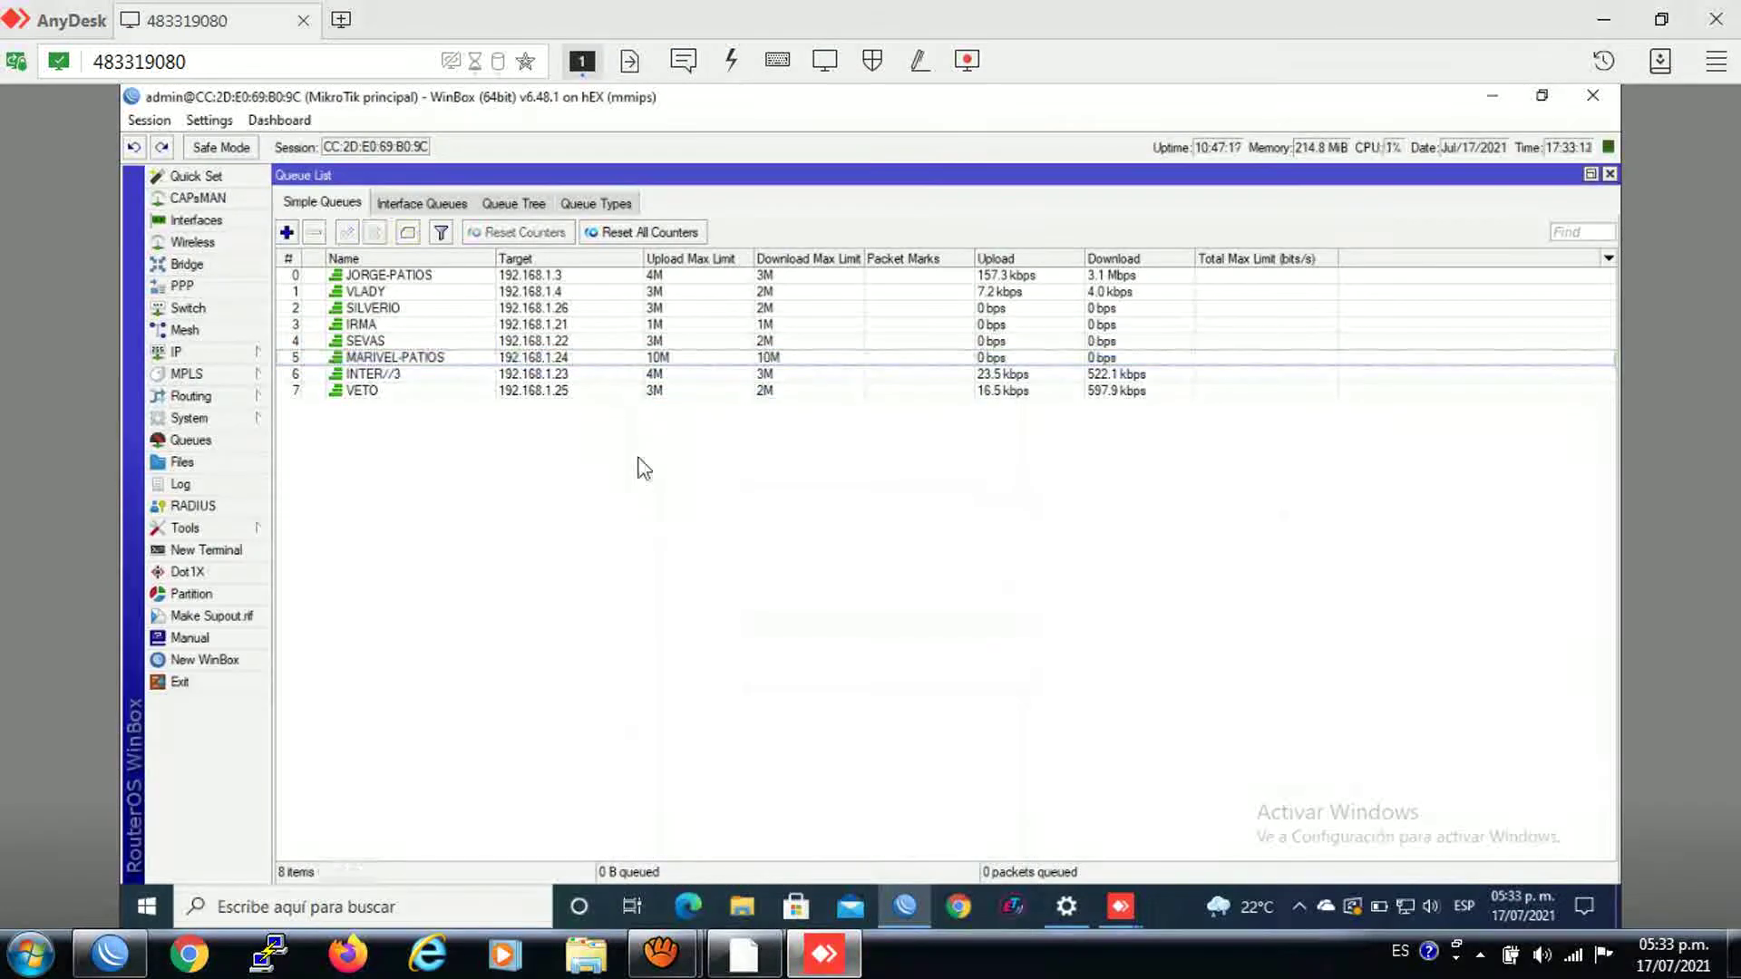
double_click(390, 361)
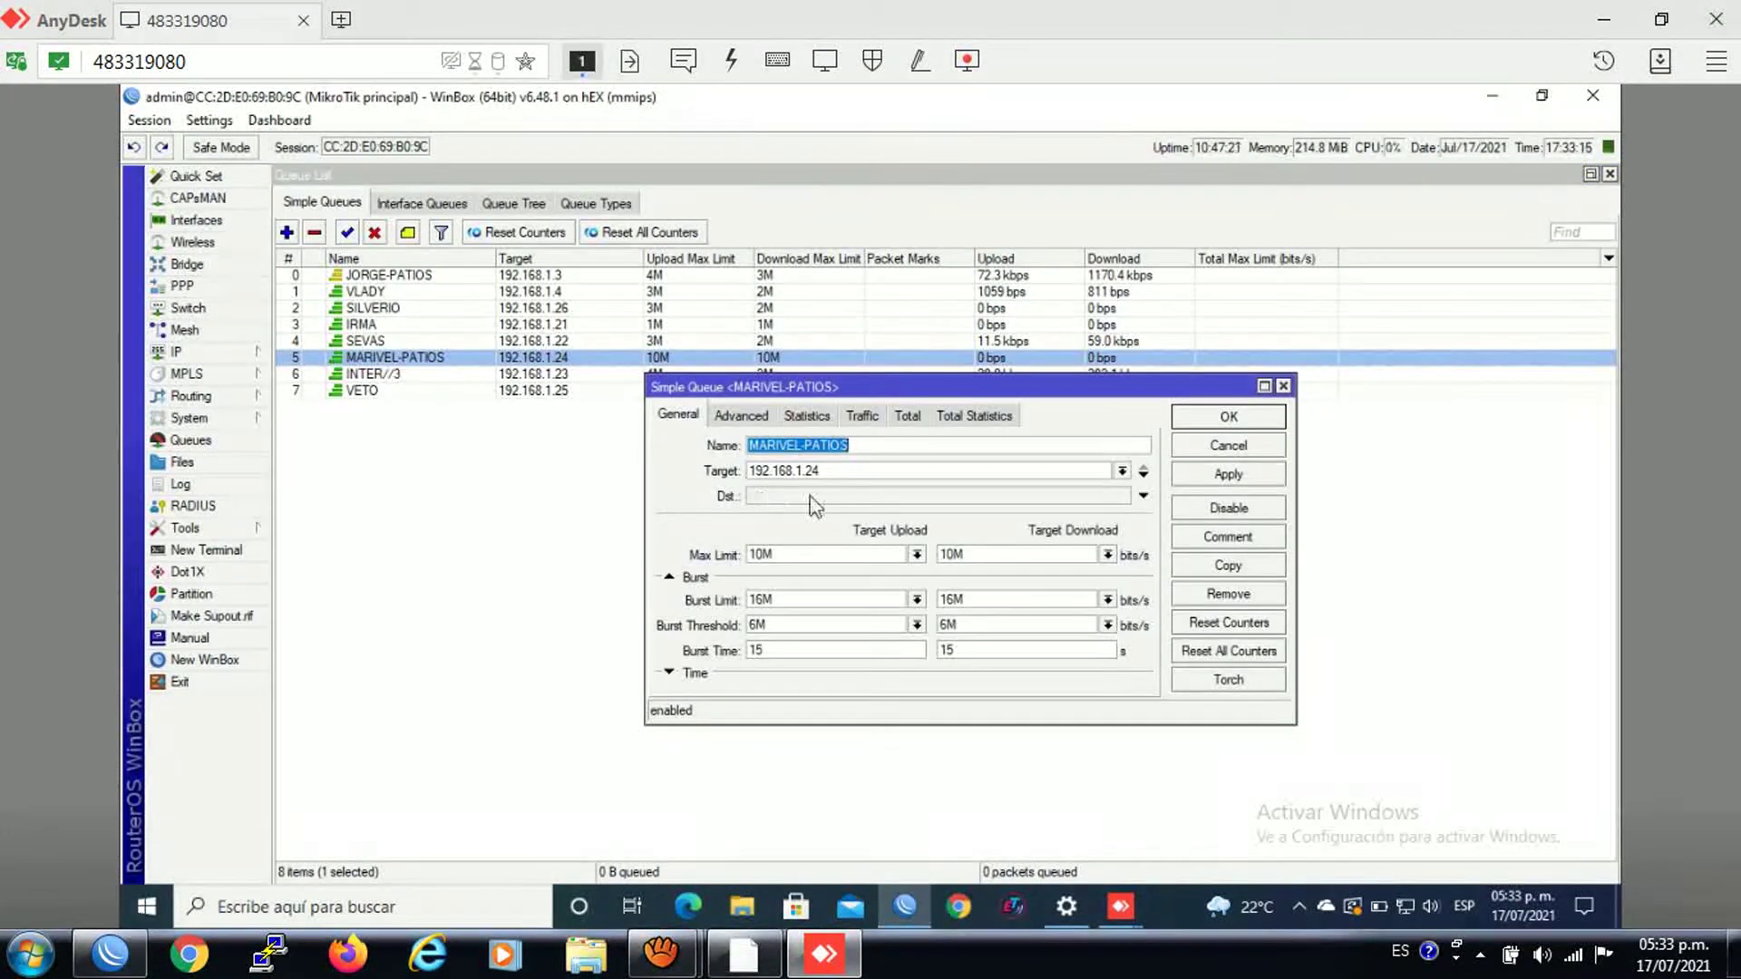
click(872, 447)
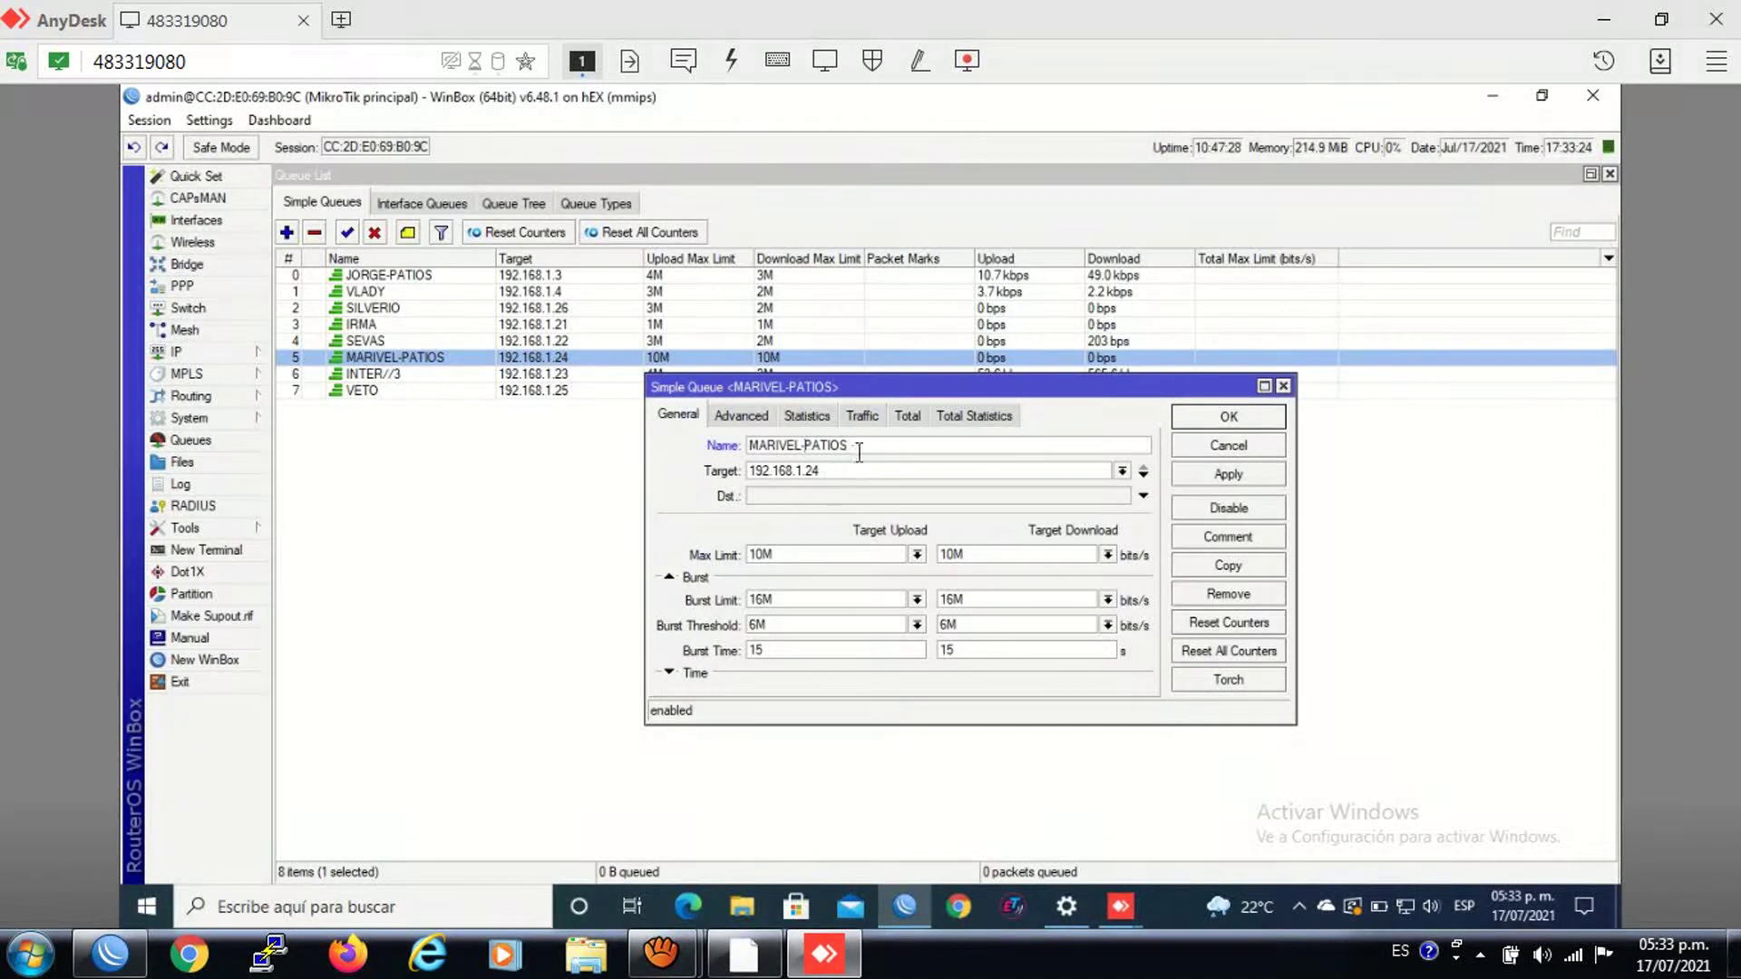
drag(861, 450, 713, 451)
key(ctrl+c)
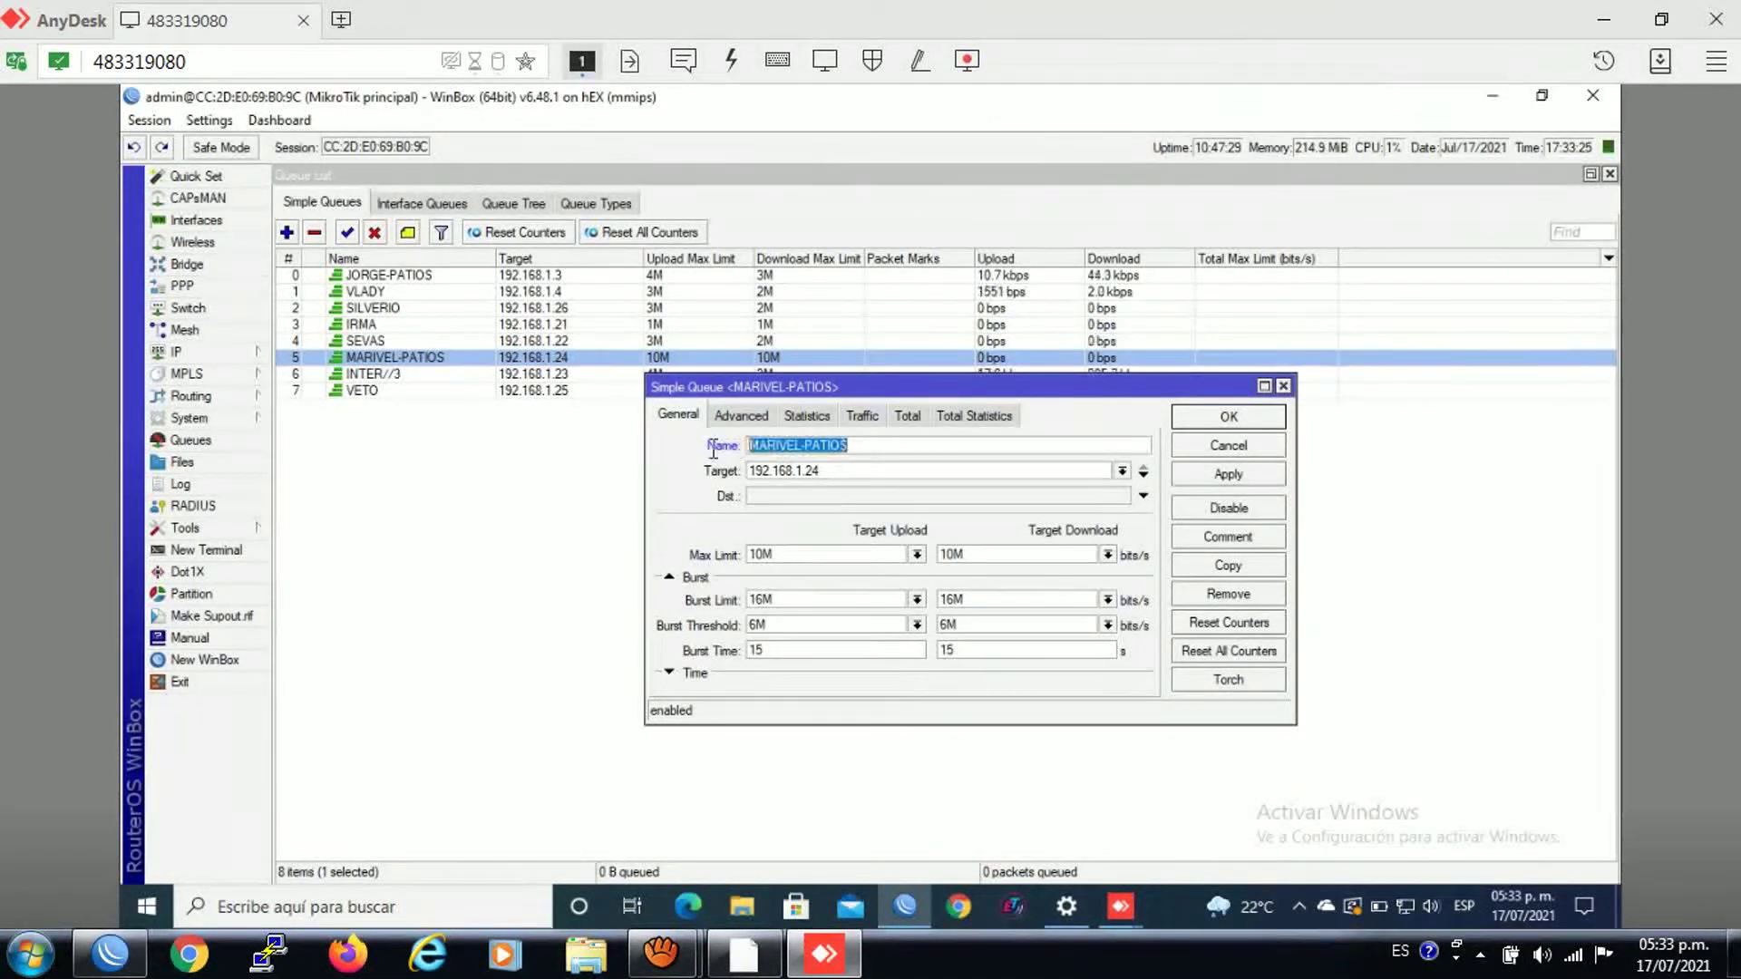
right_click(787, 450)
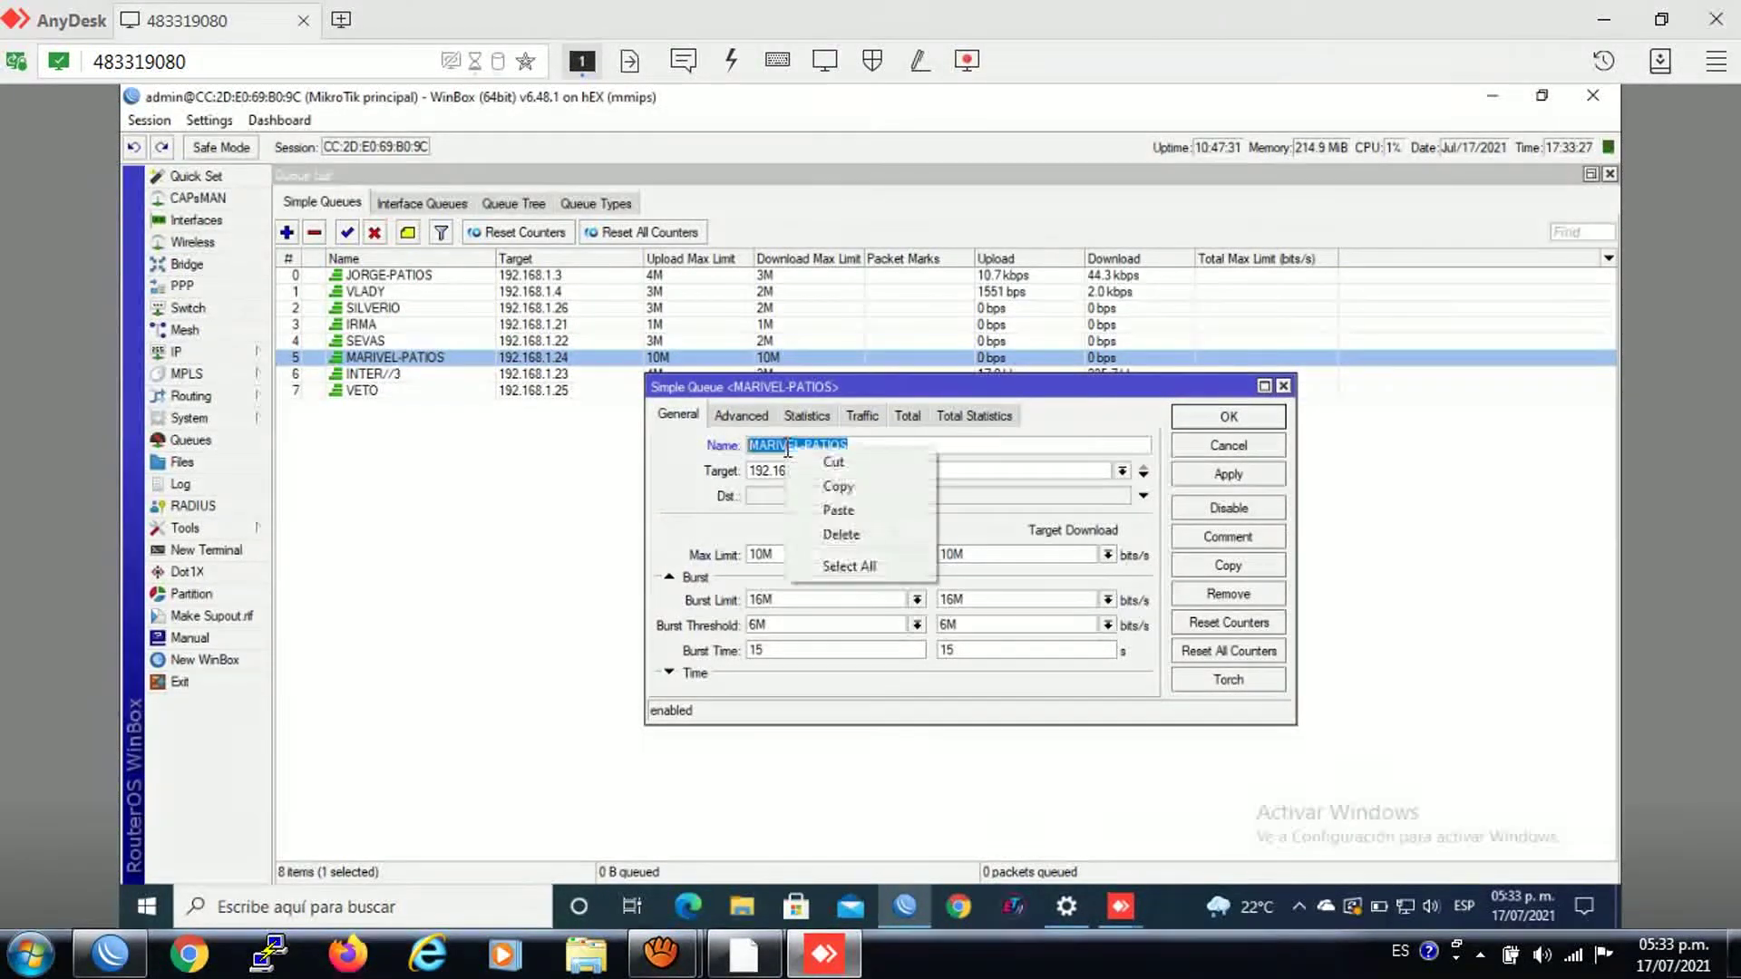
click(845, 488)
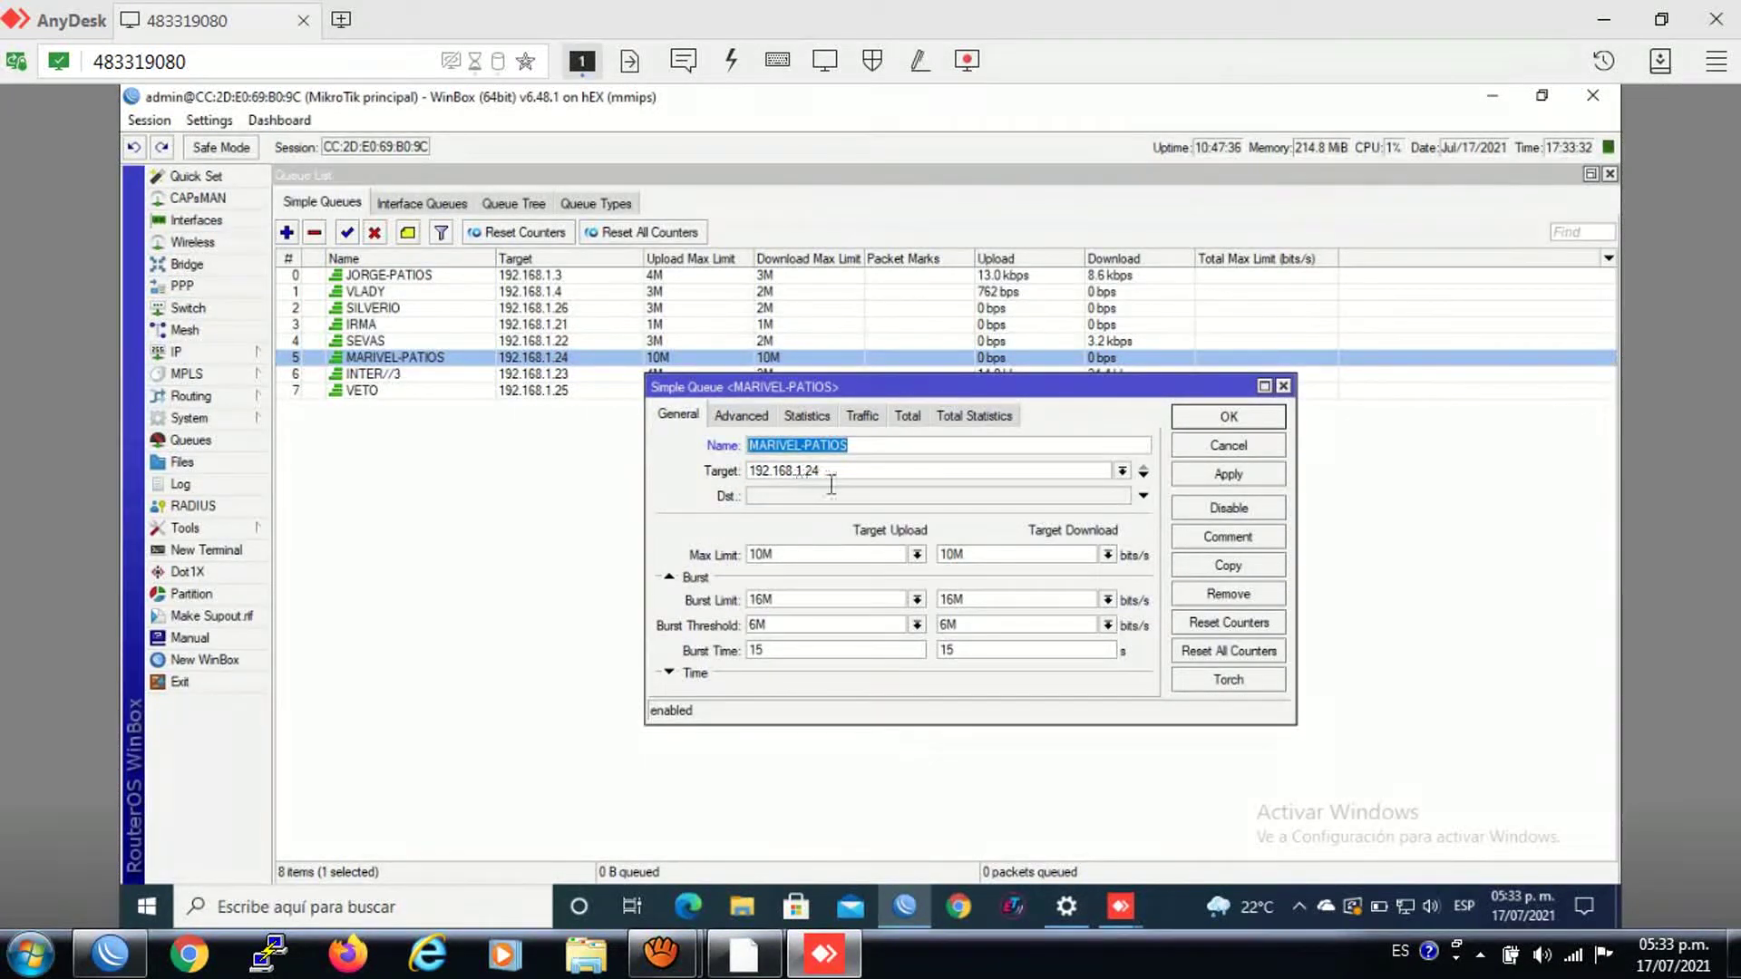
Step: Return to CORTE AVANZADO and paste the copied queue name on a new line below the queue=default-small/default-small line
click(824, 954)
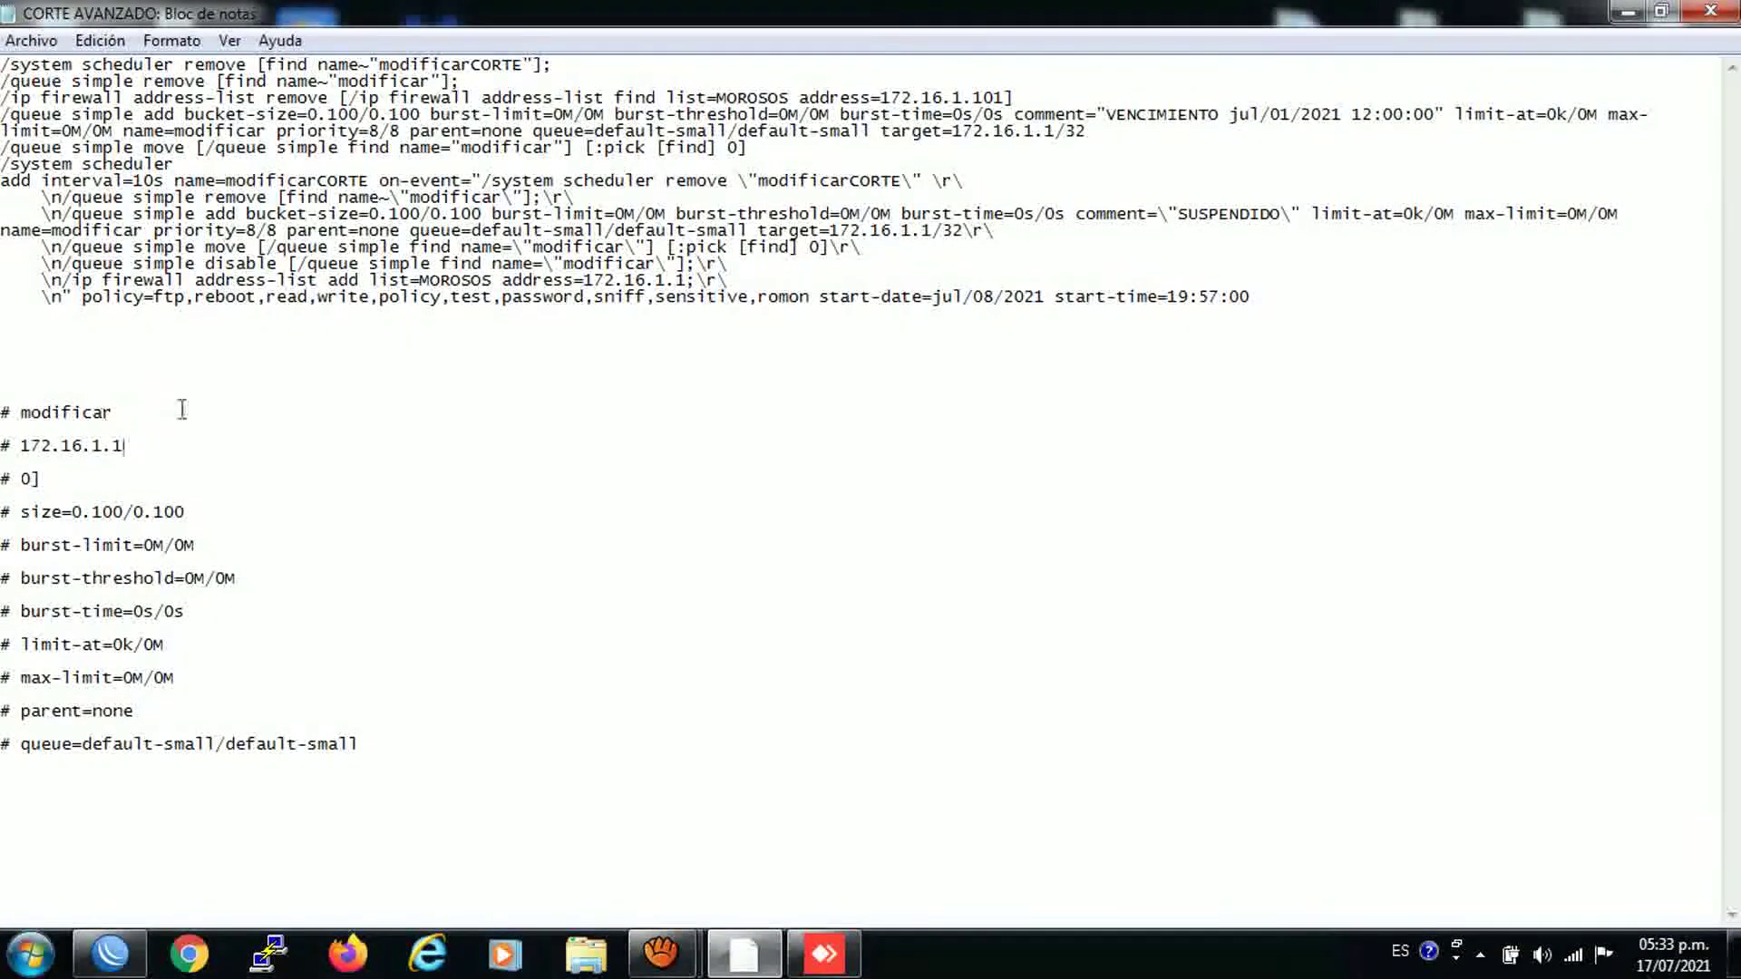
right_click(417, 748)
click(417, 758)
key(Return)
right_click(274, 812)
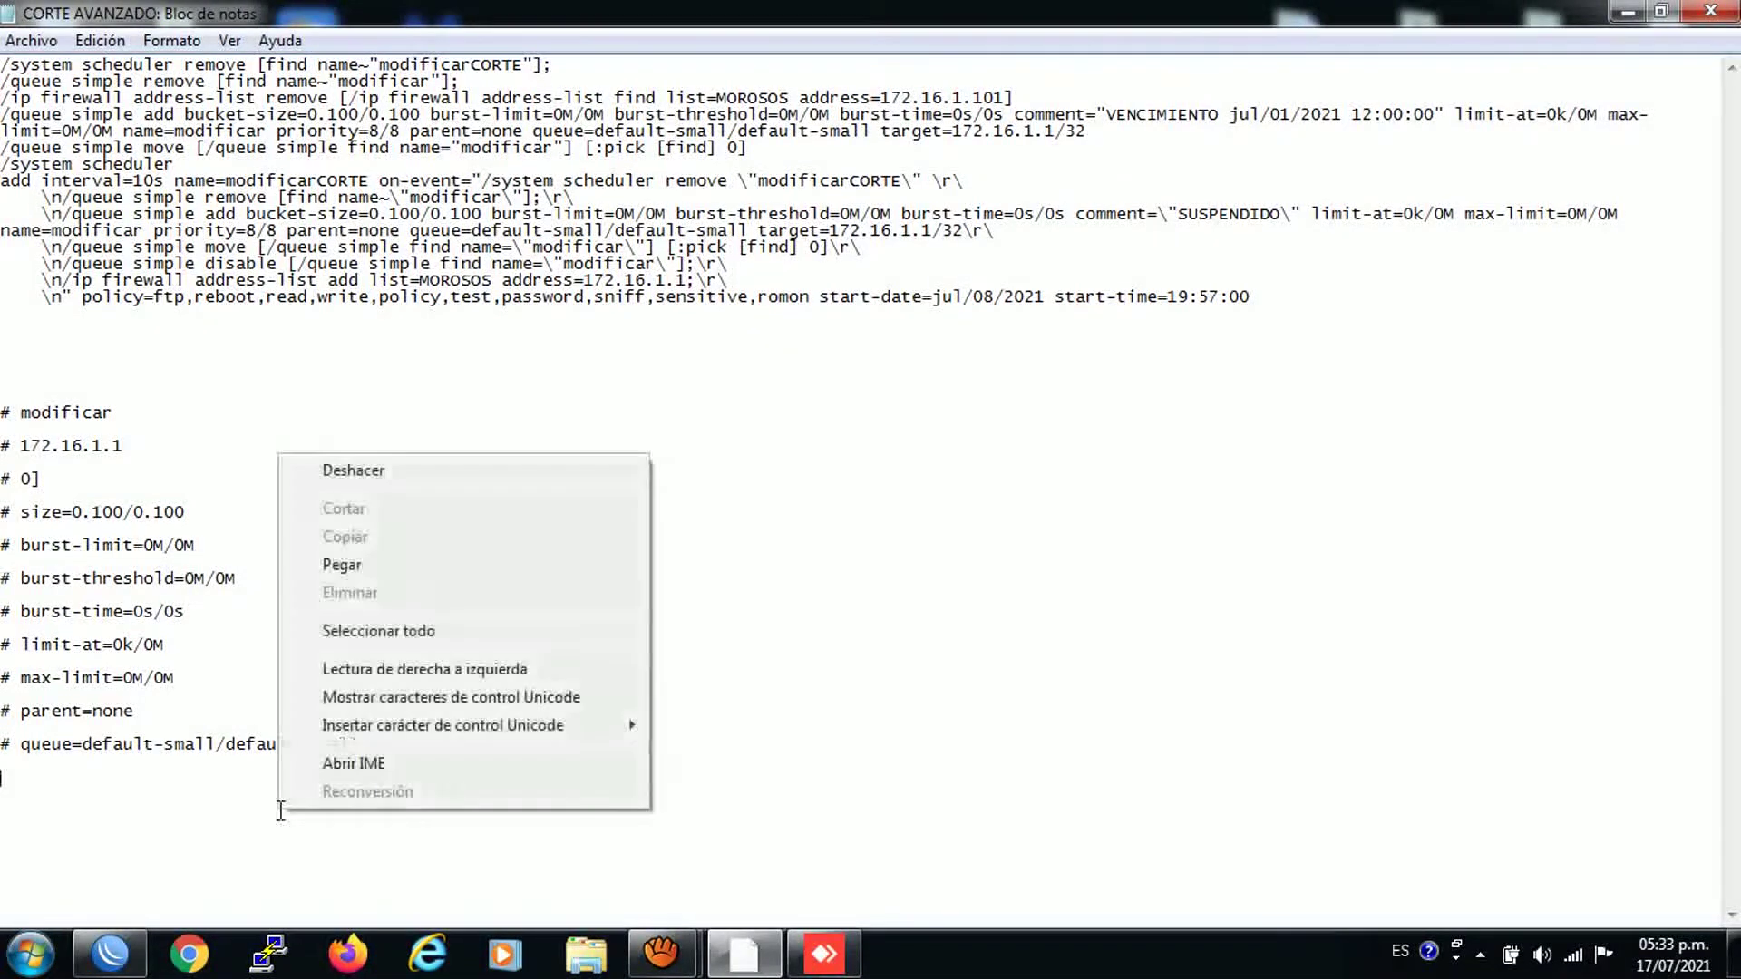
click(344, 575)
Step: Copy modificar from the first parameter line and enter it as the search text for a replacement
drag(114, 413, 32, 417)
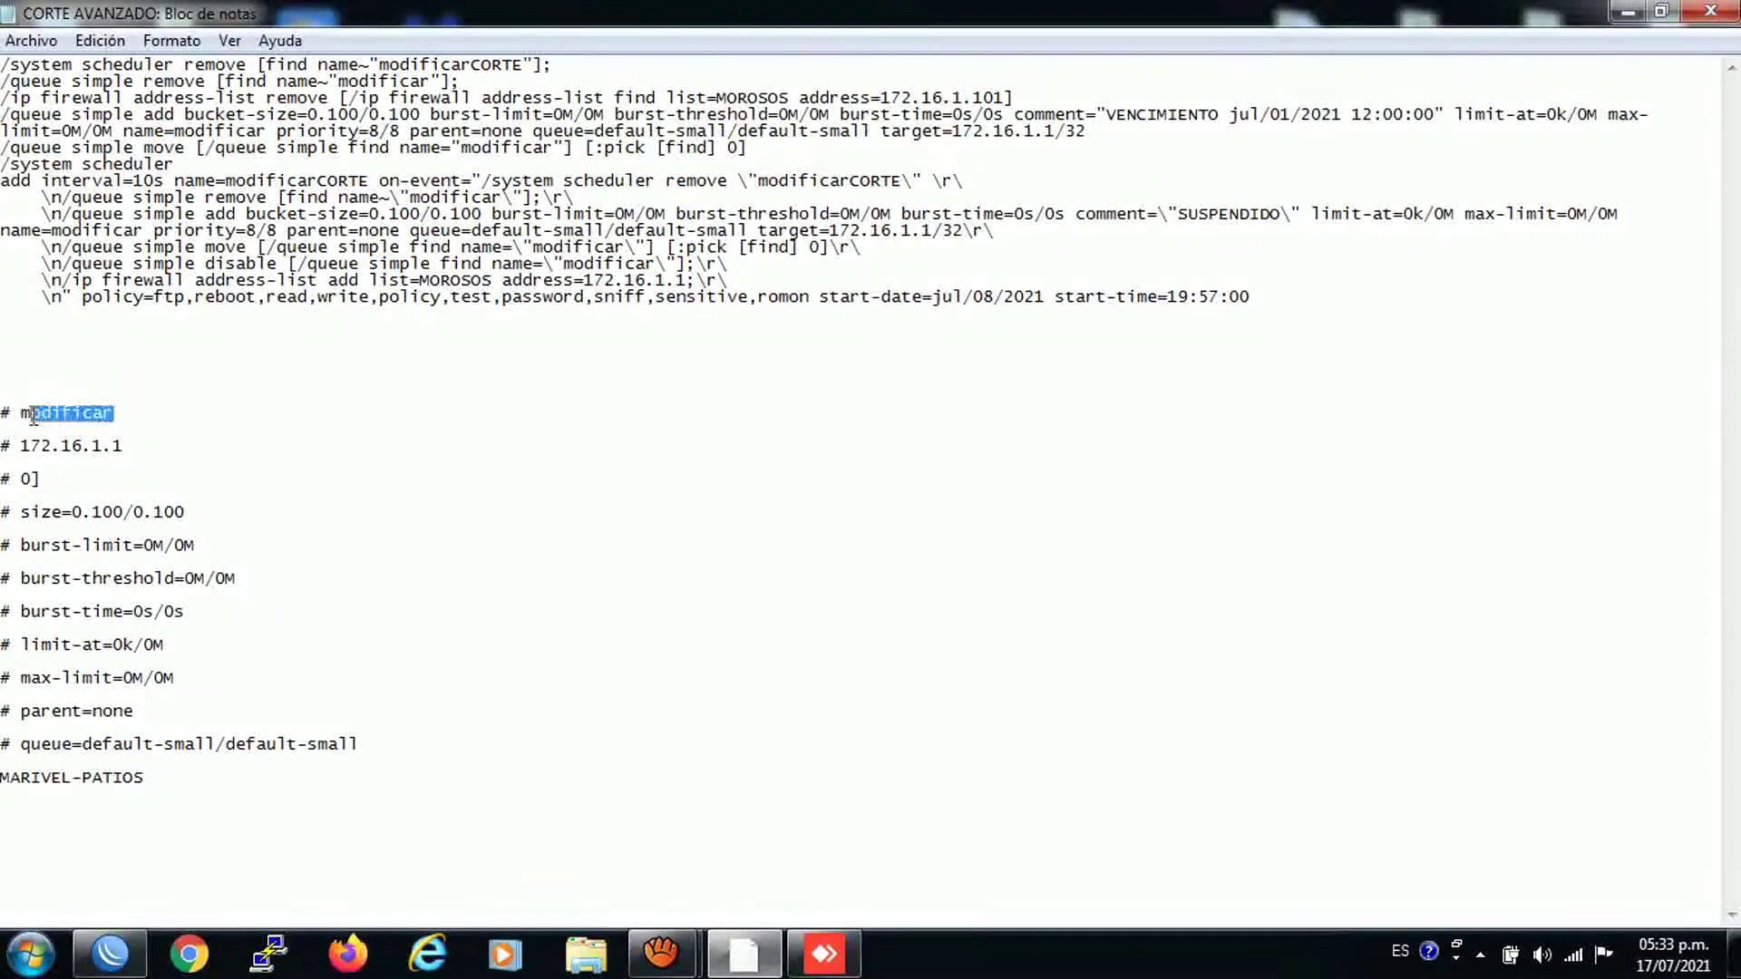
right_click(26, 417)
click(91, 497)
click(100, 40)
click(181, 285)
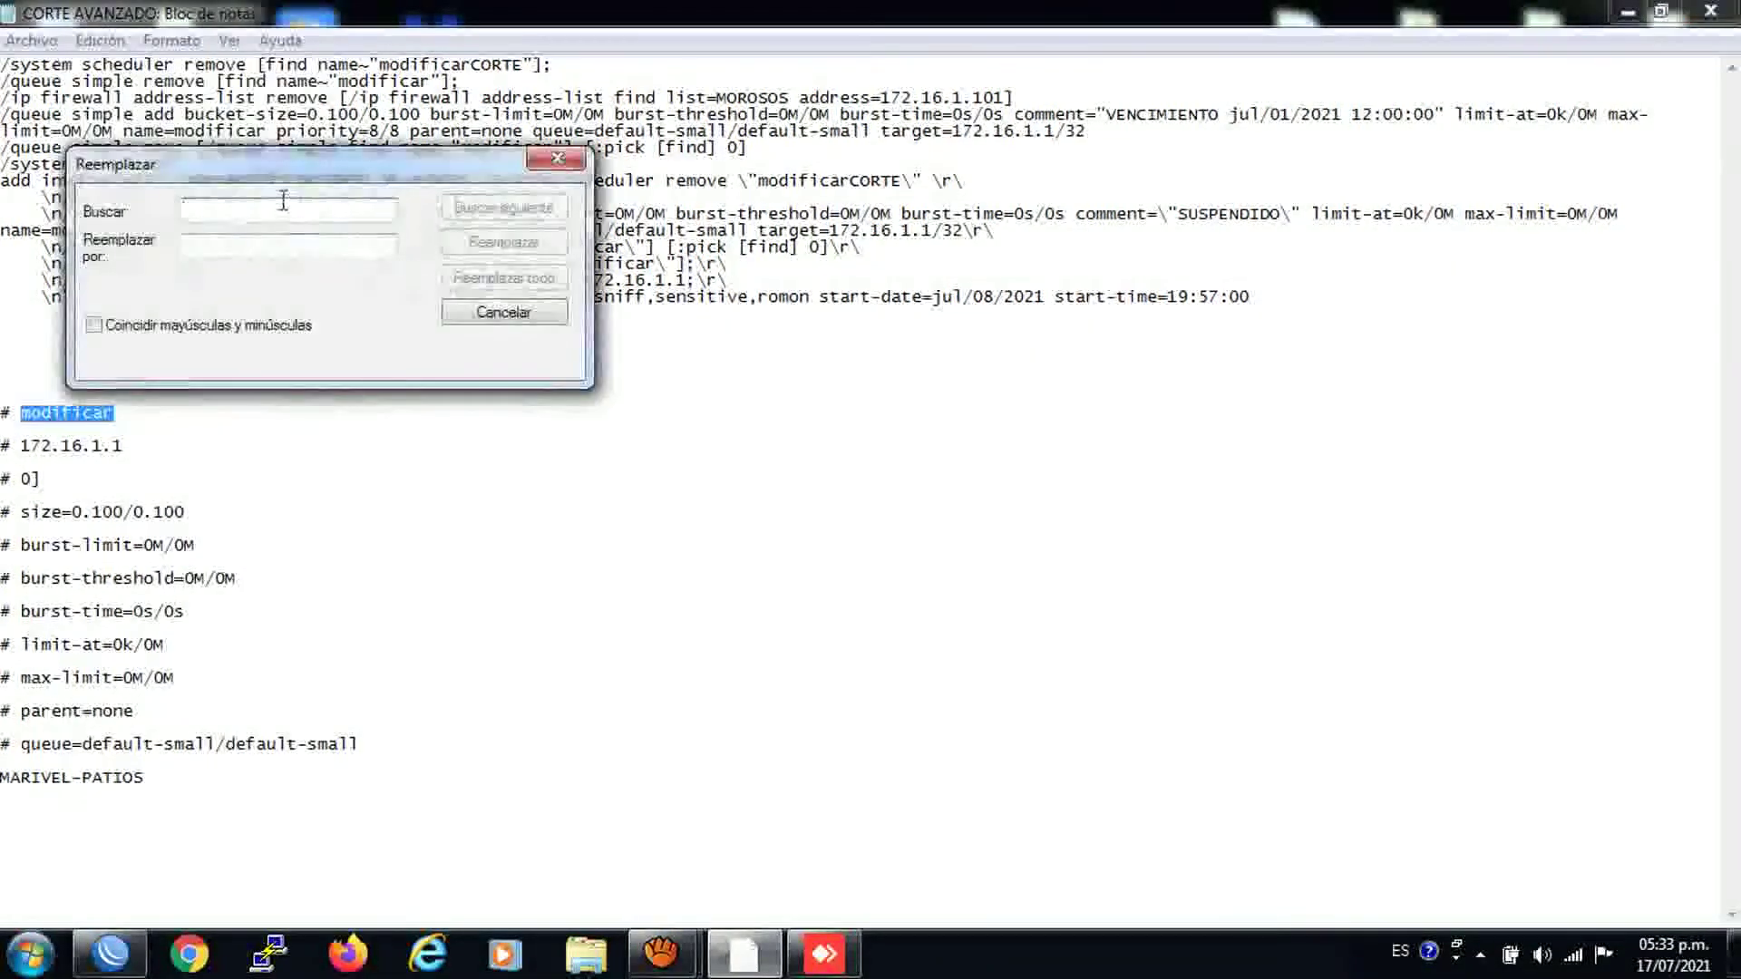
drag(362, 193, 792, 416)
right_click(742, 458)
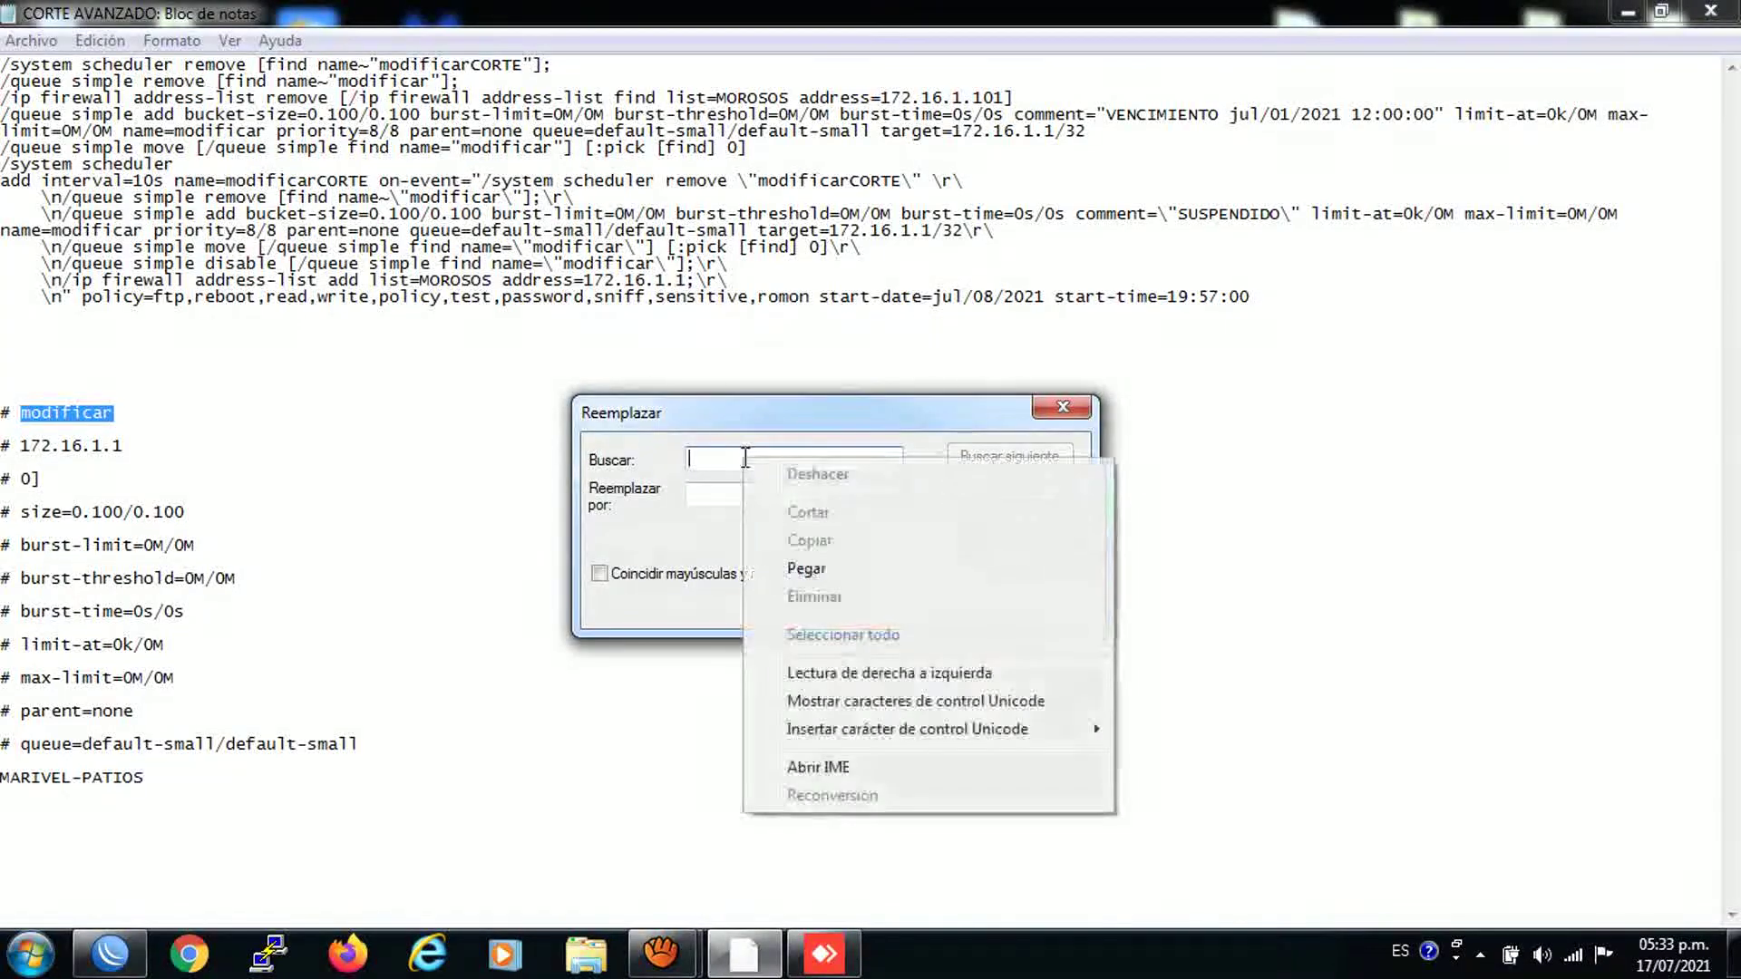
click(804, 569)
Step: Cut the pasted queue name from the last line and replace every occurrence of modificar with it
drag(145, 777, 2, 777)
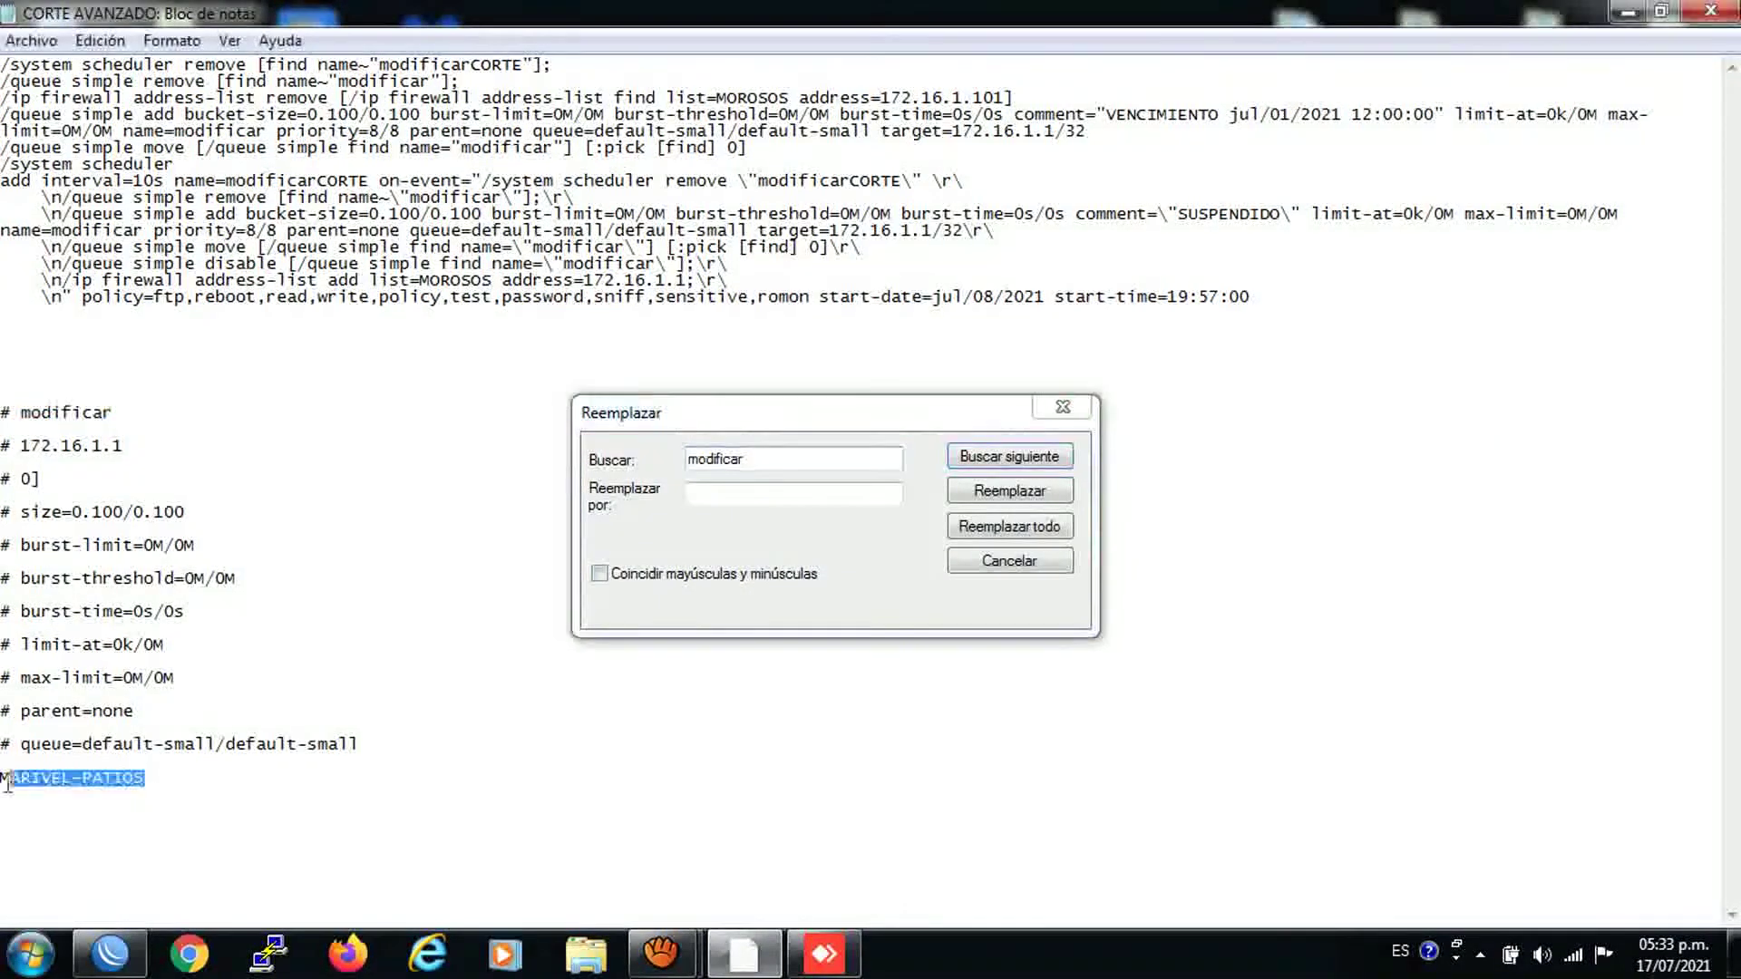
right_click(23, 777)
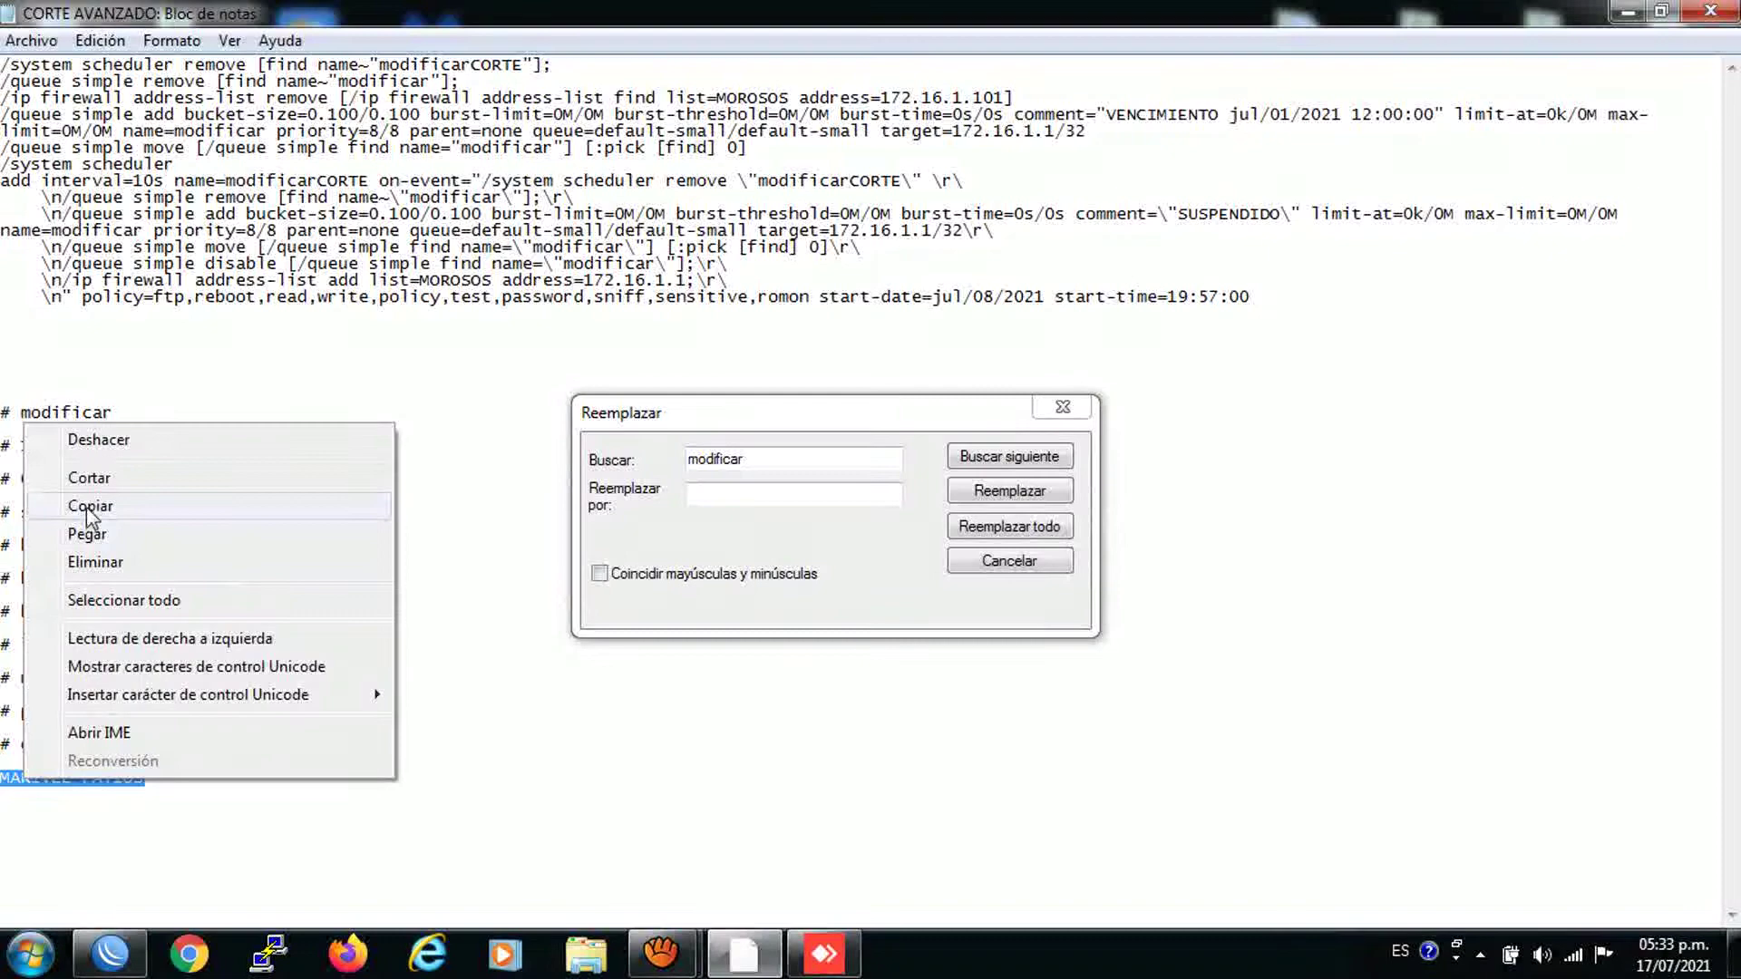
click(92, 479)
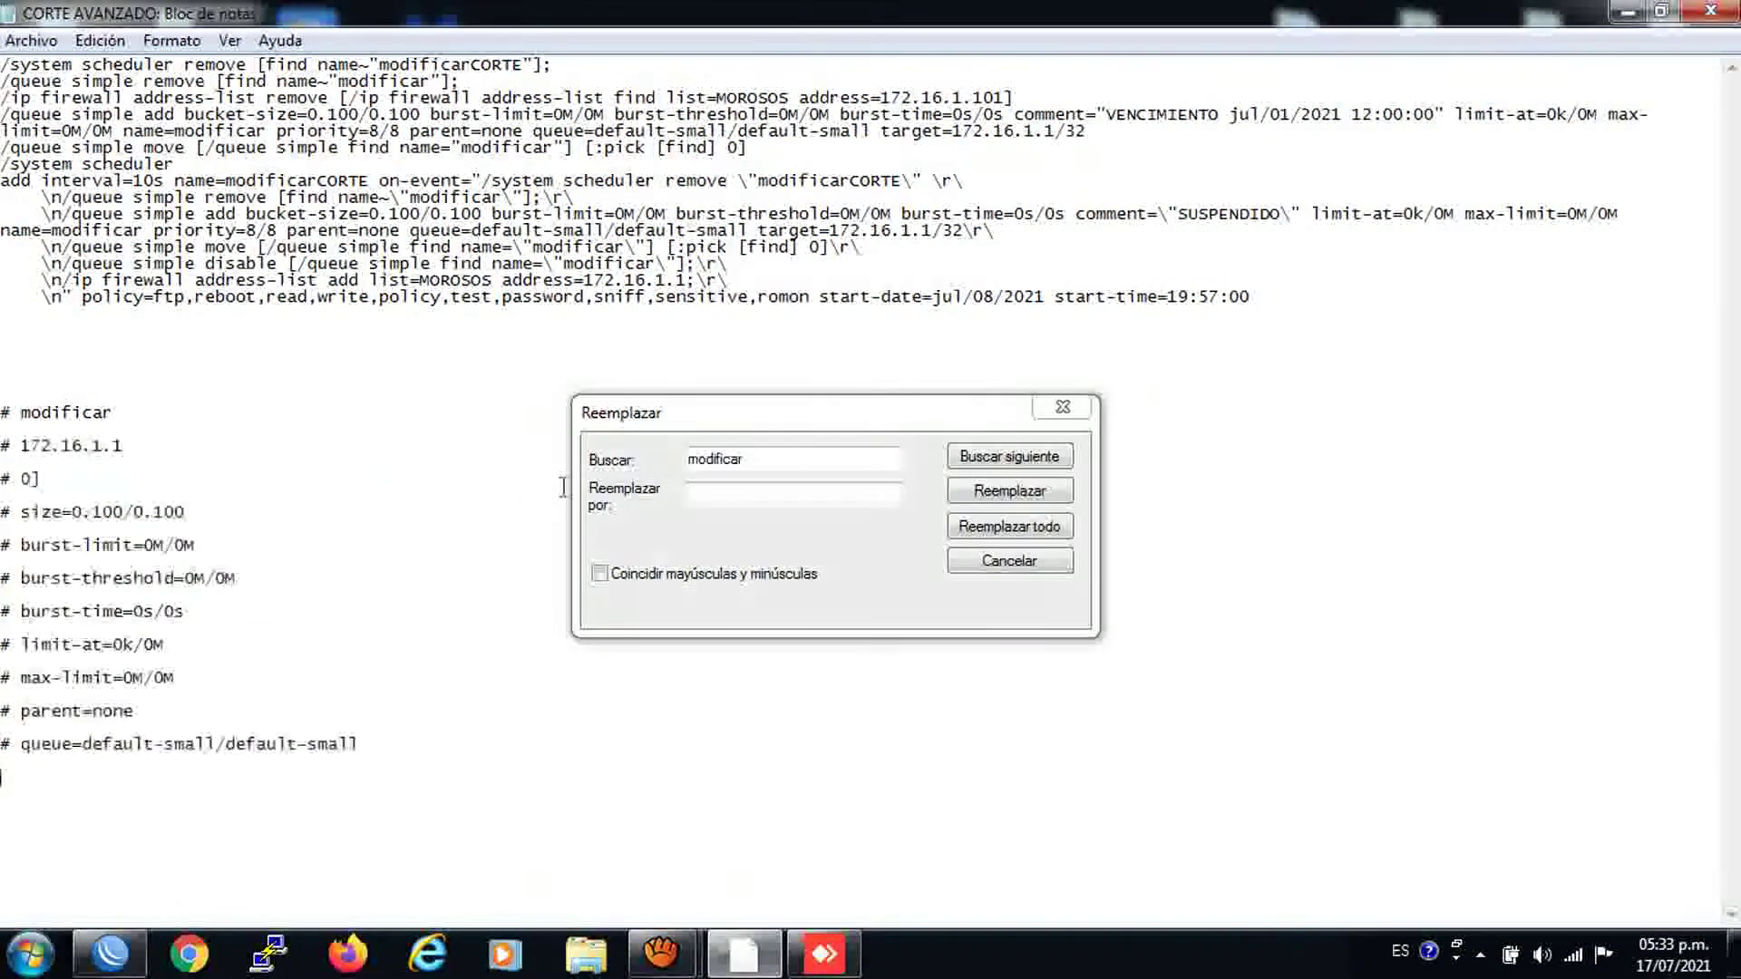
right_click(725, 494)
click(769, 604)
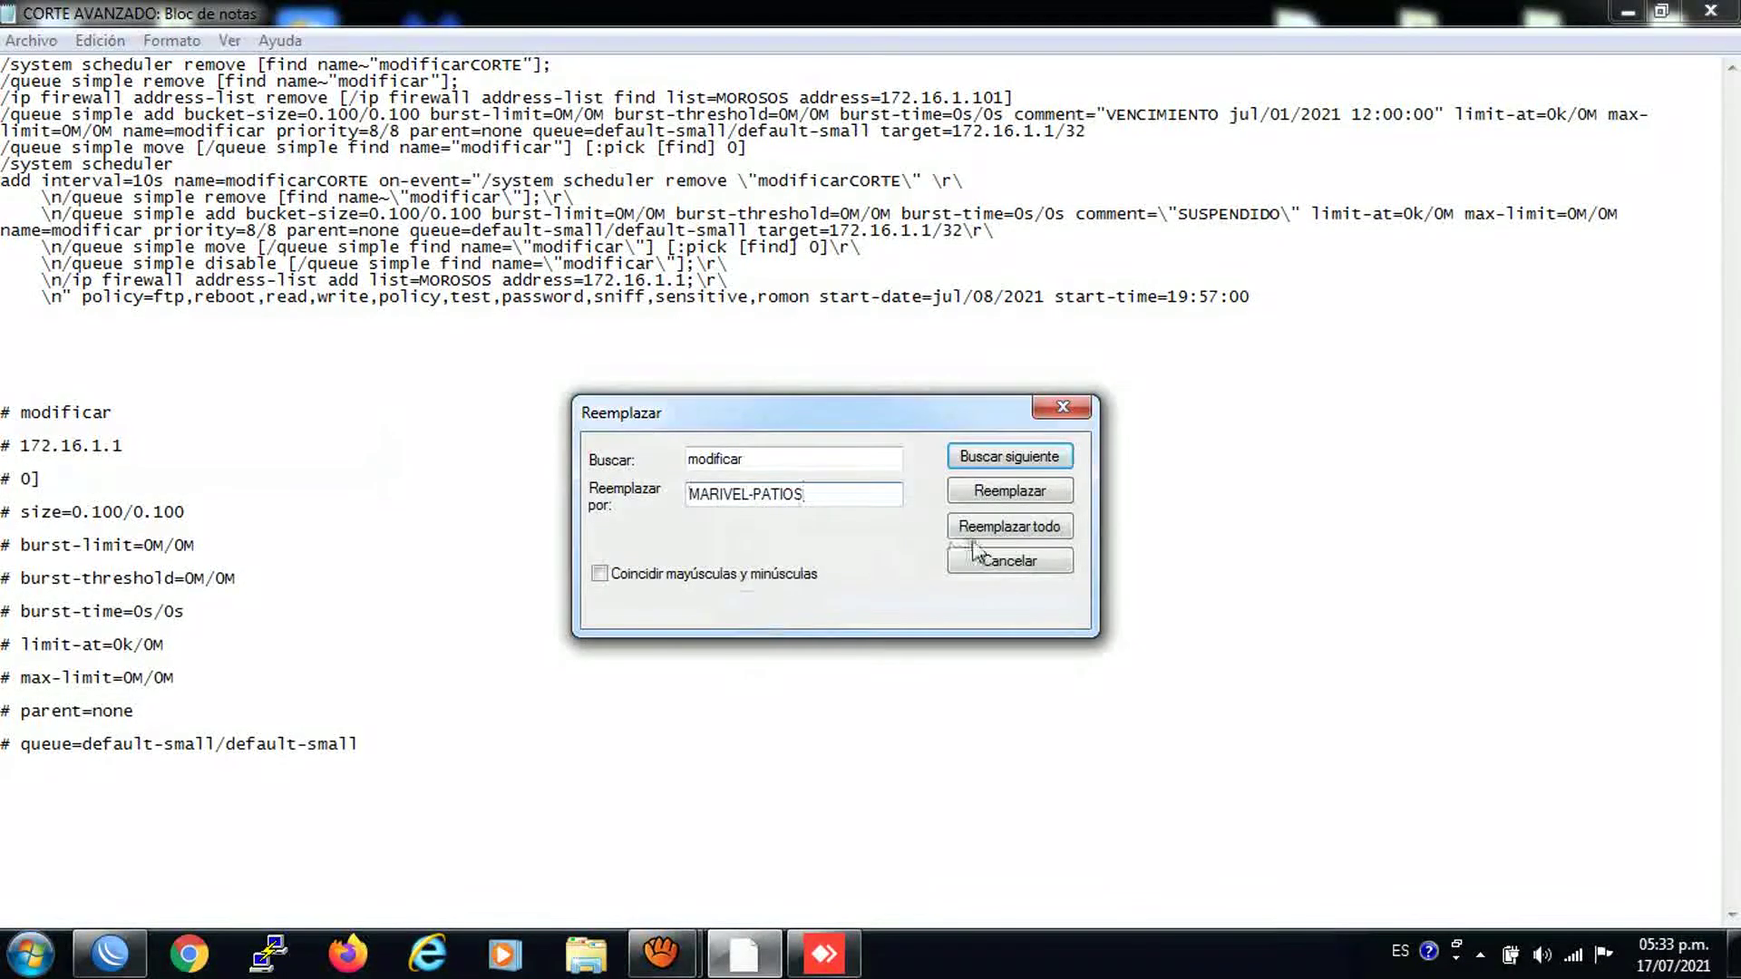
click(998, 530)
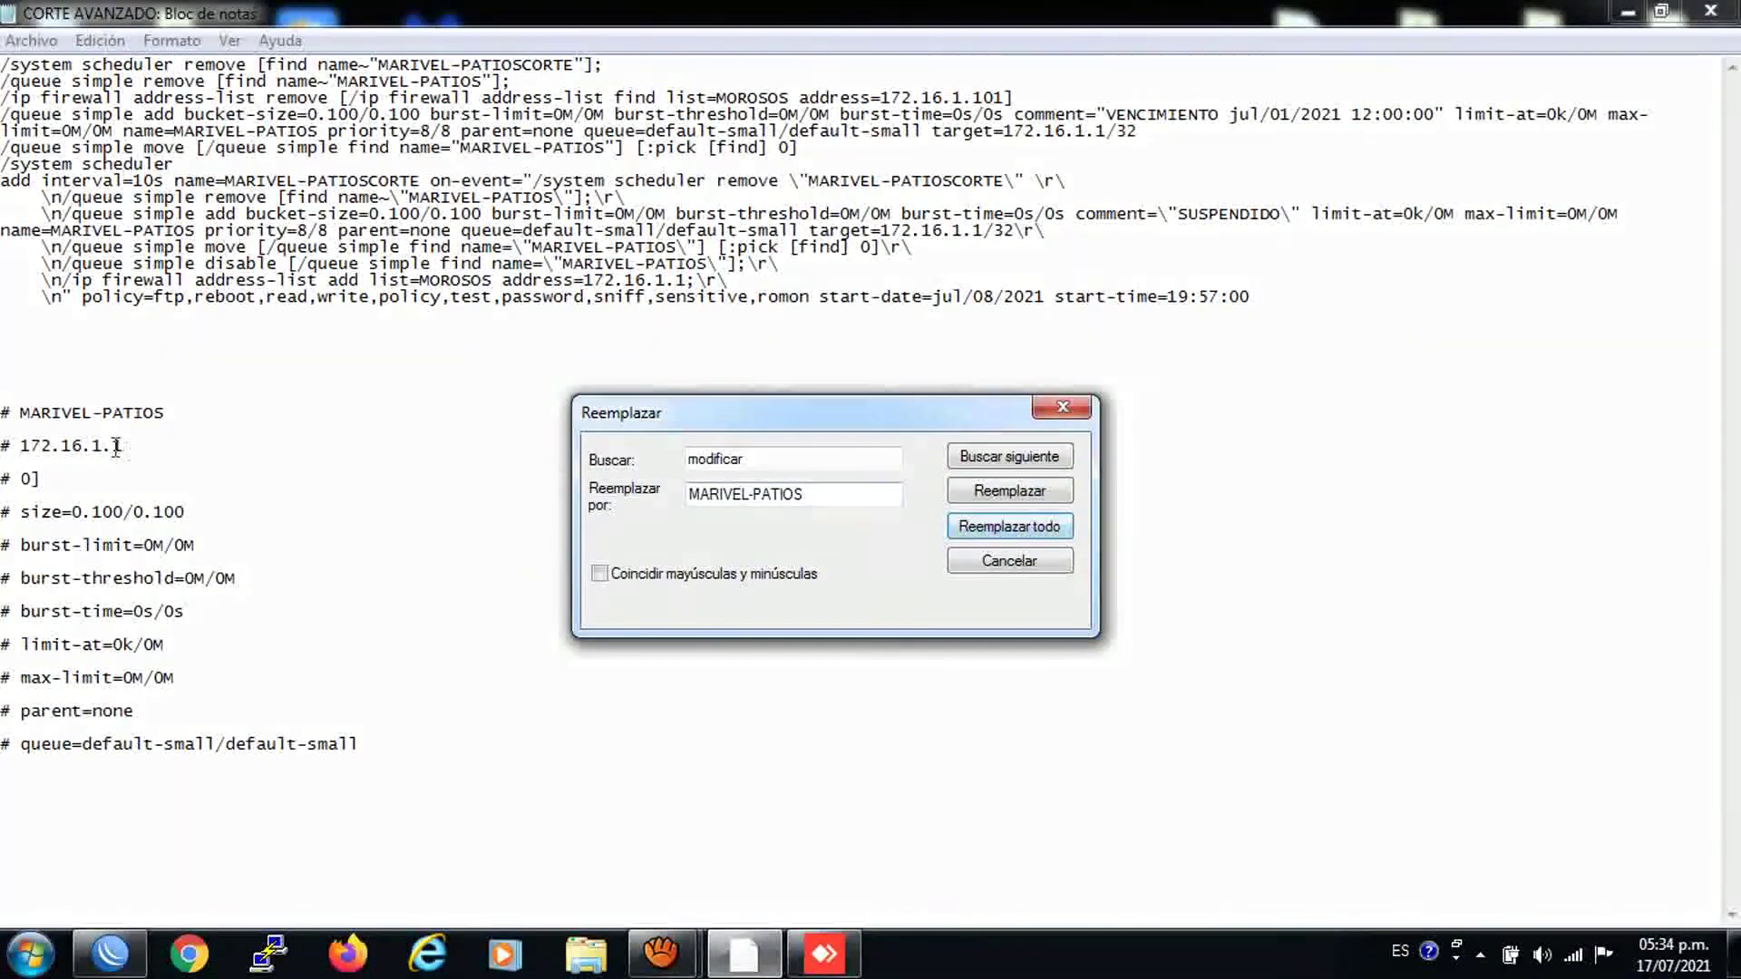
Step: Copy the placeholder address 172.16.1.1 from its parameter line and enter it as the replacement's search text
drag(125, 446, 25, 446)
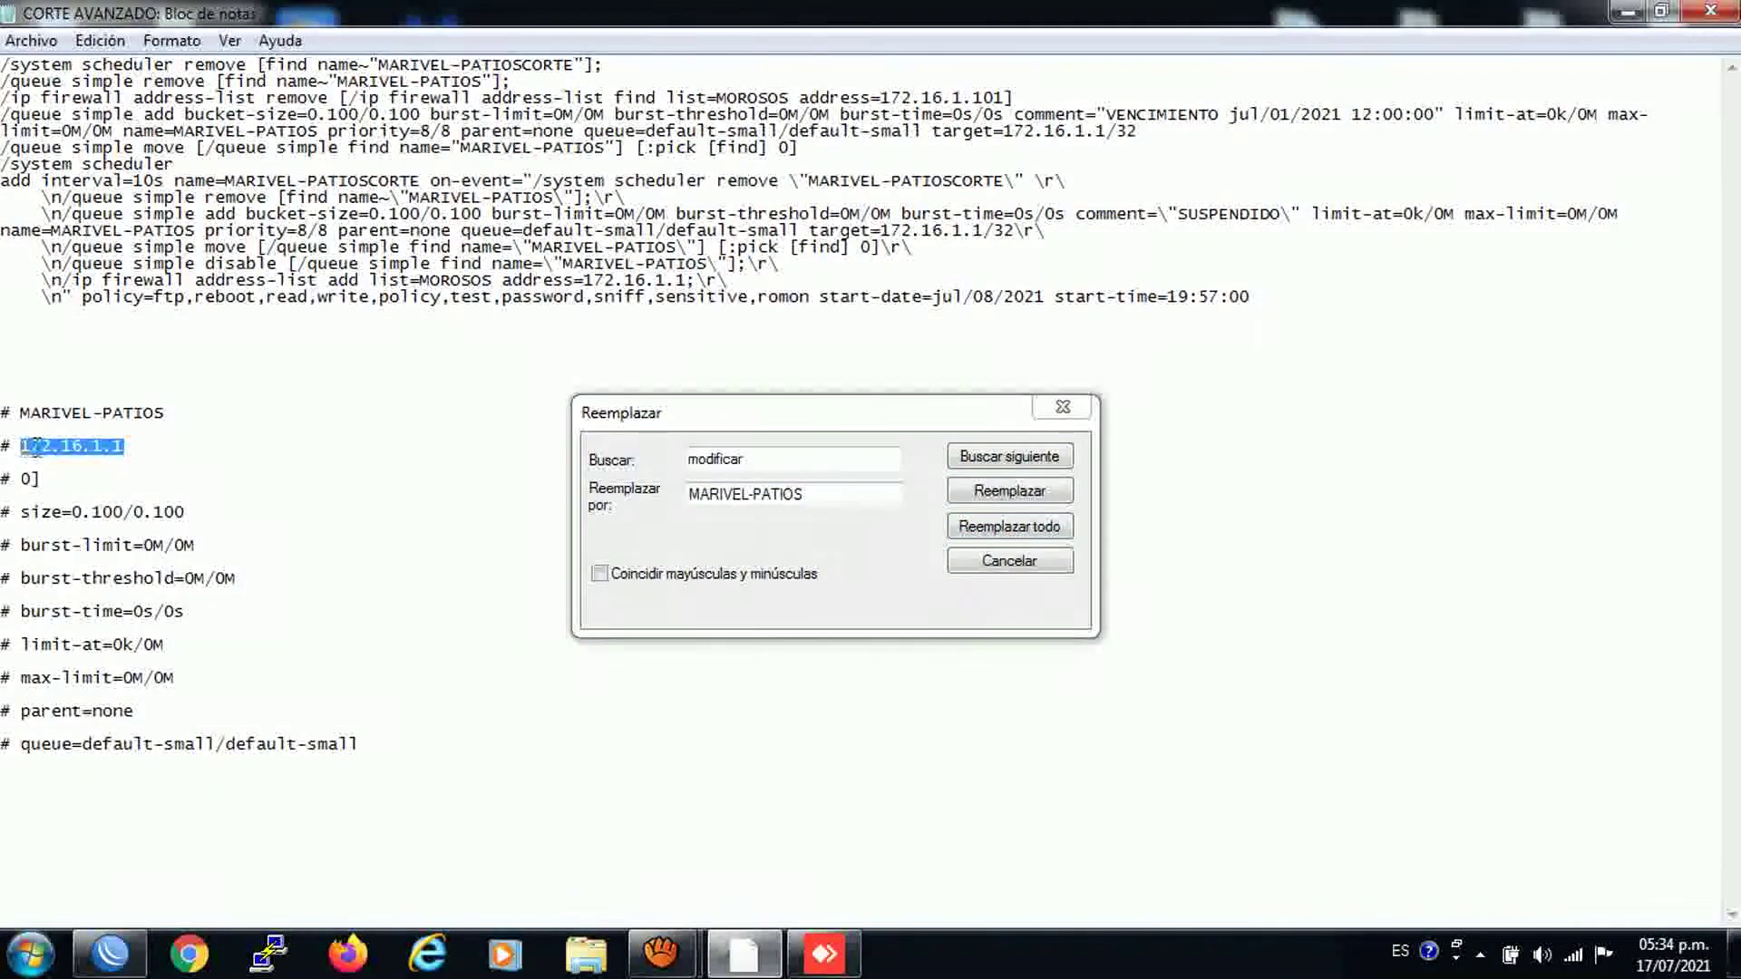
right_click(25, 446)
click(95, 513)
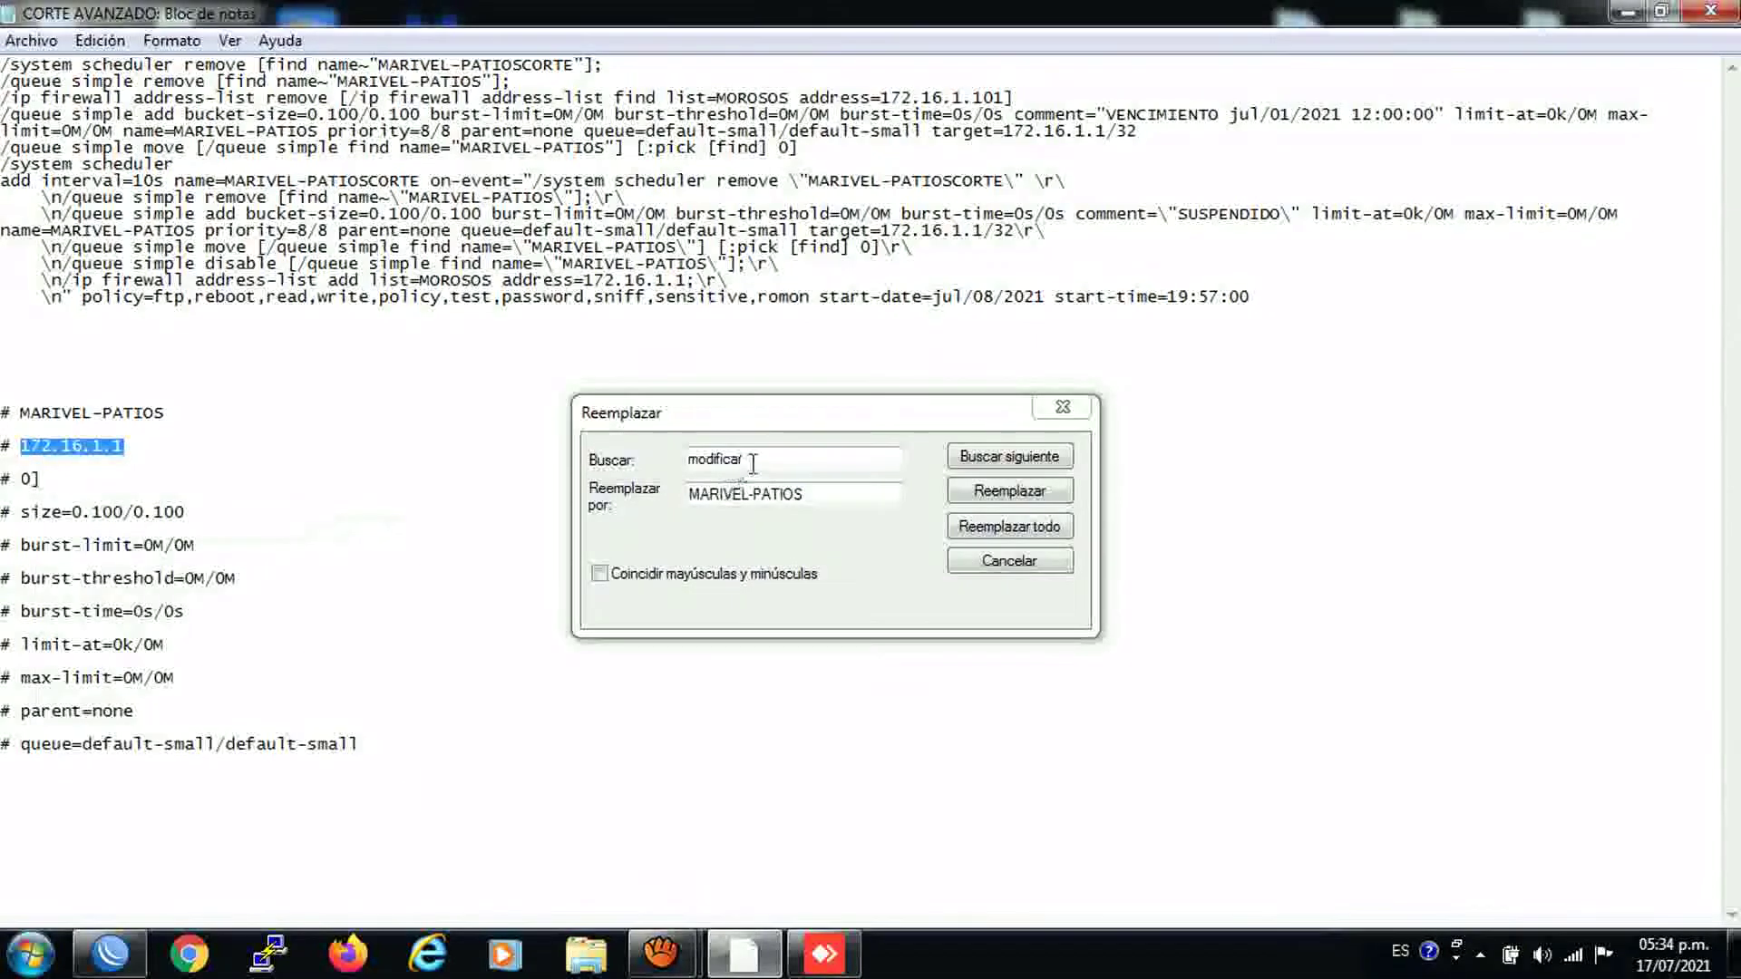
double_click(716, 458)
right_click(712, 461)
click(766, 570)
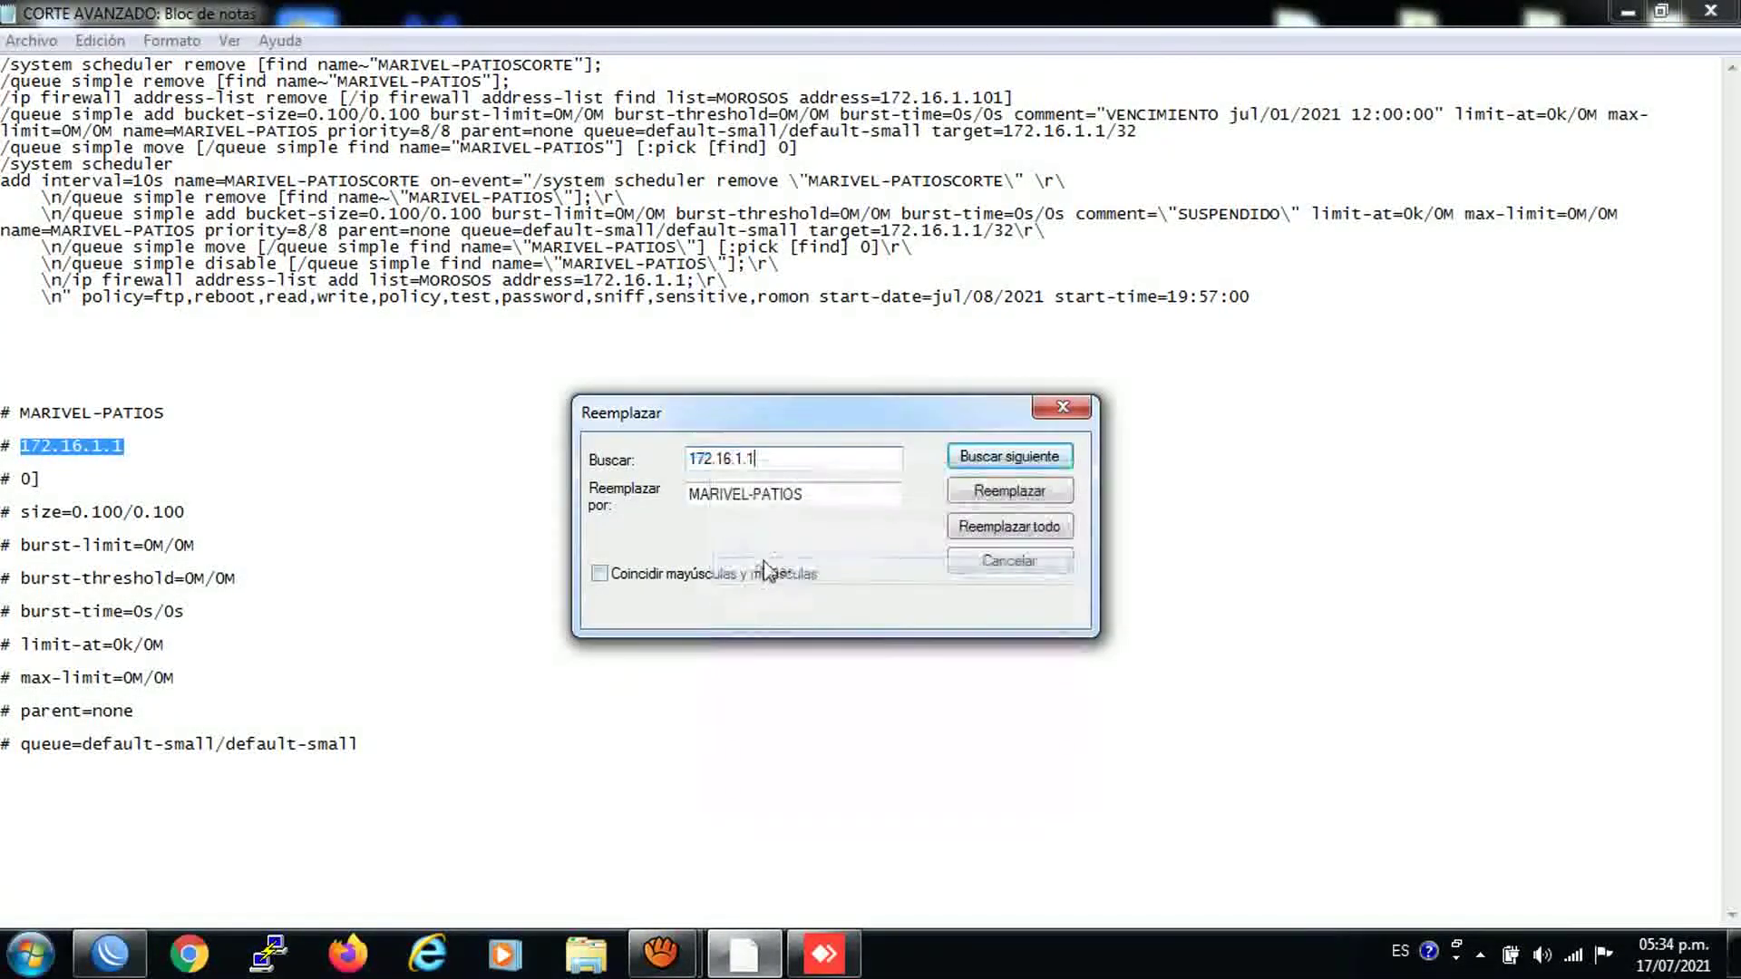
Step: Enter 192.168.1.24 as the replacement text and replace every occurrence of 172.16.1.1 in the script
key(Tab)
text(1)
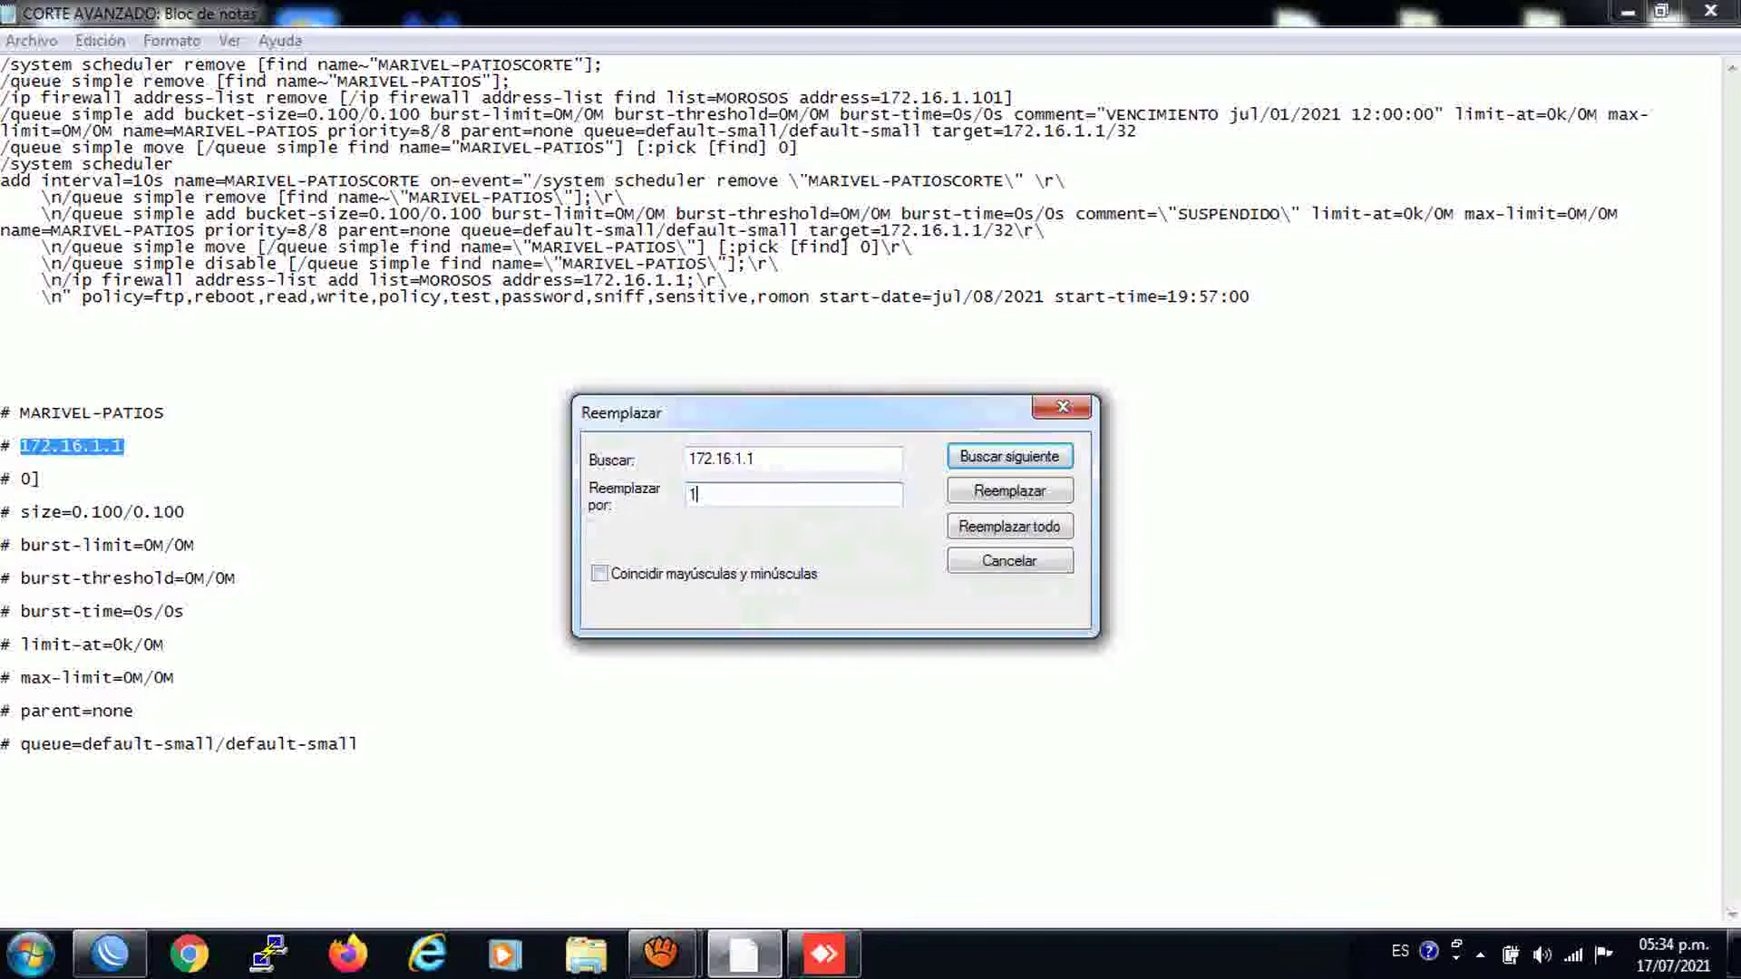
text(92.168.1.24)
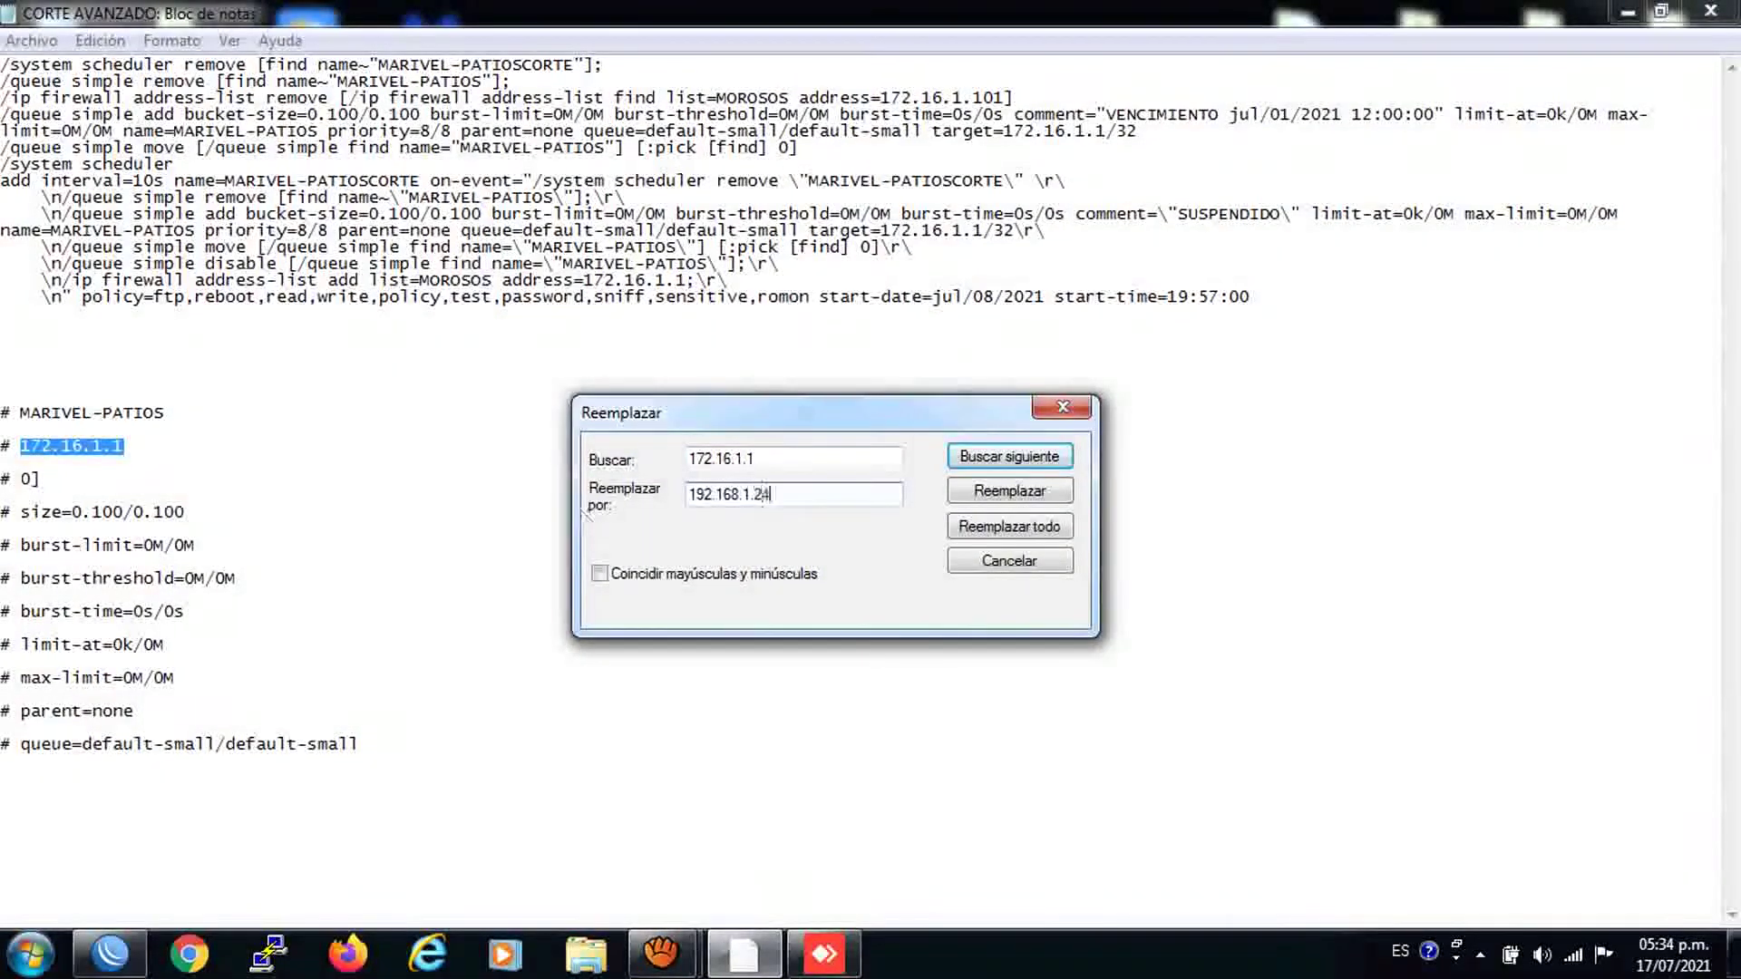
click(967, 528)
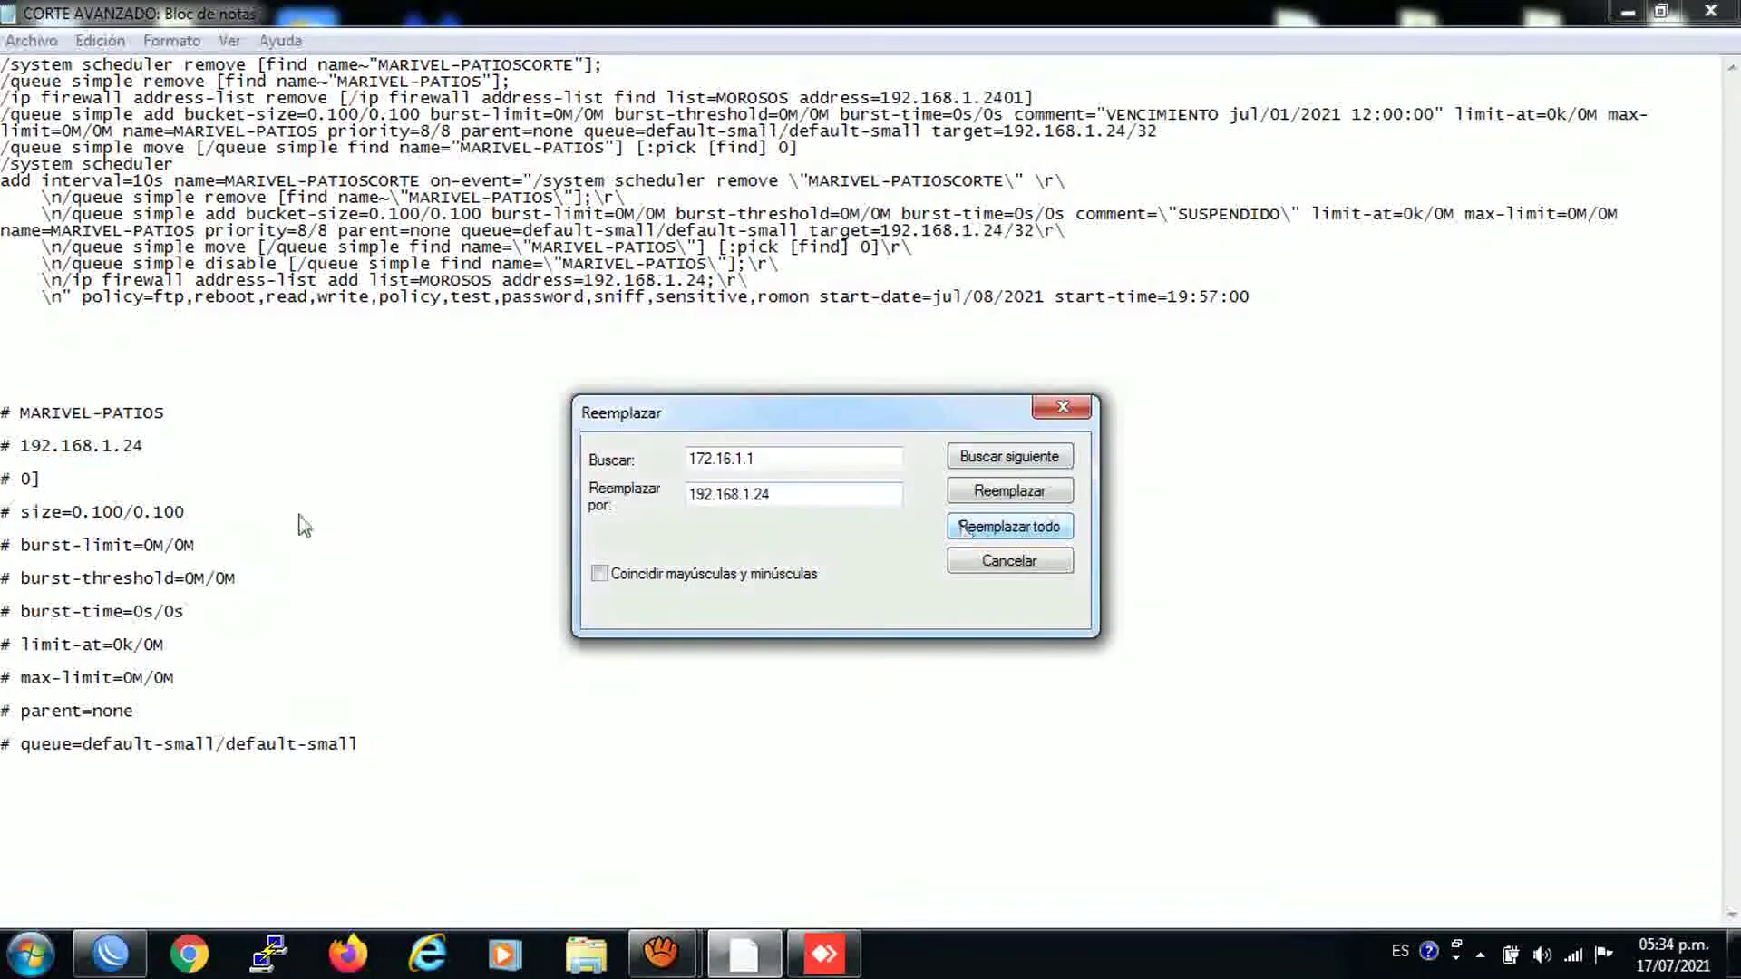
Step: Copy 0] from its parameter line and enter it as both the search text and the replacement text
double_click(29, 478)
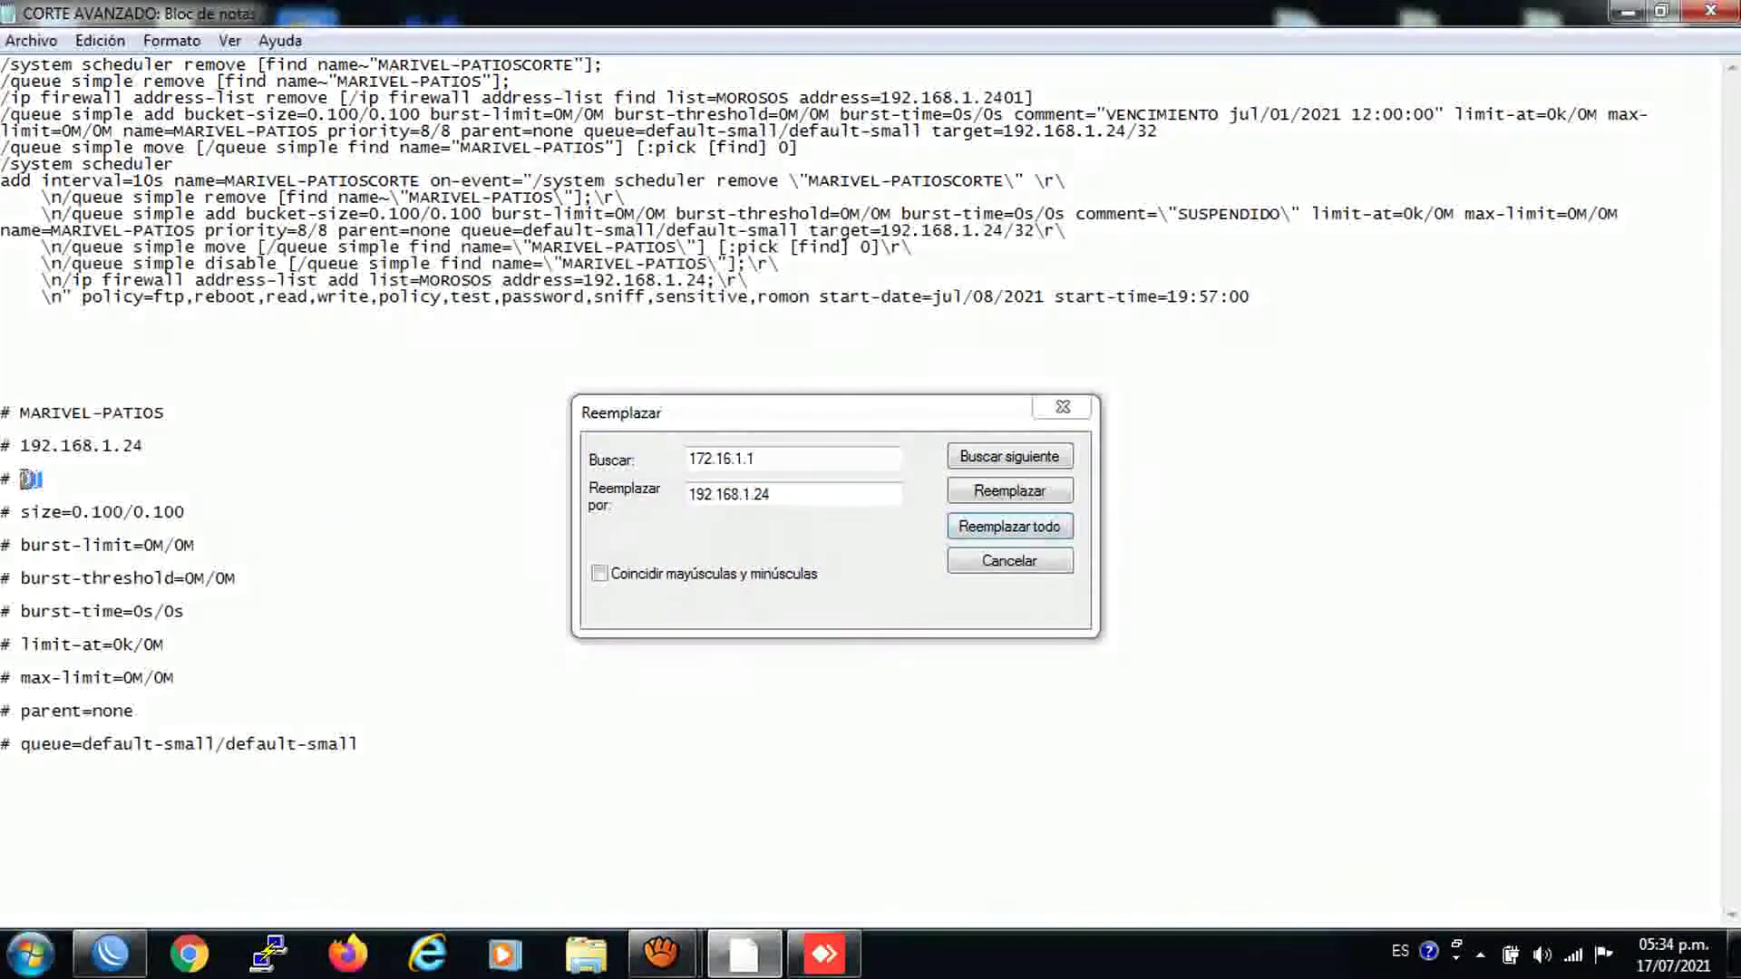
right_click(27, 481)
key(Escape)
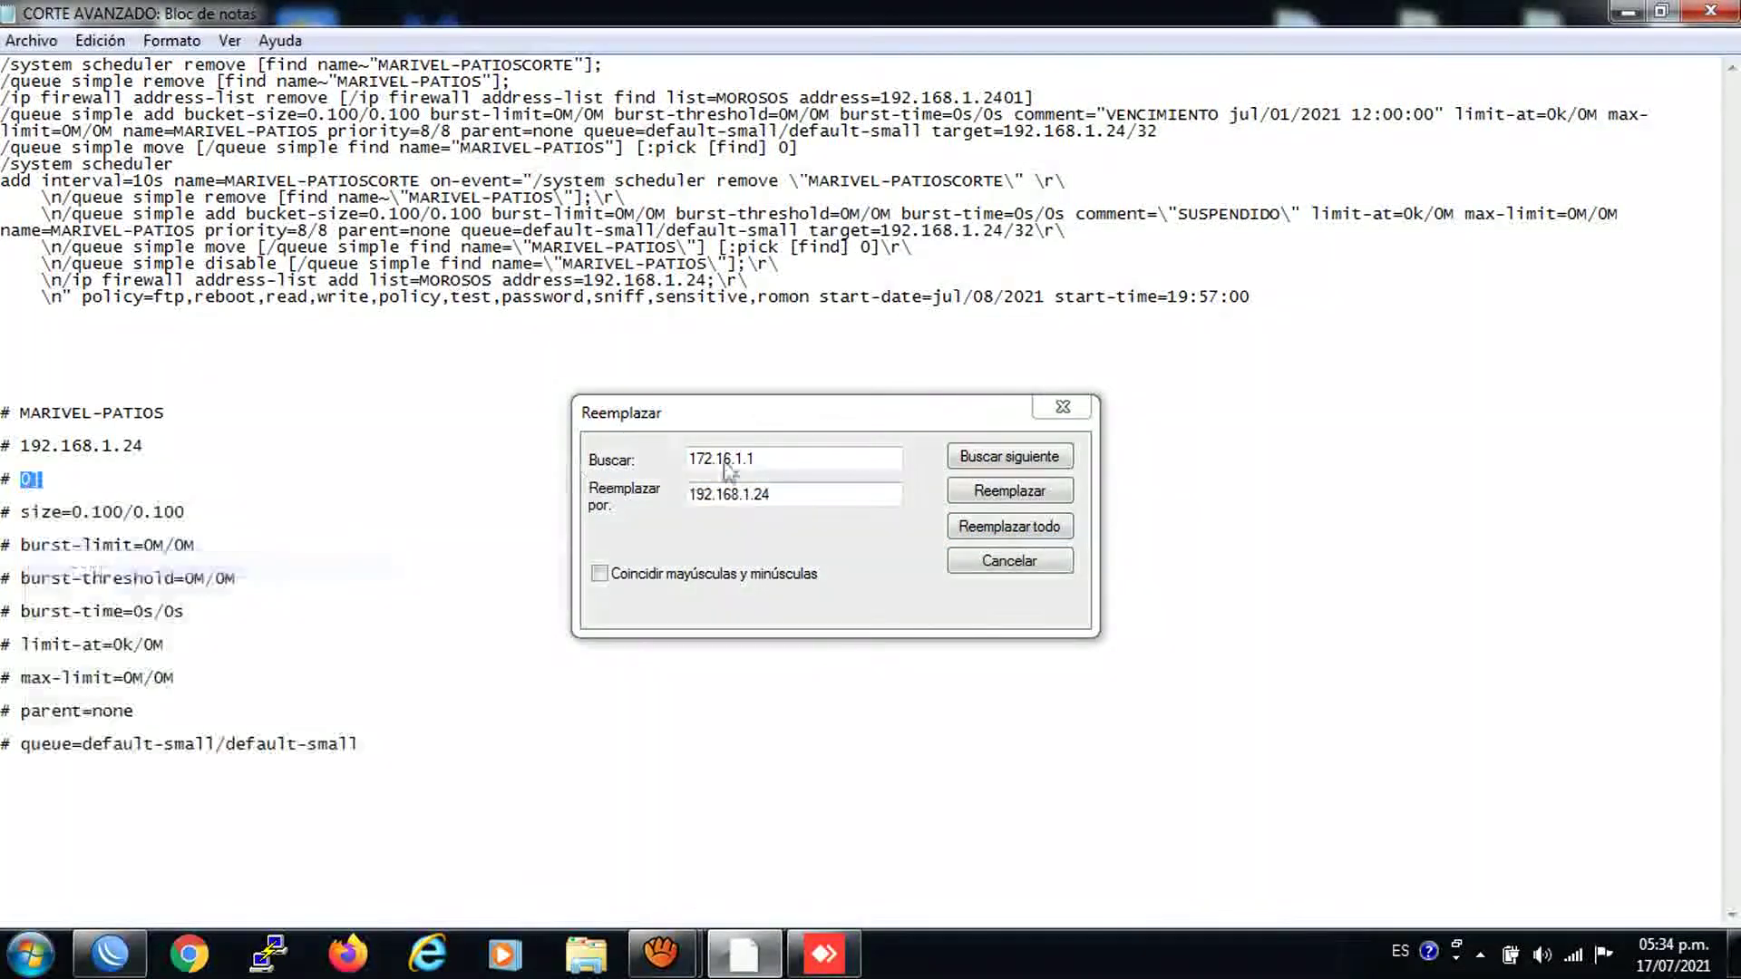
click(710, 460)
right_click(708, 464)
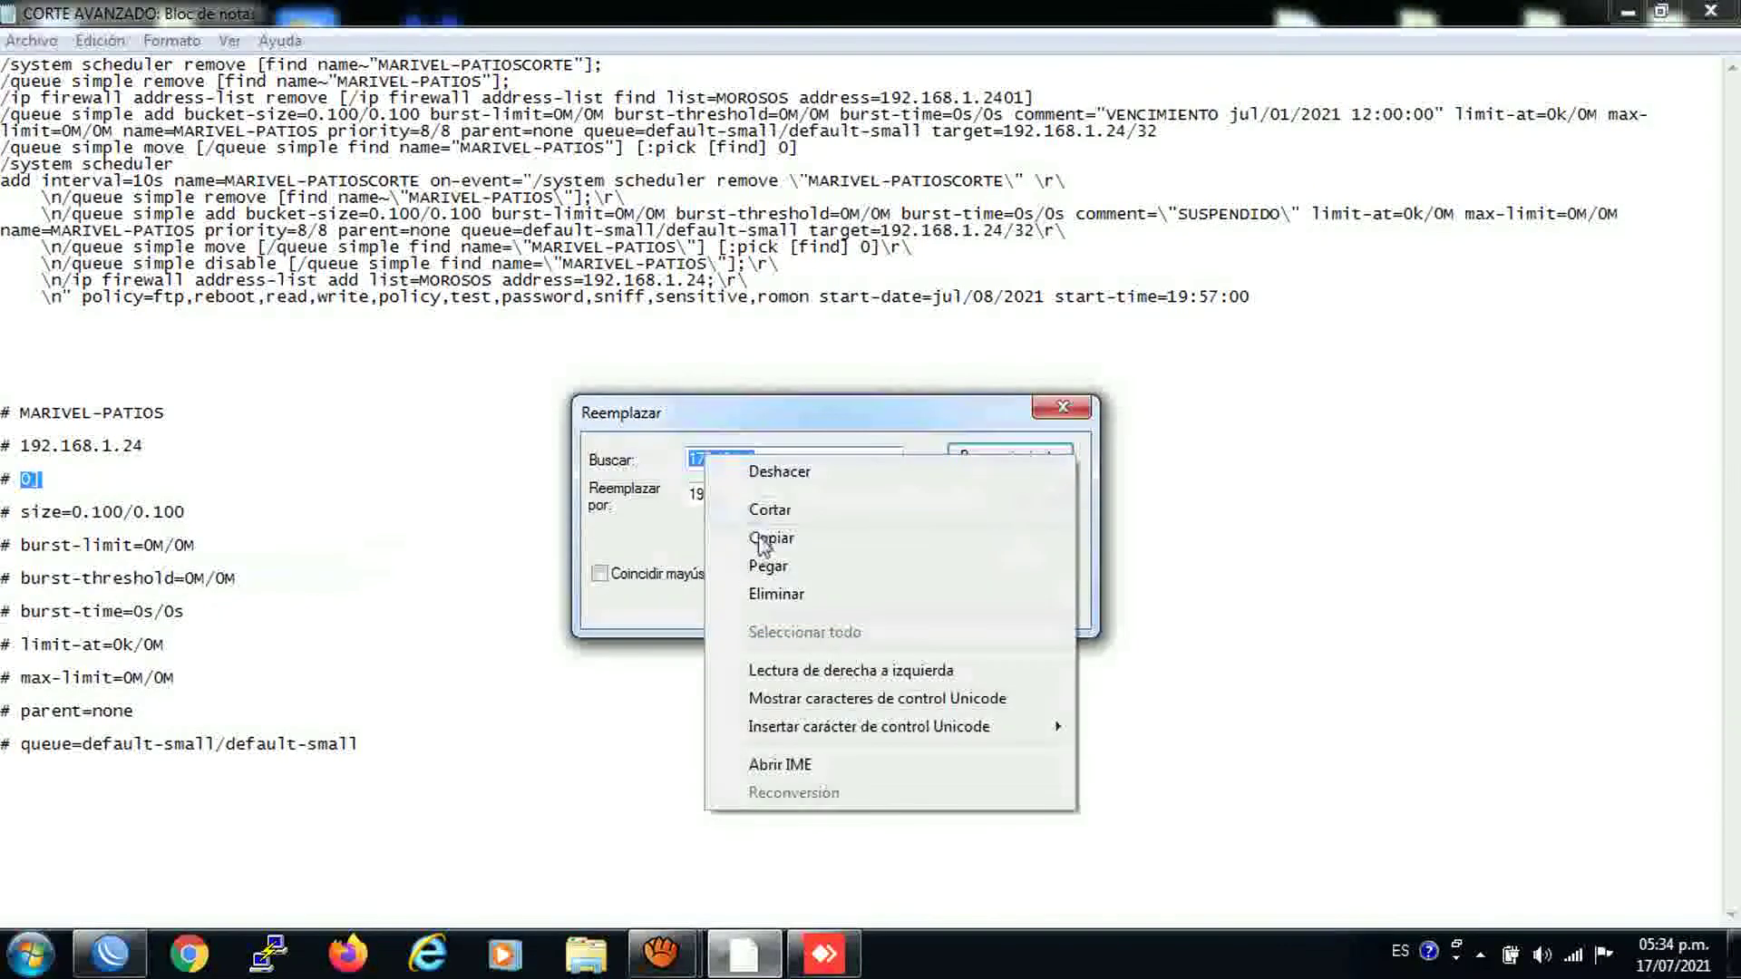
click(766, 575)
double_click(699, 493)
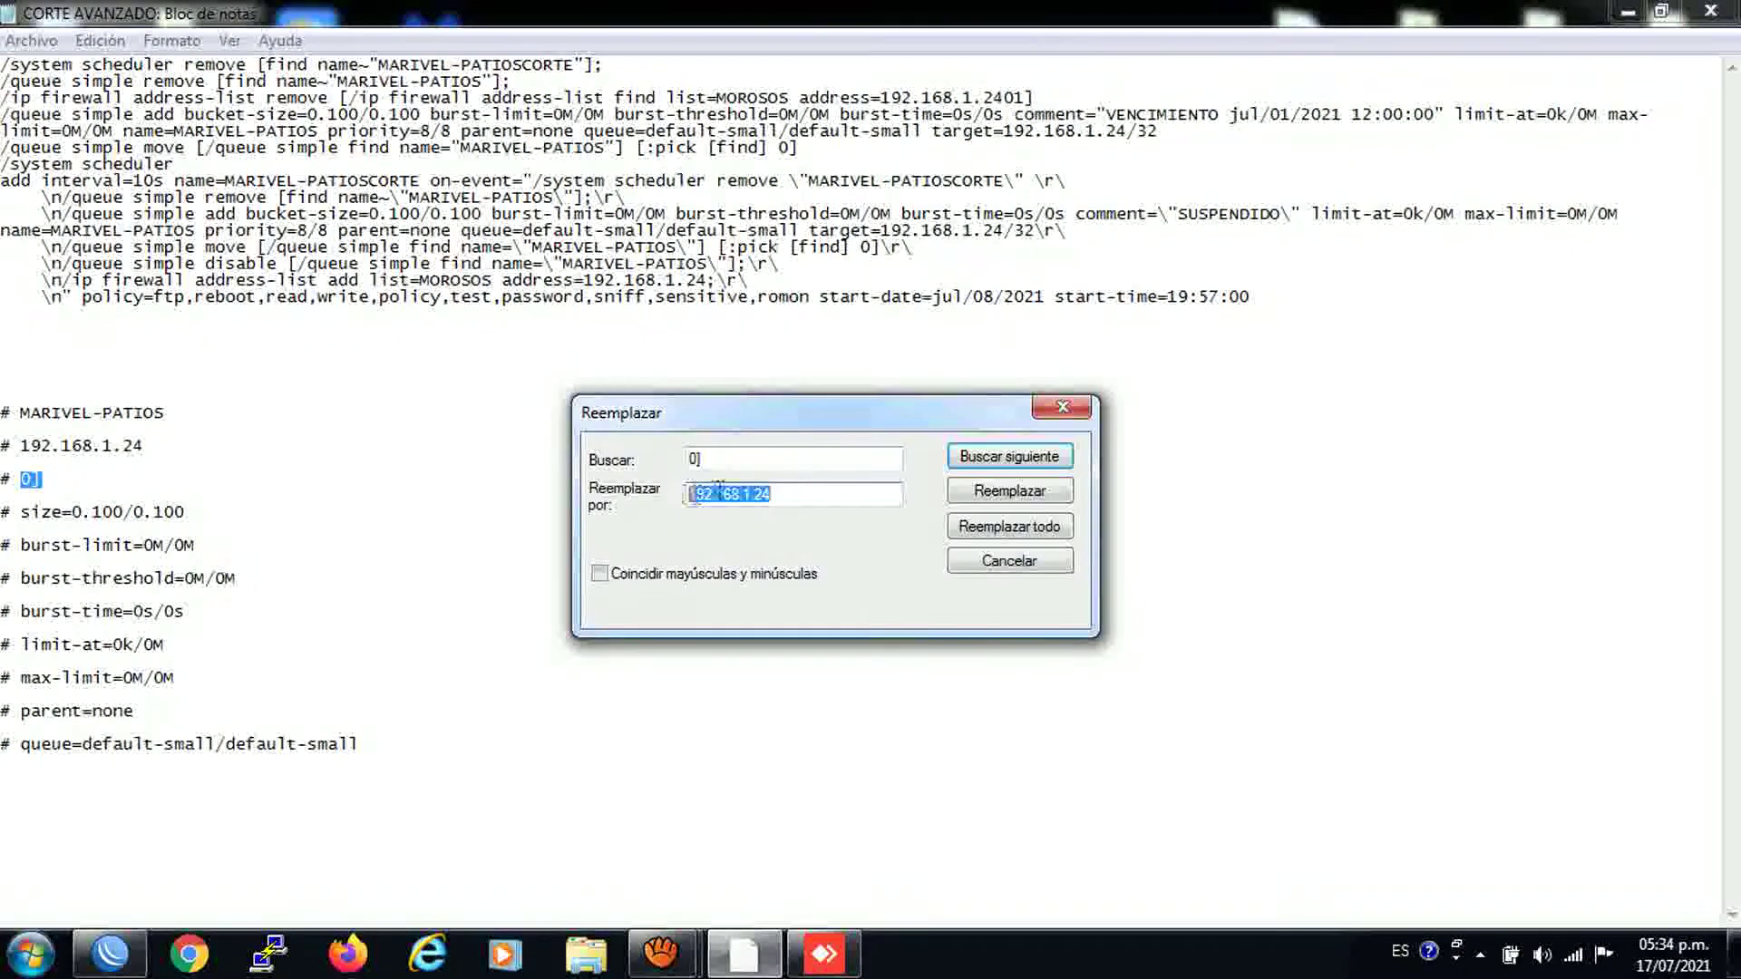
right_click(717, 491)
click(774, 601)
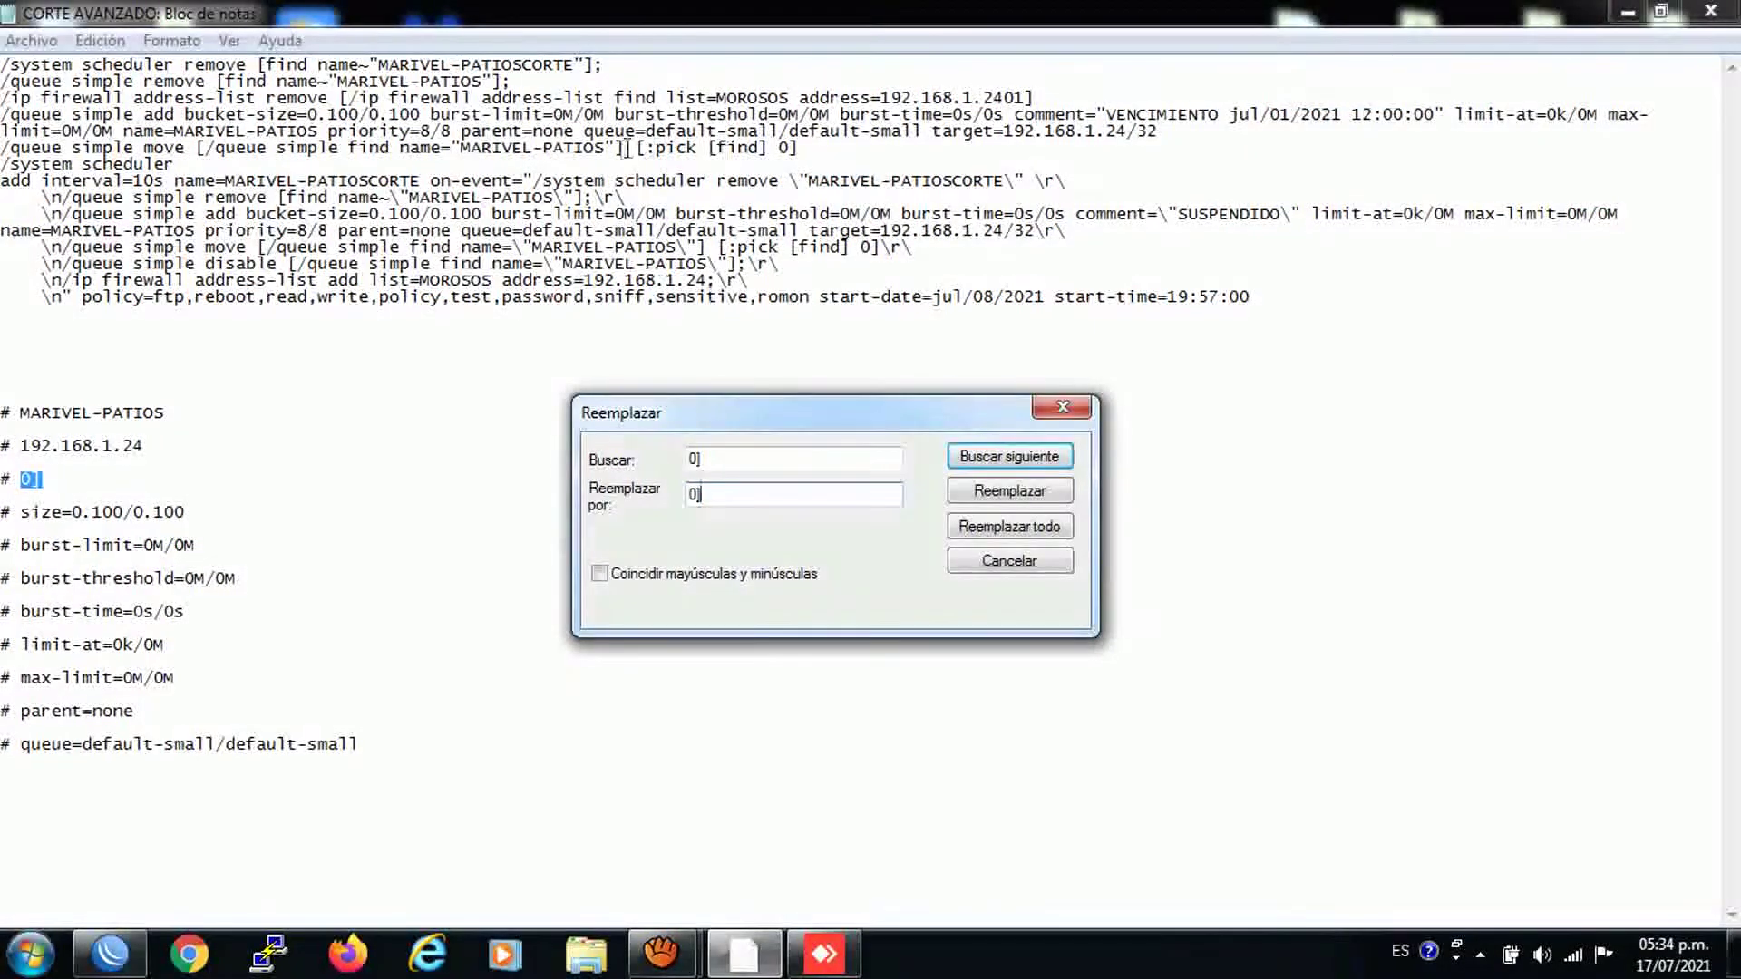
Step: Check the client's queue number in the AnyDesk session's queue list and replace every 0] in CORTE AVANZADO with 5]
click(823, 952)
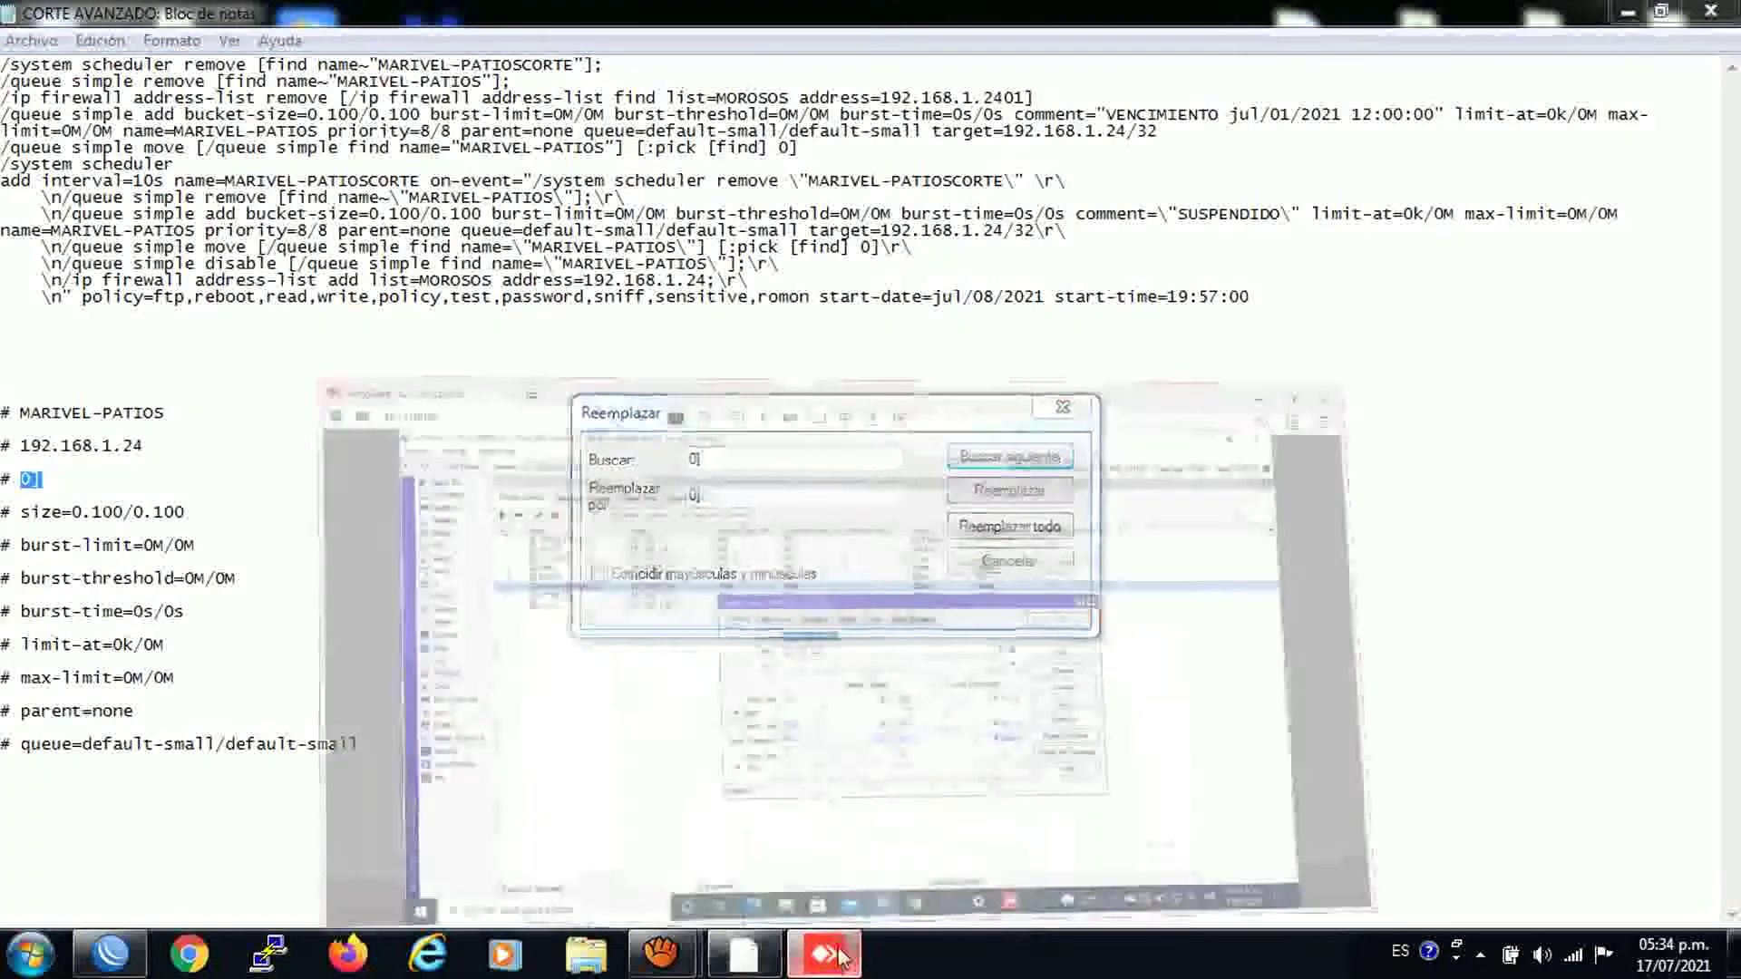
click(1282, 387)
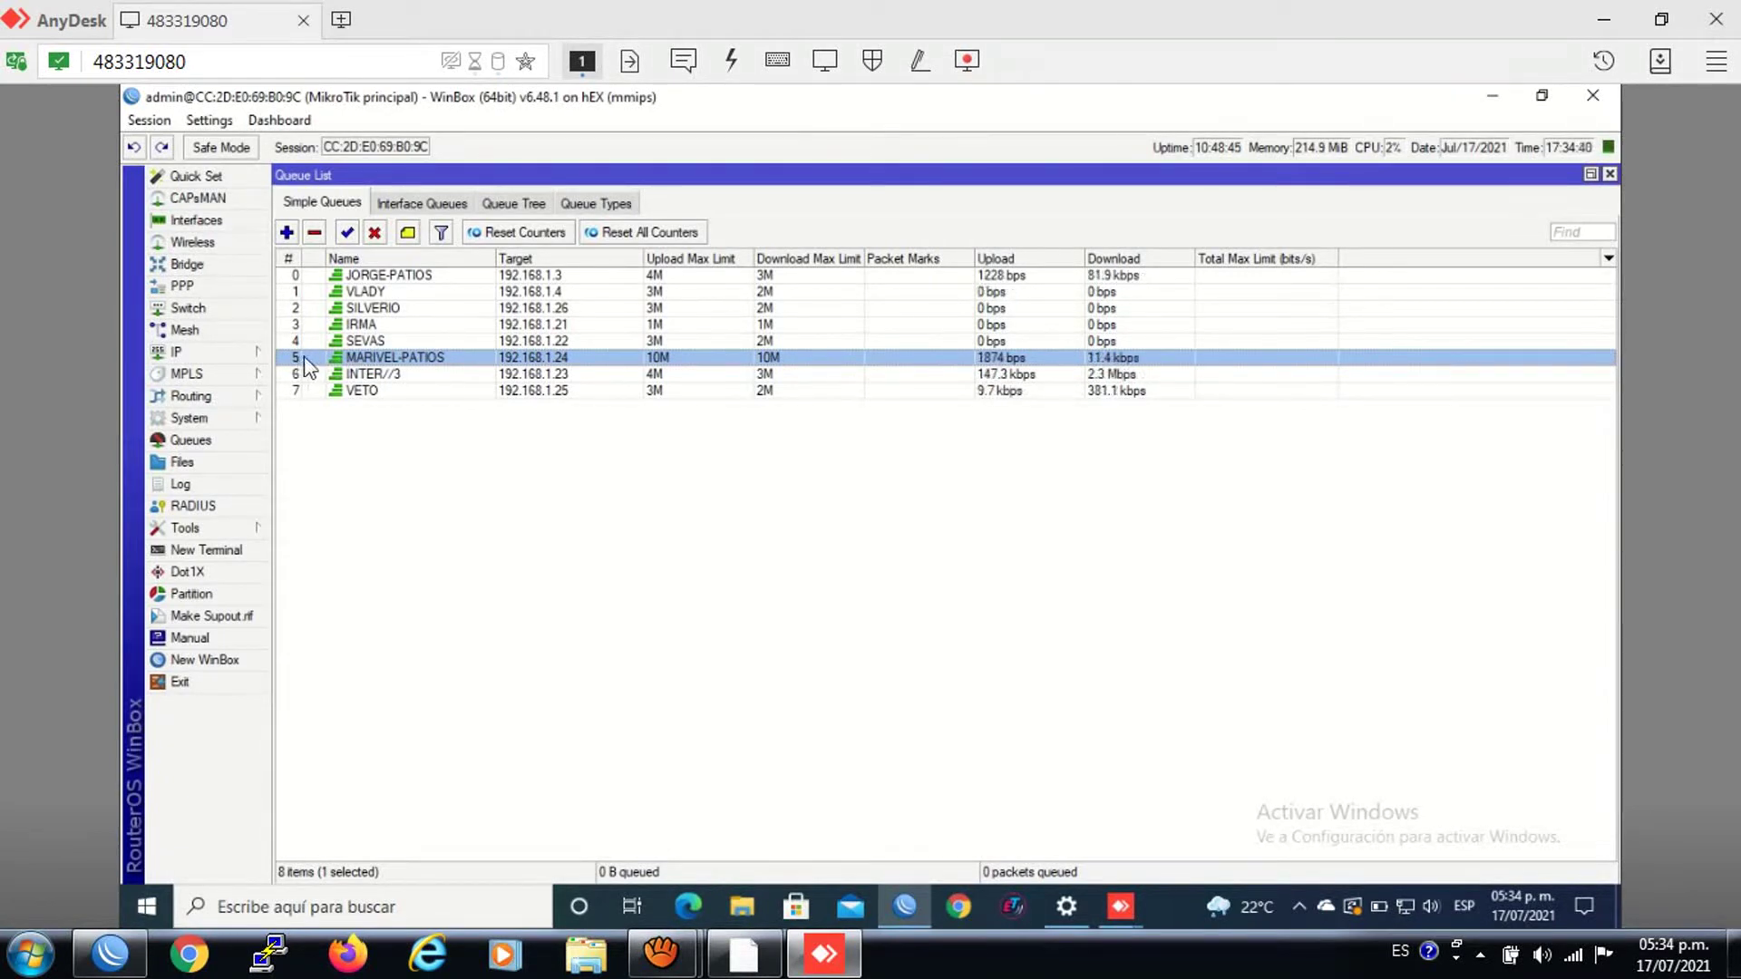
click(743, 954)
click(698, 494)
key(BackSpace)
text(5)
click(1009, 526)
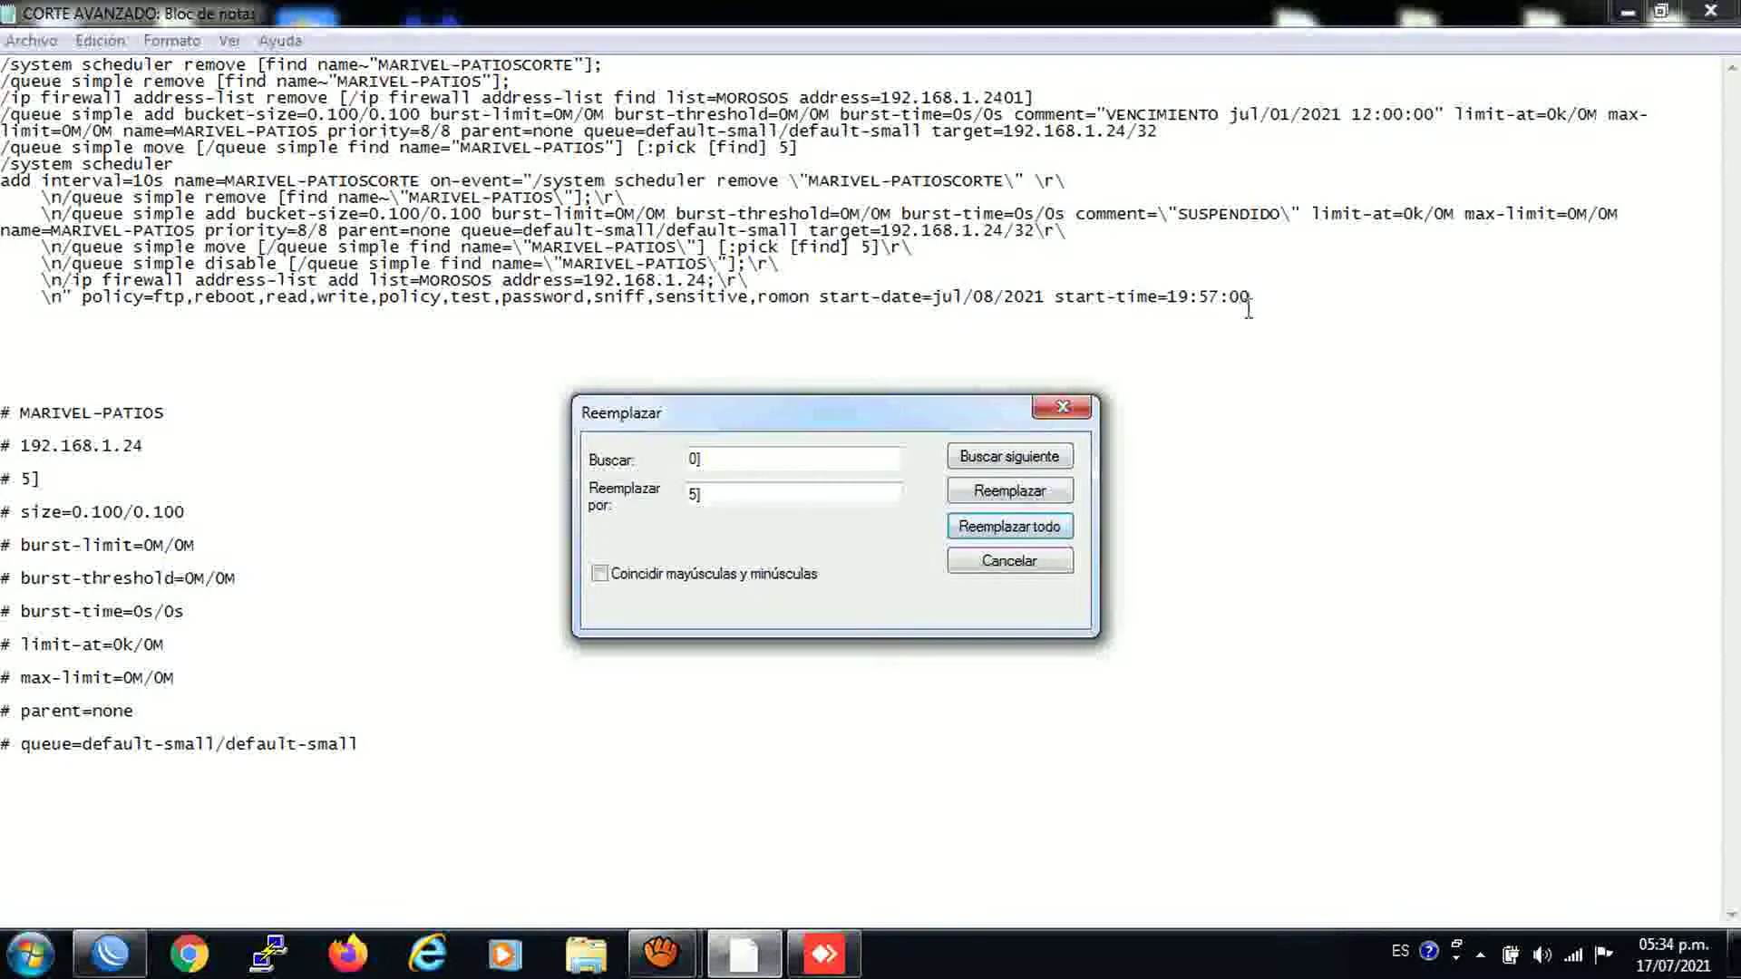
Step: Set the scheduler's start-date to jul/17/2021 and its start-time to 17:57:00 in the script's policy line
click(992, 301)
key(BackSpace)
key(BackSpace)
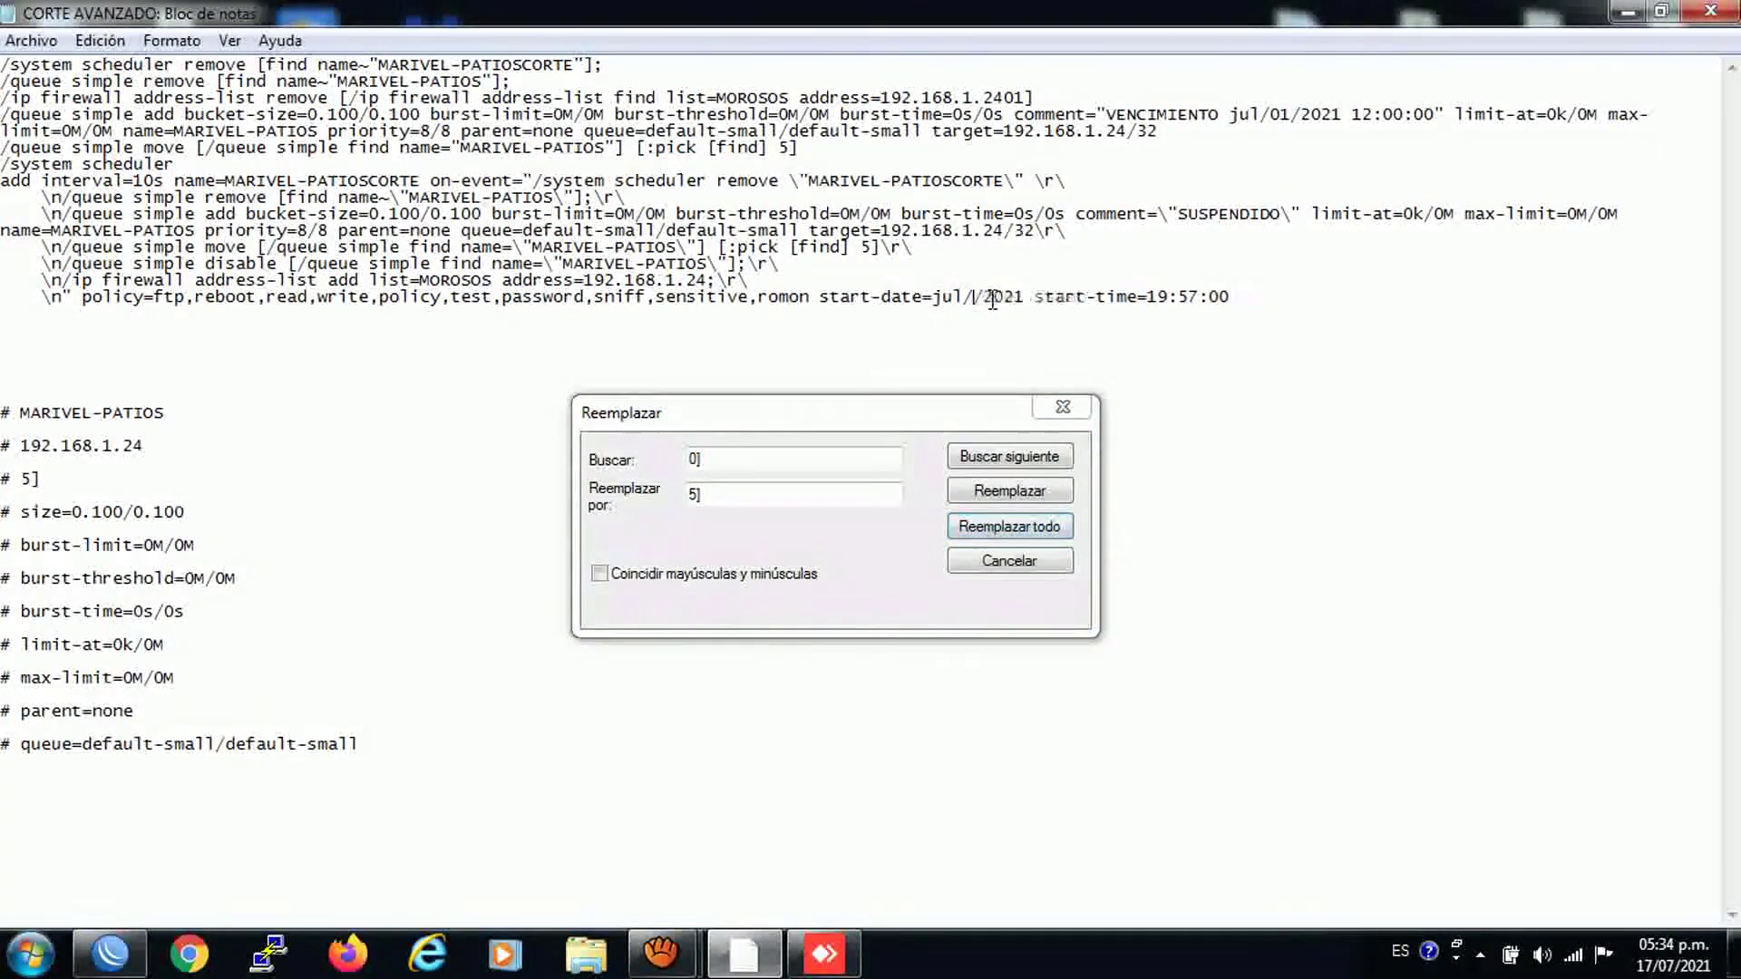
text(17)
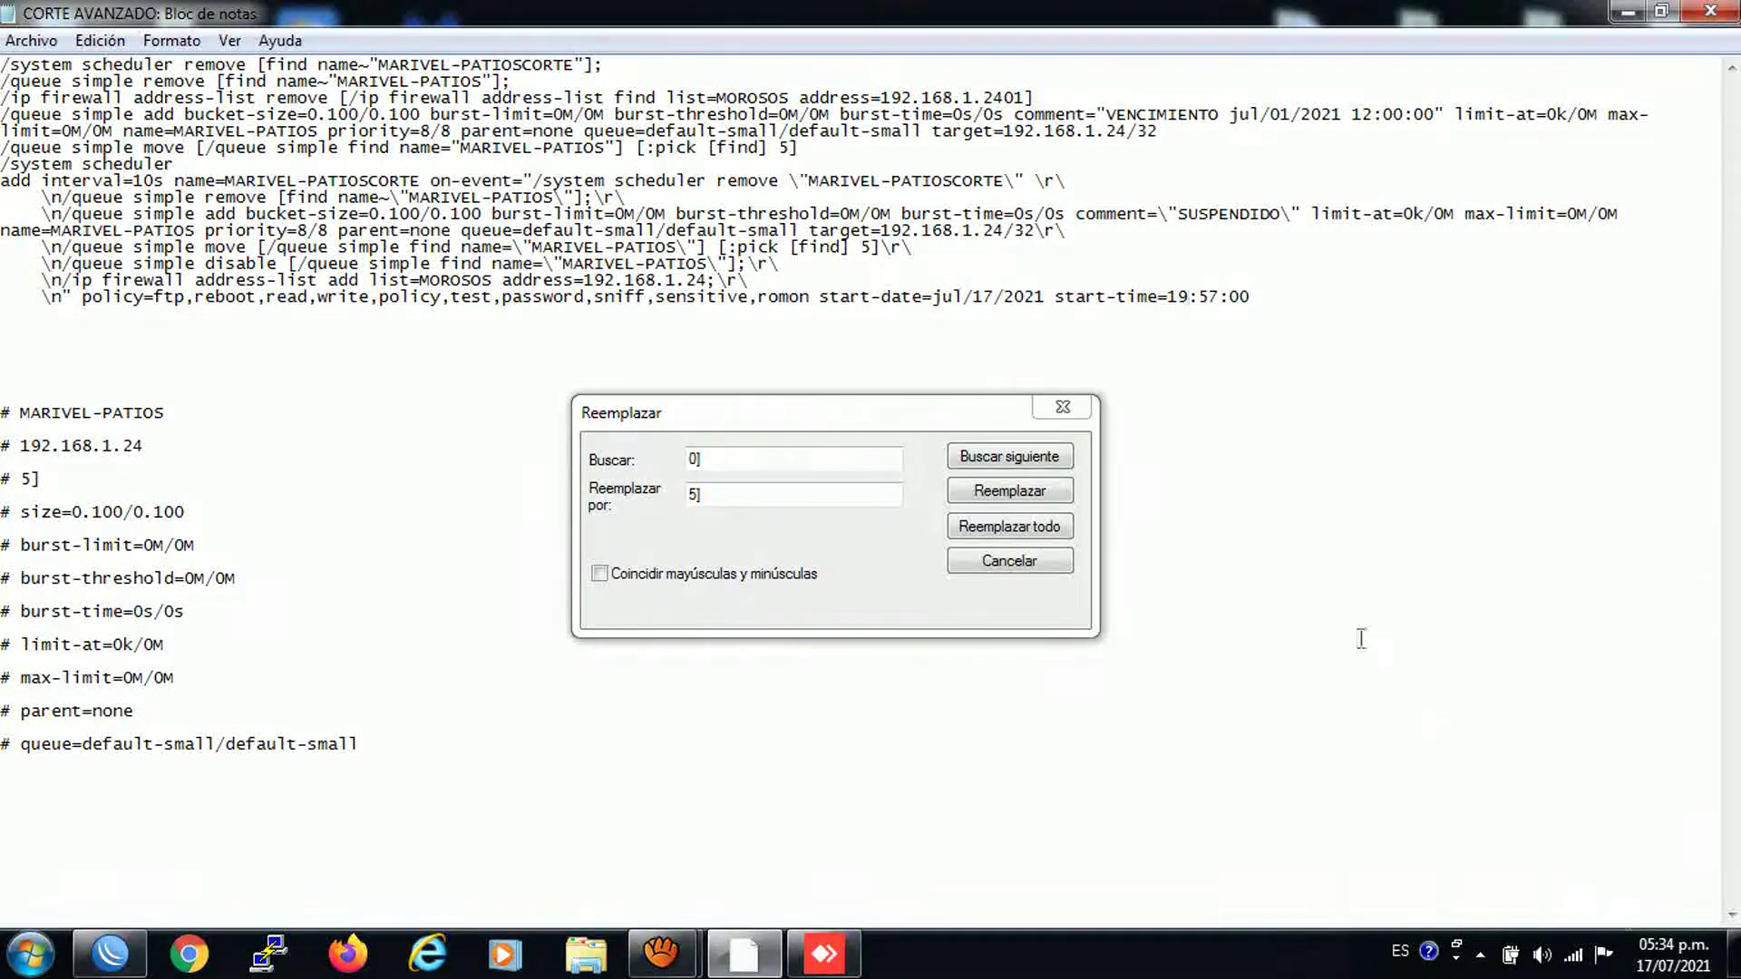
text(7)
Step: Change the VENCIMIENTO comment's date to jul/17/2021 in the first queue simple add line
click(1292, 121)
text(7)
key(Left)
key(Left)
key(BackSpace)
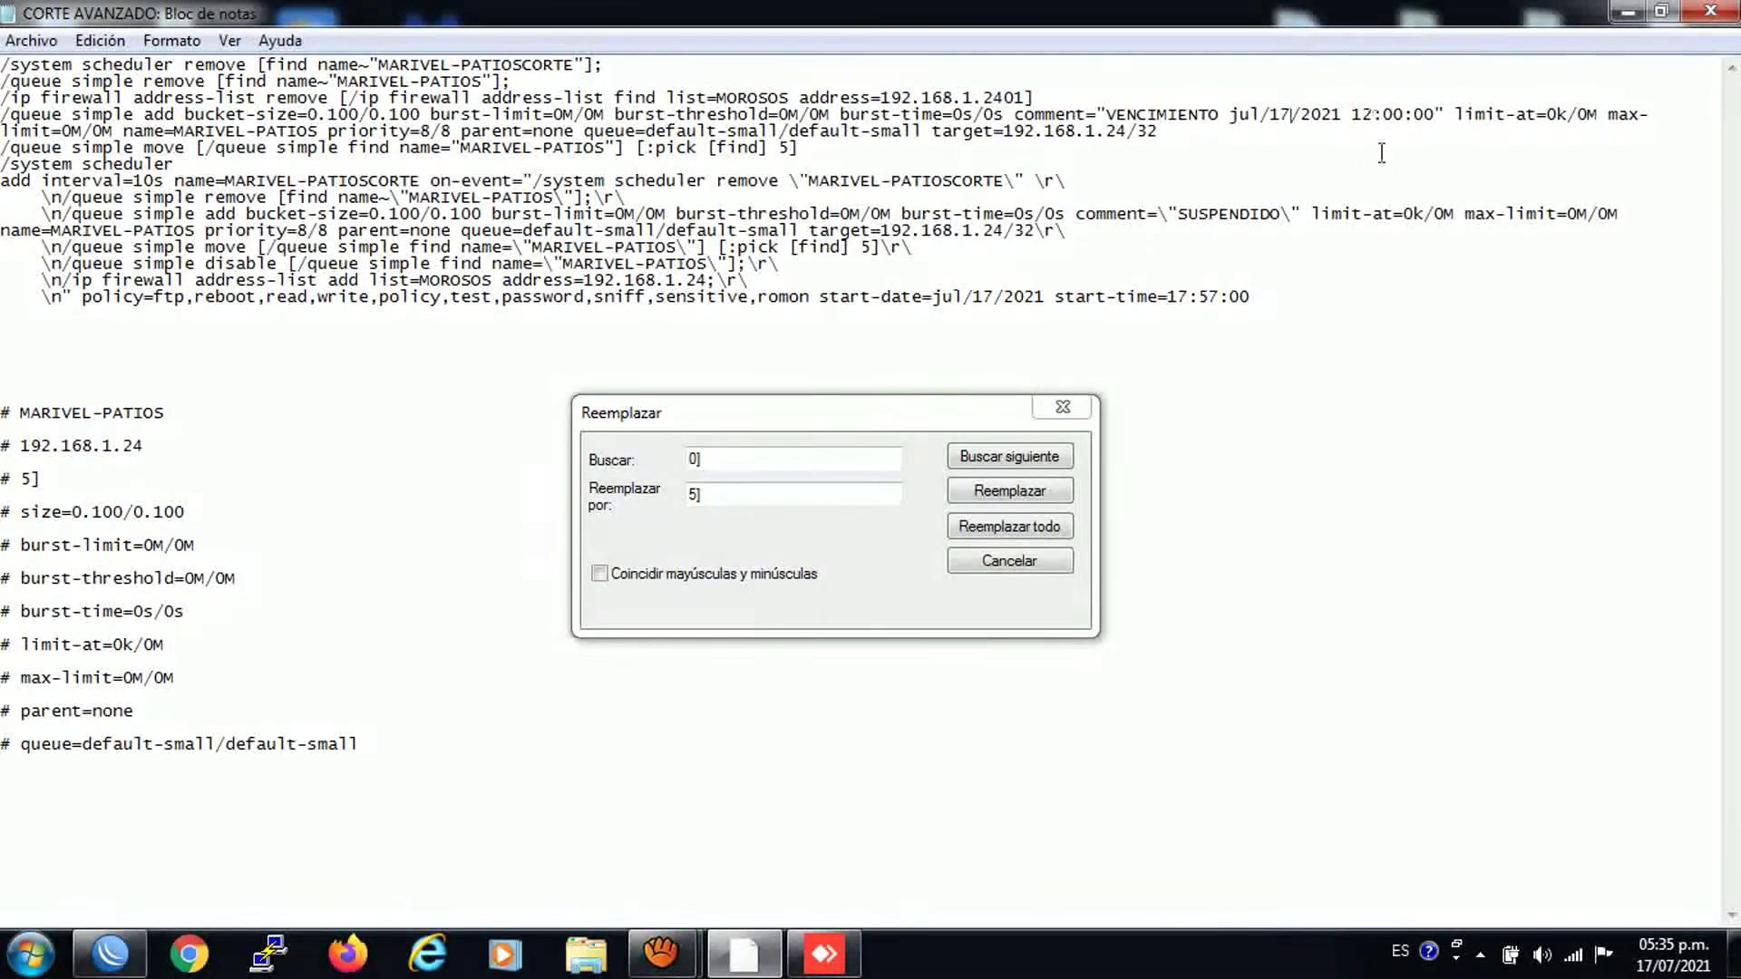
Step: Copy the whole adapted script block, switch to the AnyDesk WinBox session and paste it as a new system script's source
drag(1287, 300, 3, 66)
right_click(76, 125)
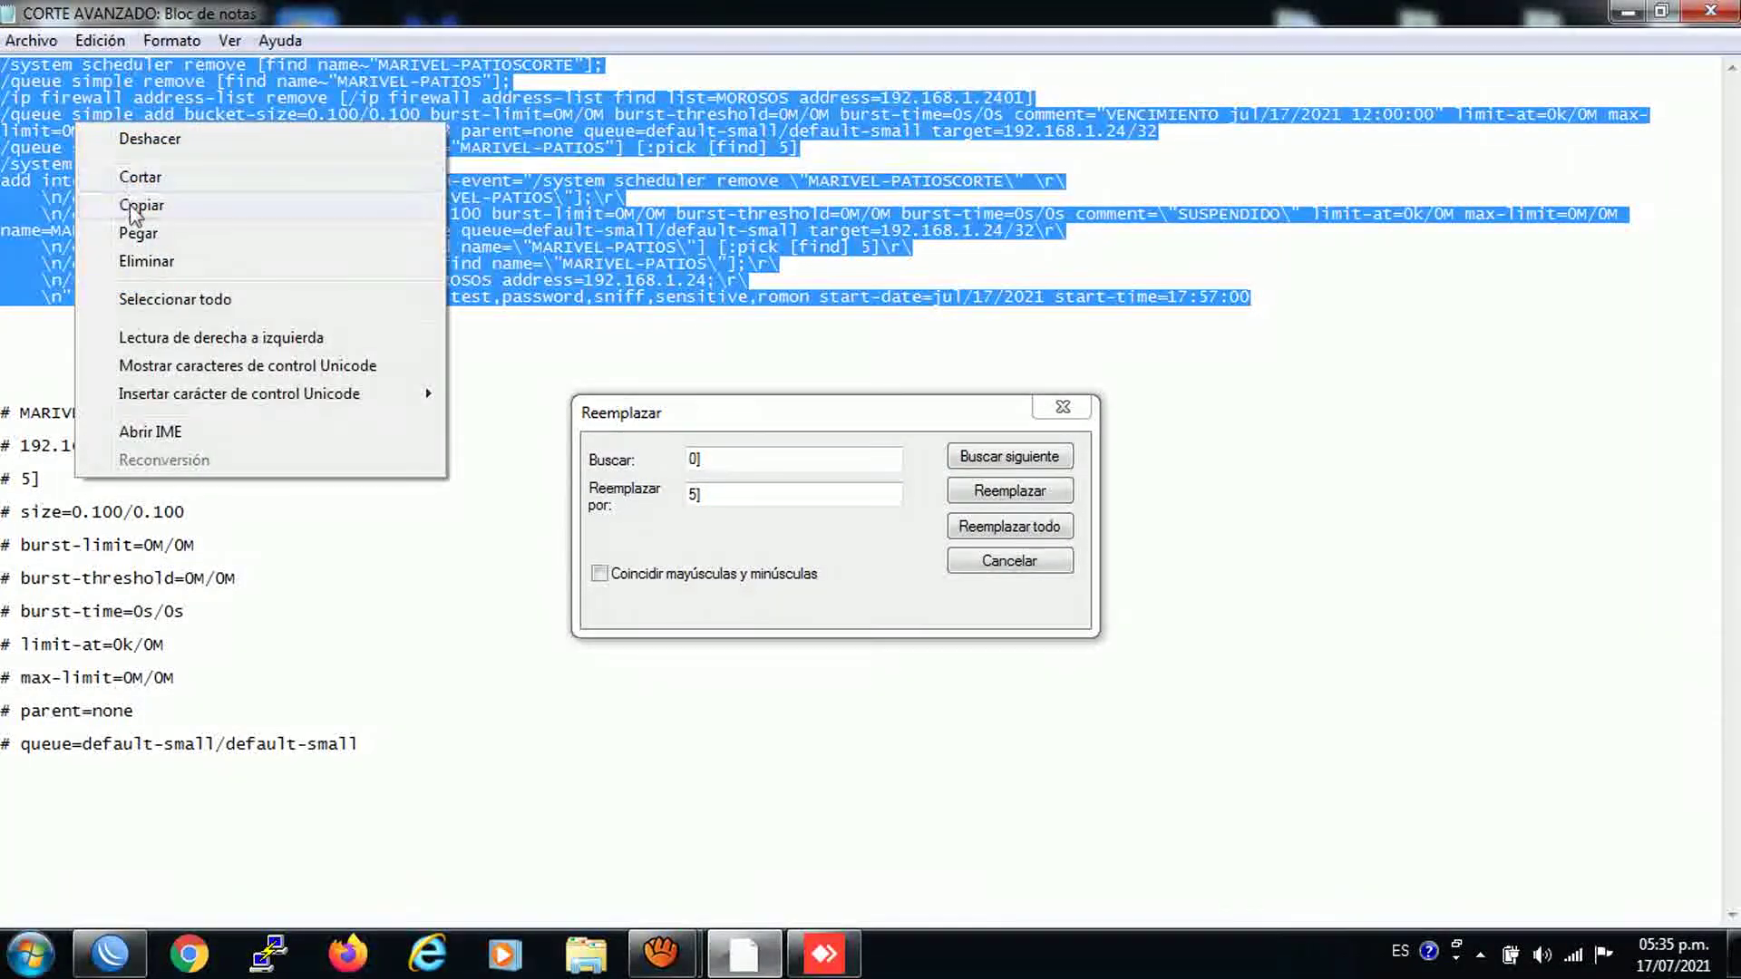
click(140, 205)
click(824, 953)
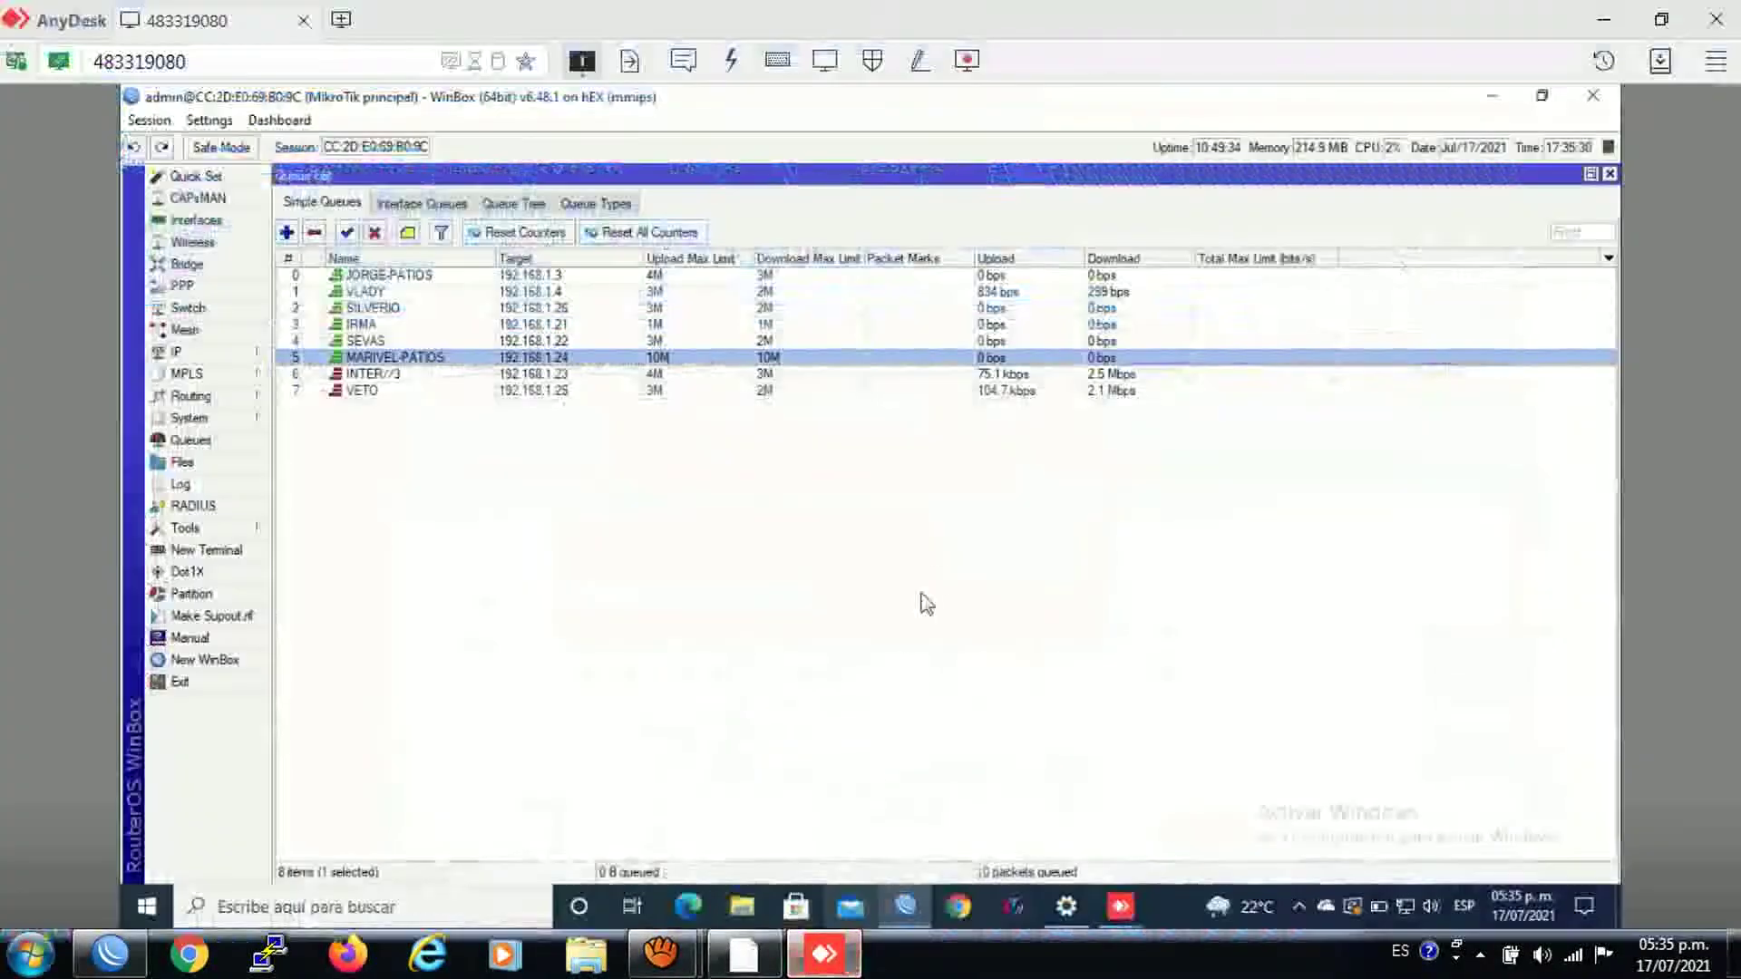
click(190, 418)
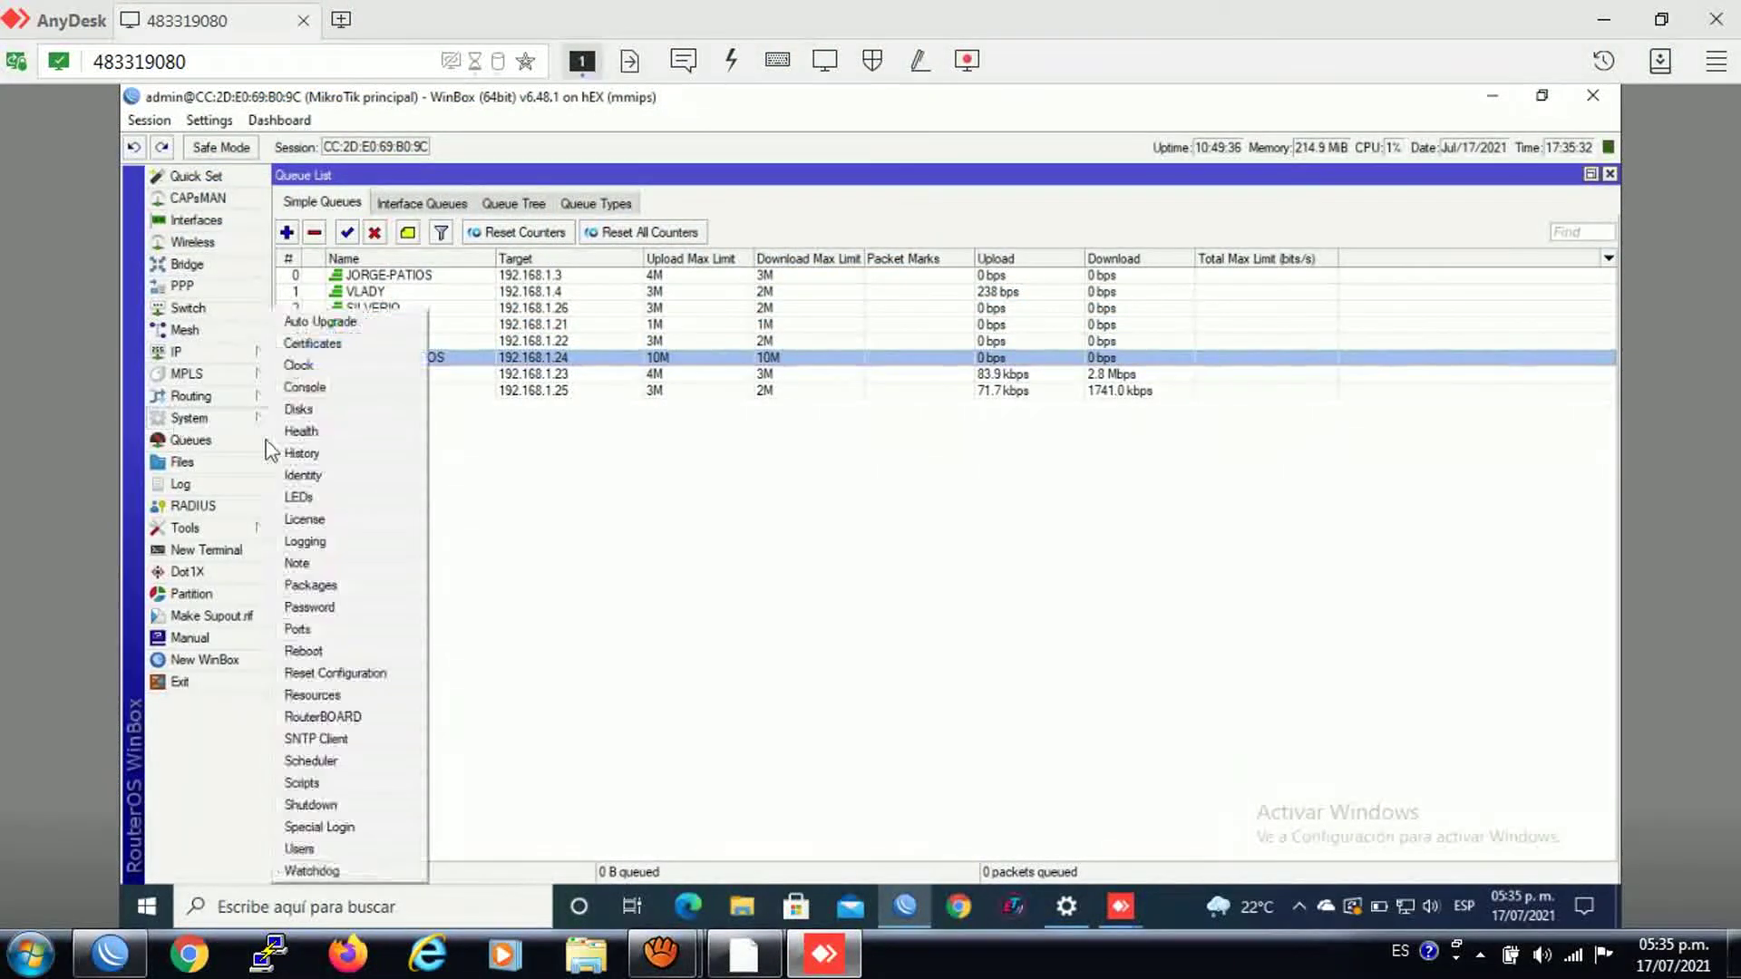
click(324, 780)
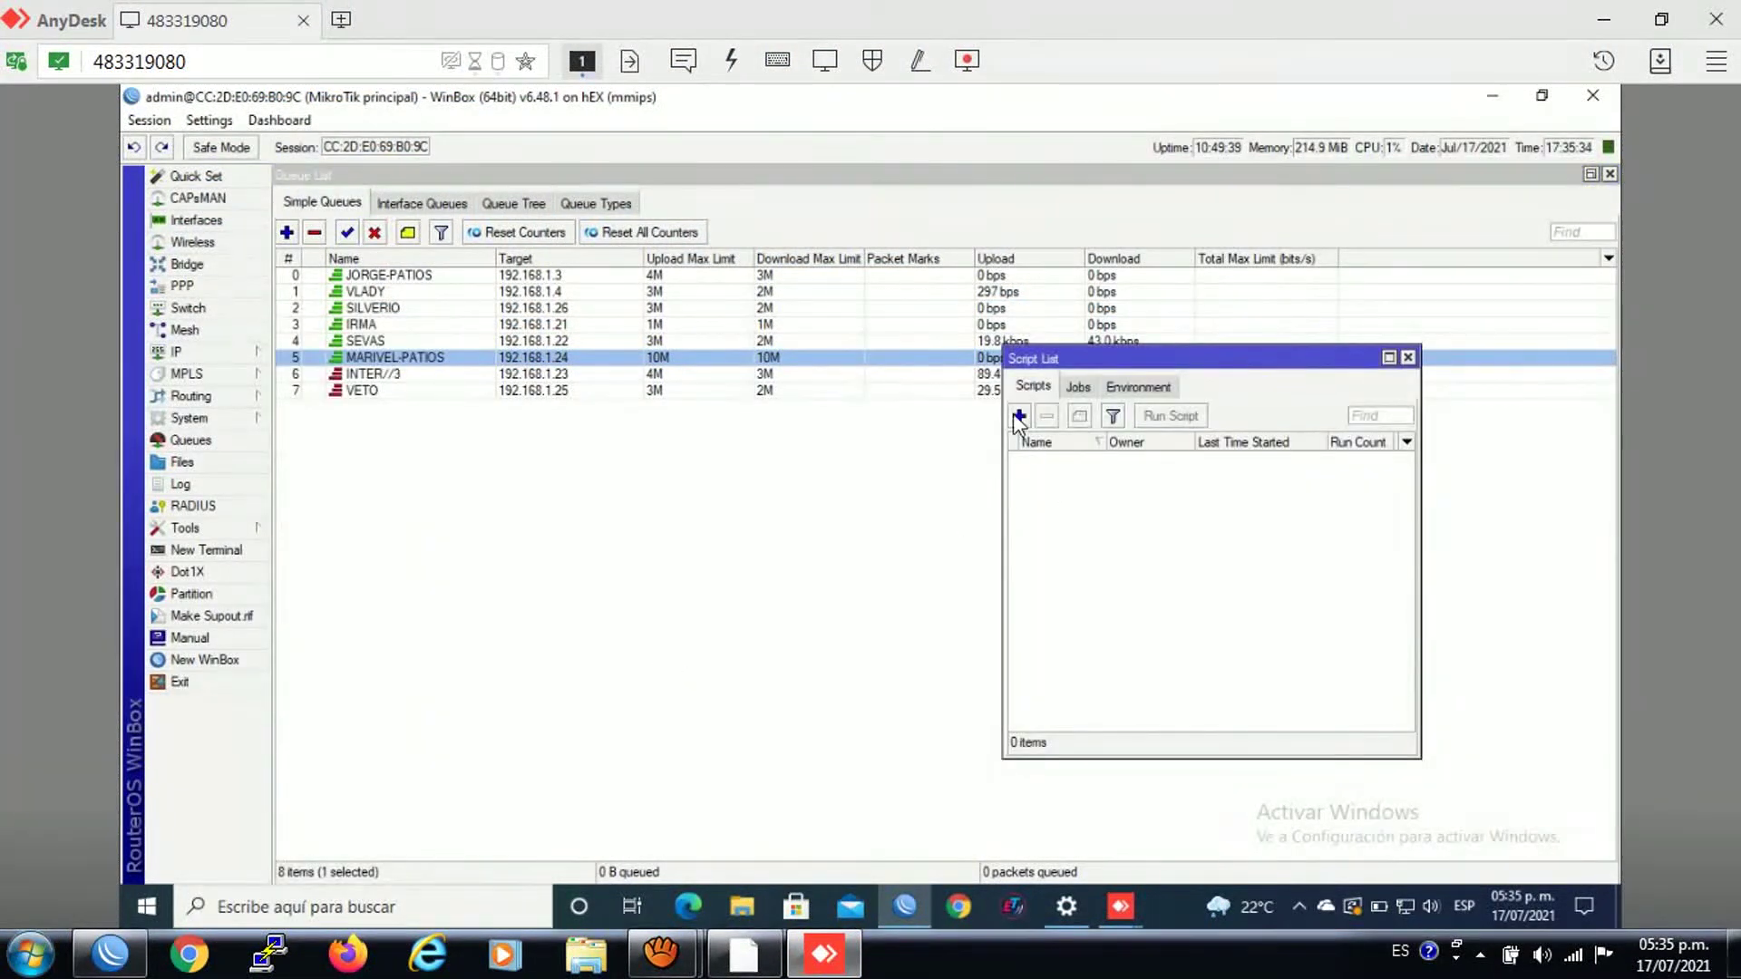
click(1018, 418)
right_click(440, 546)
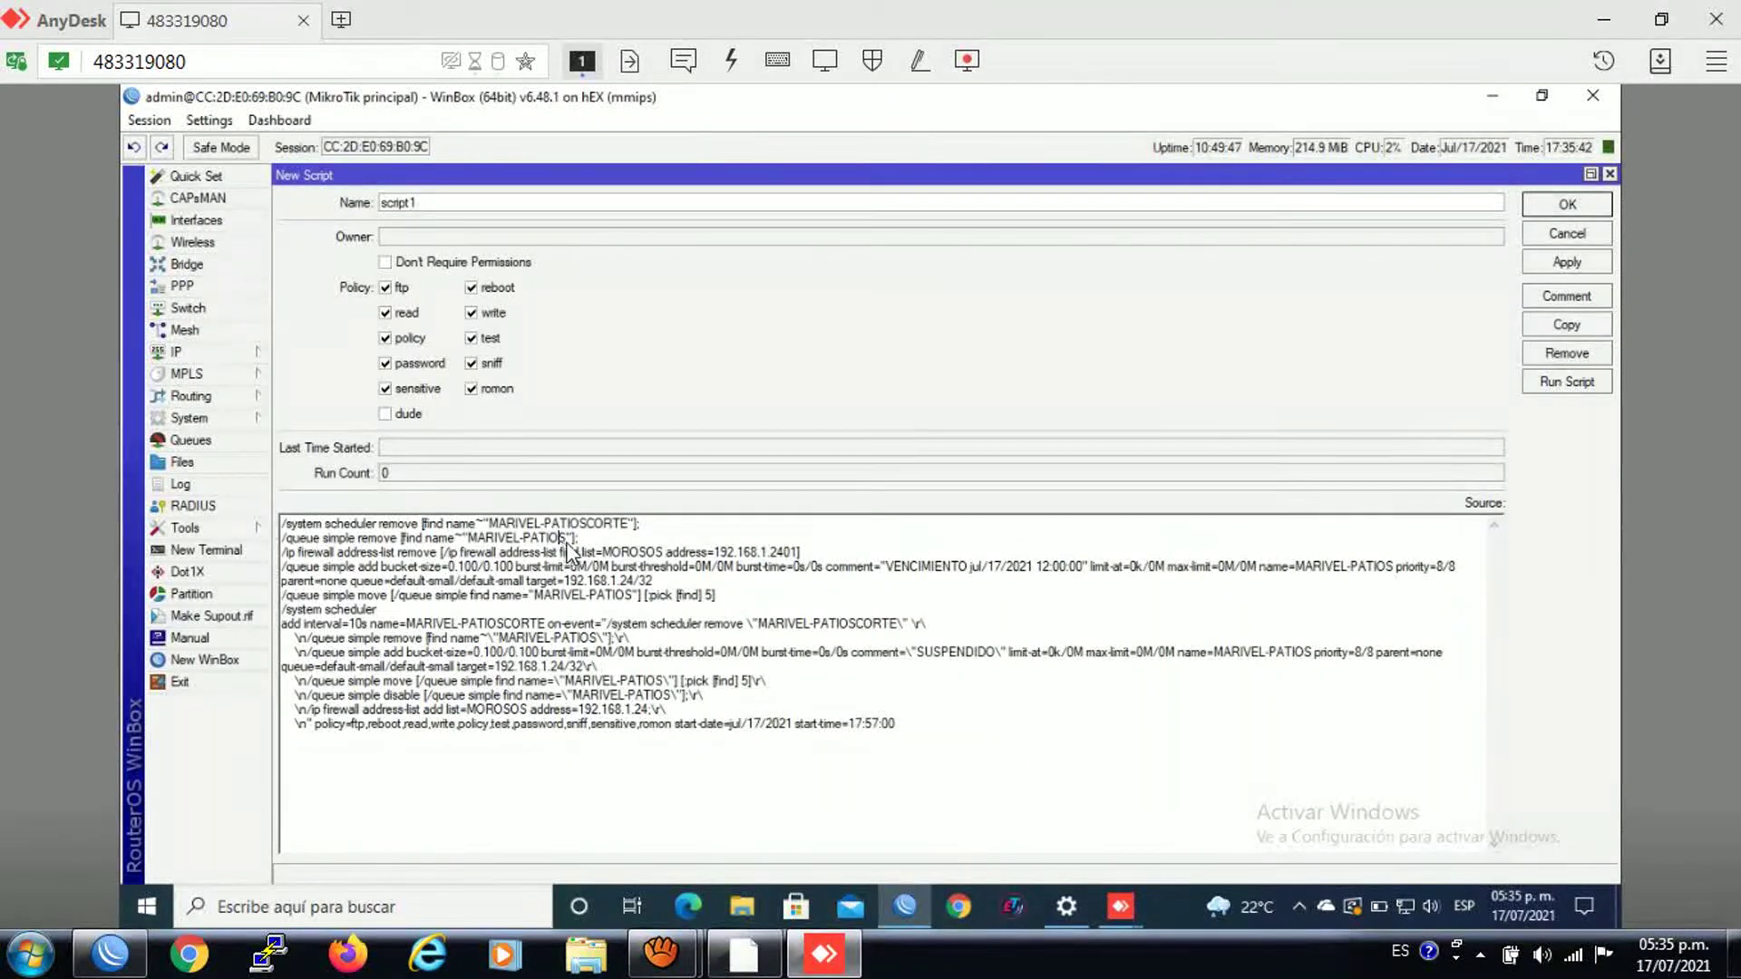
Step: Copy the client's queue name from the script source and paste it as the new script's name
drag(567, 538, 471, 541)
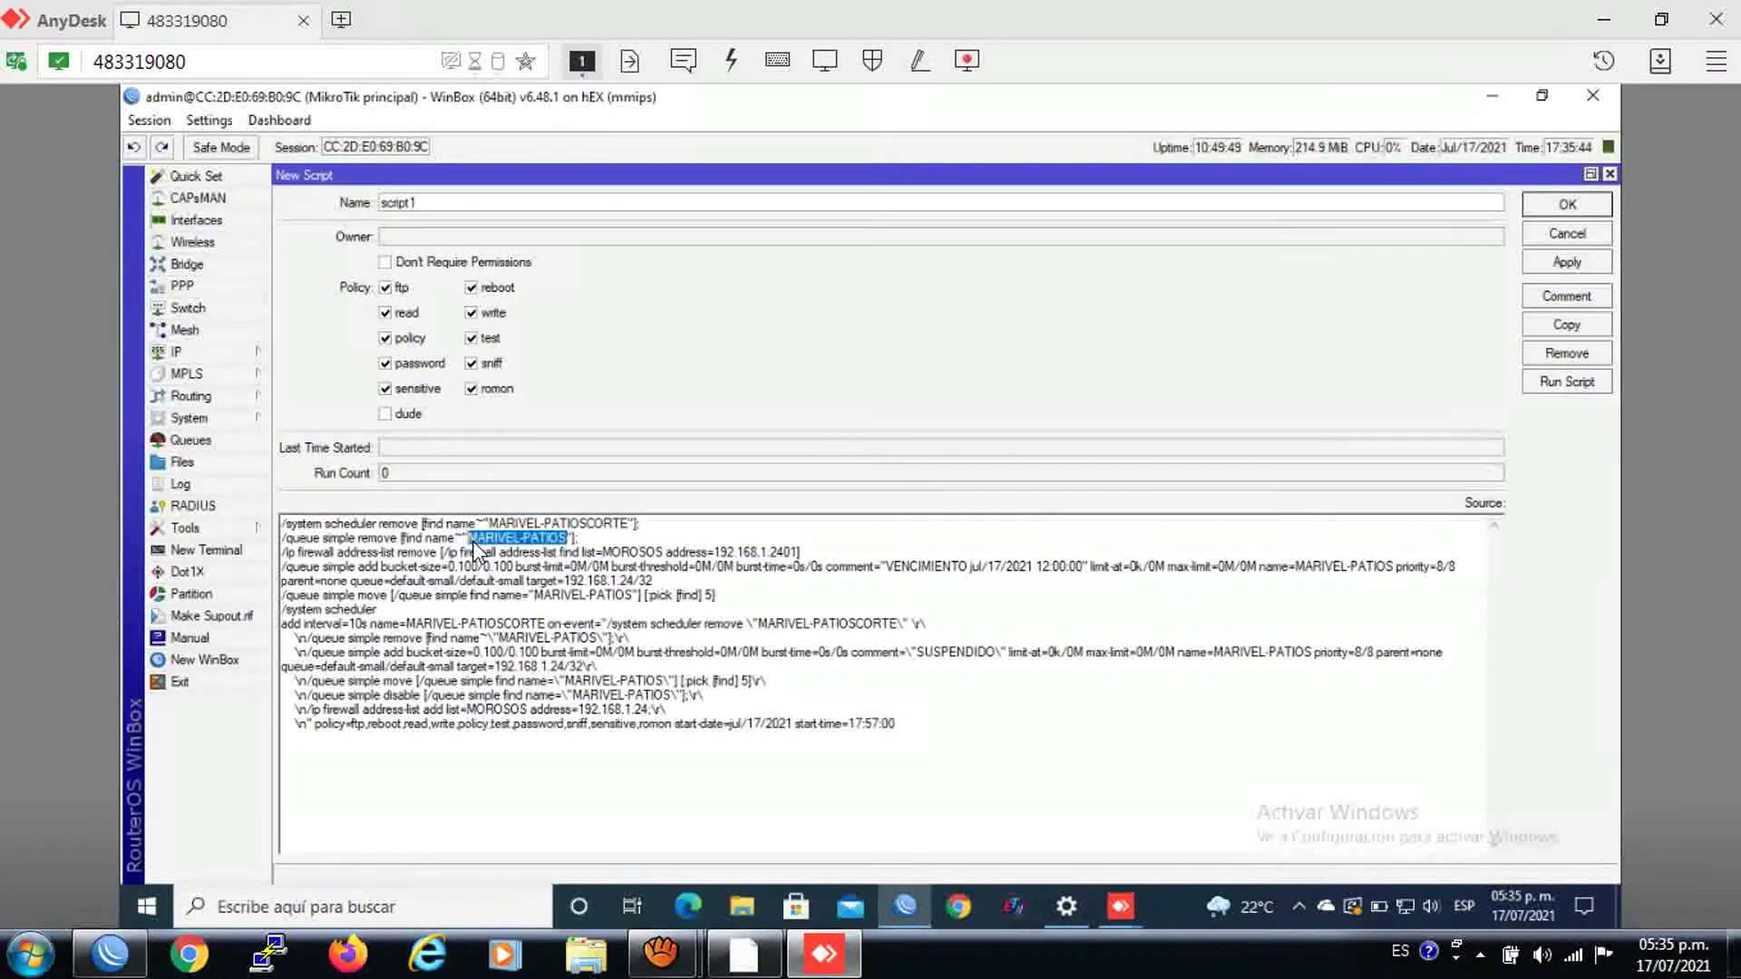
right_click(483, 545)
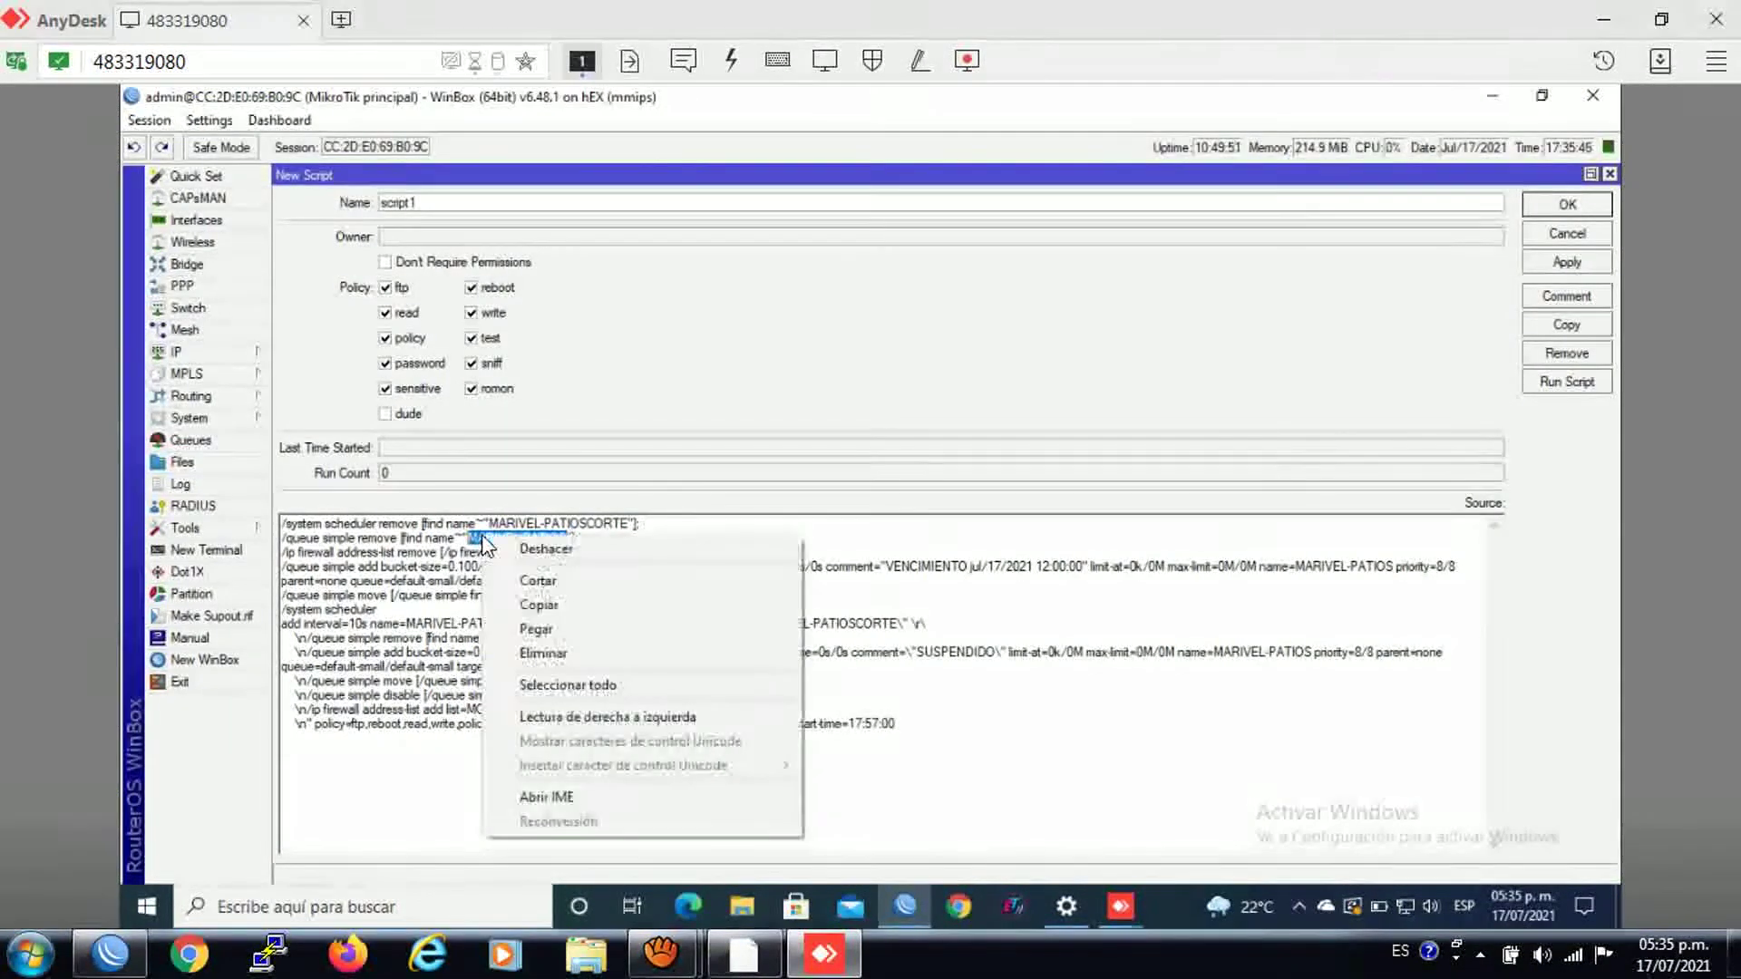
click(535, 604)
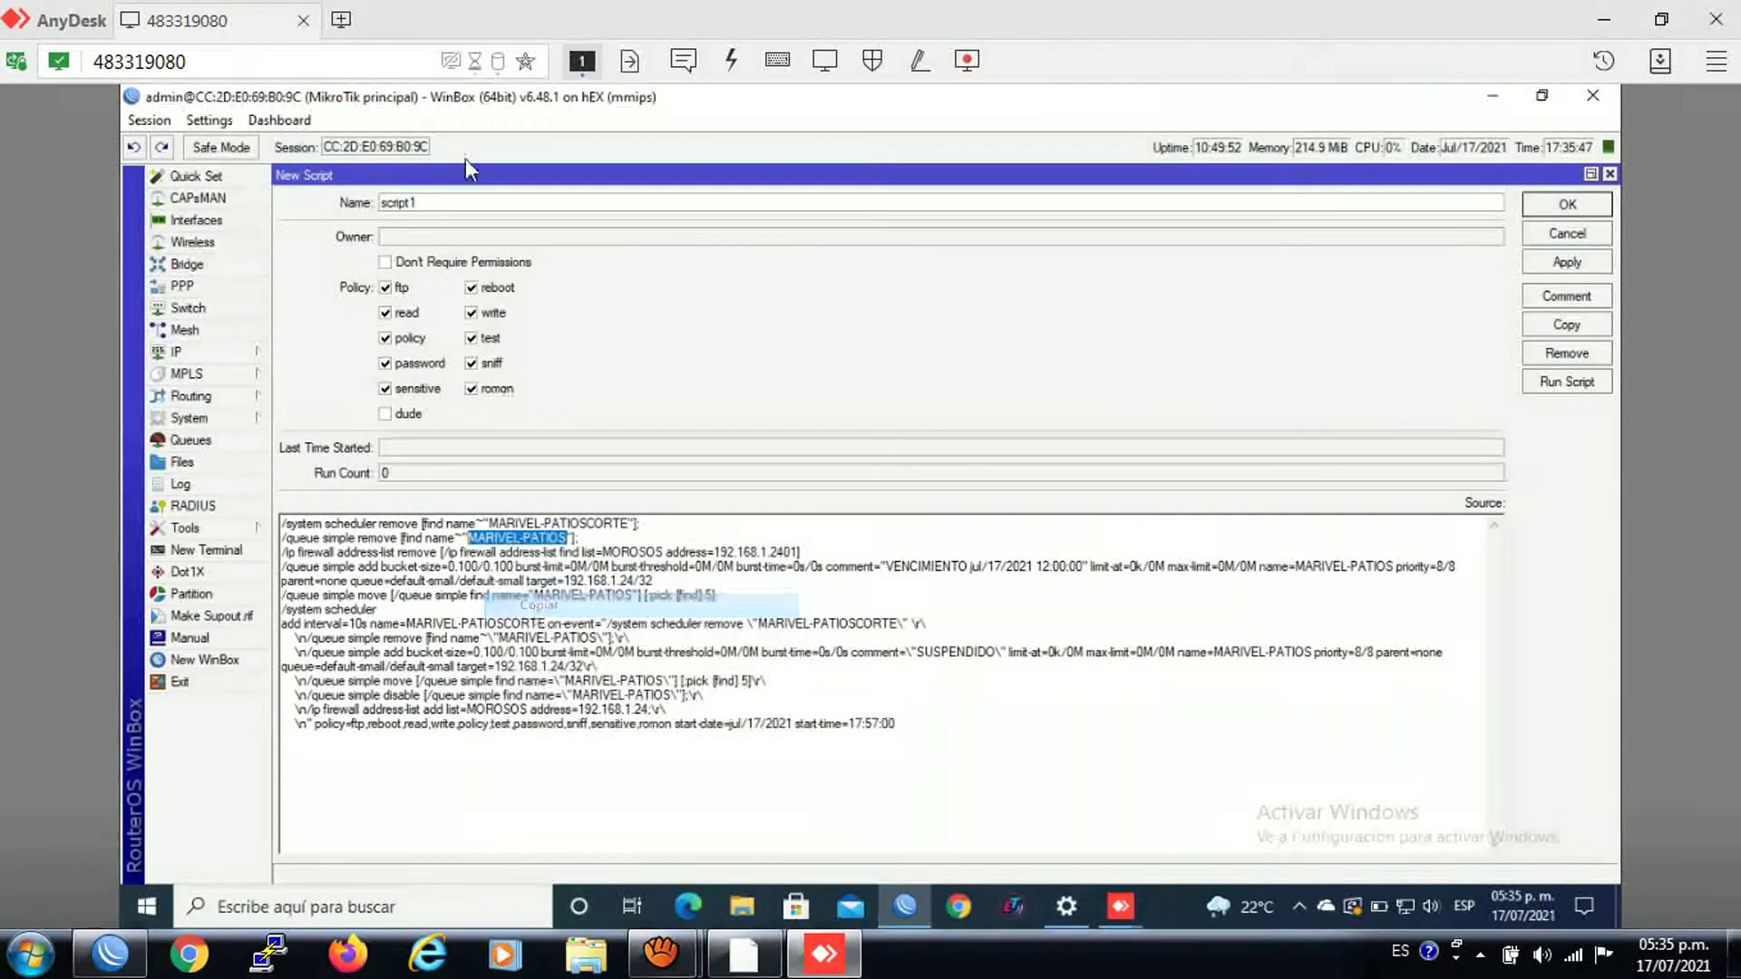
double_click(399, 204)
right_click(413, 204)
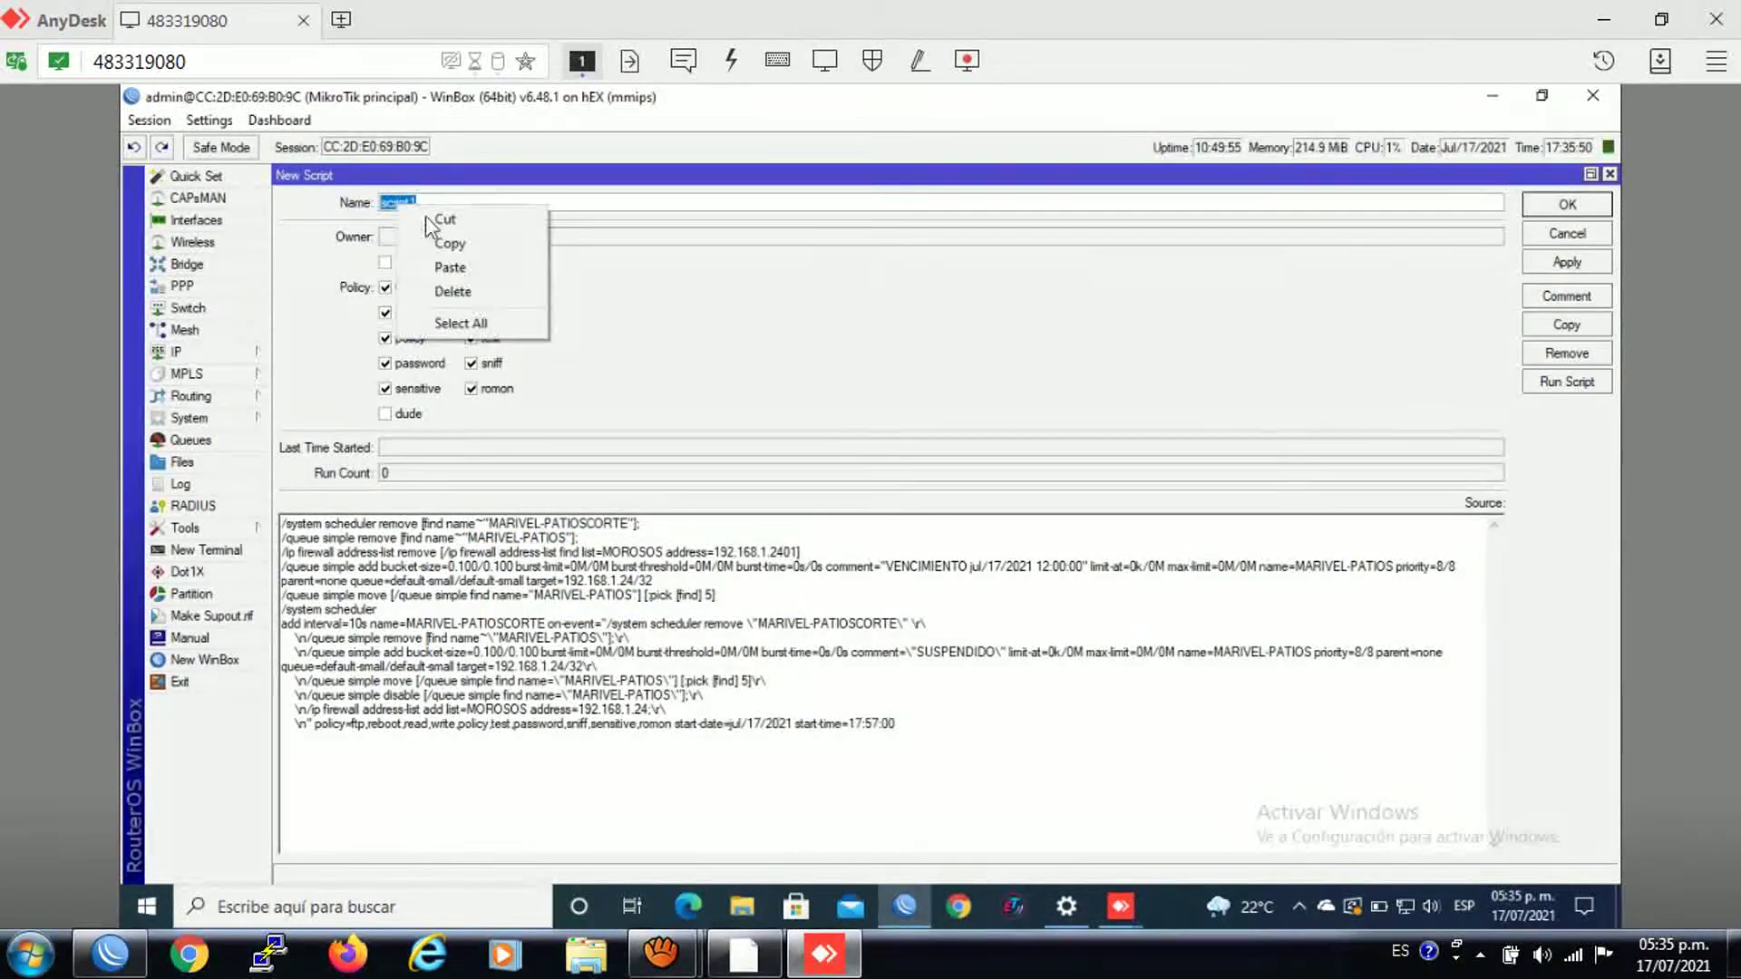
click(450, 264)
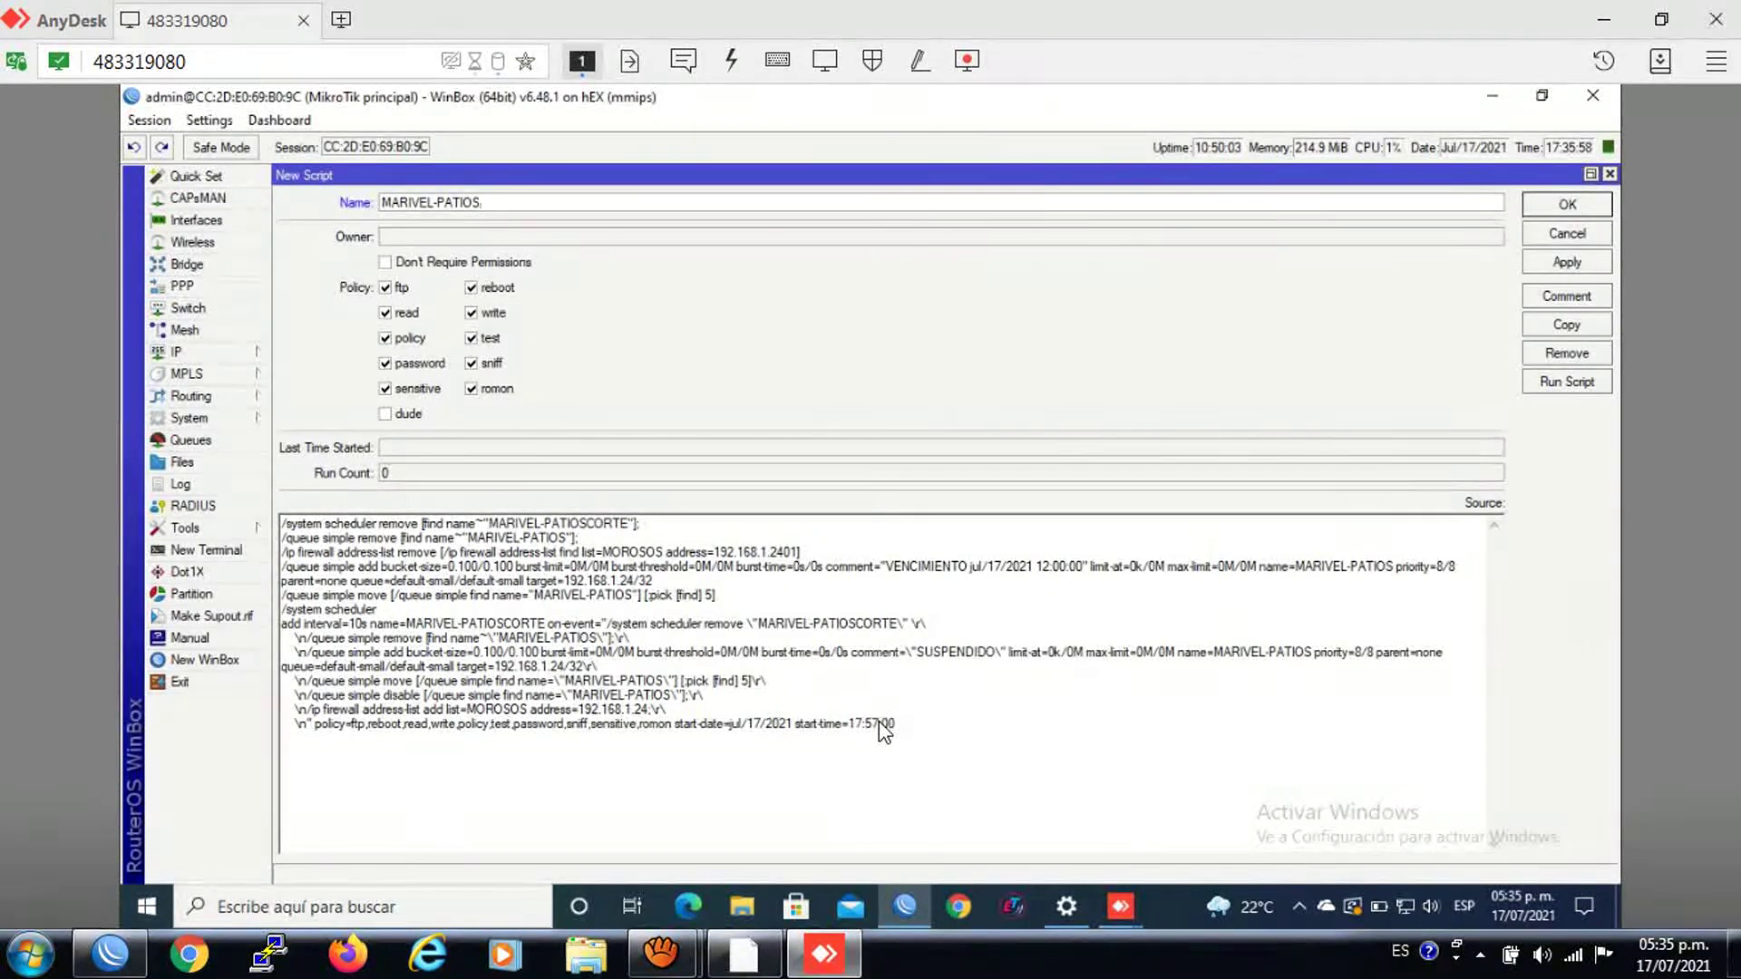
Step: Set the start-time in the script source to 17:36:00 and save the new script
text(36)
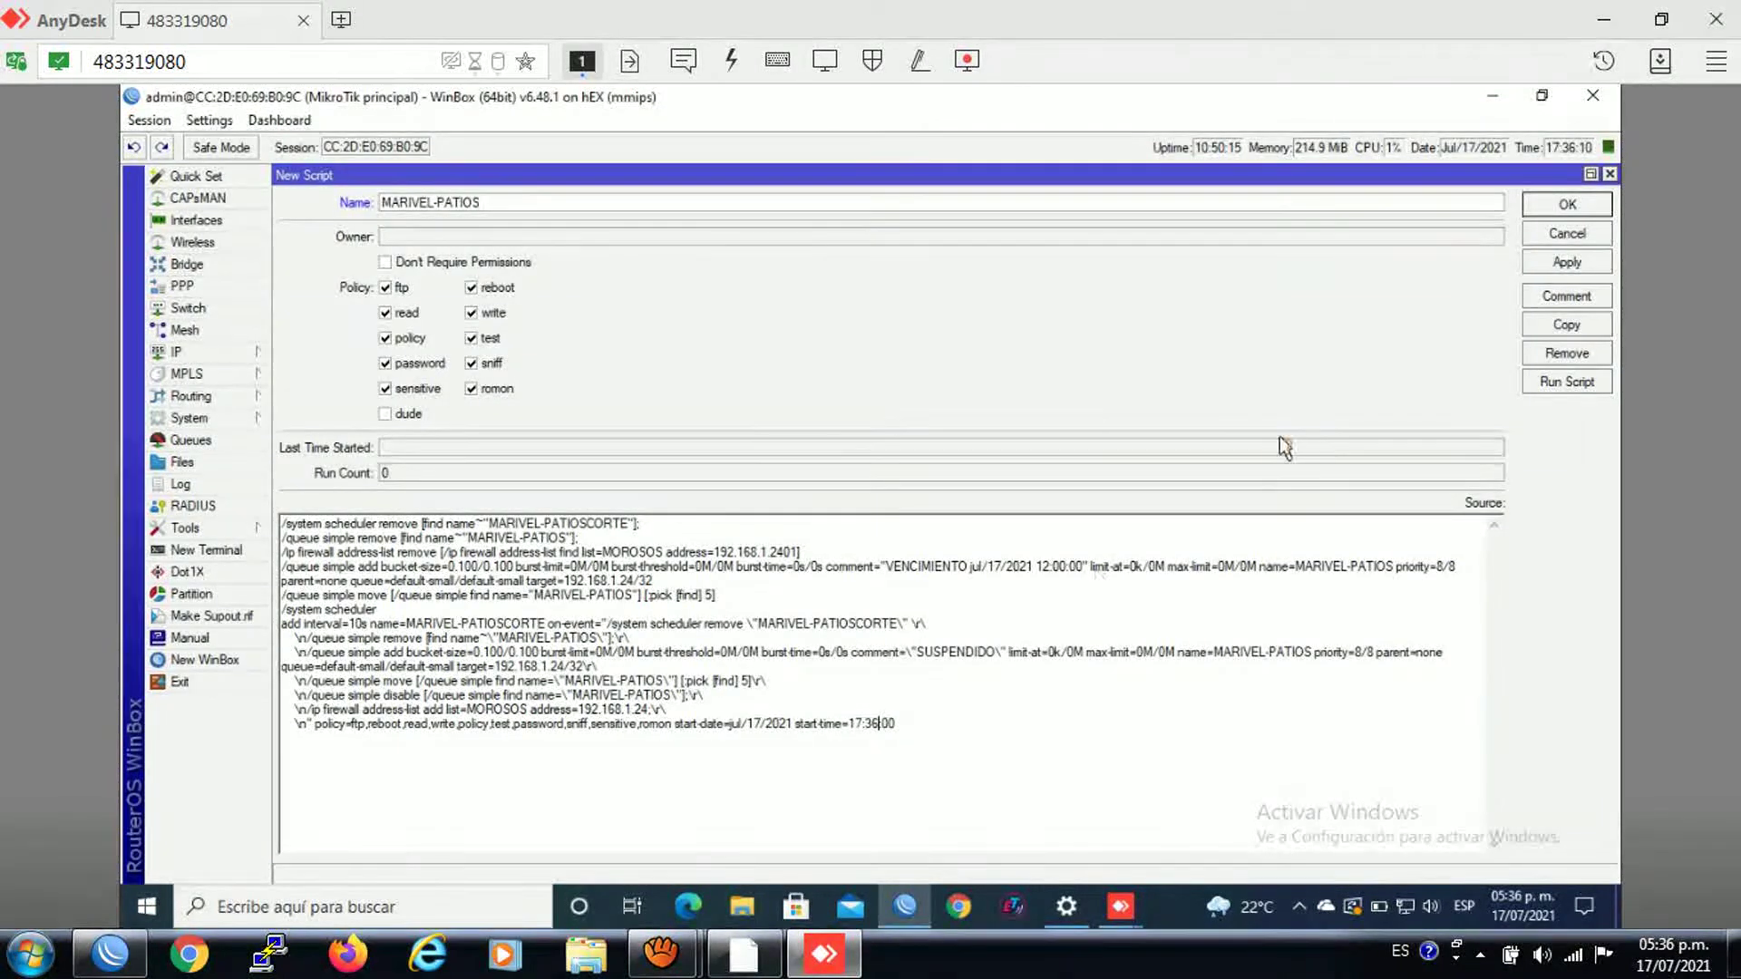
click(1568, 265)
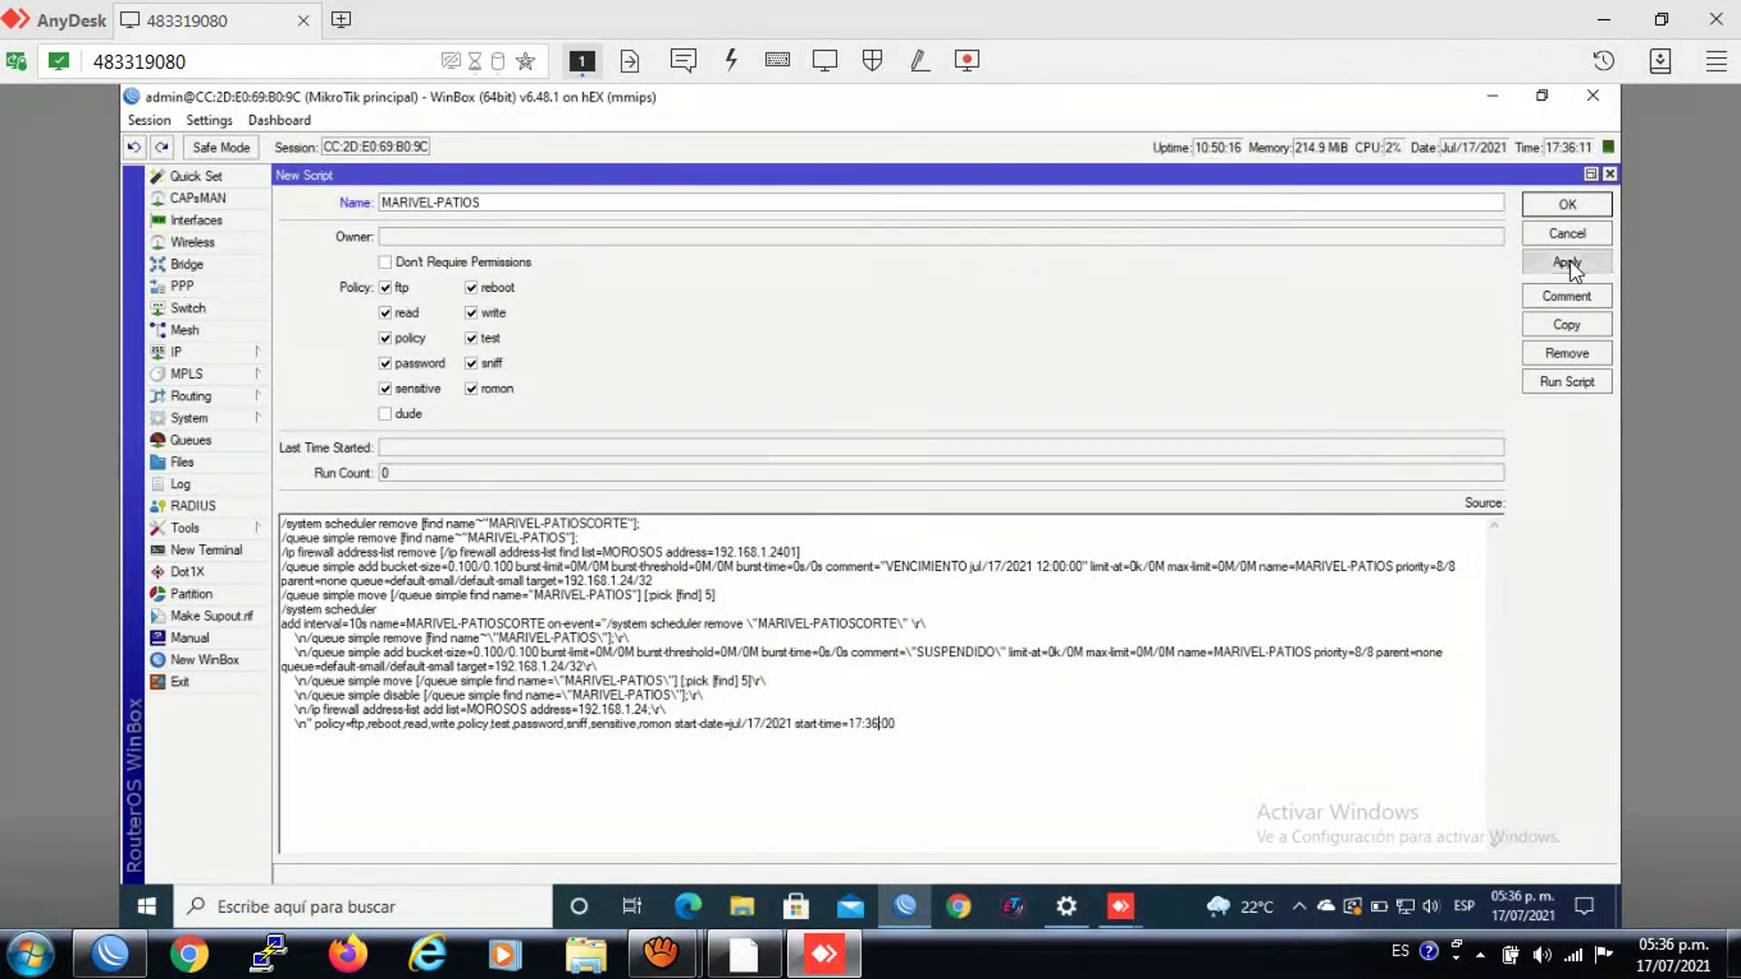
click(1565, 208)
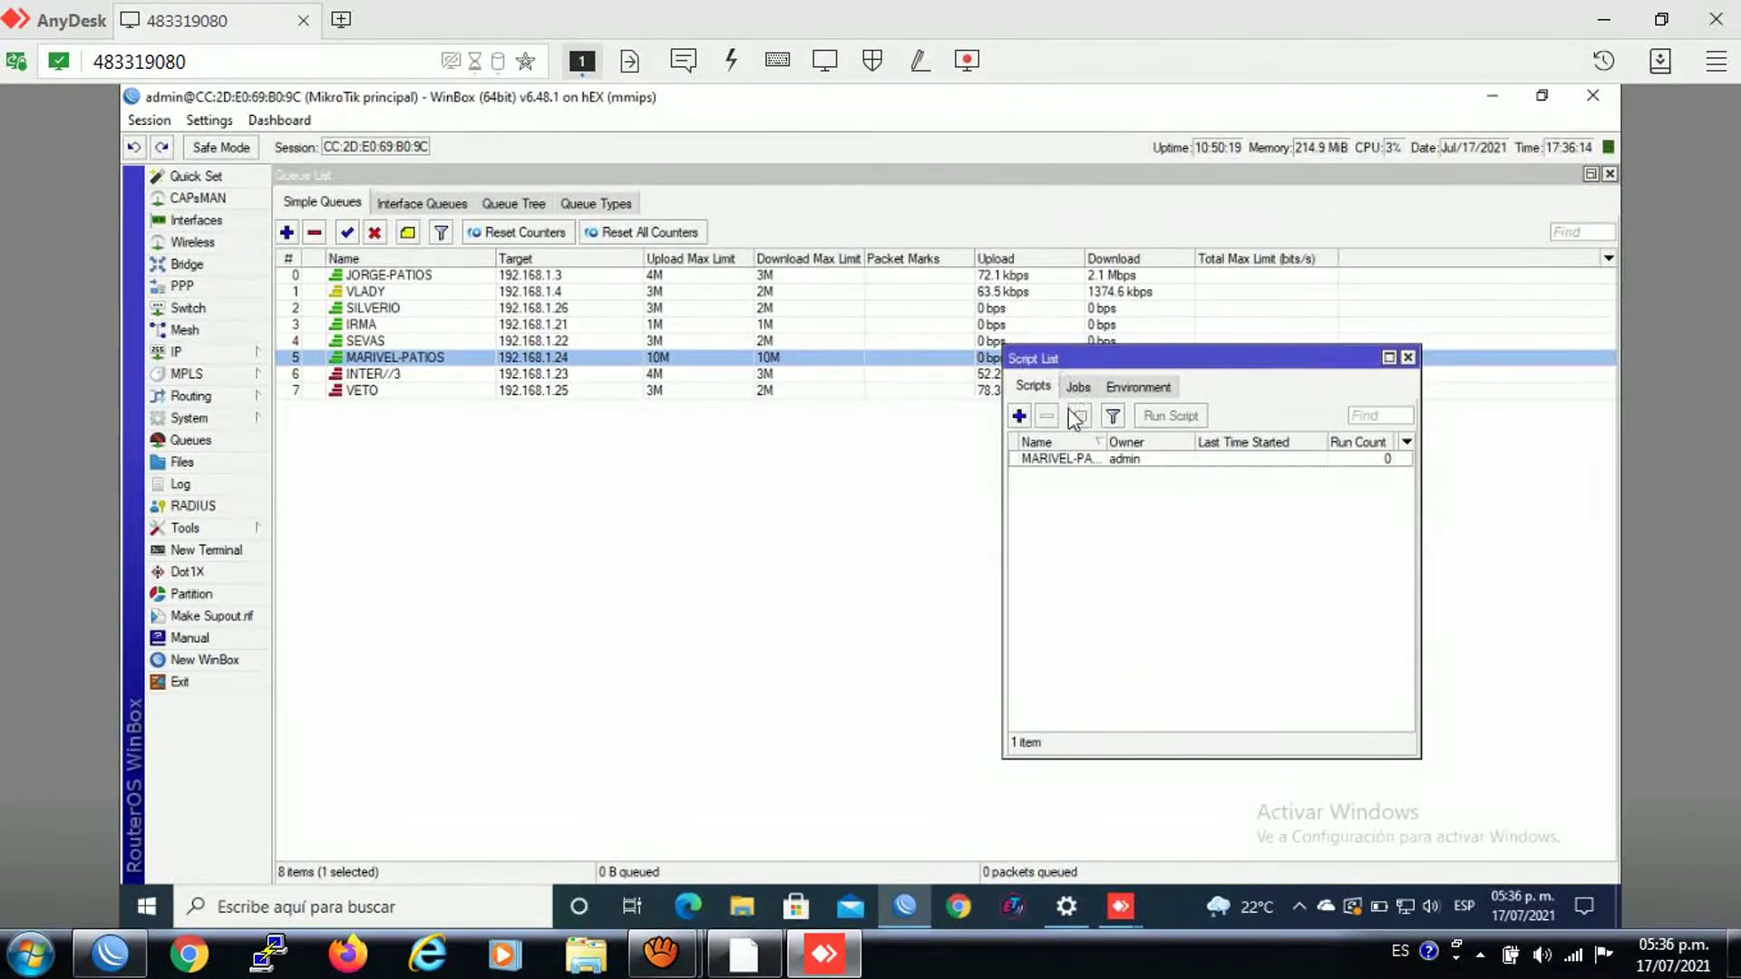
Step: Move the client's queue up to position 1 in the simple queues and run the client's new script
click(1041, 459)
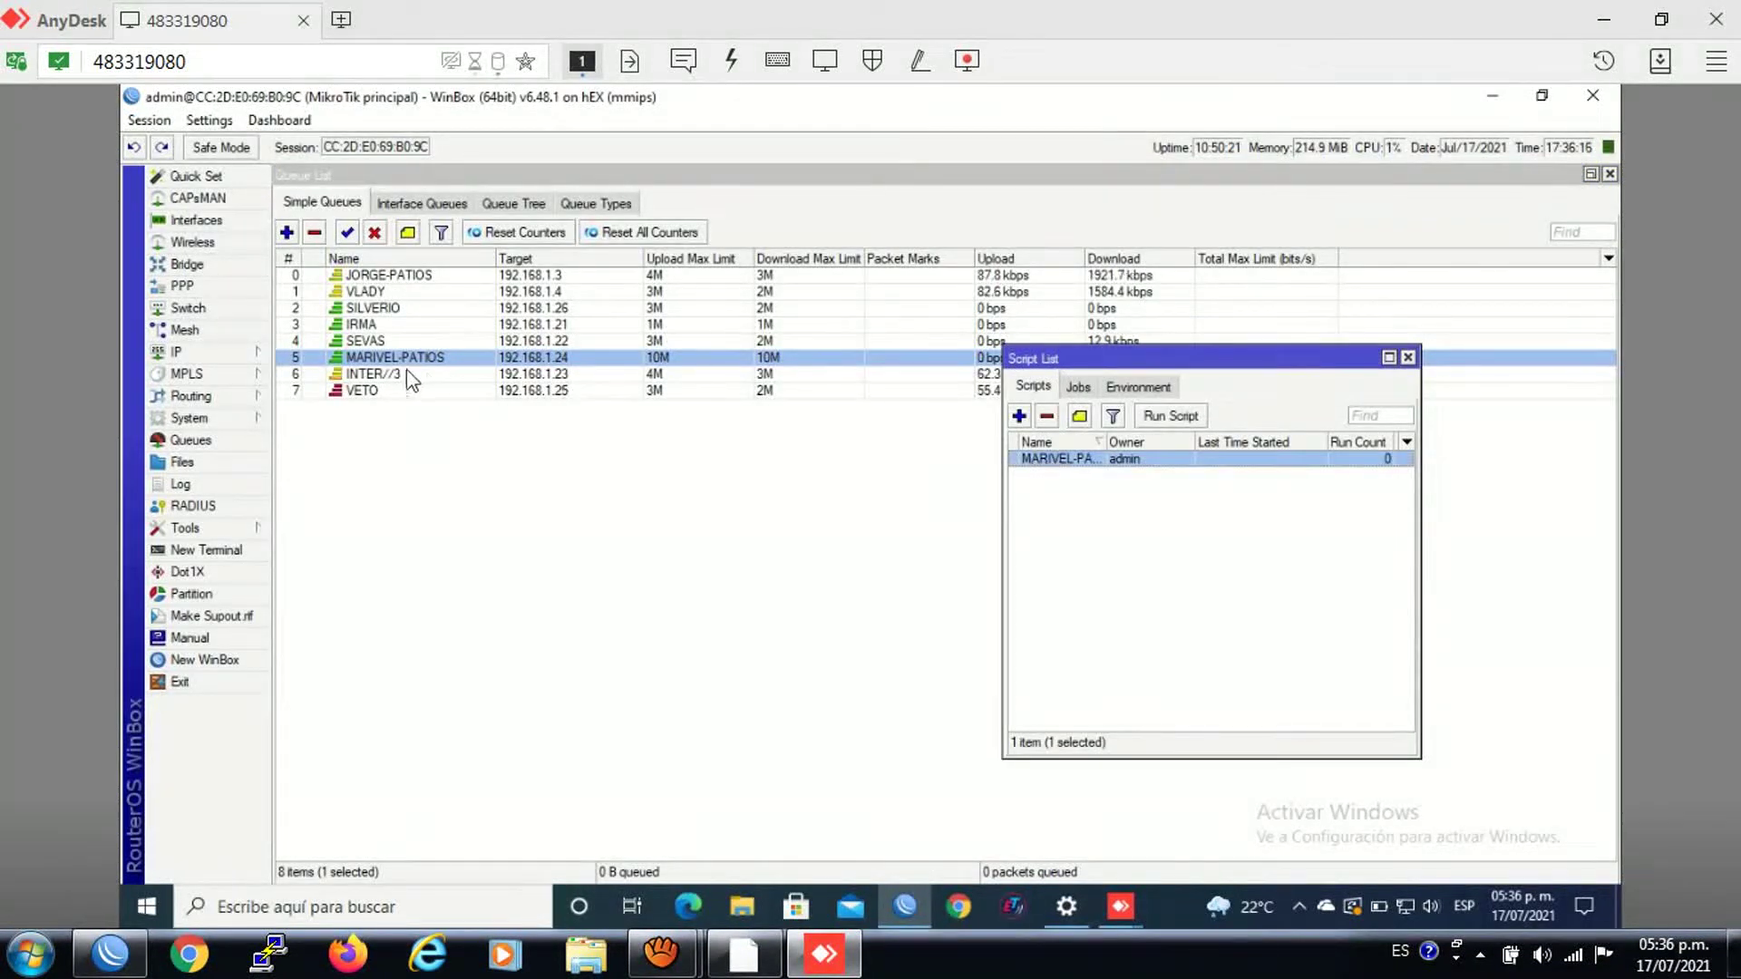
drag(391, 367, 386, 295)
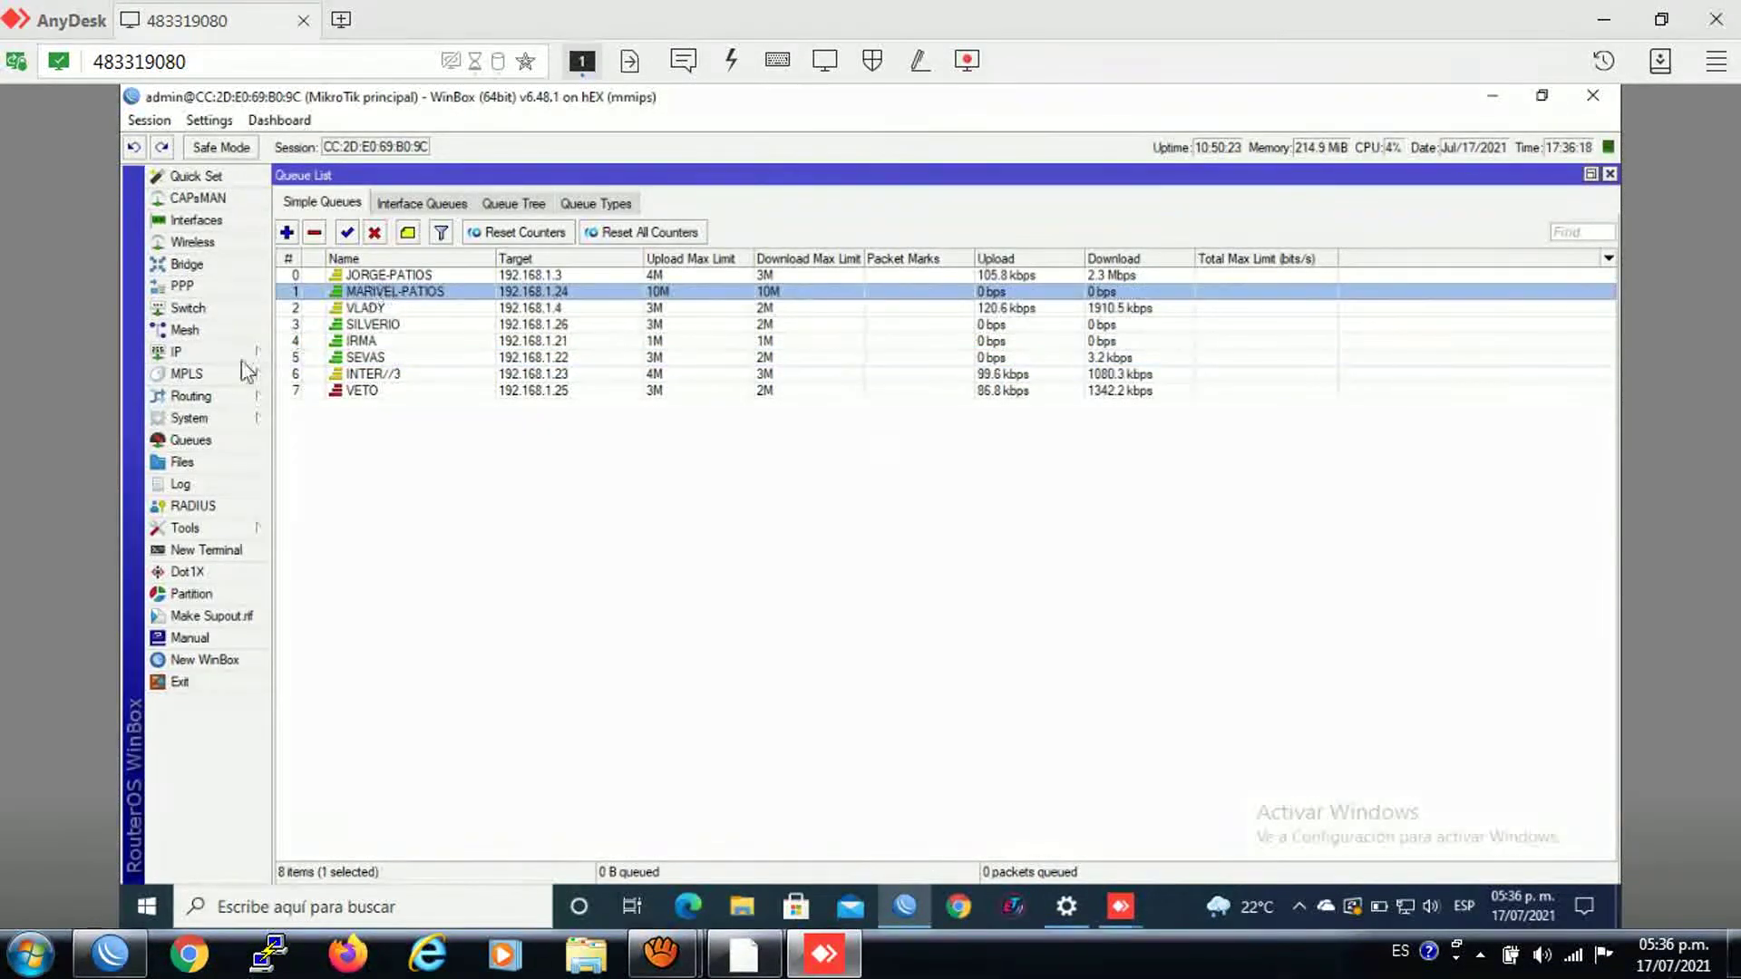
click(198, 419)
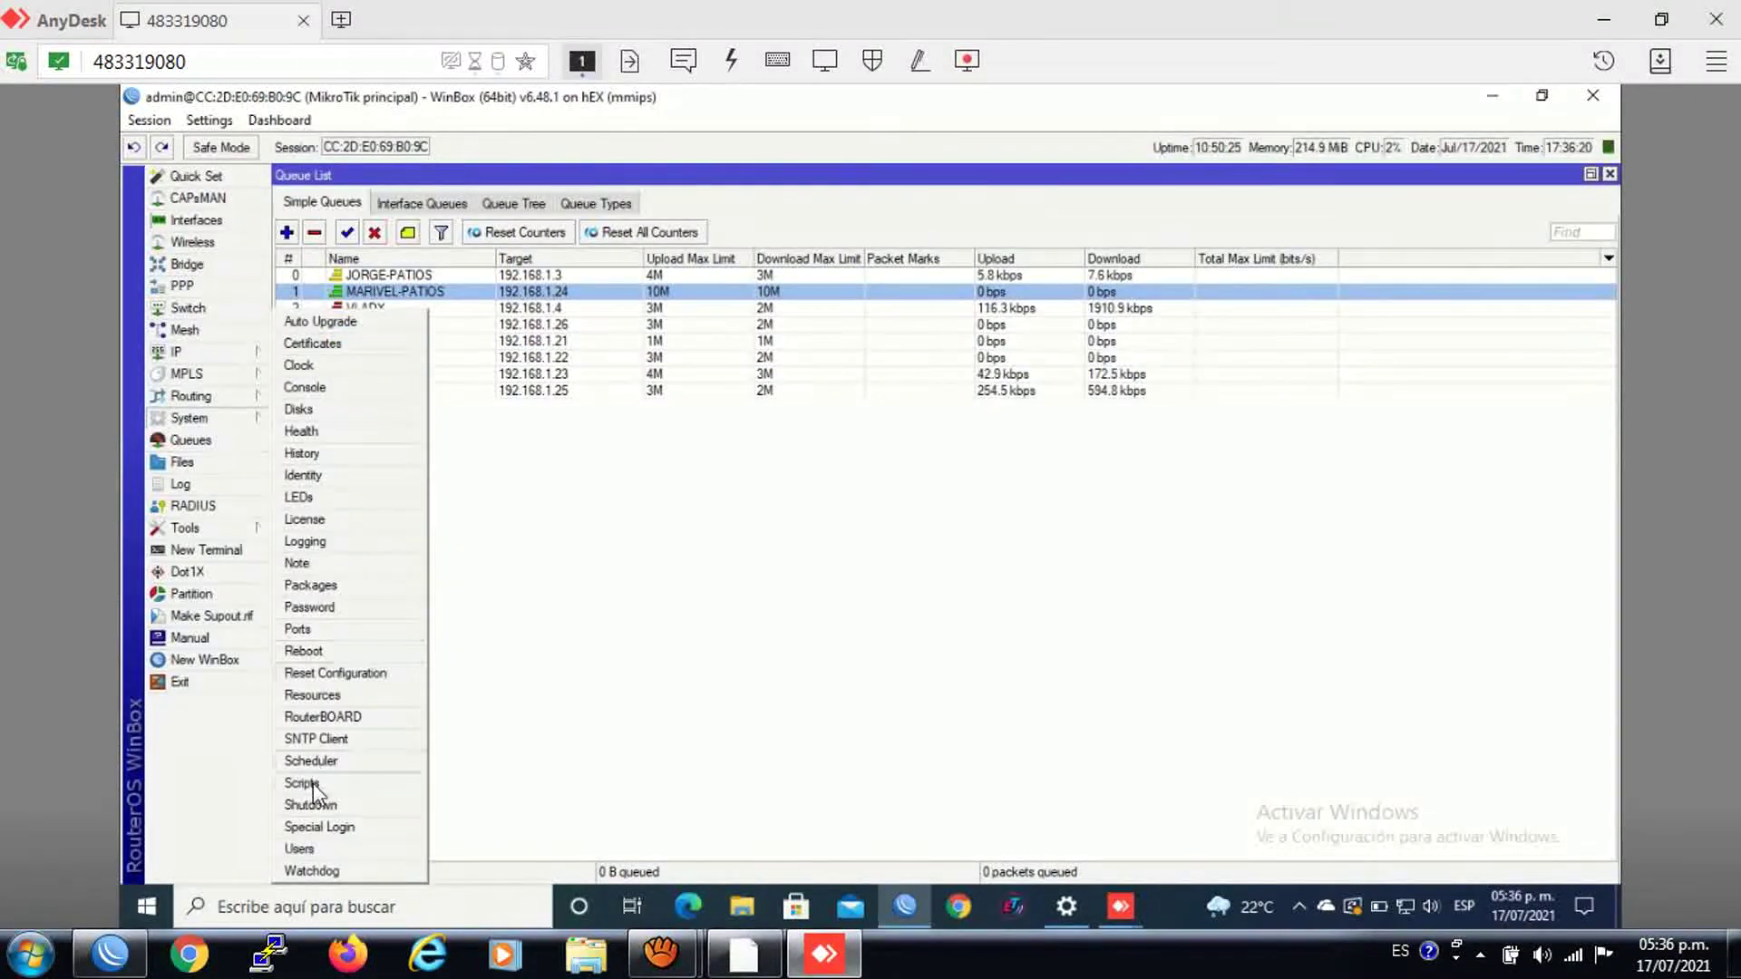
click(337, 768)
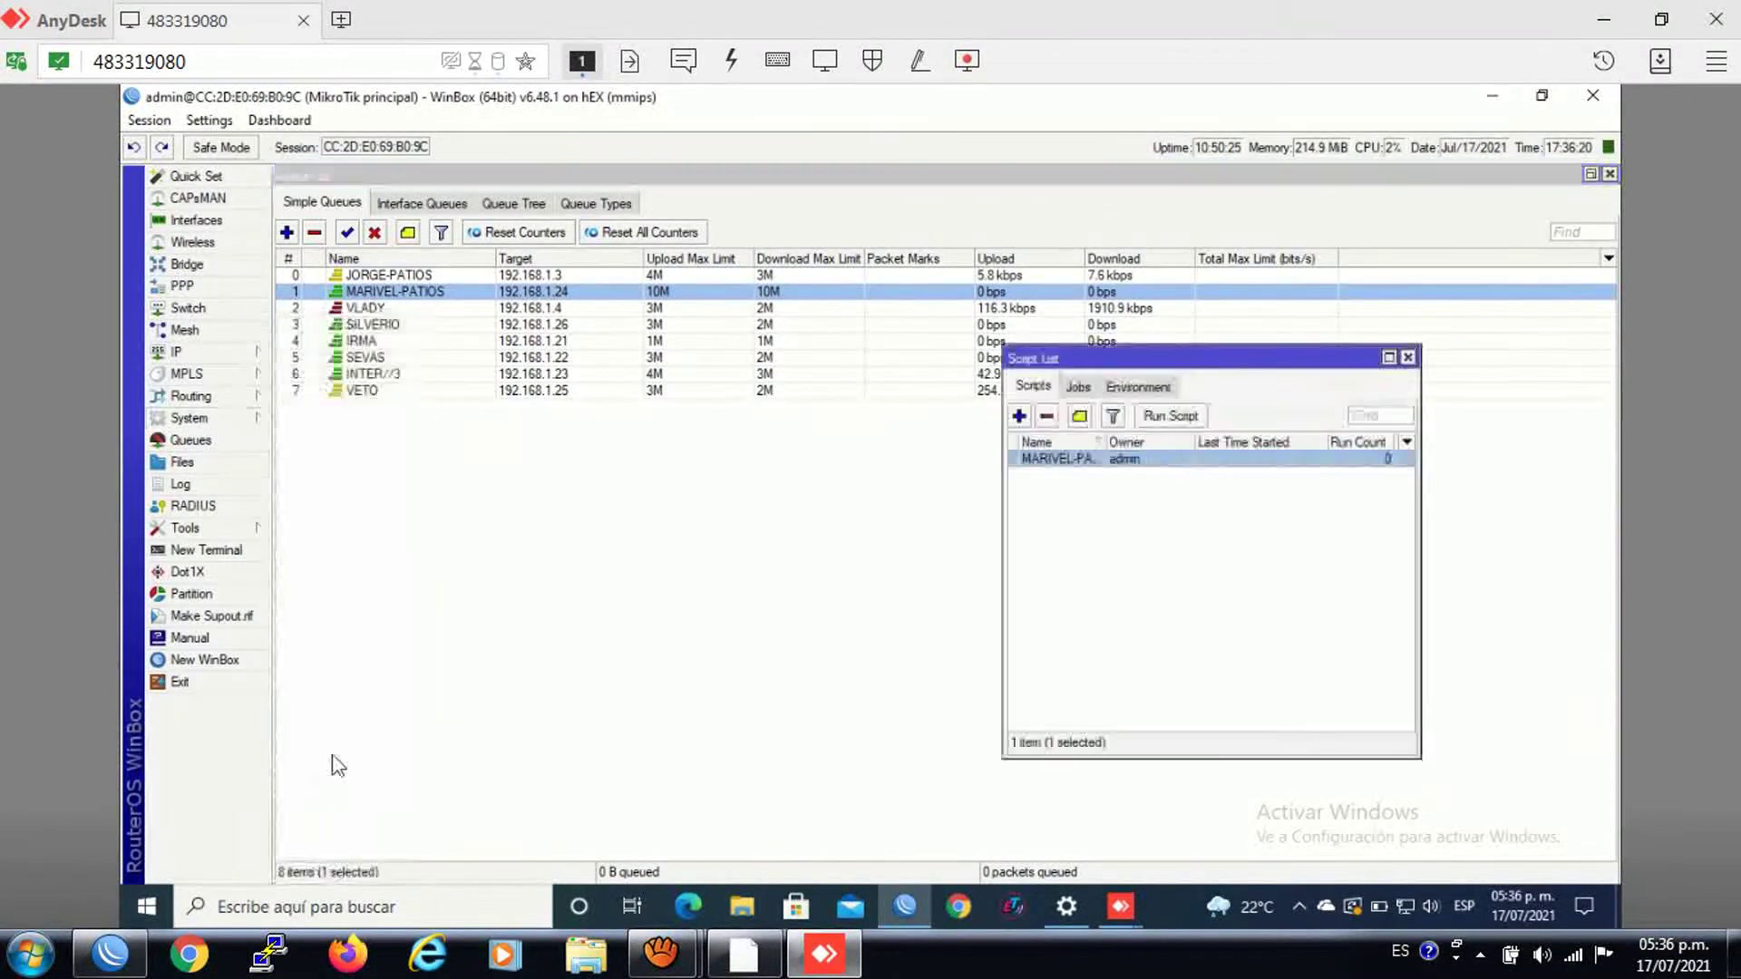
click(1167, 417)
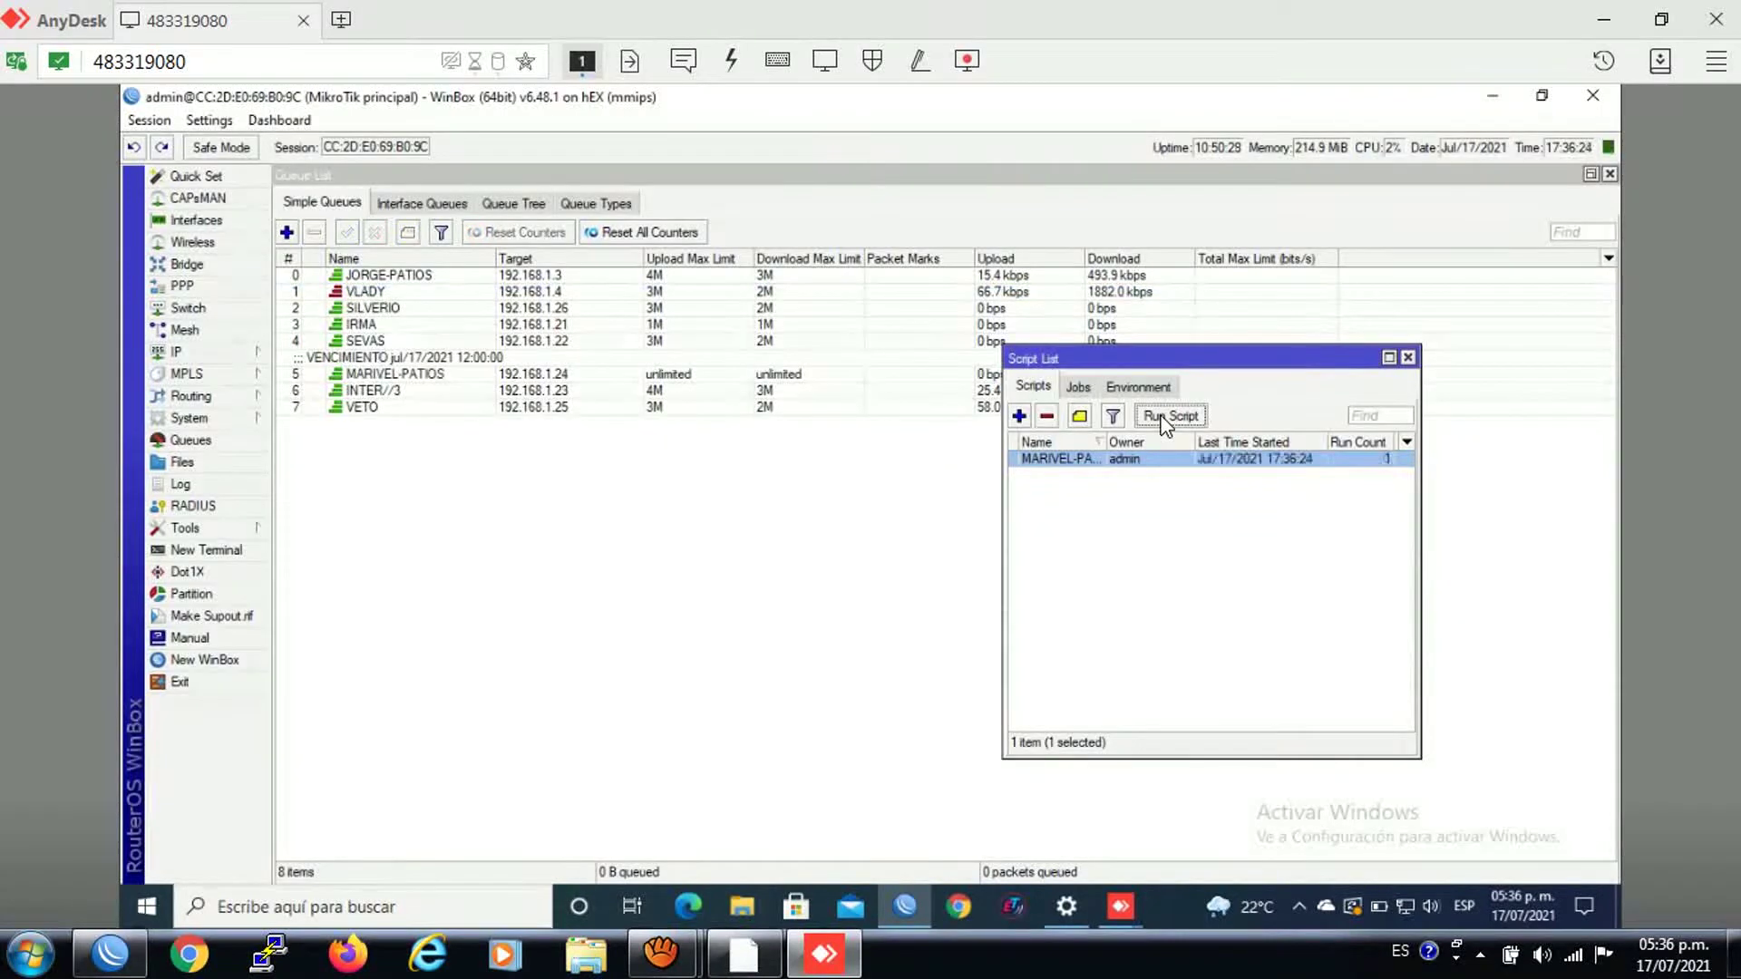
Step: Check the client's entry in the simple queue list and reopen the script list
click(372, 374)
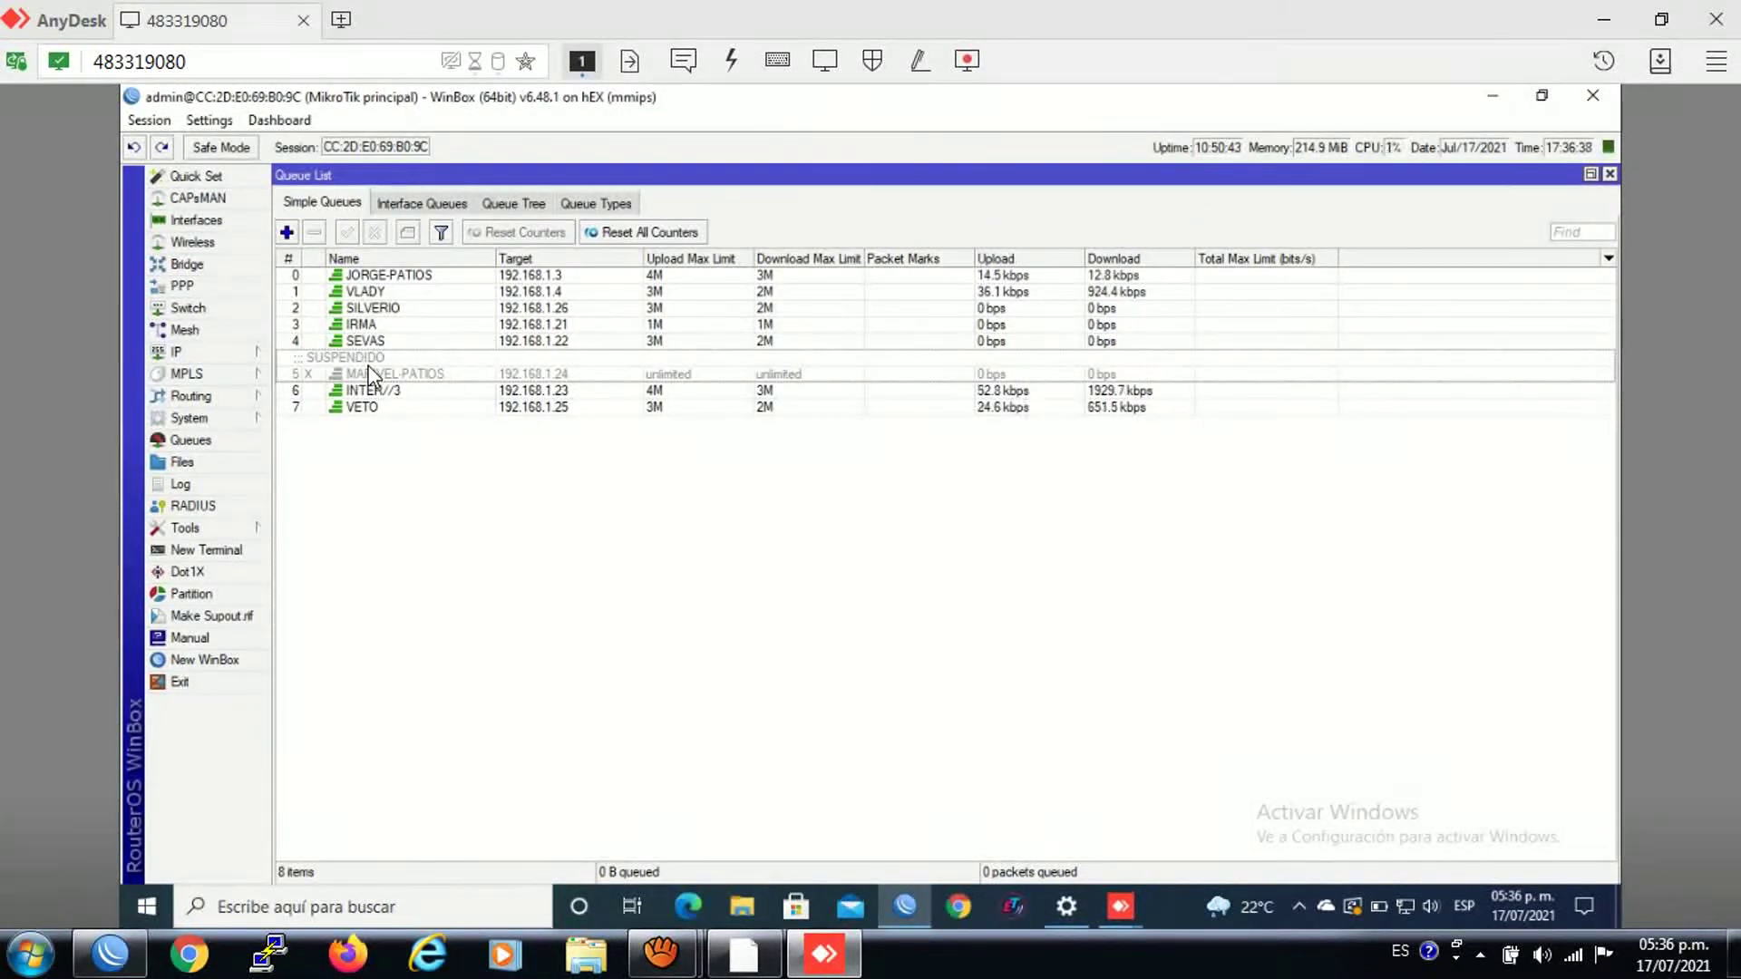
click(186, 421)
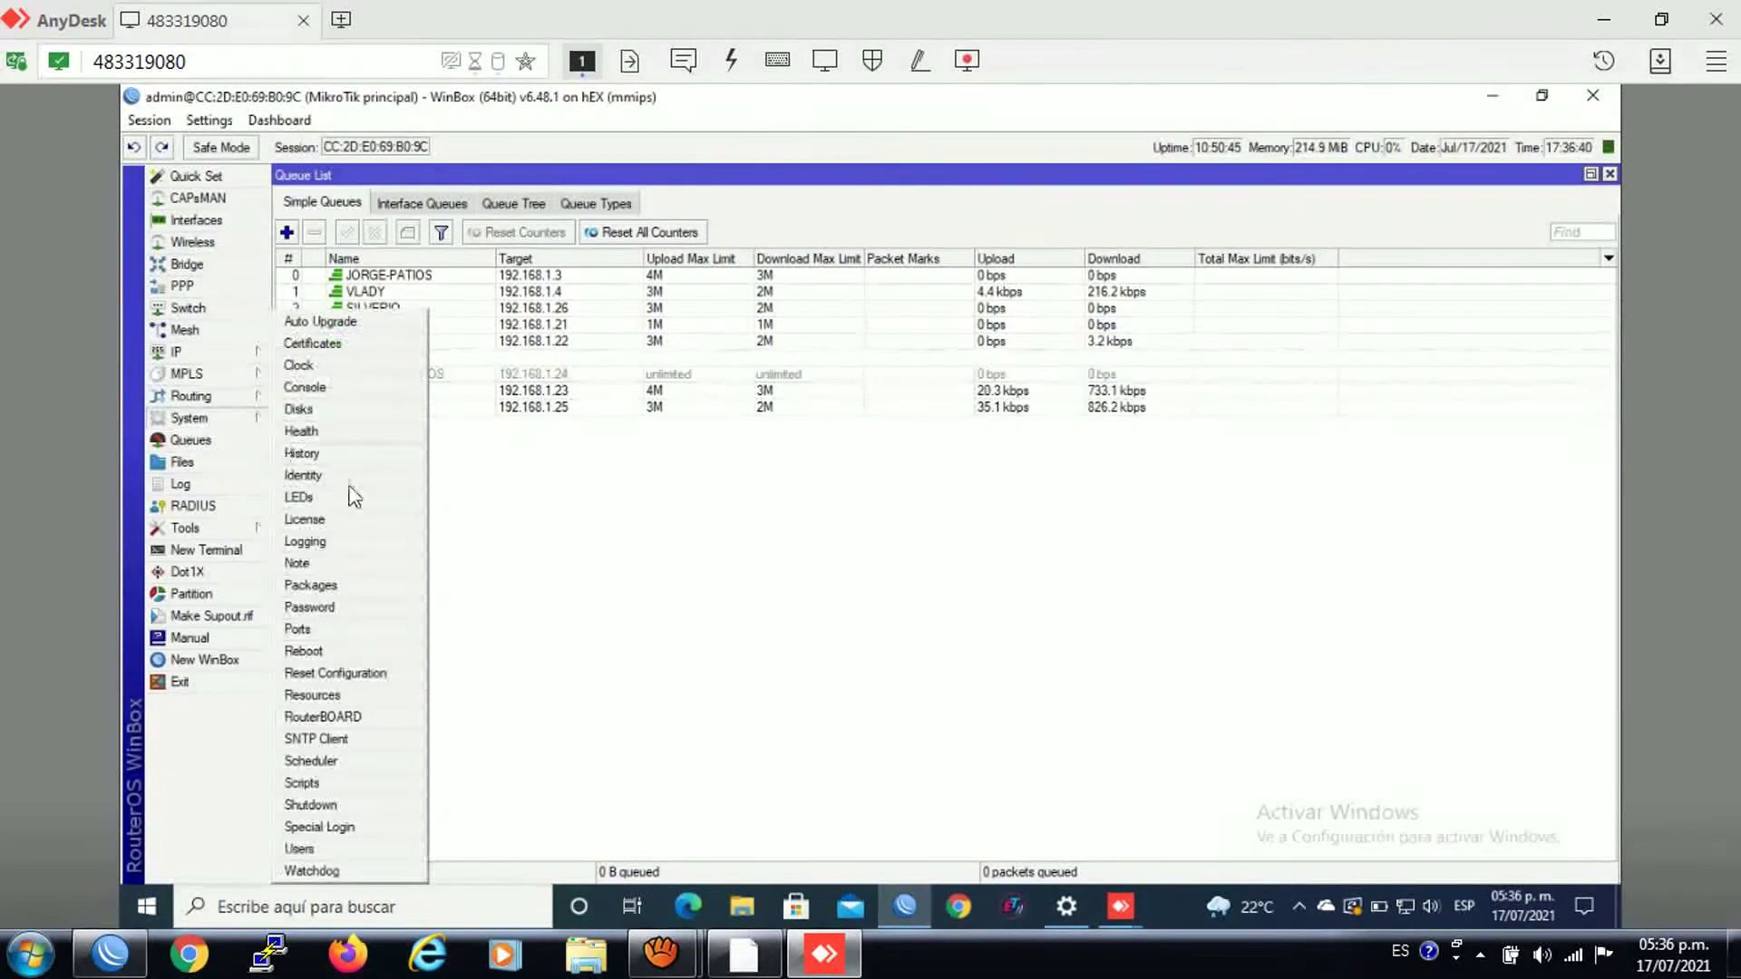
click(328, 782)
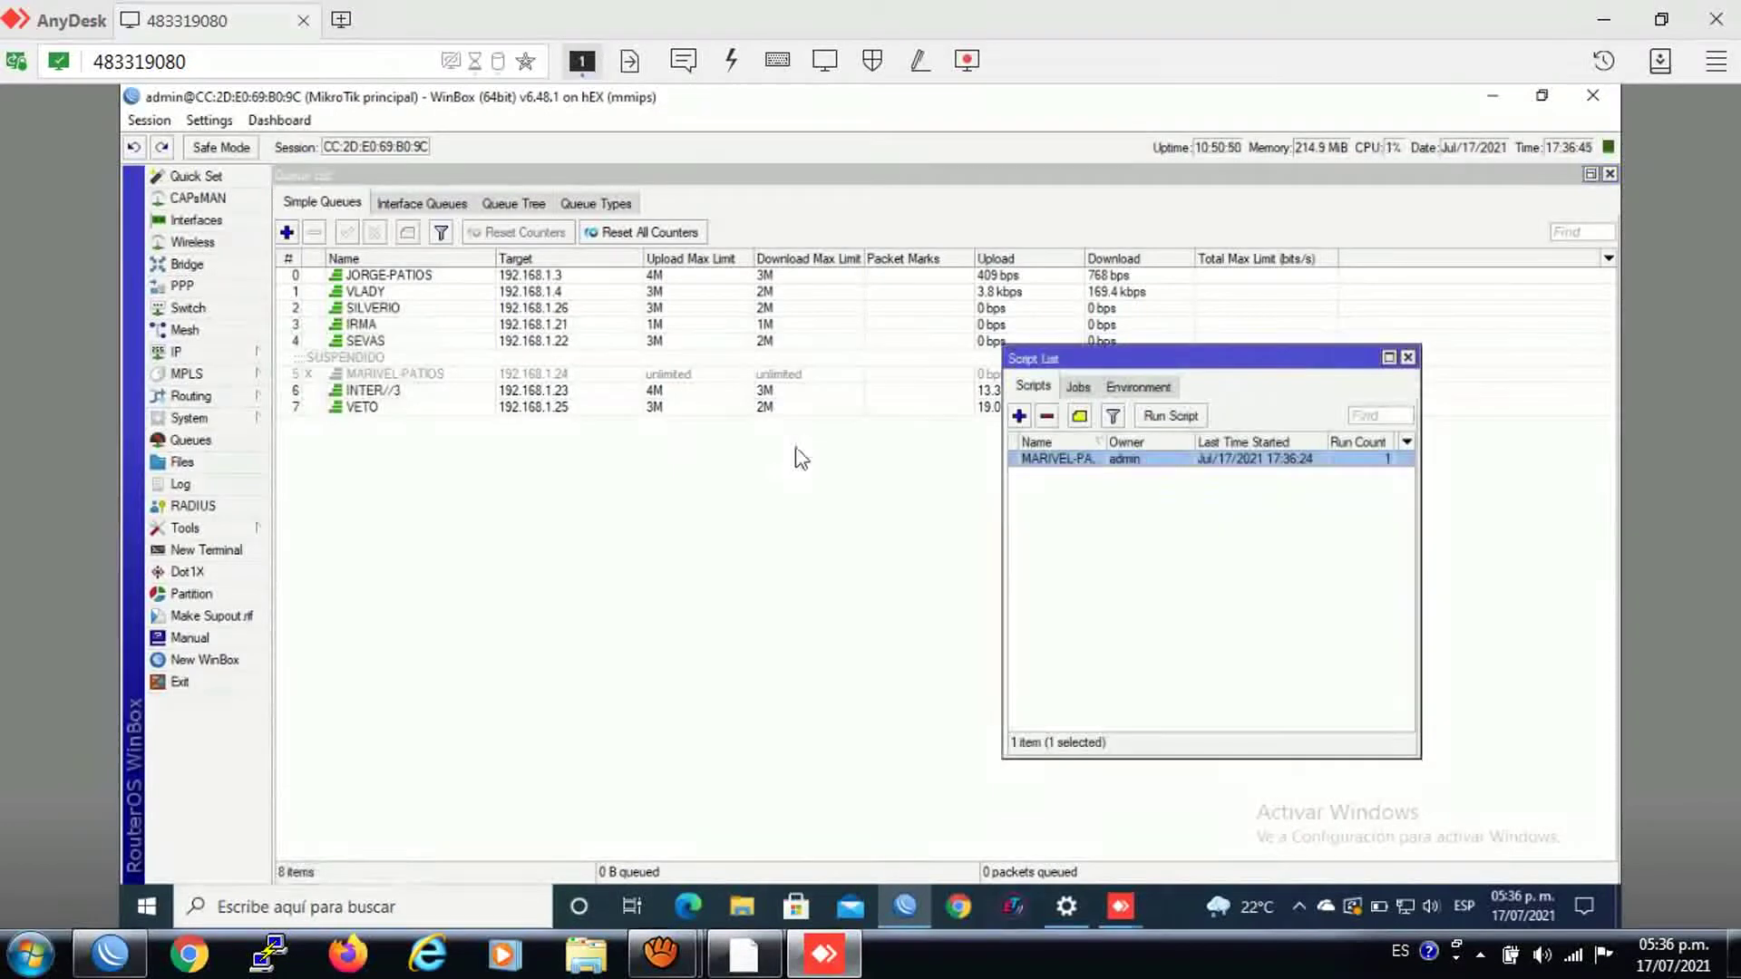
Step: Set the start-time in the client's script source to 17:38:00 and save the script
double_click(1063, 459)
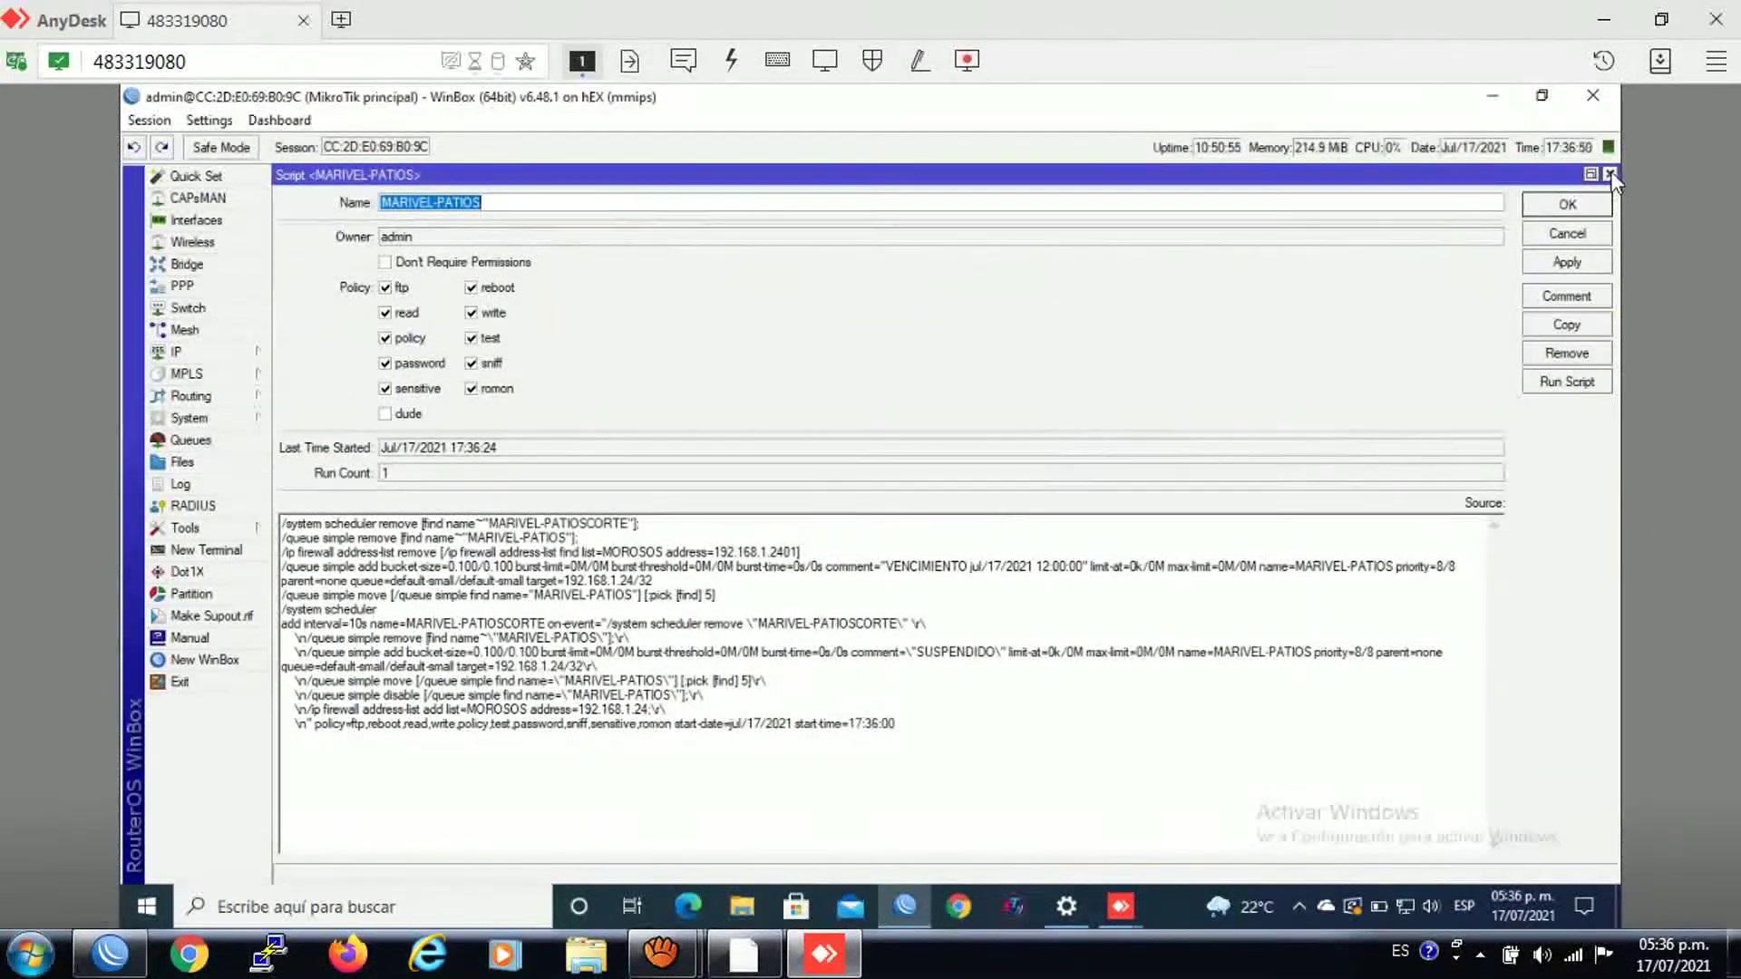
click(1571, 201)
double_click(1091, 461)
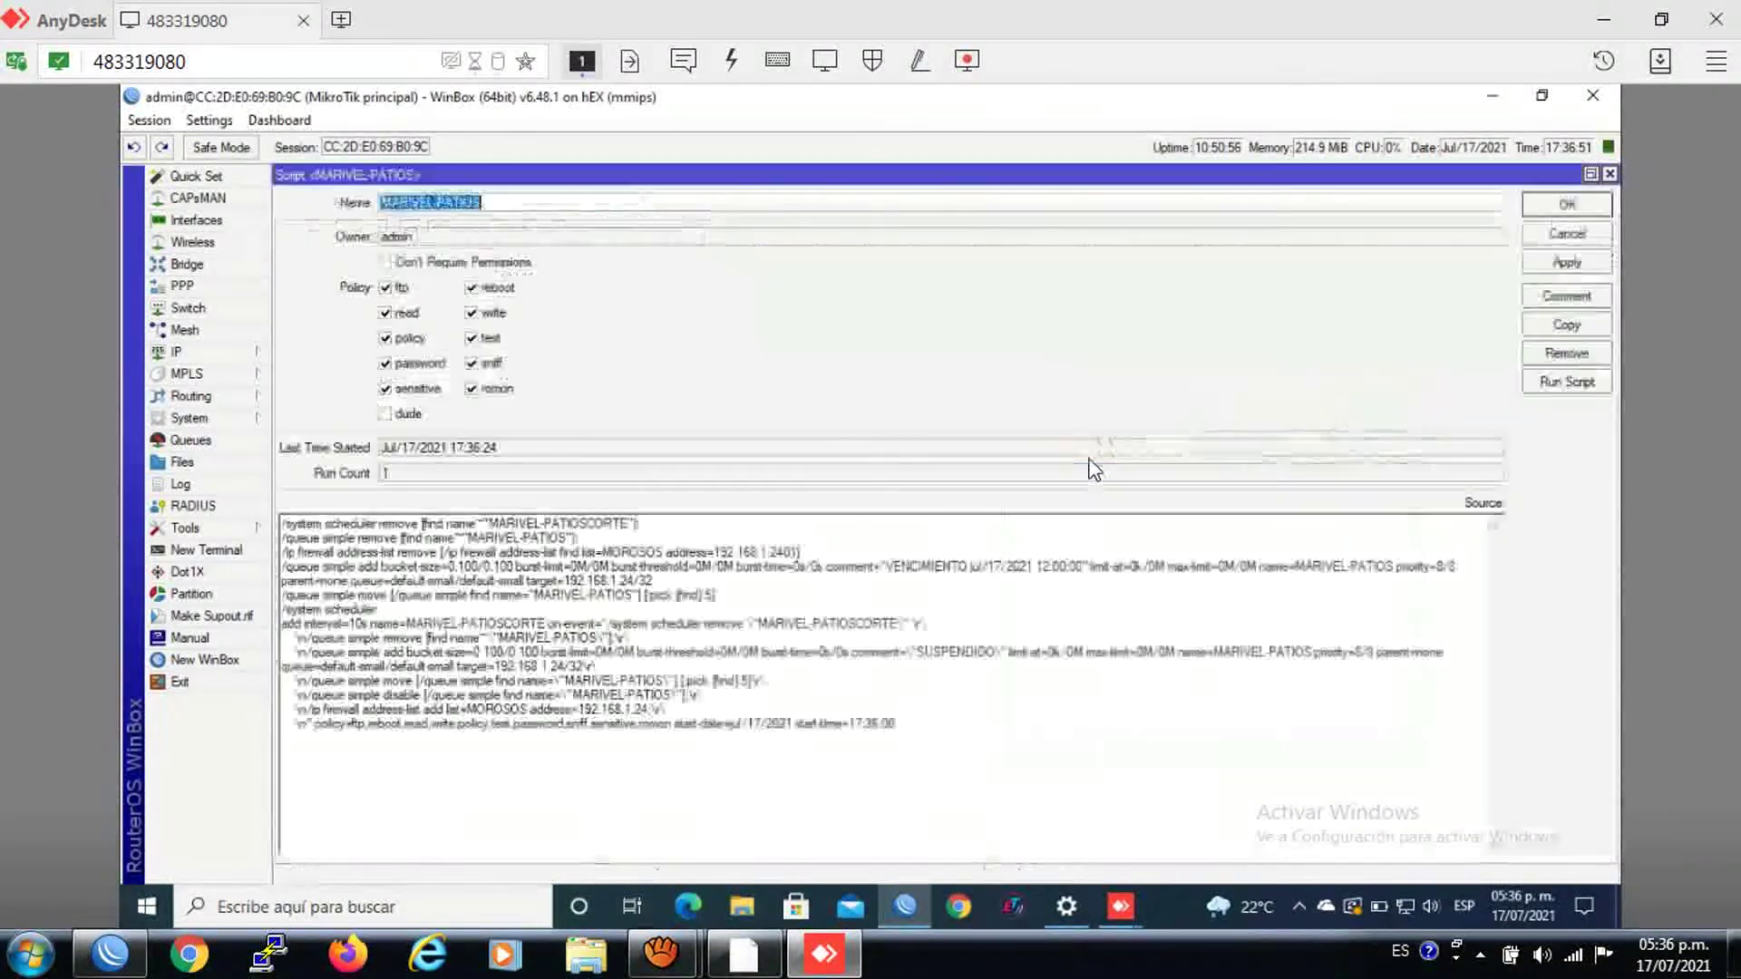
click(881, 730)
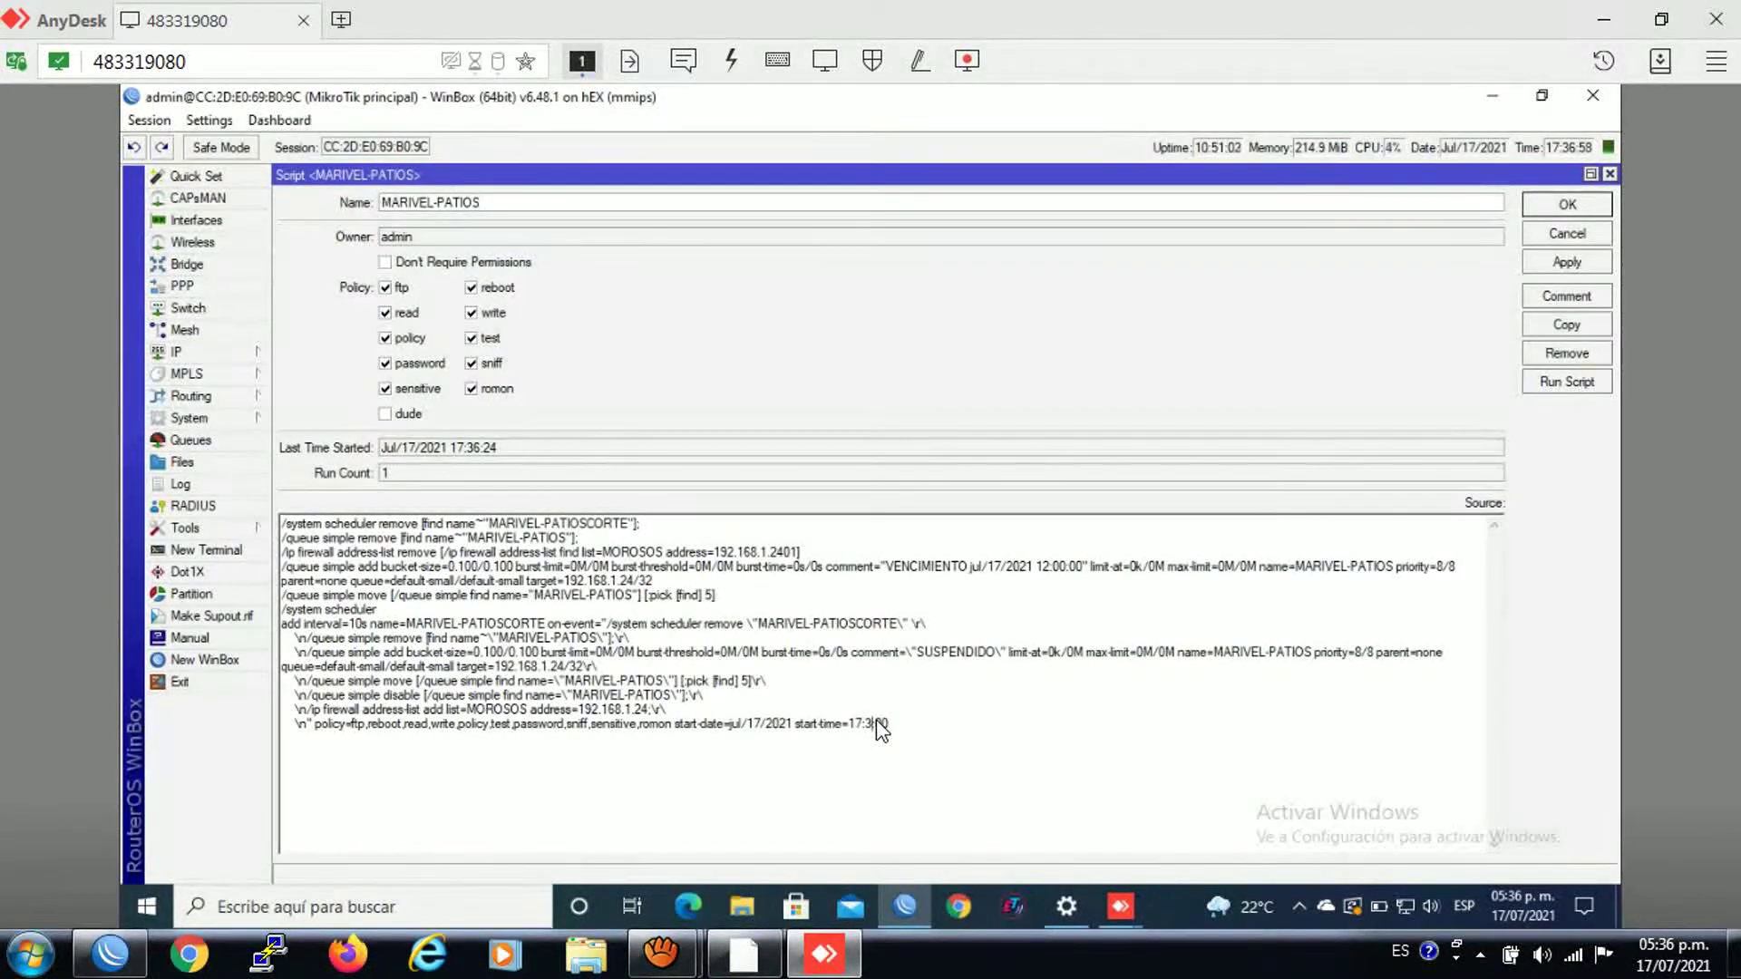
text(8)
click(1567, 263)
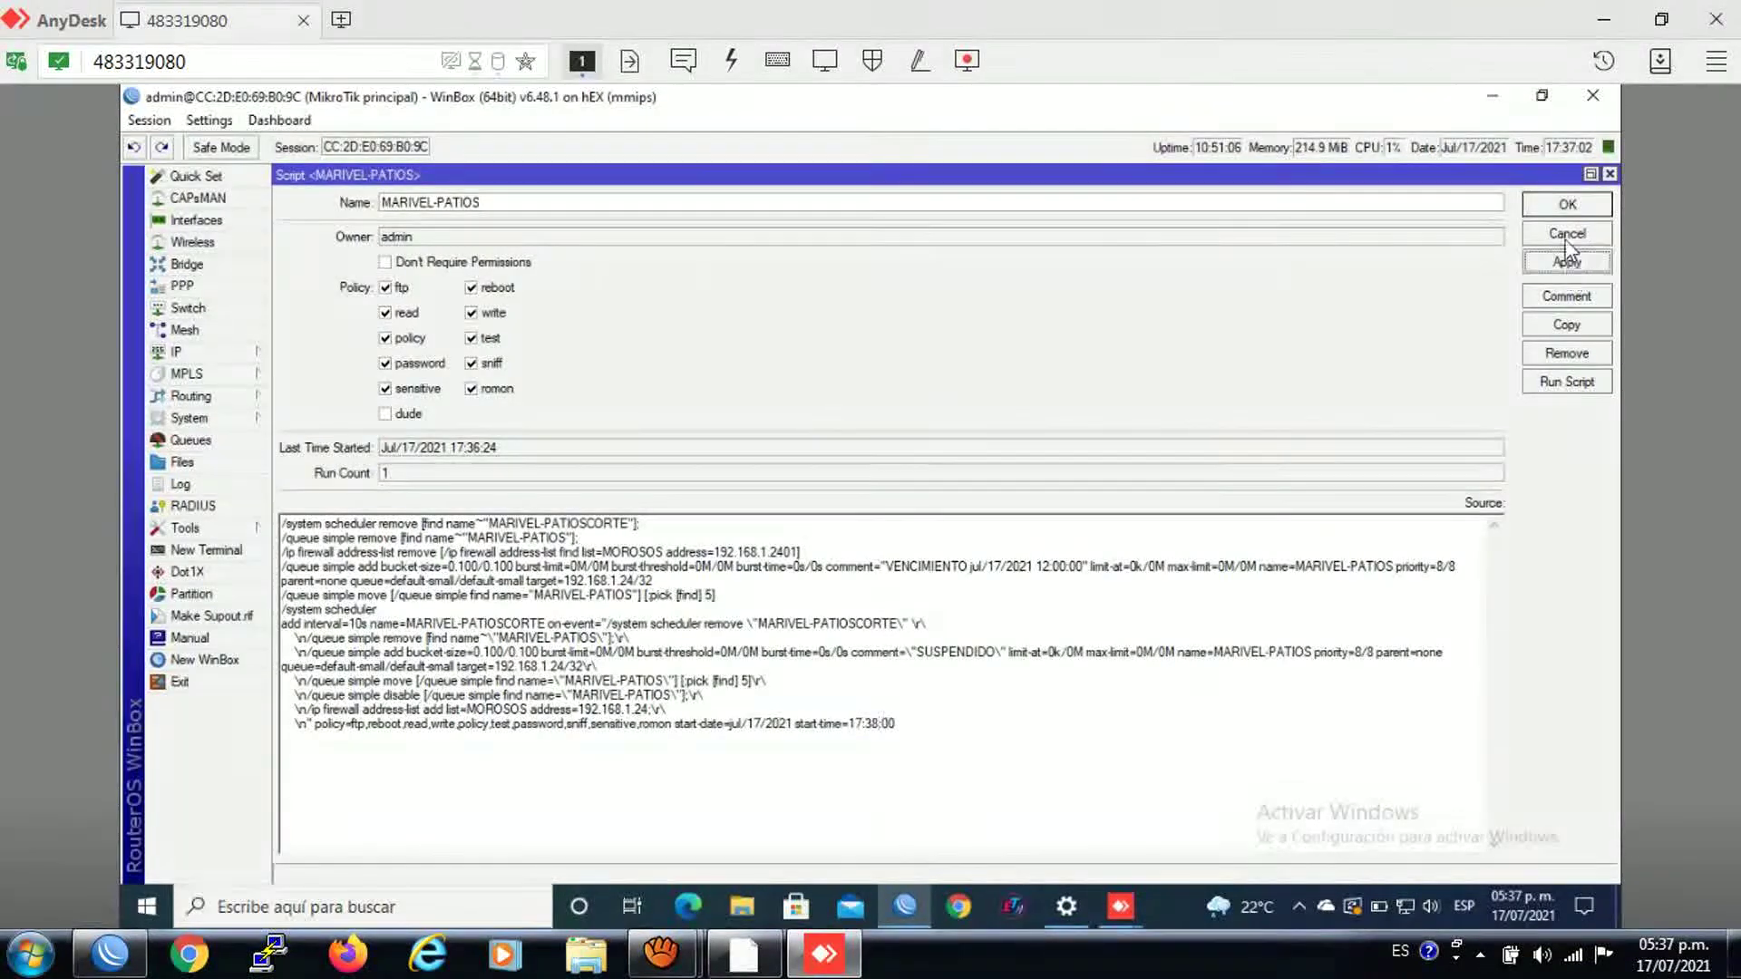
click(1565, 205)
Step: Run the client's script and move the client's queue up to position 1 in the simple queues
click(1170, 420)
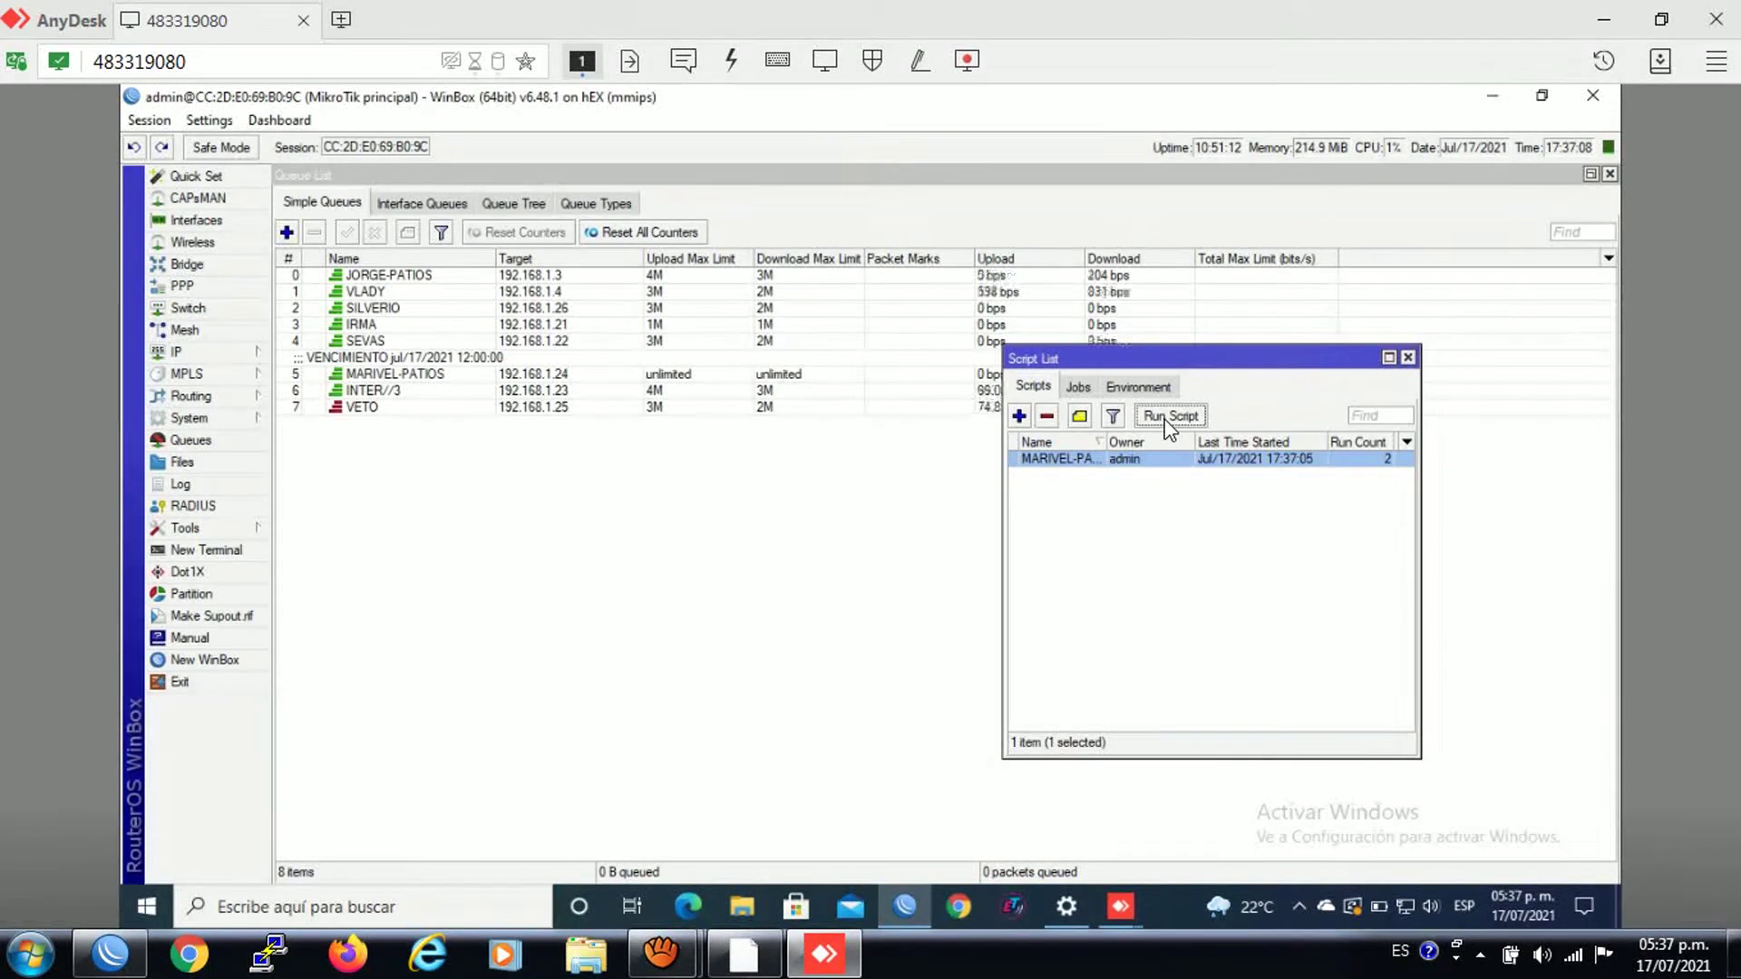
drag(1146, 362, 714, 502)
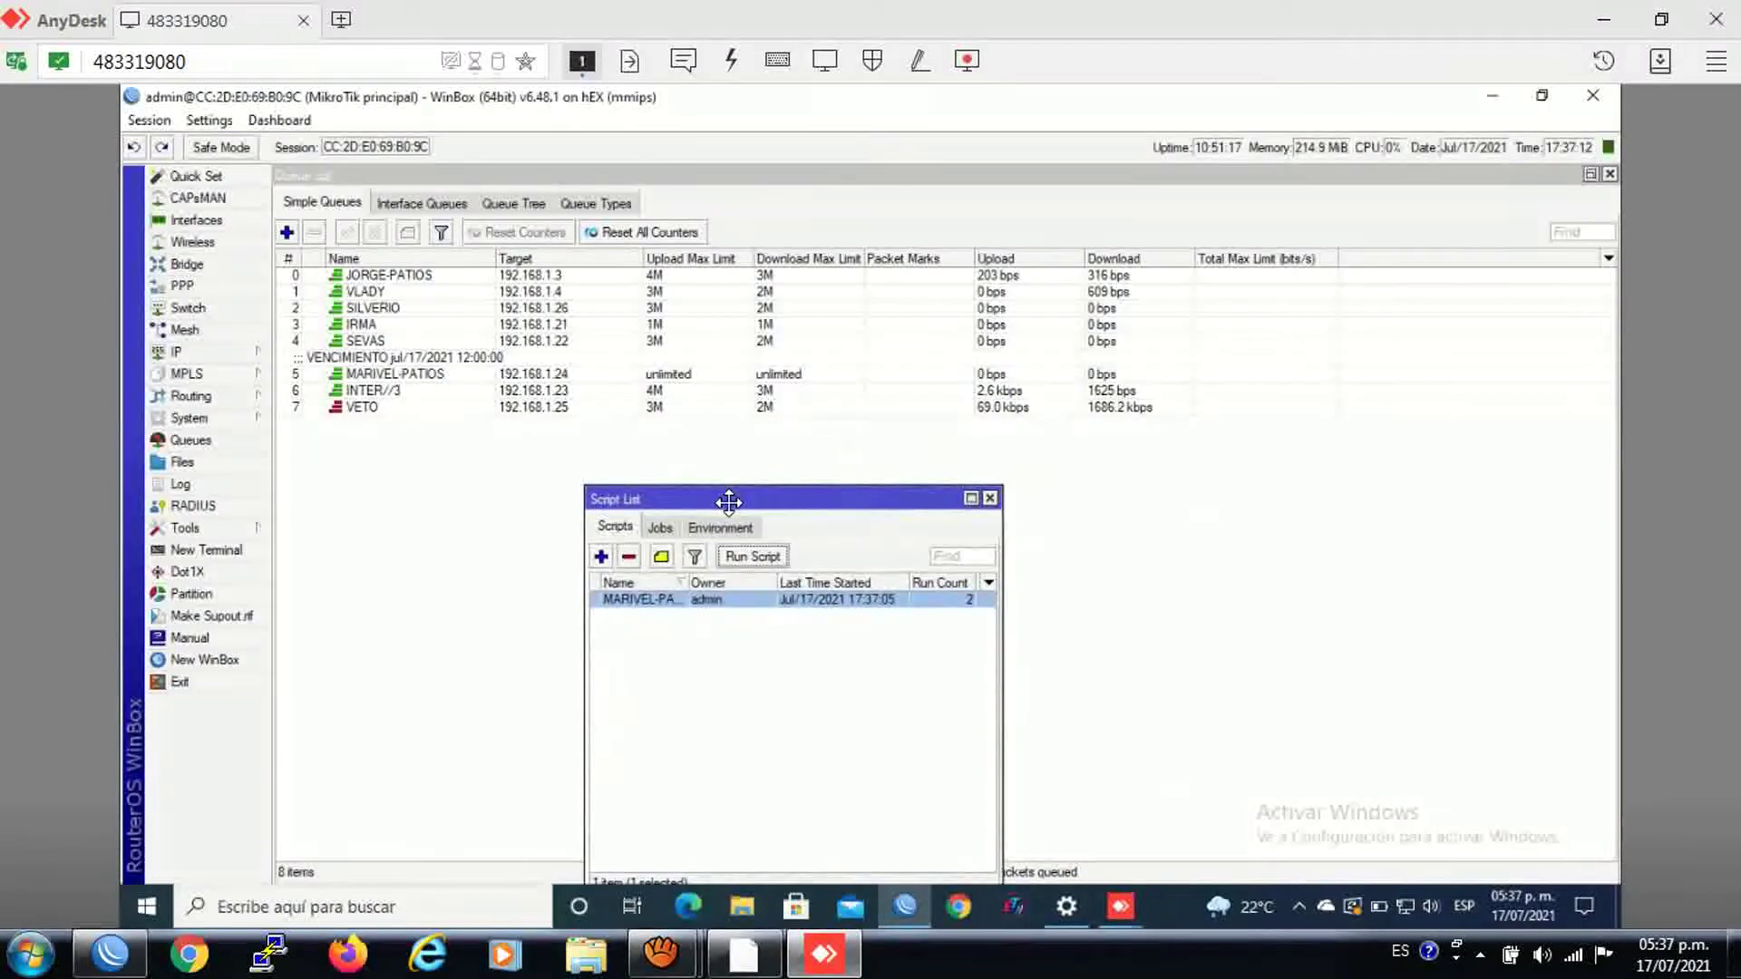
drag(385, 368, 375, 285)
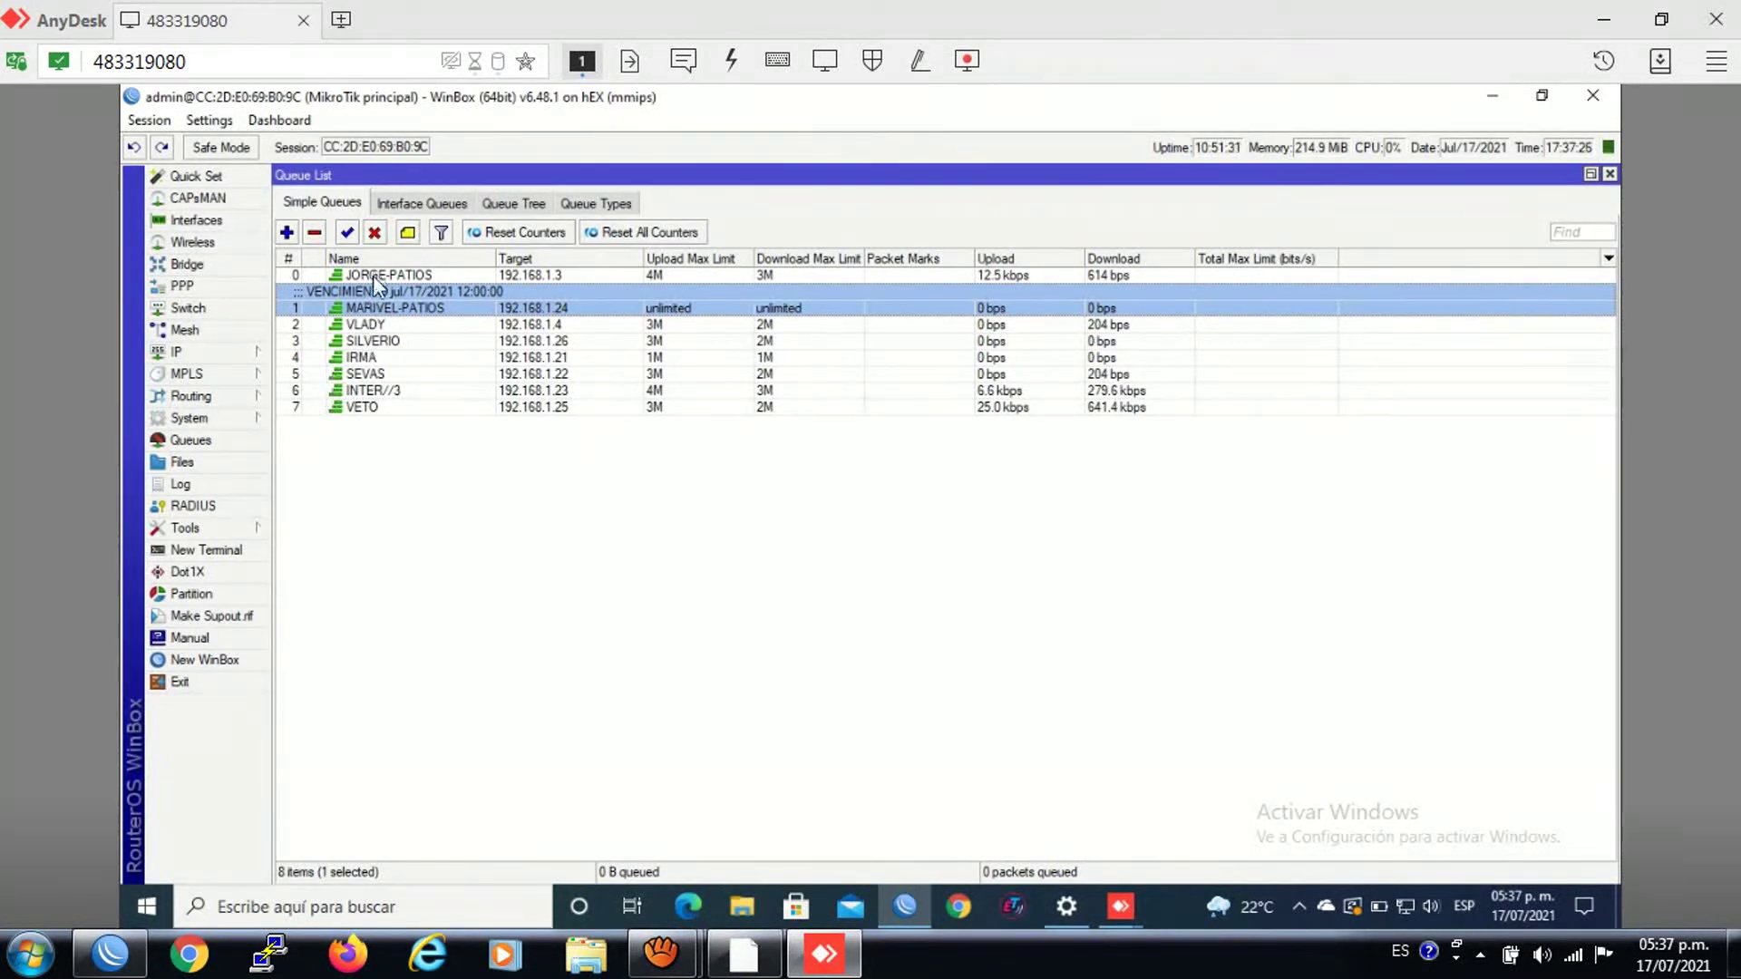
Step: Try max limits of 2M upload and 3M download on the client's queue, and review its settings
double_click(358, 296)
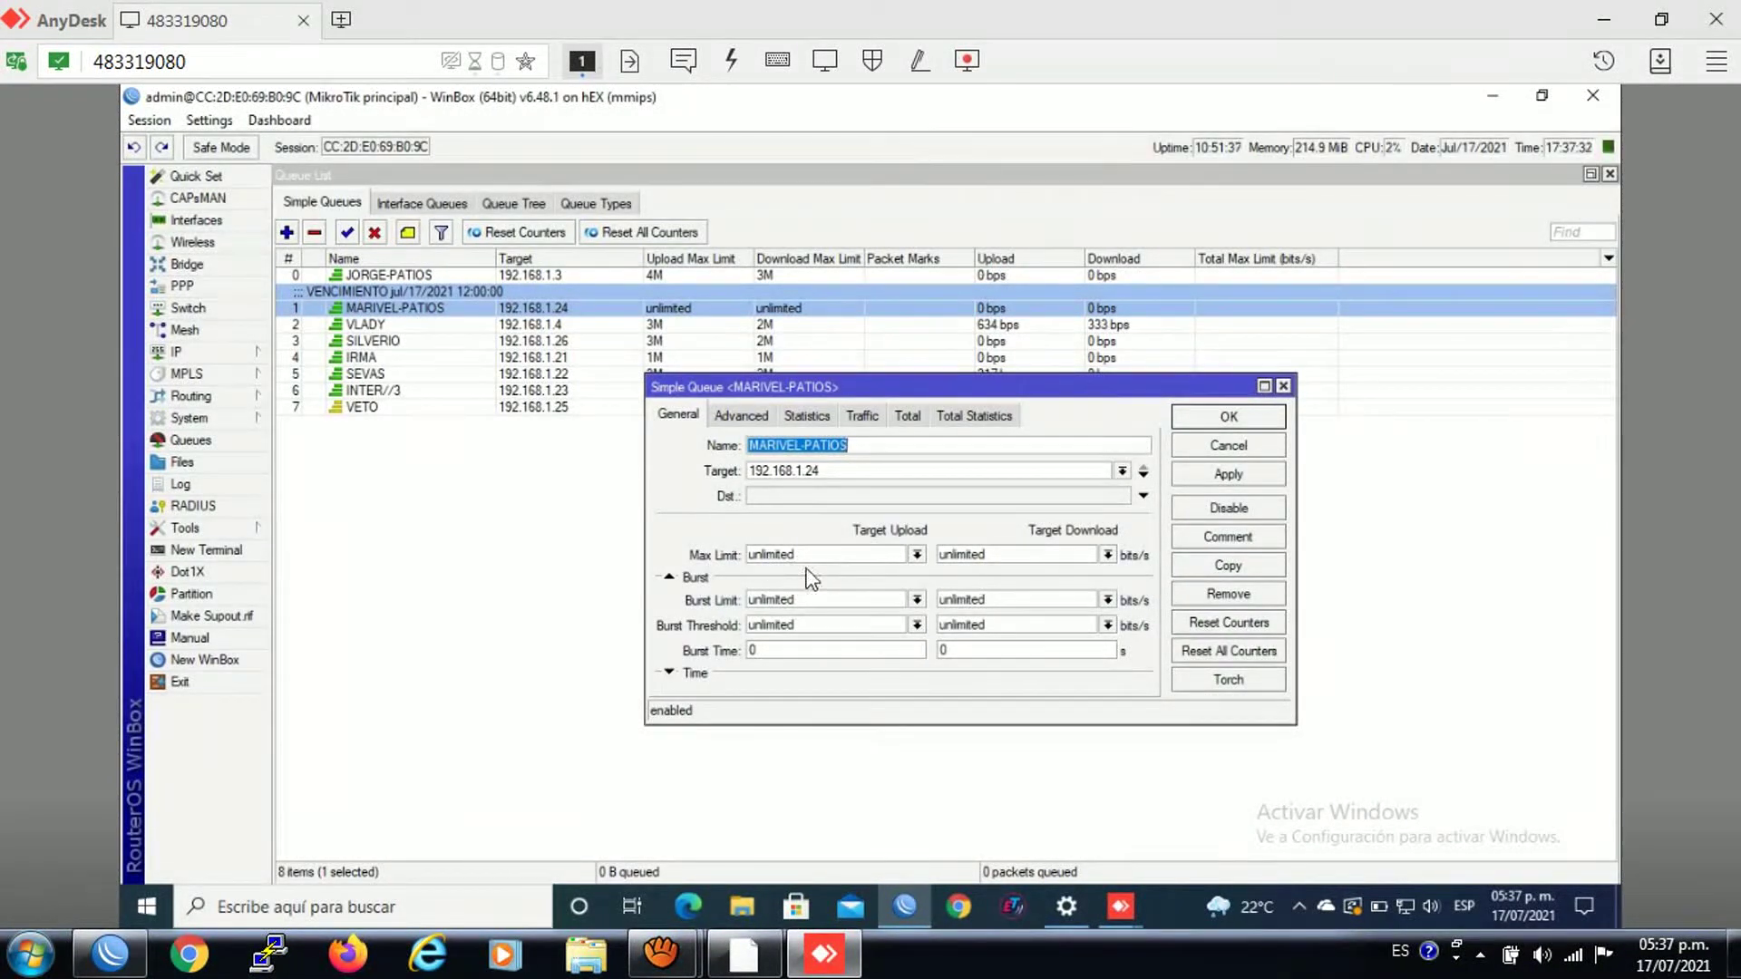
click(749, 417)
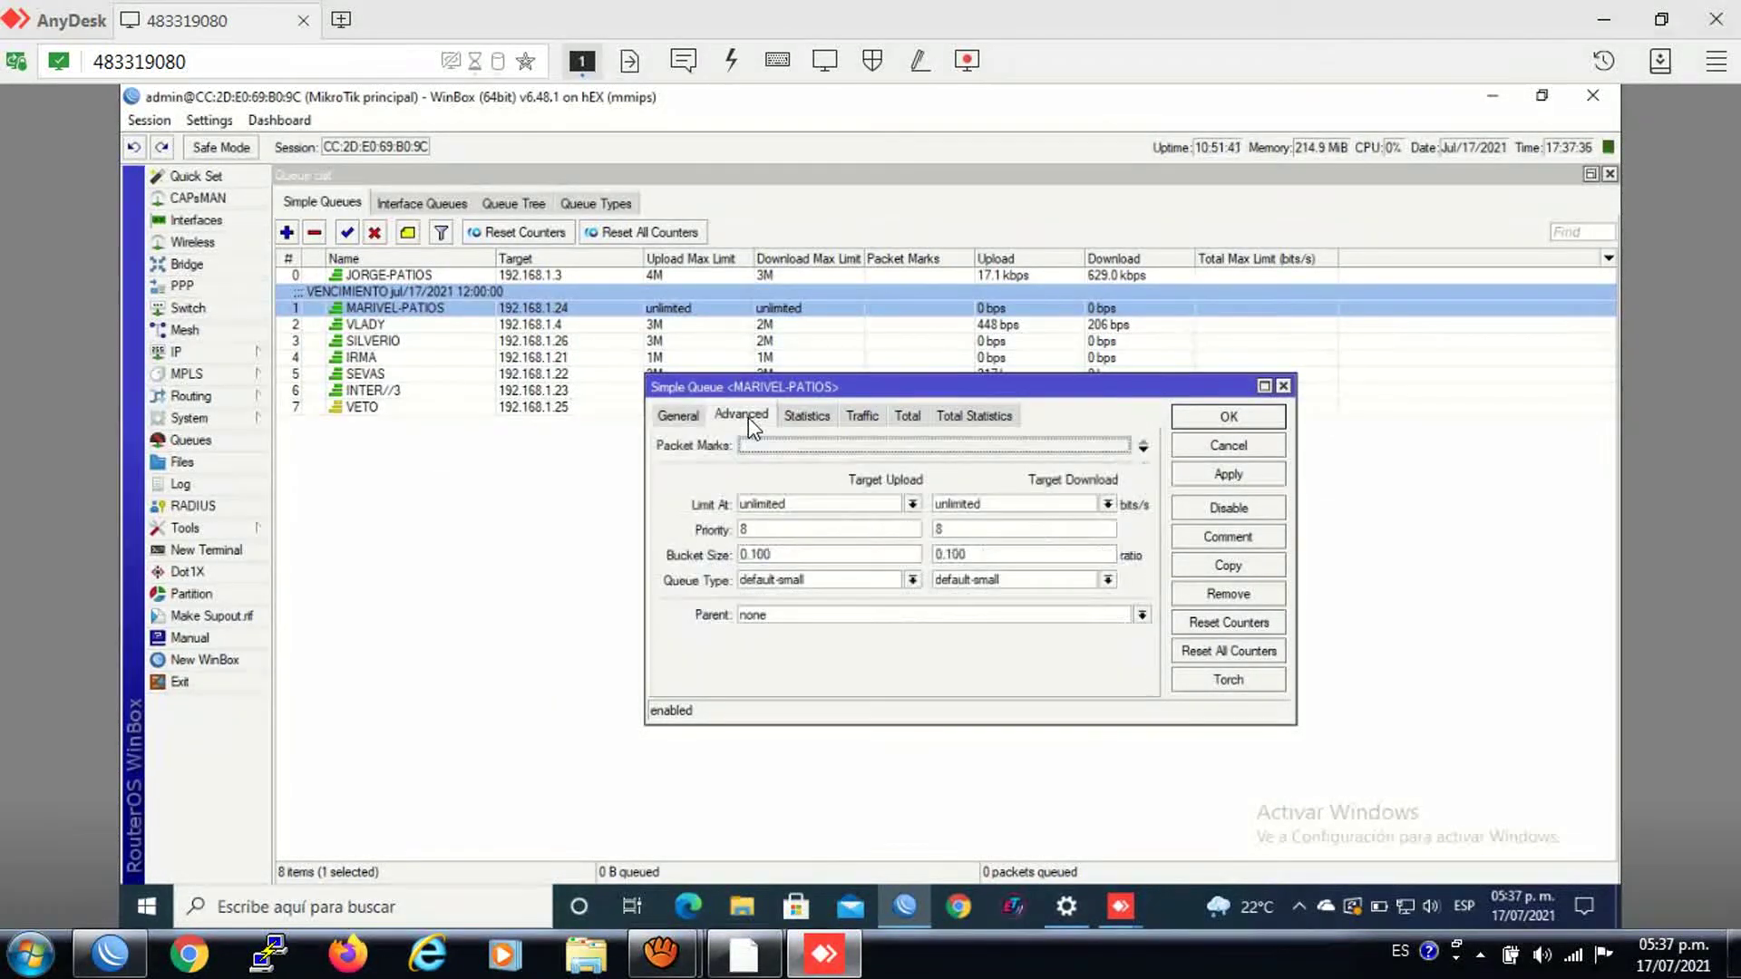
click(690, 415)
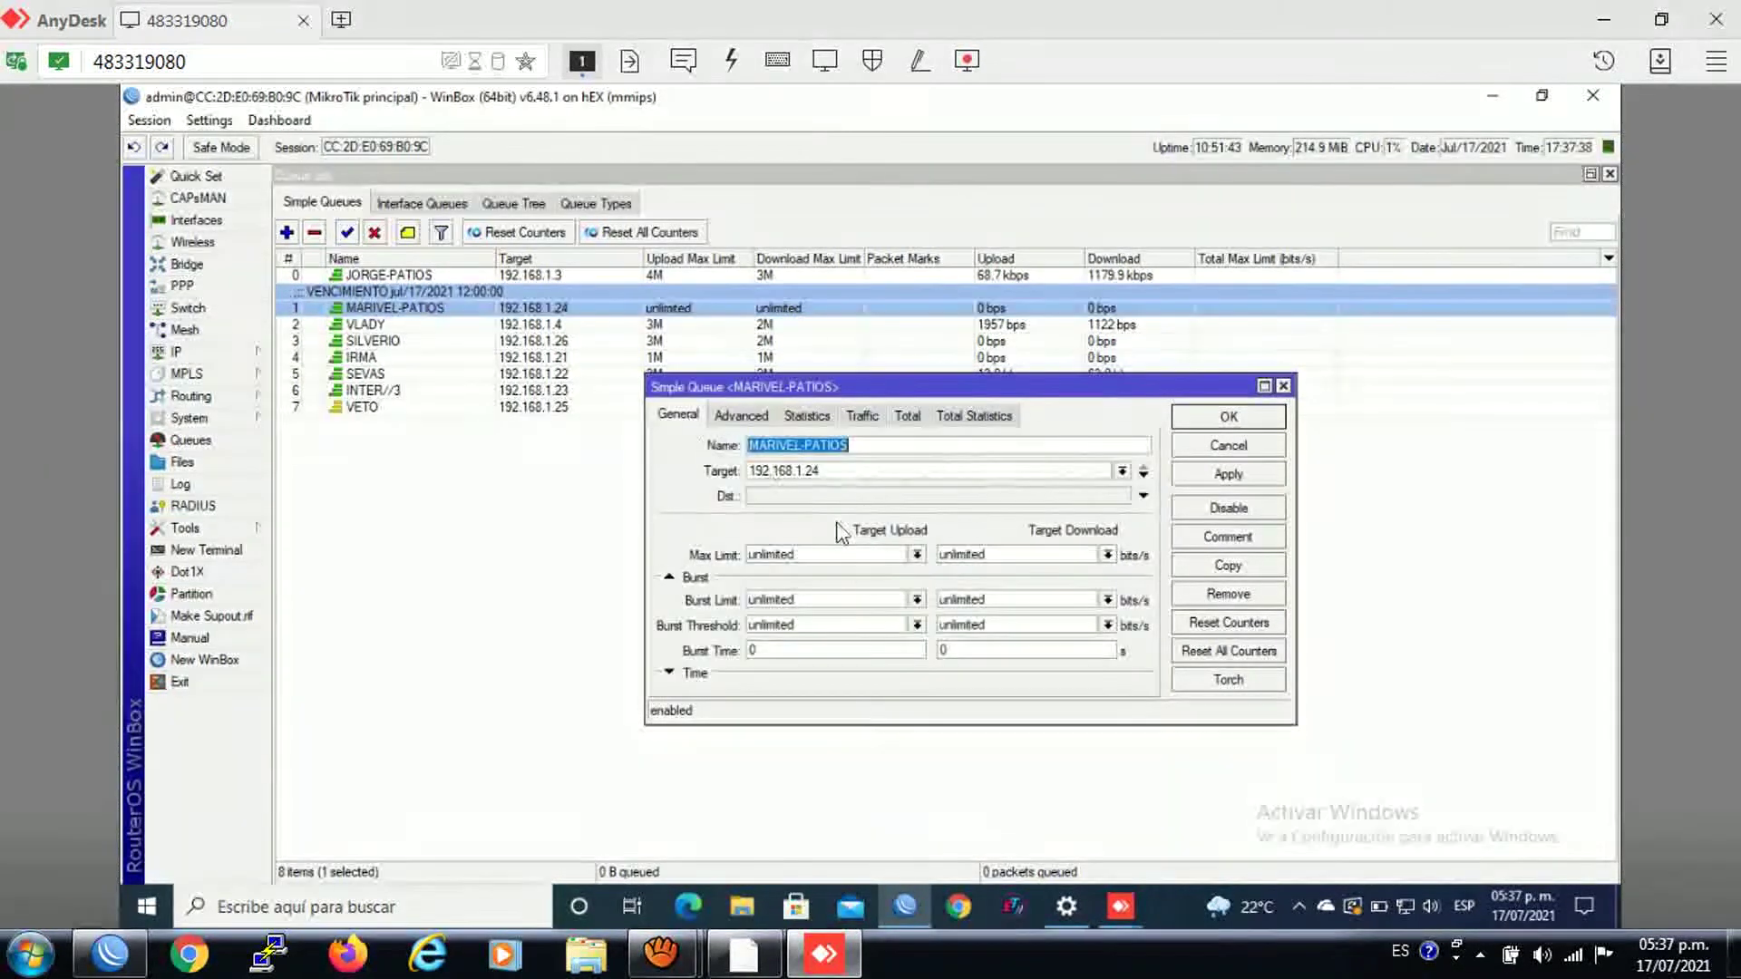
click(916, 554)
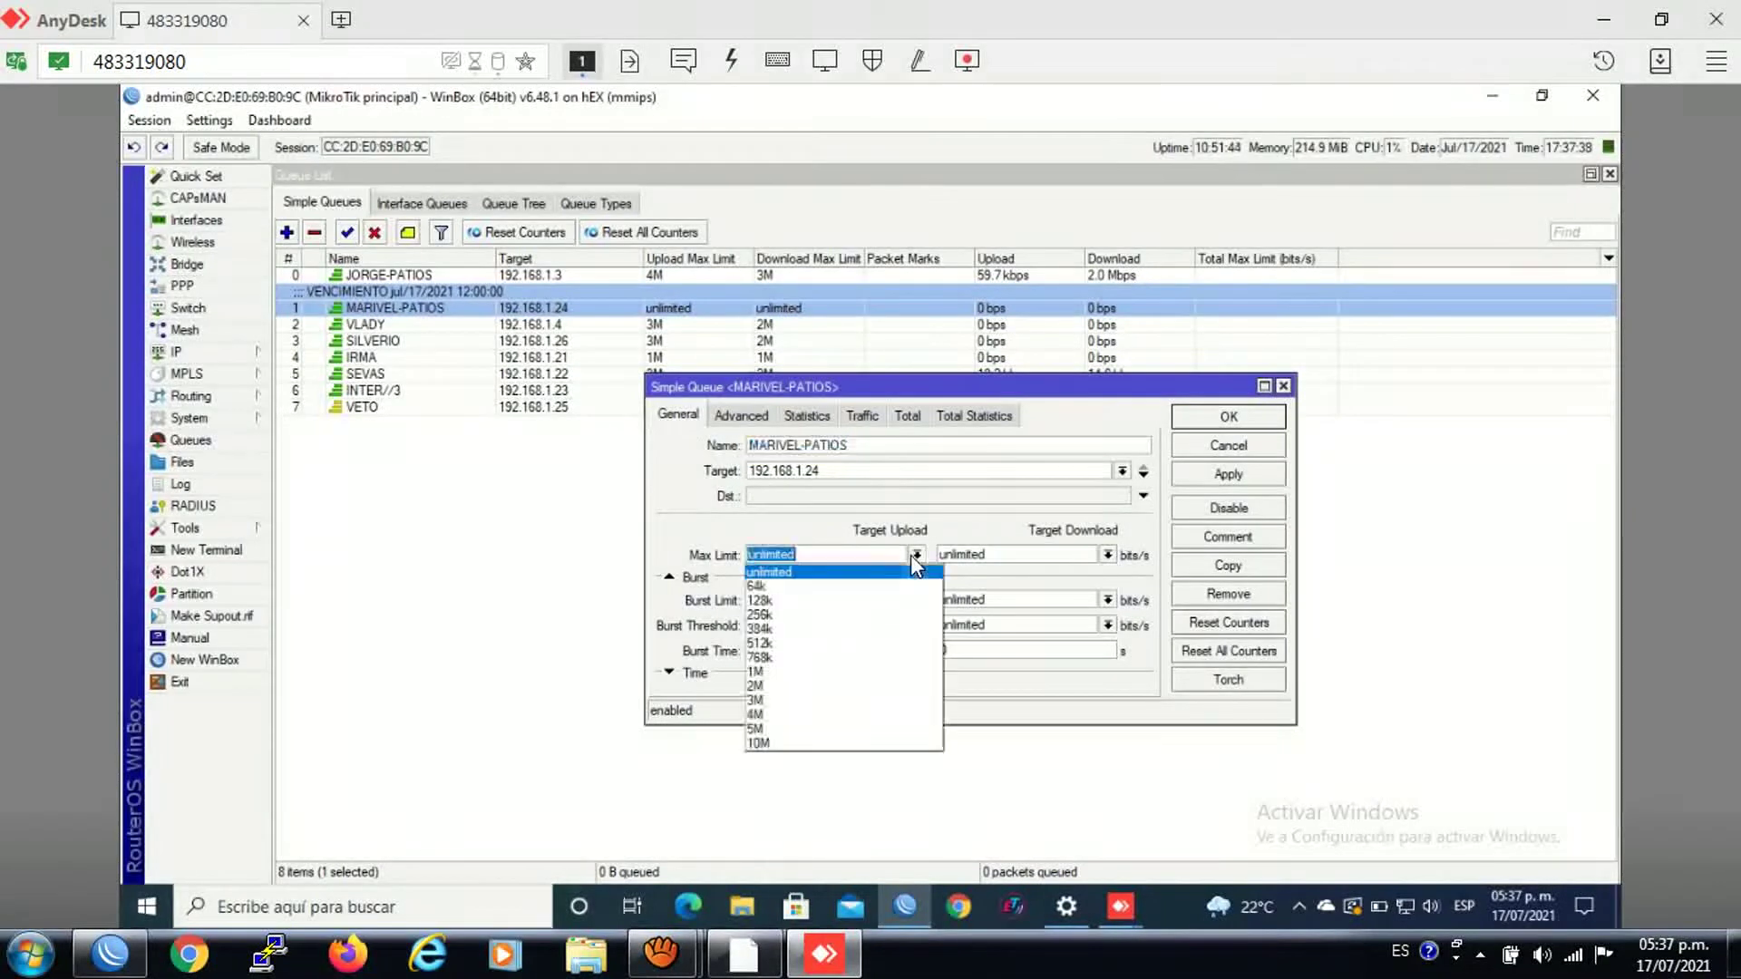
click(780, 686)
click(1107, 555)
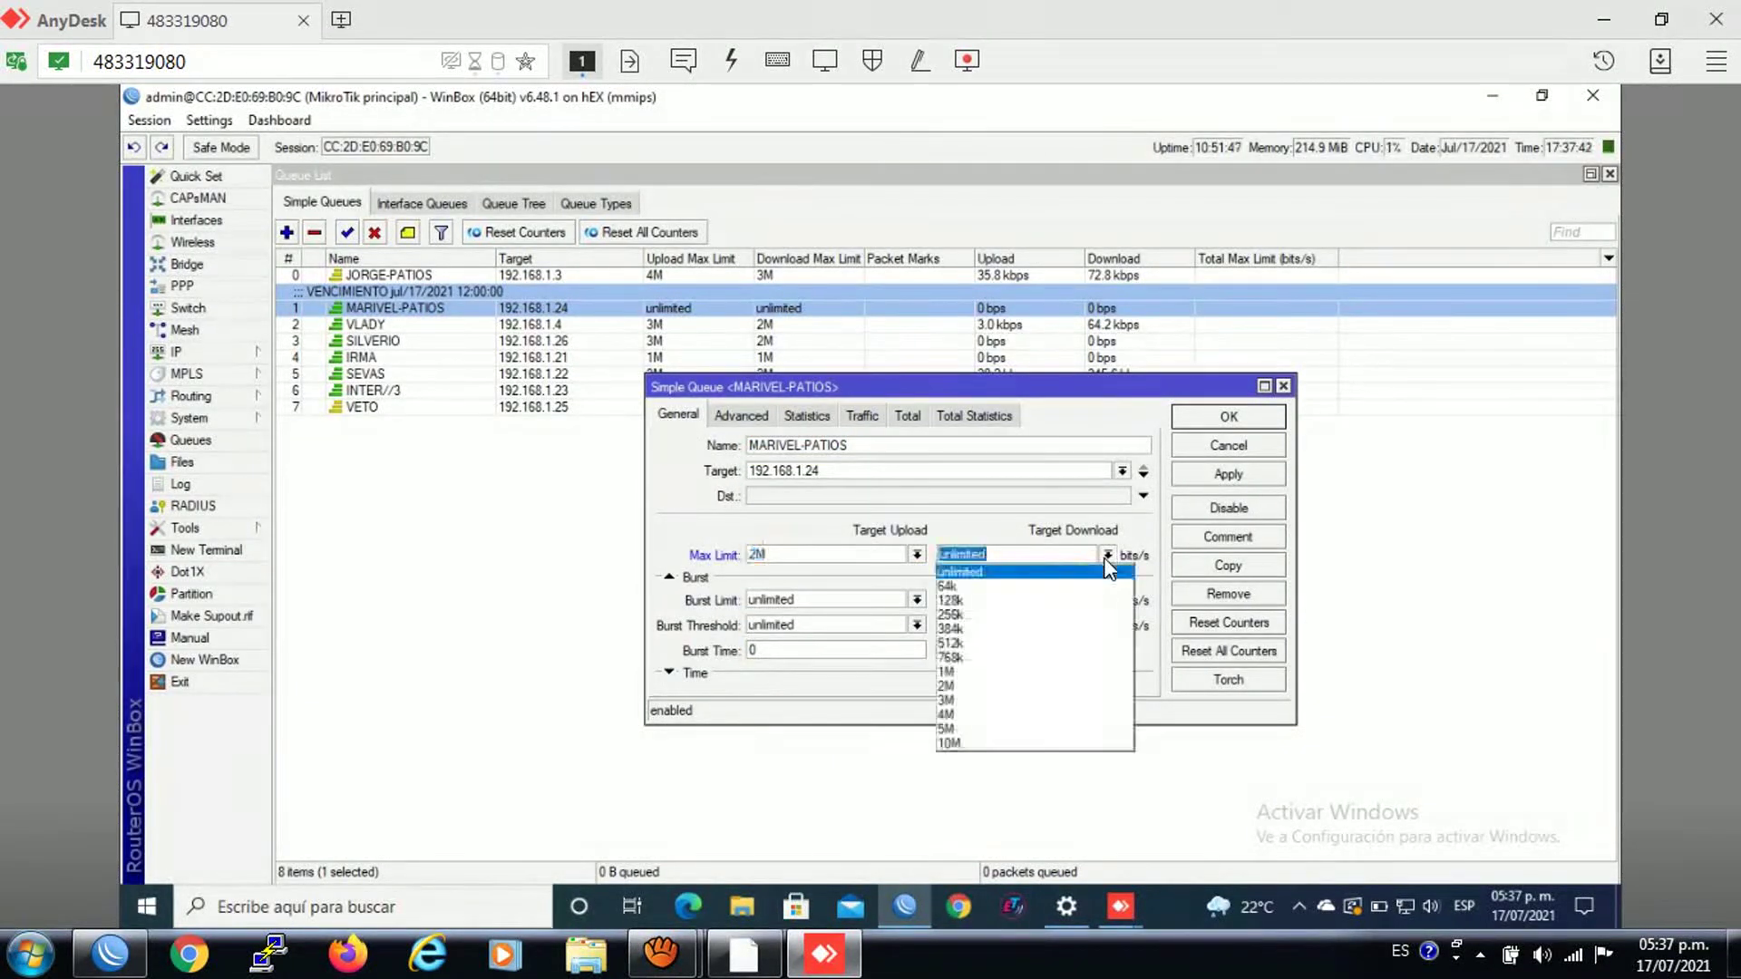
click(1006, 701)
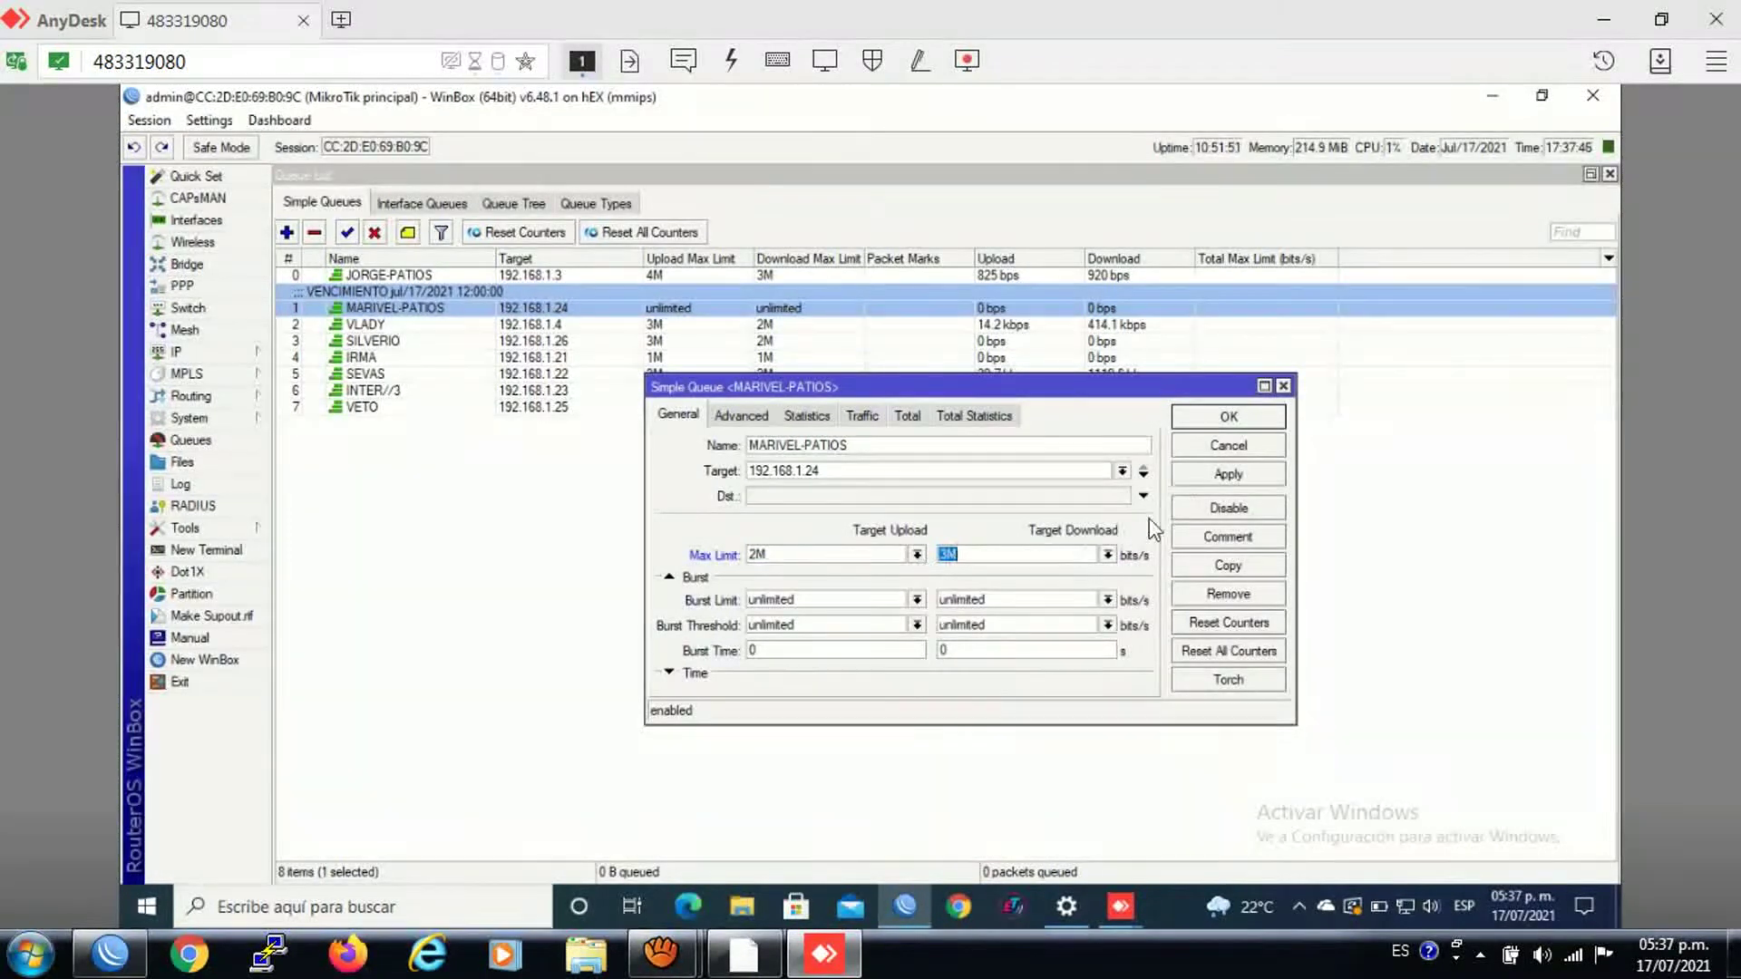
click(1211, 448)
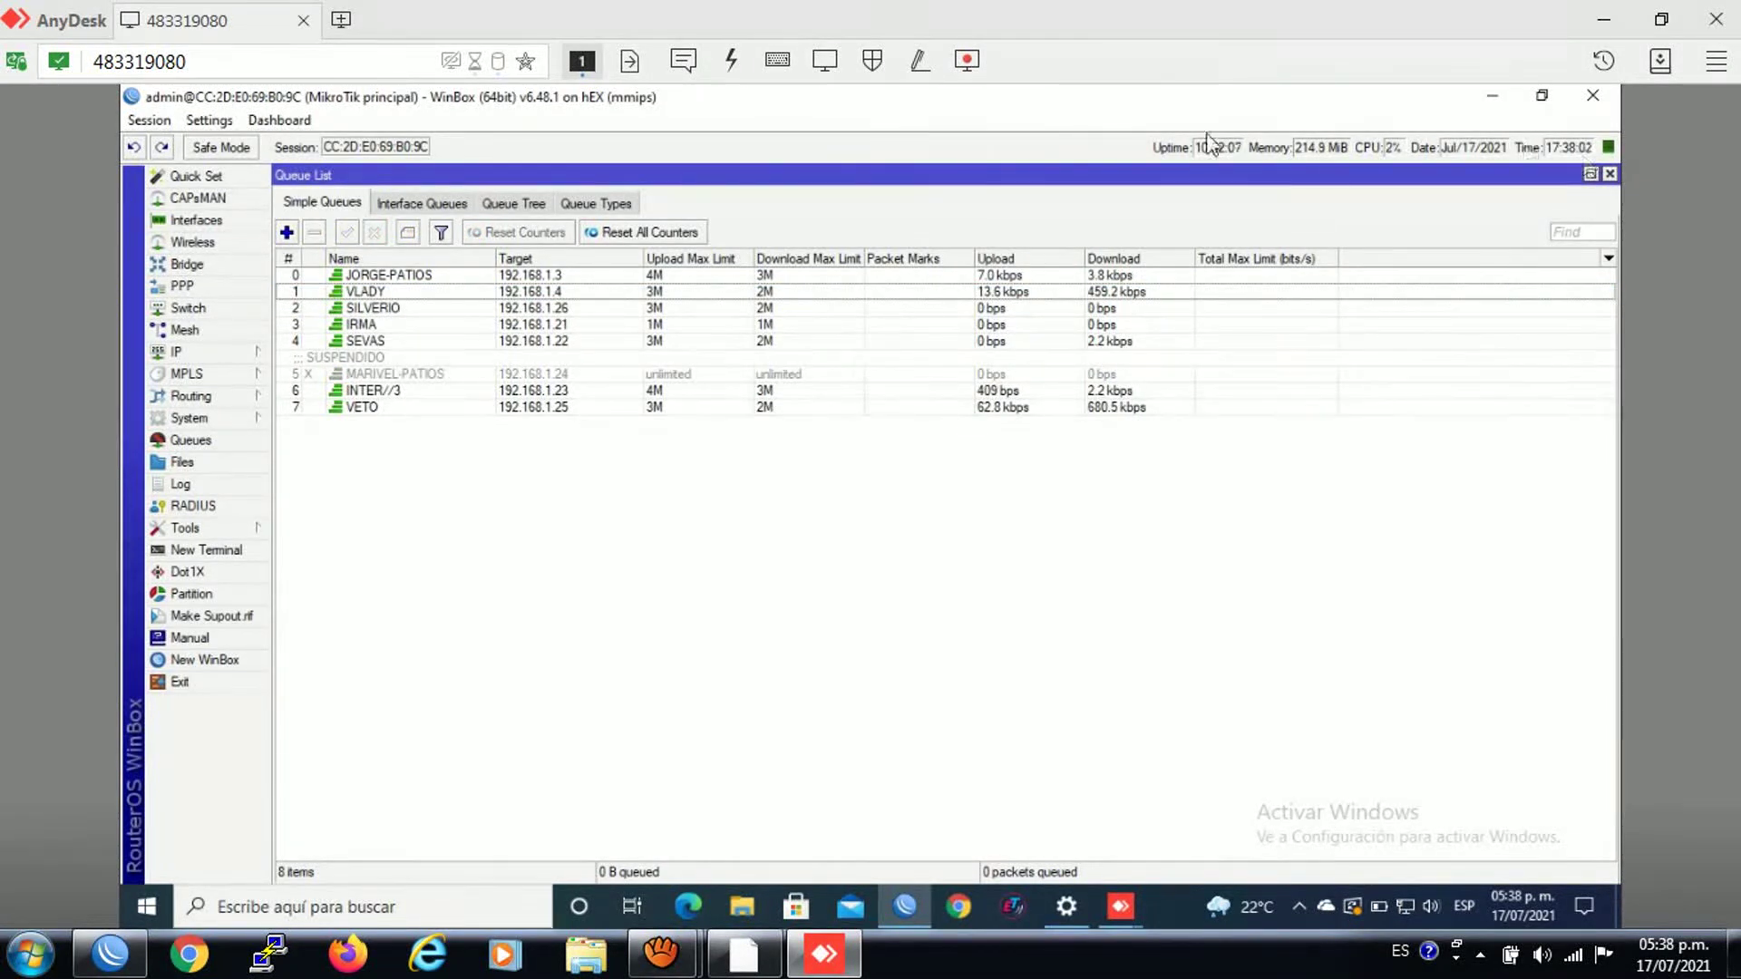
double_click(390, 366)
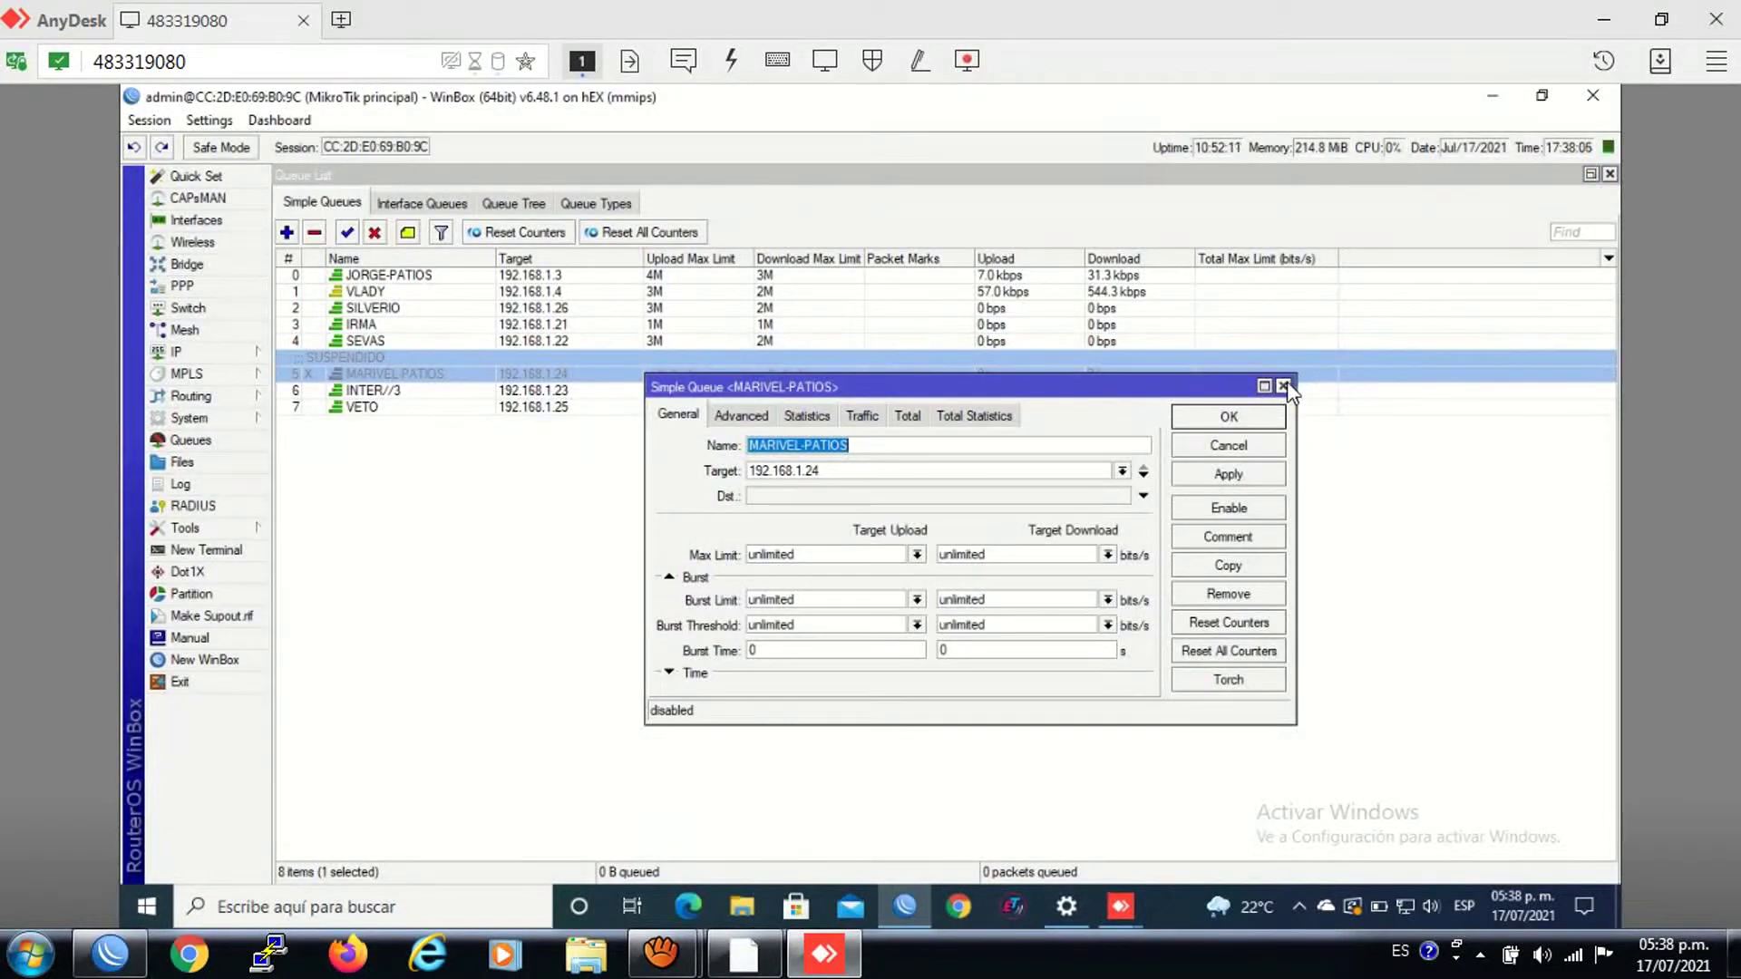
click(1283, 386)
Step: Switch to the CORTE AVANZADO script in Notepad and copy max-limit=0M/0M from the notes into the Replace search text
key(alt+Tab)
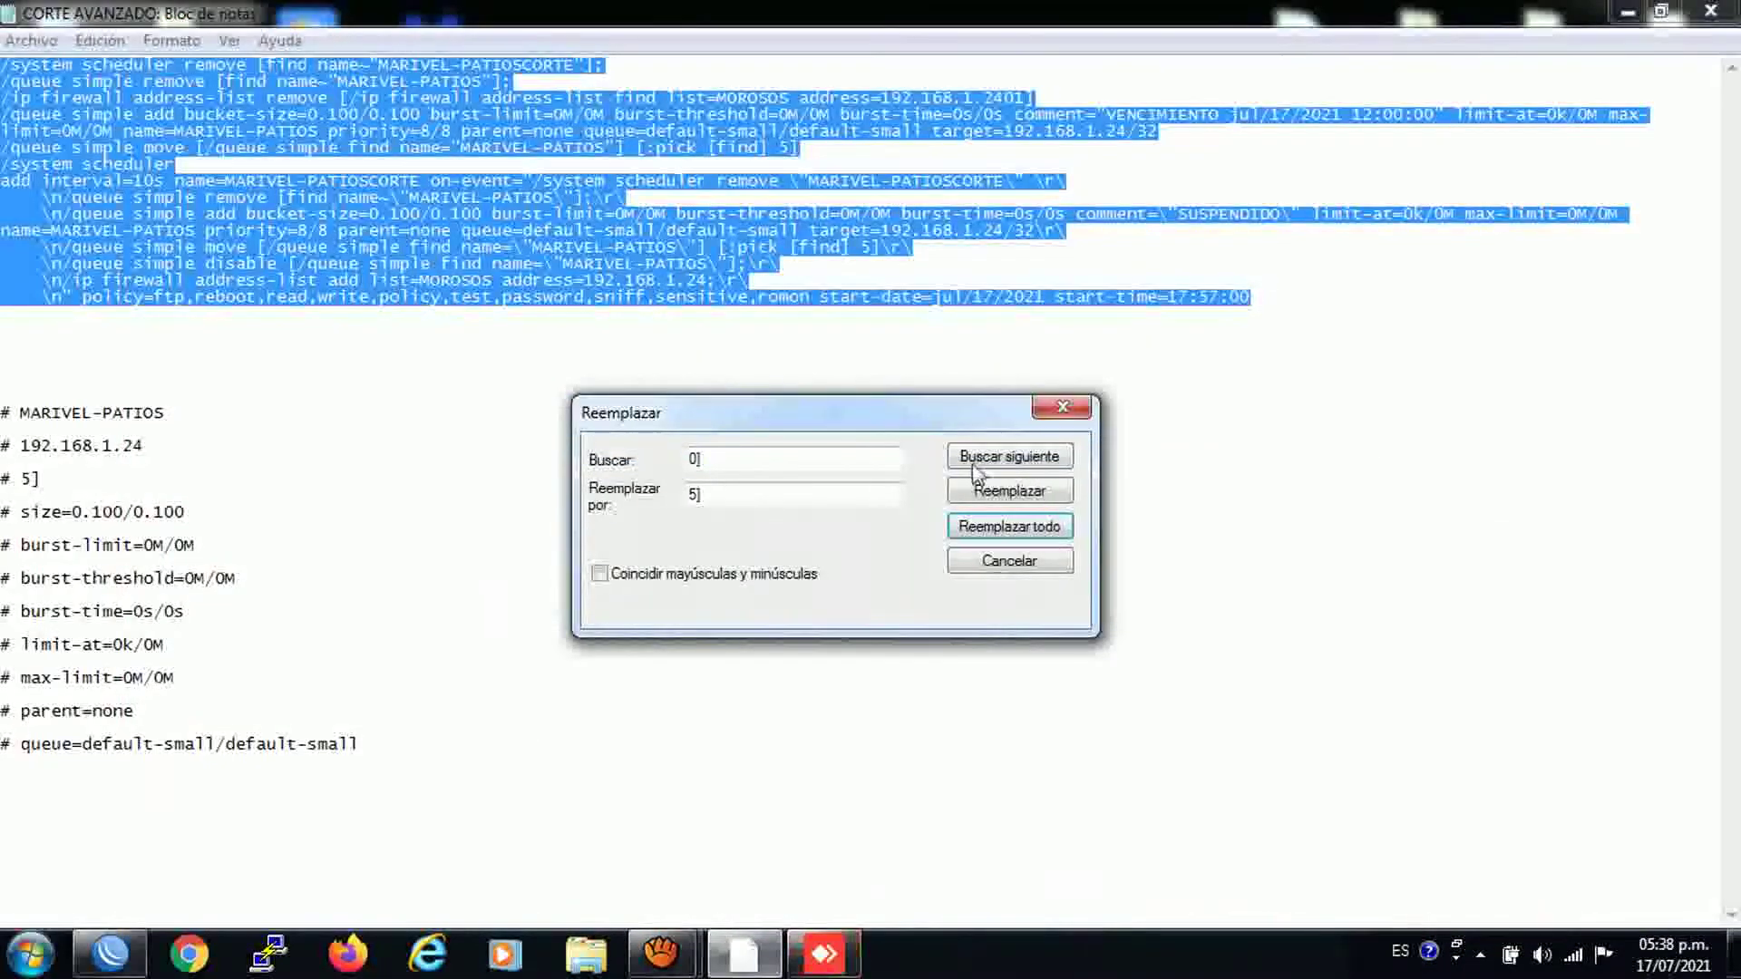
drag(186, 678, 20, 687)
right_click(20, 686)
click(102, 407)
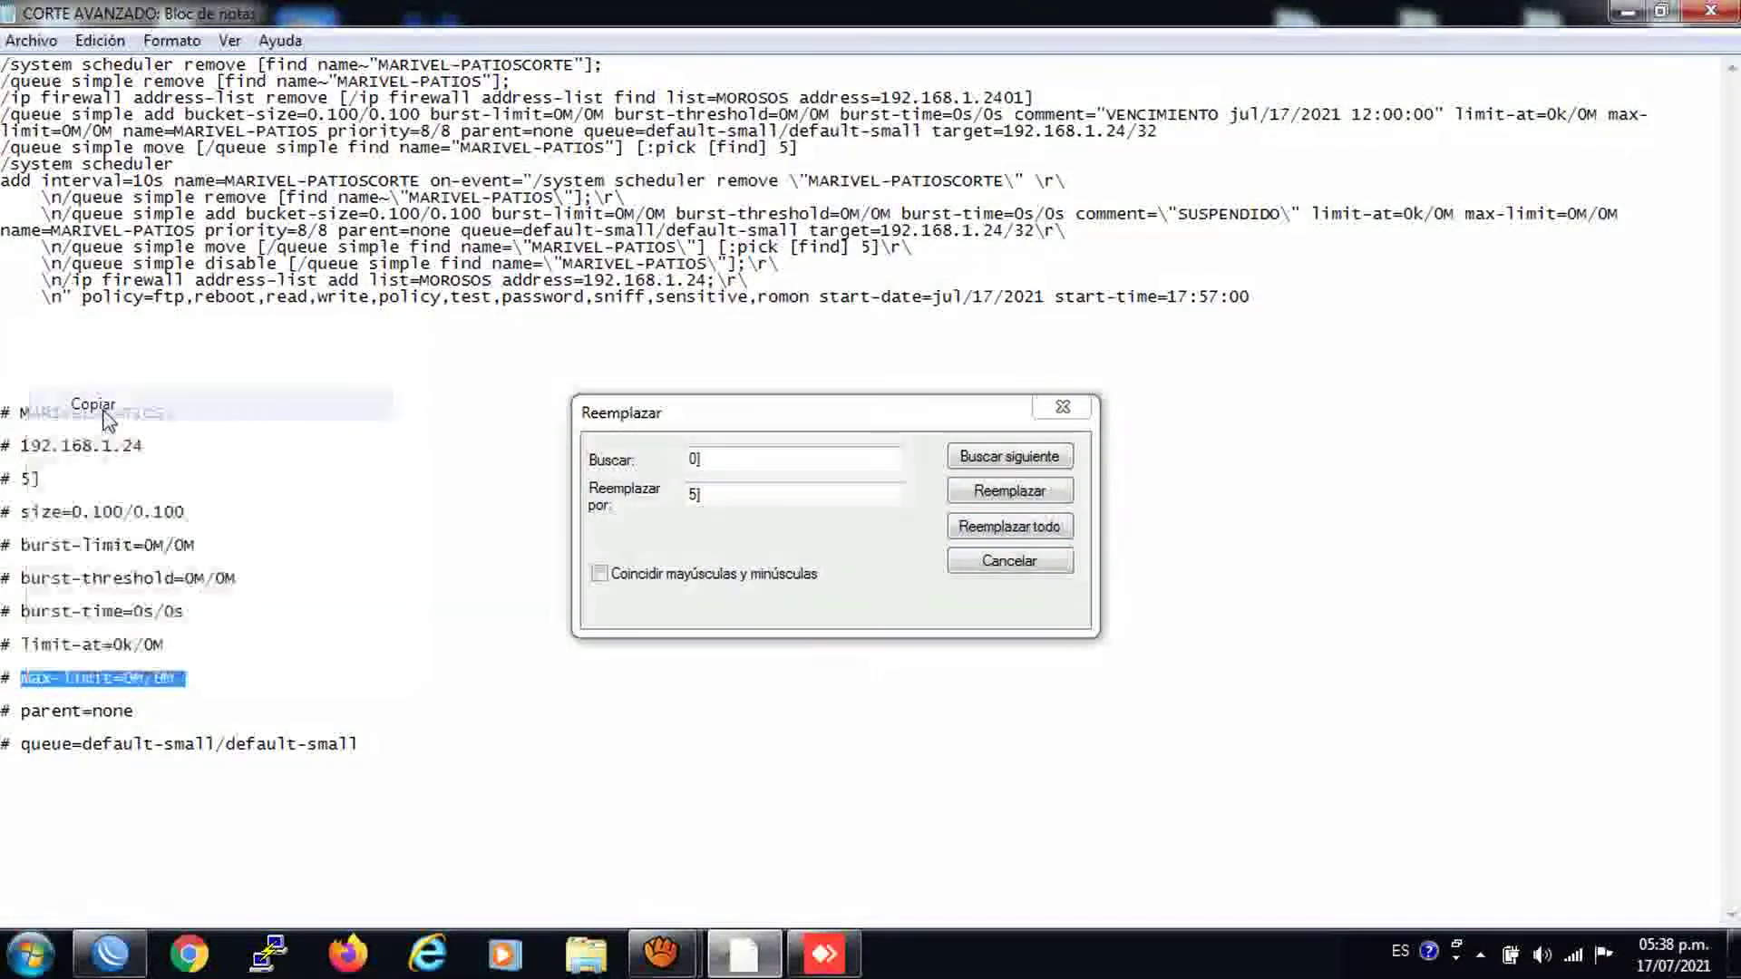
click(798, 572)
right_click(701, 459)
click(758, 570)
Step: Set the replacement text to max-limit=10M/10M and replace all occurrences in the script
double_click(698, 494)
right_click(713, 496)
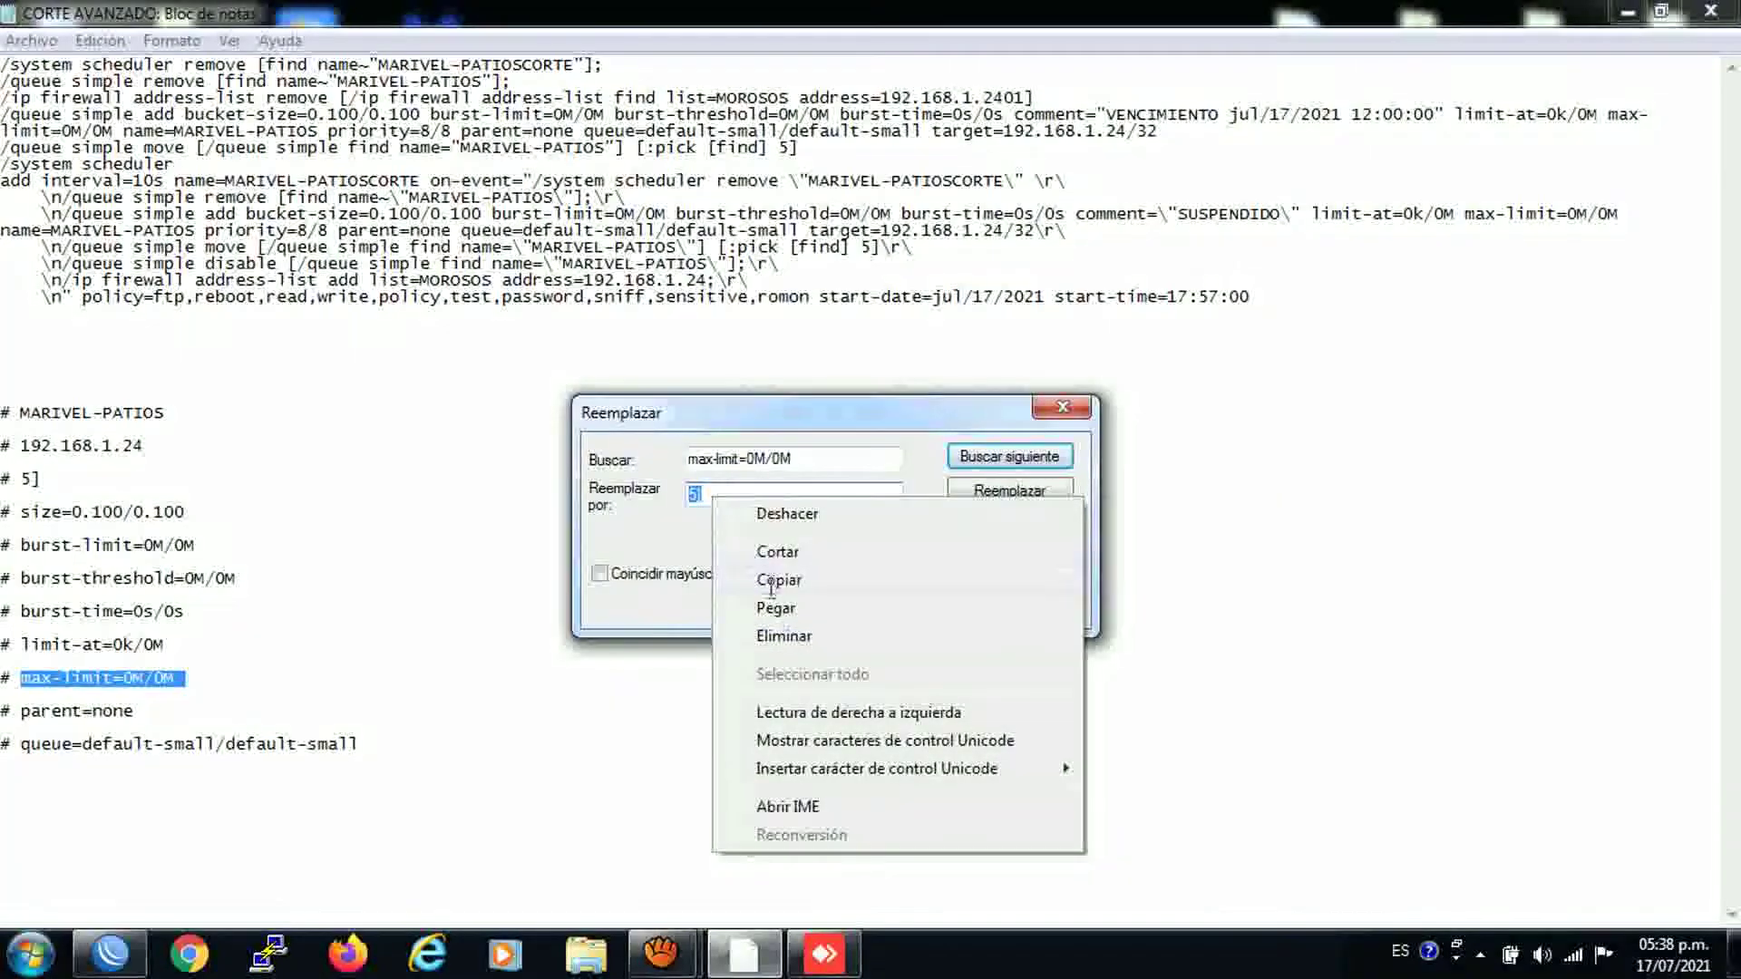
click(776, 608)
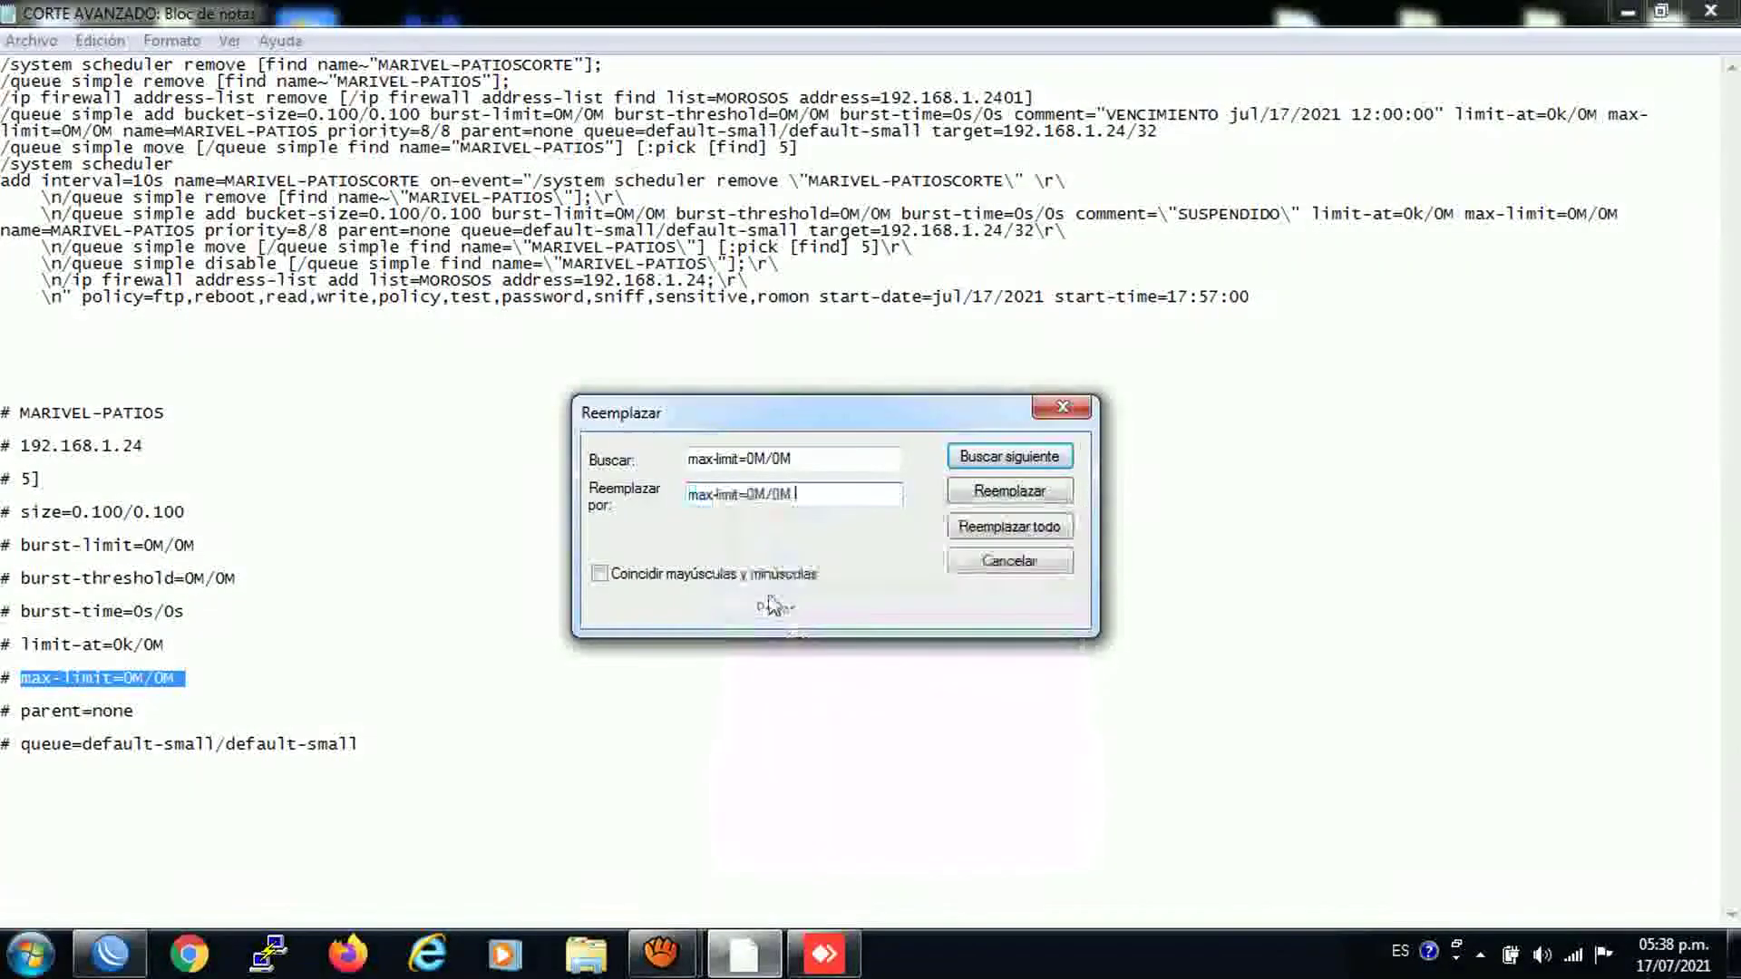
click(752, 495)
text(1)
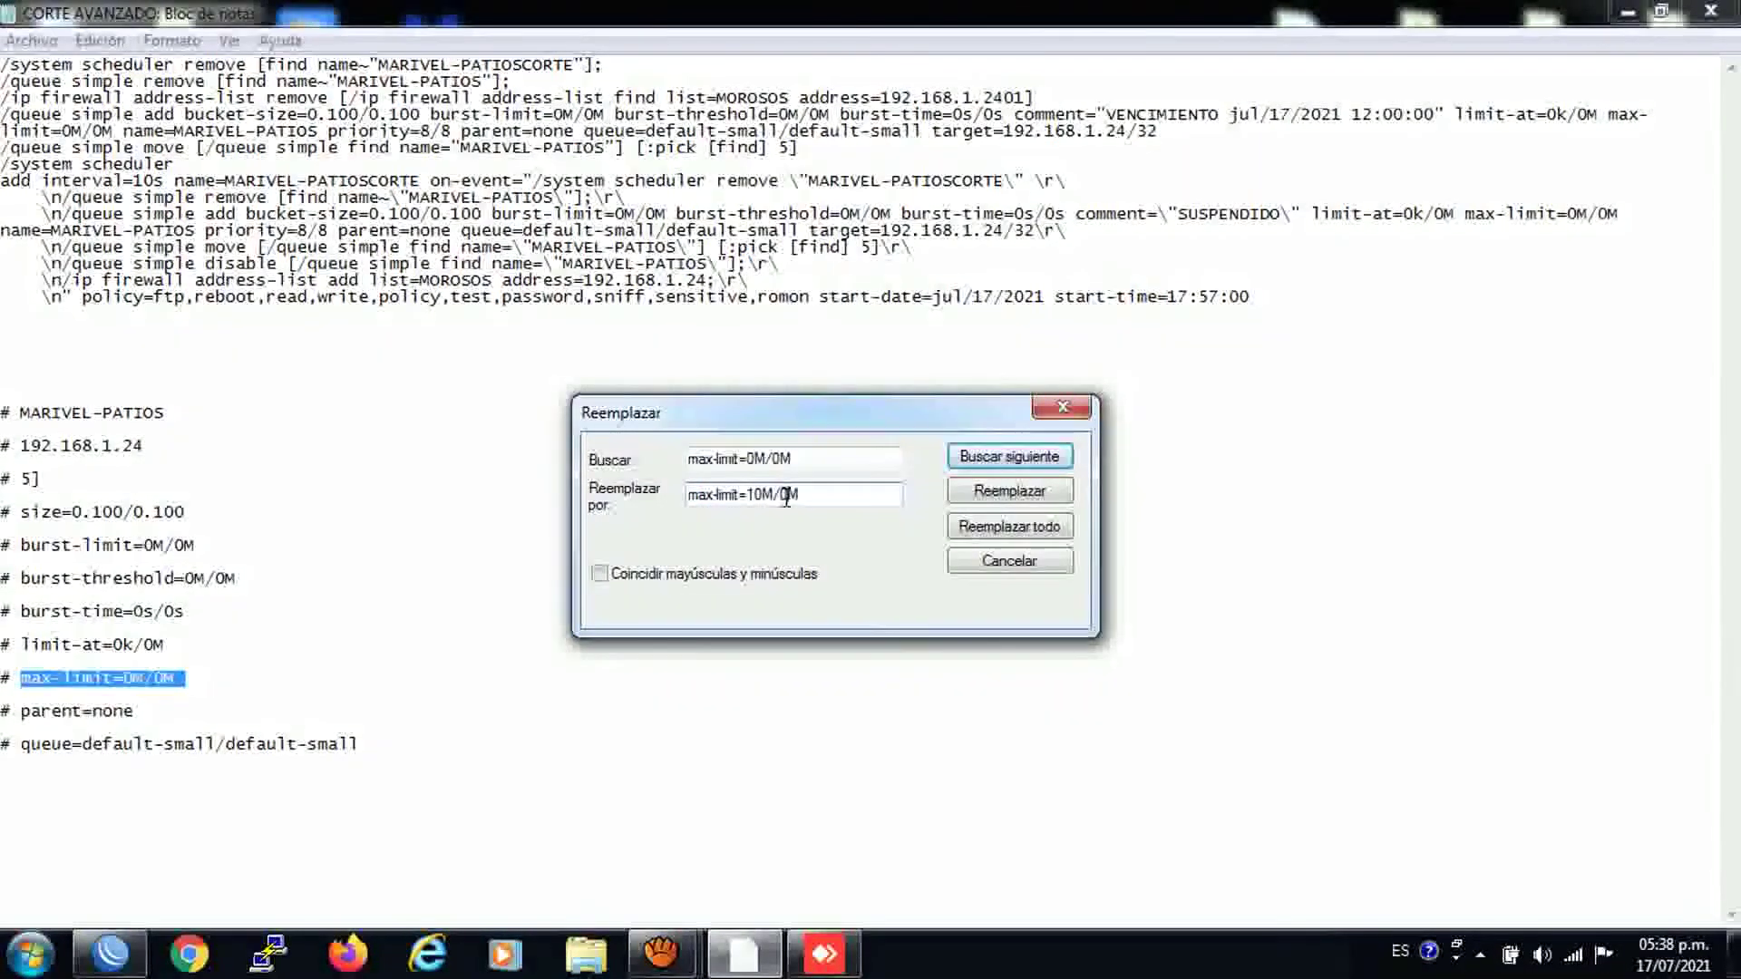
click(784, 494)
text(1)
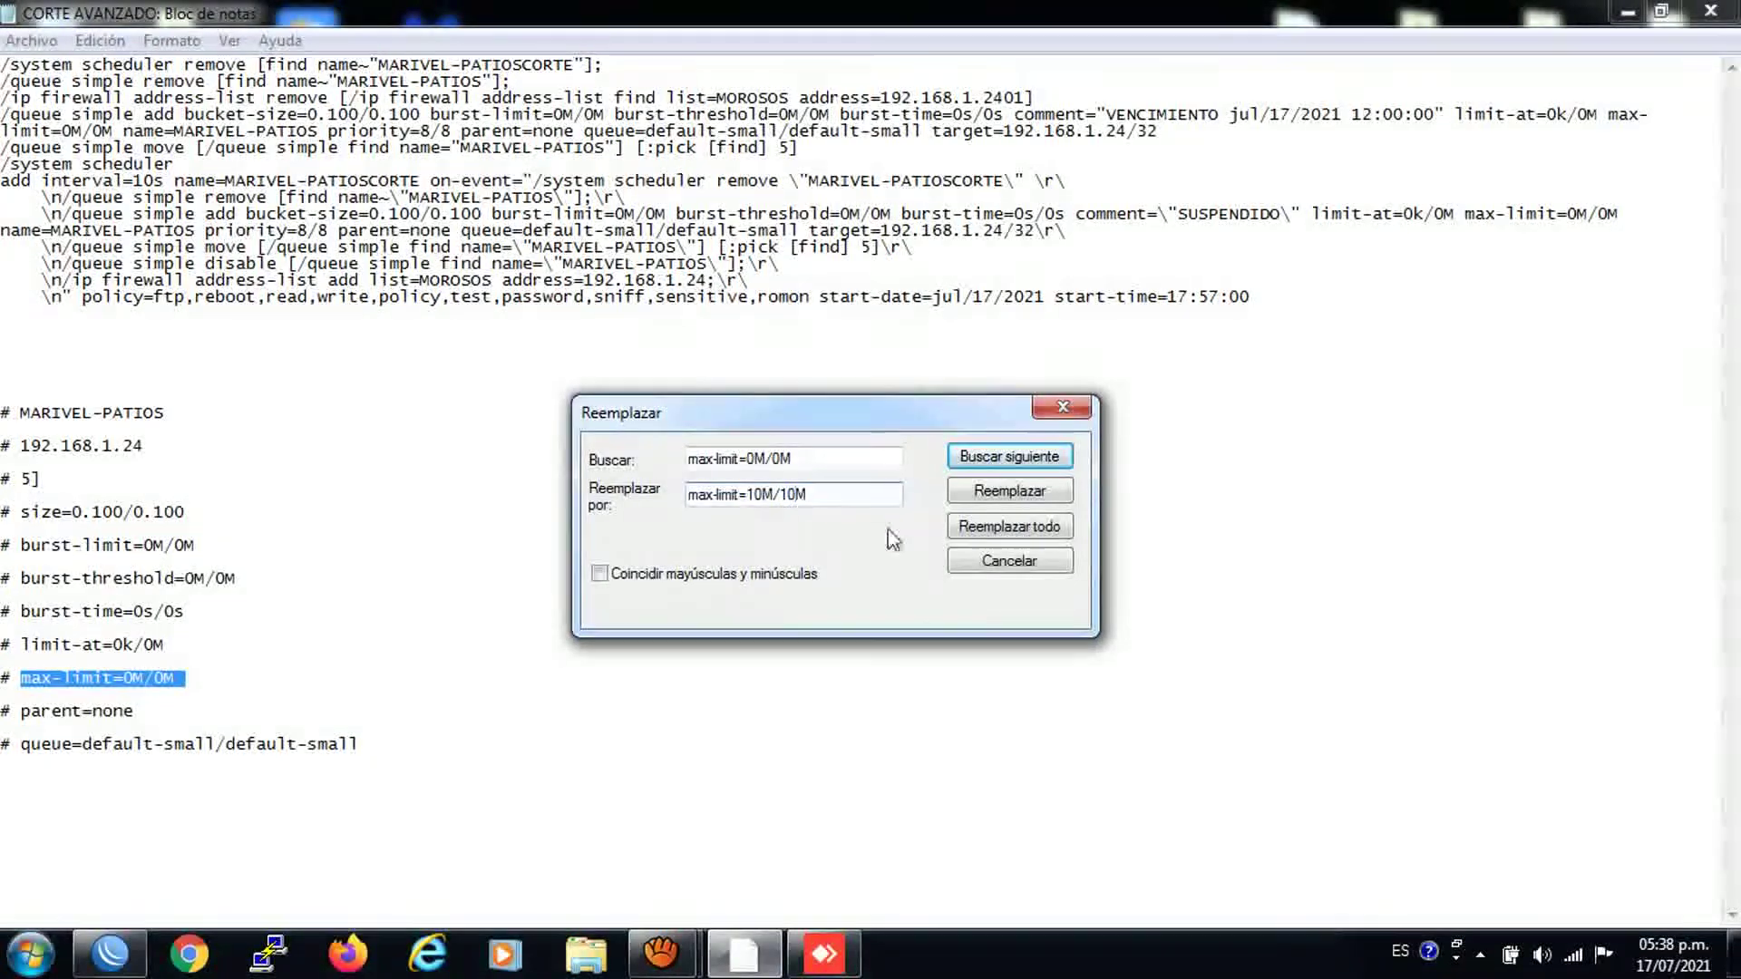
click(968, 528)
Step: Copy the updated script and paste it over the whole source of the client's script in WinBox
right_click(61, 94)
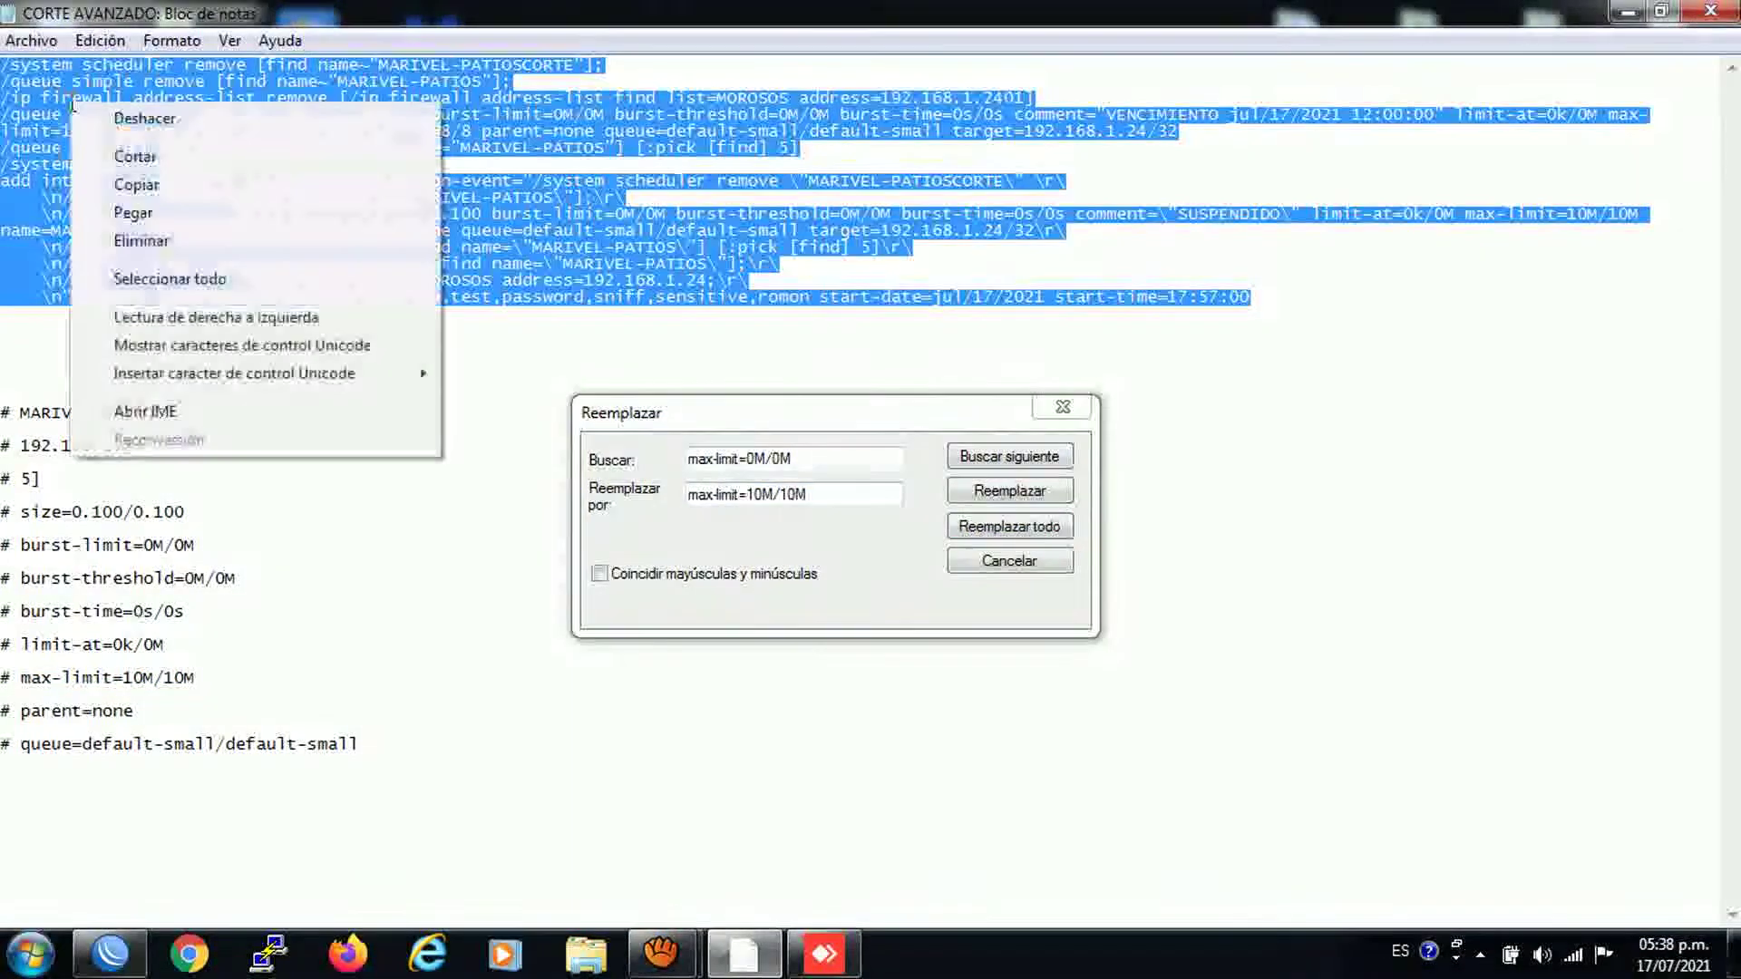
click(136, 182)
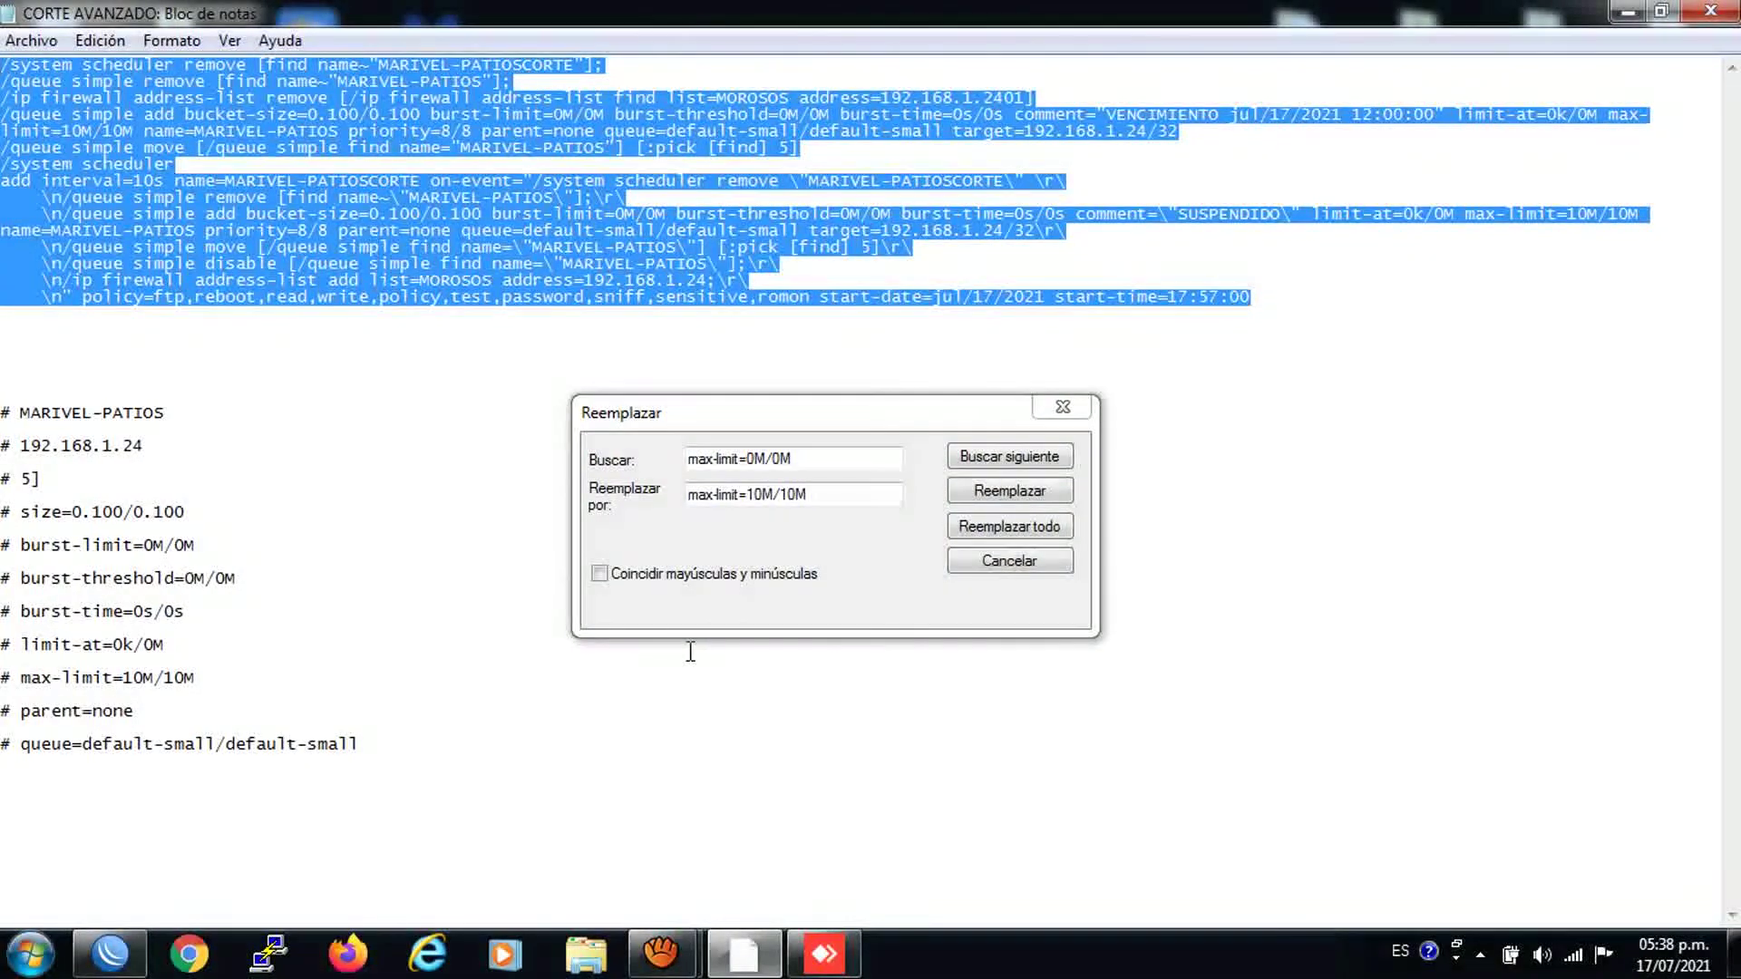
click(823, 953)
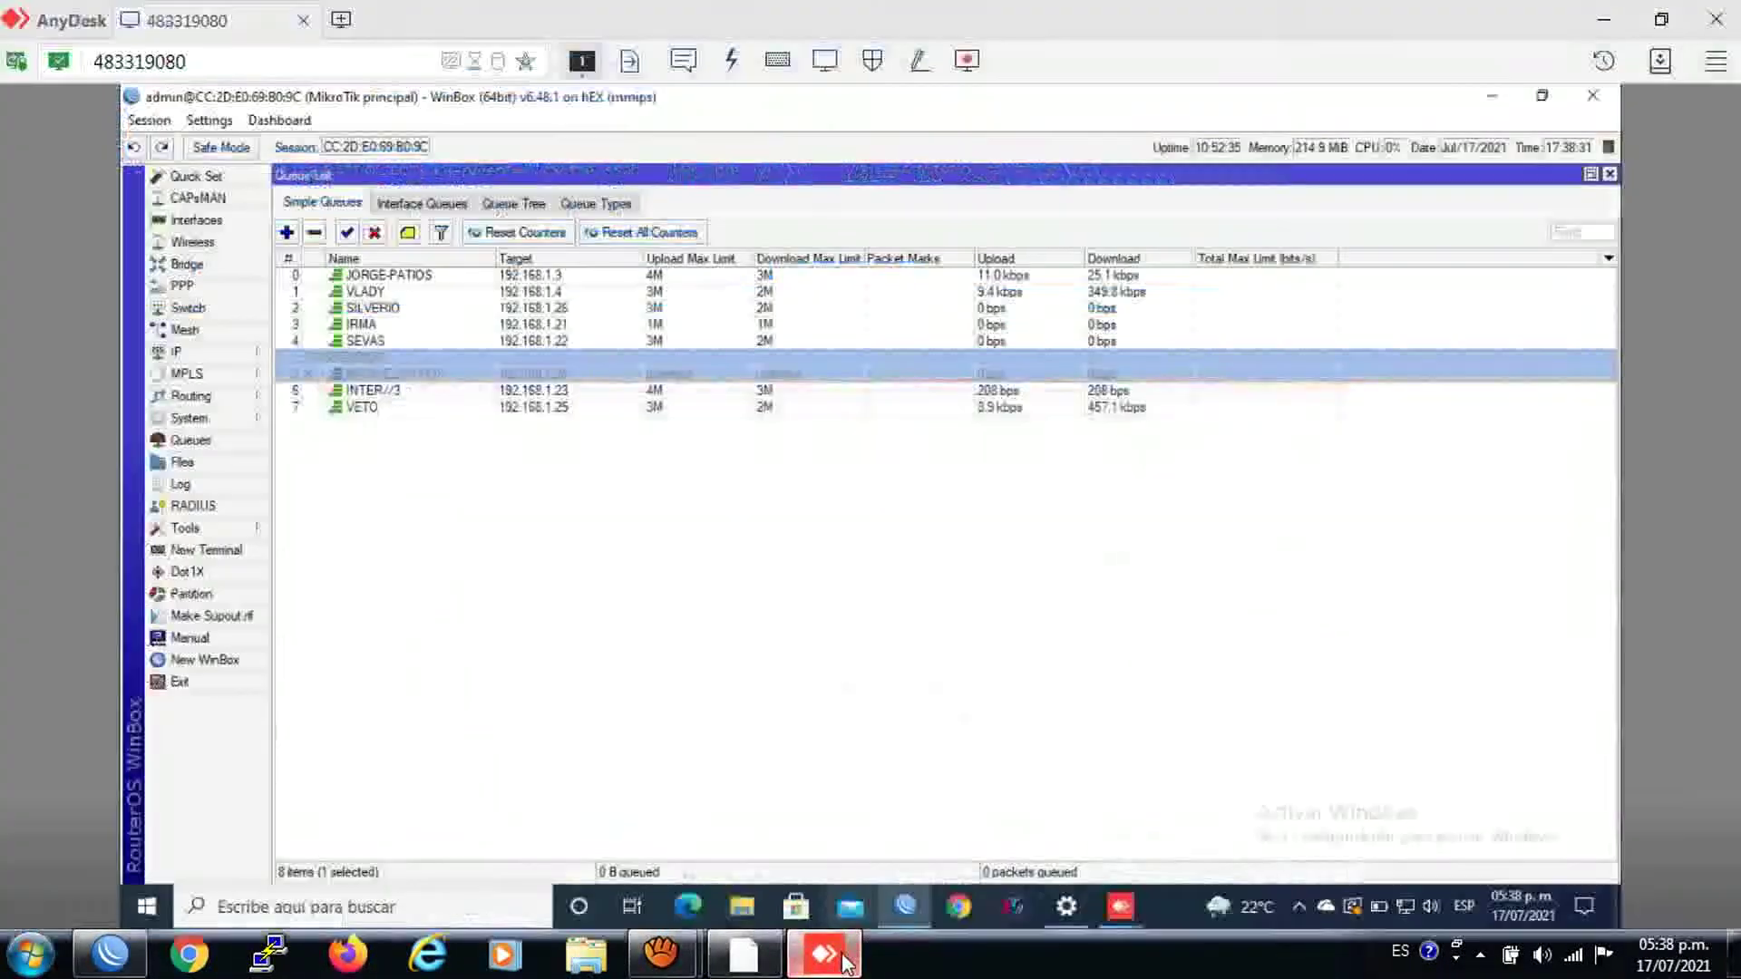
click(188, 417)
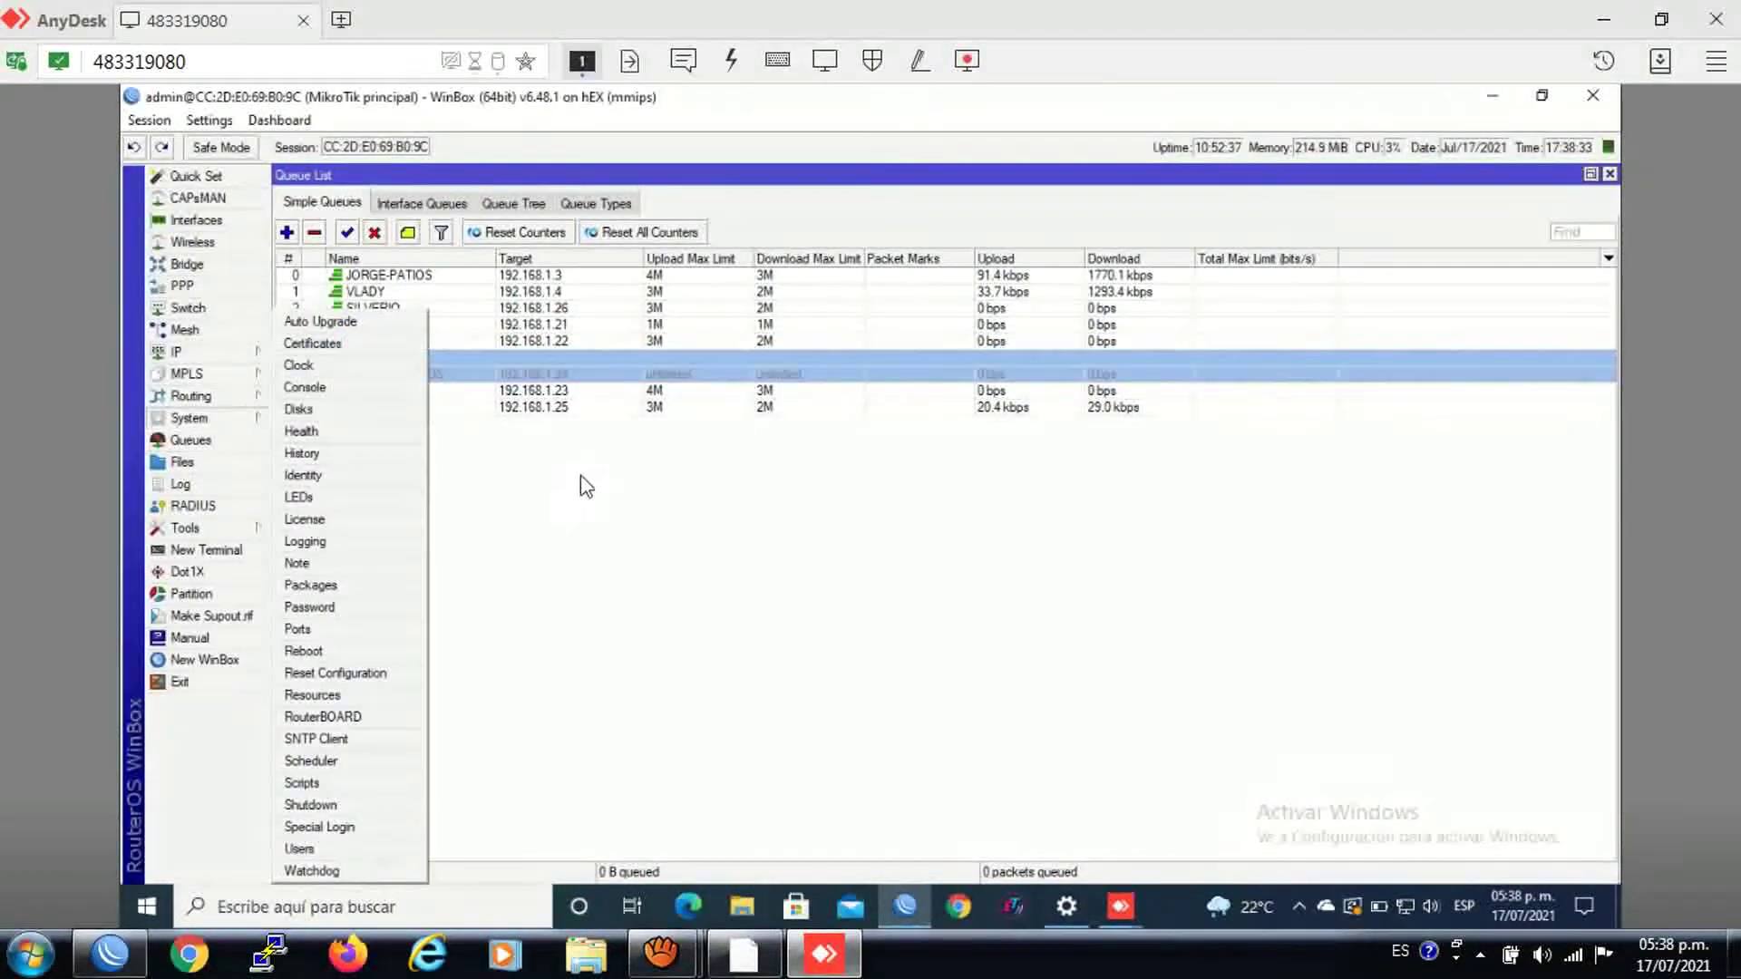
click(308, 782)
double_click(669, 583)
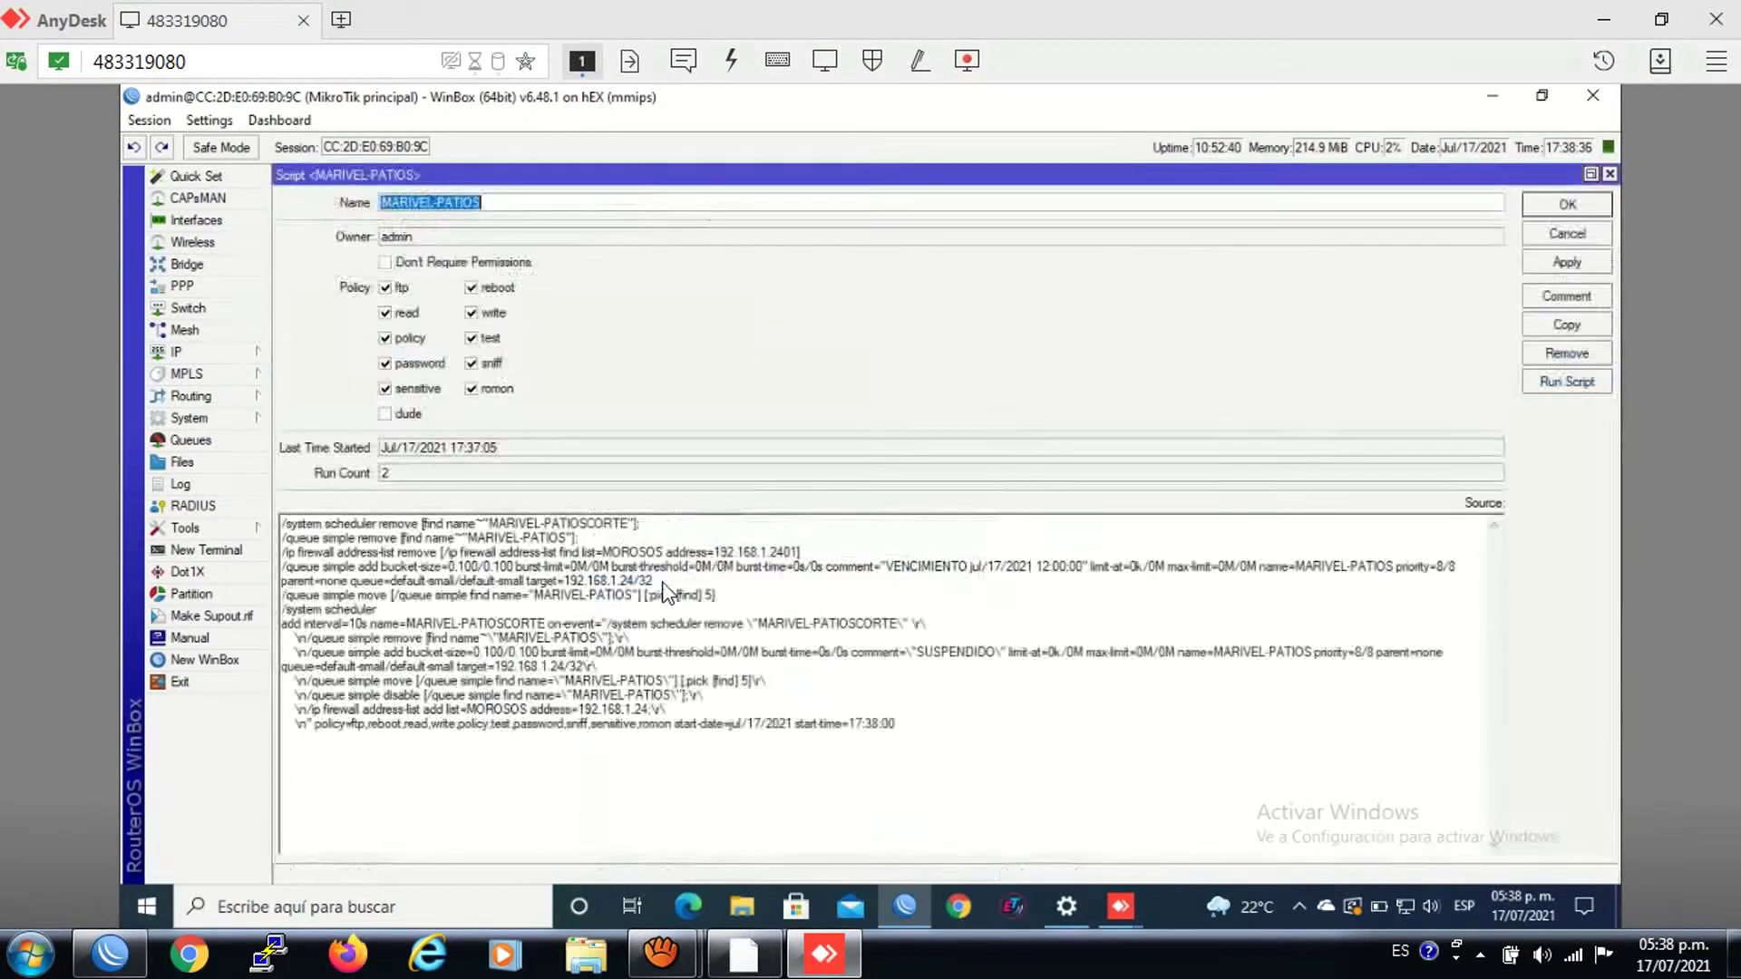
key(ctrl+a)
right_click(308, 538)
click(390, 632)
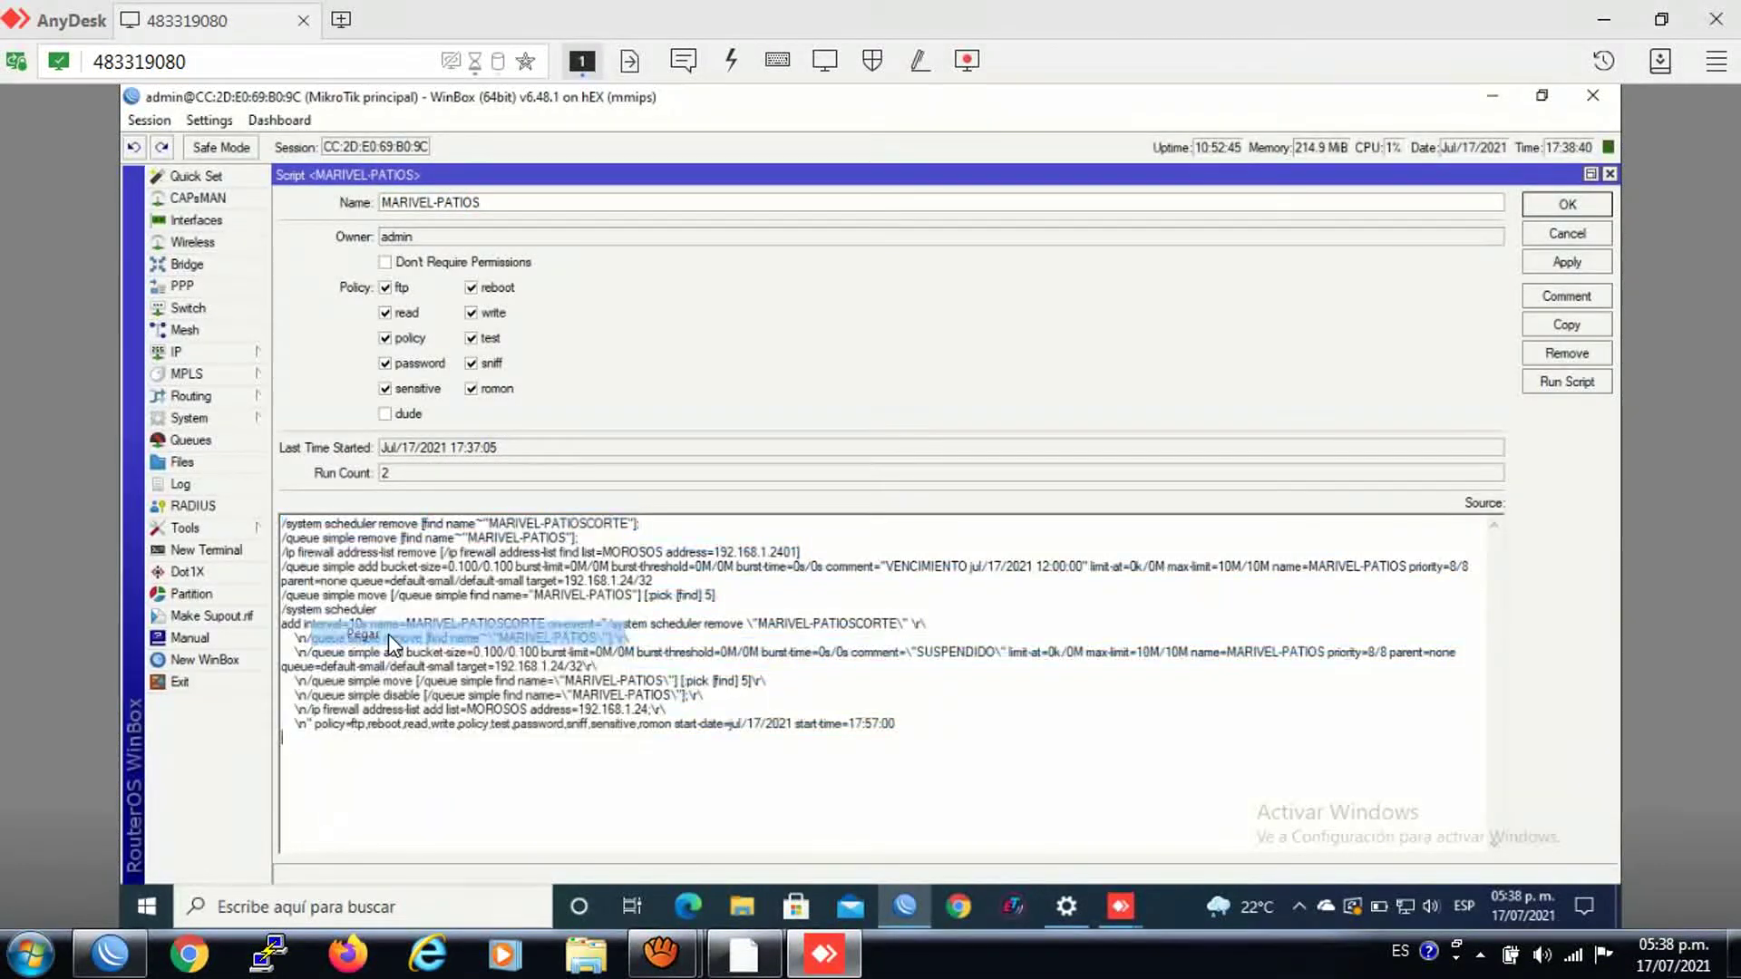
Step: Set the start-time in the pasted source to 17:59:00, then save and run the client's script
click(876, 724)
key(BackSpace)
text(9)
click(1531, 269)
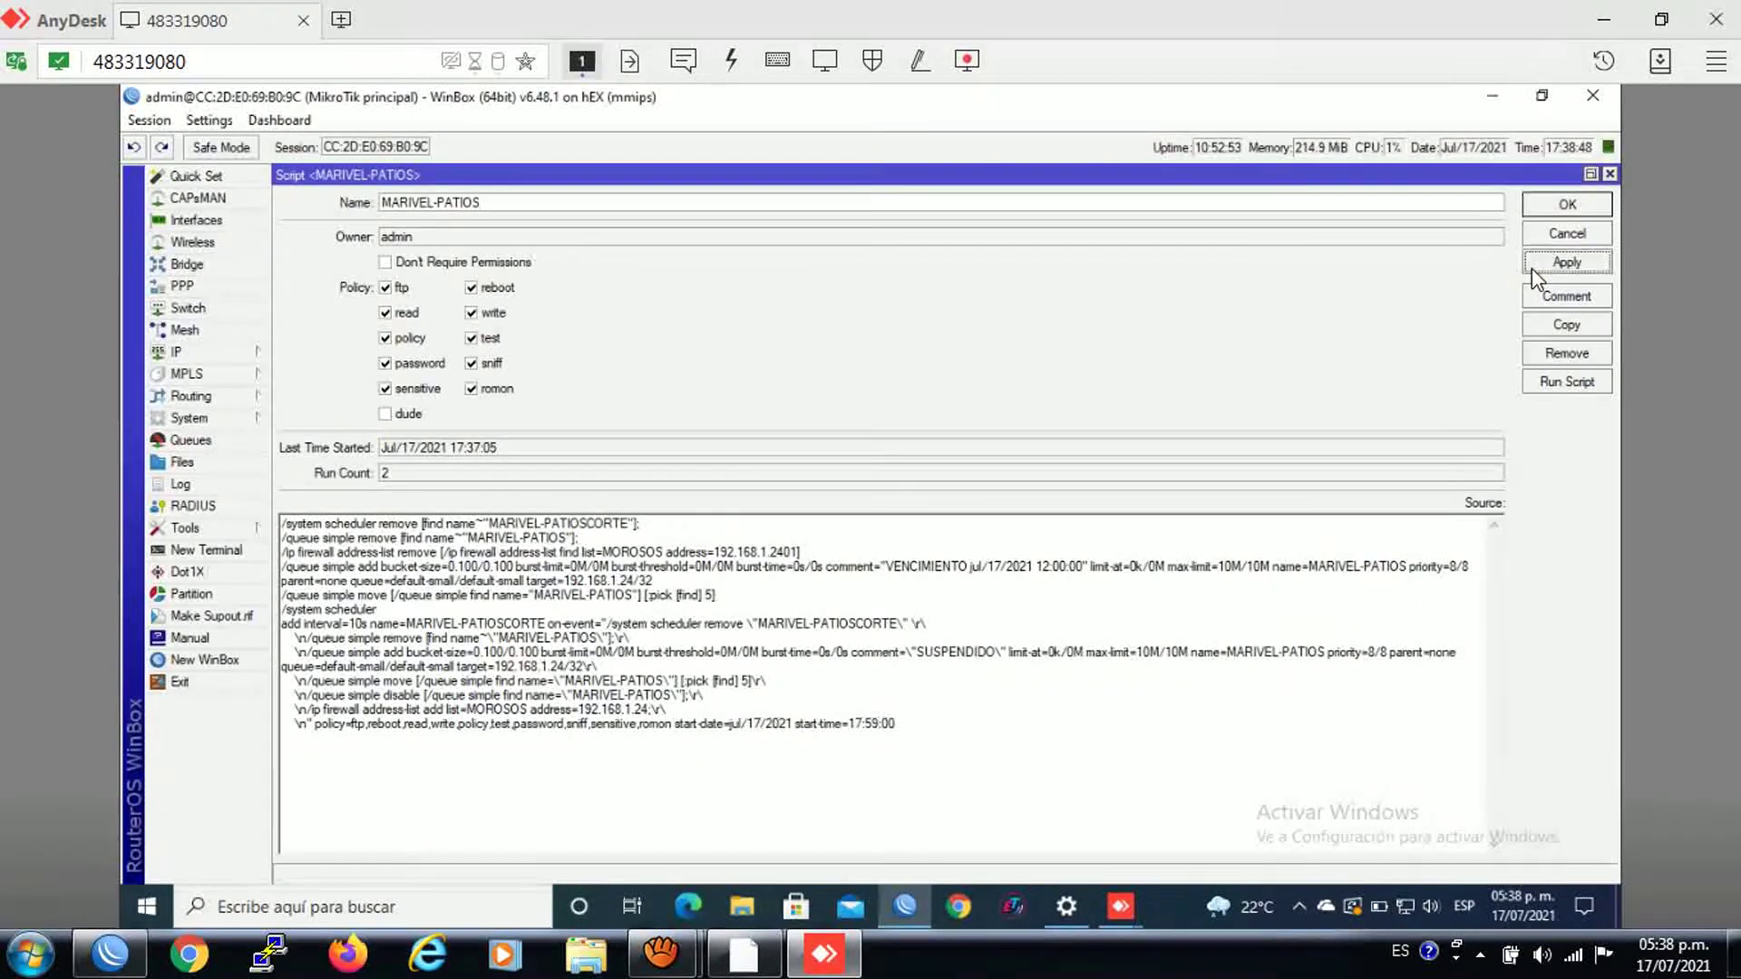
click(1554, 206)
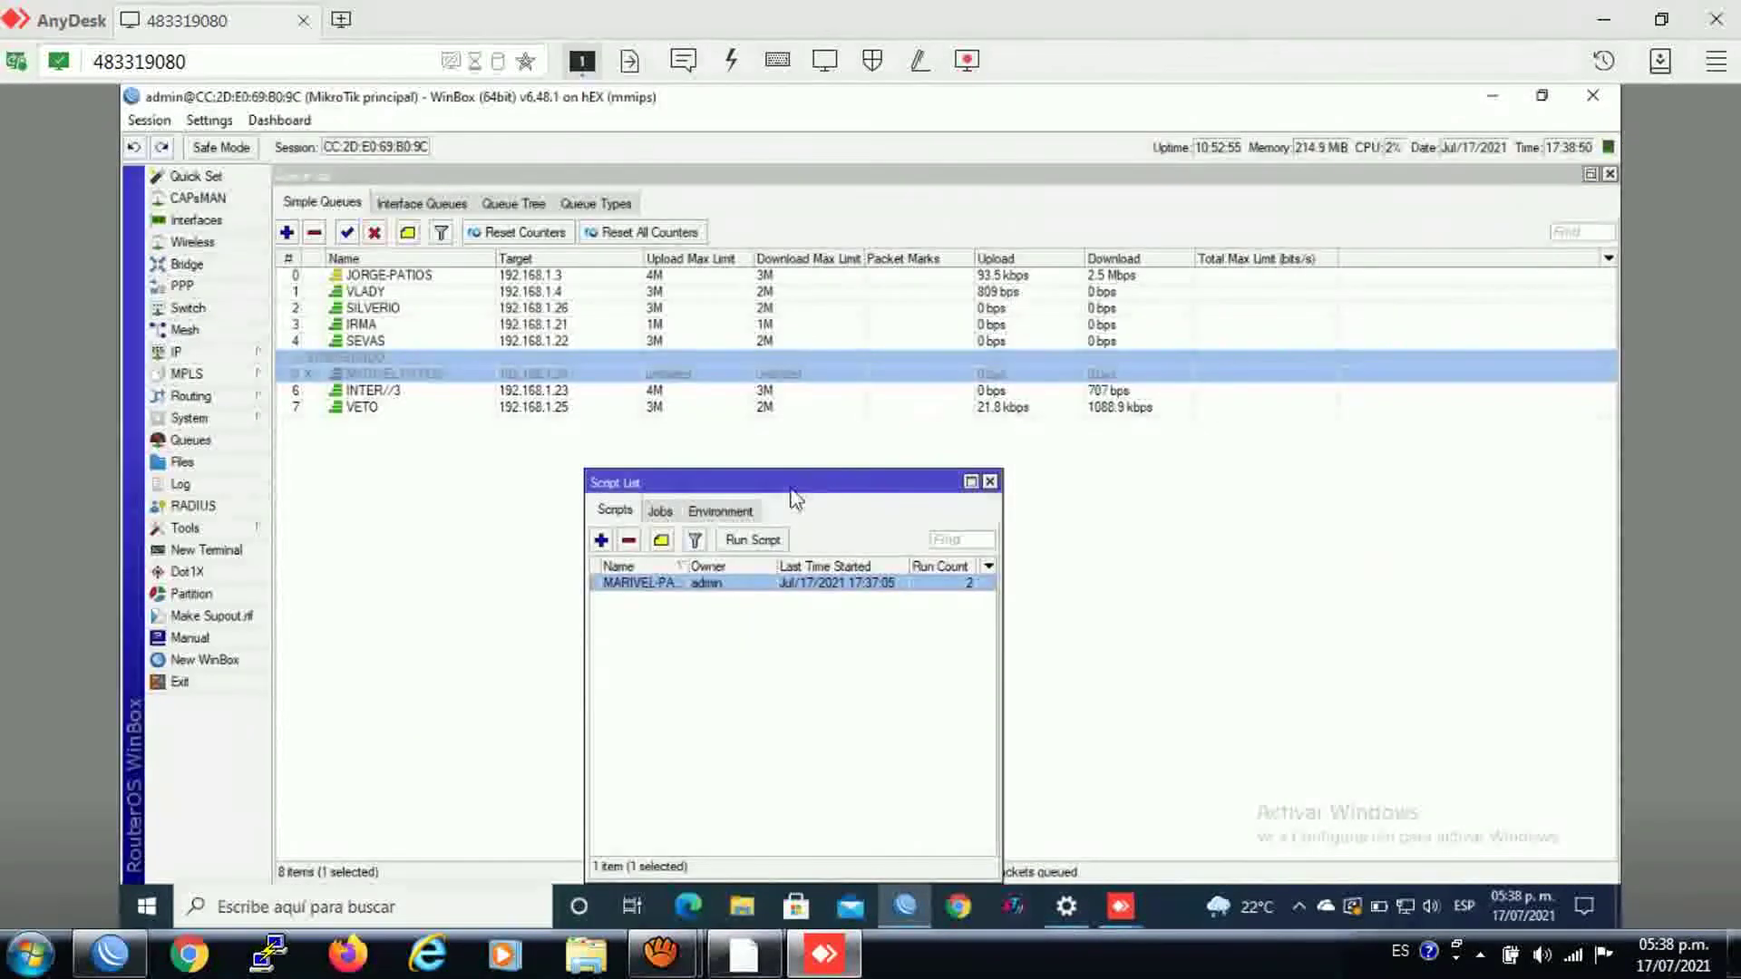
click(749, 542)
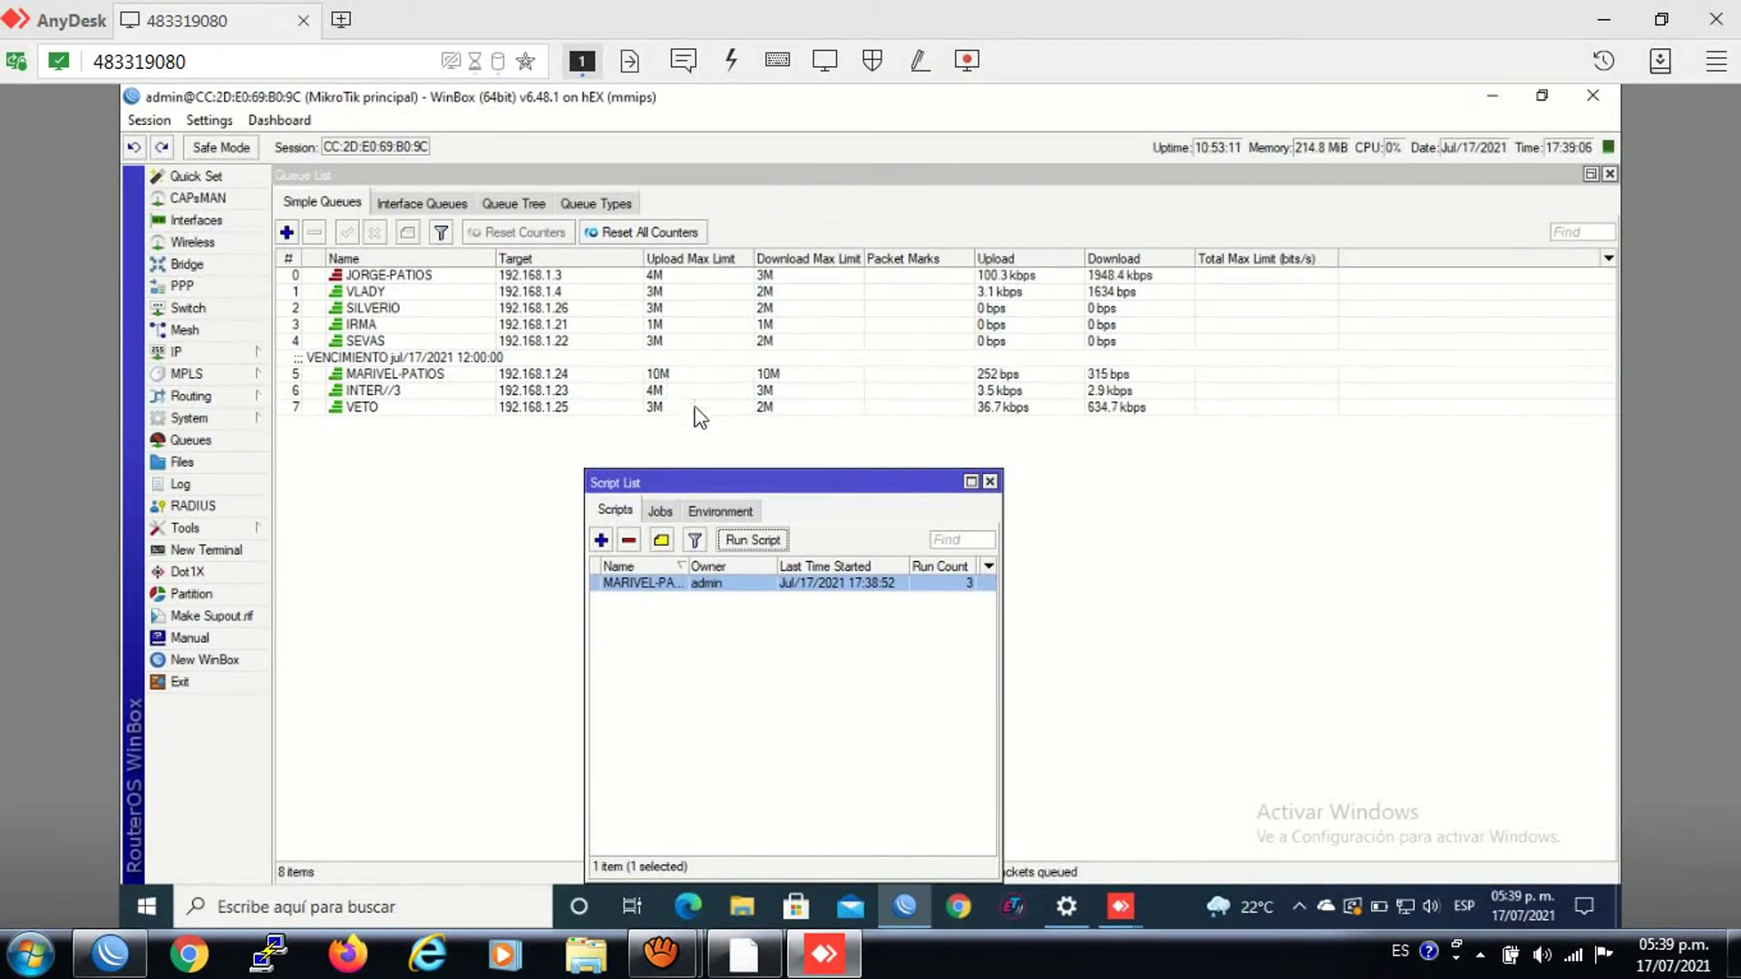
Step: Try changing the start-time in the client's script source to 18:00:00
double_click(680, 583)
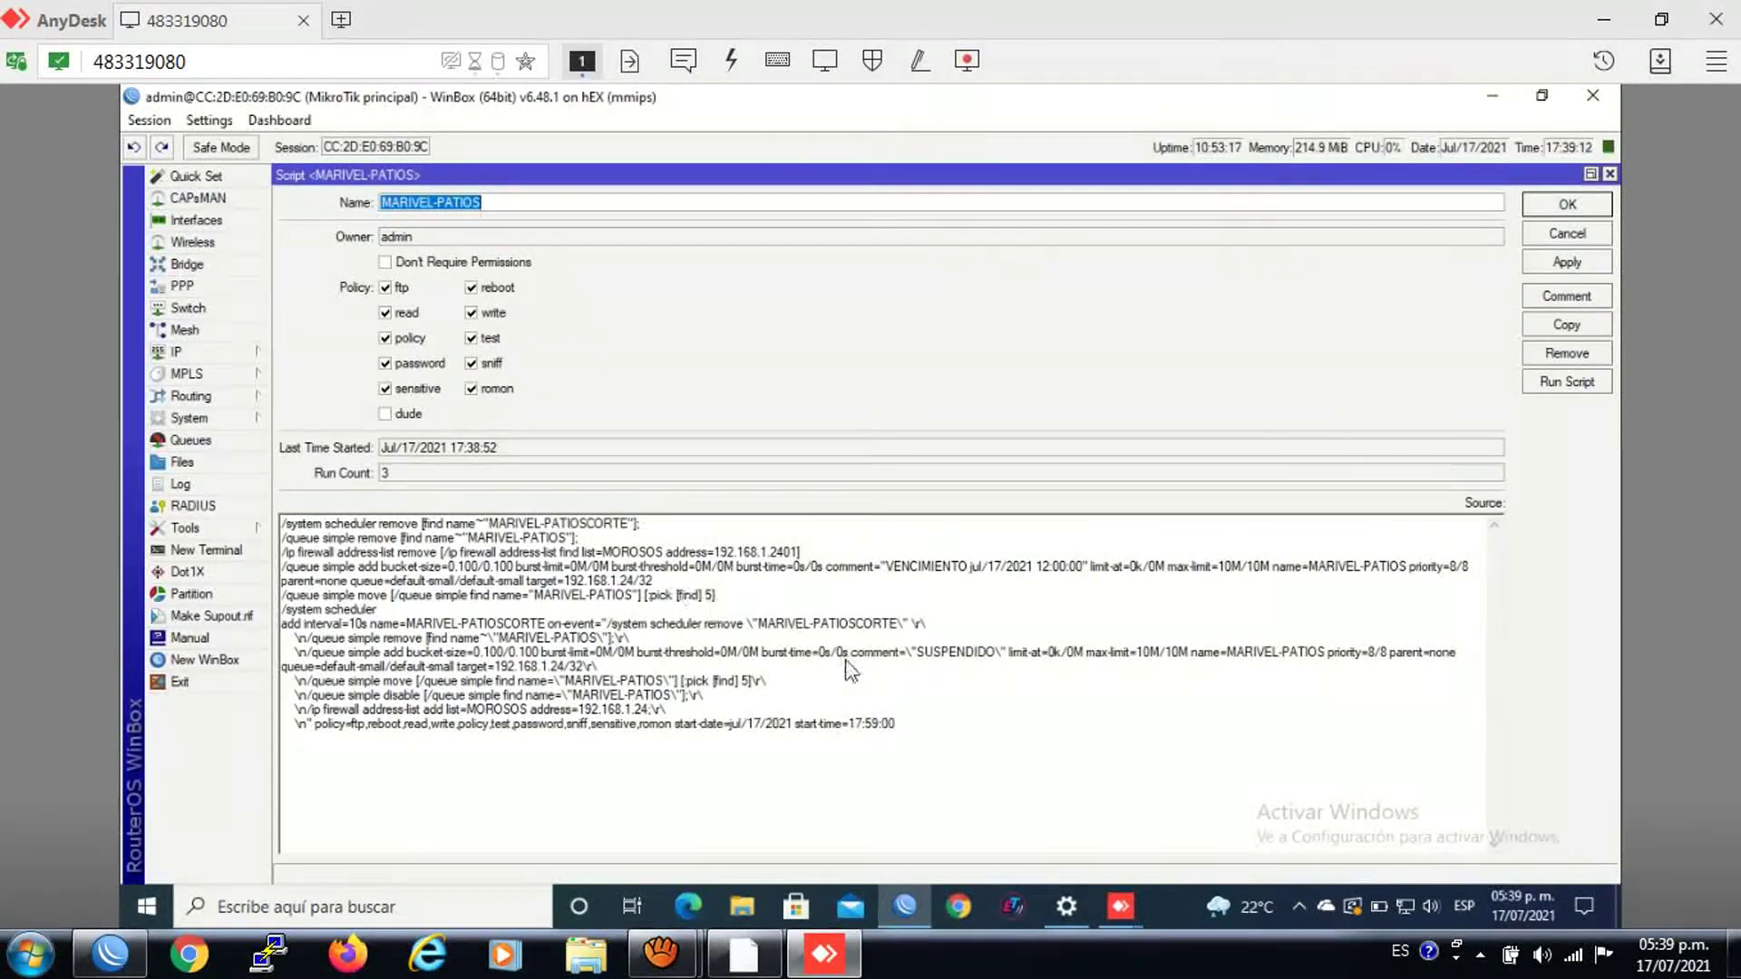
click(880, 733)
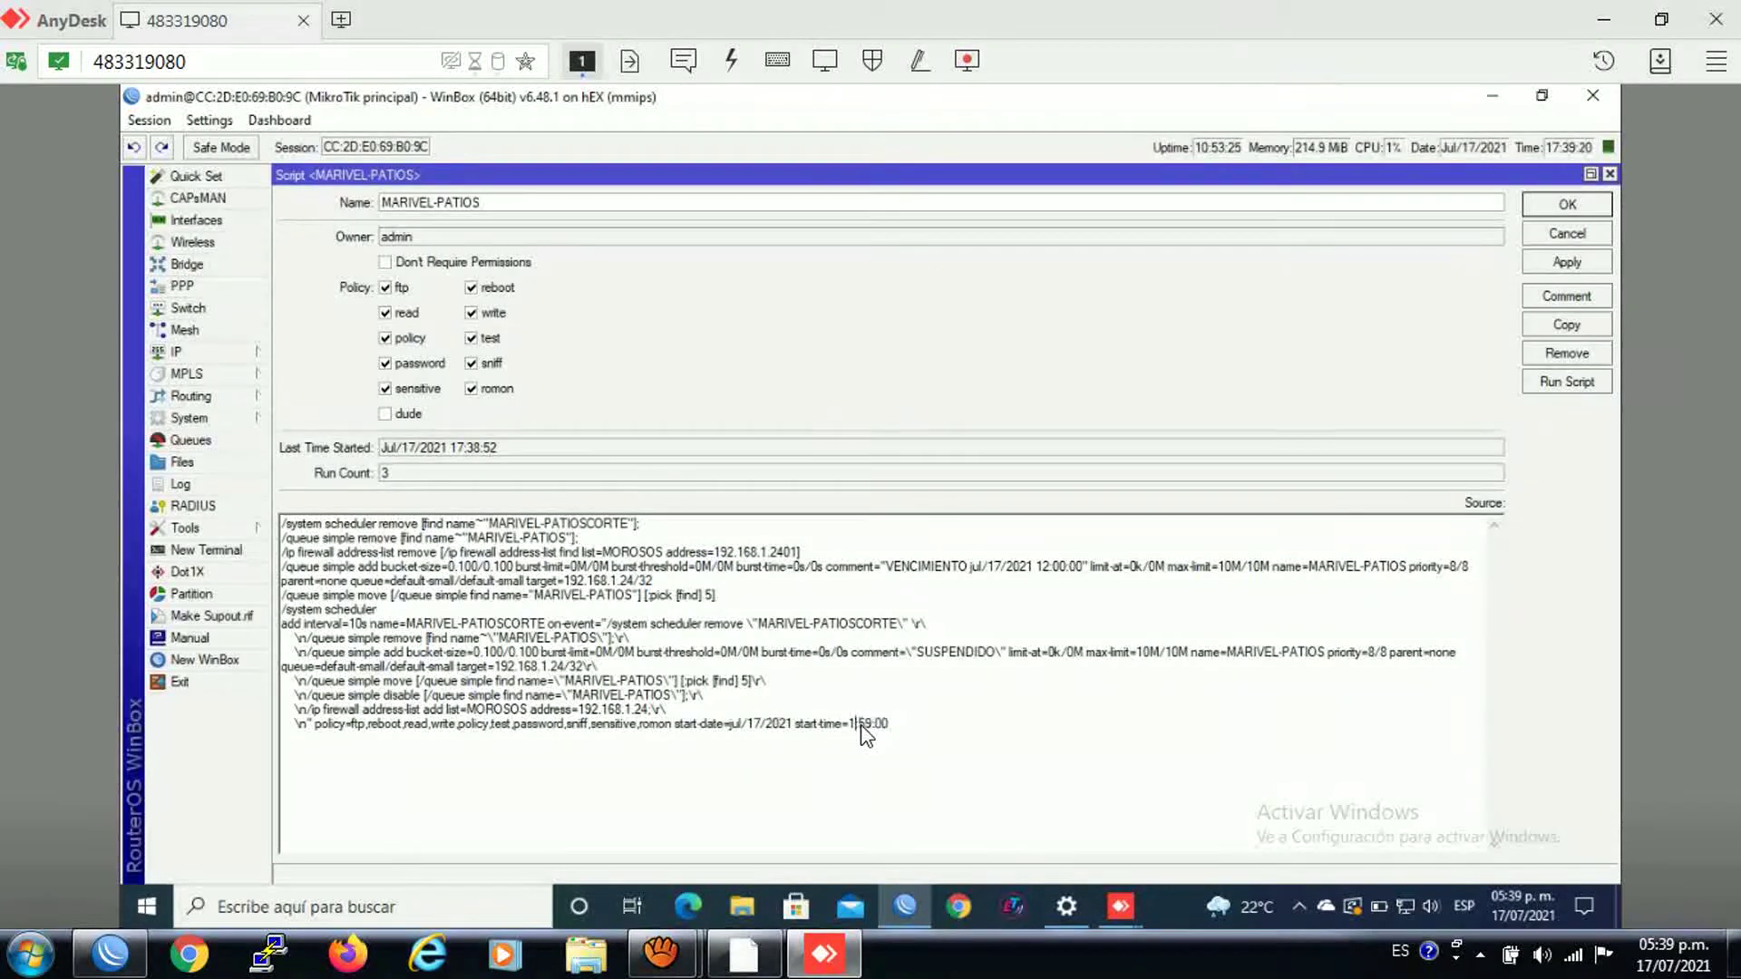
text(8)
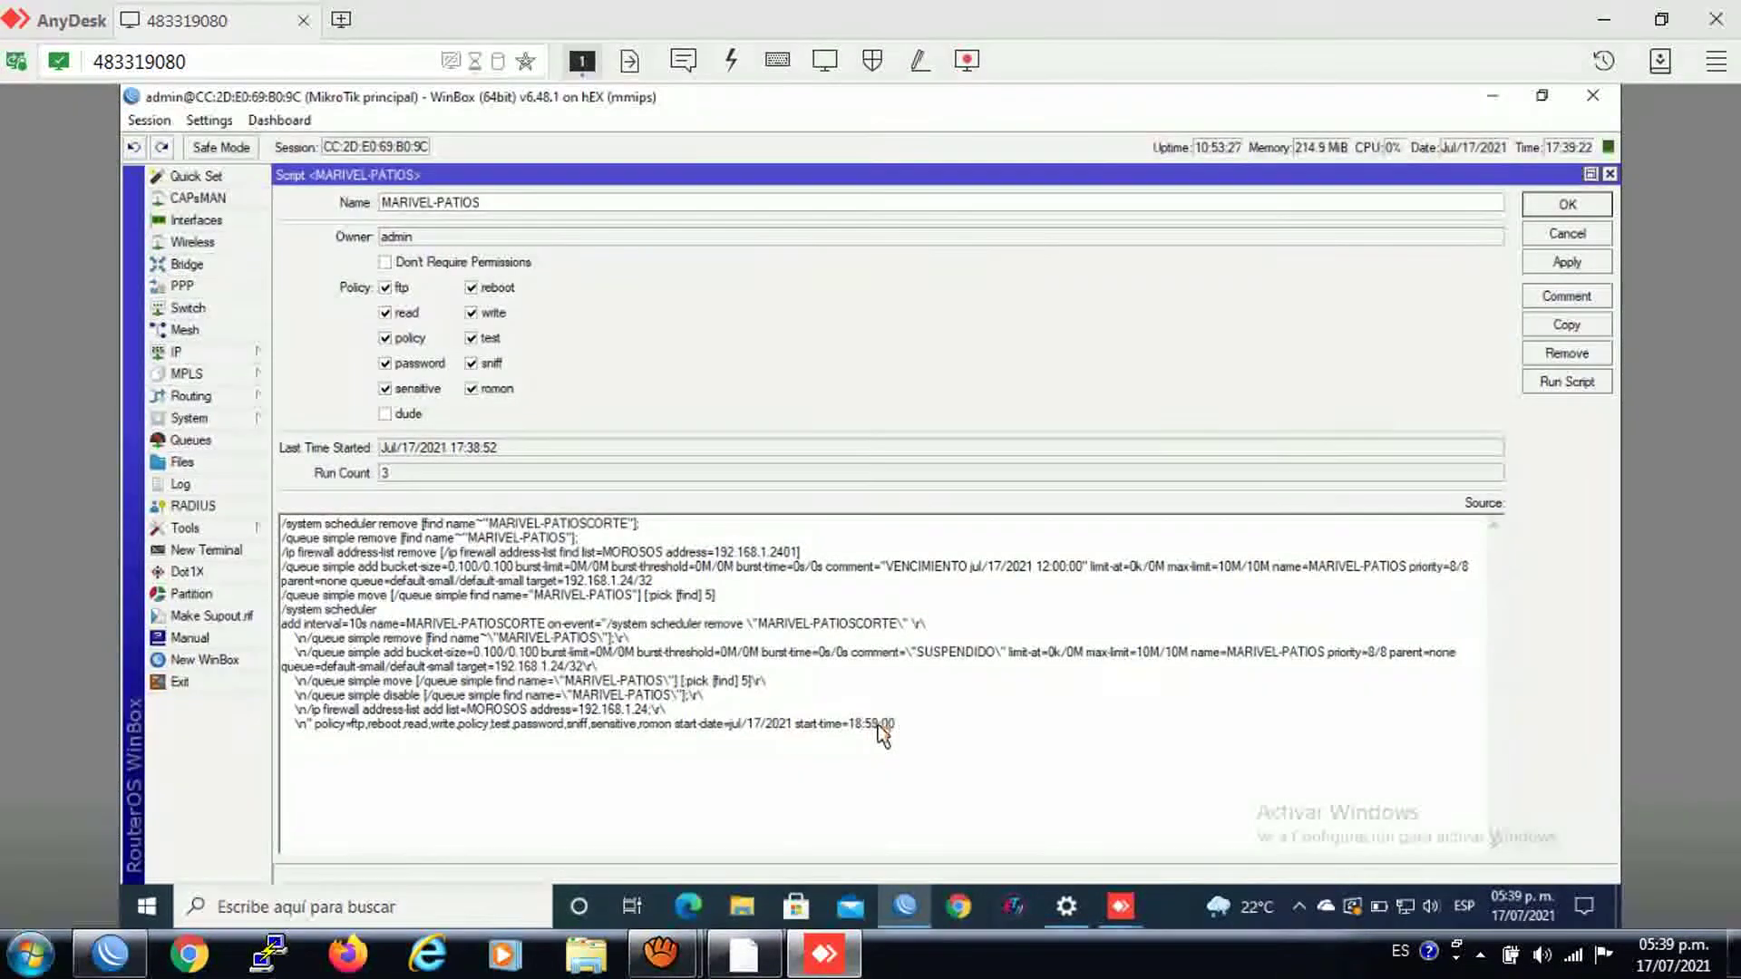
key(BackSpace)
key(BackSpace)
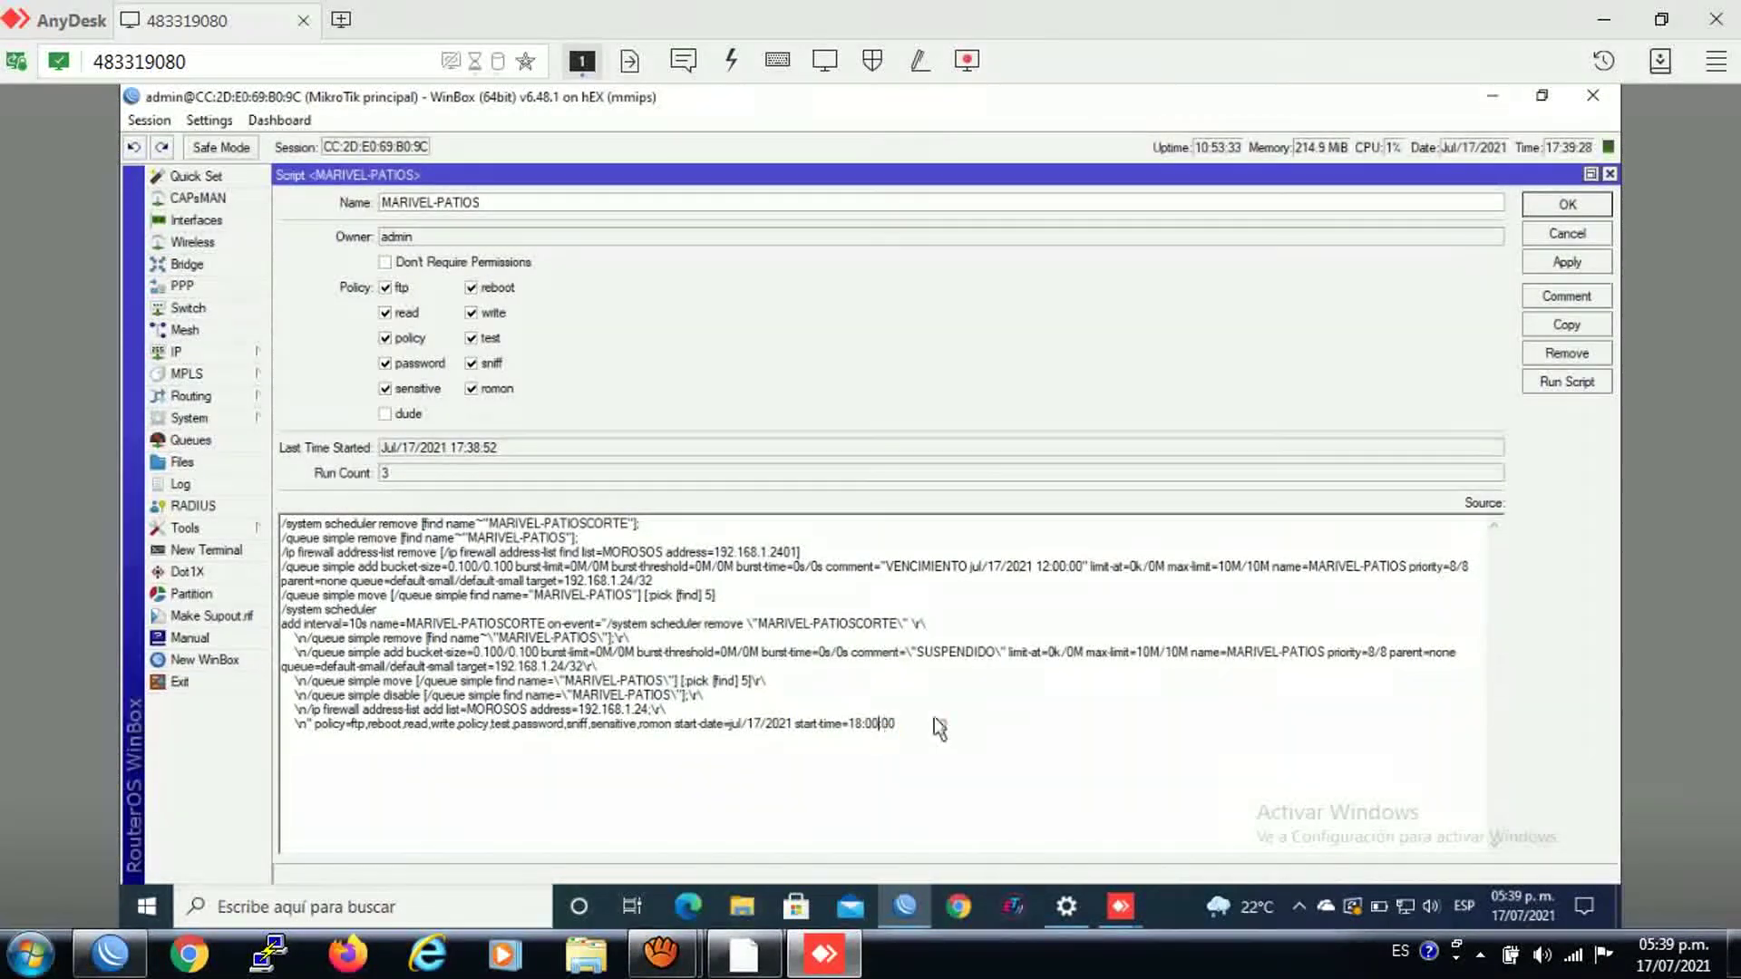
click(1567, 229)
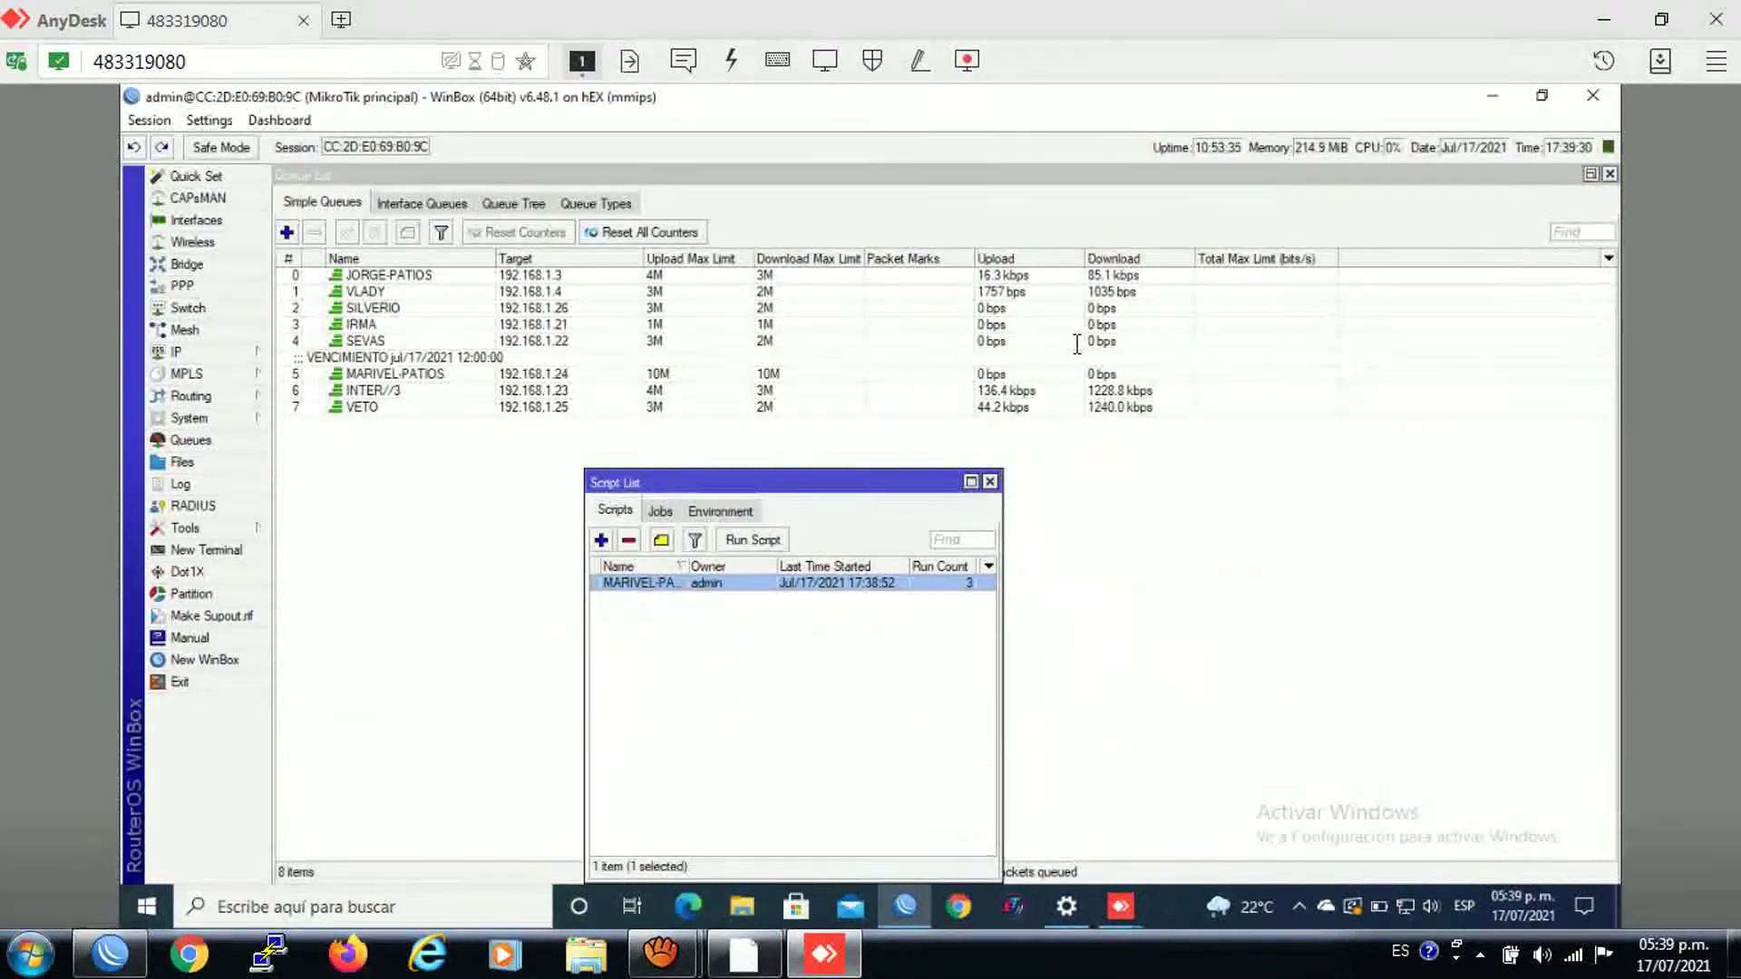
Step: Switch to the CORTE AVANZADO script in Notepad and copy burst-limit=0M/0M from the parameter list into the replacement dialog's search text
click(821, 953)
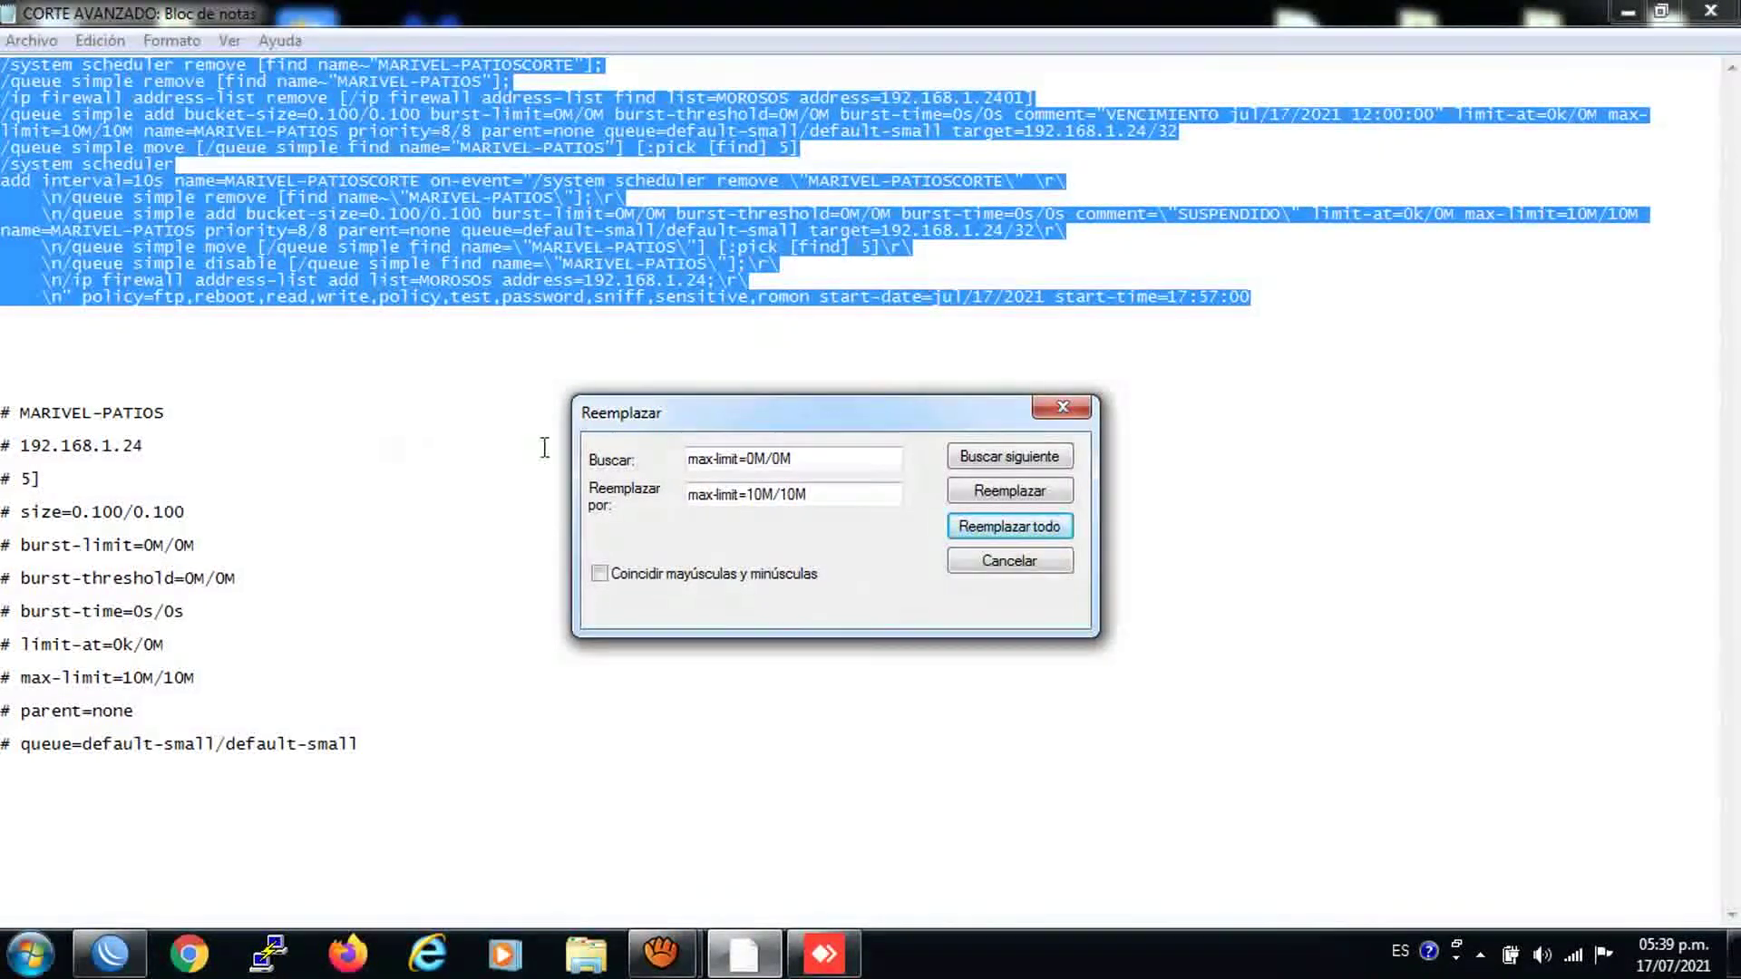
drag(198, 545, 20, 545)
right_click(32, 548)
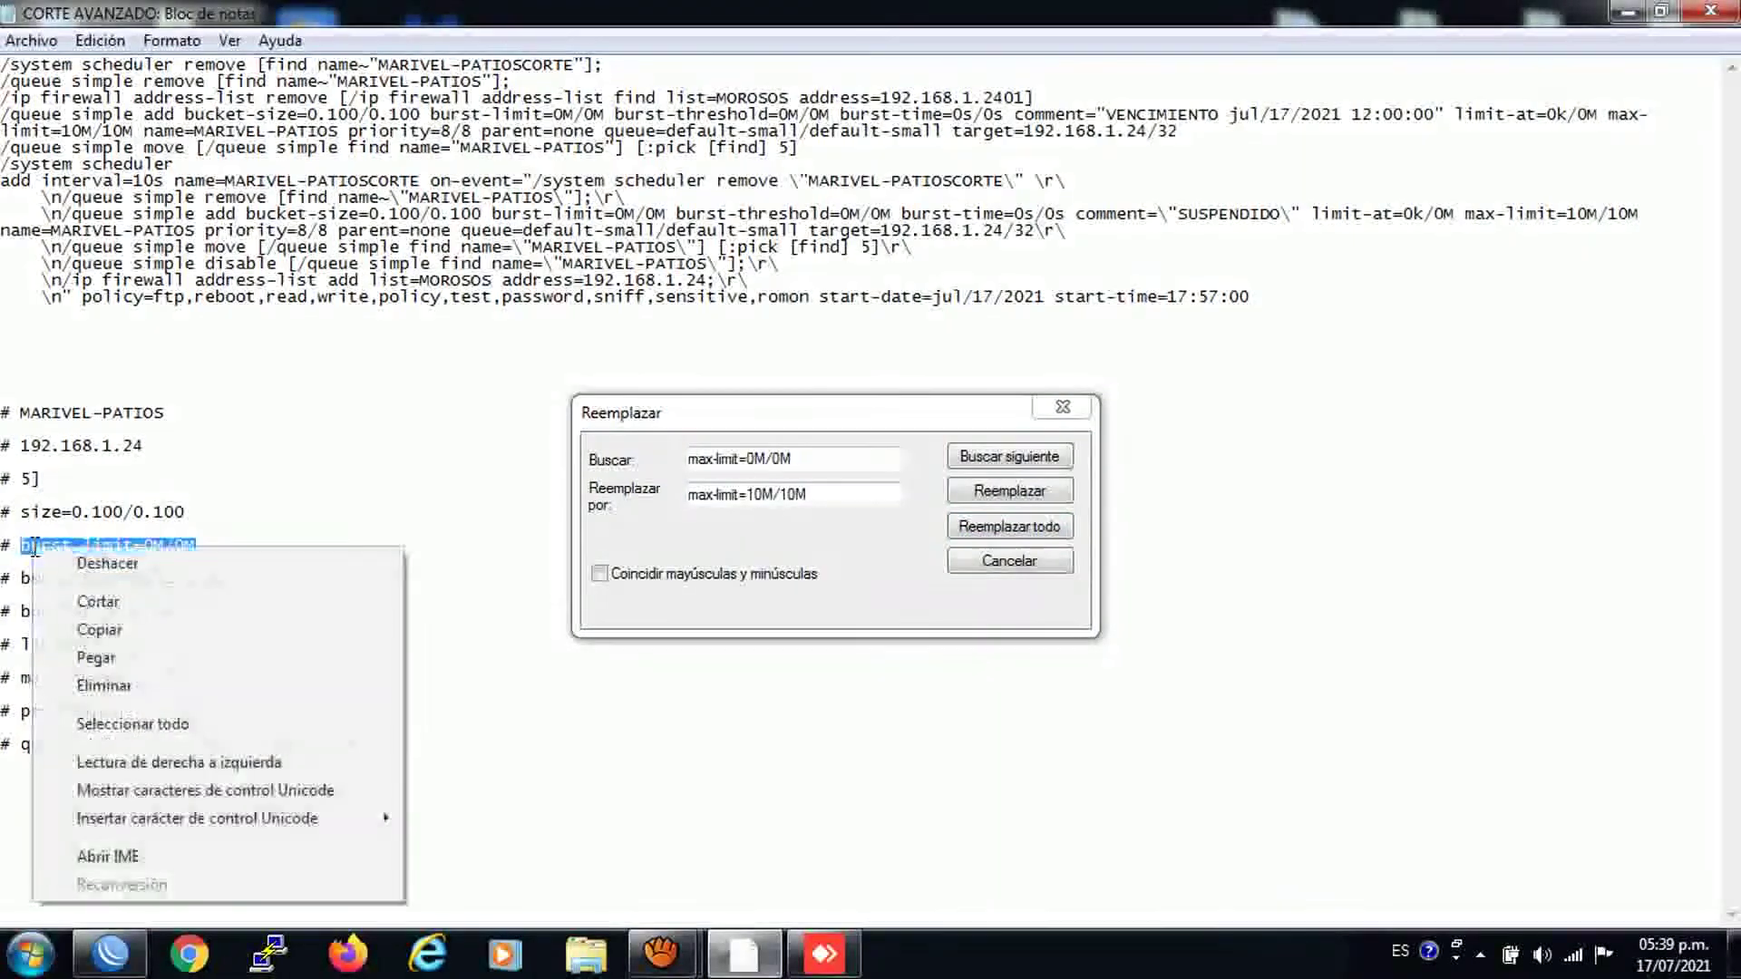
click(99, 630)
click(712, 460)
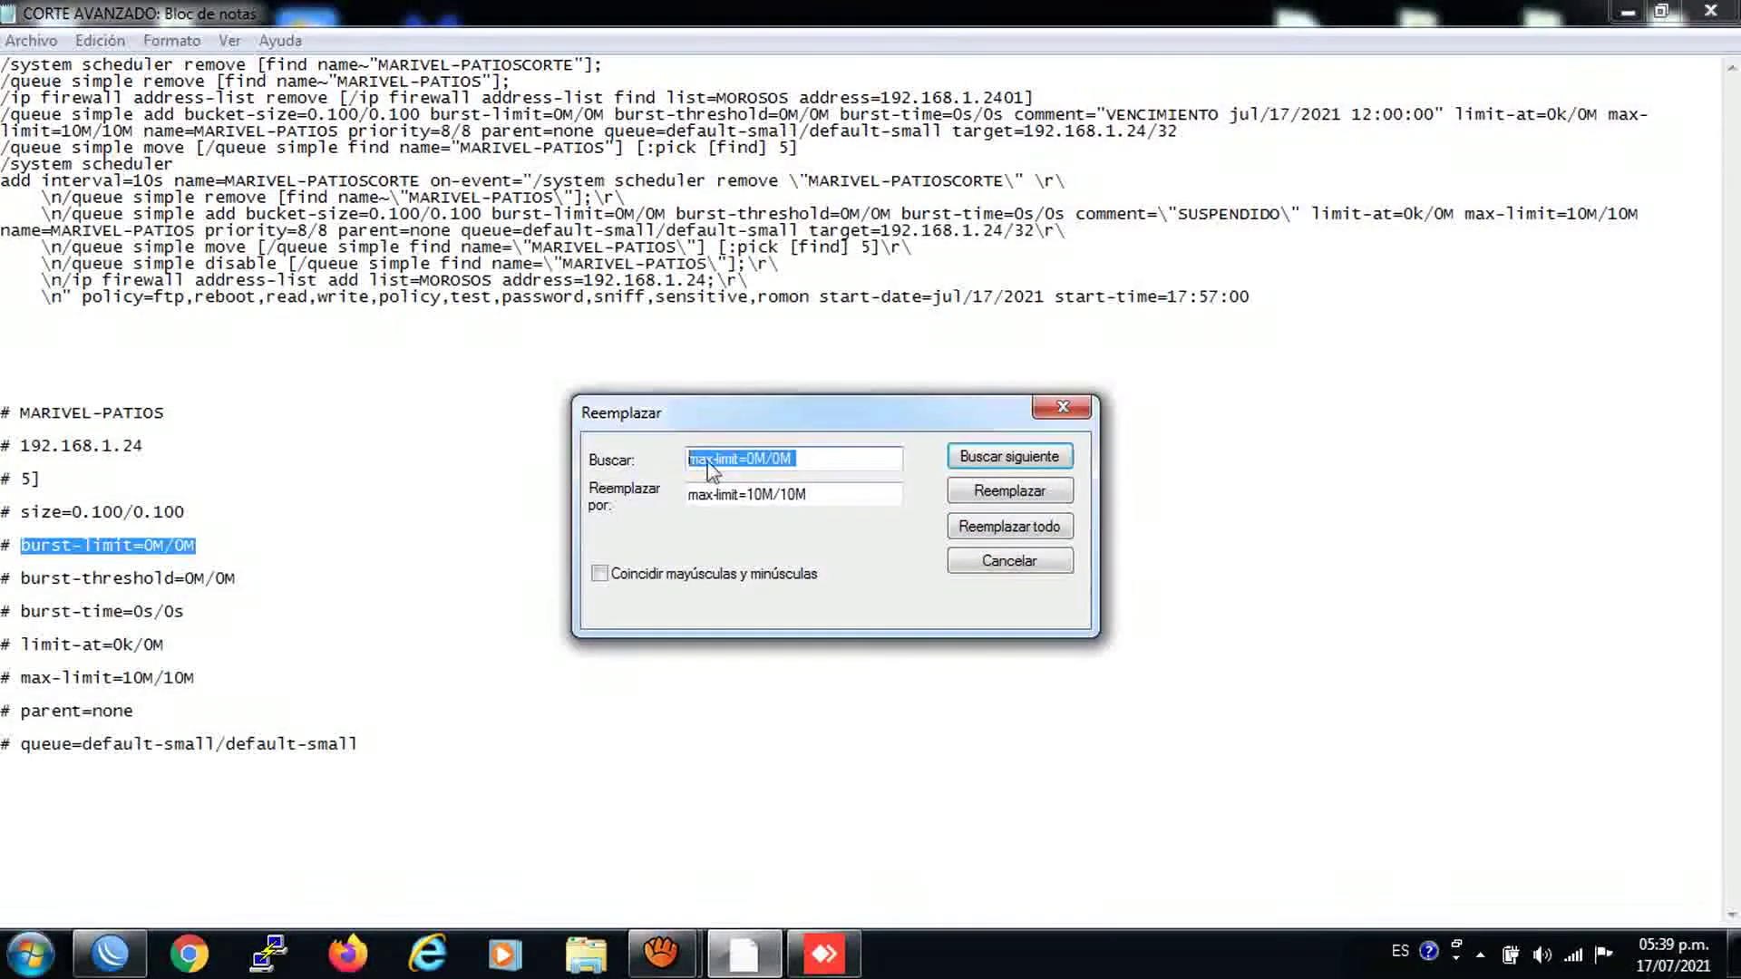
right_click(712, 465)
click(757, 551)
Step: Set the replacement text to burst-limit=16M/16M and replace all occurrences in the script
drag(812, 495, 686, 507)
right_click(747, 493)
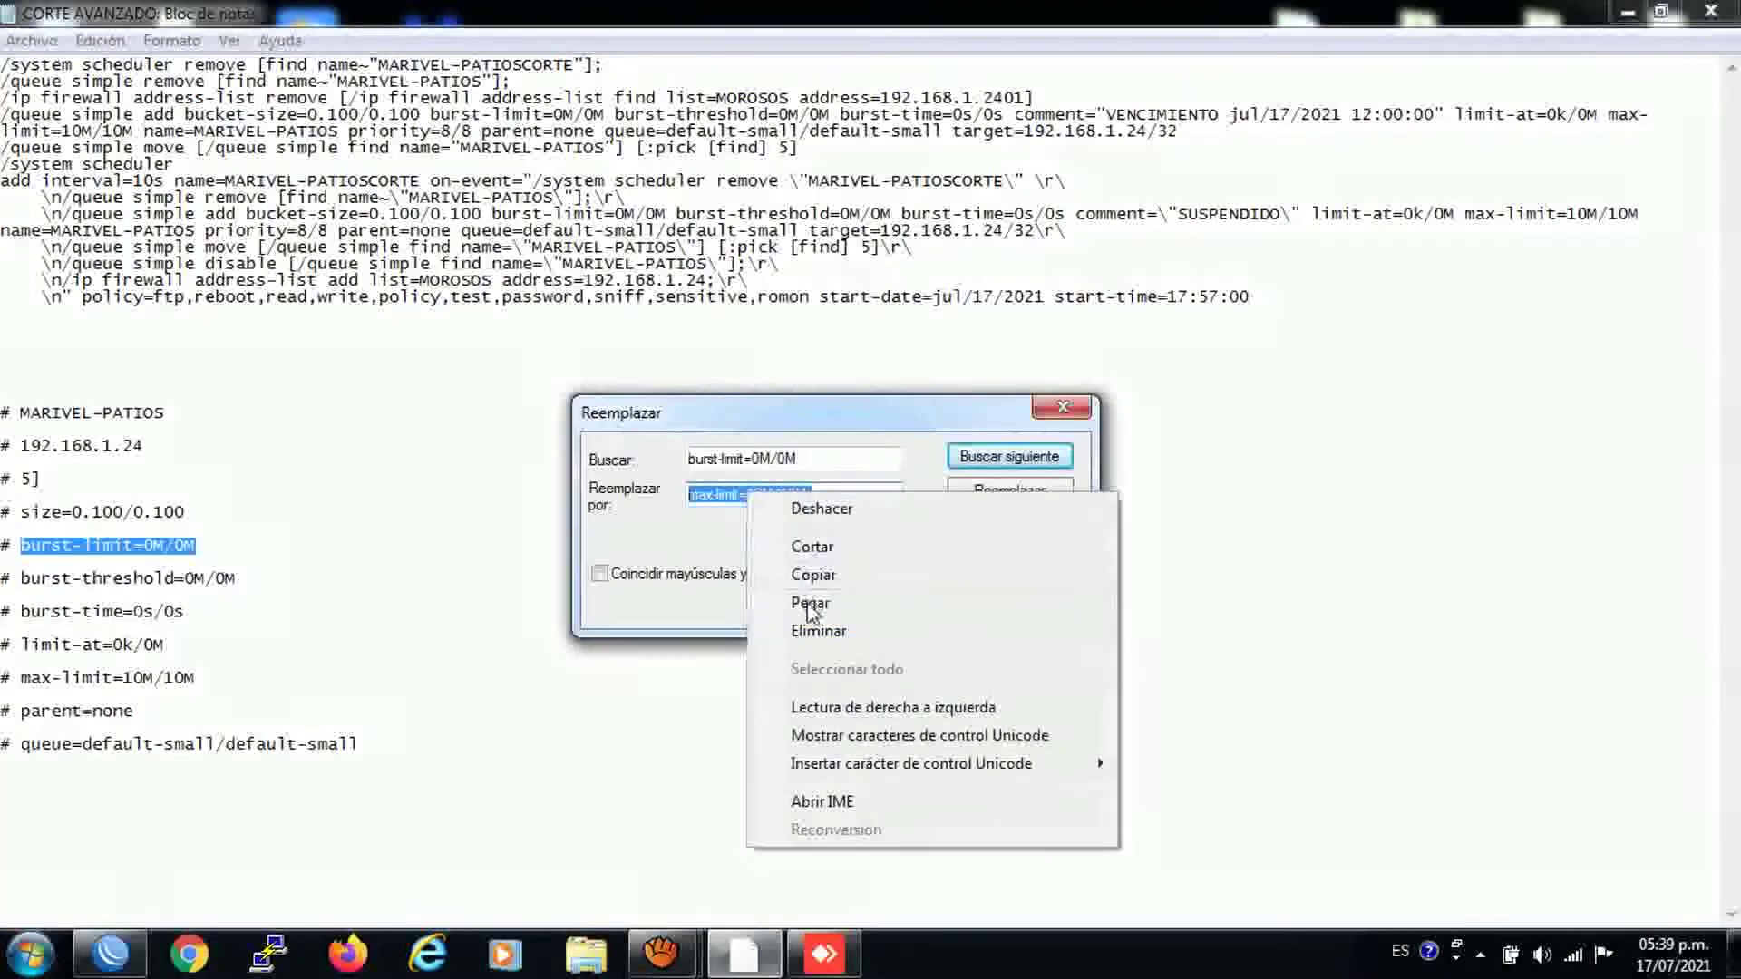
click(809, 604)
click(752, 495)
text(10M/0M)
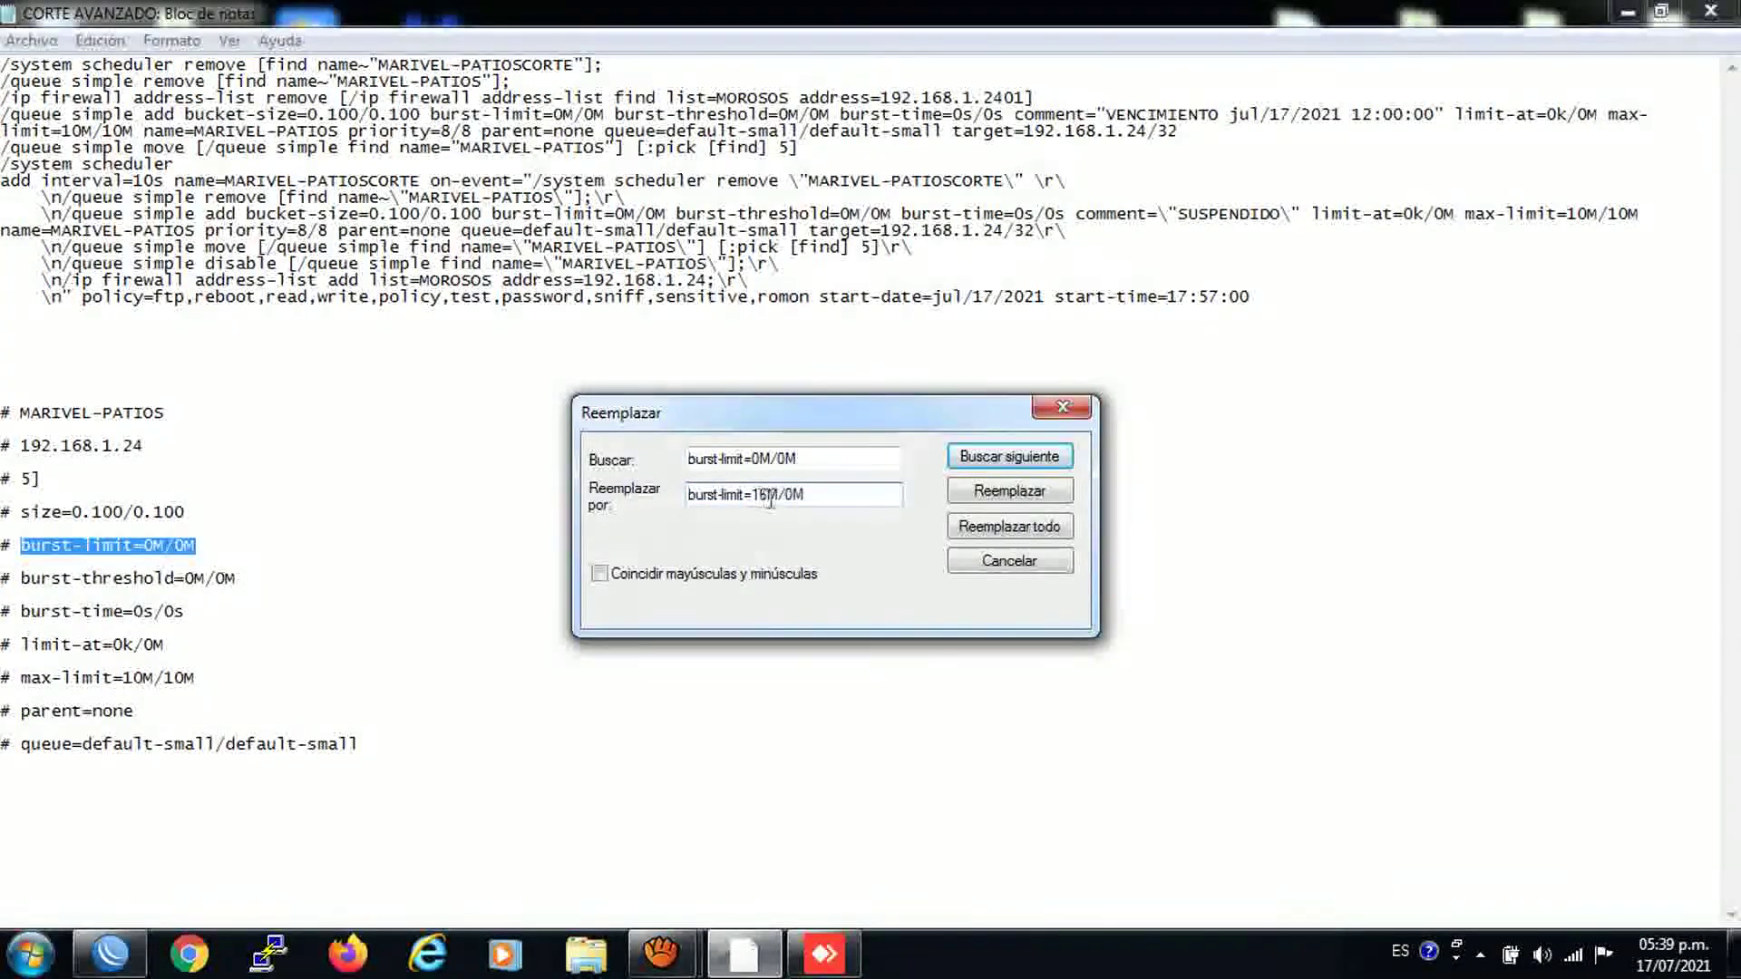
key(Delete)
text(6)
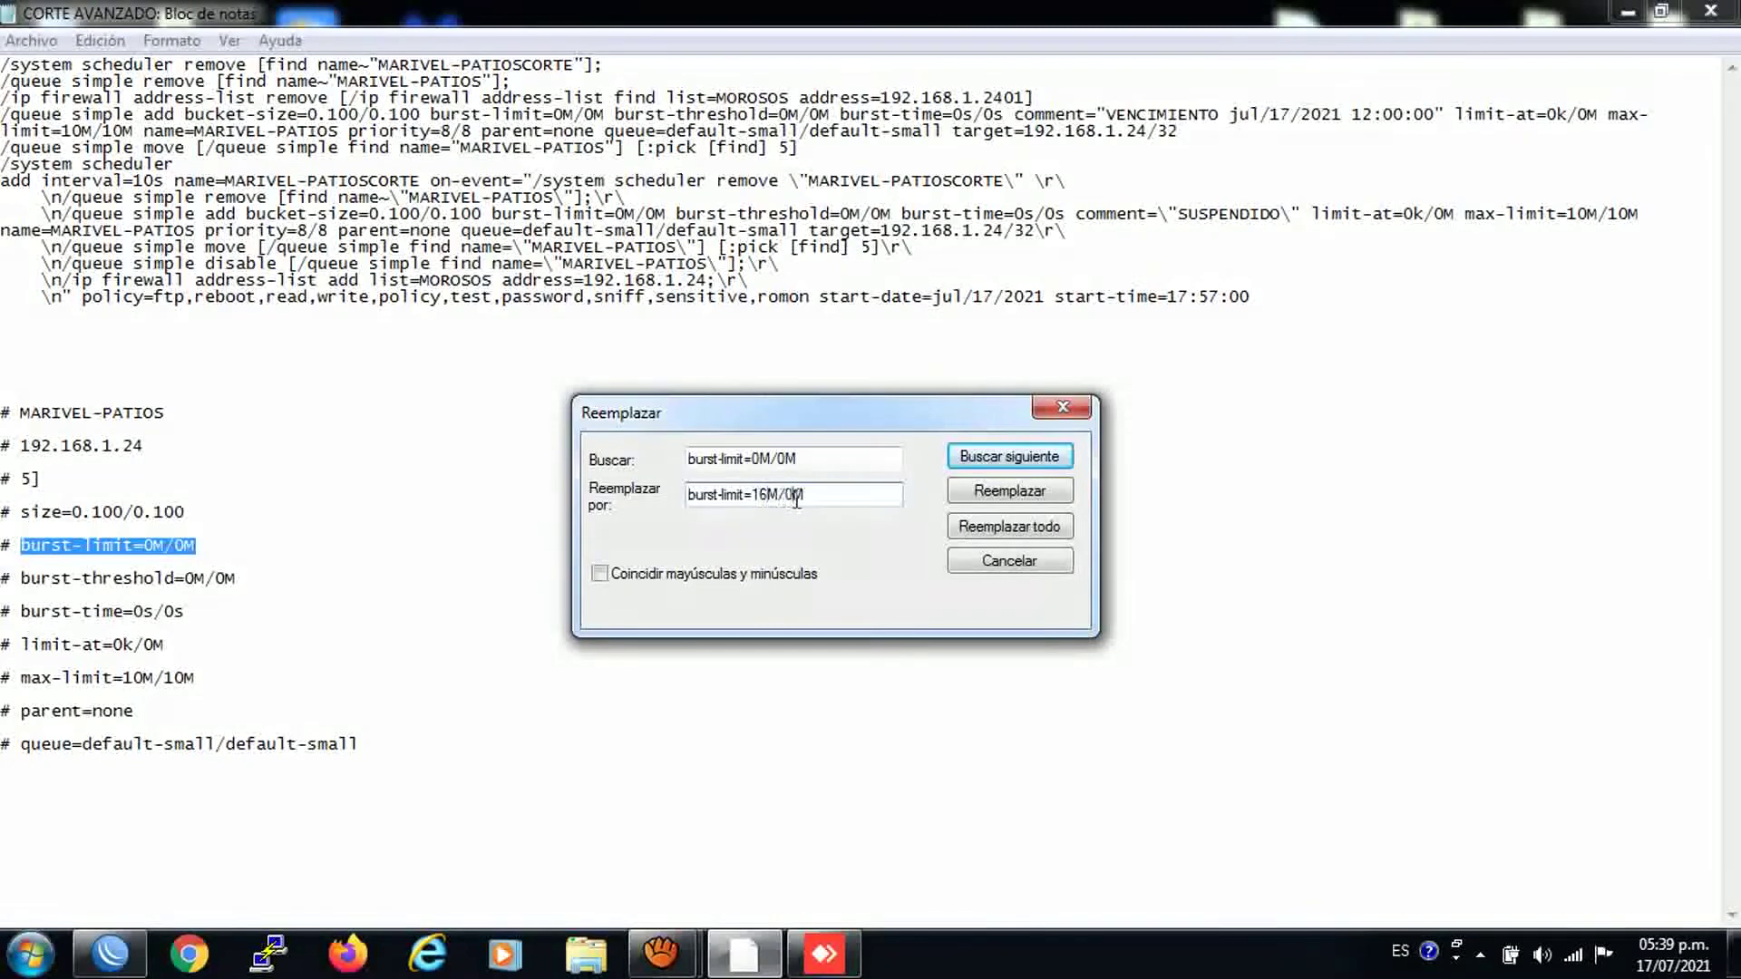
click(796, 499)
key(BackSpace)
text(16)
click(998, 526)
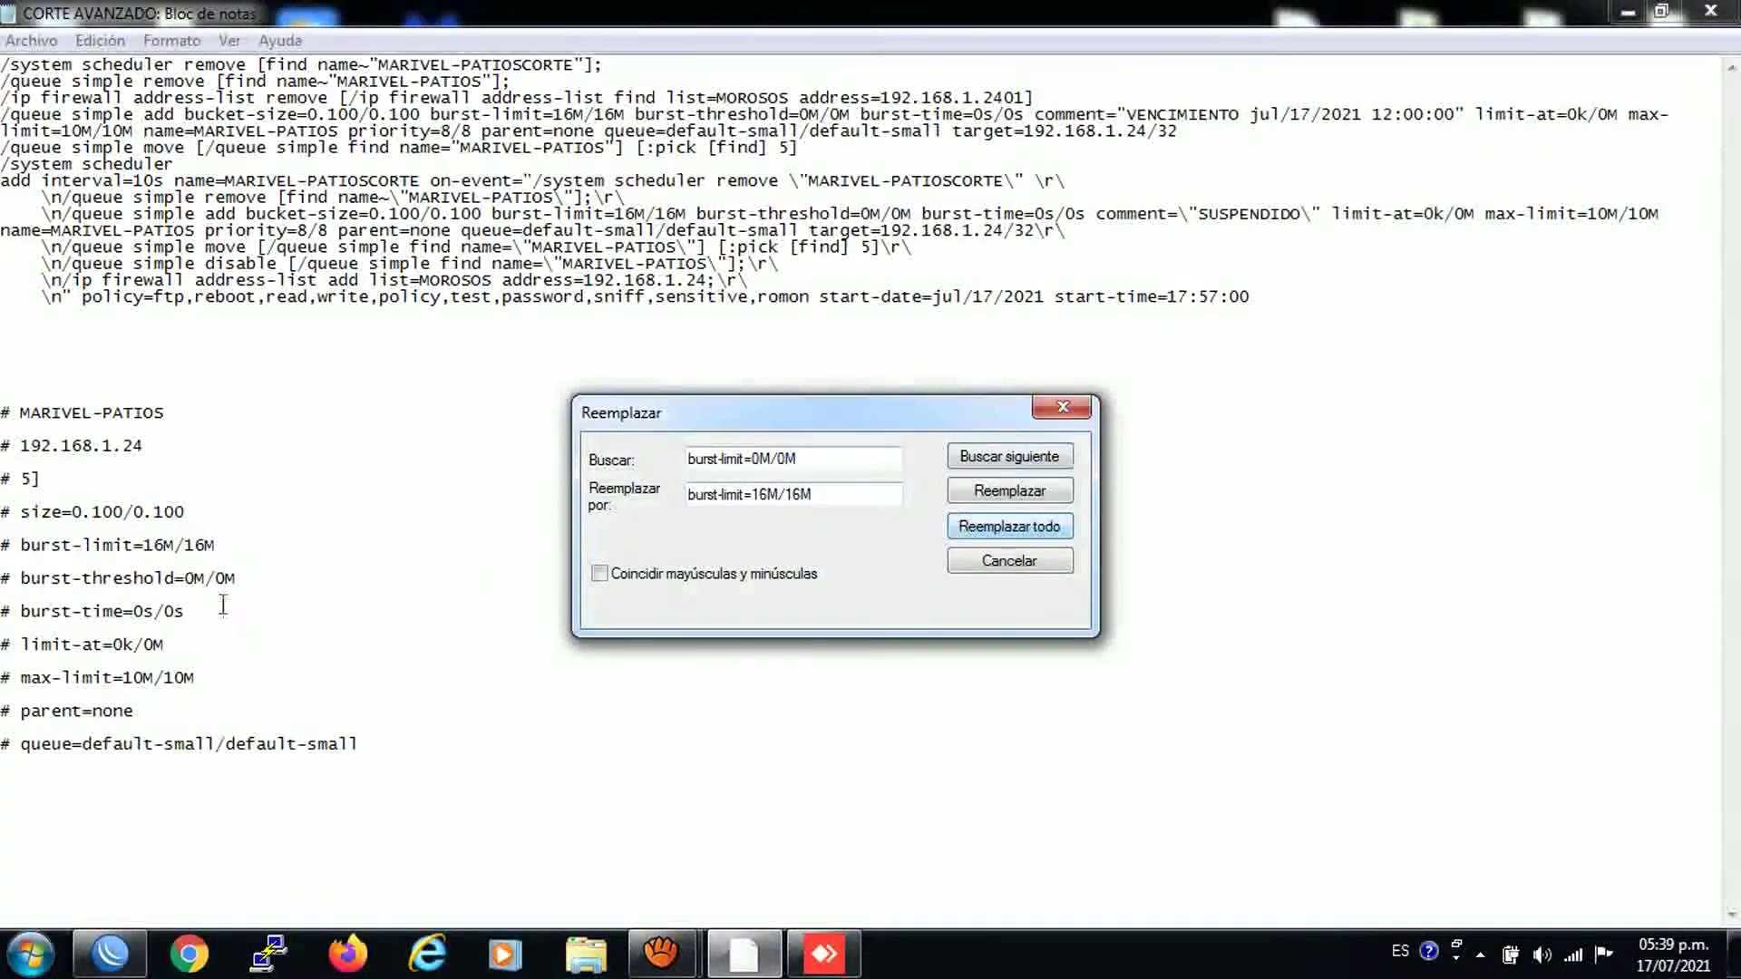
Step: Copy burst-threshold=0M/0M from the parameter list and use it as the text to find
drag(247, 590, 37, 585)
right_click(53, 584)
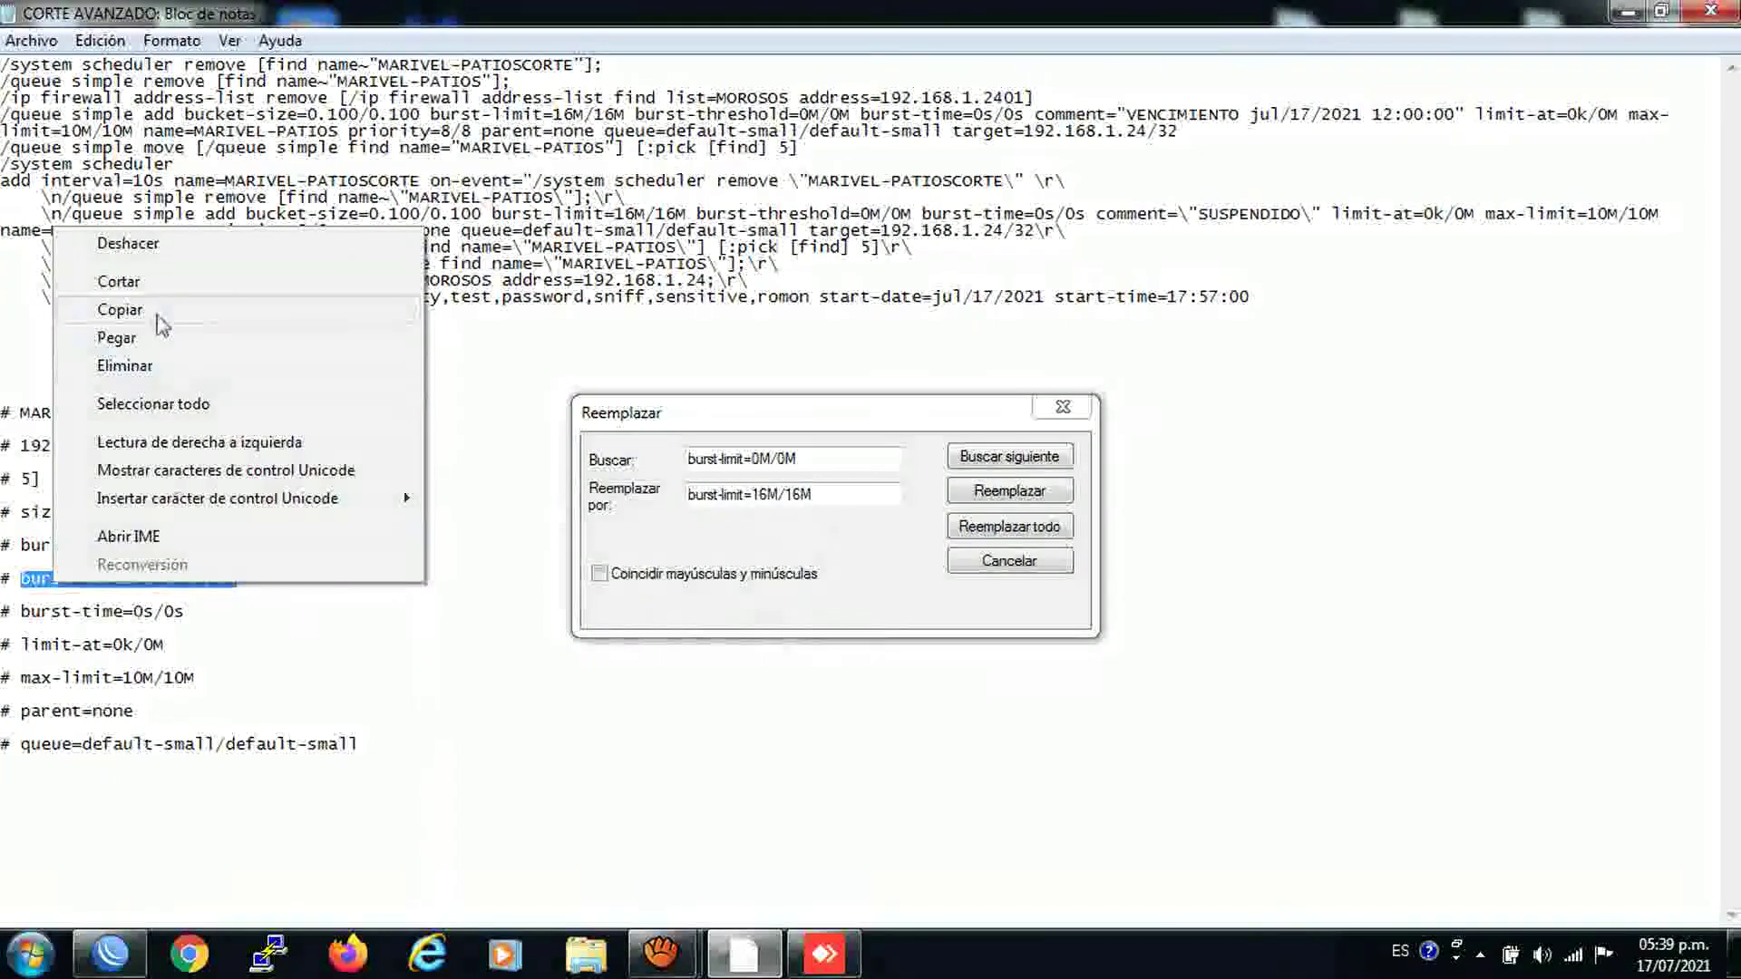
click(158, 317)
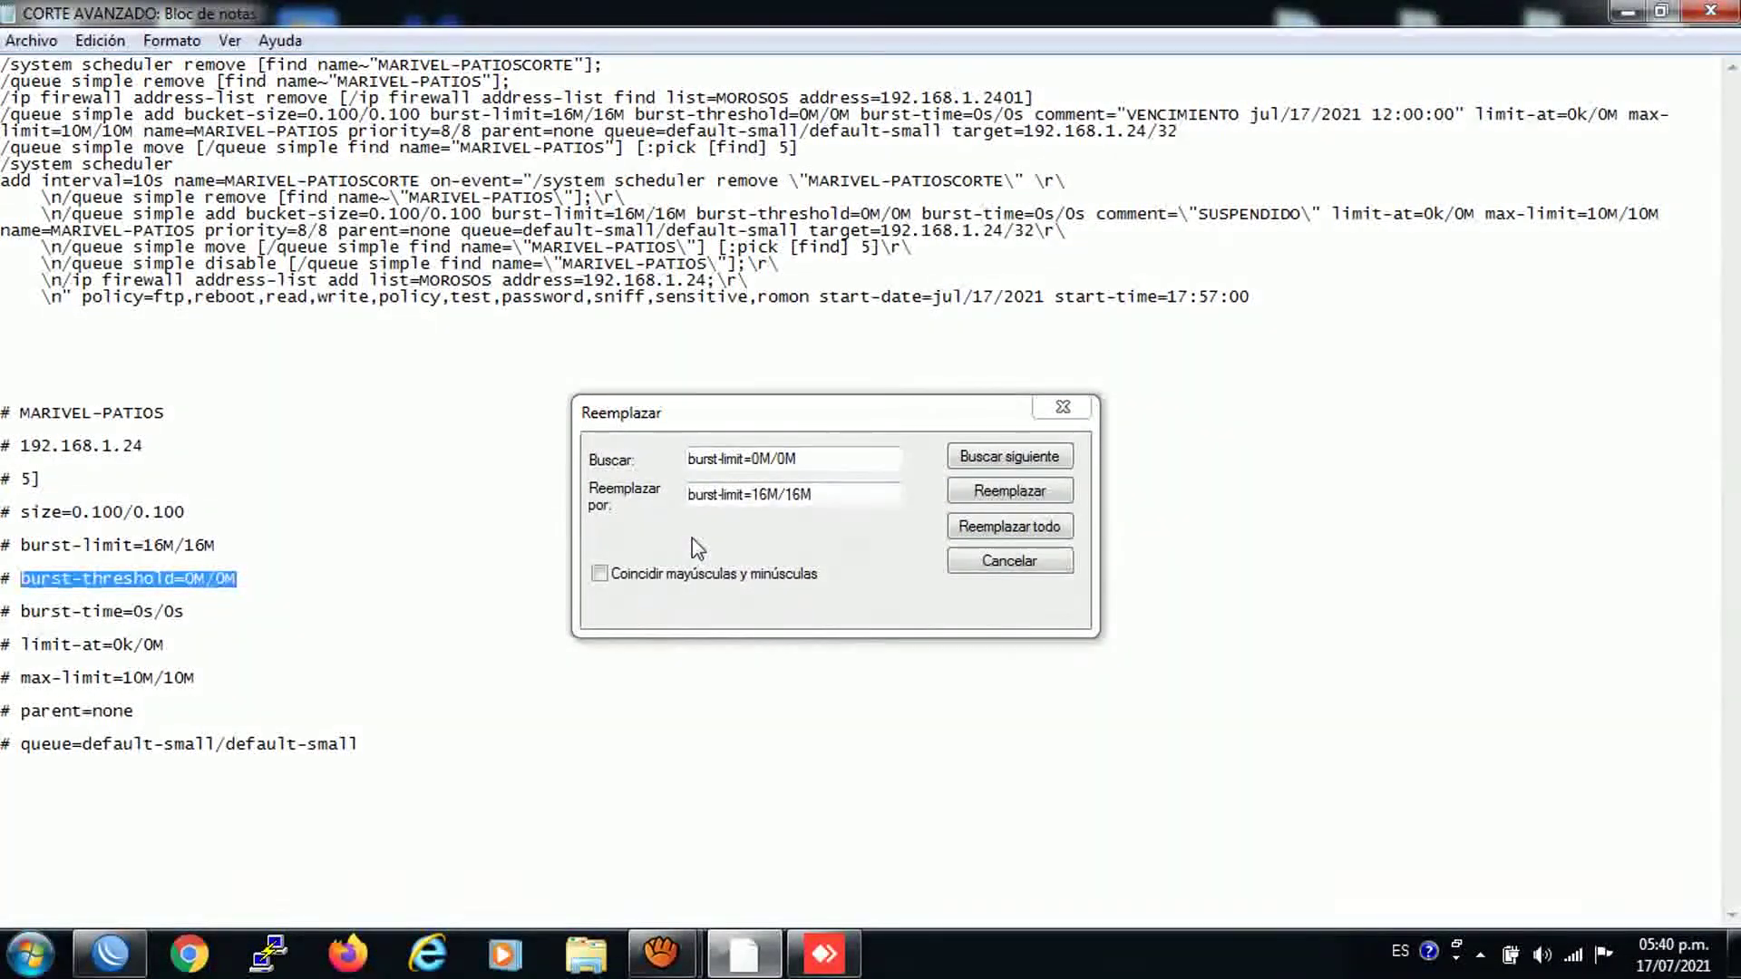
click(647, 455)
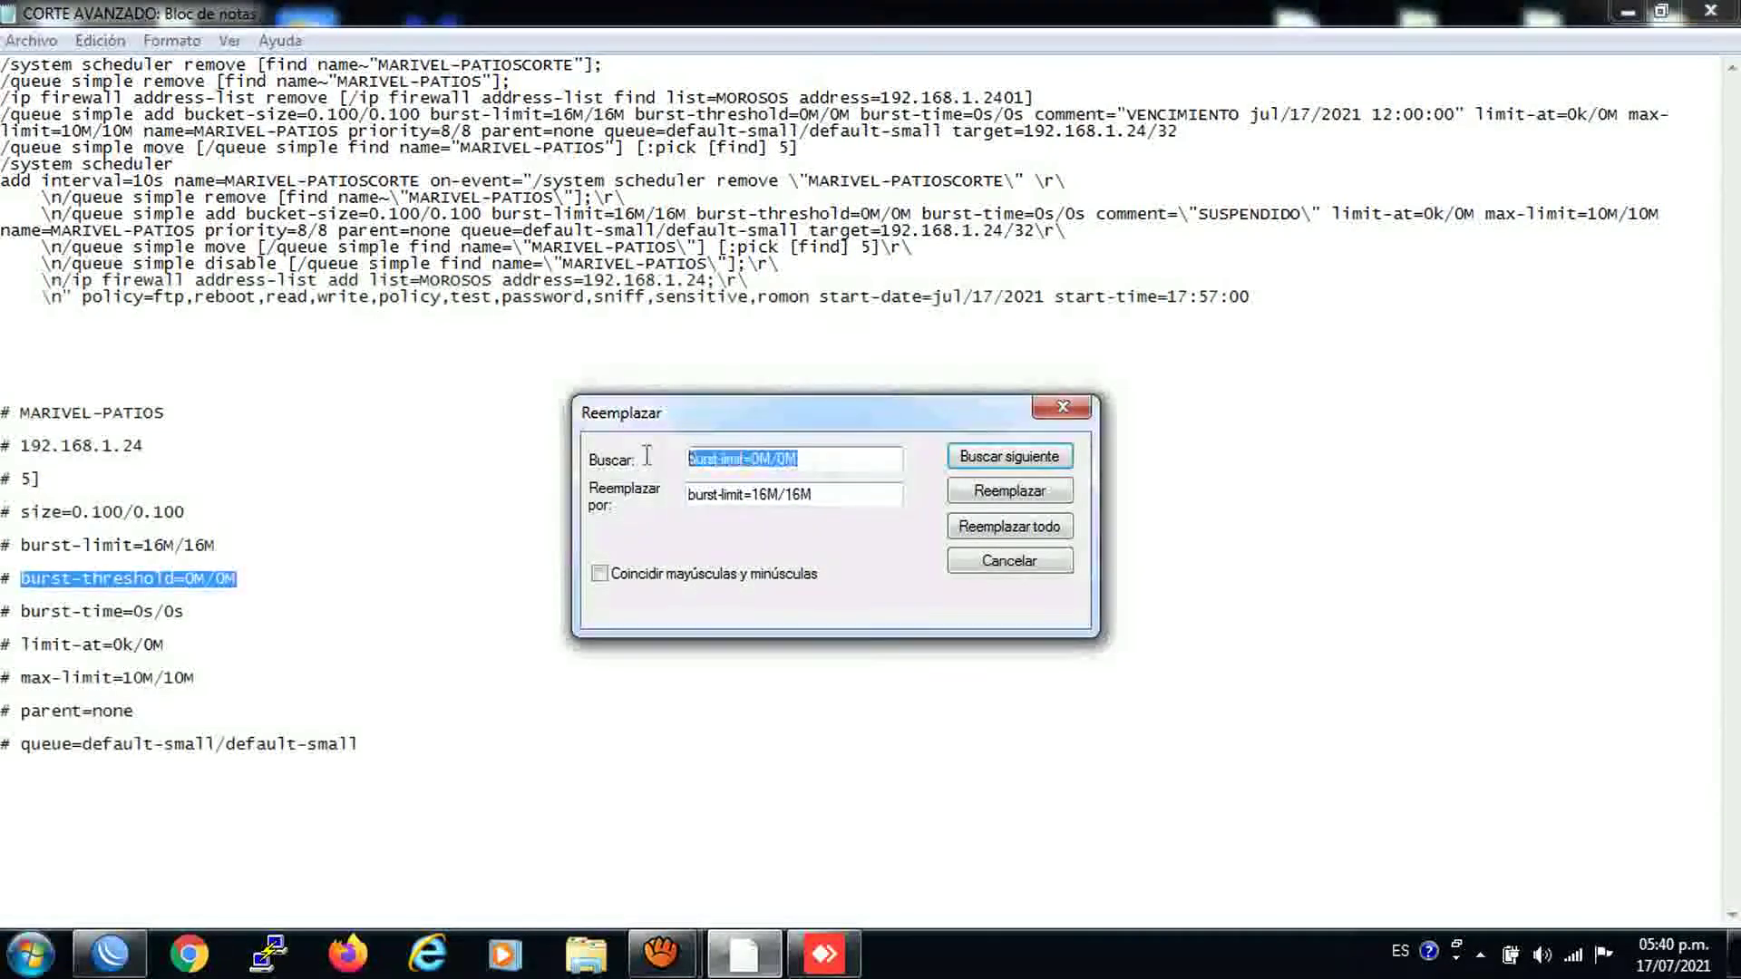
right_click(739, 459)
click(789, 592)
Step: Set the replacement text to burst-threshold=6M/6M and replace all occurrences in the script
drag(813, 495, 690, 497)
right_click(731, 498)
click(769, 610)
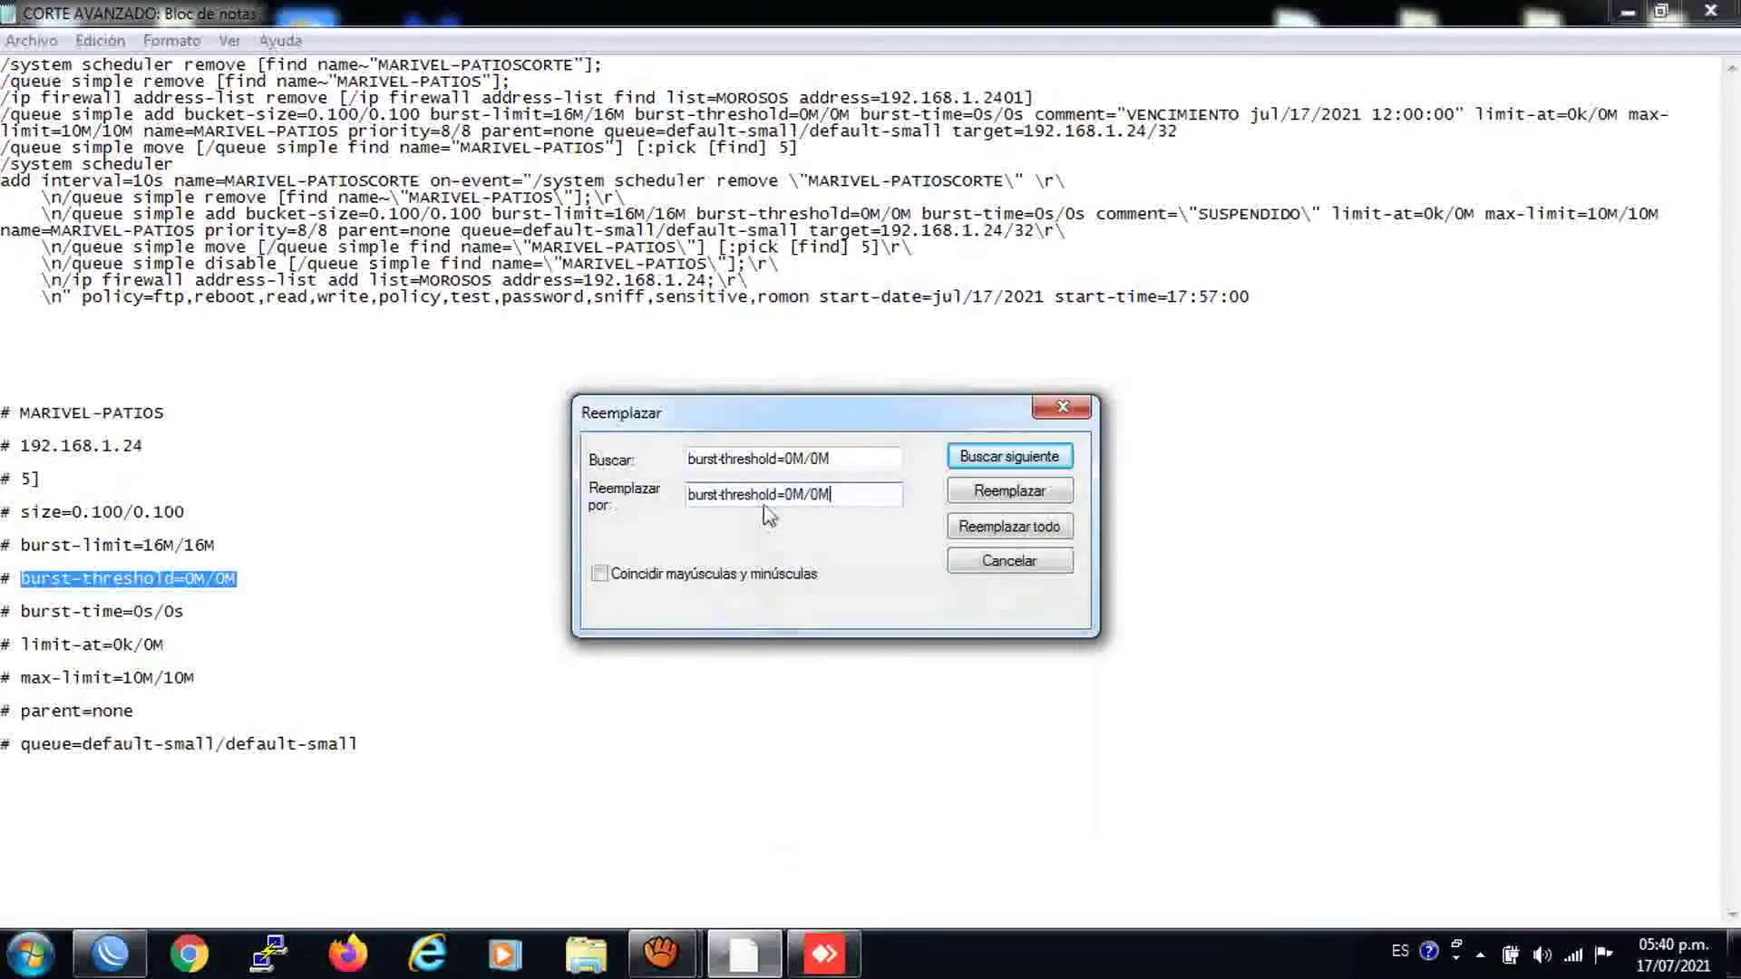
click(791, 497)
key(BackSpace)
text(6)
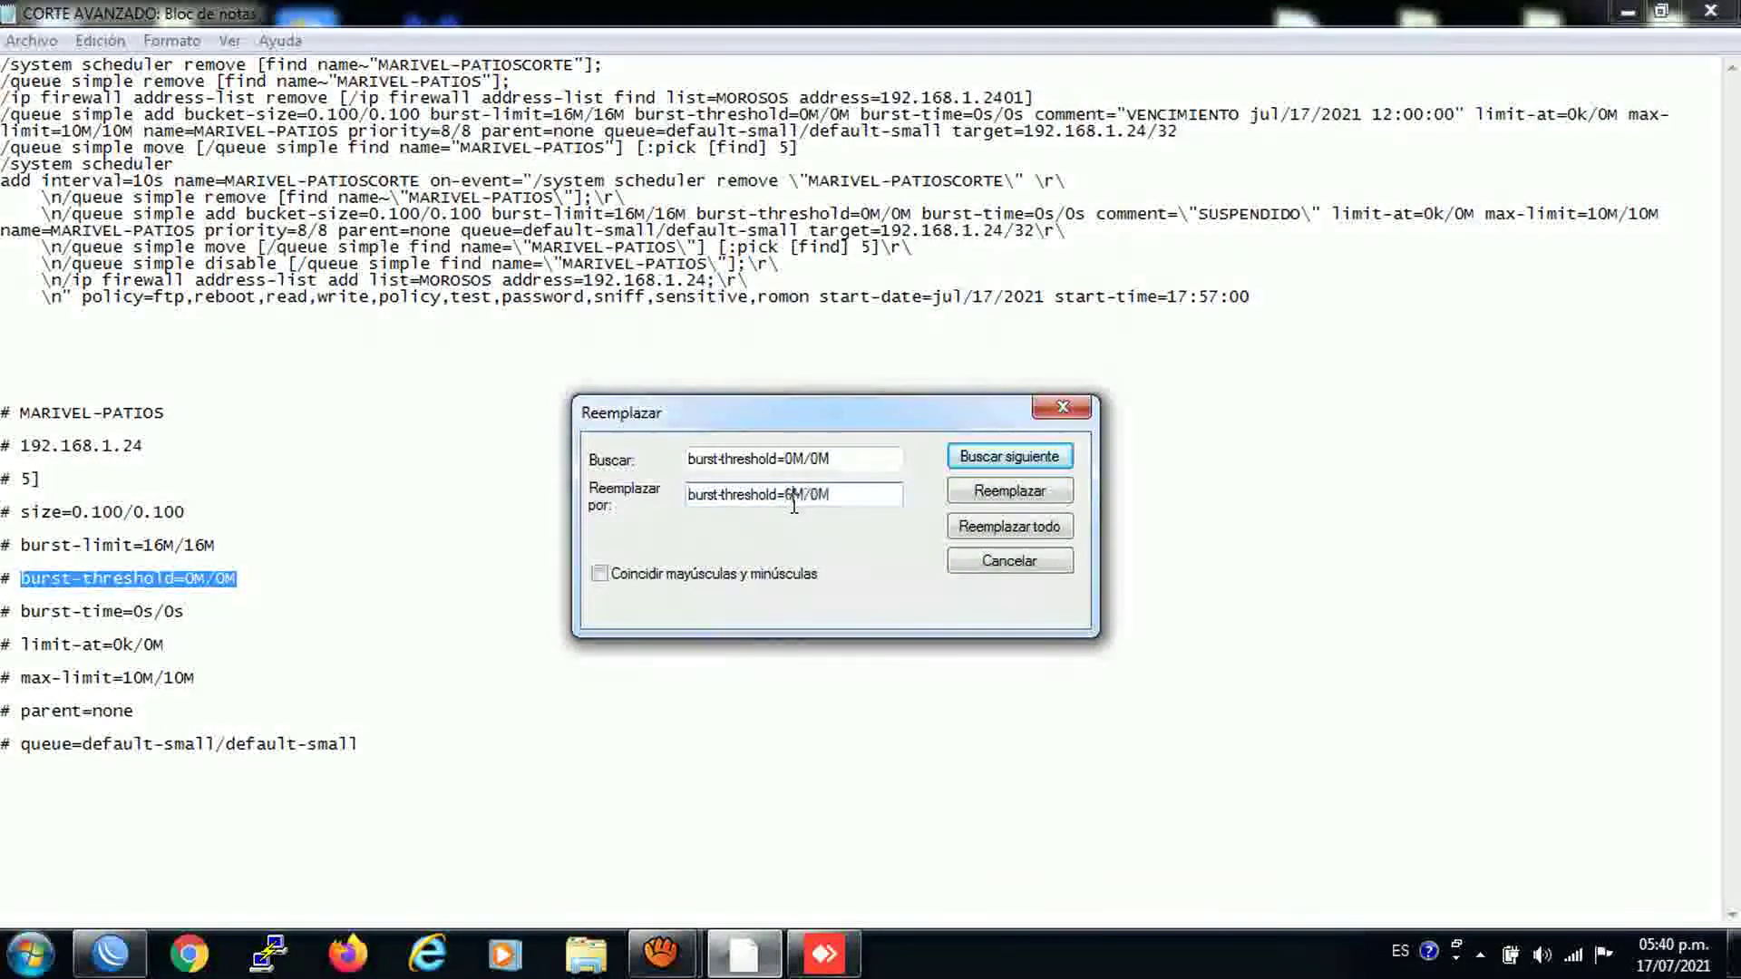
click(821, 497)
key(BackSpace)
text(6)
click(1010, 526)
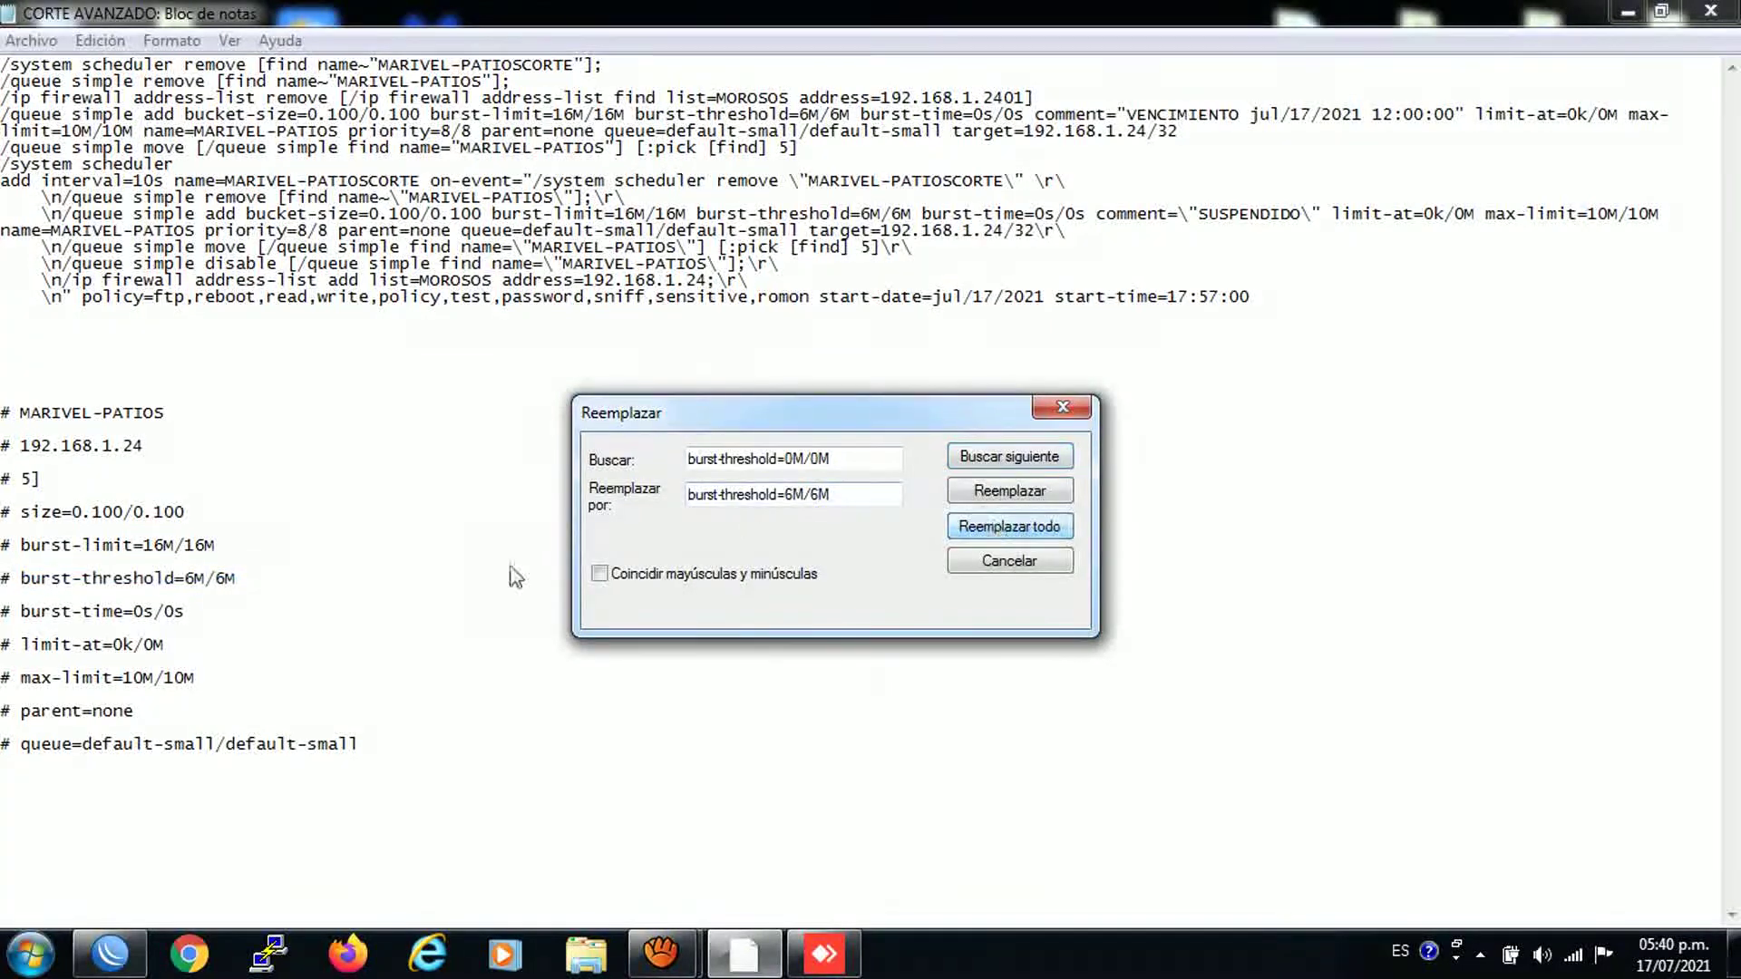
Step: Copy burst-time=0s/0s from the parameter list and use it as the text to find
click(186, 613)
drag(186, 613, 20, 613)
right_click(41, 615)
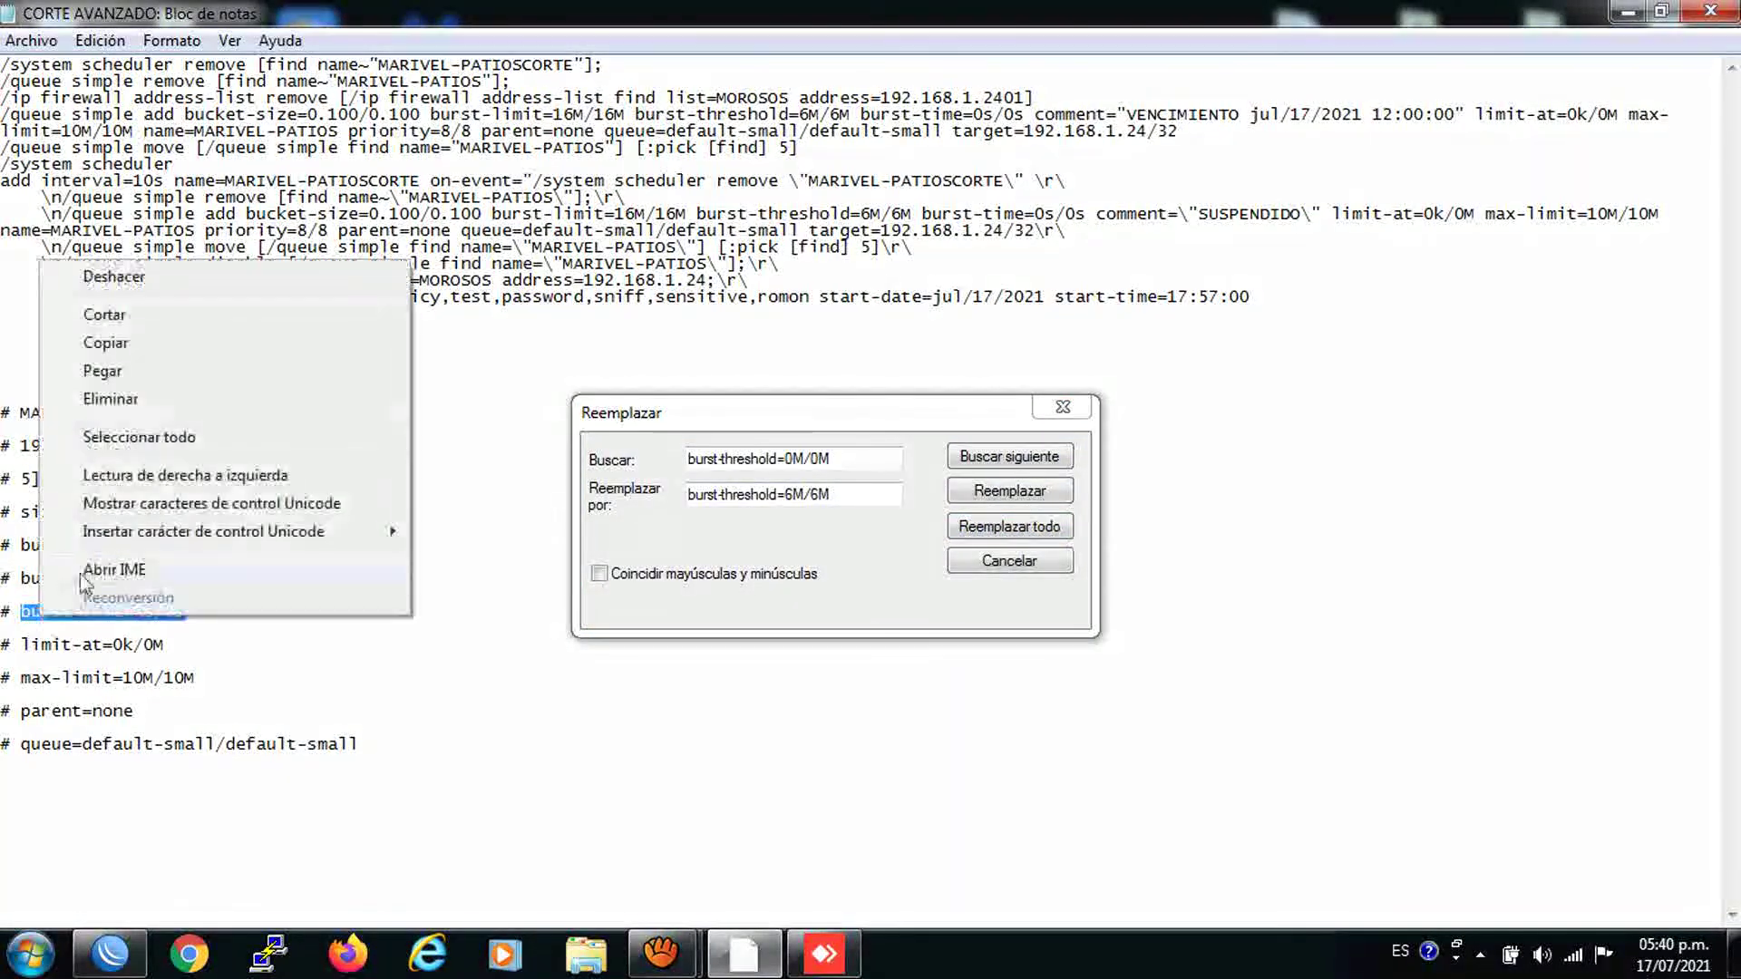
click(107, 341)
double_click(746, 458)
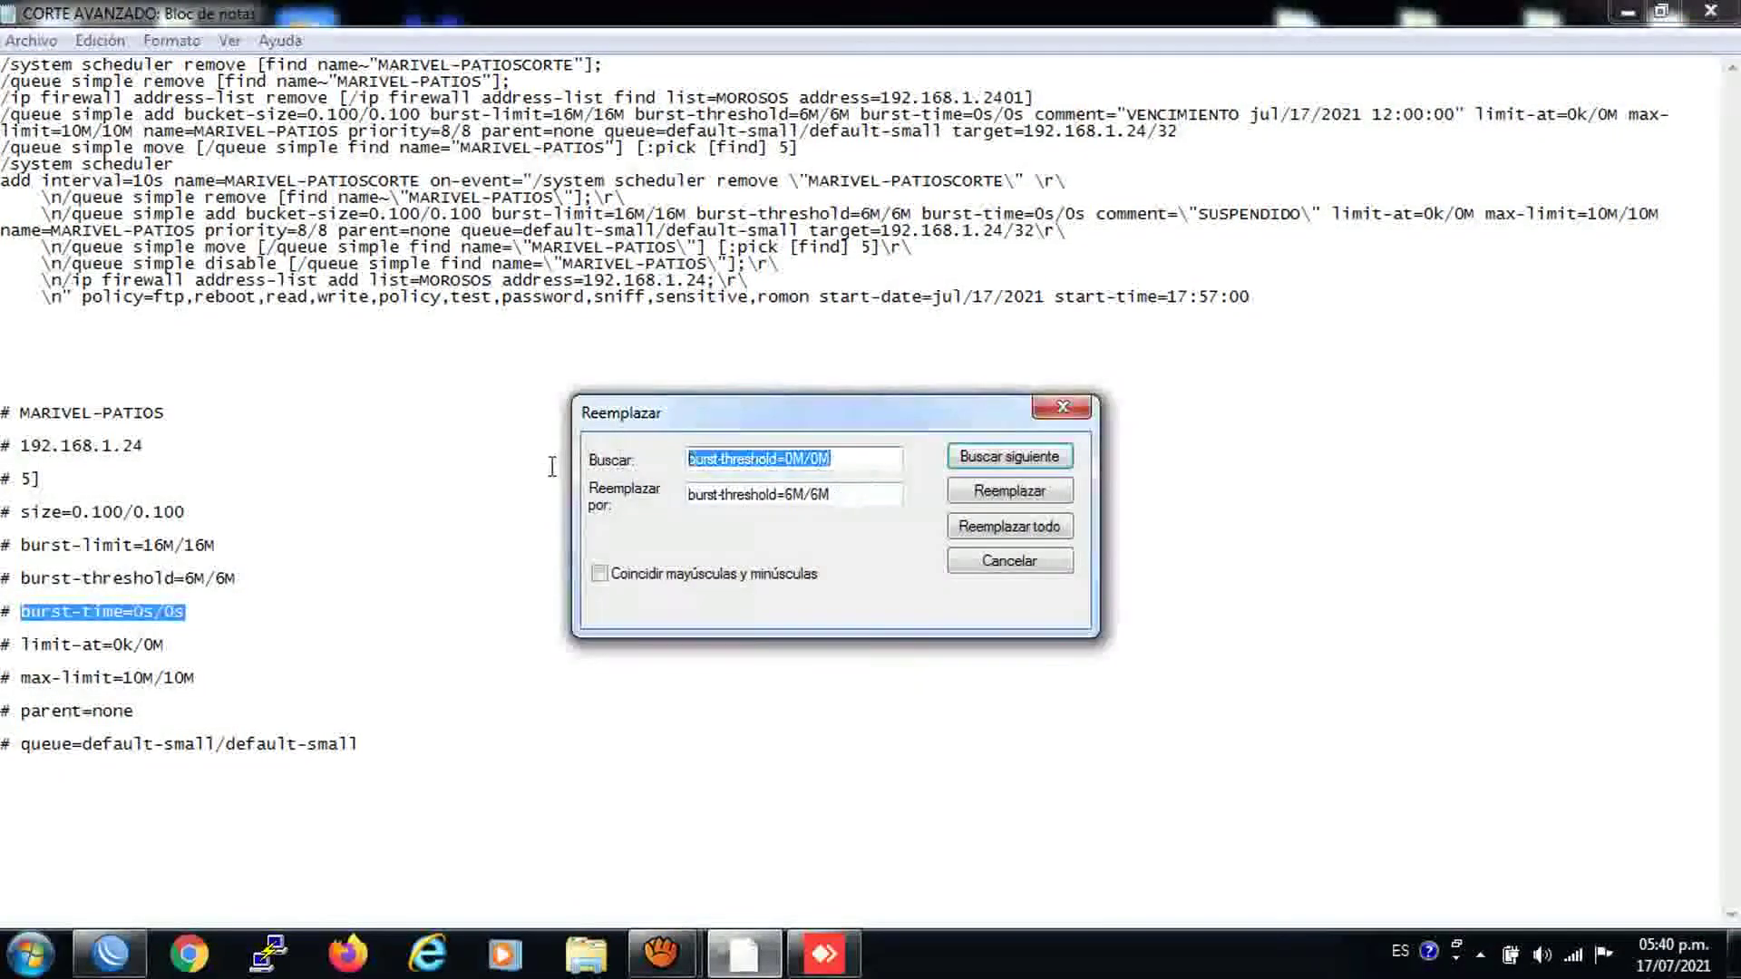
right_click(745, 454)
click(806, 566)
Step: Set the replacement text to burst-time=15s/15s and replace all occurrences in the script
key(Tab)
right_click(740, 506)
click(791, 607)
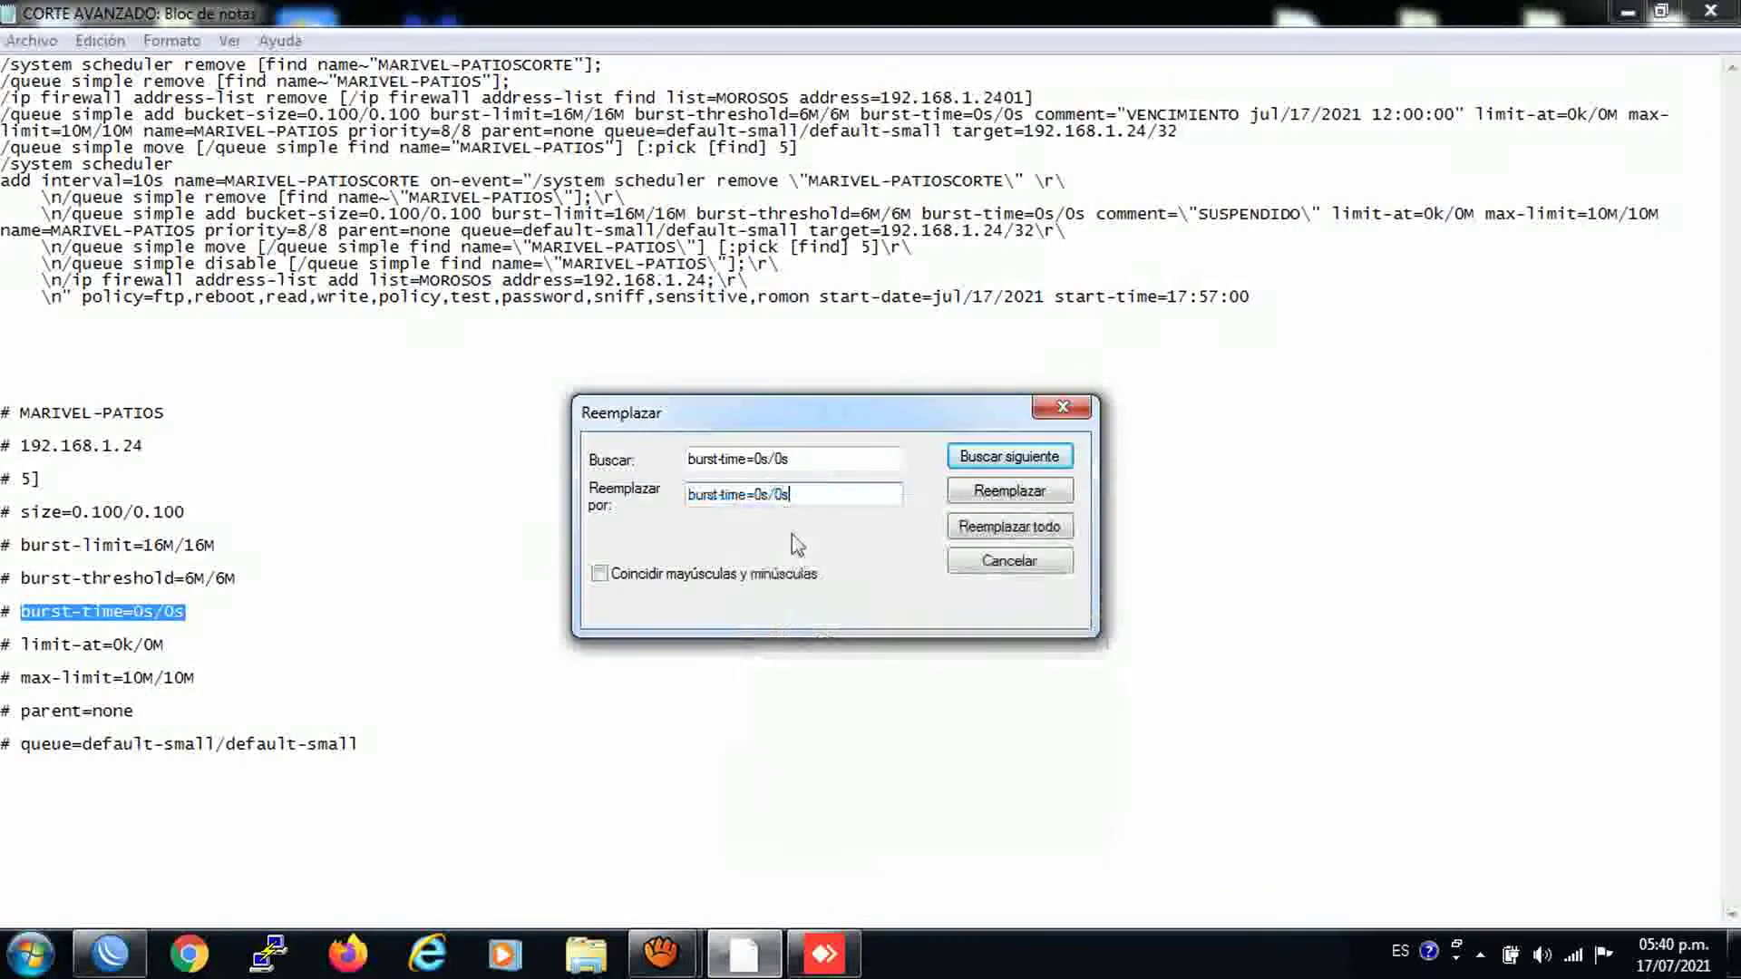
double_click(764, 498)
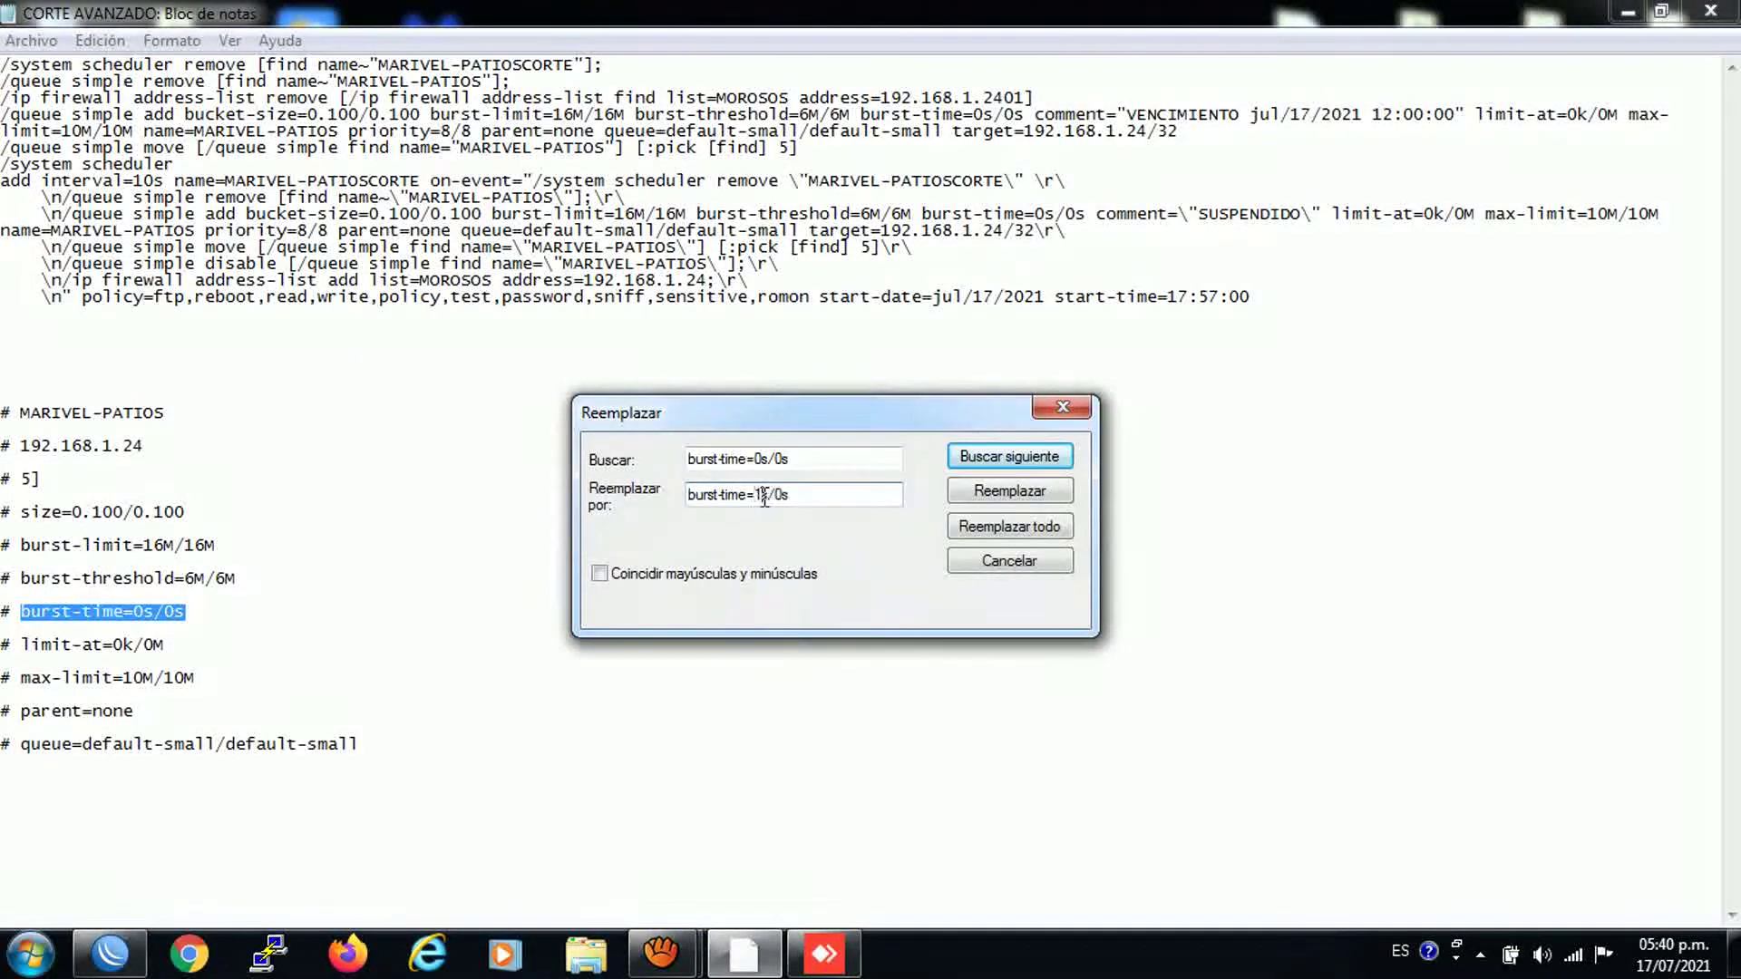
double_click(792, 498)
text(15)
click(1009, 526)
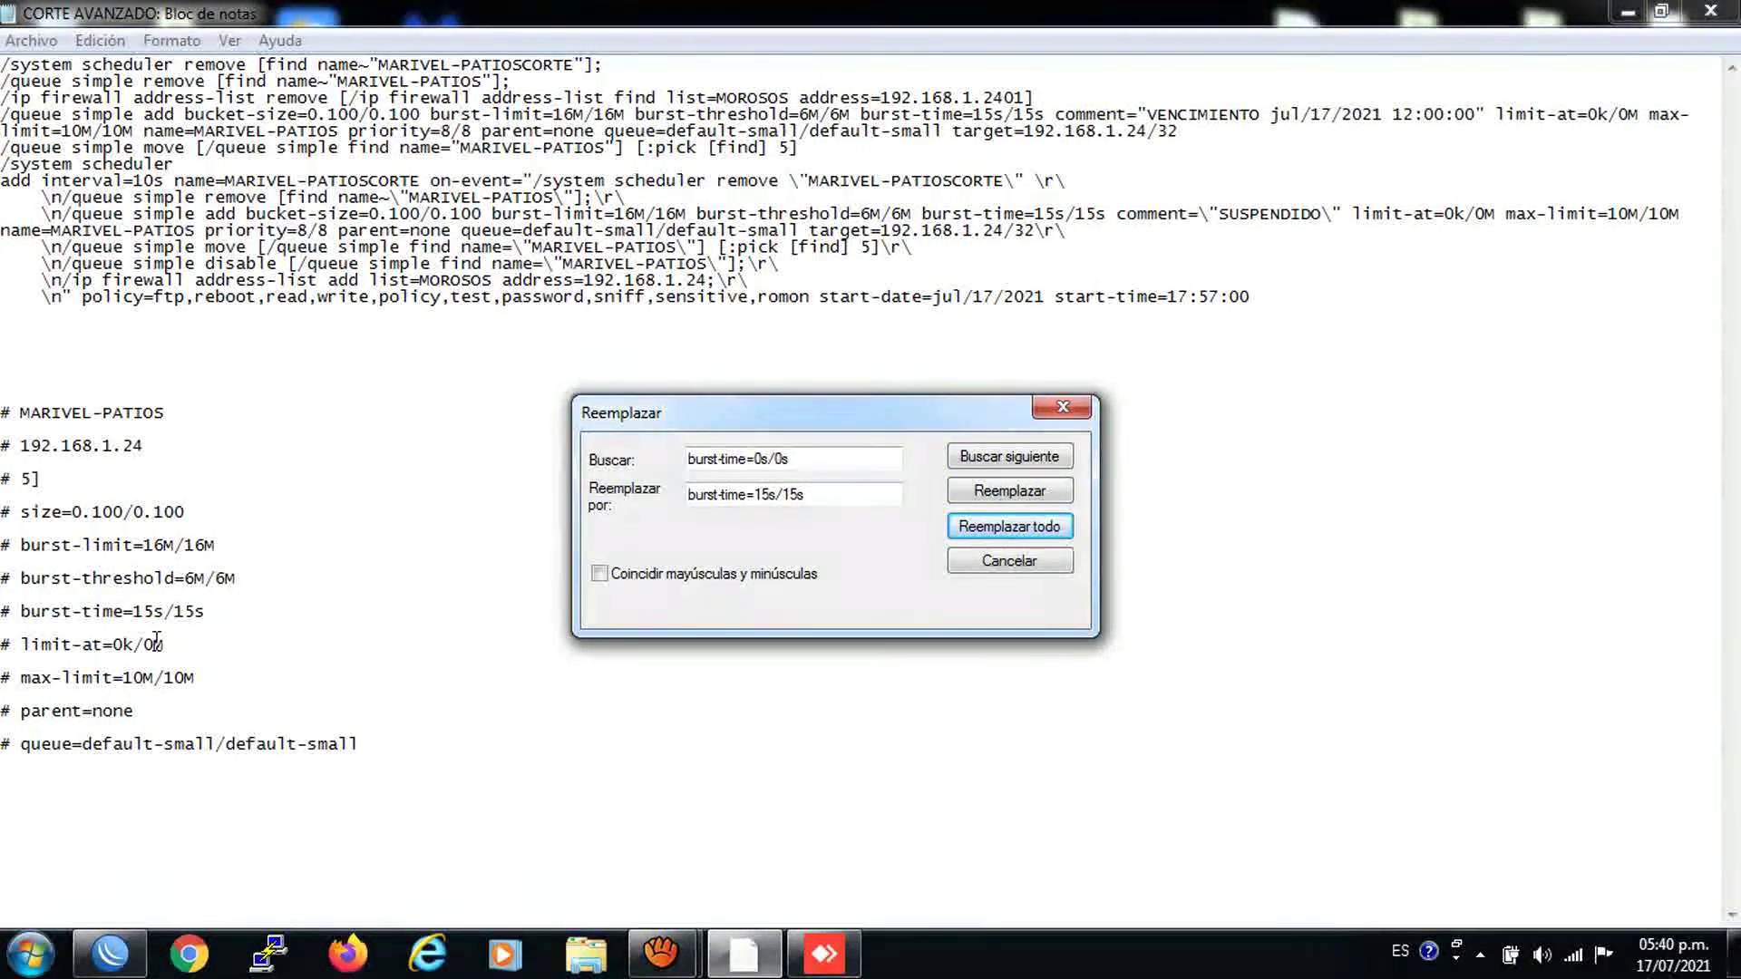
Step: Copy limit-at=0k/0M from the parameter list and use it as the text to find
drag(164, 645, 25, 645)
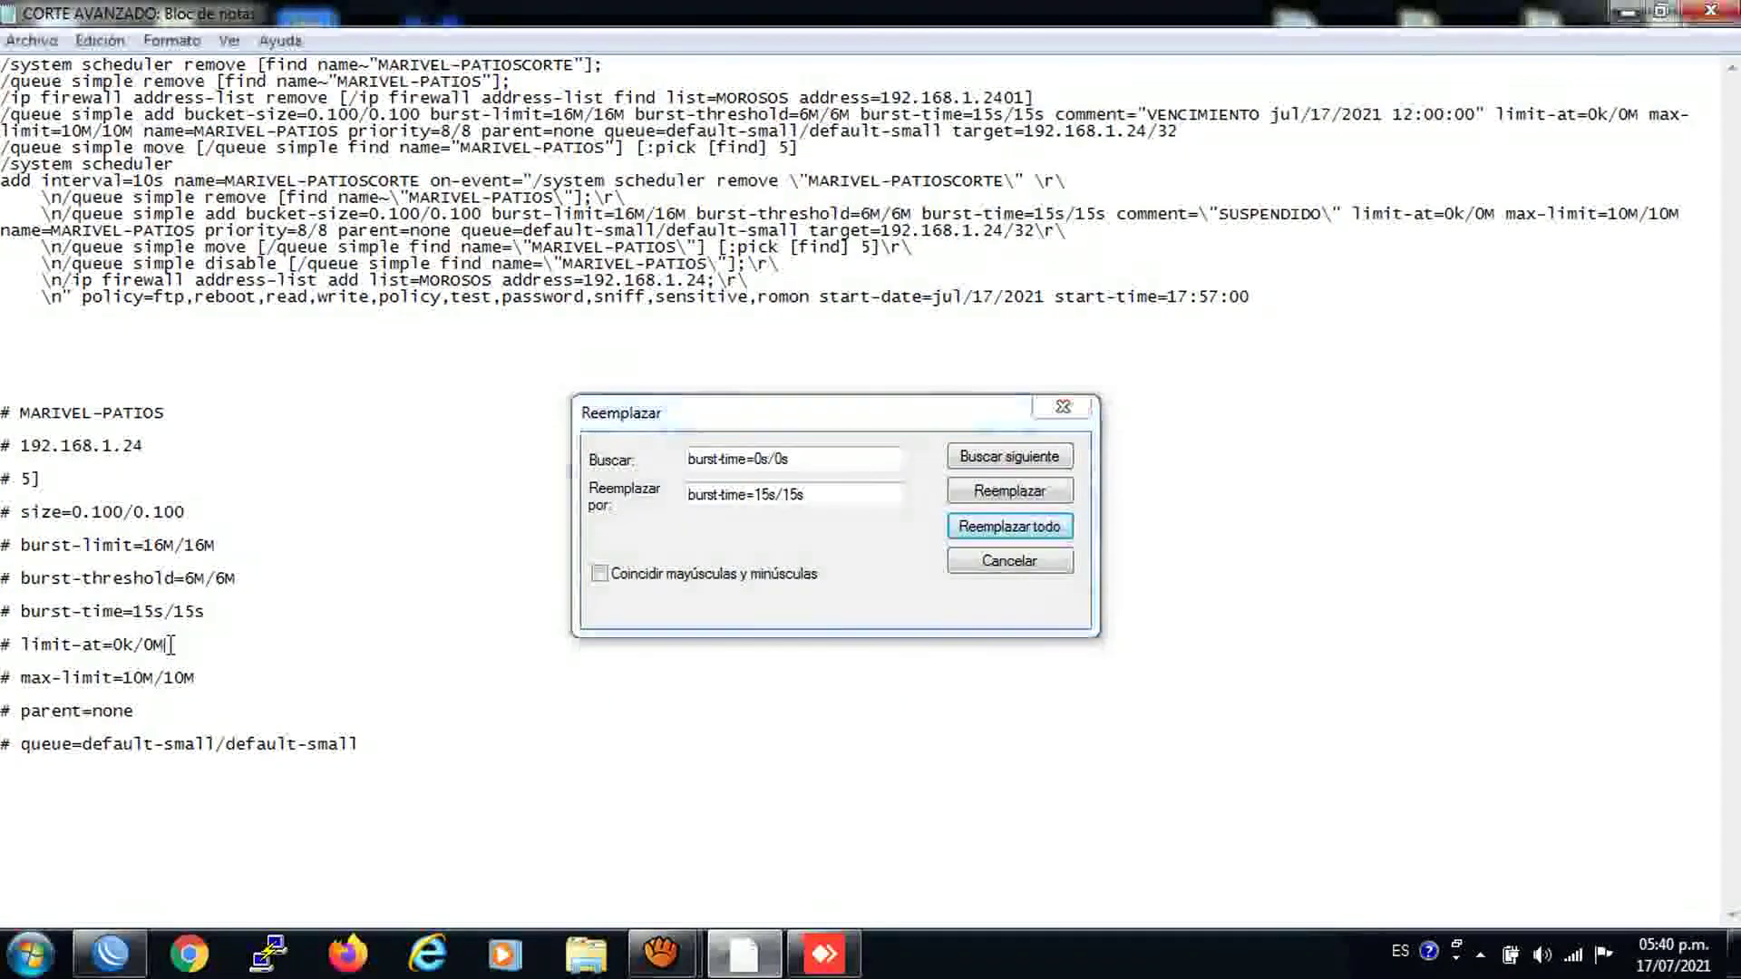
right_click(29, 645)
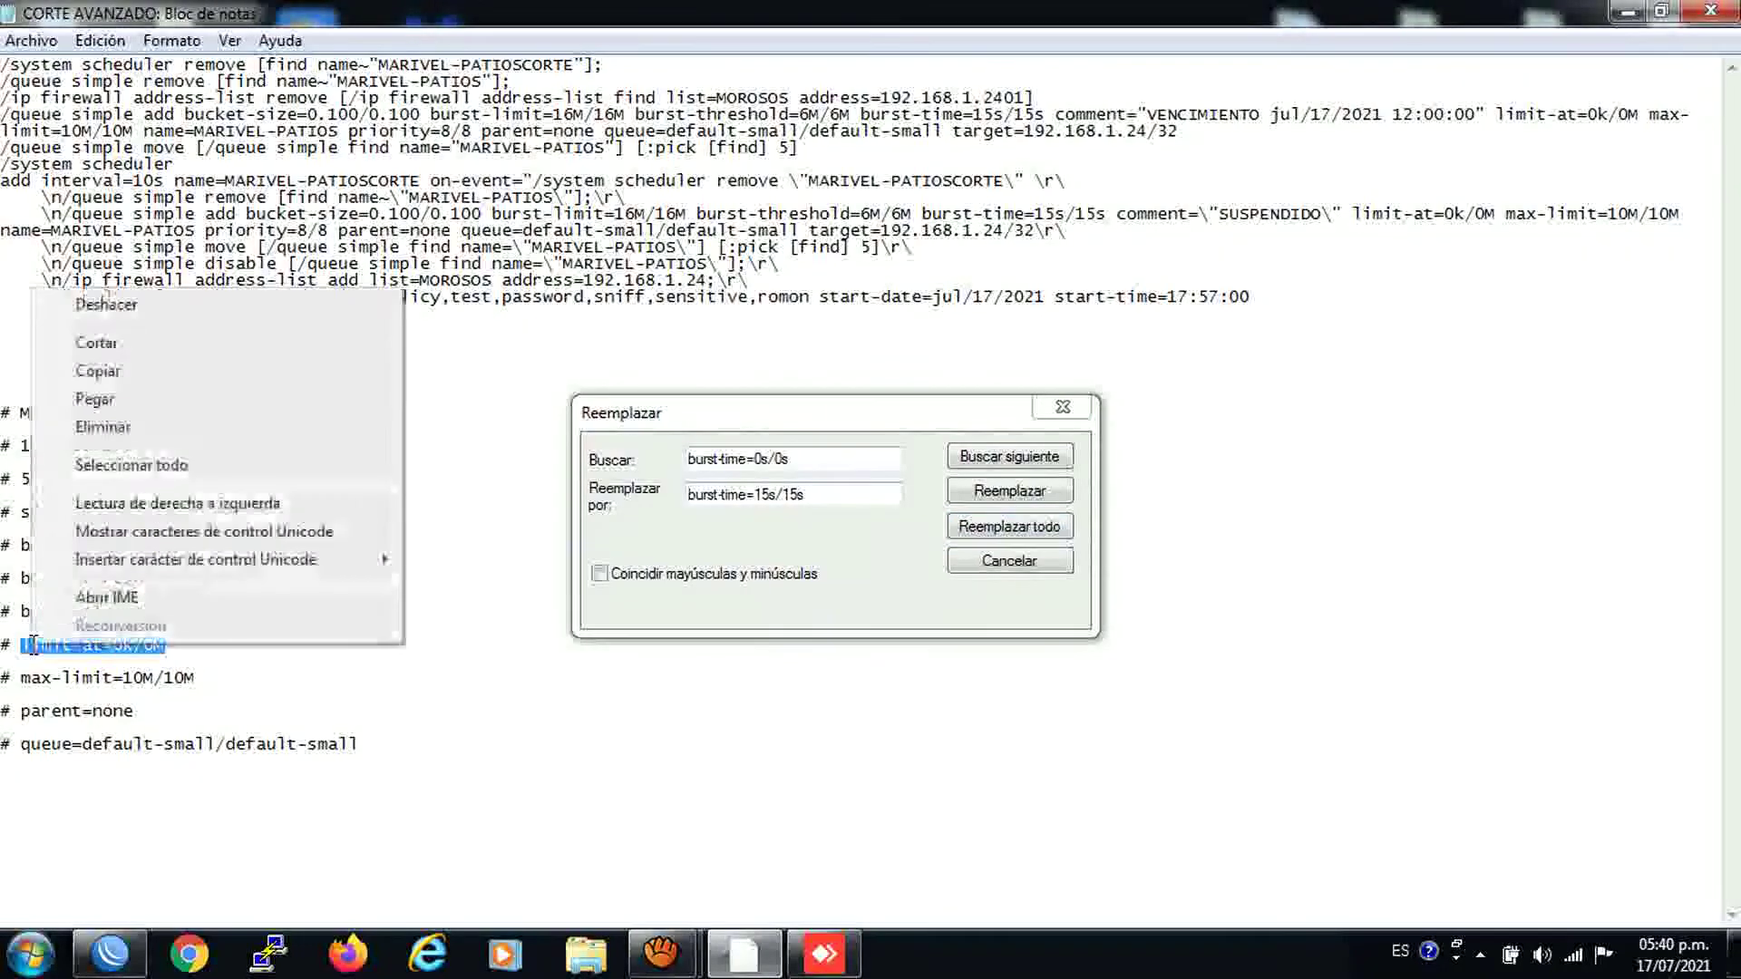
click(98, 371)
double_click(726, 460)
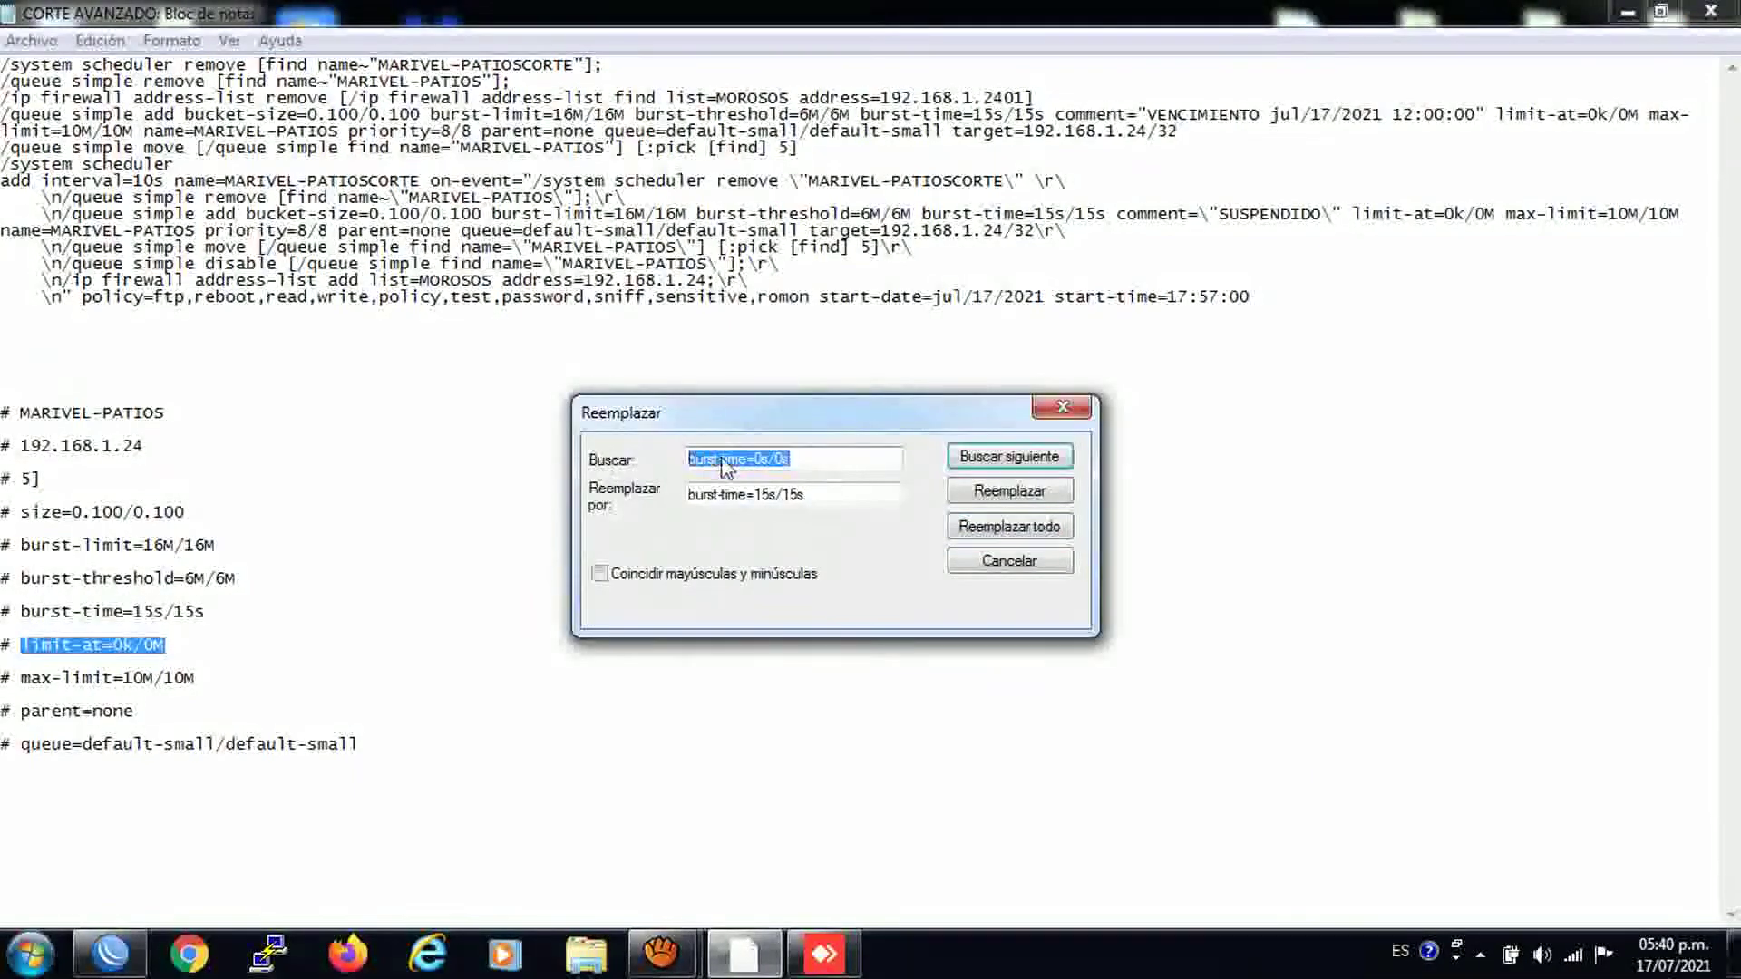
right_click(725, 467)
click(778, 562)
Step: Set the replacement text to limit-at=144k/1M and replace all occurrences in the script
double_click(775, 494)
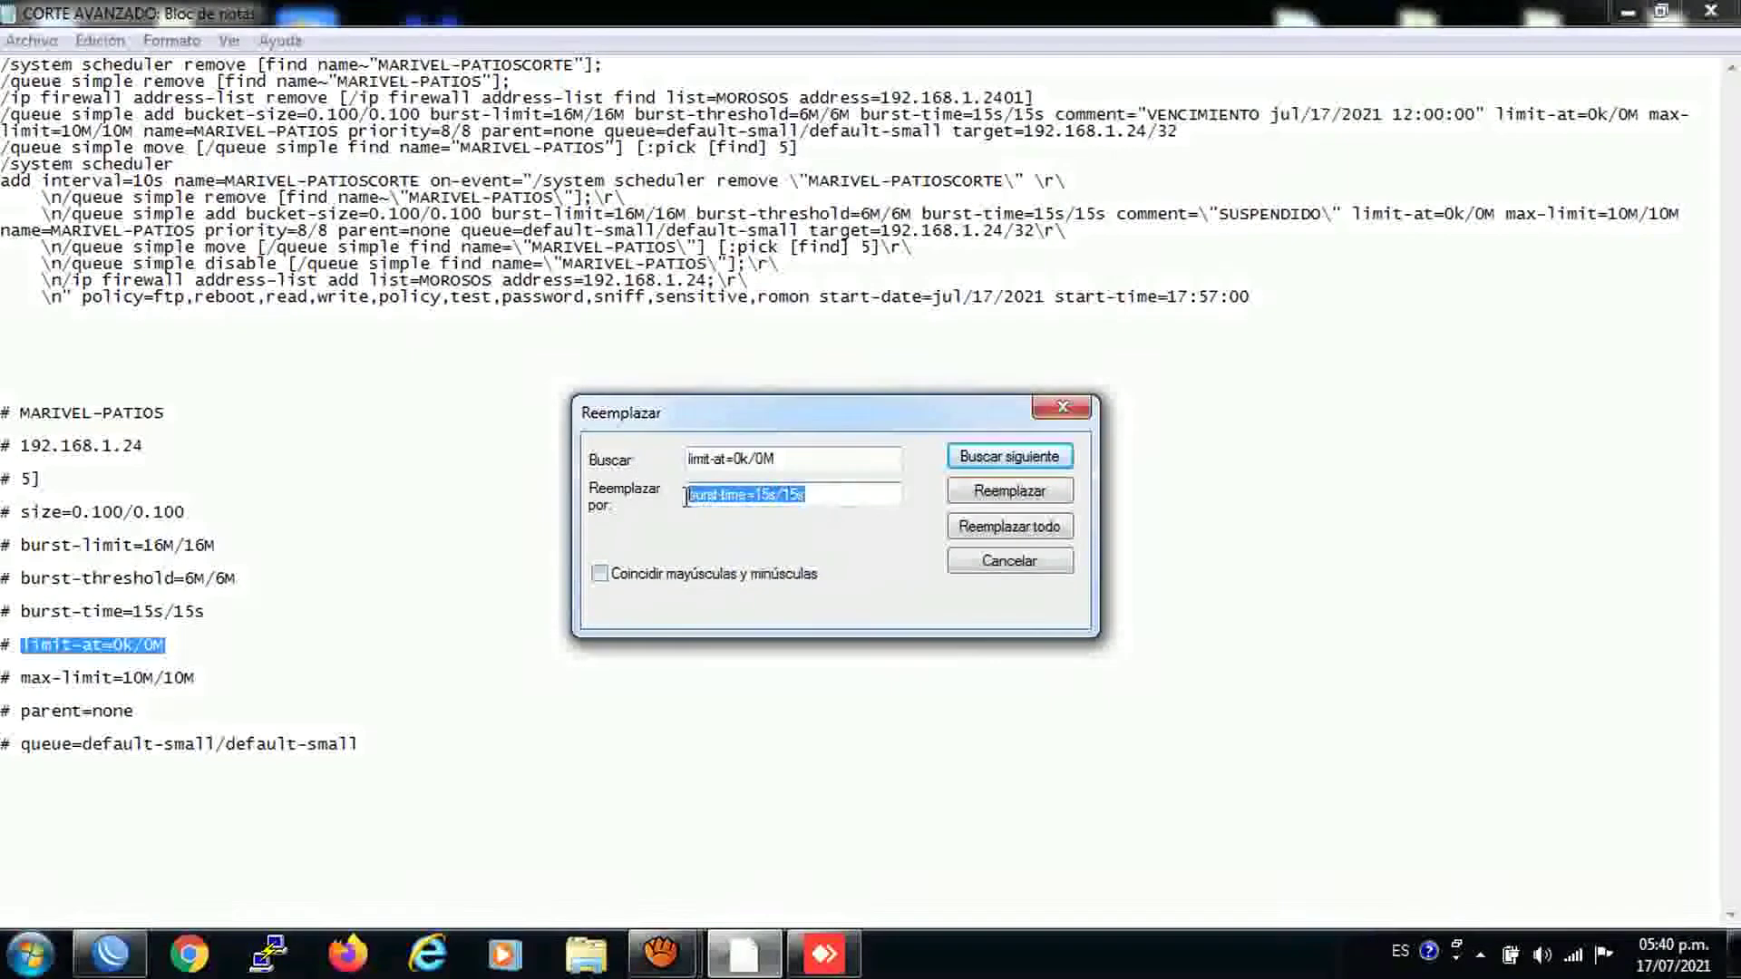
right_click(725, 497)
click(766, 592)
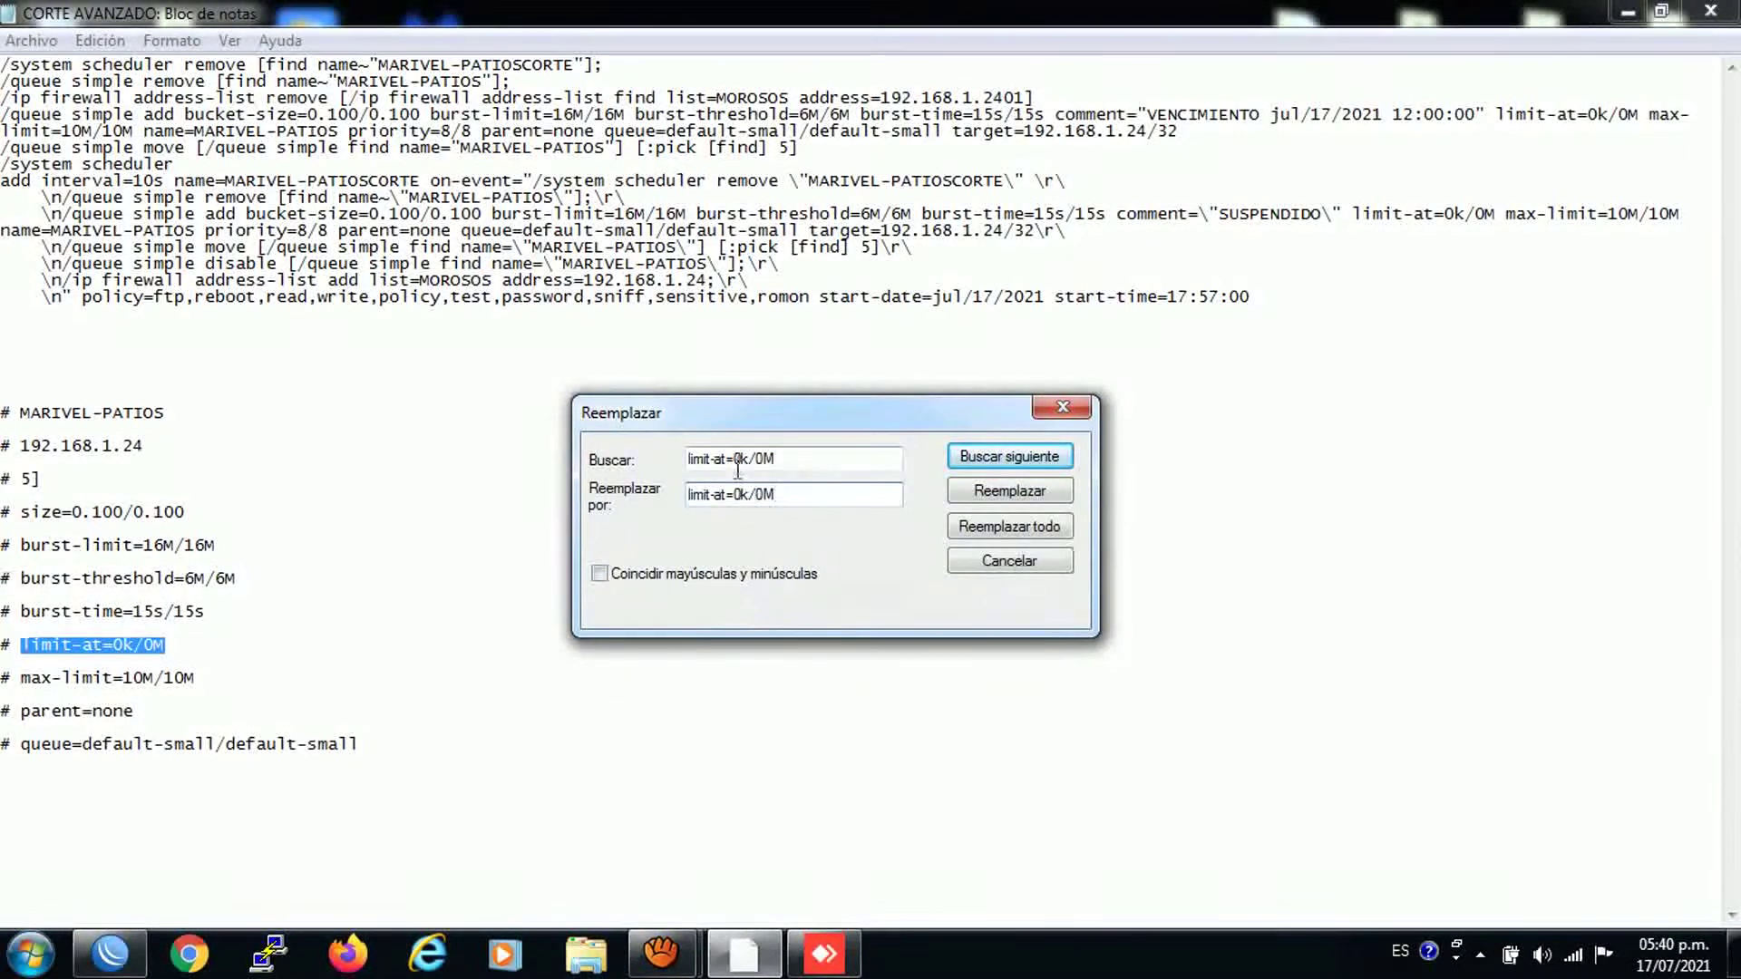
click(742, 494)
key(BackSpace)
text(144)
click(783, 497)
key(BackSpace)
text(1)
click(1009, 526)
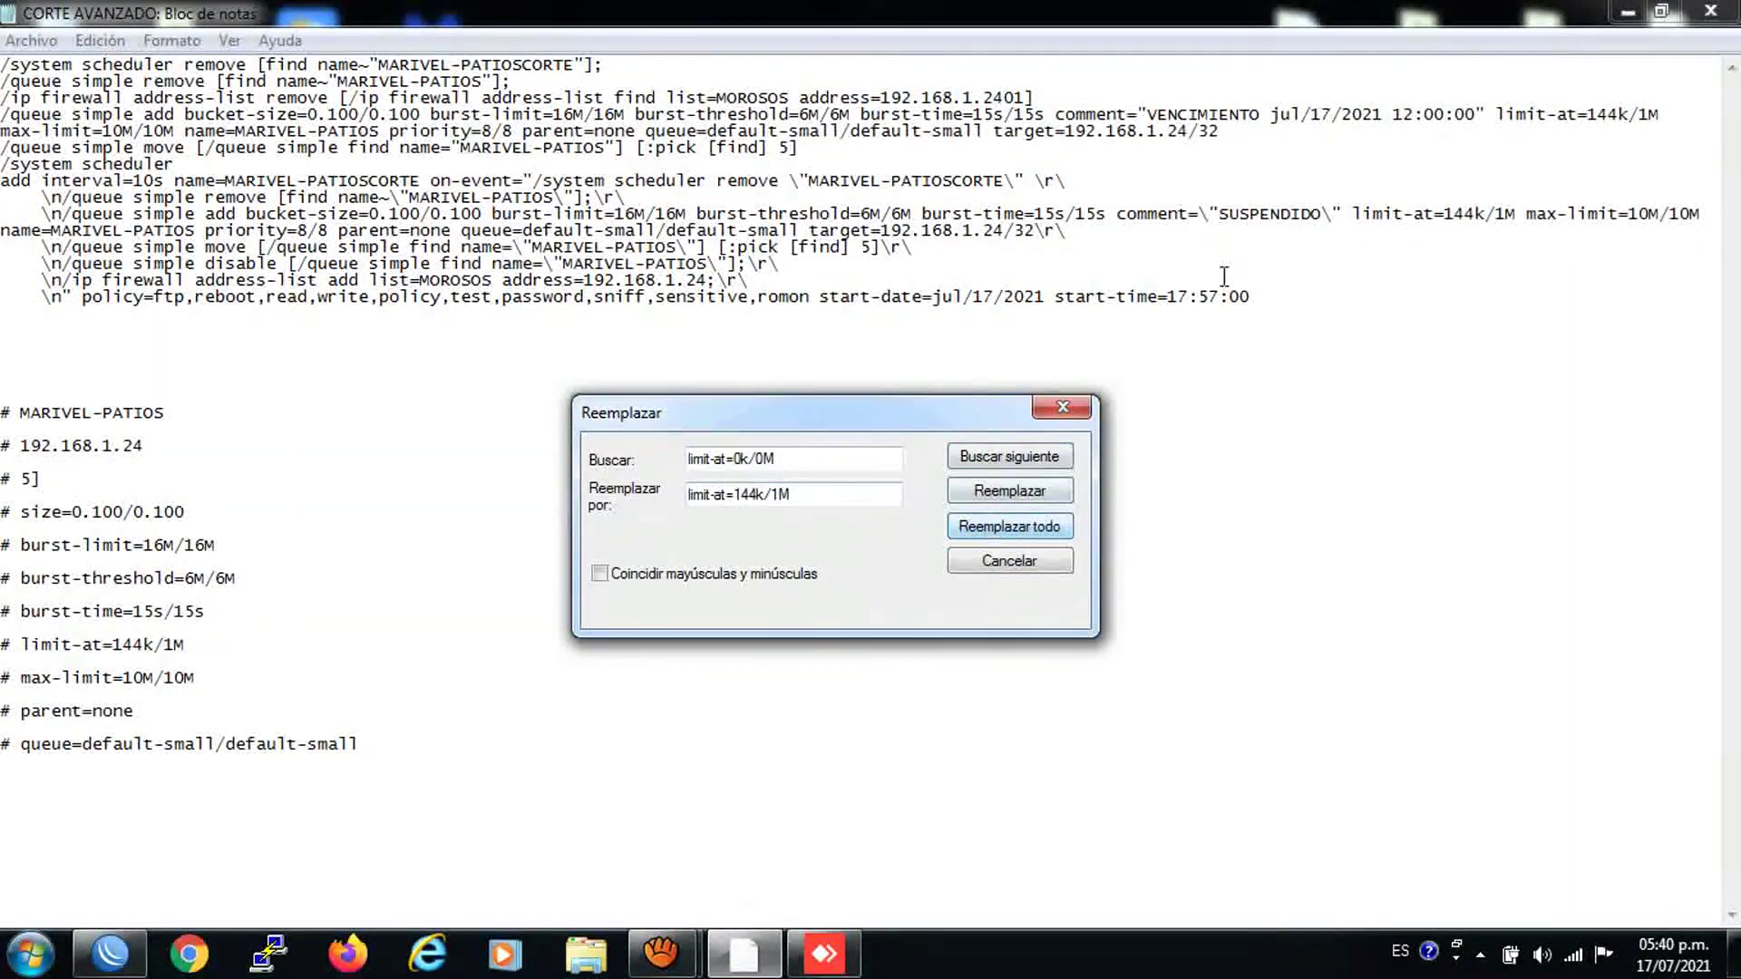
Step: Copy the whole edited script and paste it over the existing source of the client's script in the remote WinBox session
drag(1272, 303, 4, 65)
right_click(94, 103)
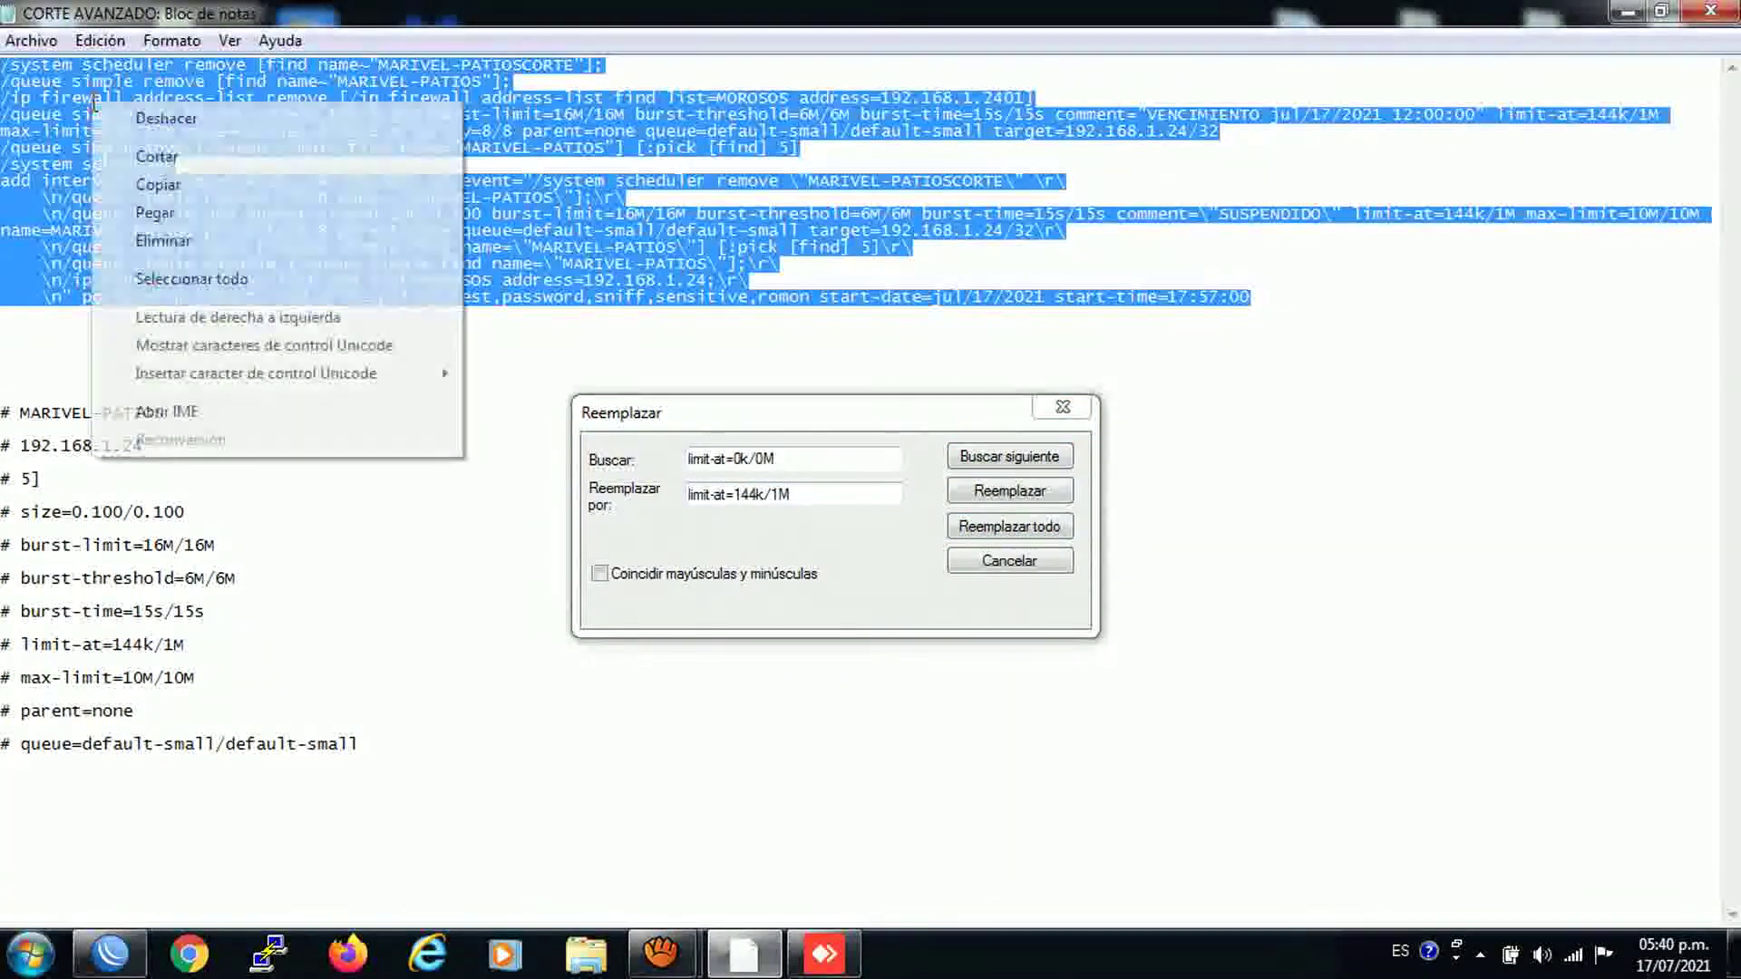
click(159, 185)
click(824, 954)
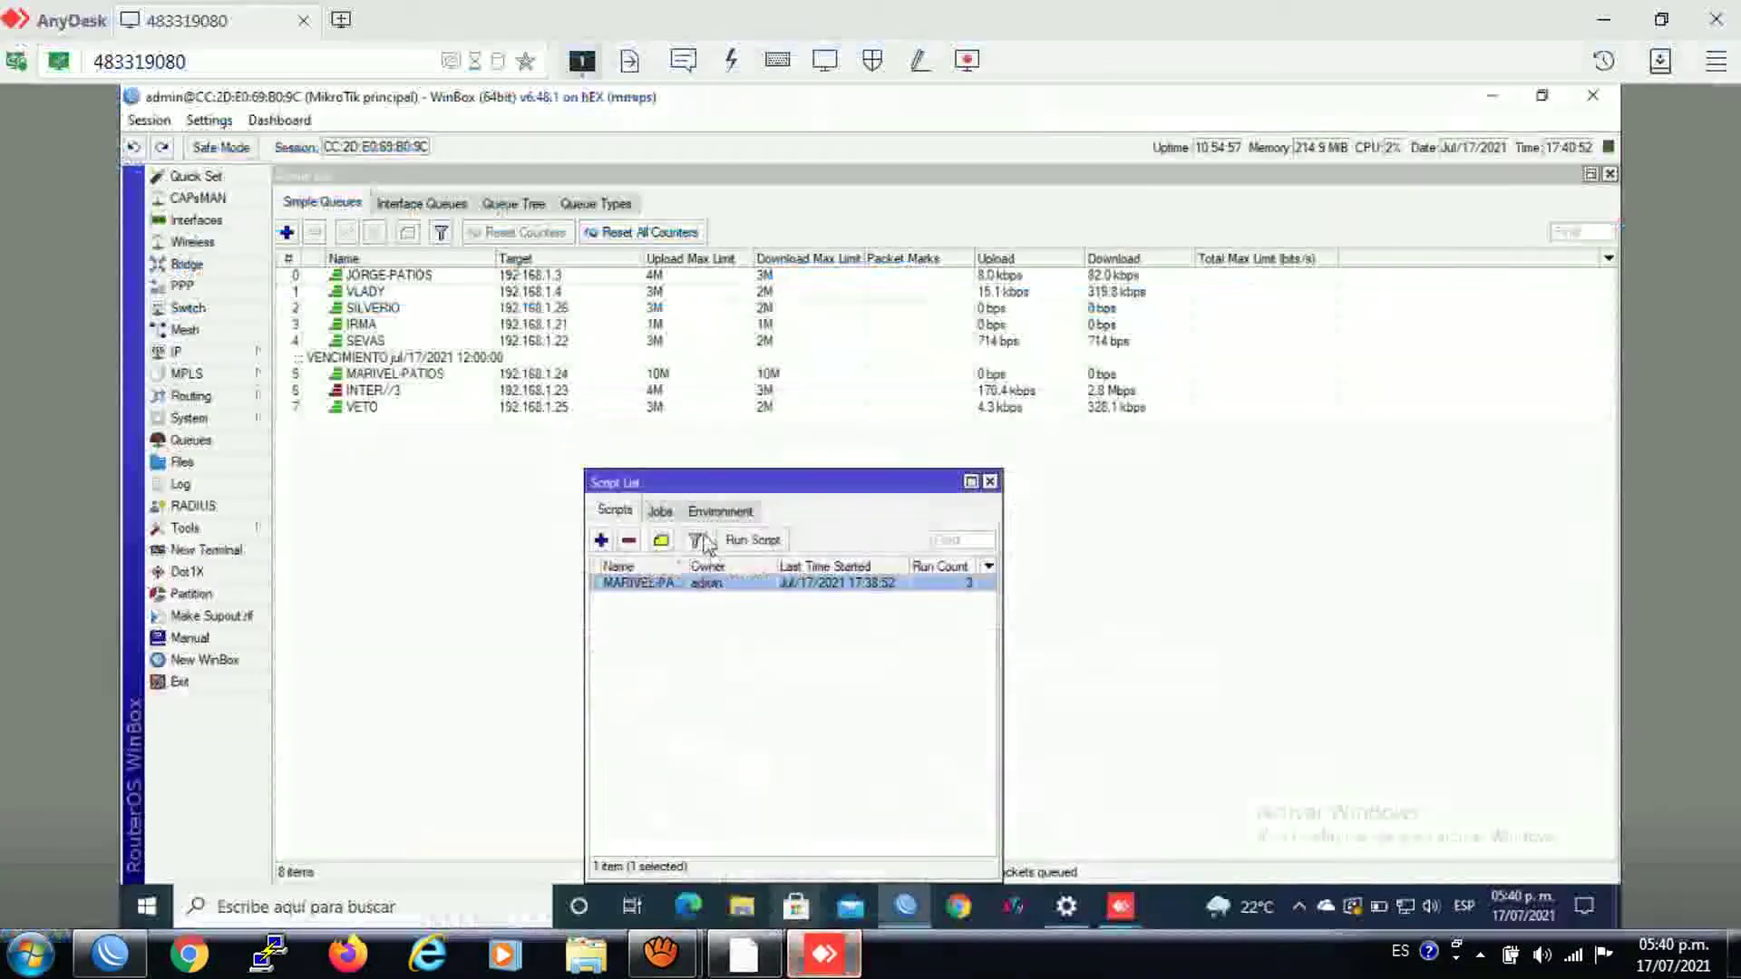
double_click(640, 582)
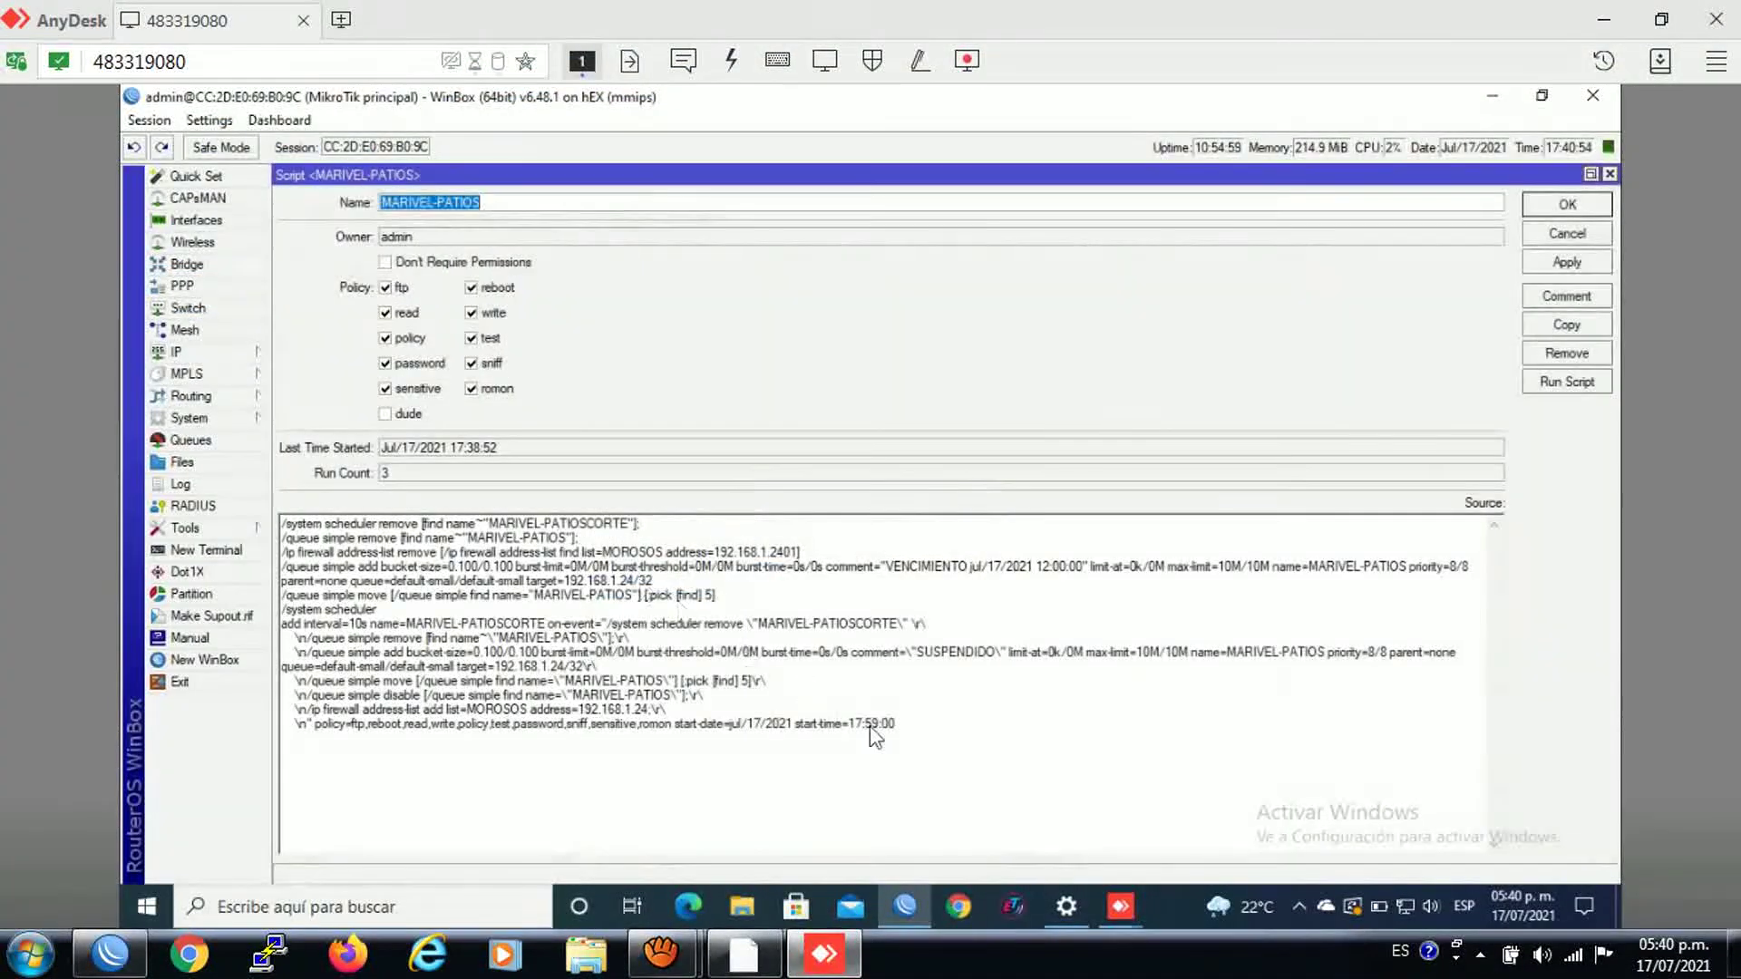
click(931, 745)
key(ctrl+a)
right_click(291, 586)
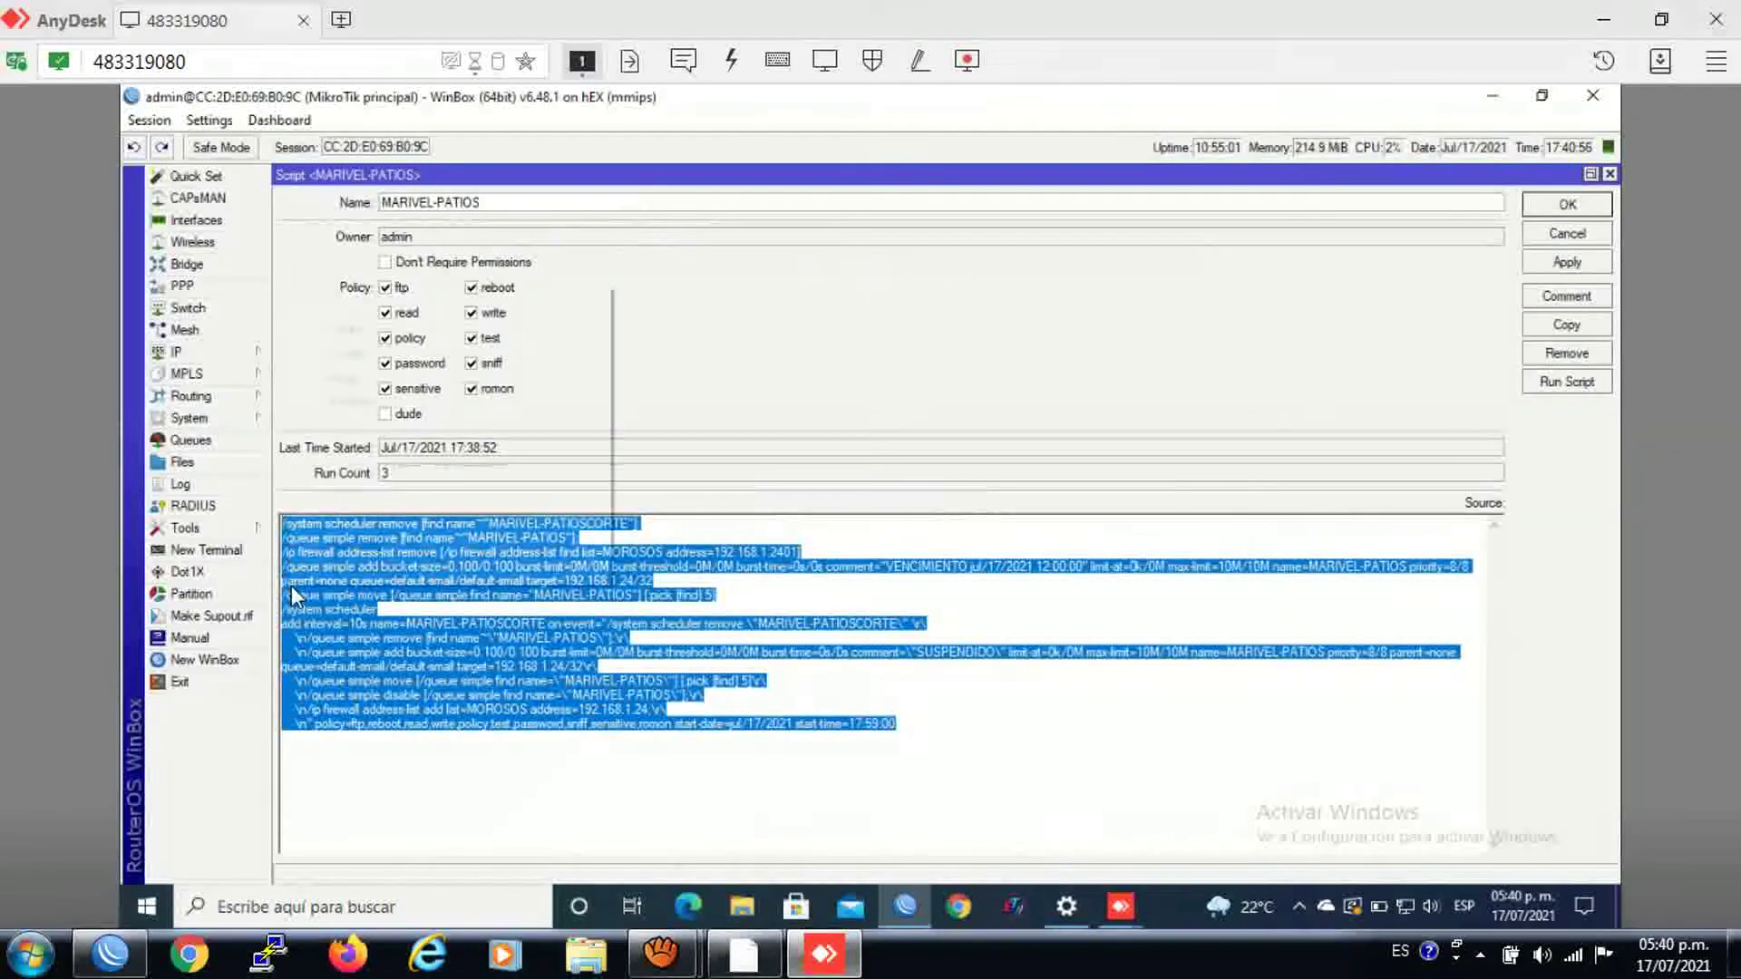
click(342, 378)
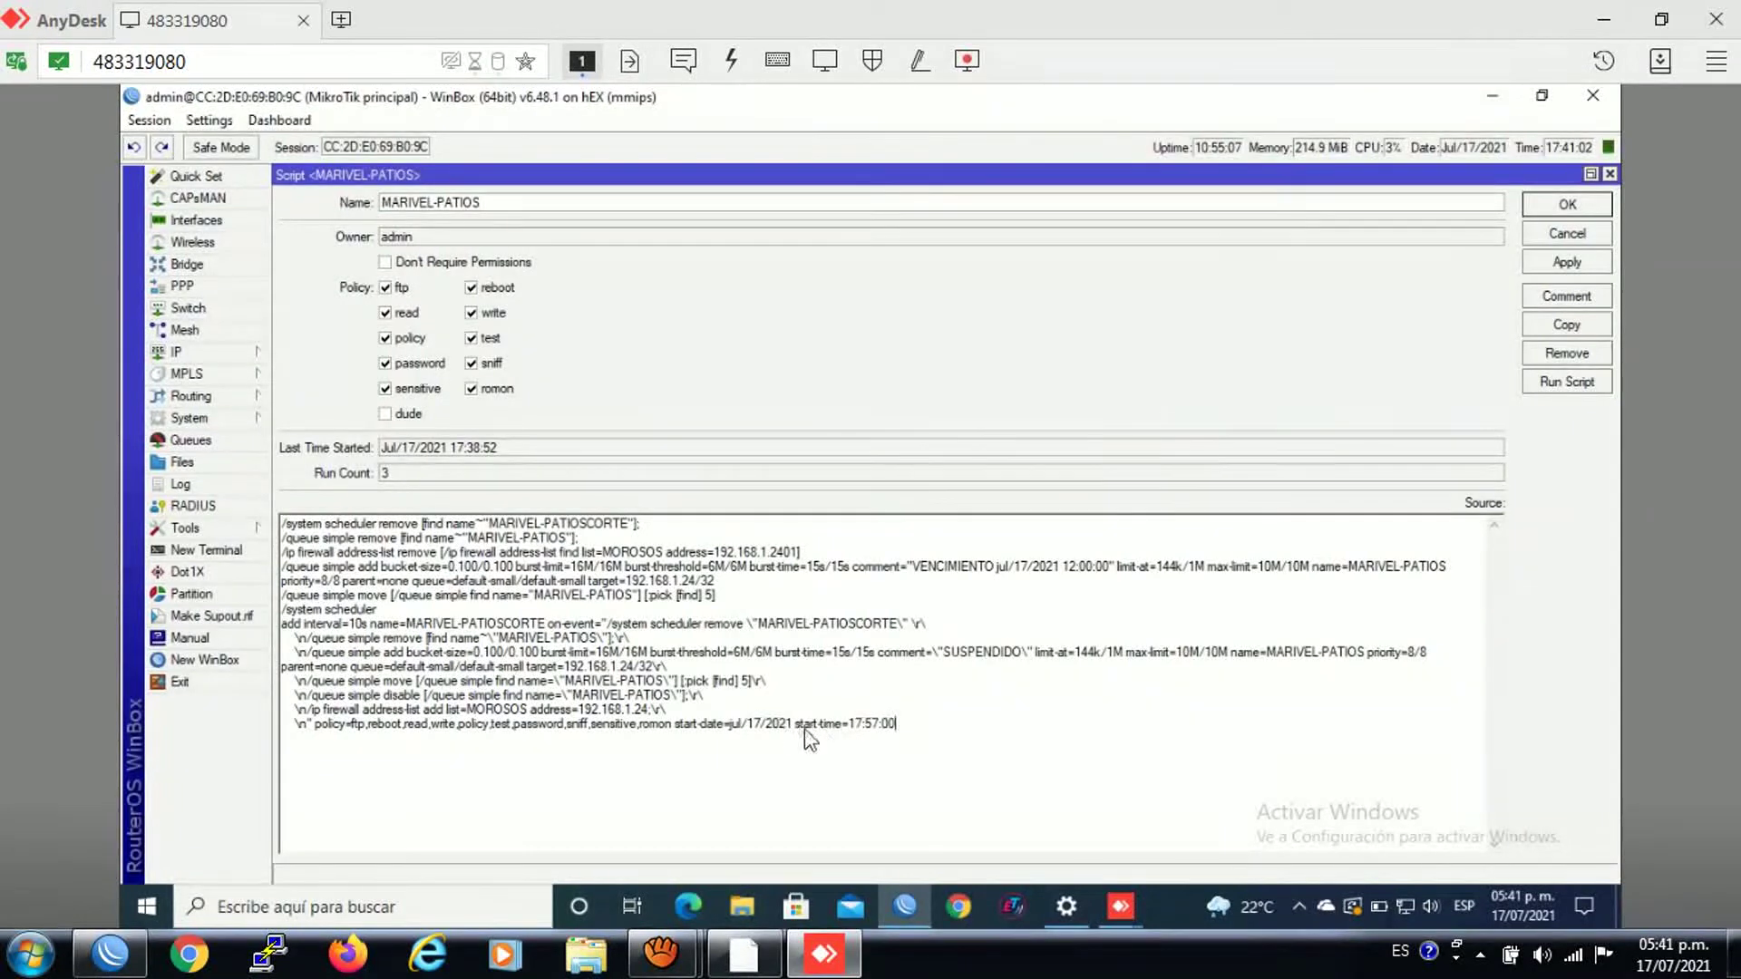
Step: Set the start-time in the pasted source to 17:42:00, then save and run the client's script
drag(862, 725, 857, 724)
click(879, 737)
text(42)
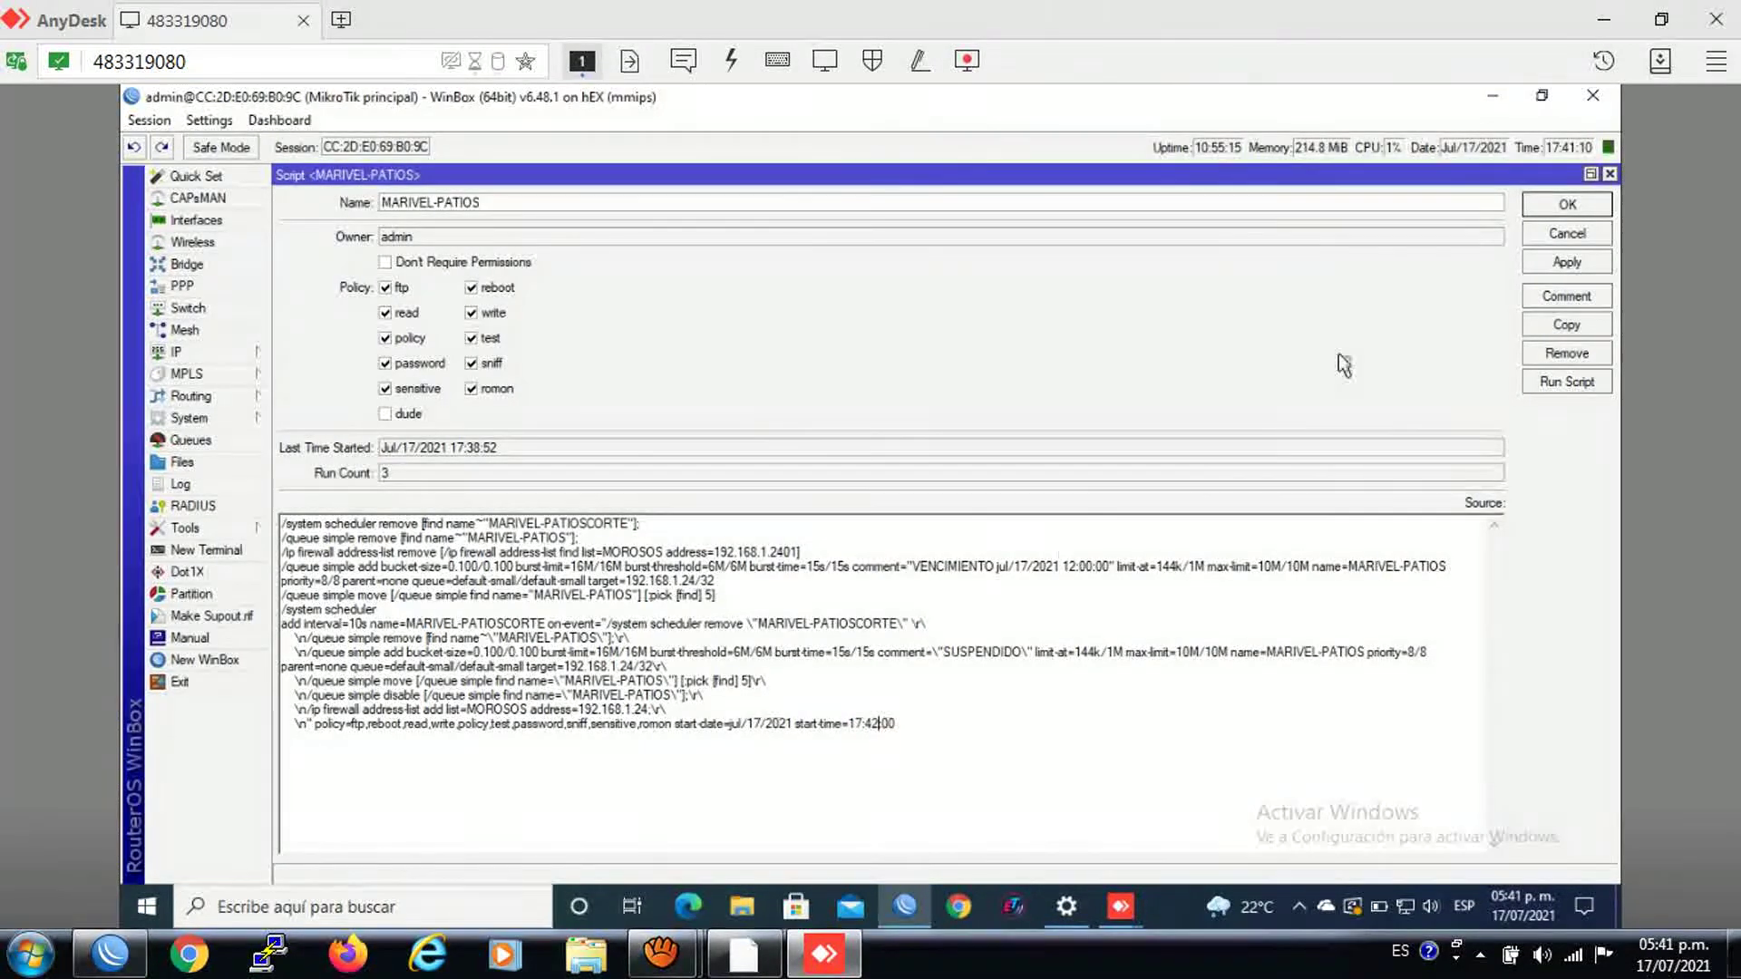
click(1558, 262)
click(1542, 209)
click(758, 541)
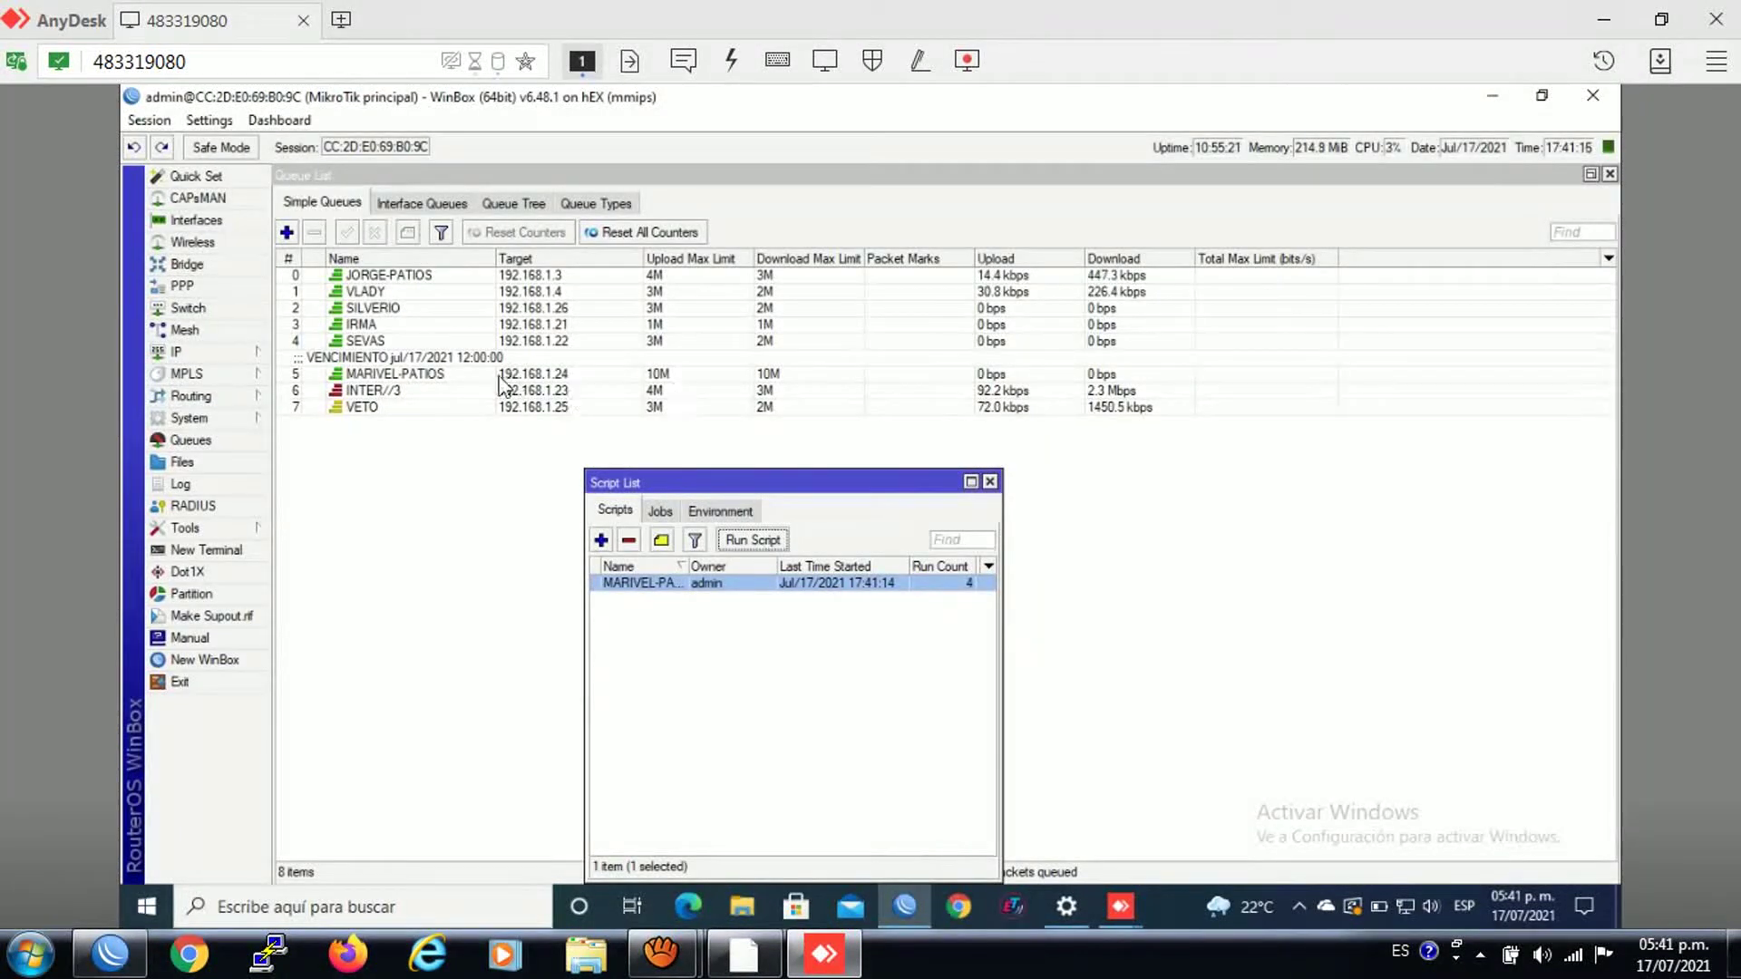
Step: Check the general burst settings and the advanced limit-at settings of the client's simple queue, then close its window
double_click(410, 375)
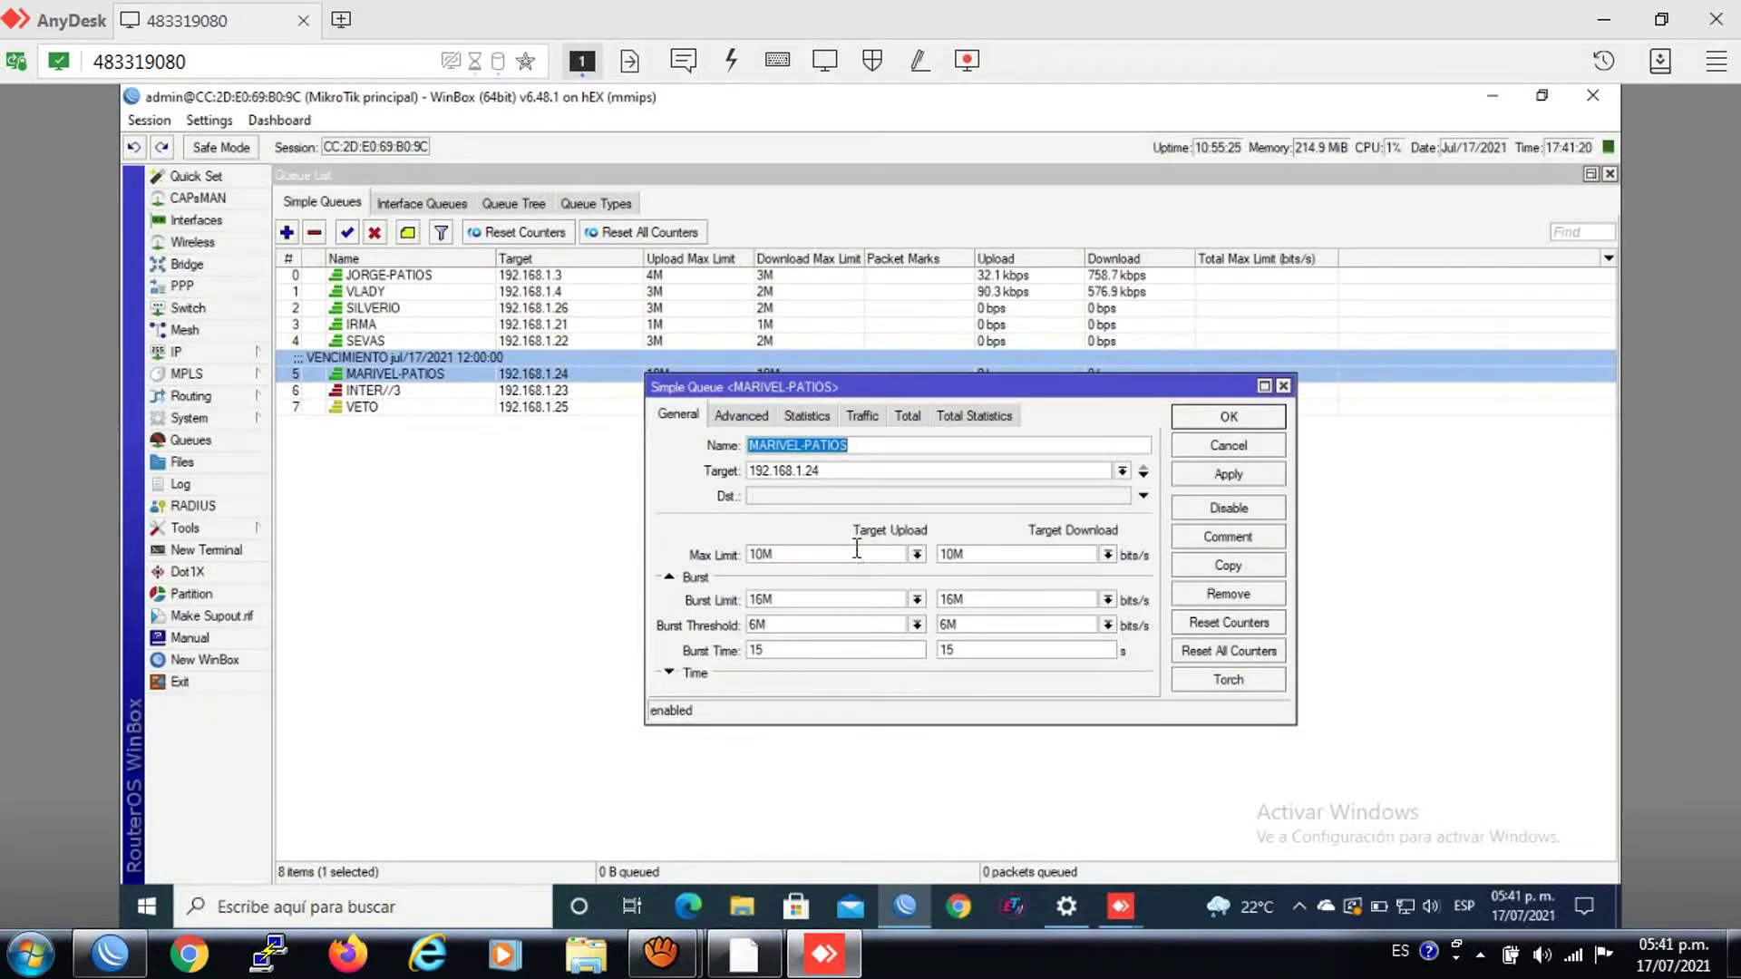
click(742, 421)
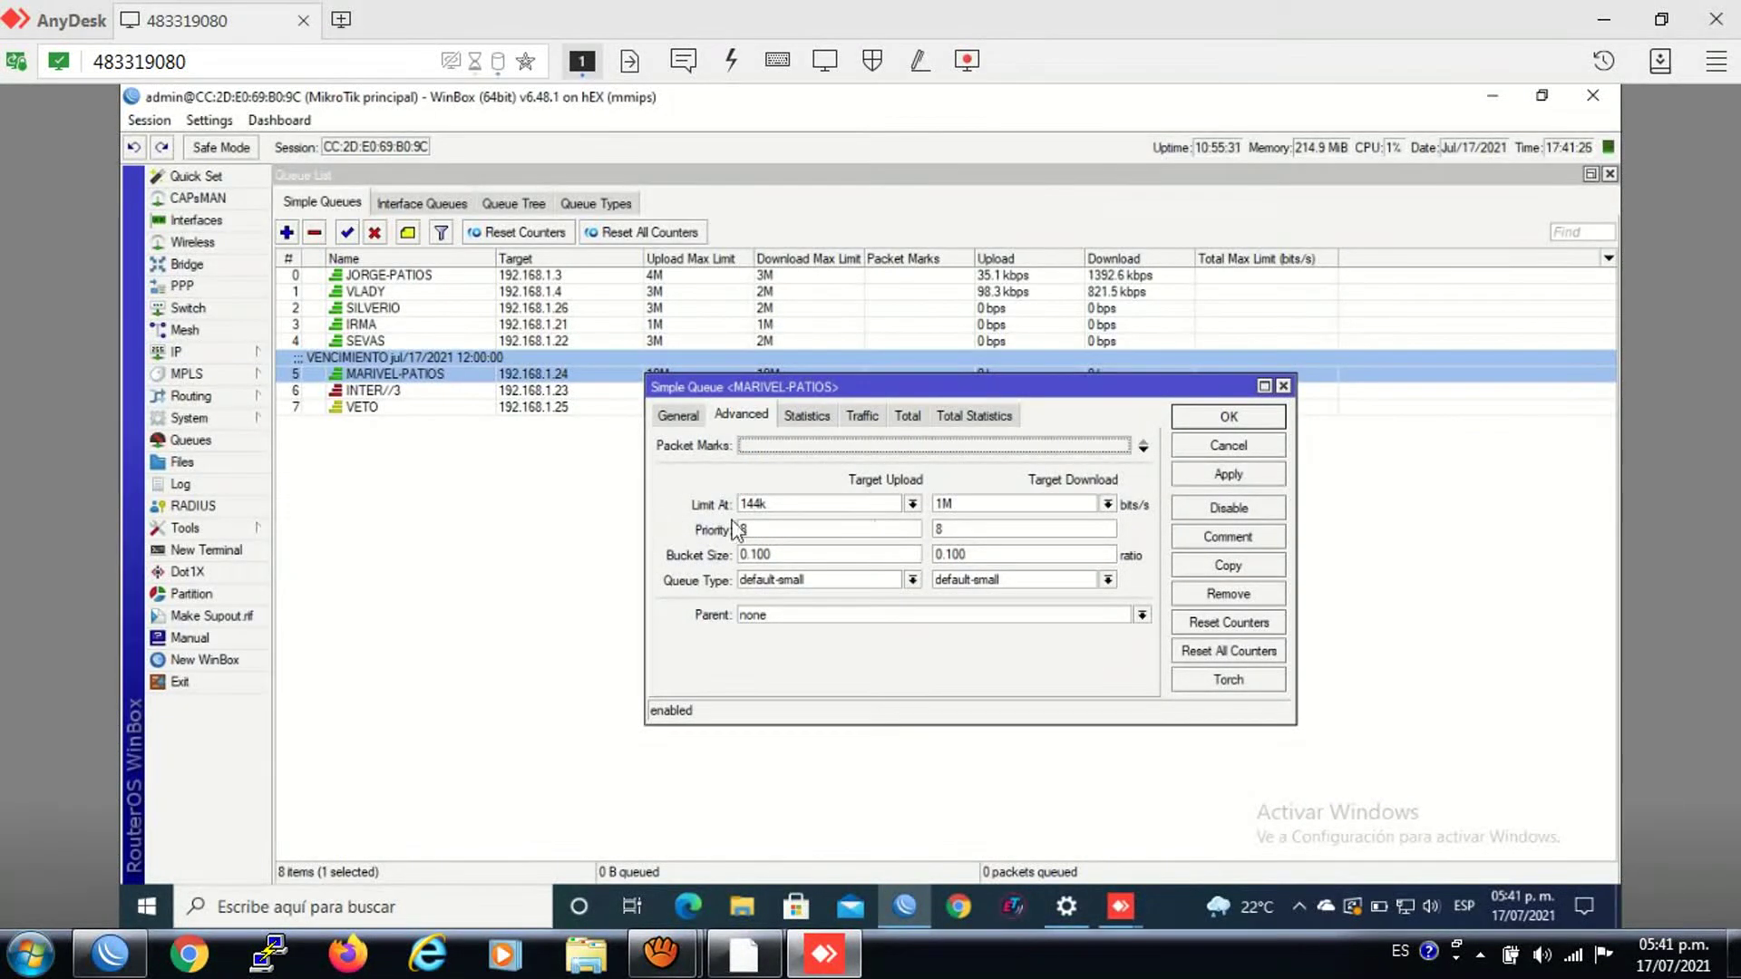
click(678, 417)
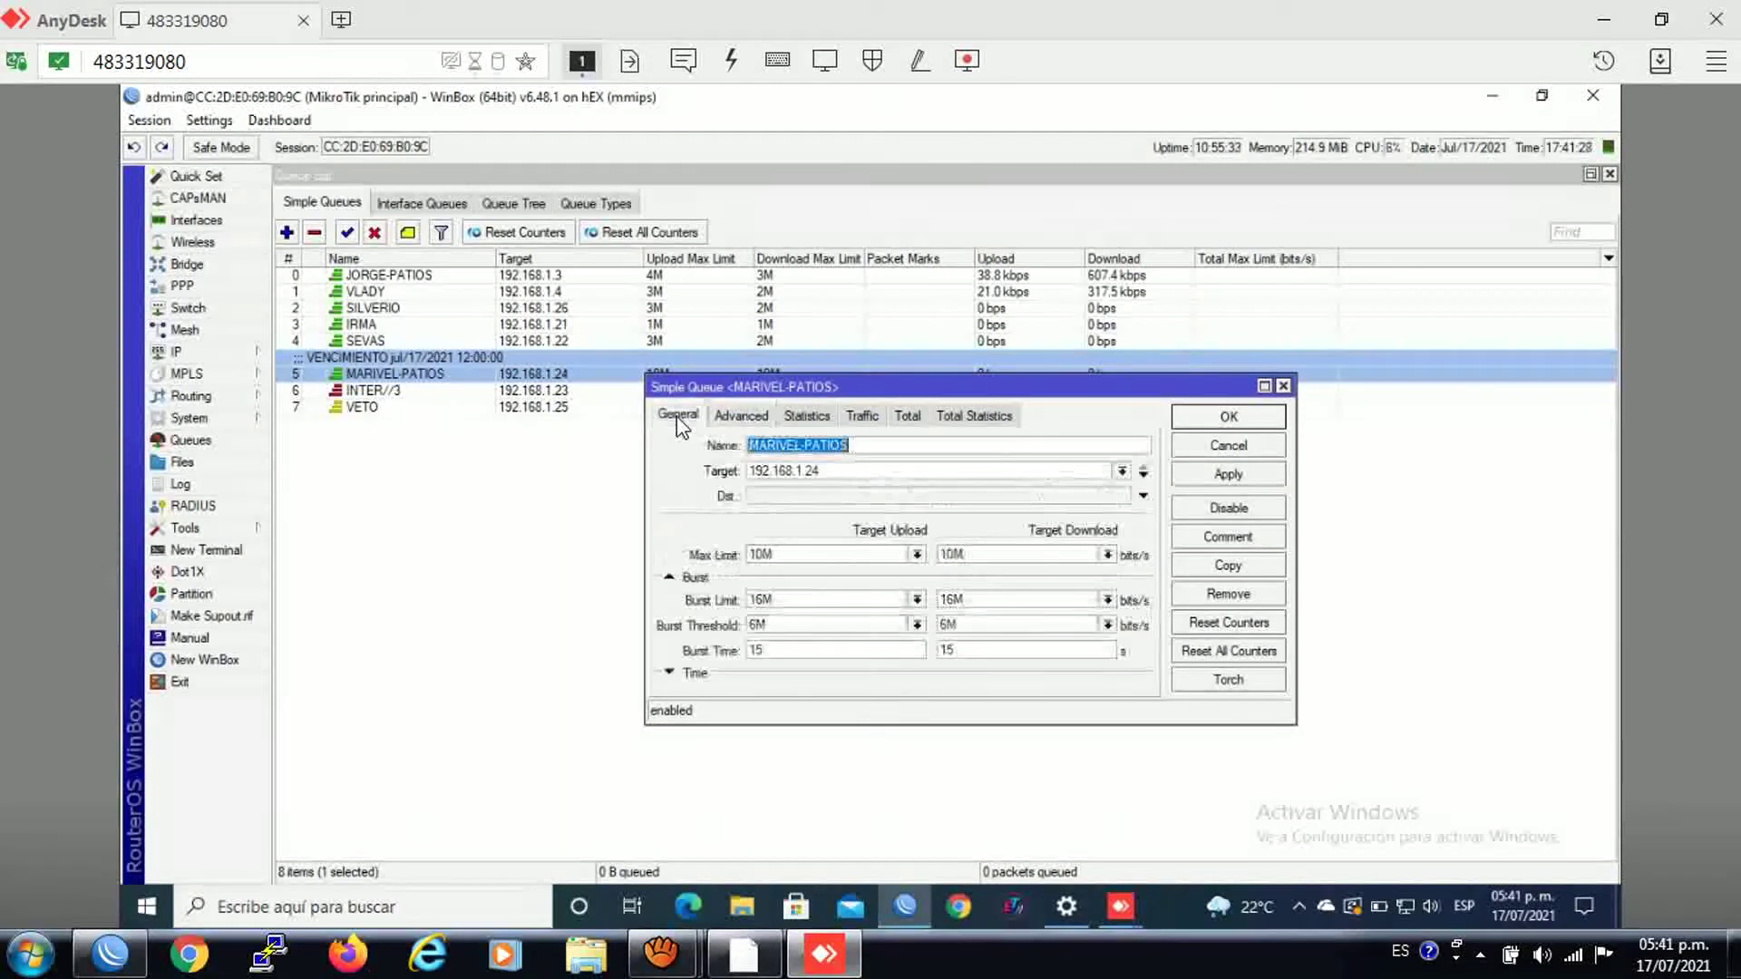
click(1224, 422)
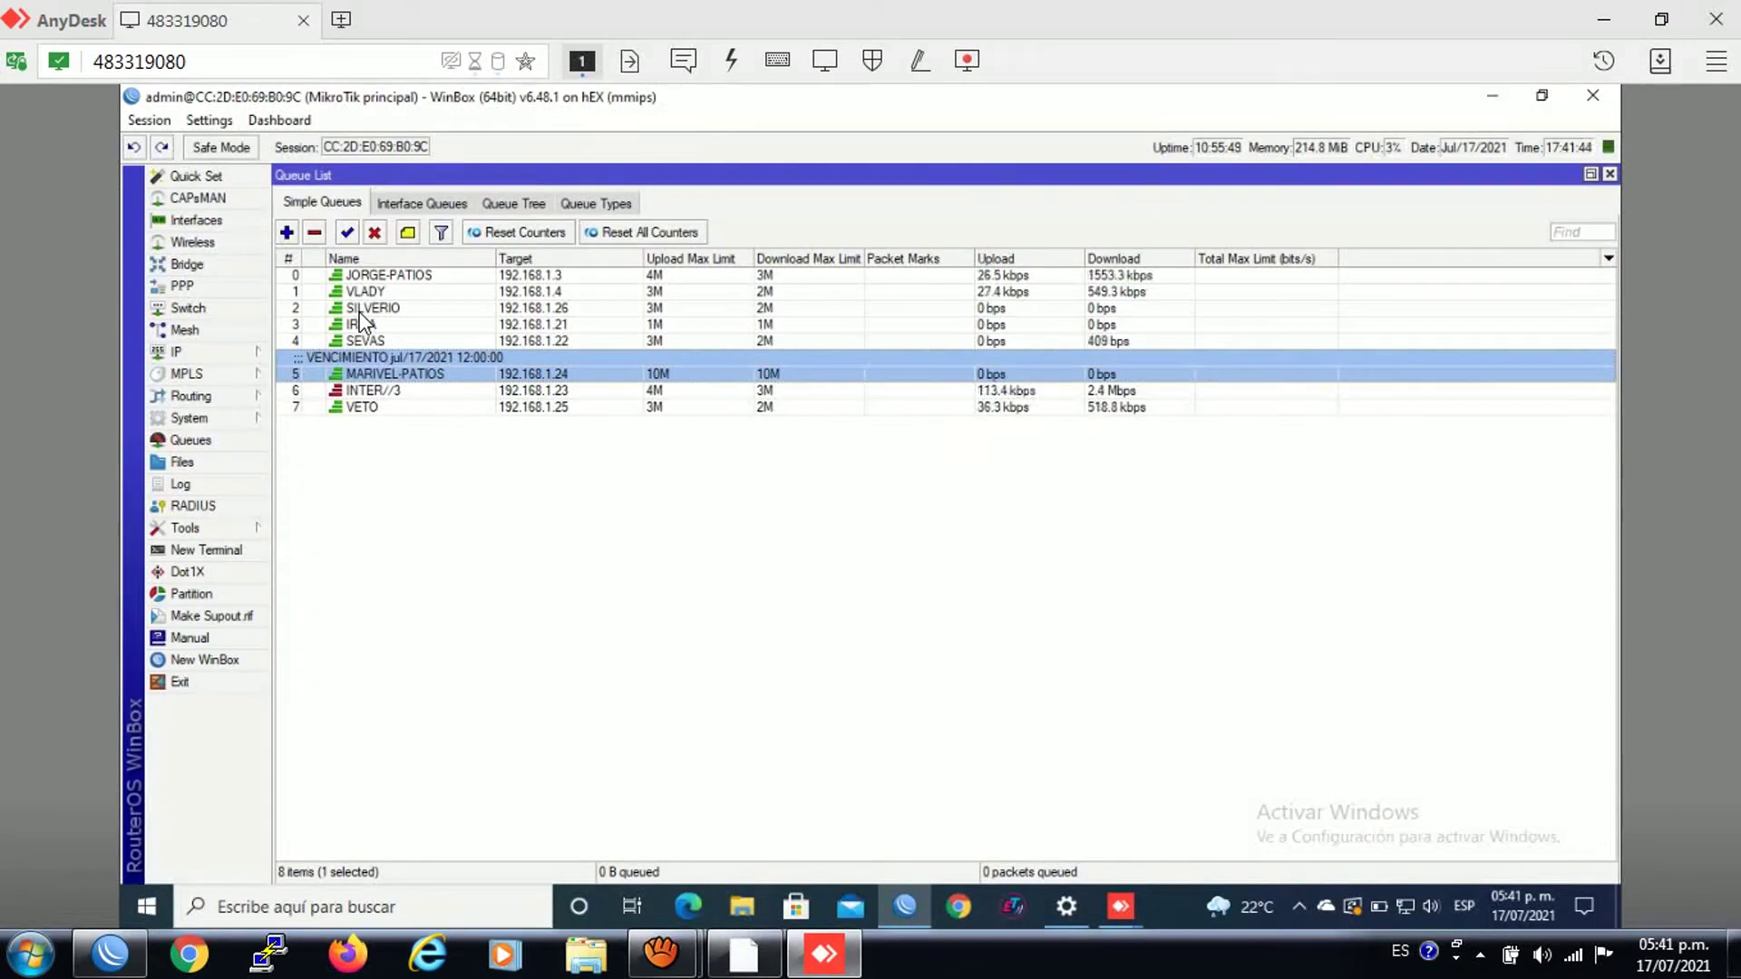
Step: Switch to the CORTE AVANZADO text file, copy the previous client's name from the parameter list, and paste it as the search text for replacing
click(819, 944)
click(1059, 421)
drag(166, 414, 36, 414)
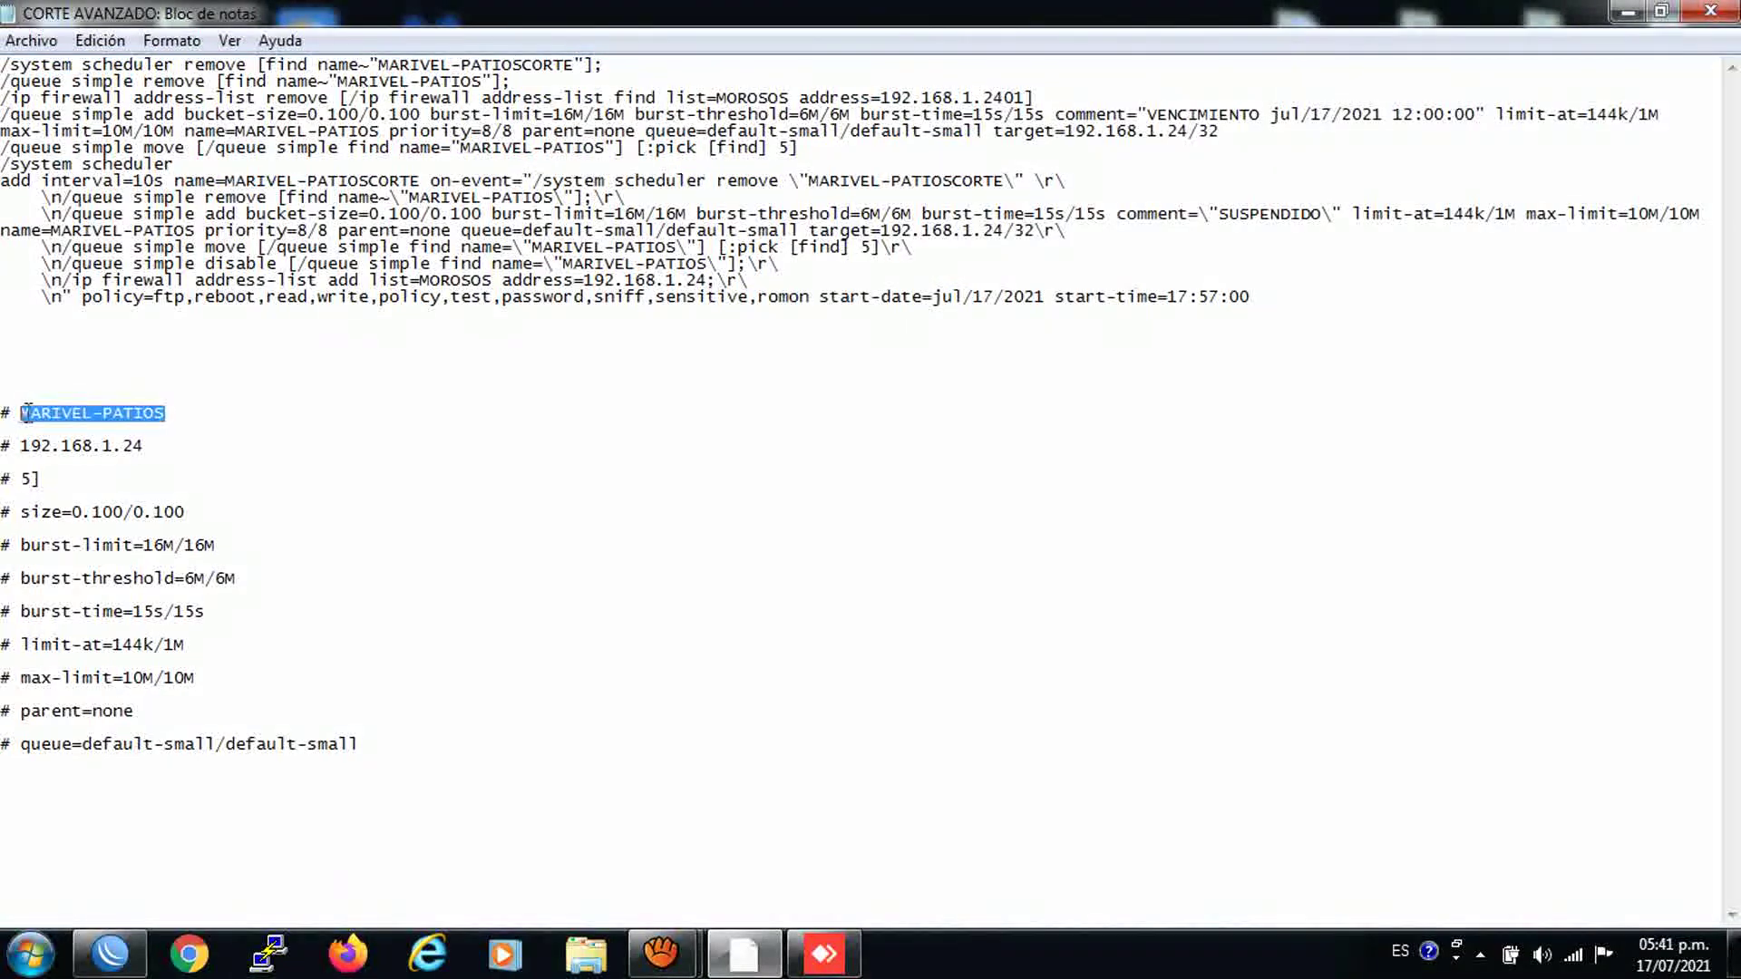
right_click(27, 413)
click(109, 495)
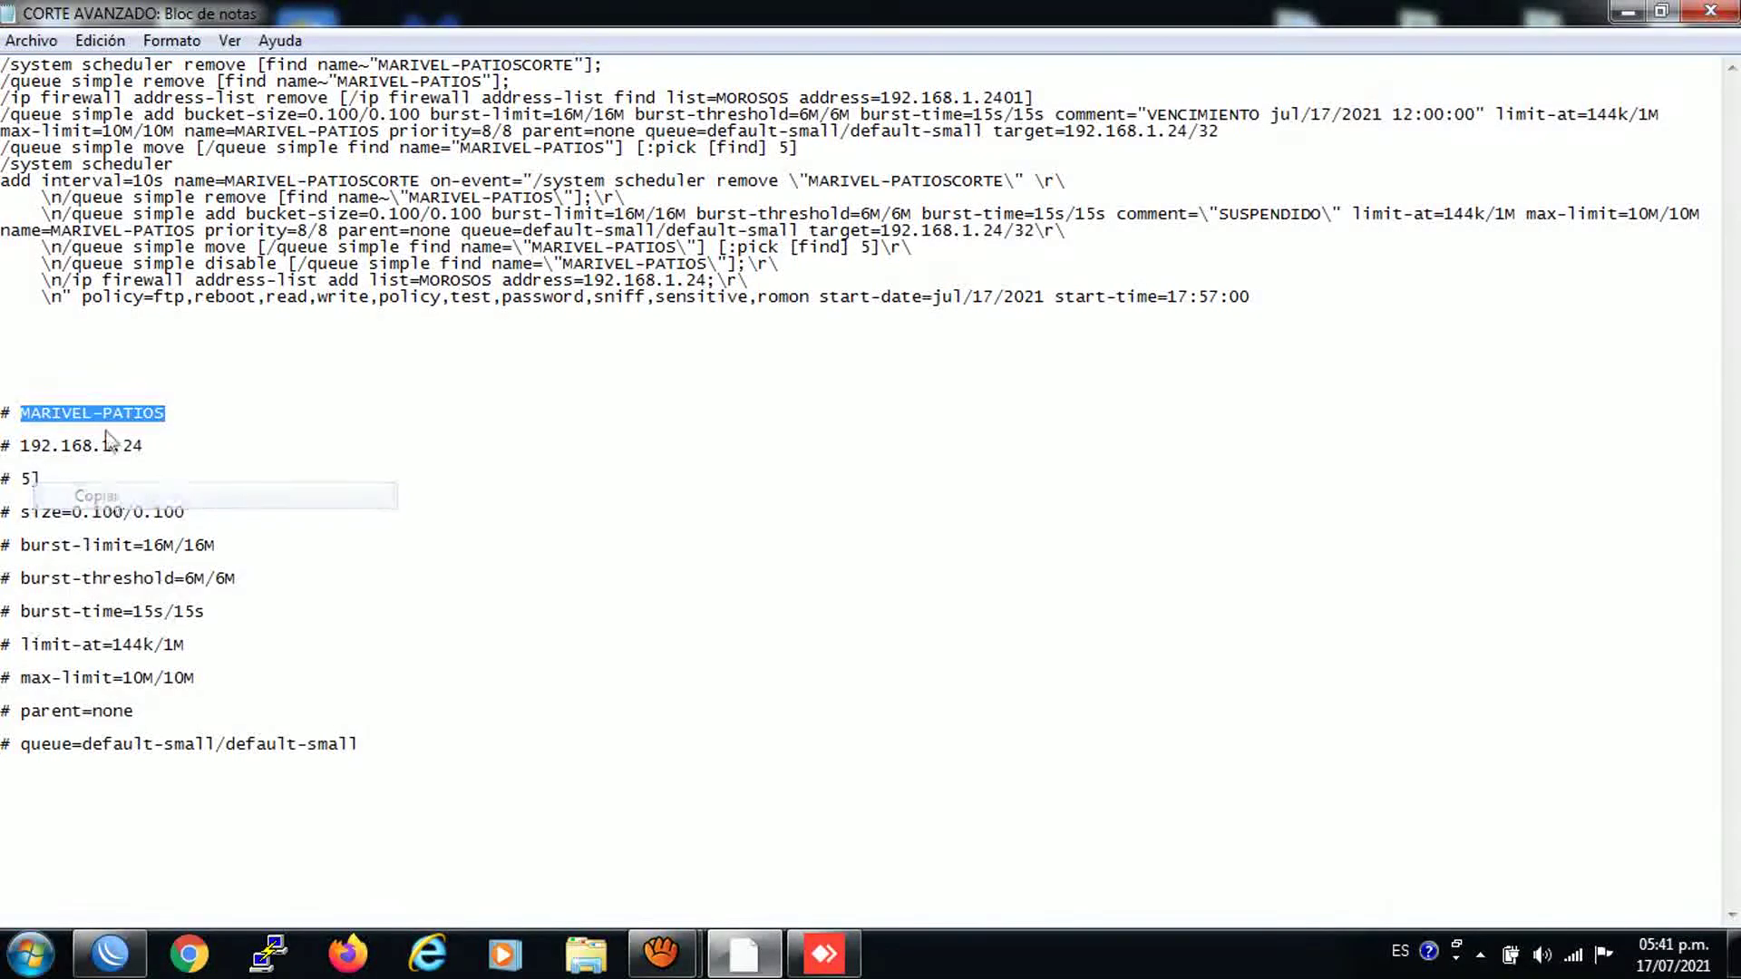
click(116, 41)
click(154, 284)
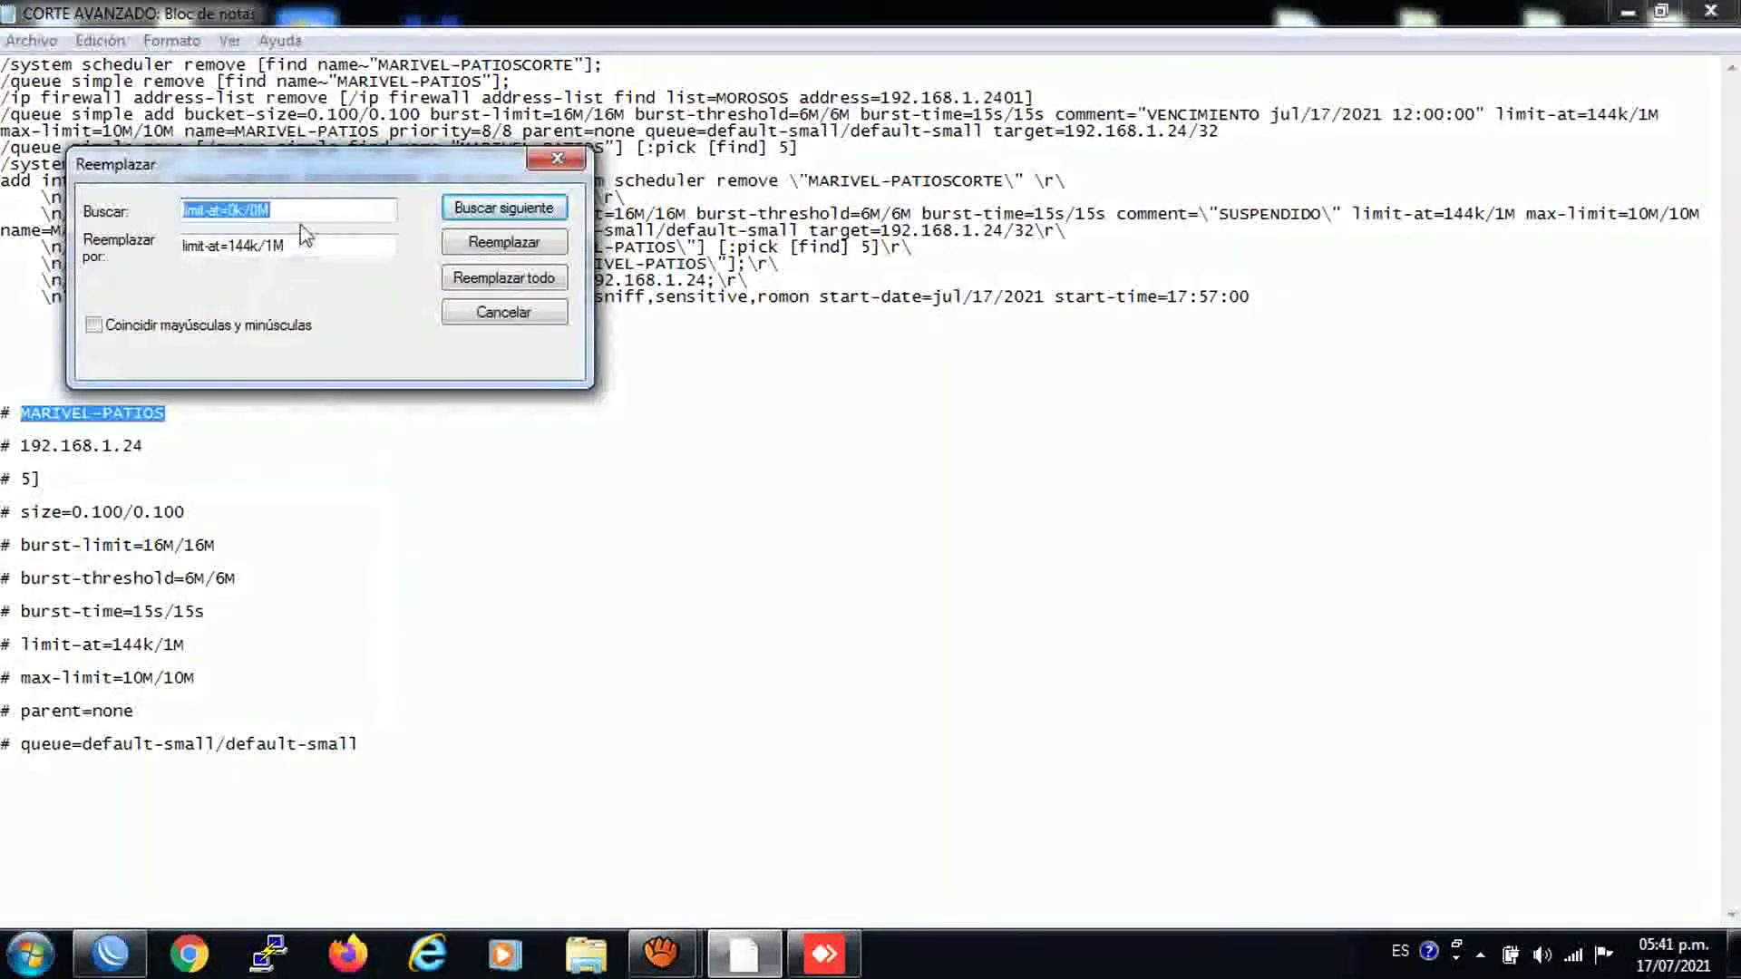
right_click(206, 211)
click(254, 324)
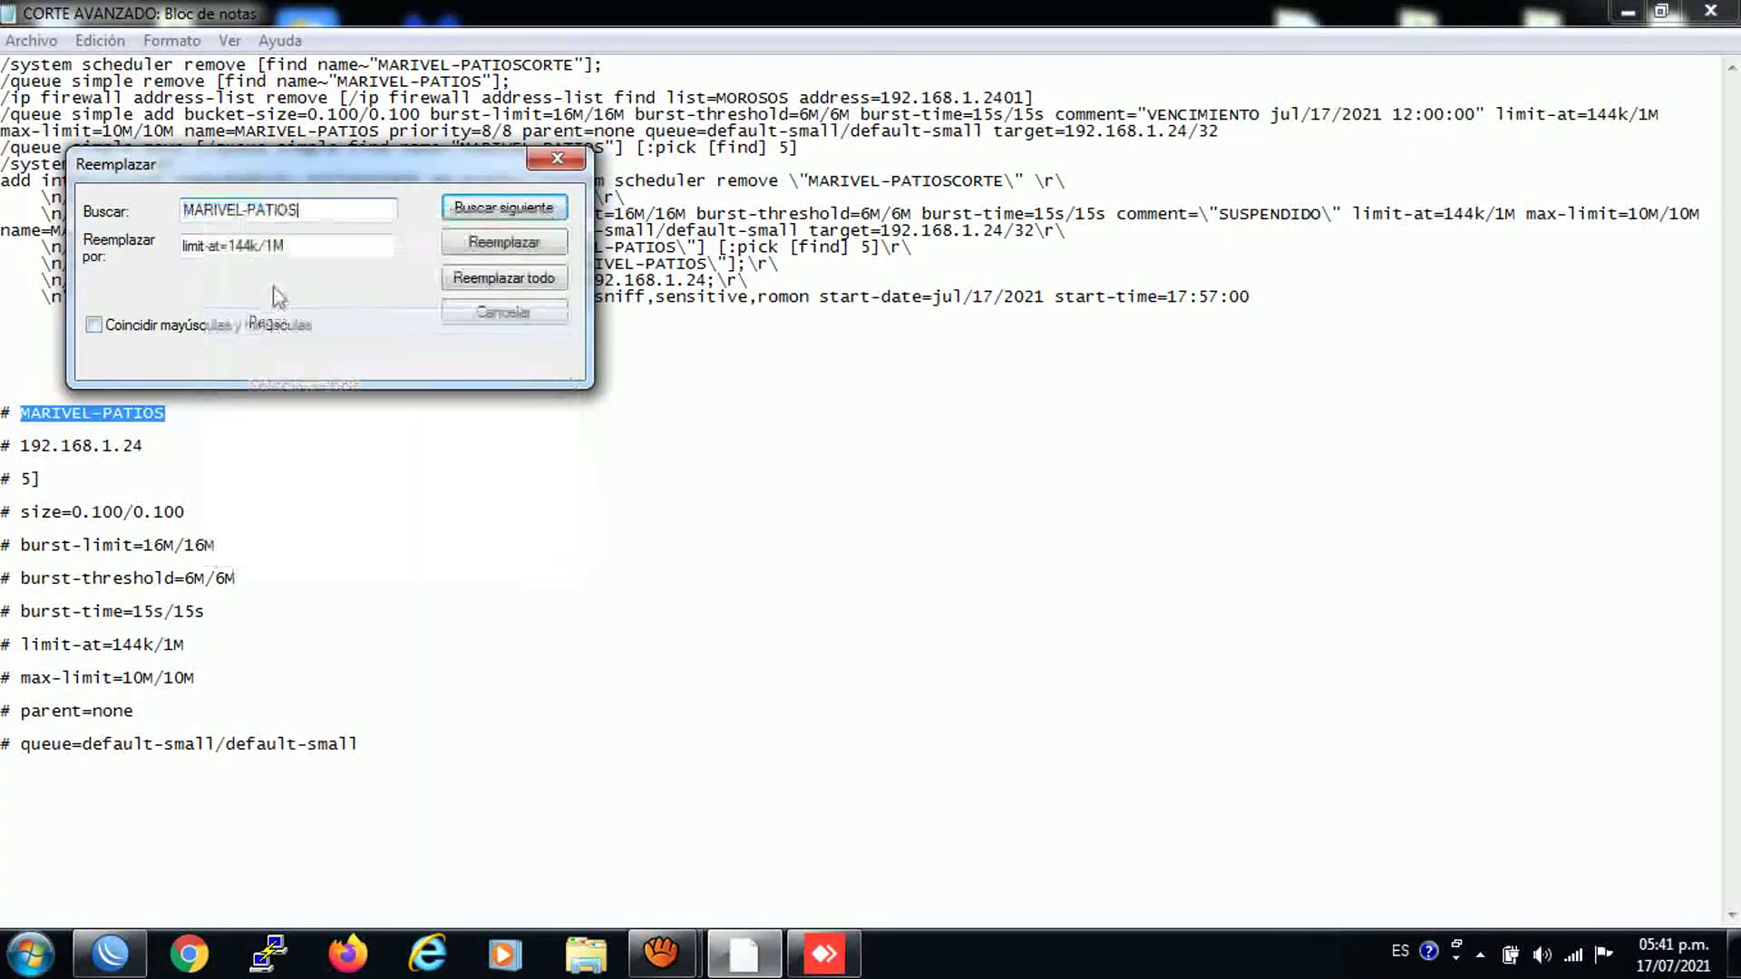
Step: Set the replacement text to the new client's queue name in capitals and replace all occurrences
key(Tab)
text(s)
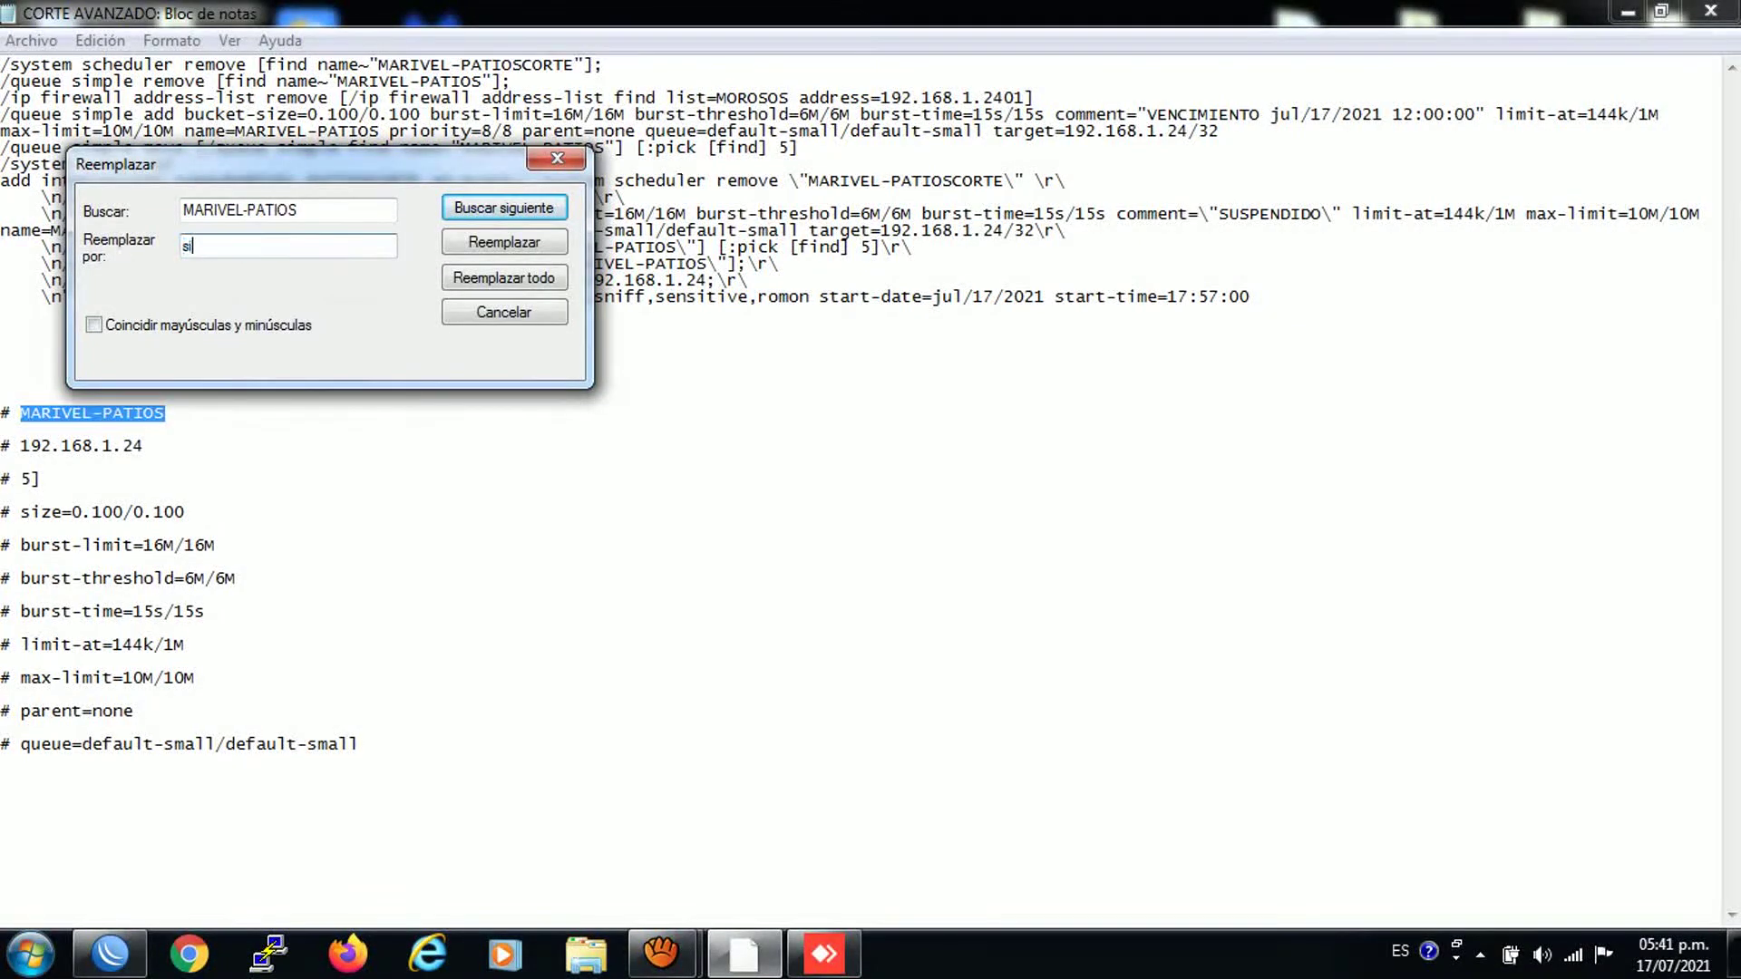
text(i)
key(BackSpace)
key(BackSpace)
text(SILVERIO)
click(484, 278)
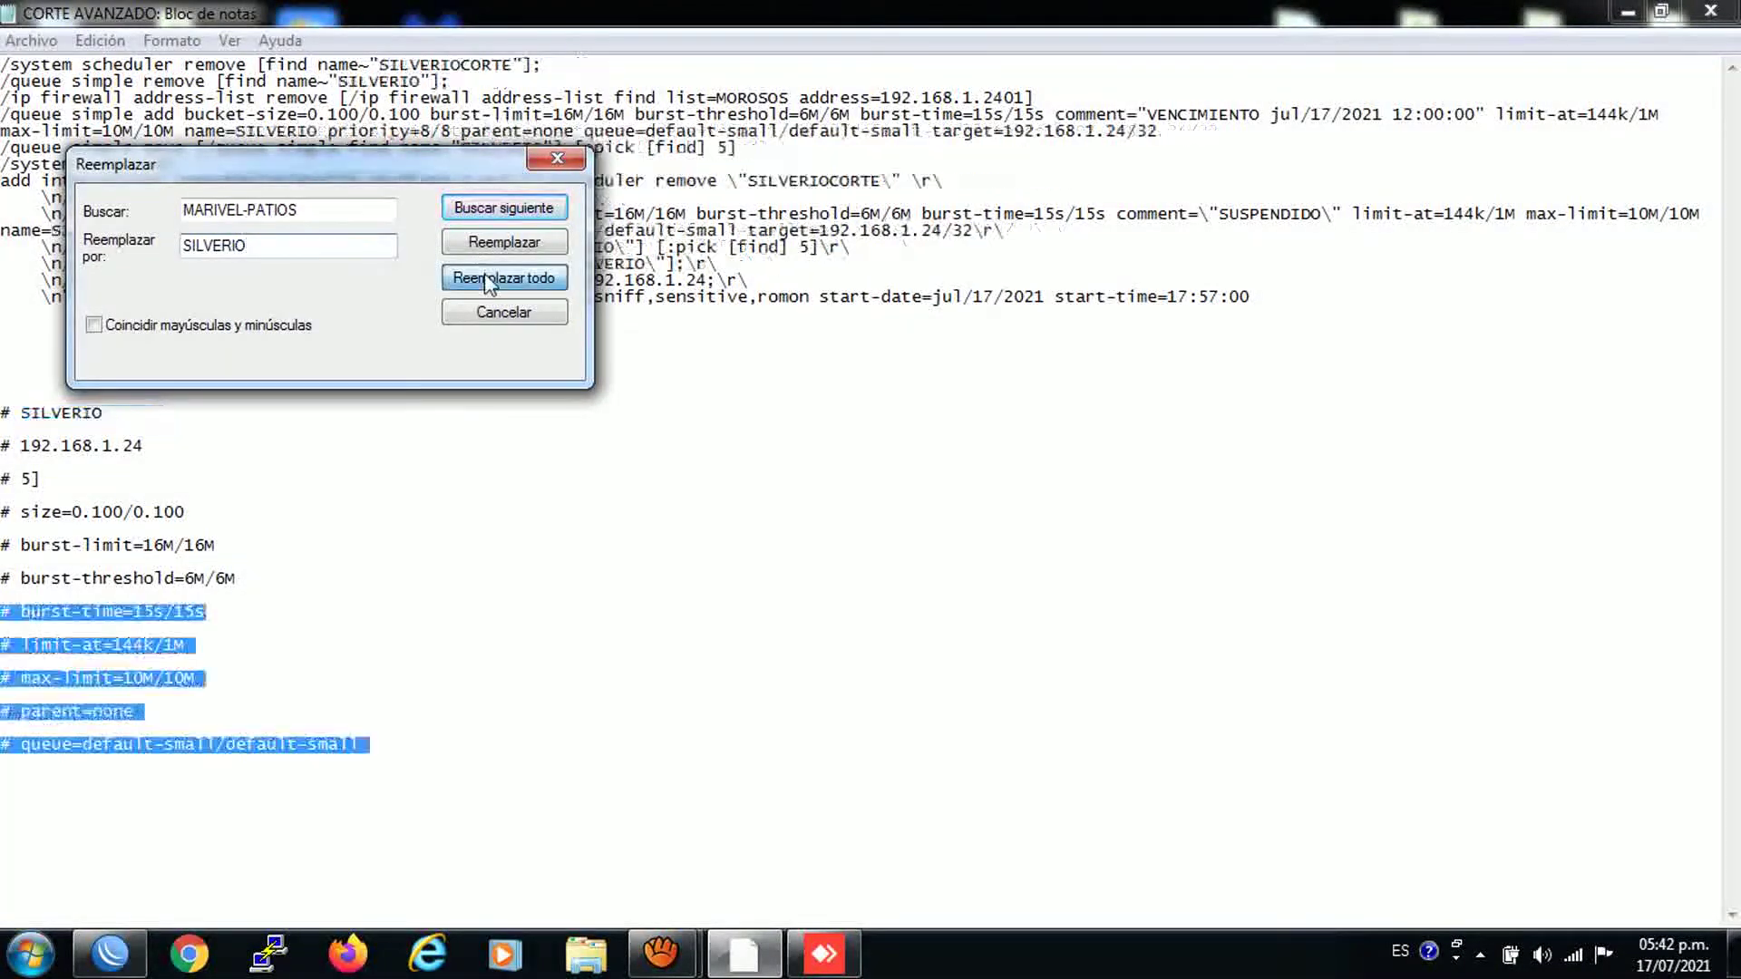
Step: Copy 192.168.1.24 from the parameter list and paste it as both the search text and the replacement text
drag(145, 445, 26, 450)
right_click(27, 447)
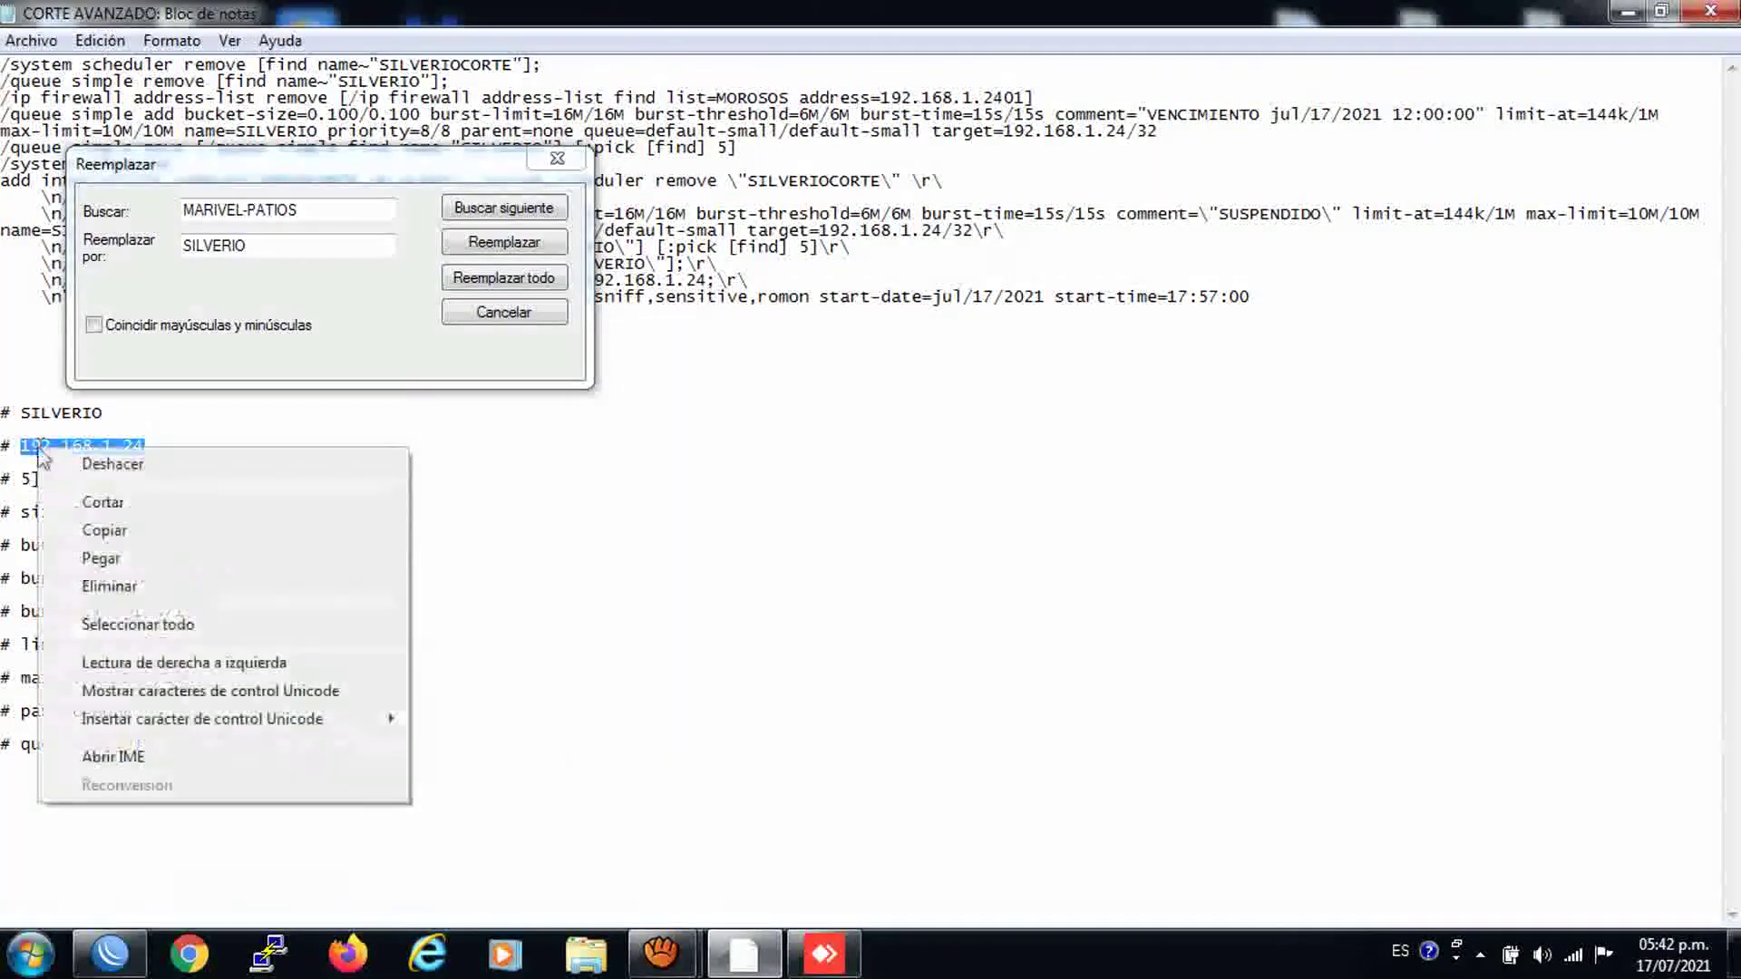
click(100, 529)
click(312, 210)
drag(312, 211, 127, 210)
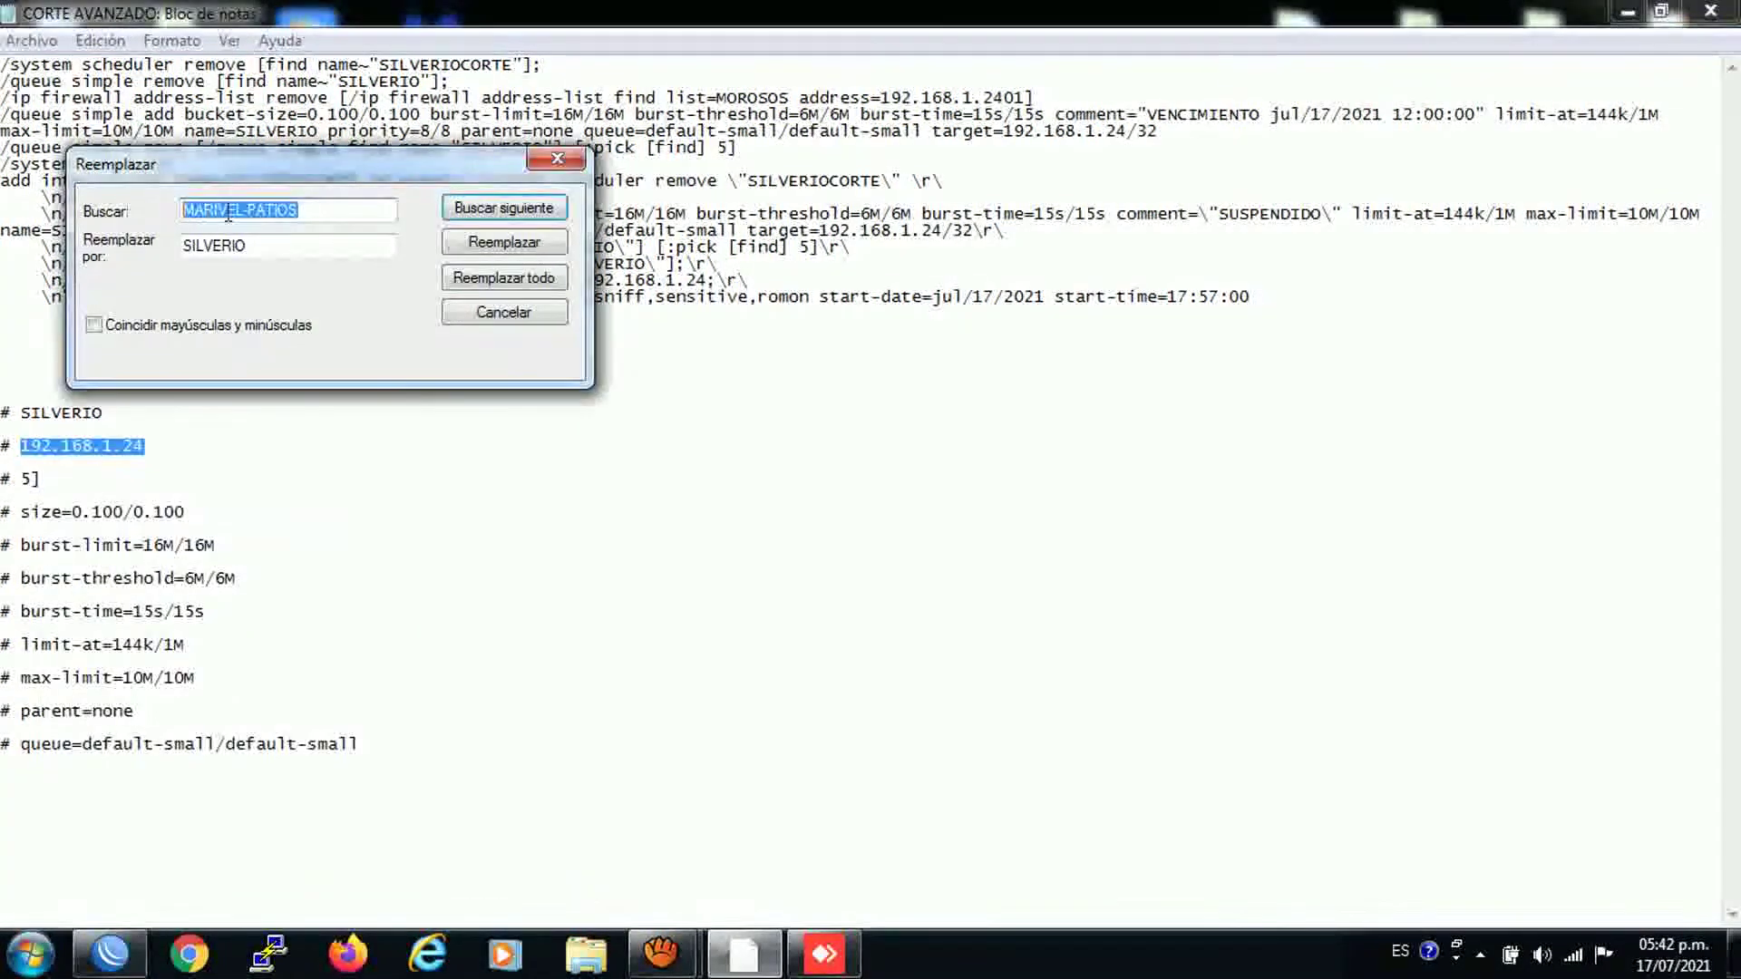
right_click(225, 210)
click(283, 318)
drag(265, 246, 179, 246)
right_click(217, 249)
click(275, 361)
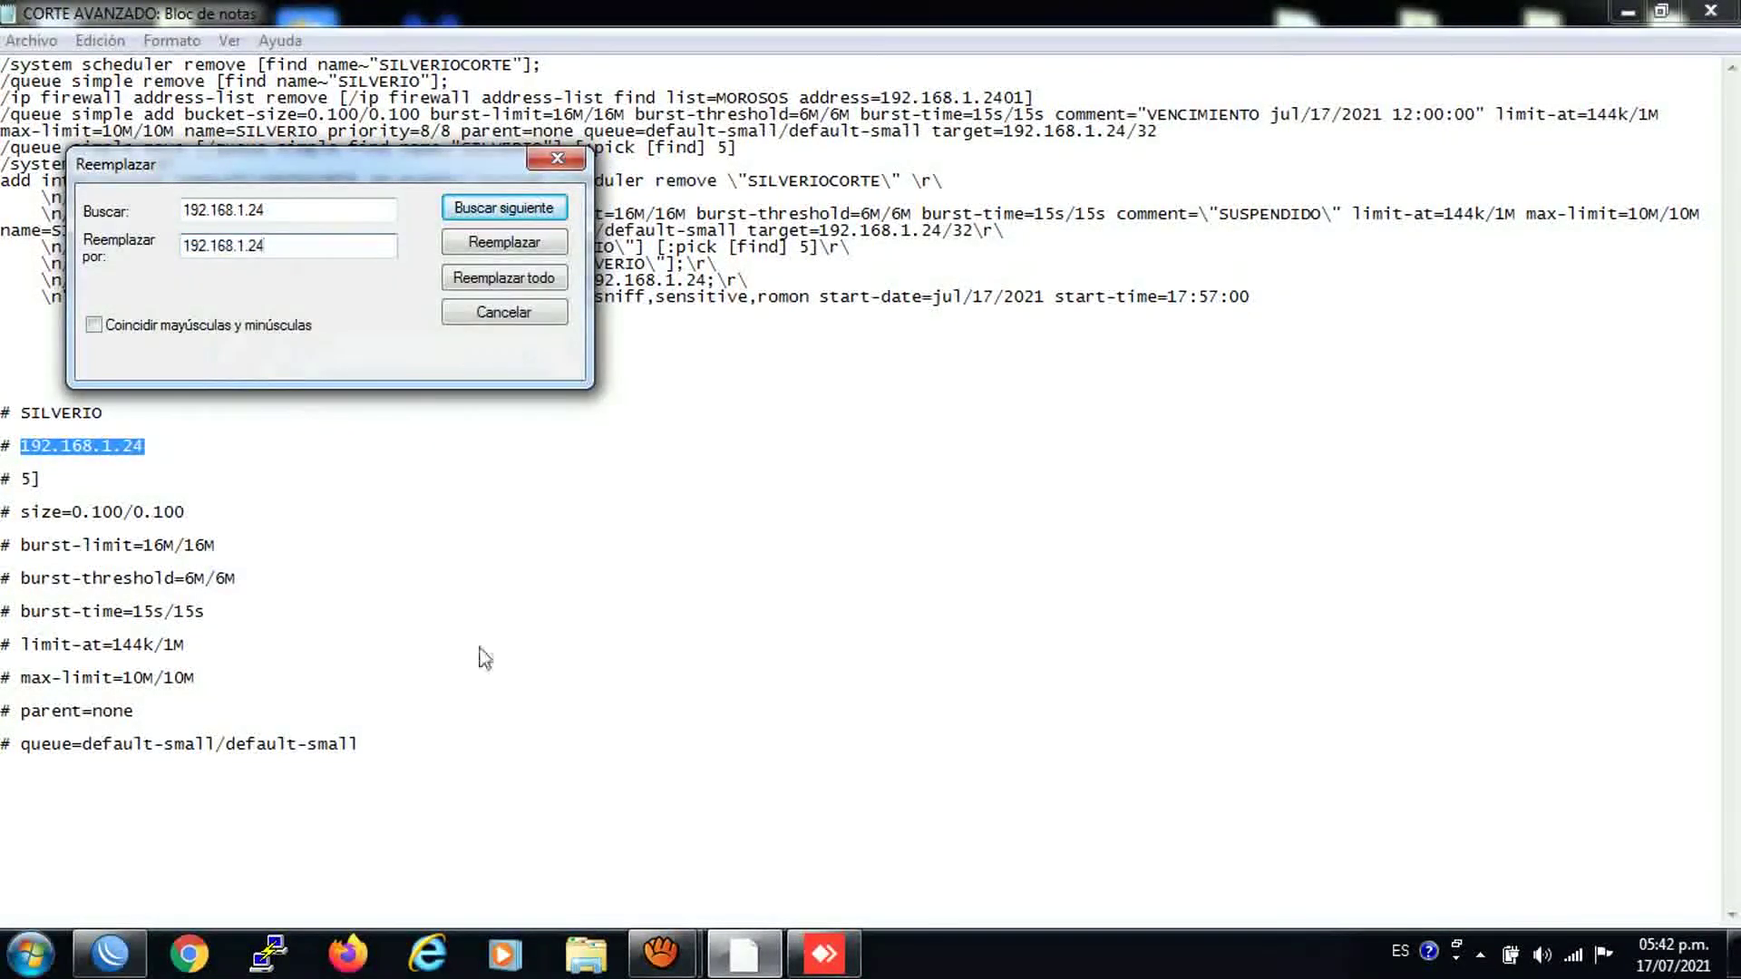
Step: Check the new client's target address in the remote queue list, then change the replacement to 192.168.1.26 and replace all occurrences
click(824, 954)
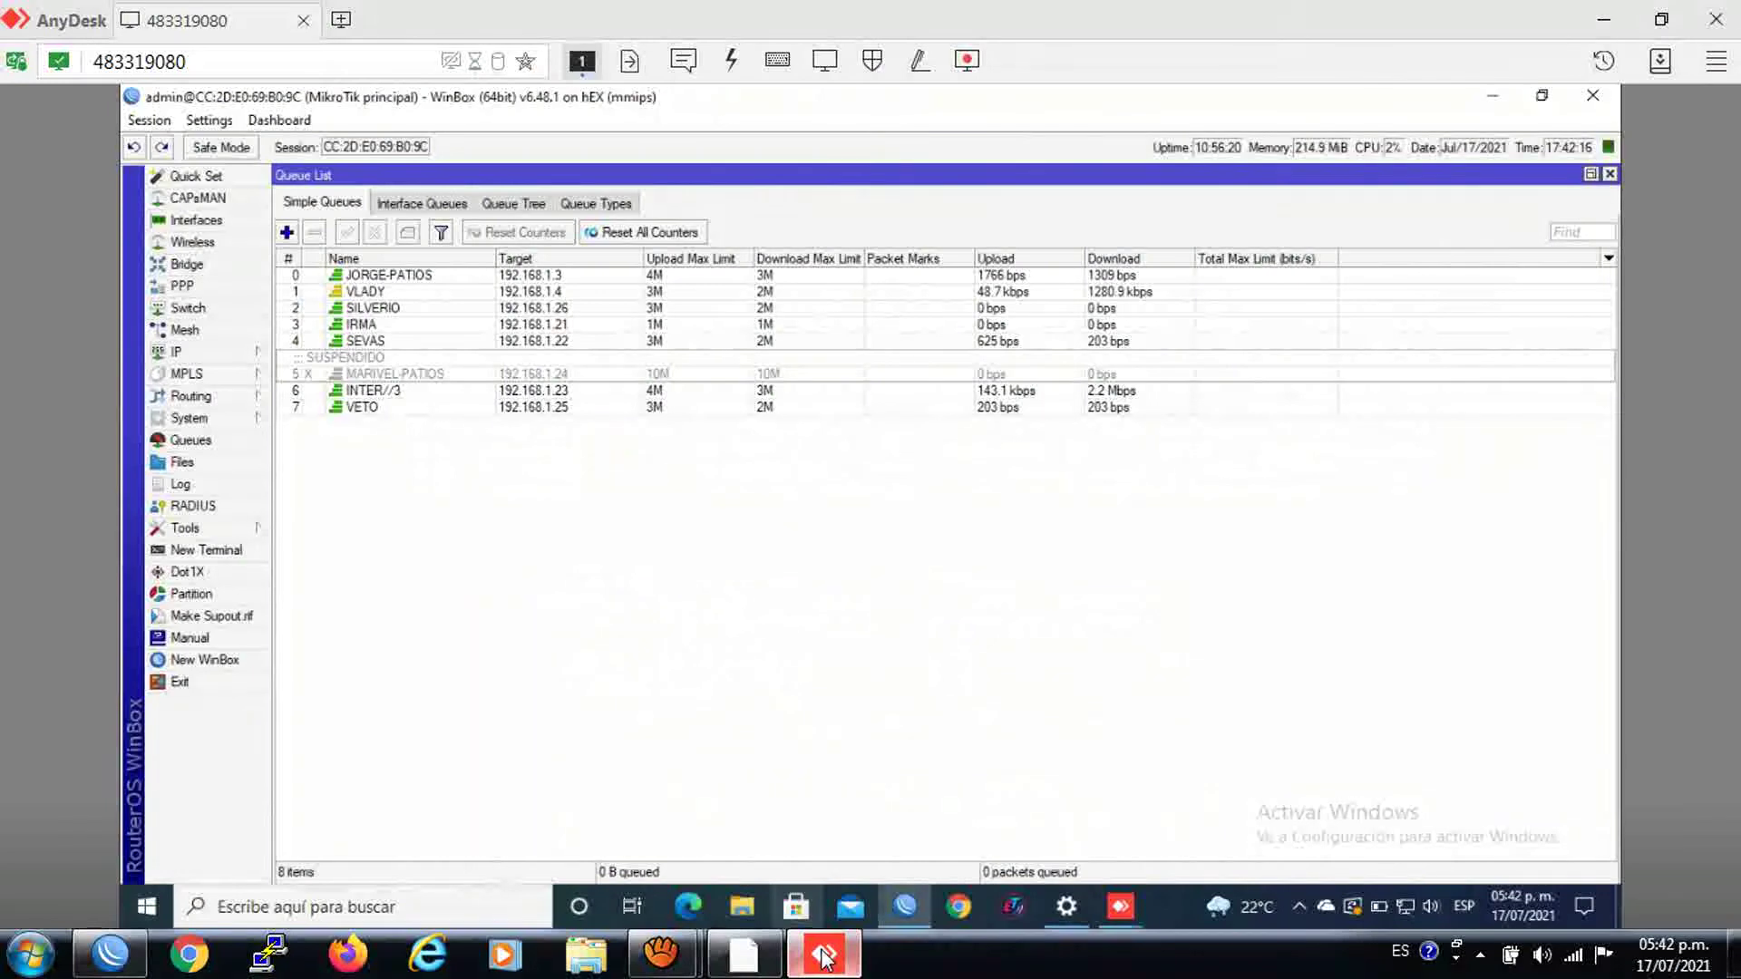
click(824, 954)
click(284, 251)
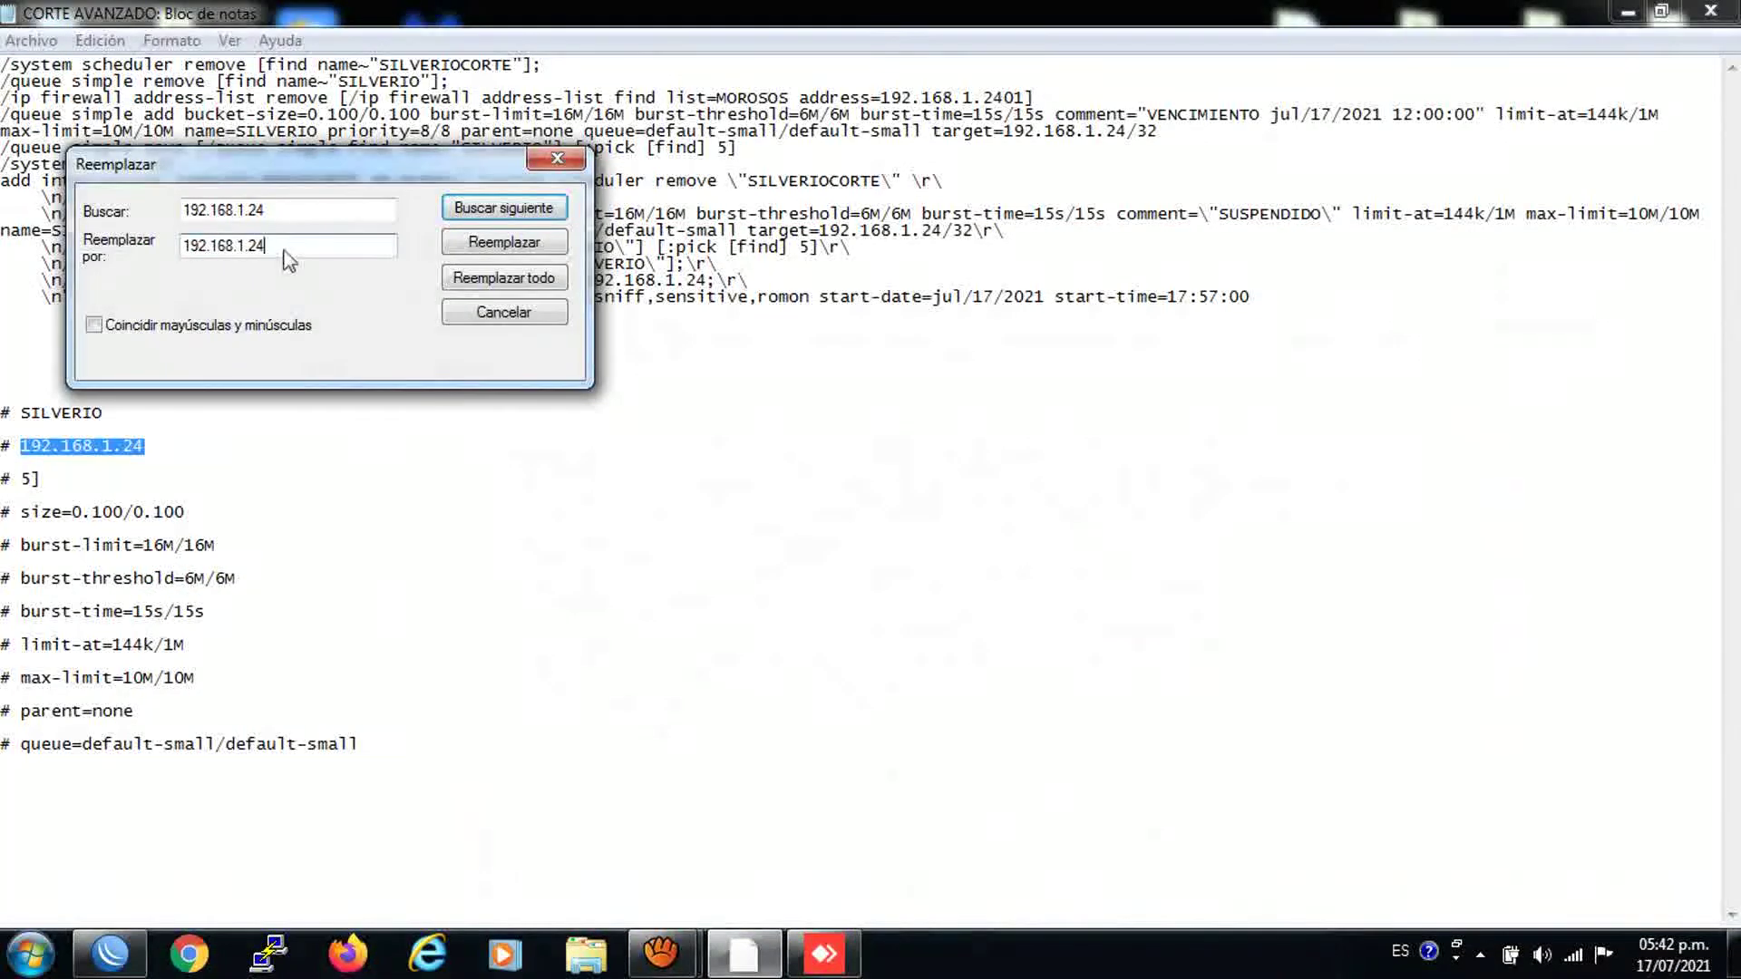
key(BackSpace)
key(BackSpace)
text(26)
click(472, 274)
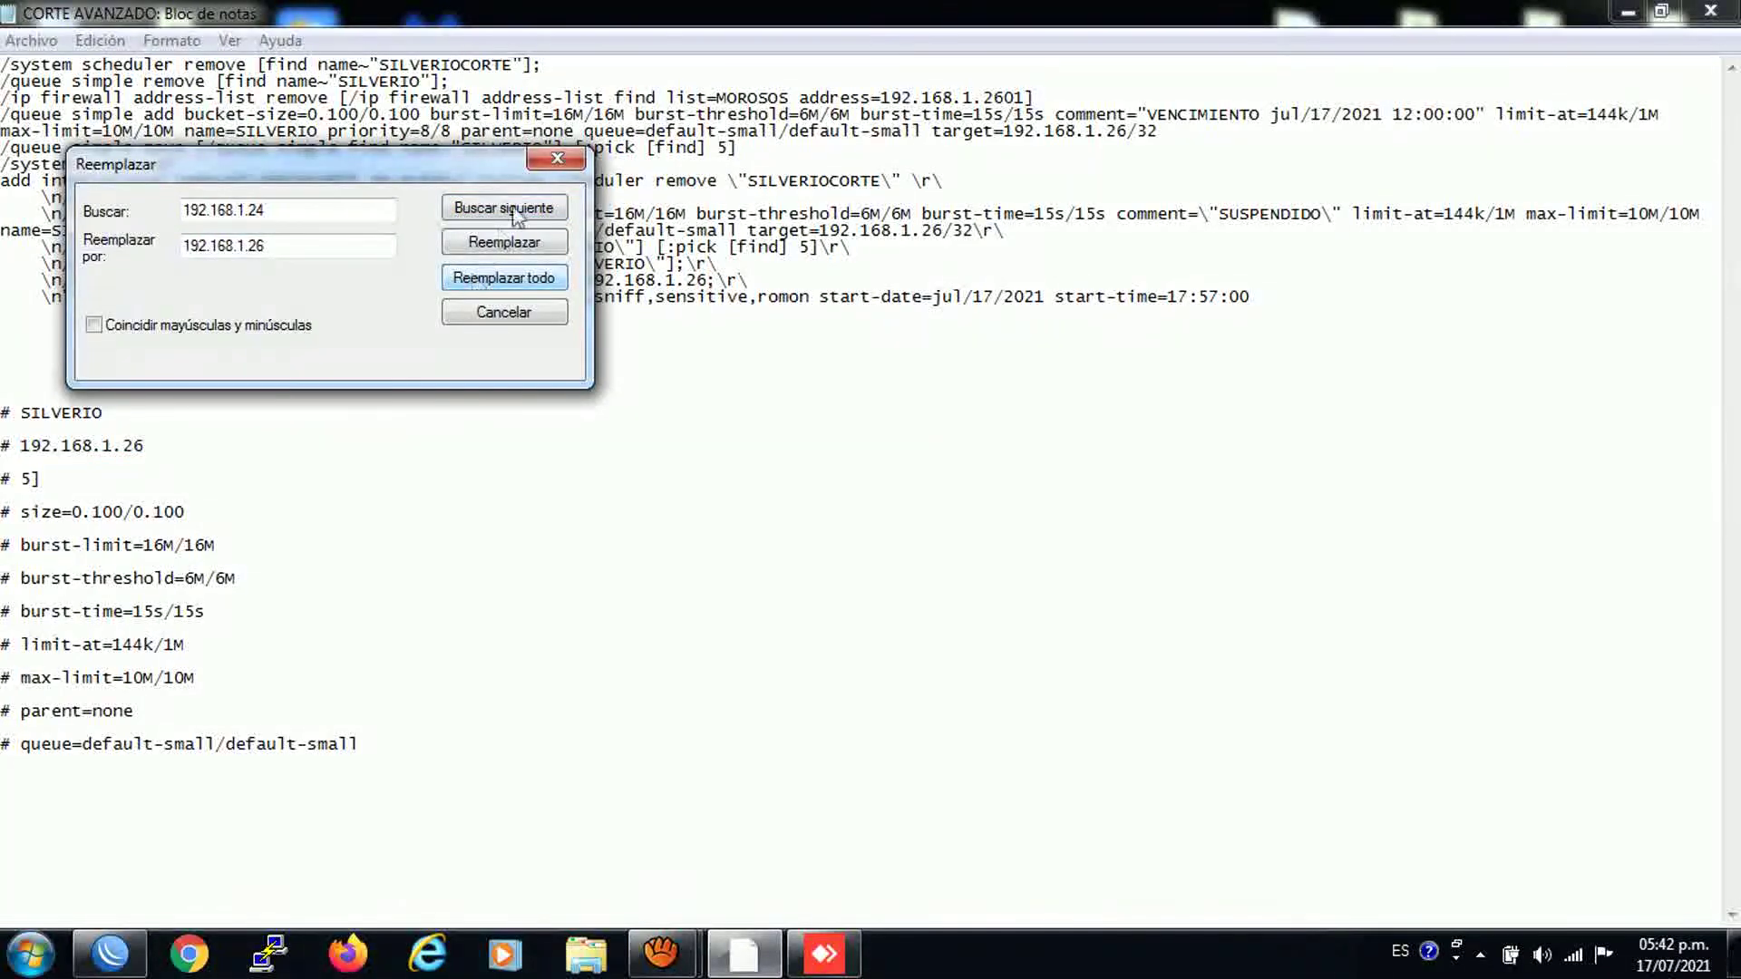
Step: Copy the whole edited script block above the parameter list, moving the Replace dialog out of the way first
drag(444, 177, 903, 430)
drag(1252, 299, 5, 62)
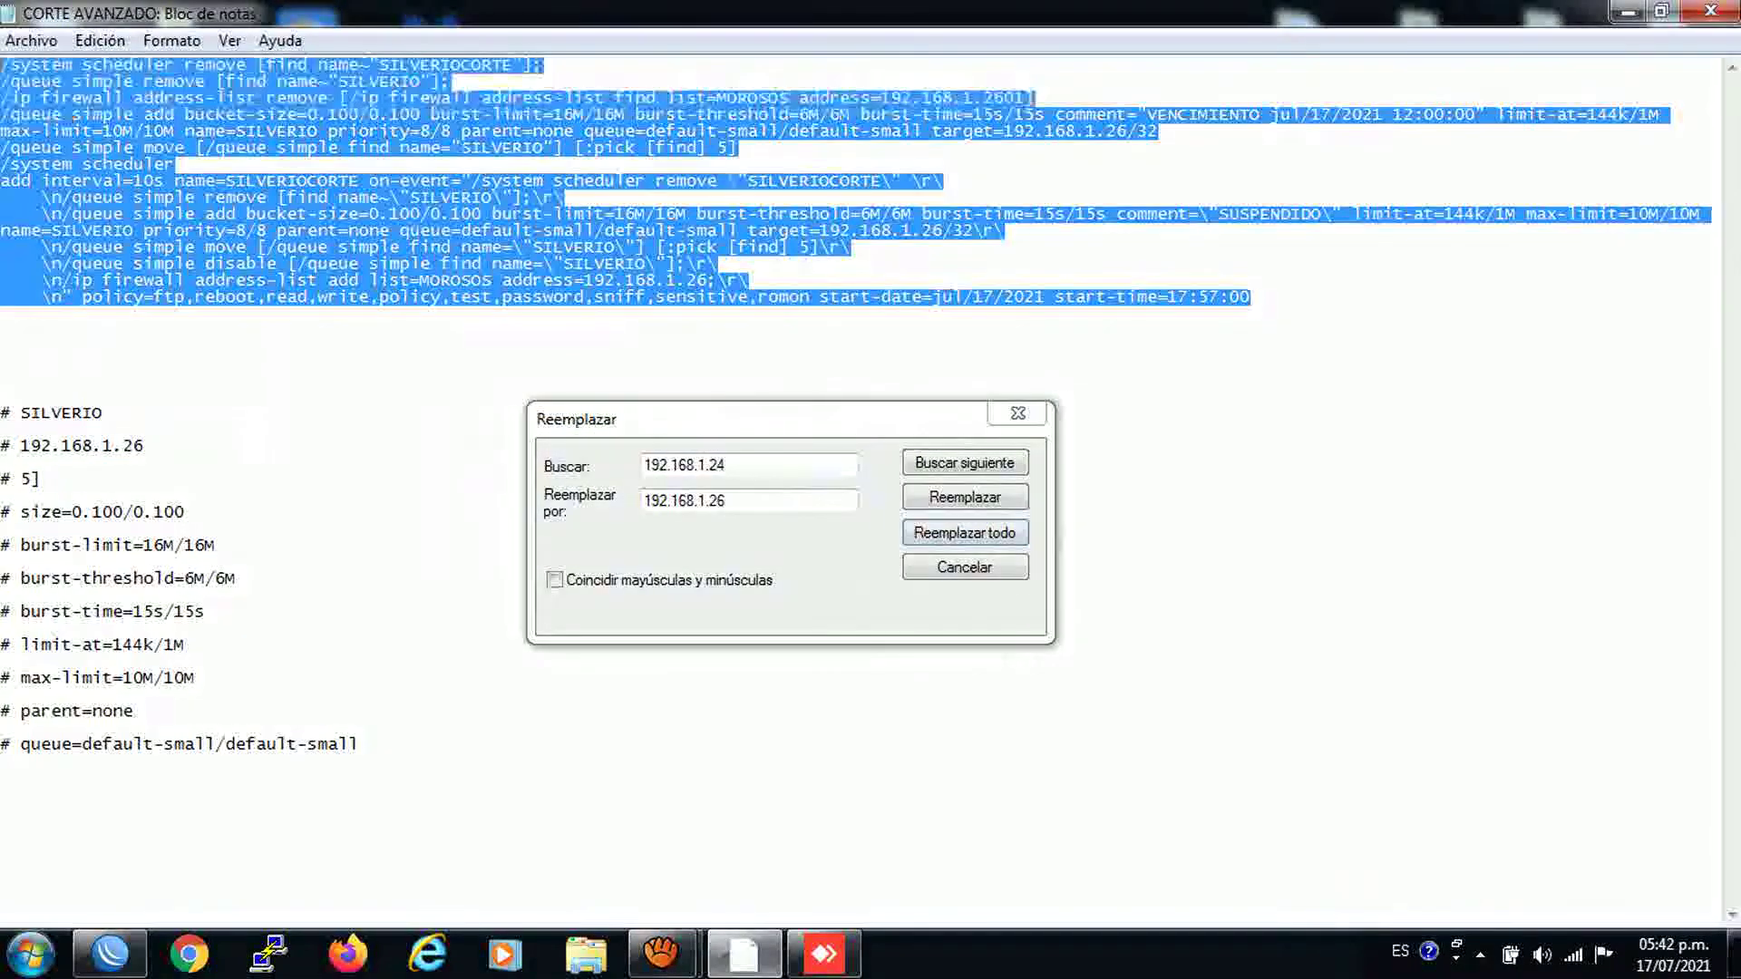
right_click(77, 98)
click(141, 182)
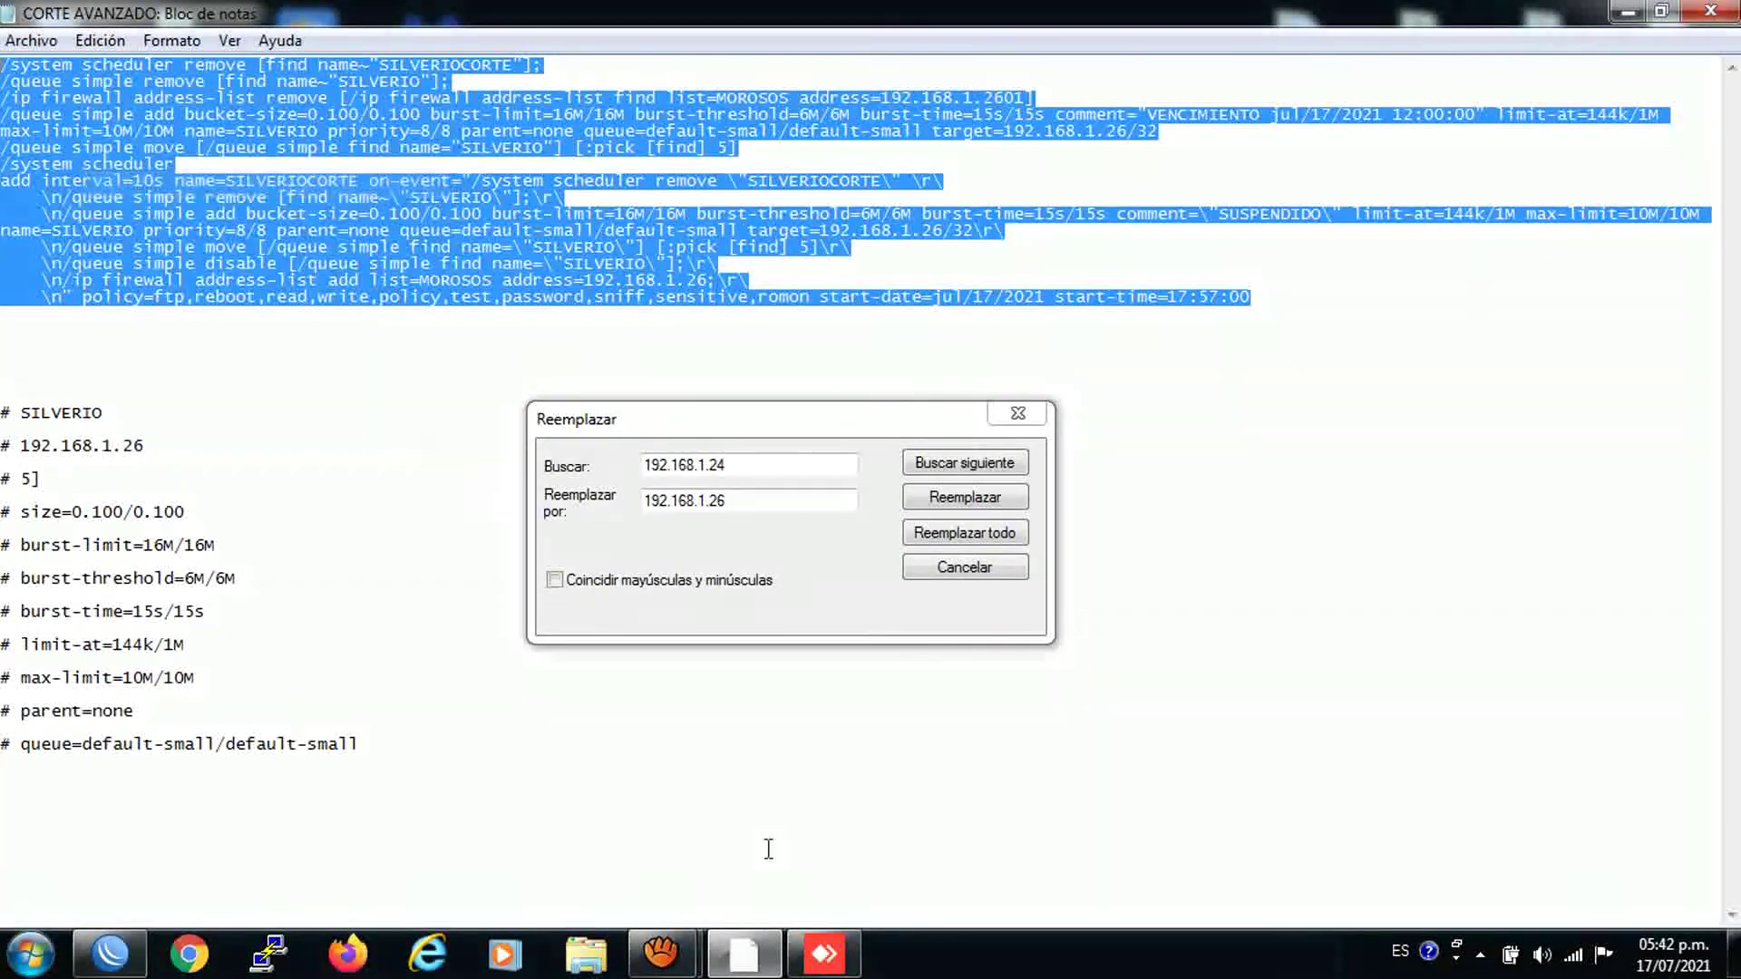
Step: Create a new script named after the client's queue in the remote WinBox session and paste the copied block as its source
click(823, 953)
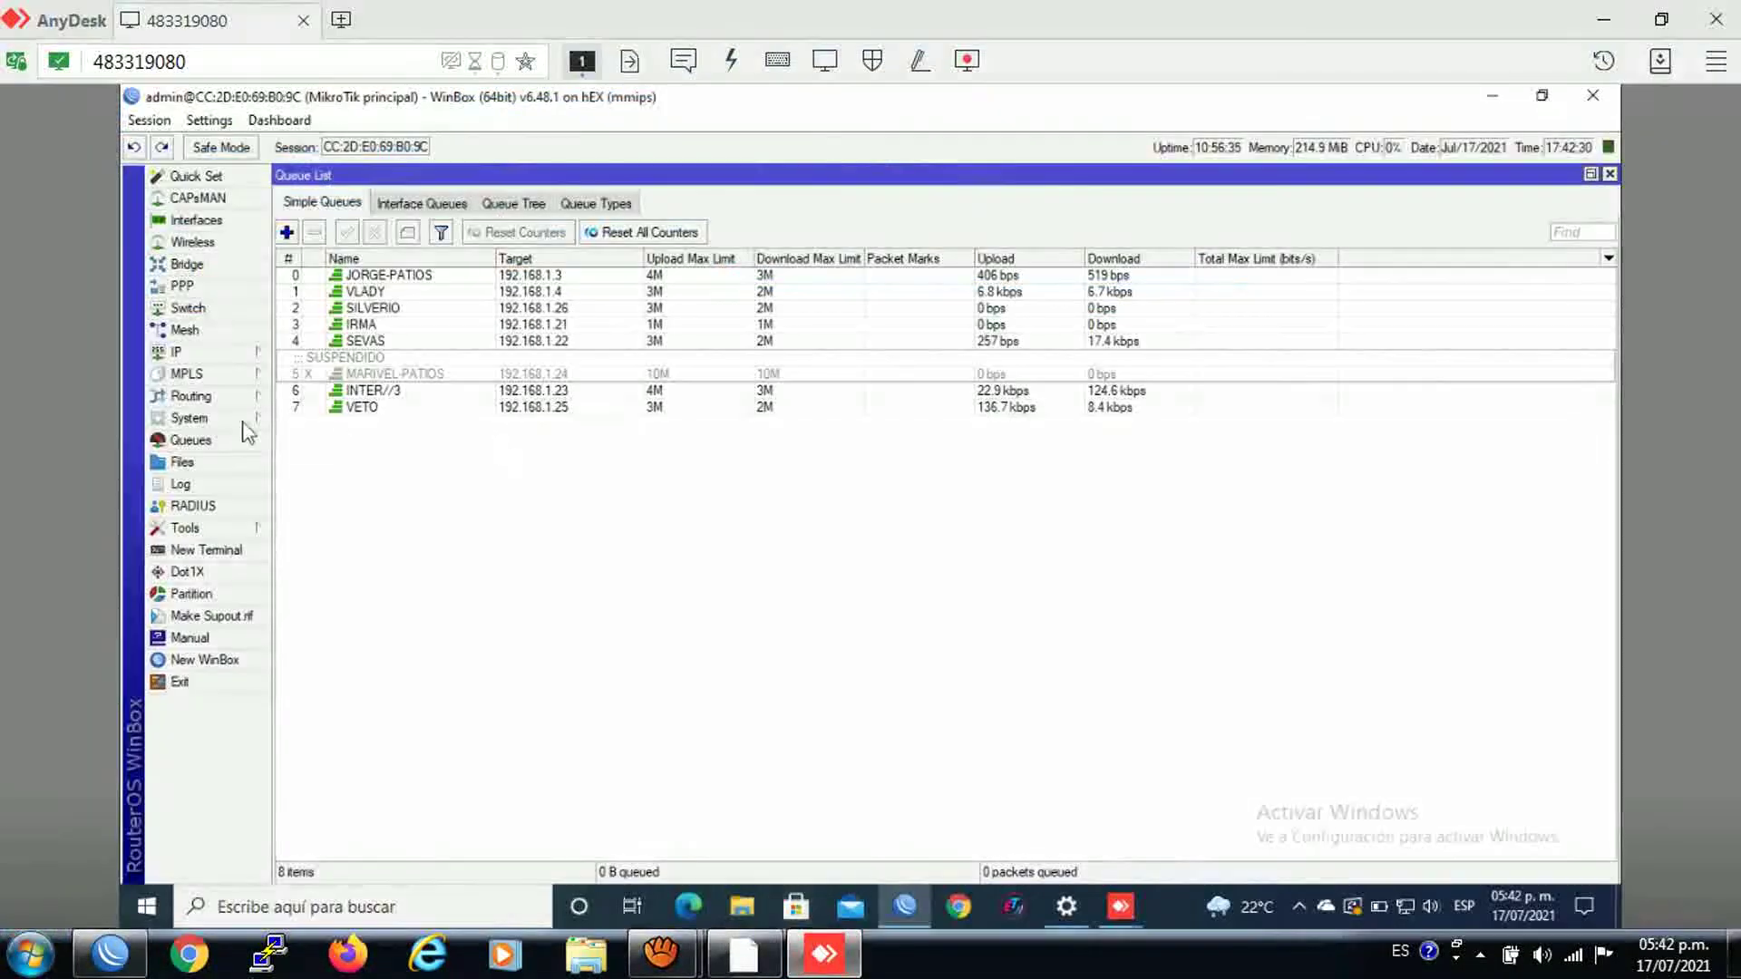
click(192, 419)
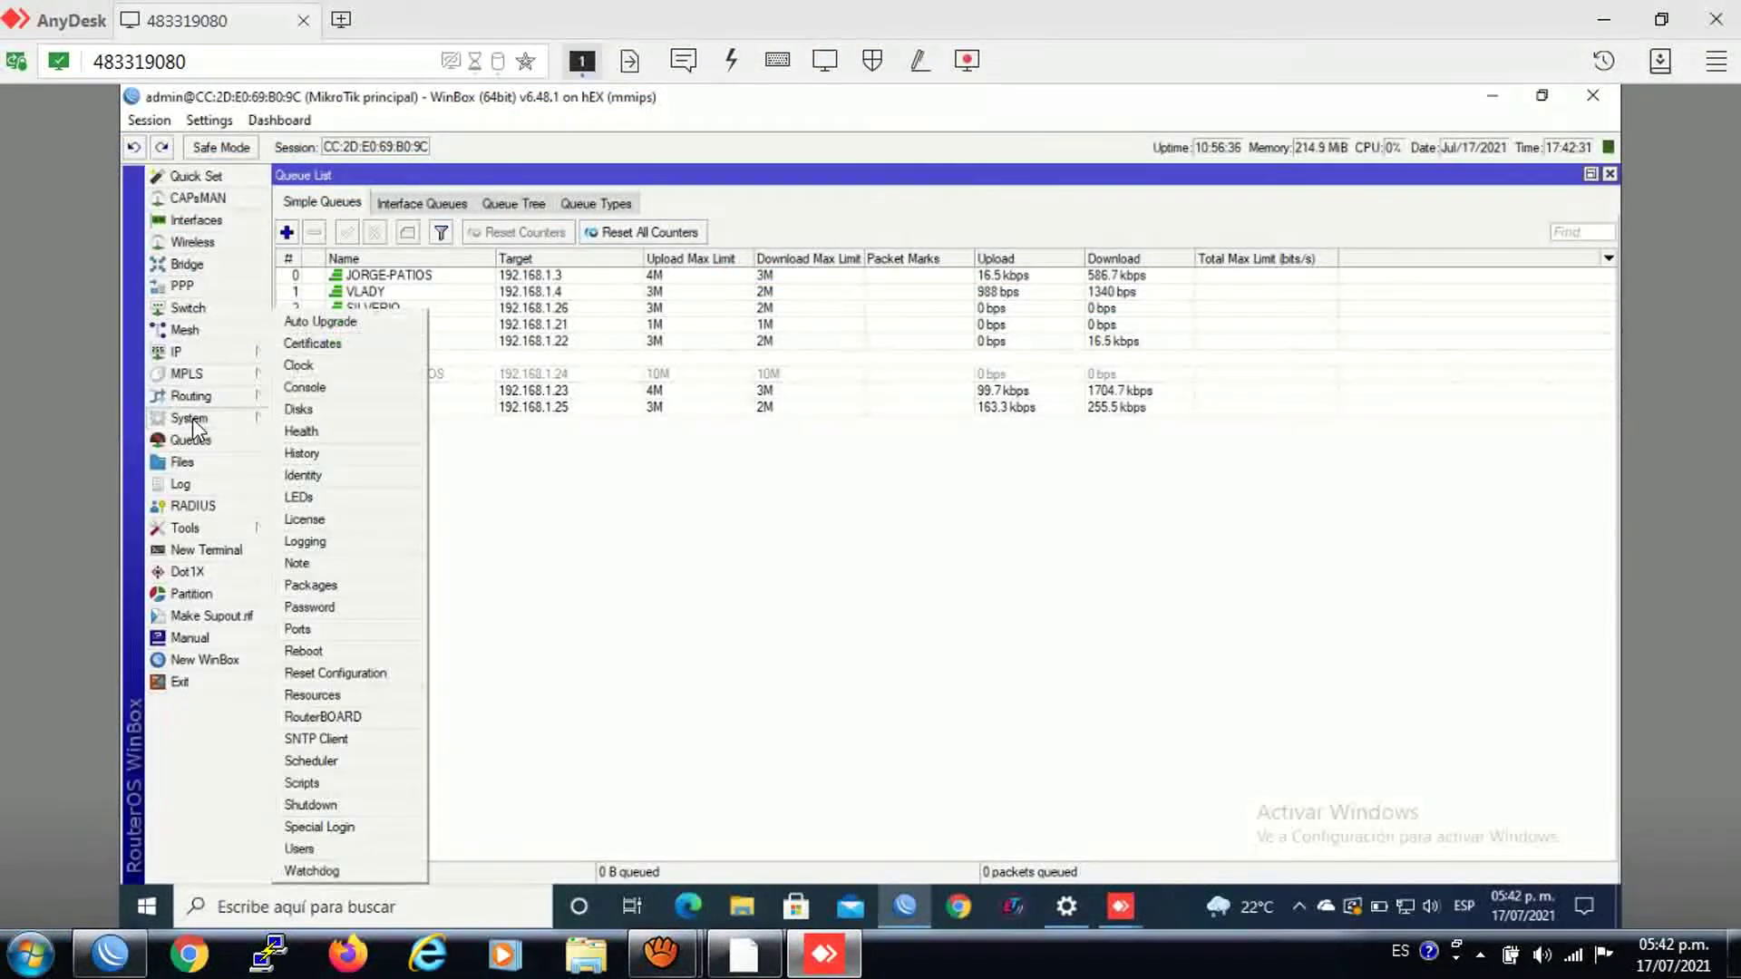
click(299, 784)
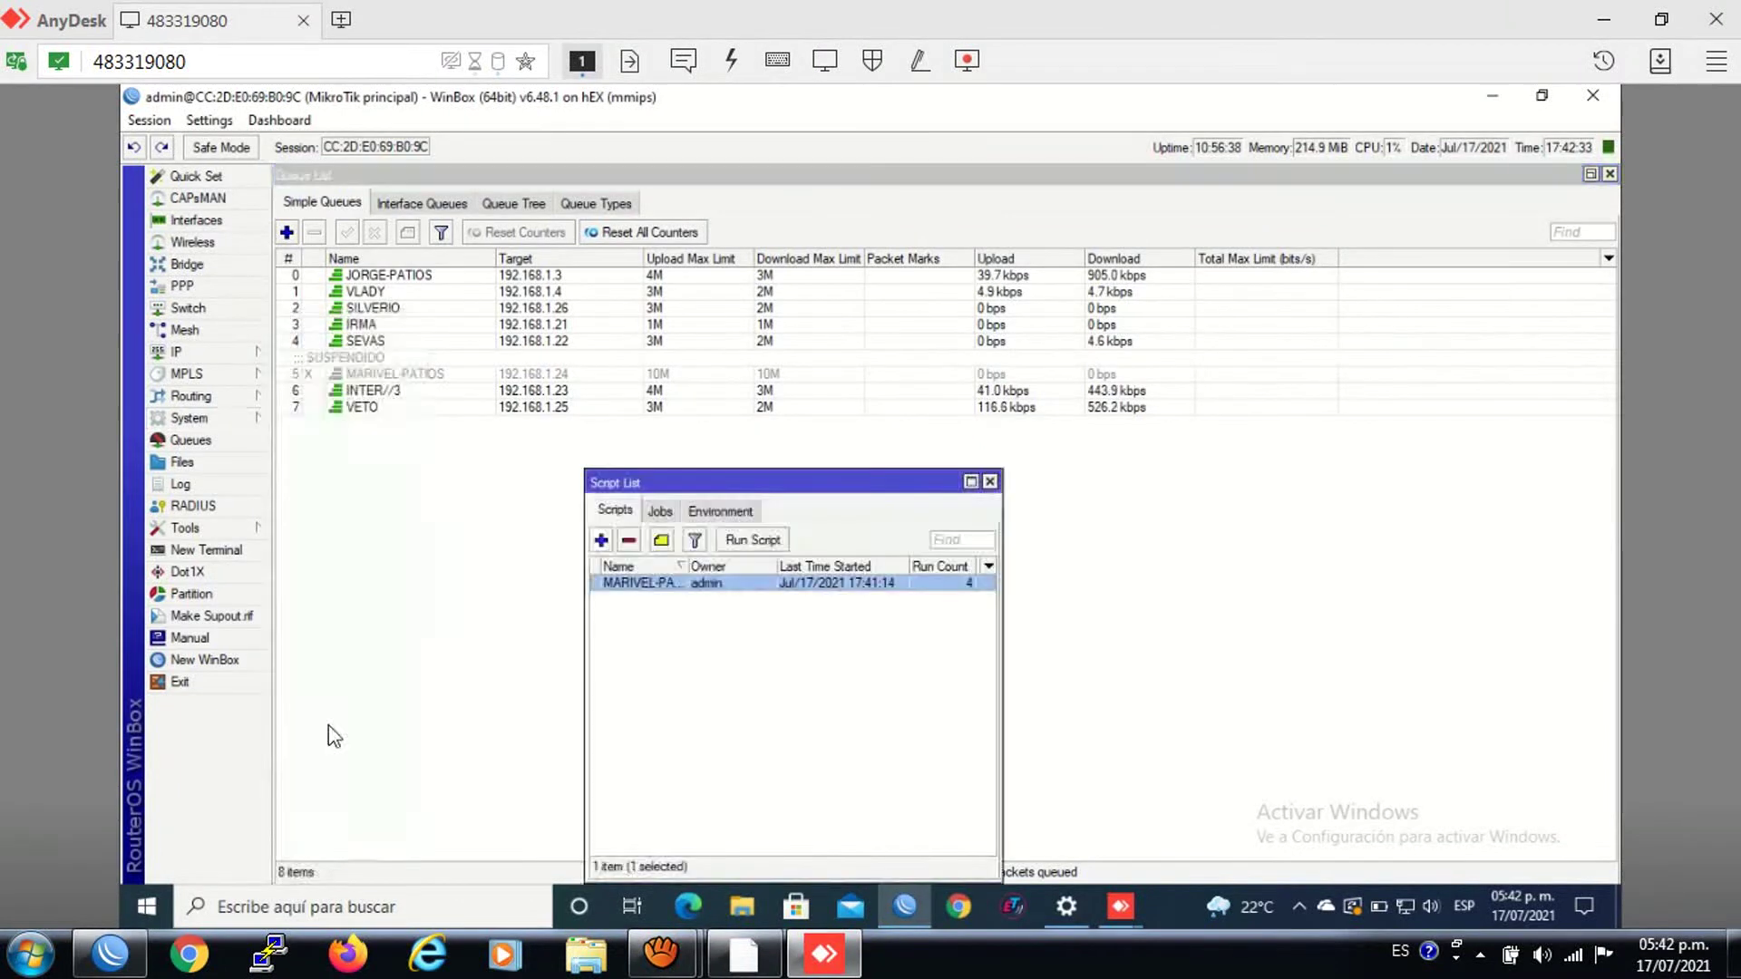
click(601, 541)
text(SILVERIO)
right_click(575, 562)
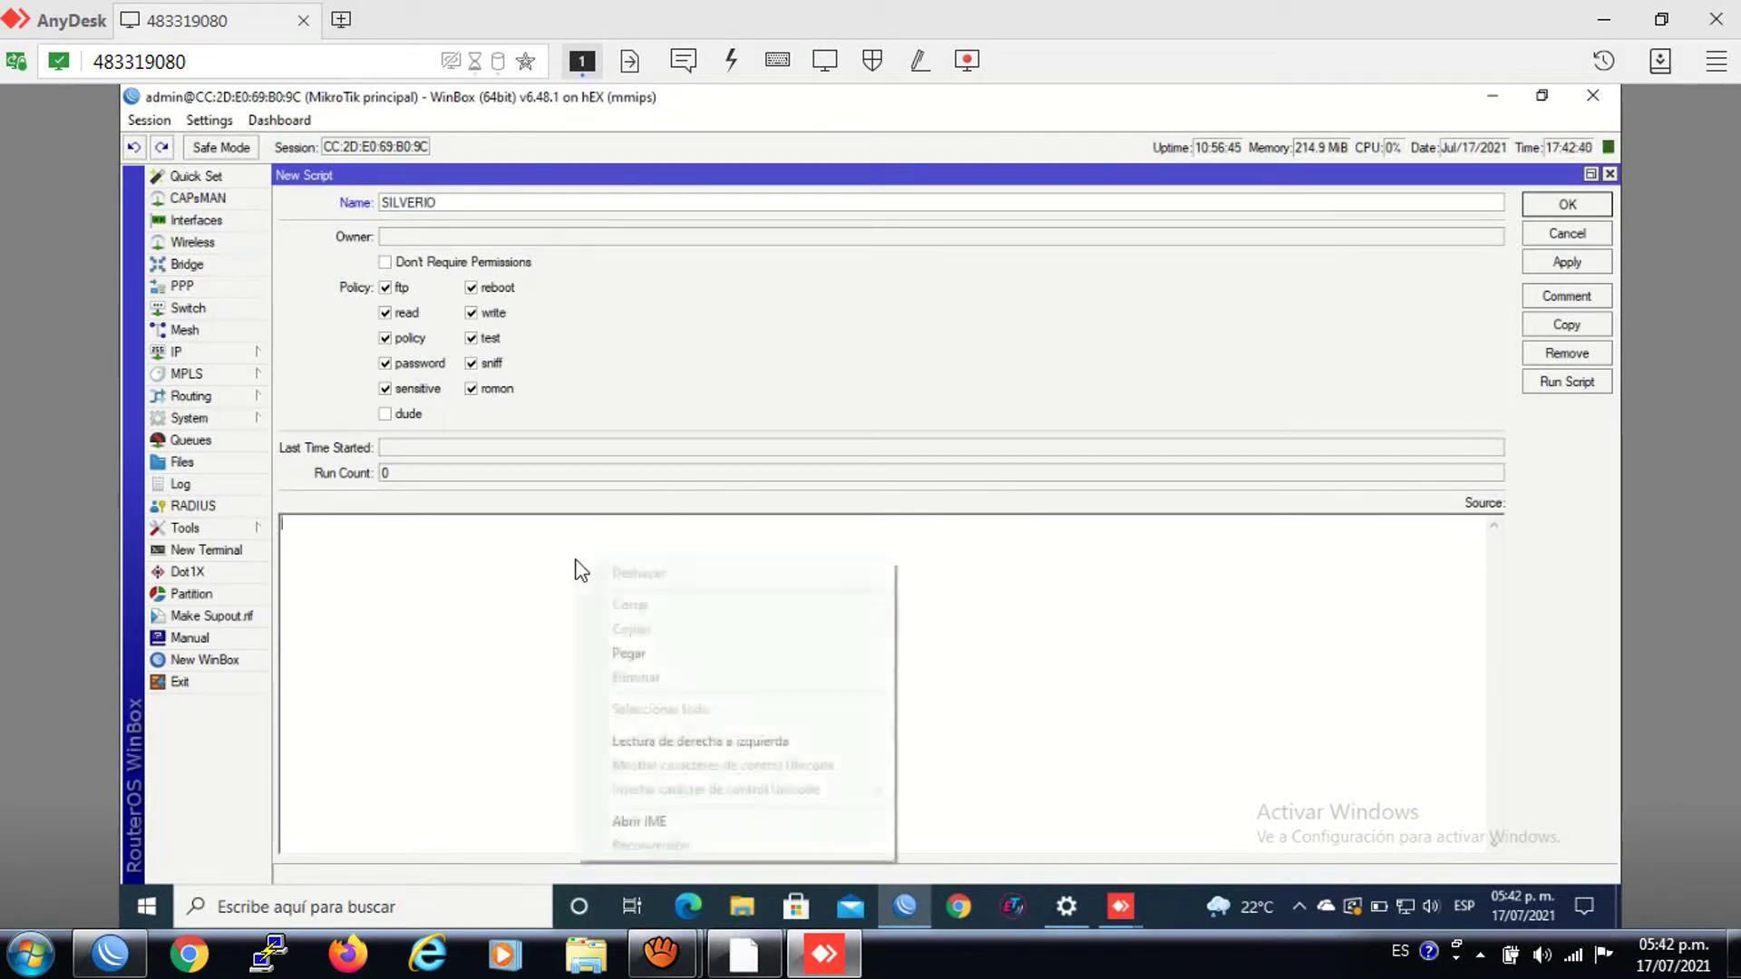
click(628, 654)
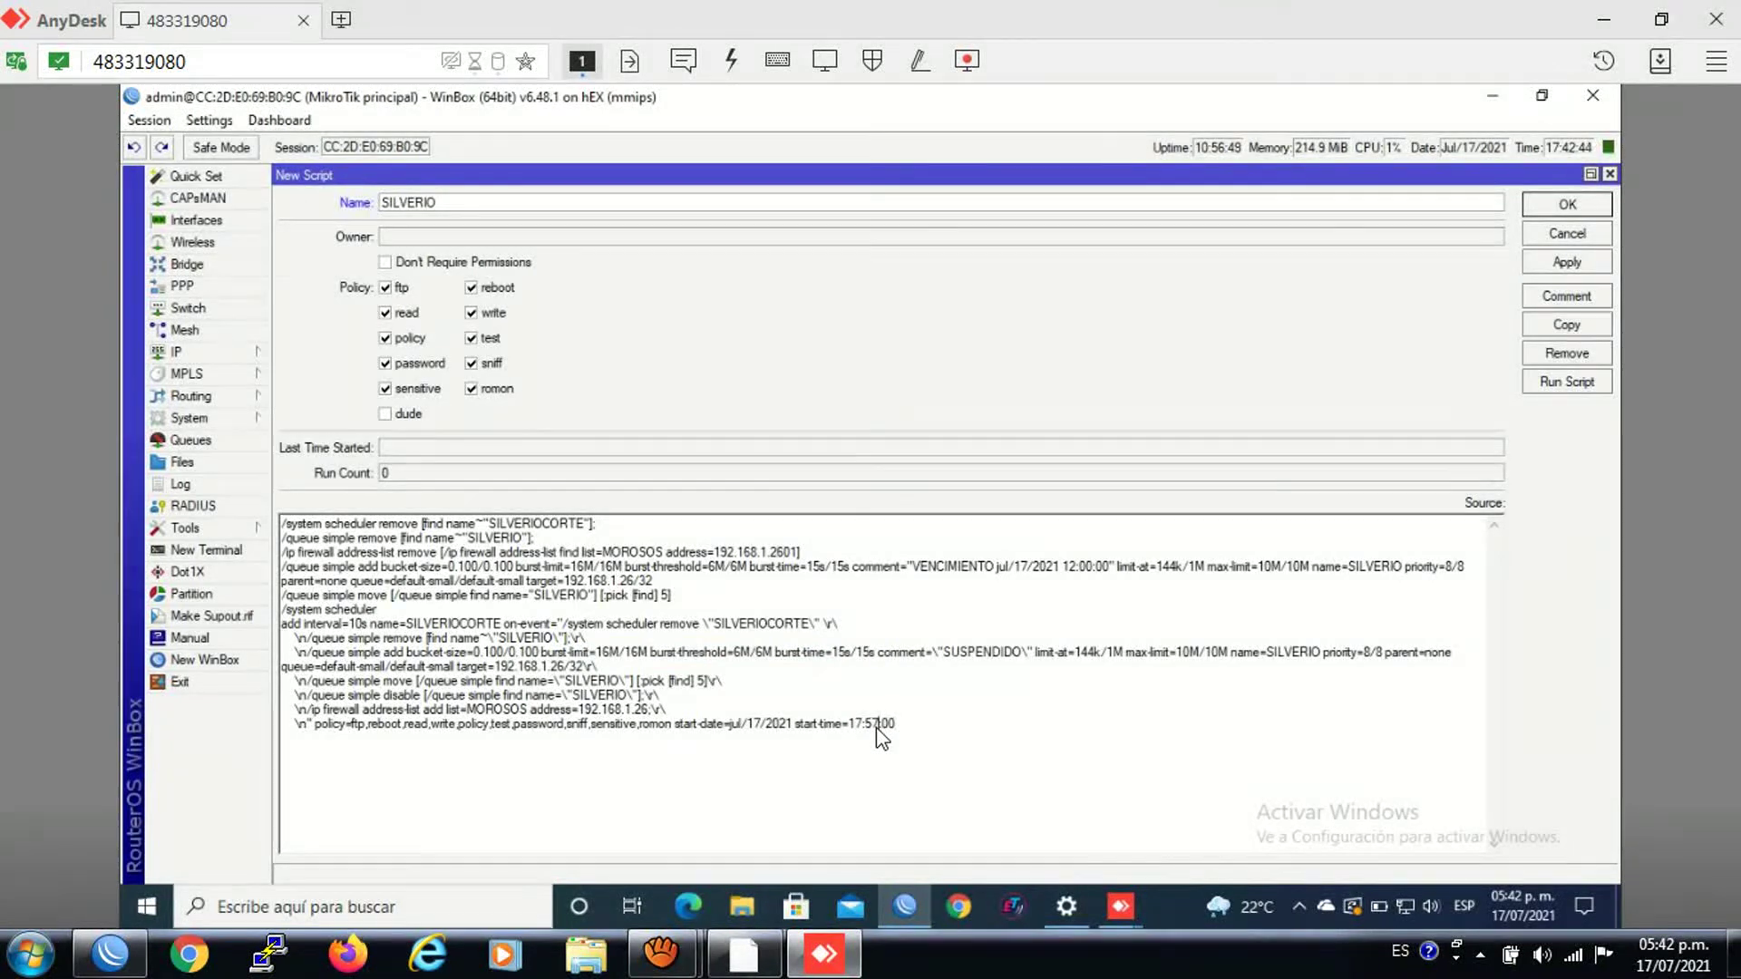
Step: Set the start-time in the new script's source to 17:44:00, then save and run the script
click(876, 727)
key(BackSpace)
text(44)
click(1546, 264)
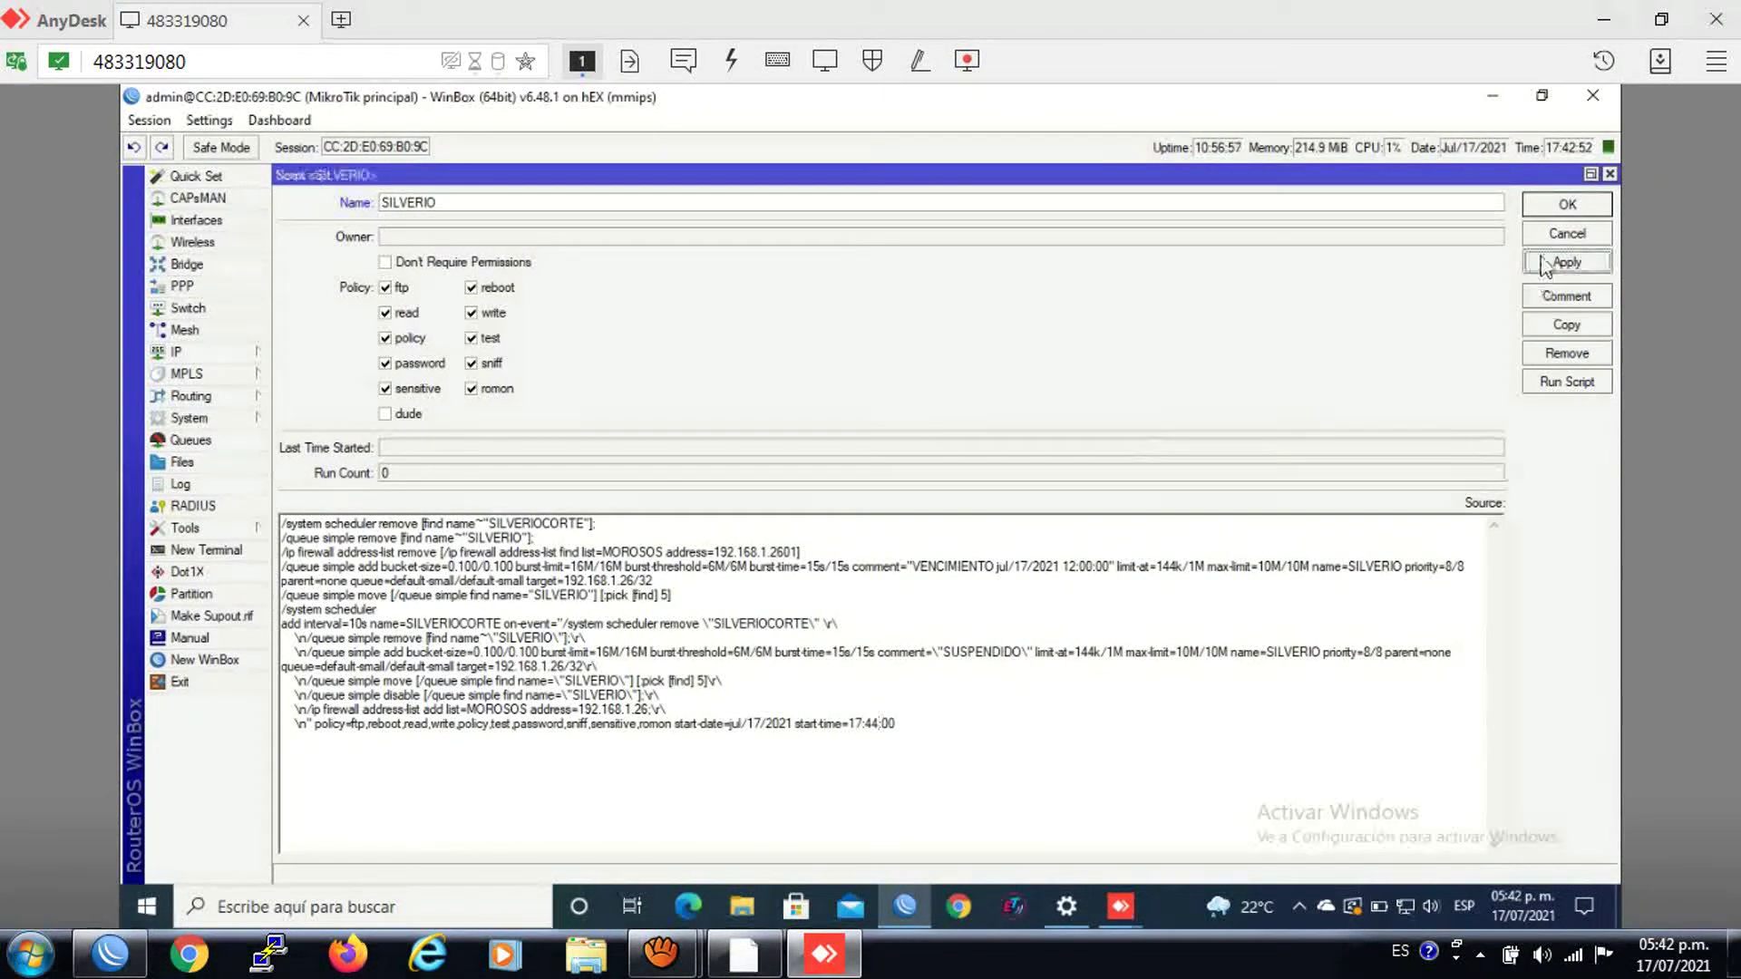
click(1543, 207)
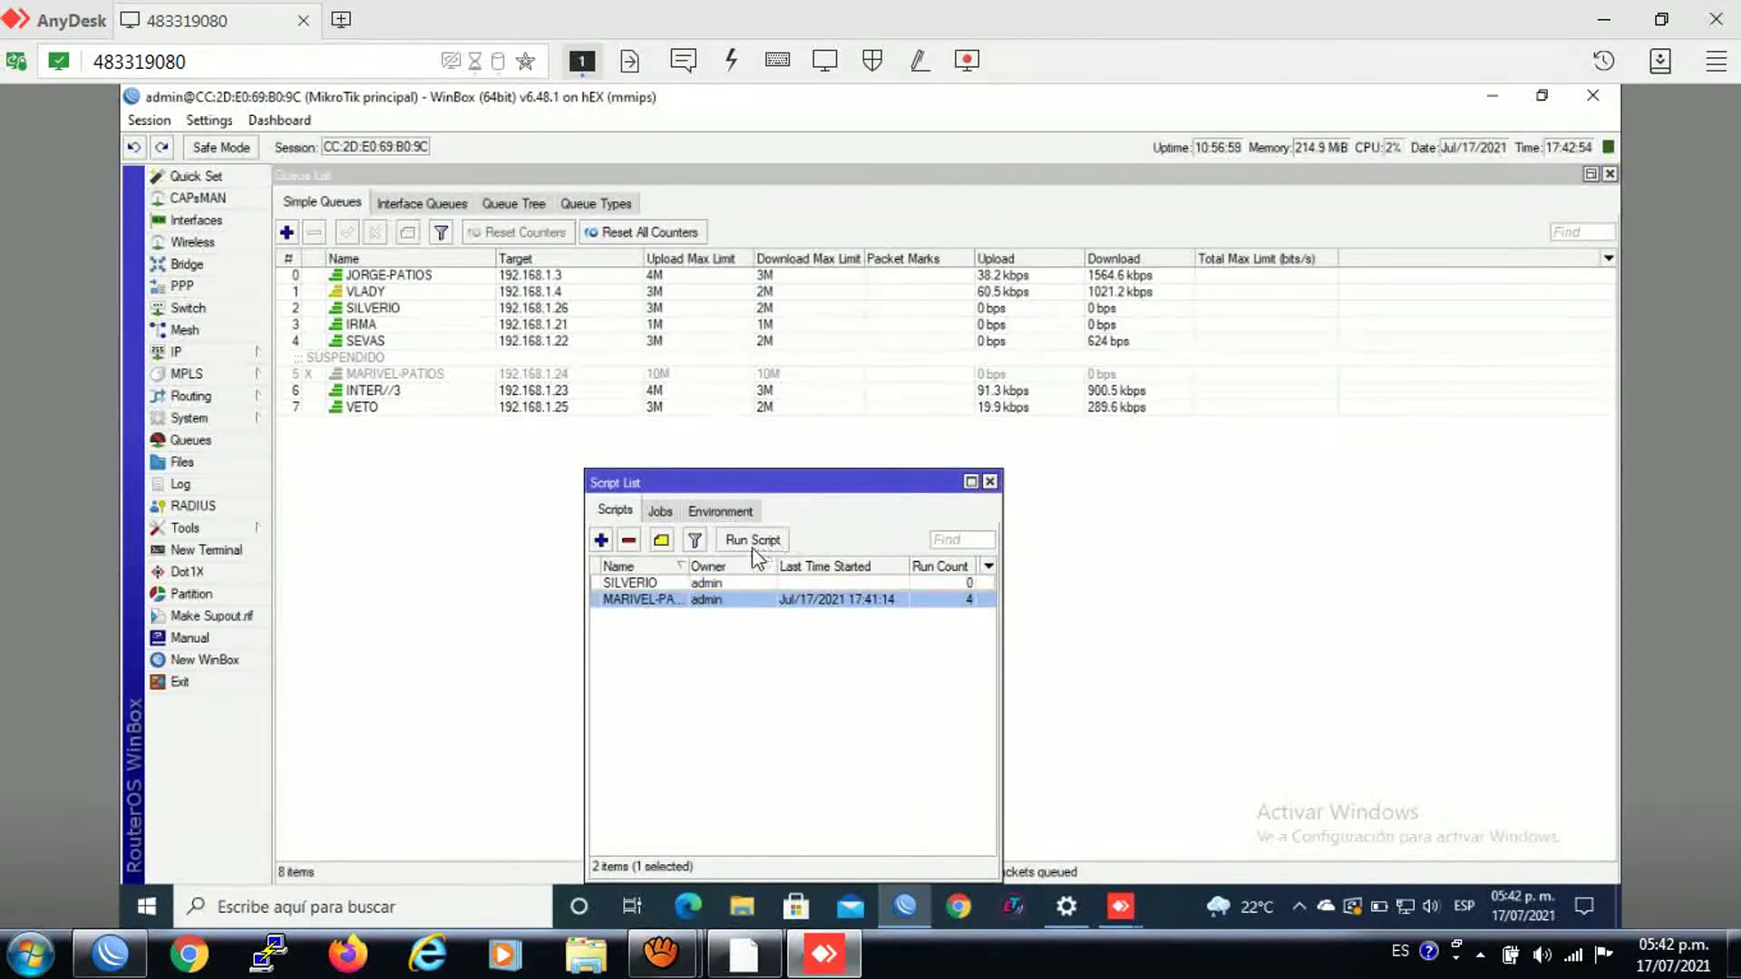
click(651, 583)
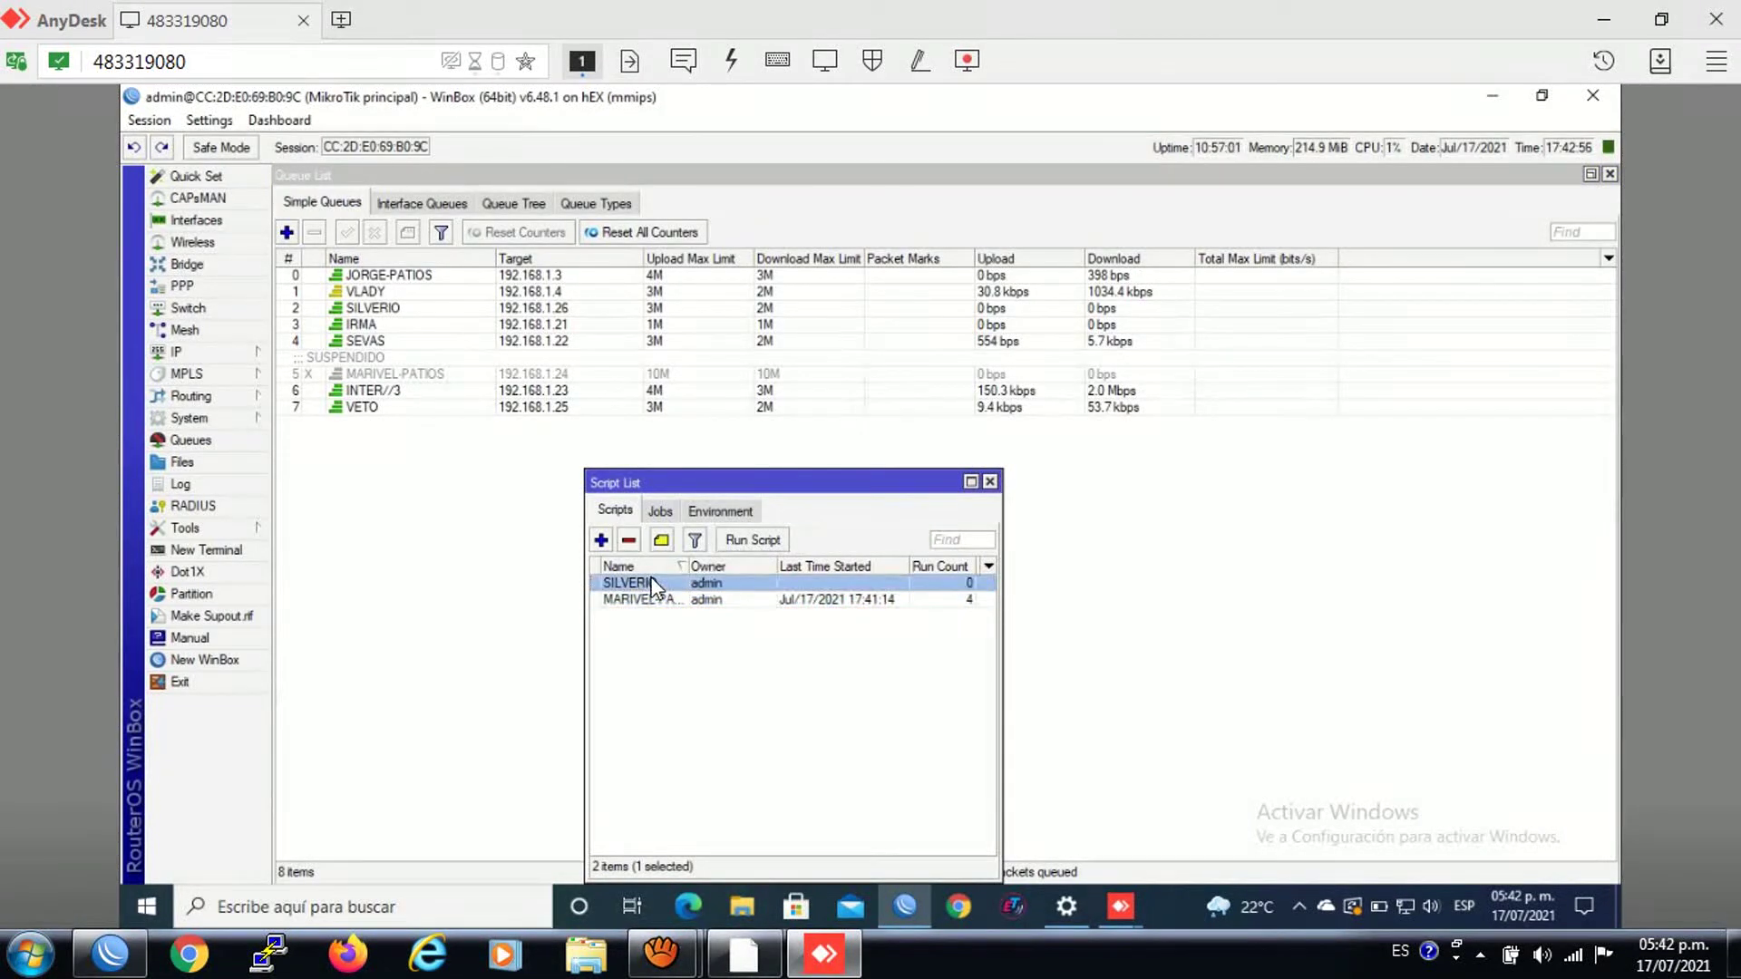
click(738, 540)
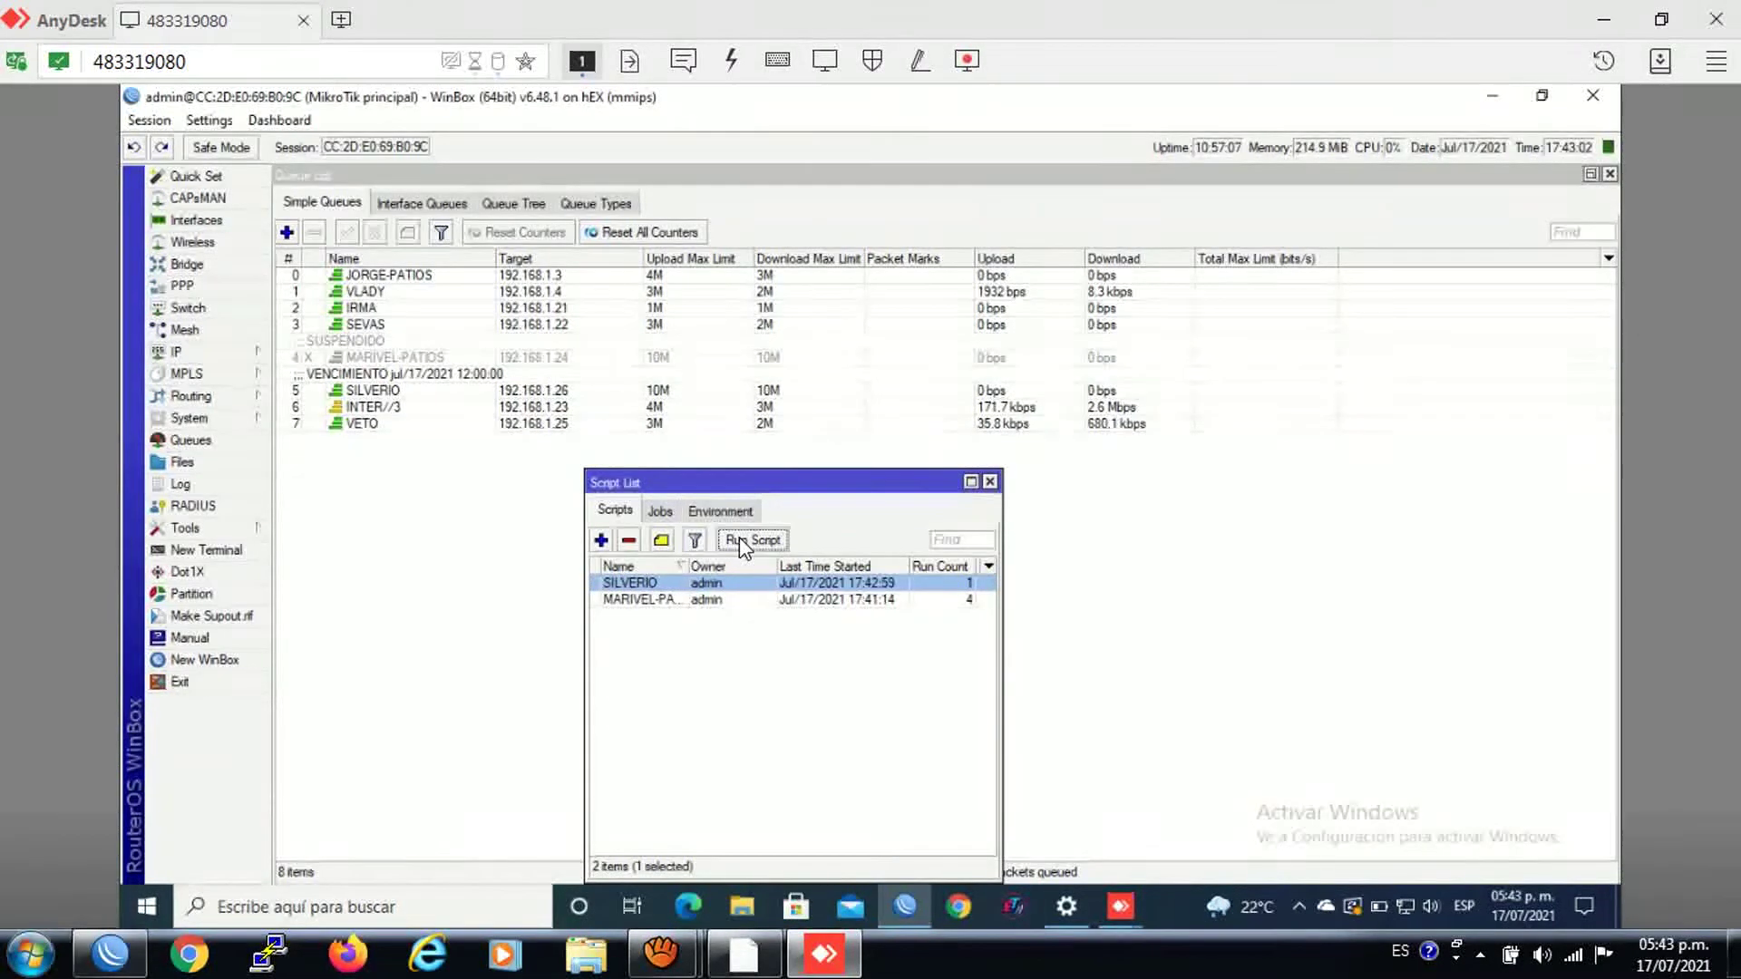
Step: Return to the text file, copy the queue position 5] from the parameter list, and paste it as the search text
click(823, 953)
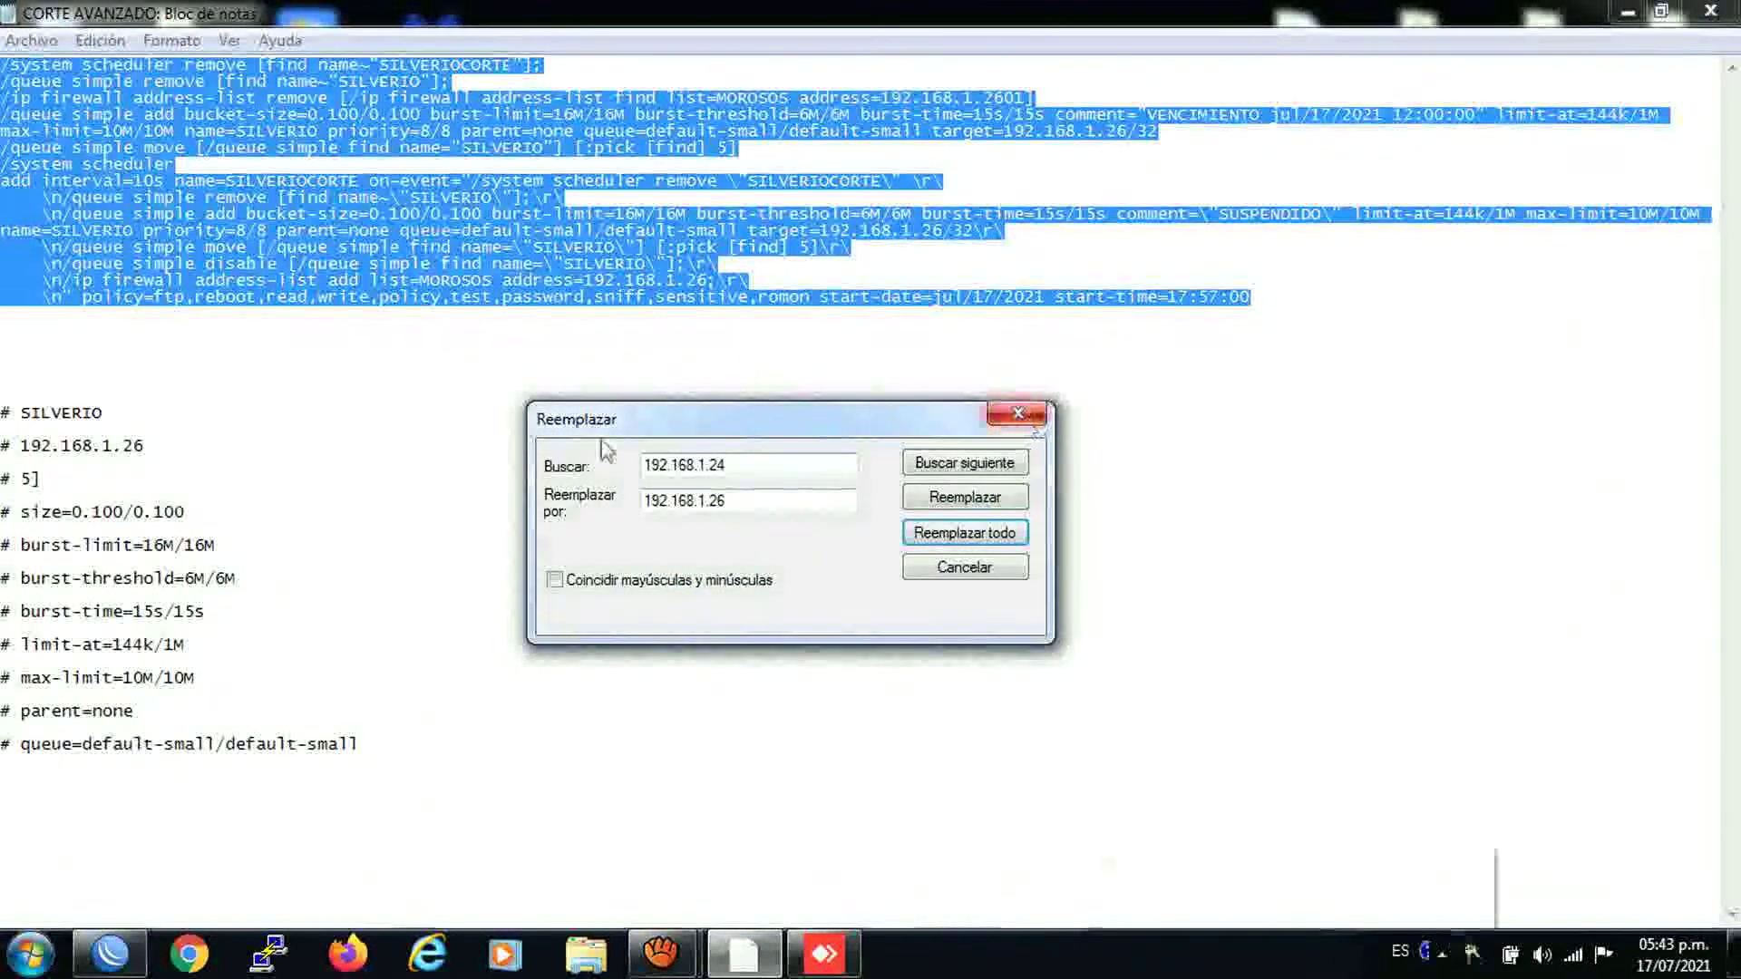
double_click(22, 480)
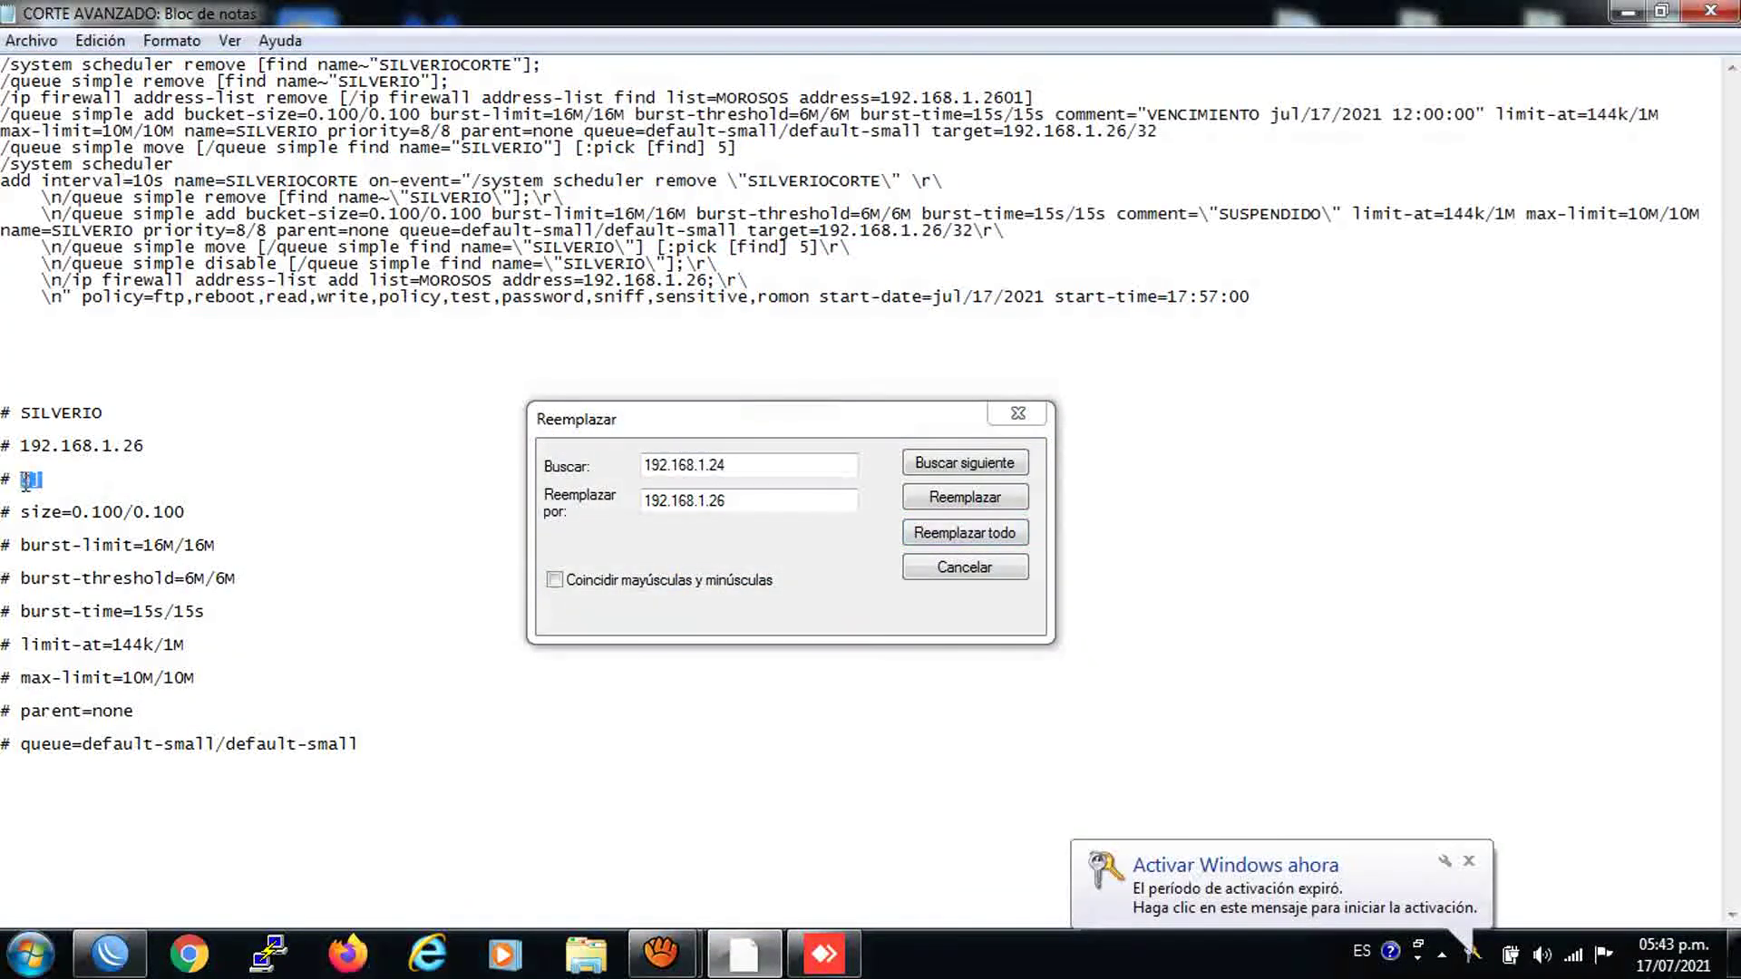
right_click(23, 481)
click(95, 570)
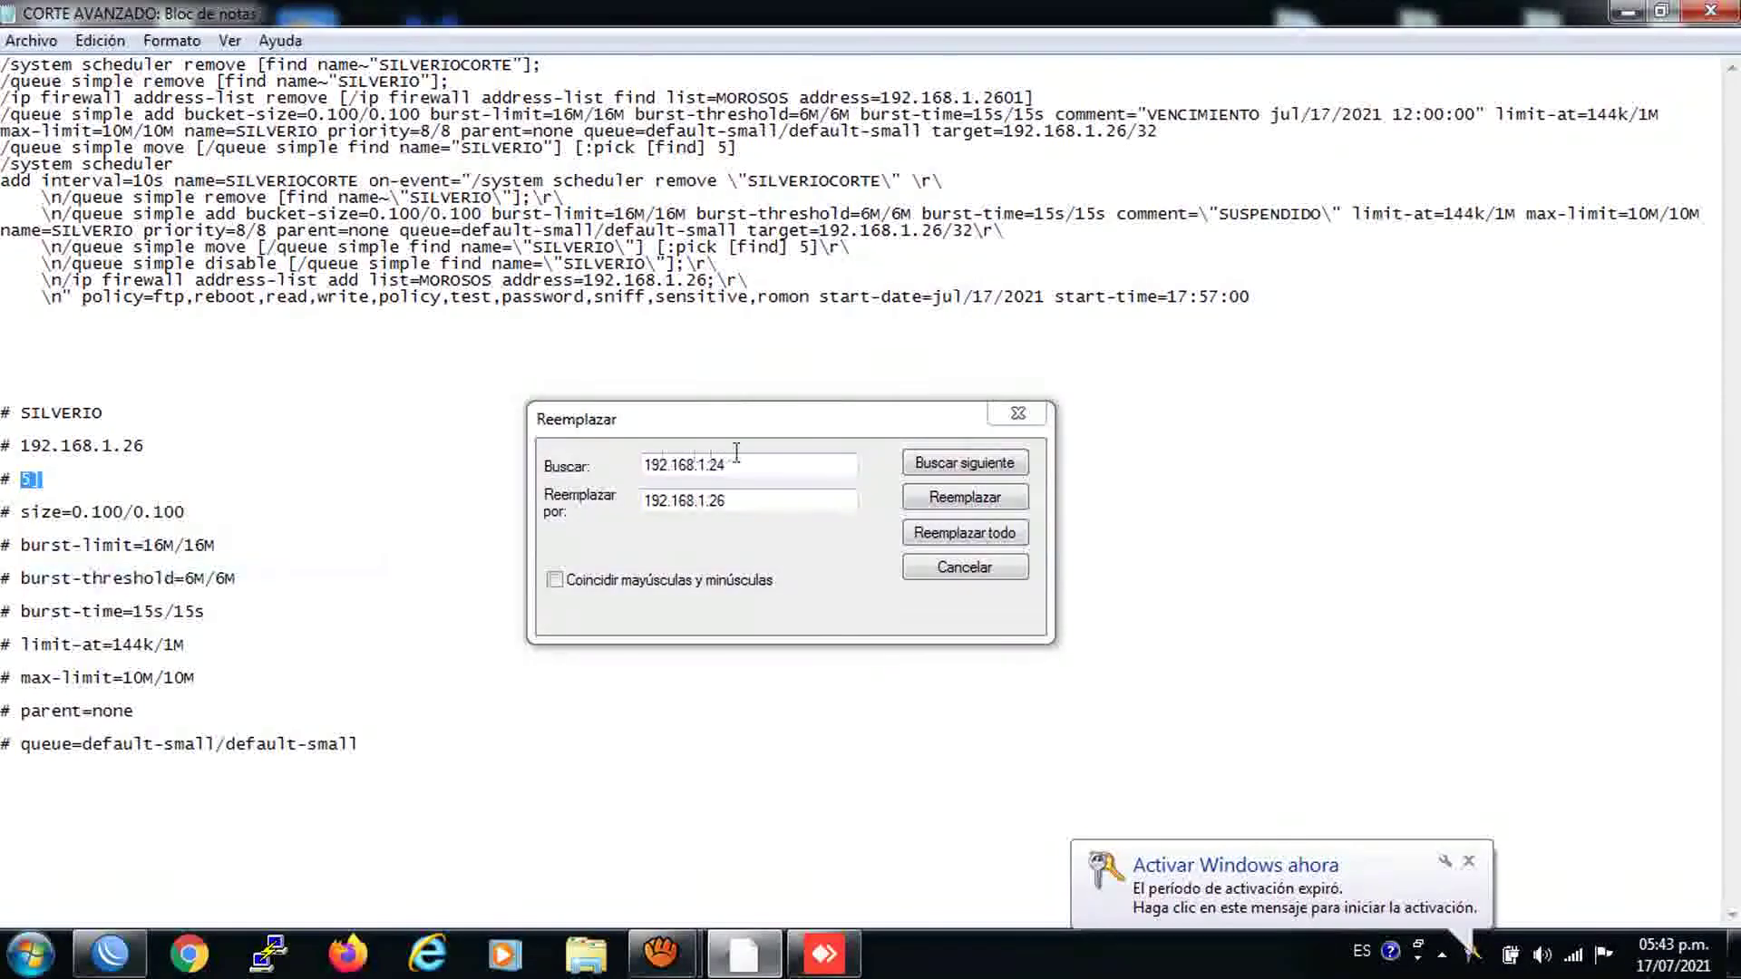
double_click(691, 464)
right_click(690, 464)
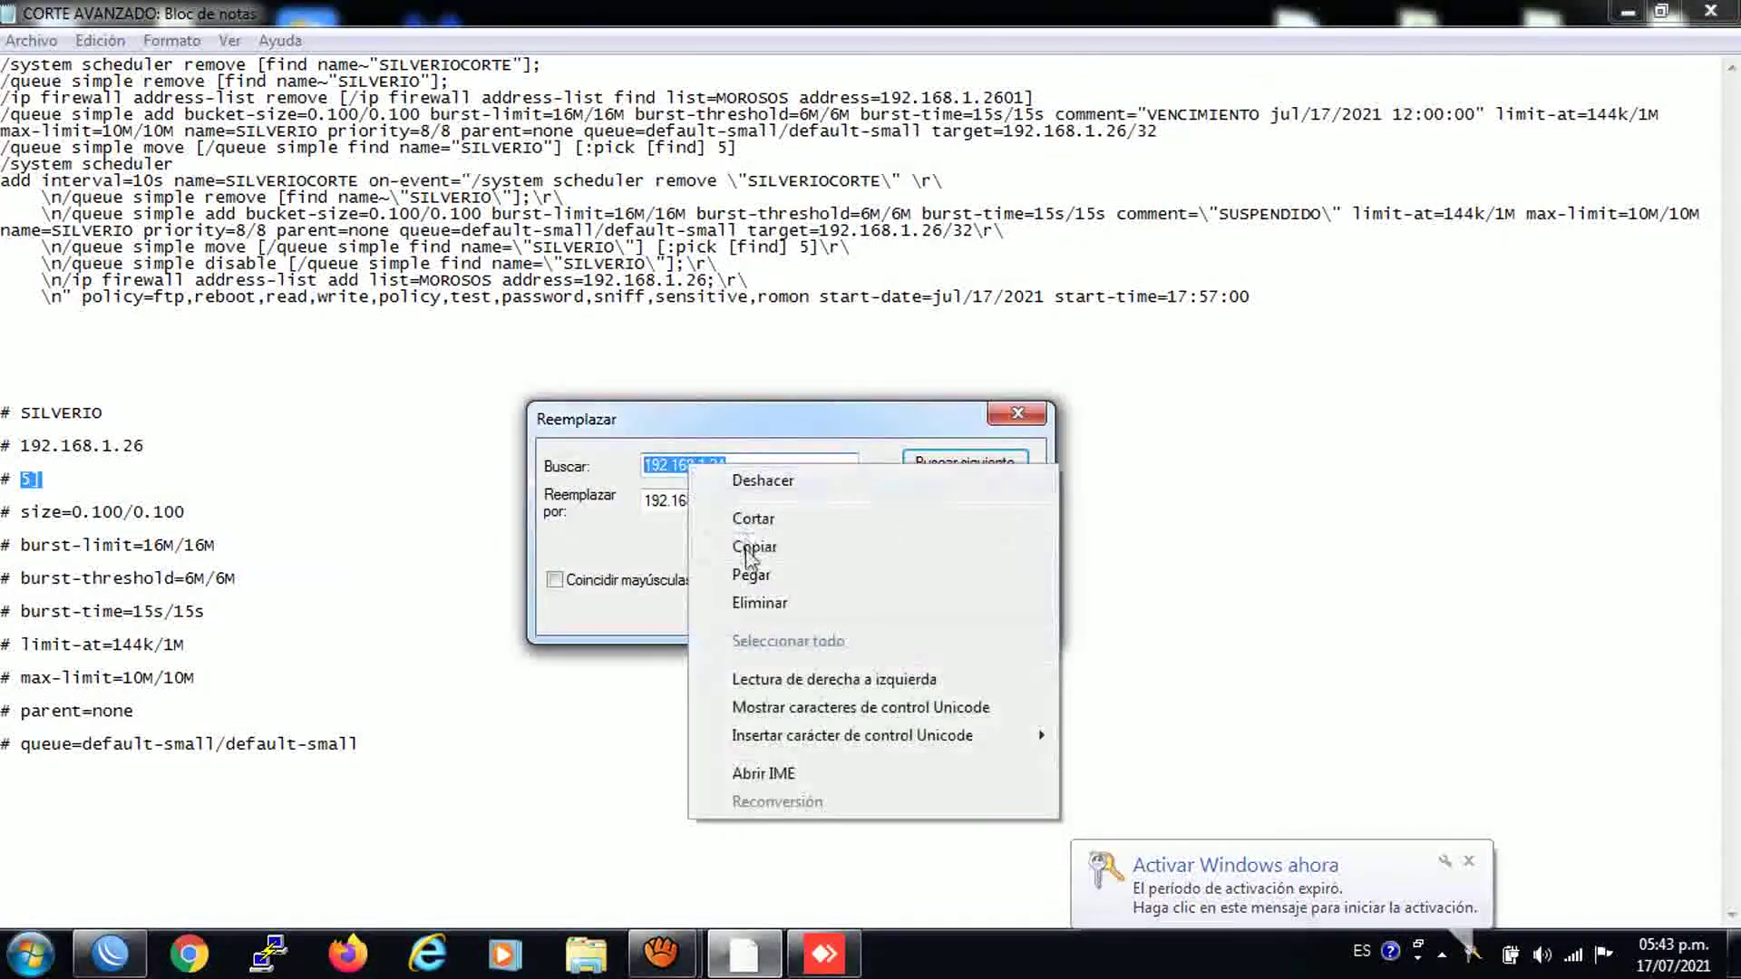
click(751, 575)
Step: Set the replacement text to 2] and replace all occurrences of the queue position
double_click(691, 499)
right_click(691, 497)
click(758, 604)
drag(653, 502, 626, 505)
text(2)
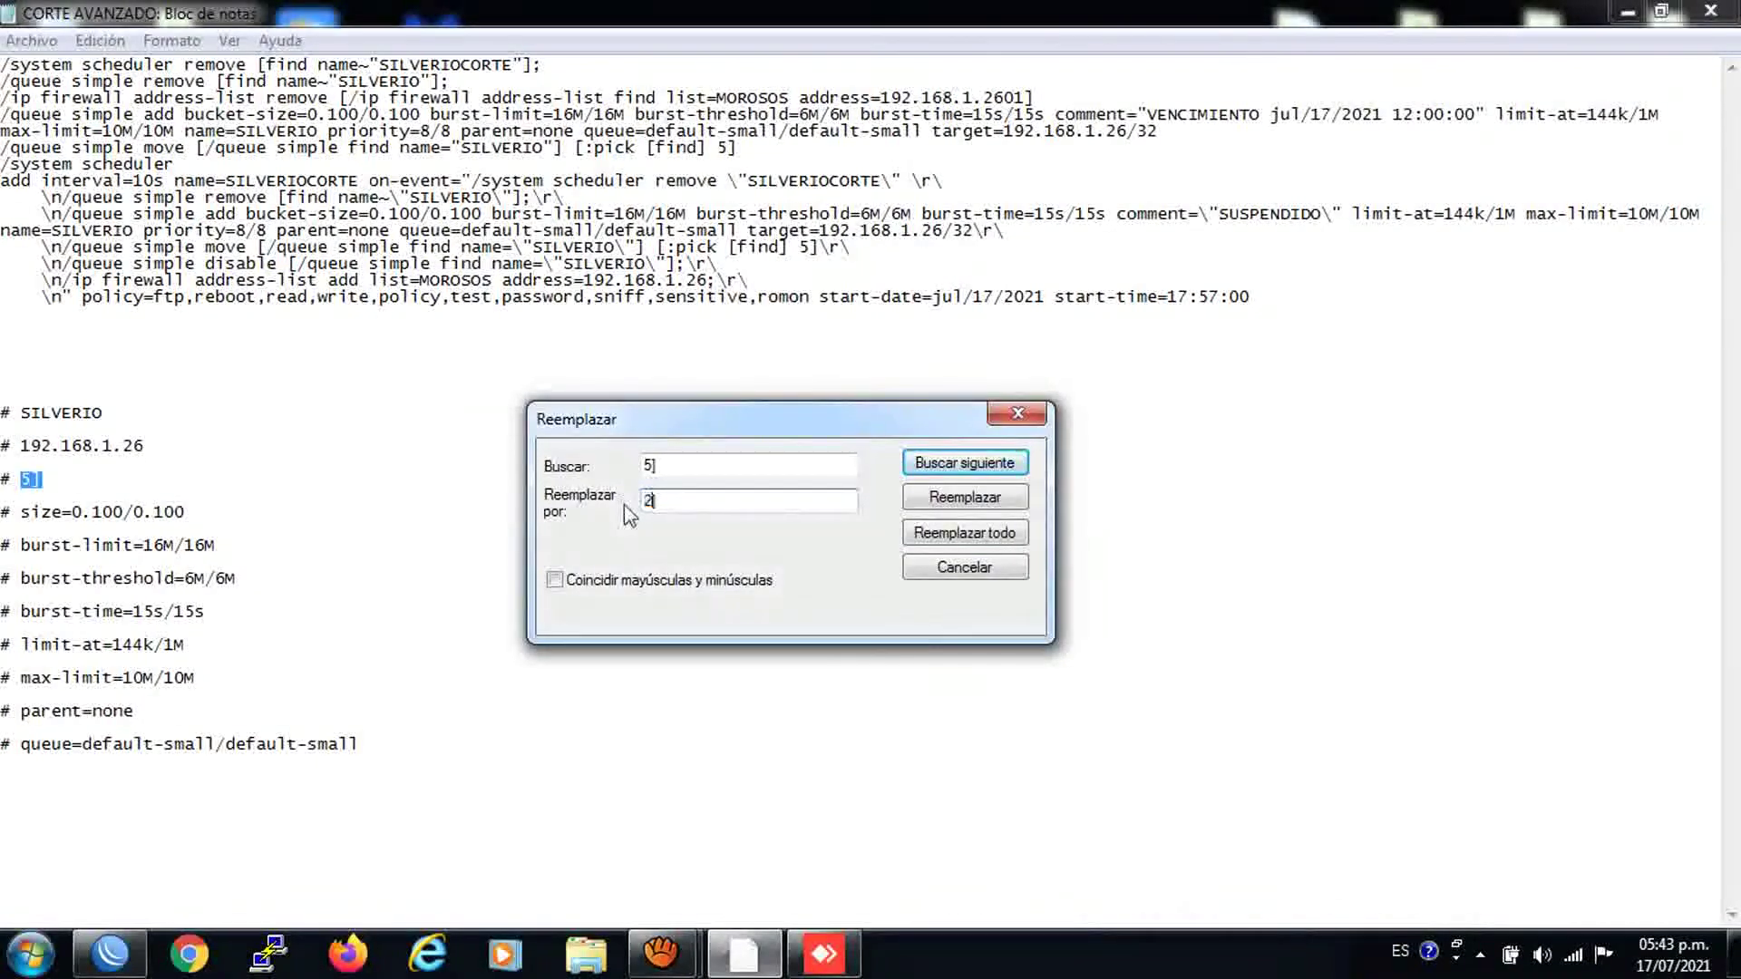
click(936, 535)
Step: Copy the whole script block containing the updated queue position 2]
drag(1252, 299, 2, 64)
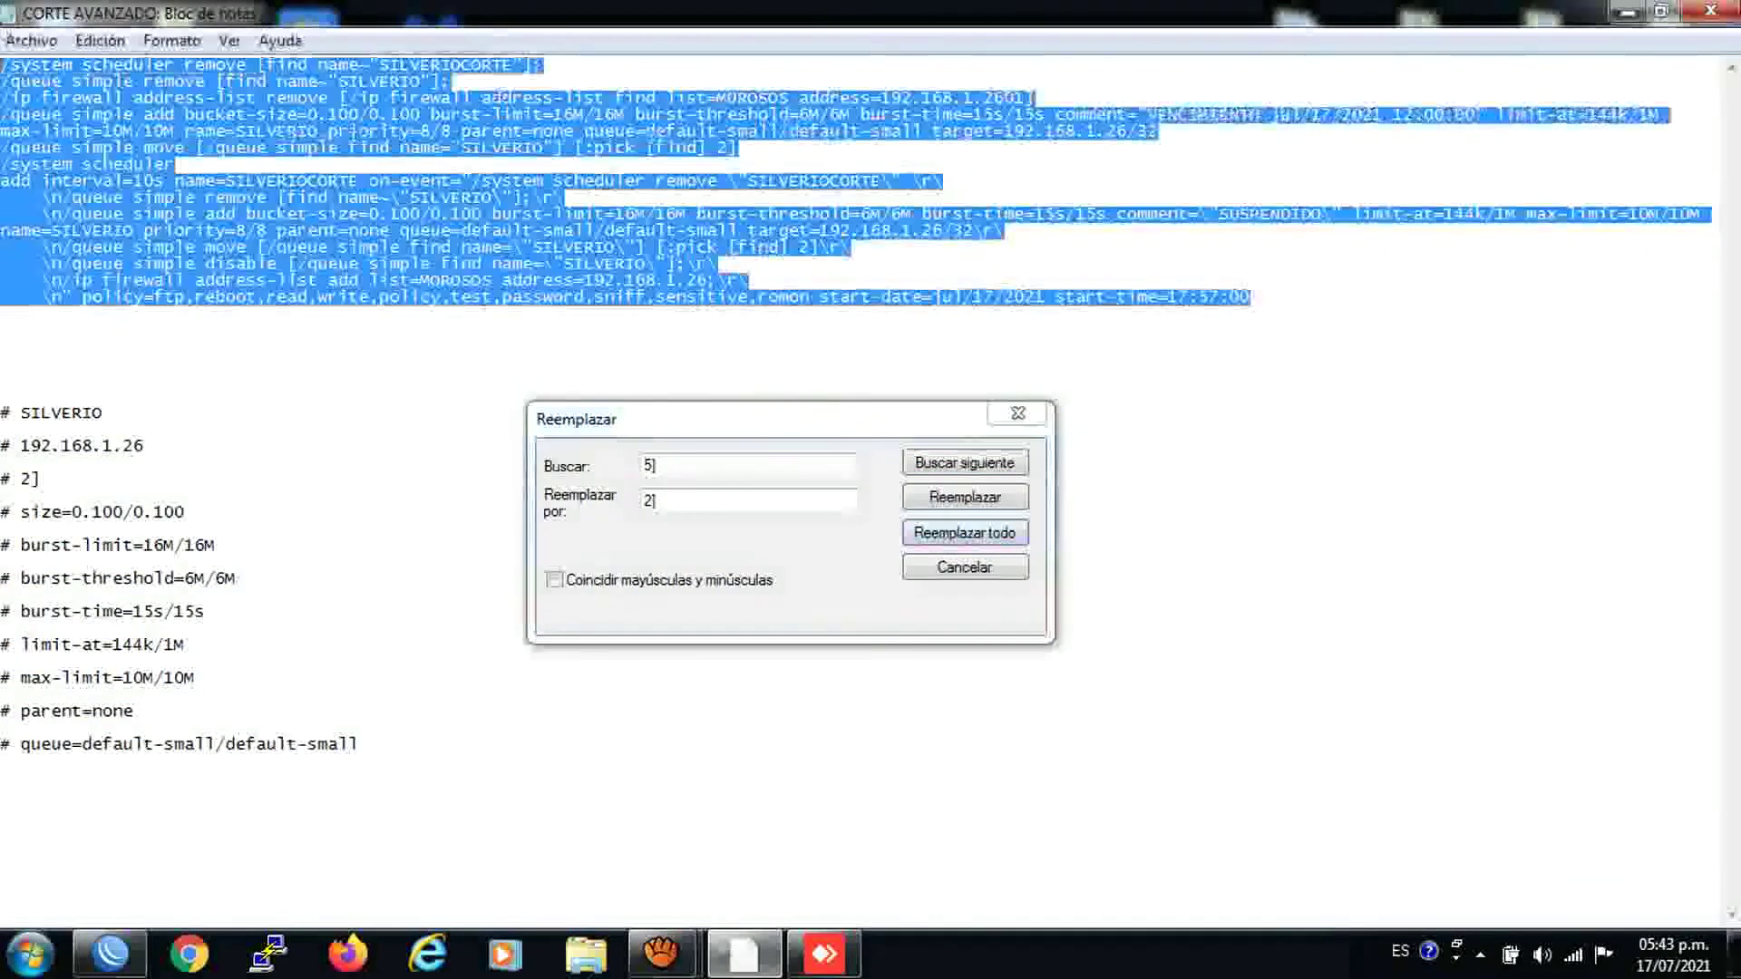
right_click(358, 71)
click(408, 161)
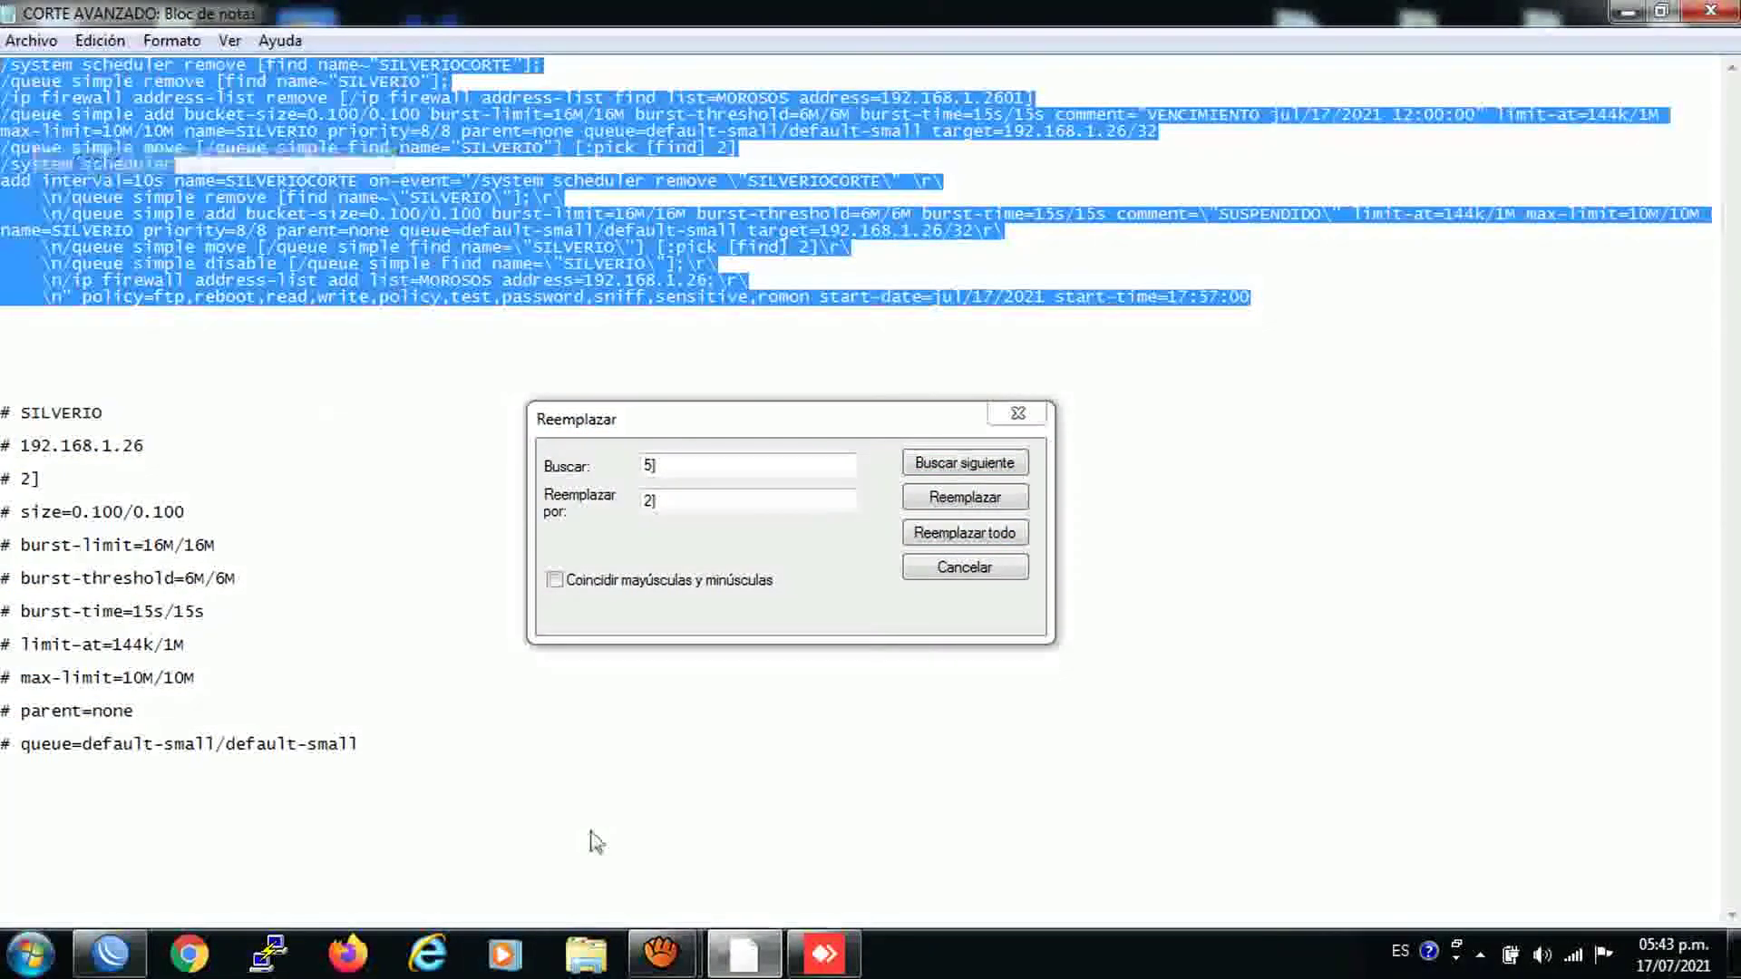
Step: Switch to the remote WinBox session and replace the whole source of the 192.168.1.26 client's script with the copied block
key(alt+Tab)
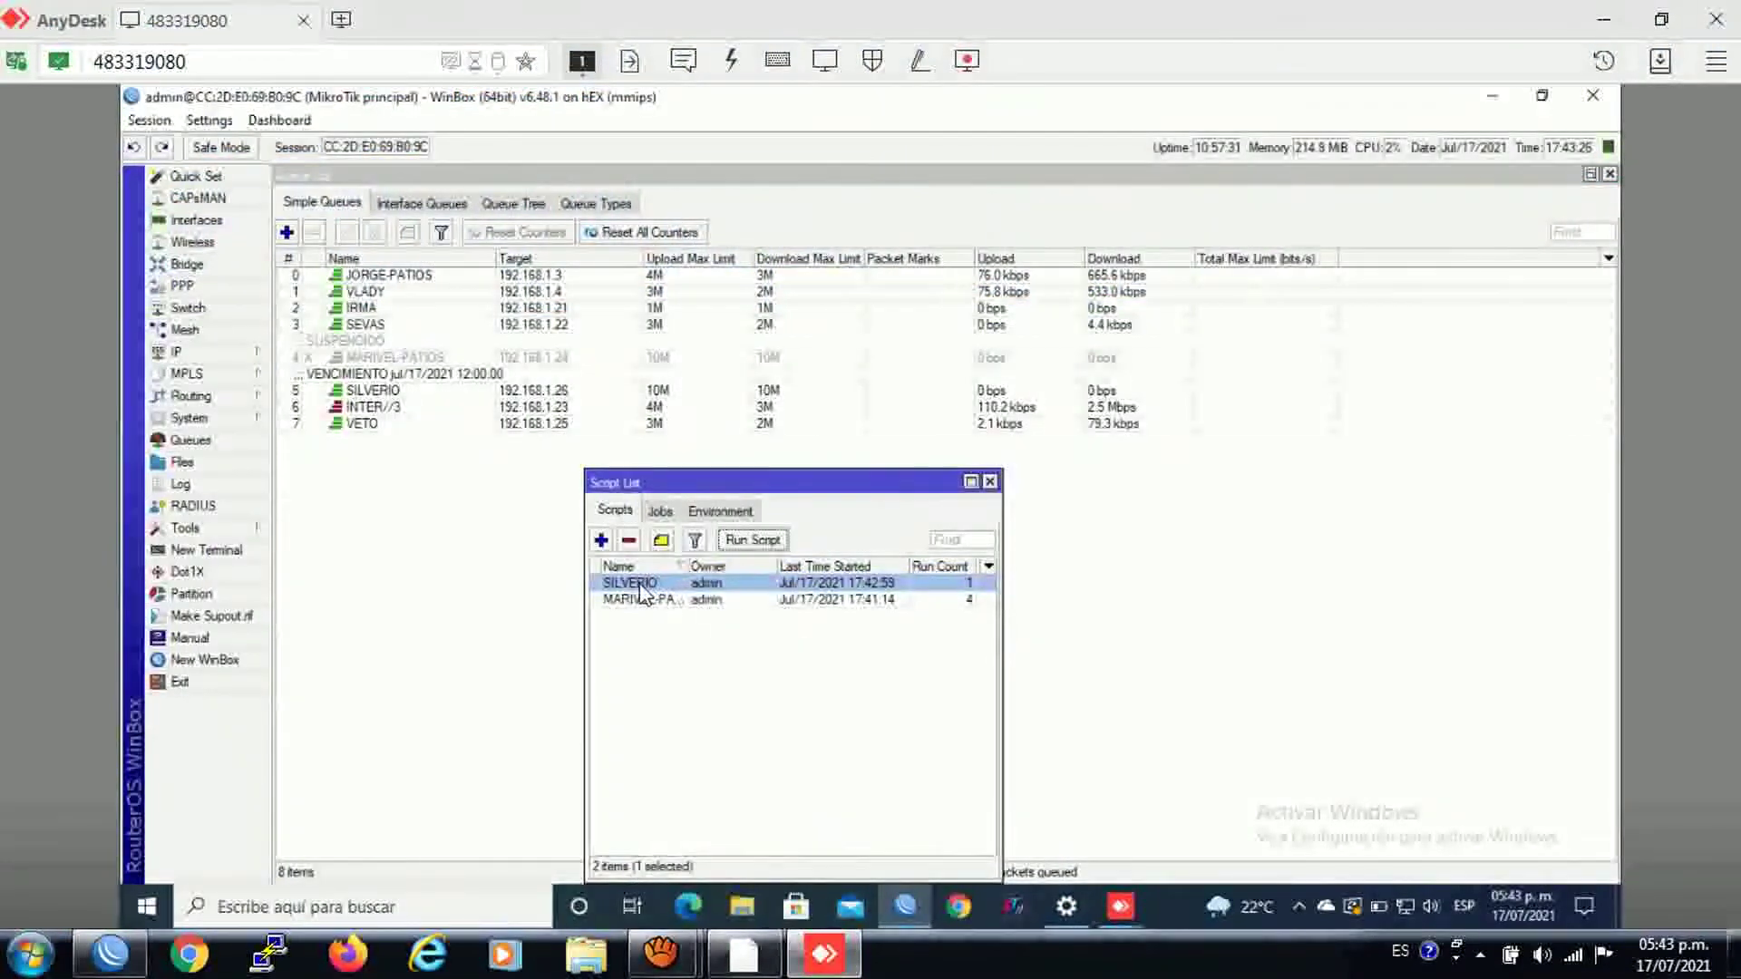
double_click(639, 585)
key(ctrl+a)
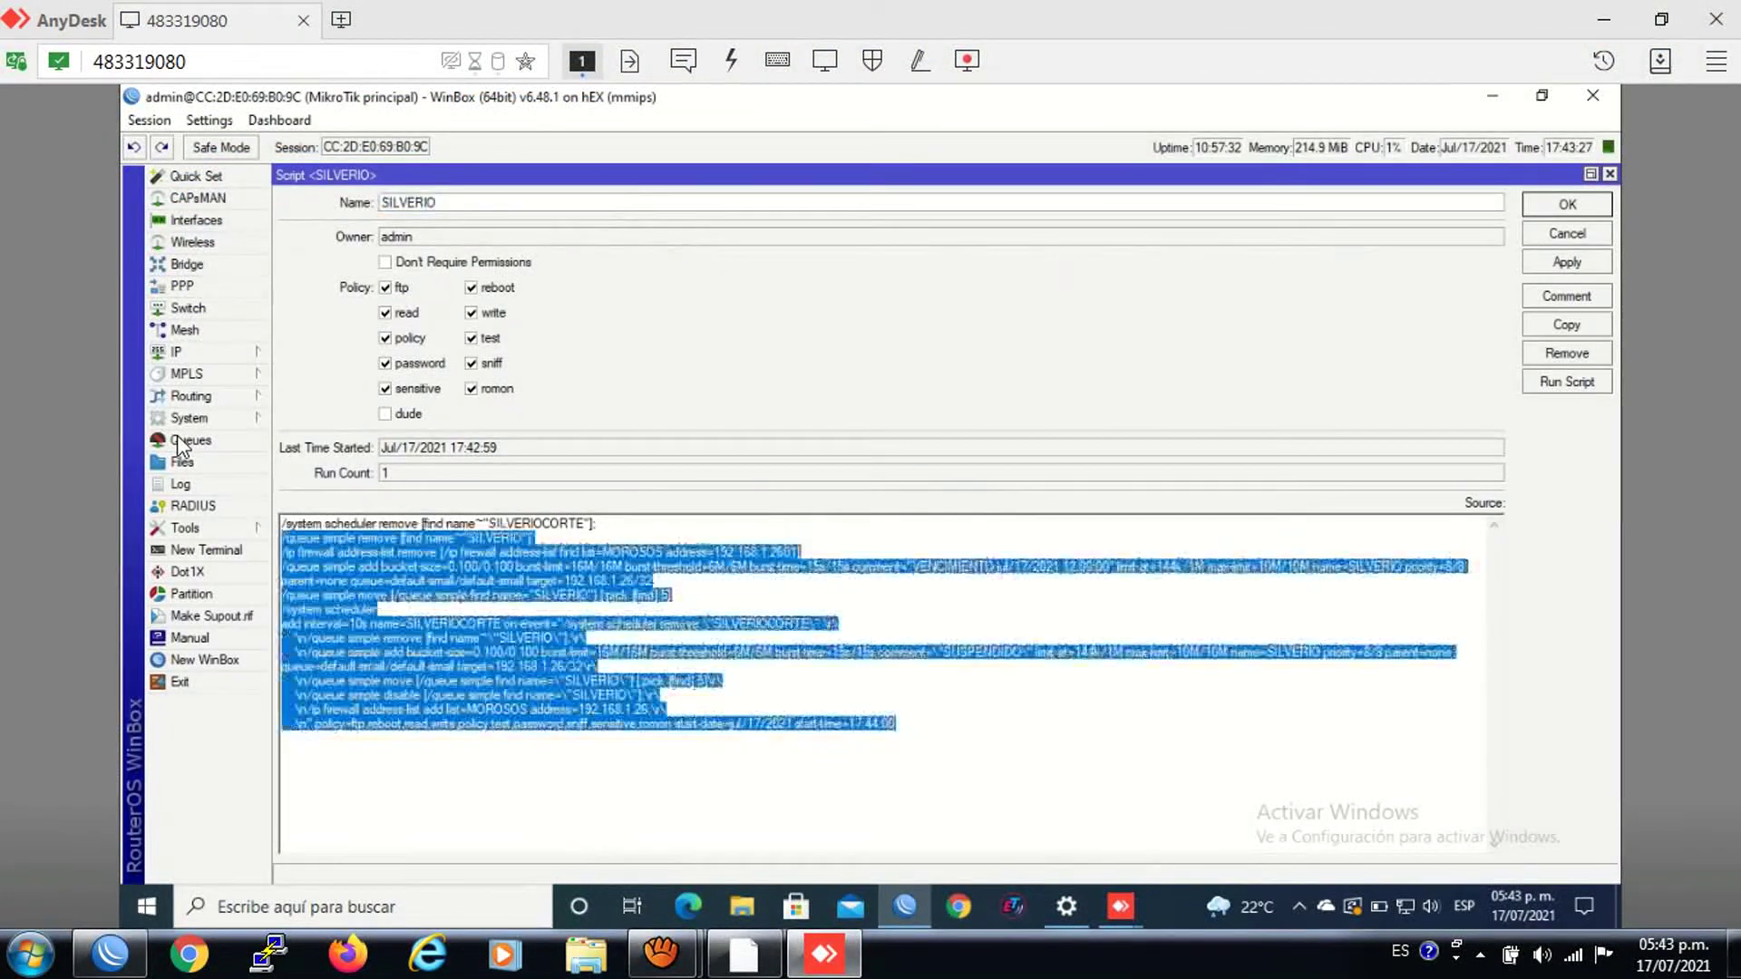
right_click(351, 553)
click(406, 646)
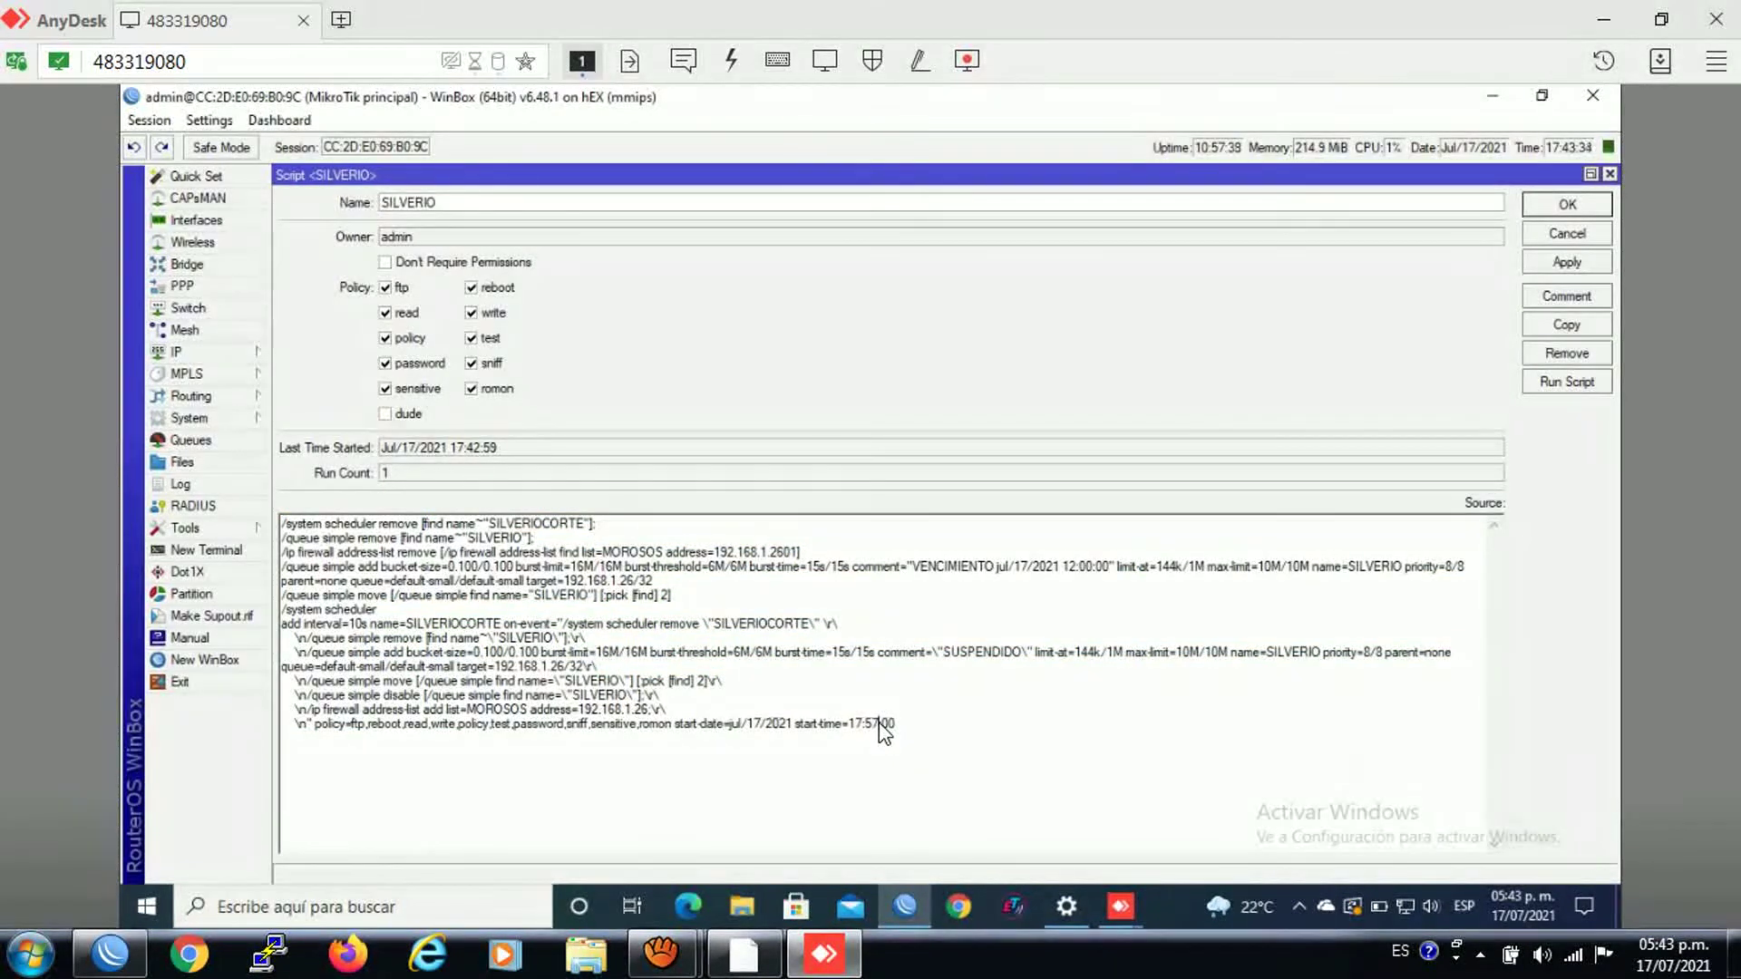
Step: Change the script's start-time to 17:44:00, save the script, and run it from the script list
key(BackSpace)
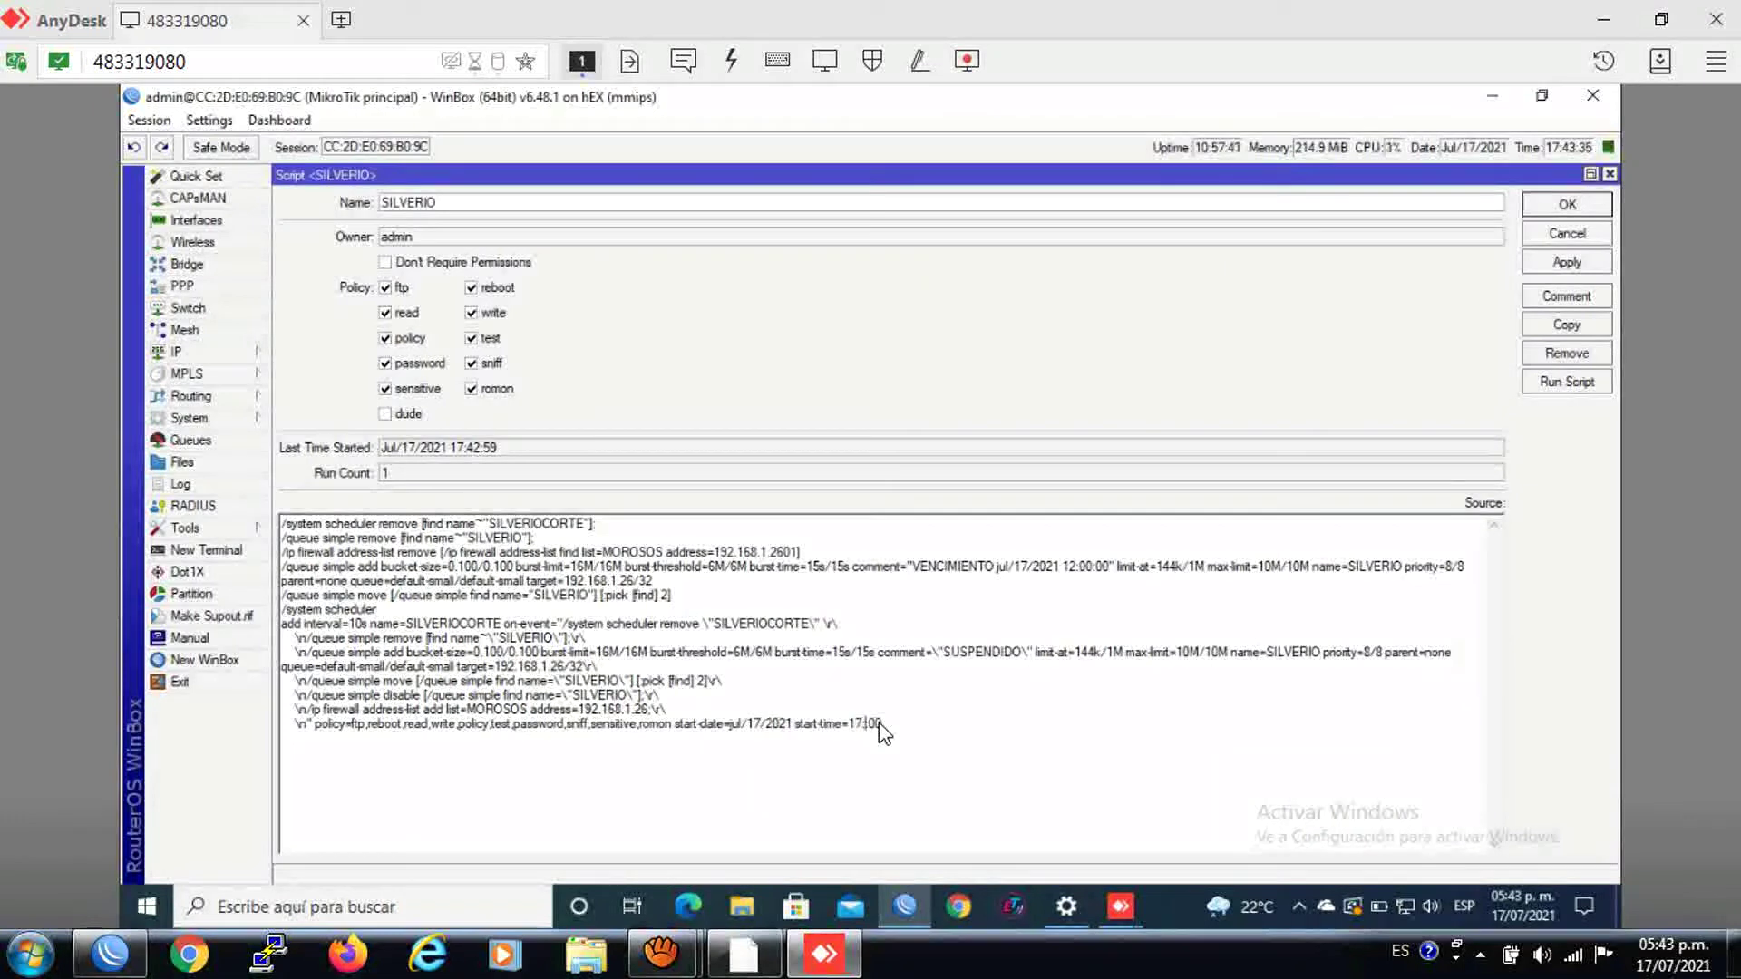
text(44:)
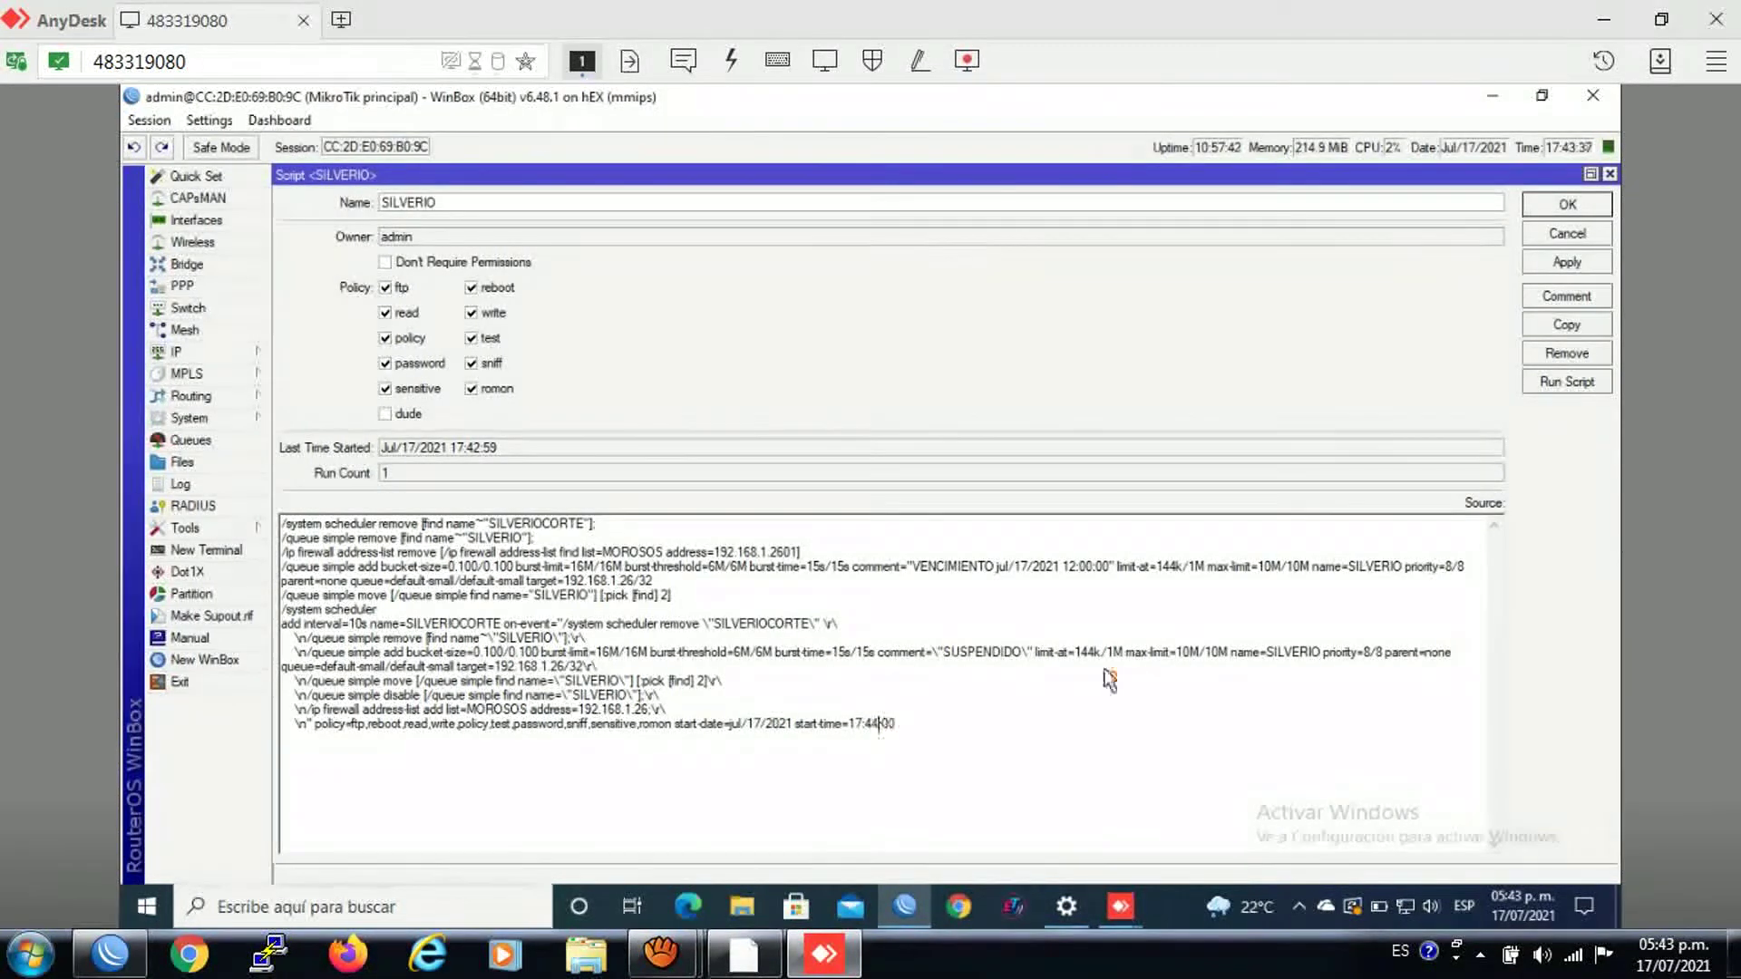
click(1554, 263)
click(1566, 207)
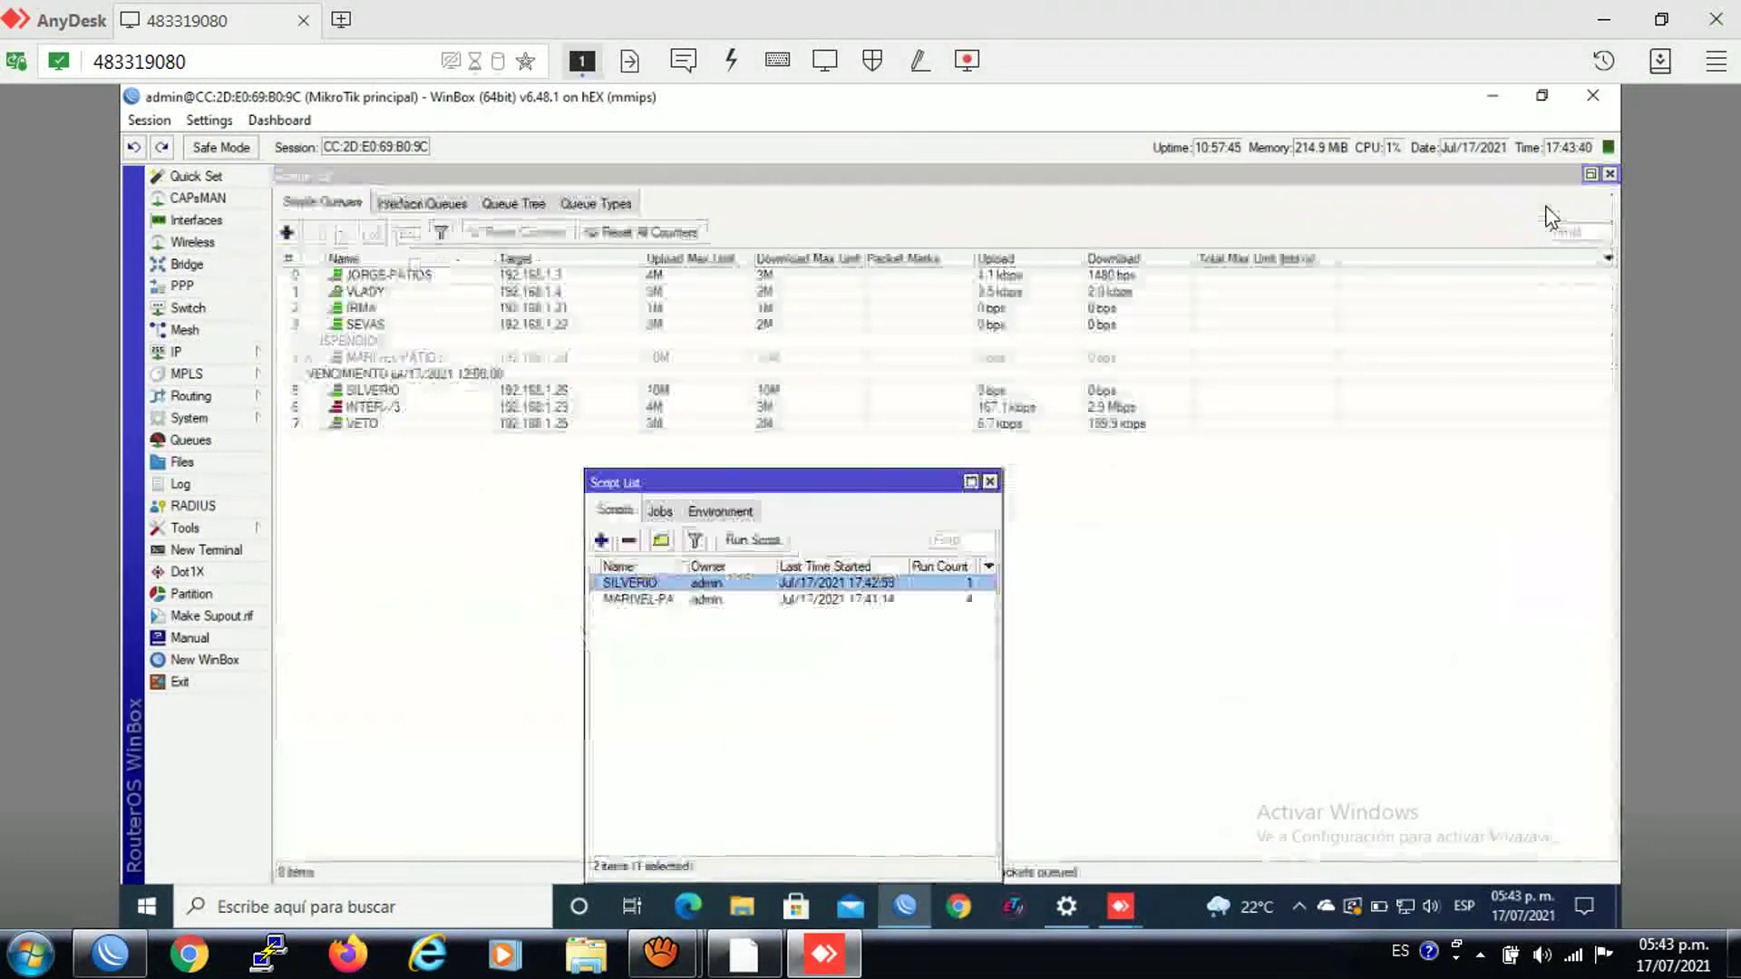
click(745, 542)
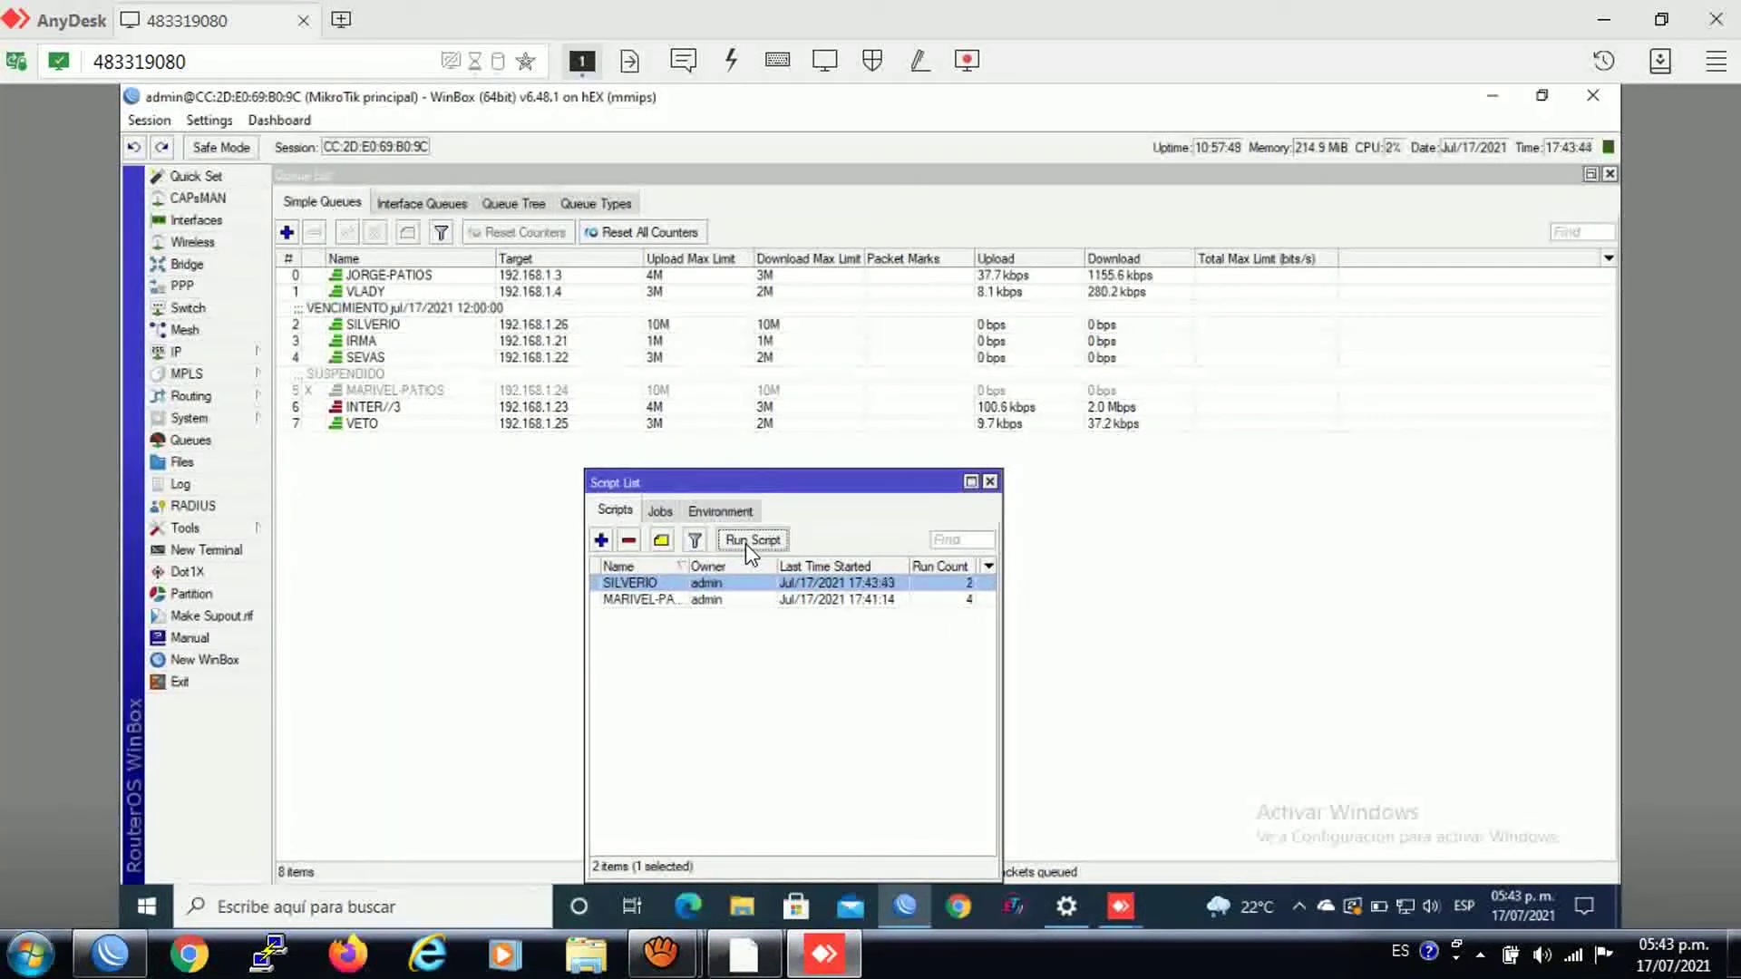
Step: Bring the simple queue list forward and check the 192.168.1.26 queue's comment and status before and after the scheduled cutoff
click(376, 324)
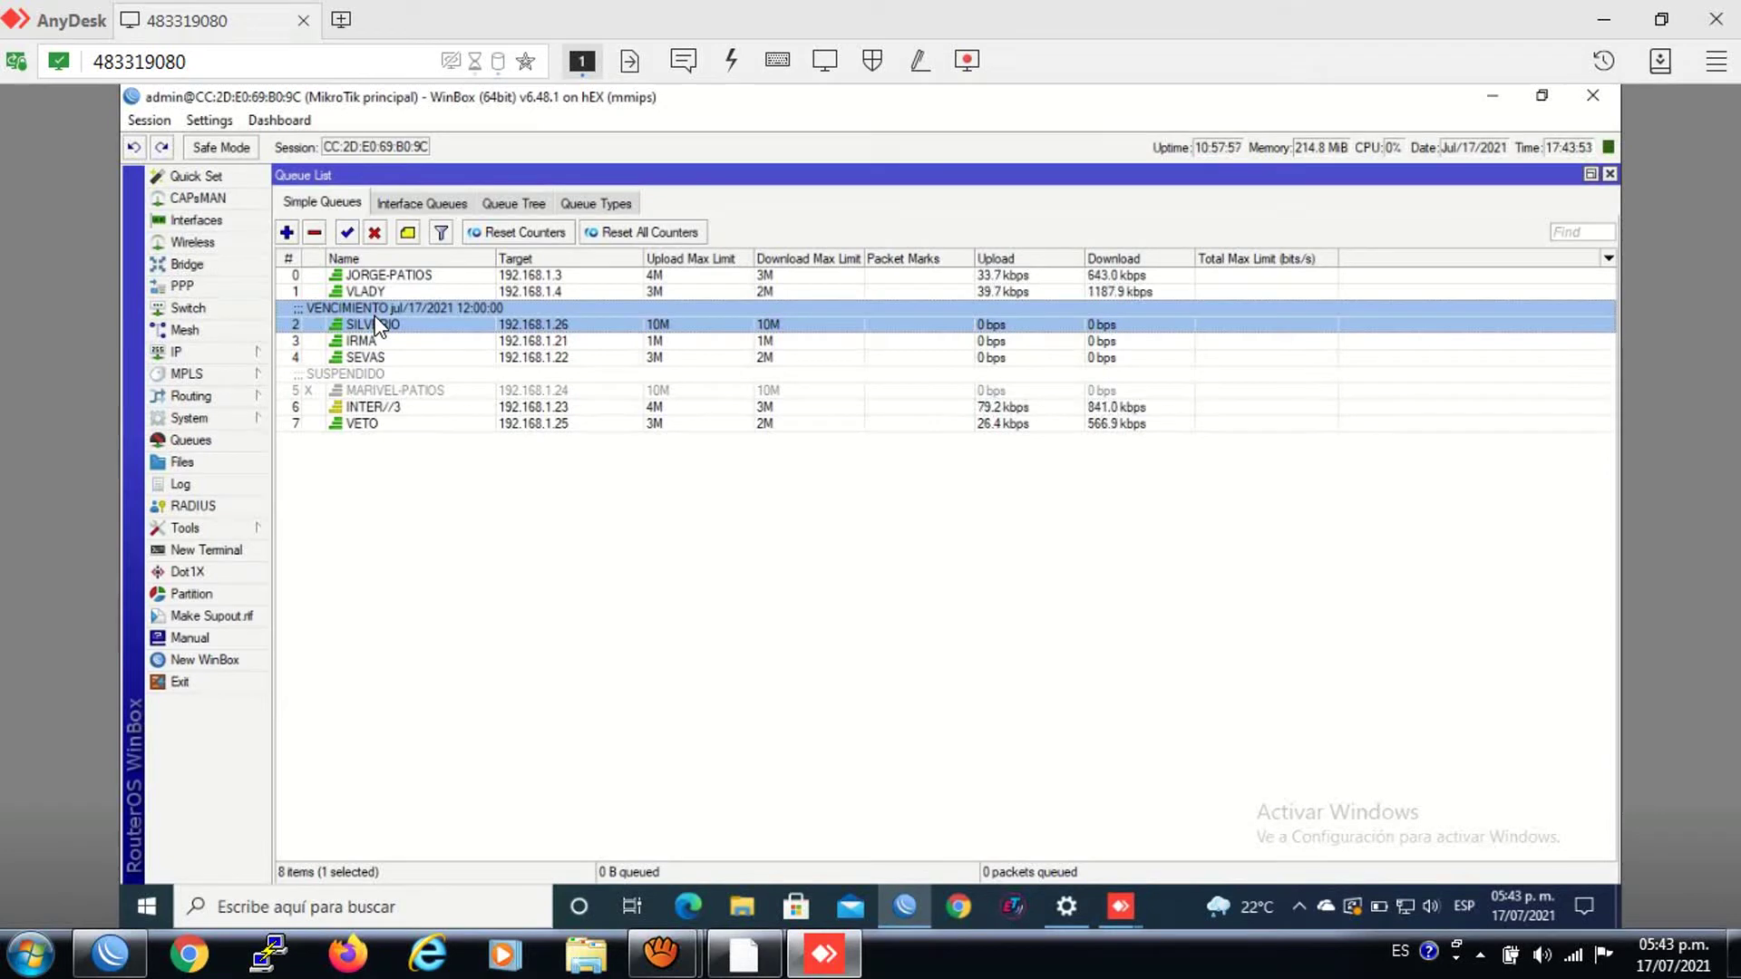
drag(376, 326, 394, 497)
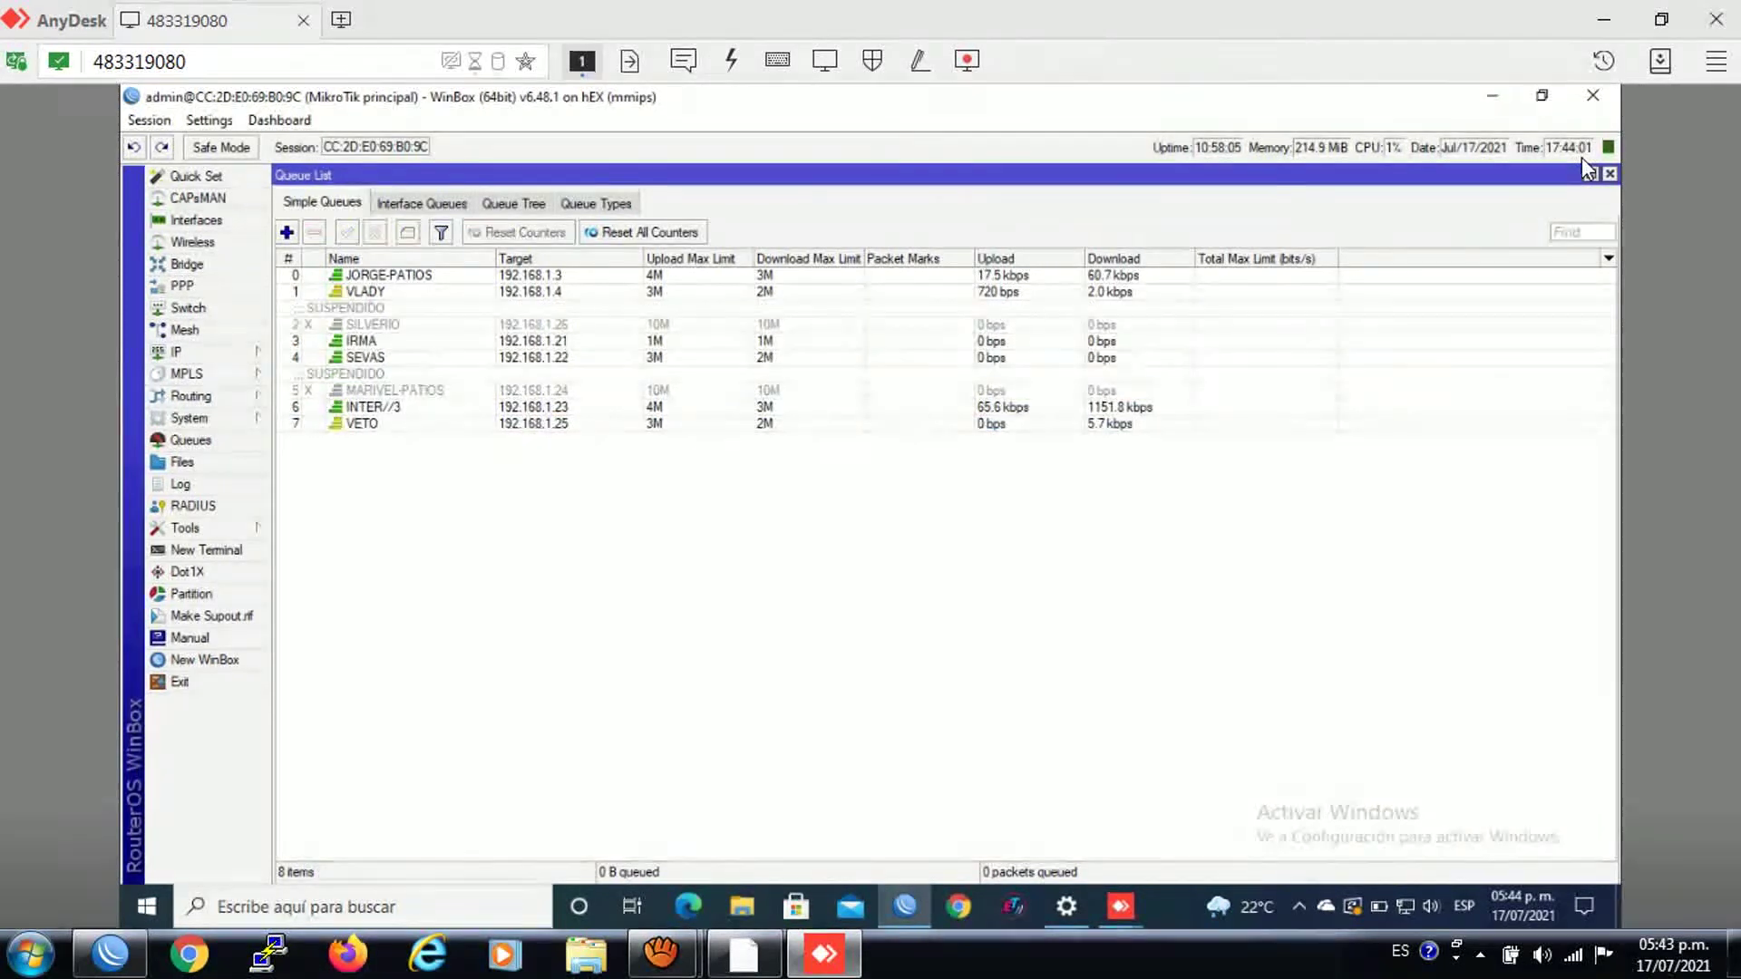
click(351, 312)
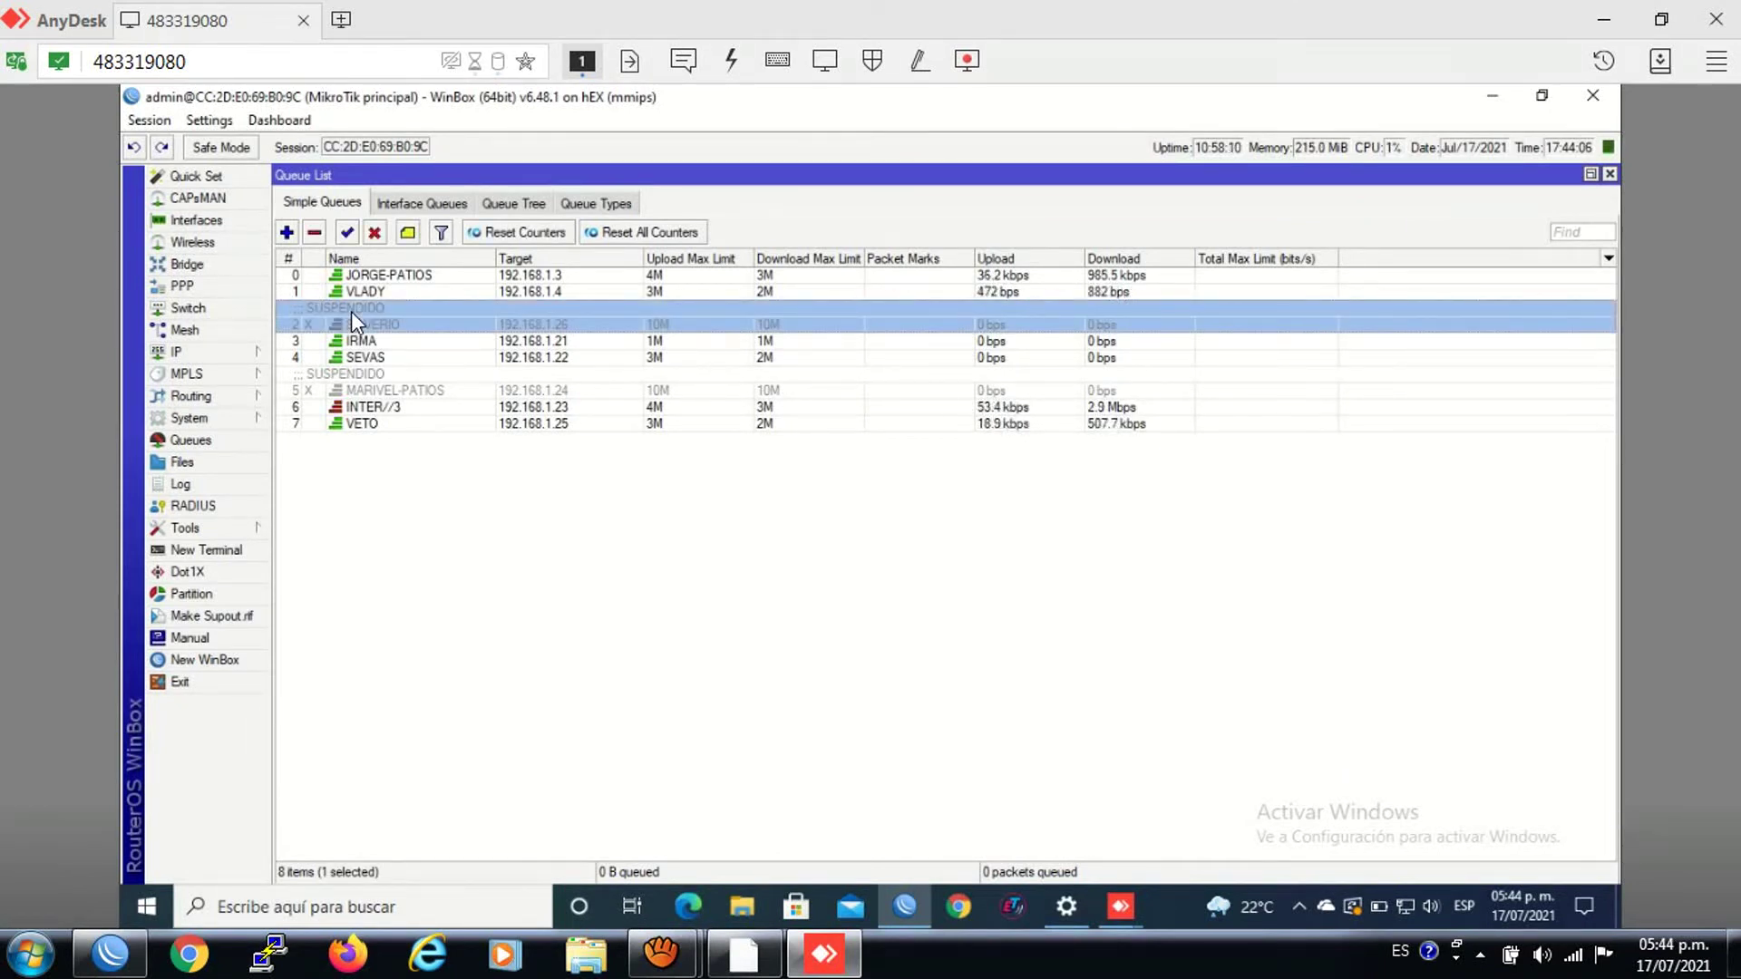
Step: Review the 192.168.1.26 queue's general and advanced settings against the parameter list in the text file, and close the queue
double_click(411, 319)
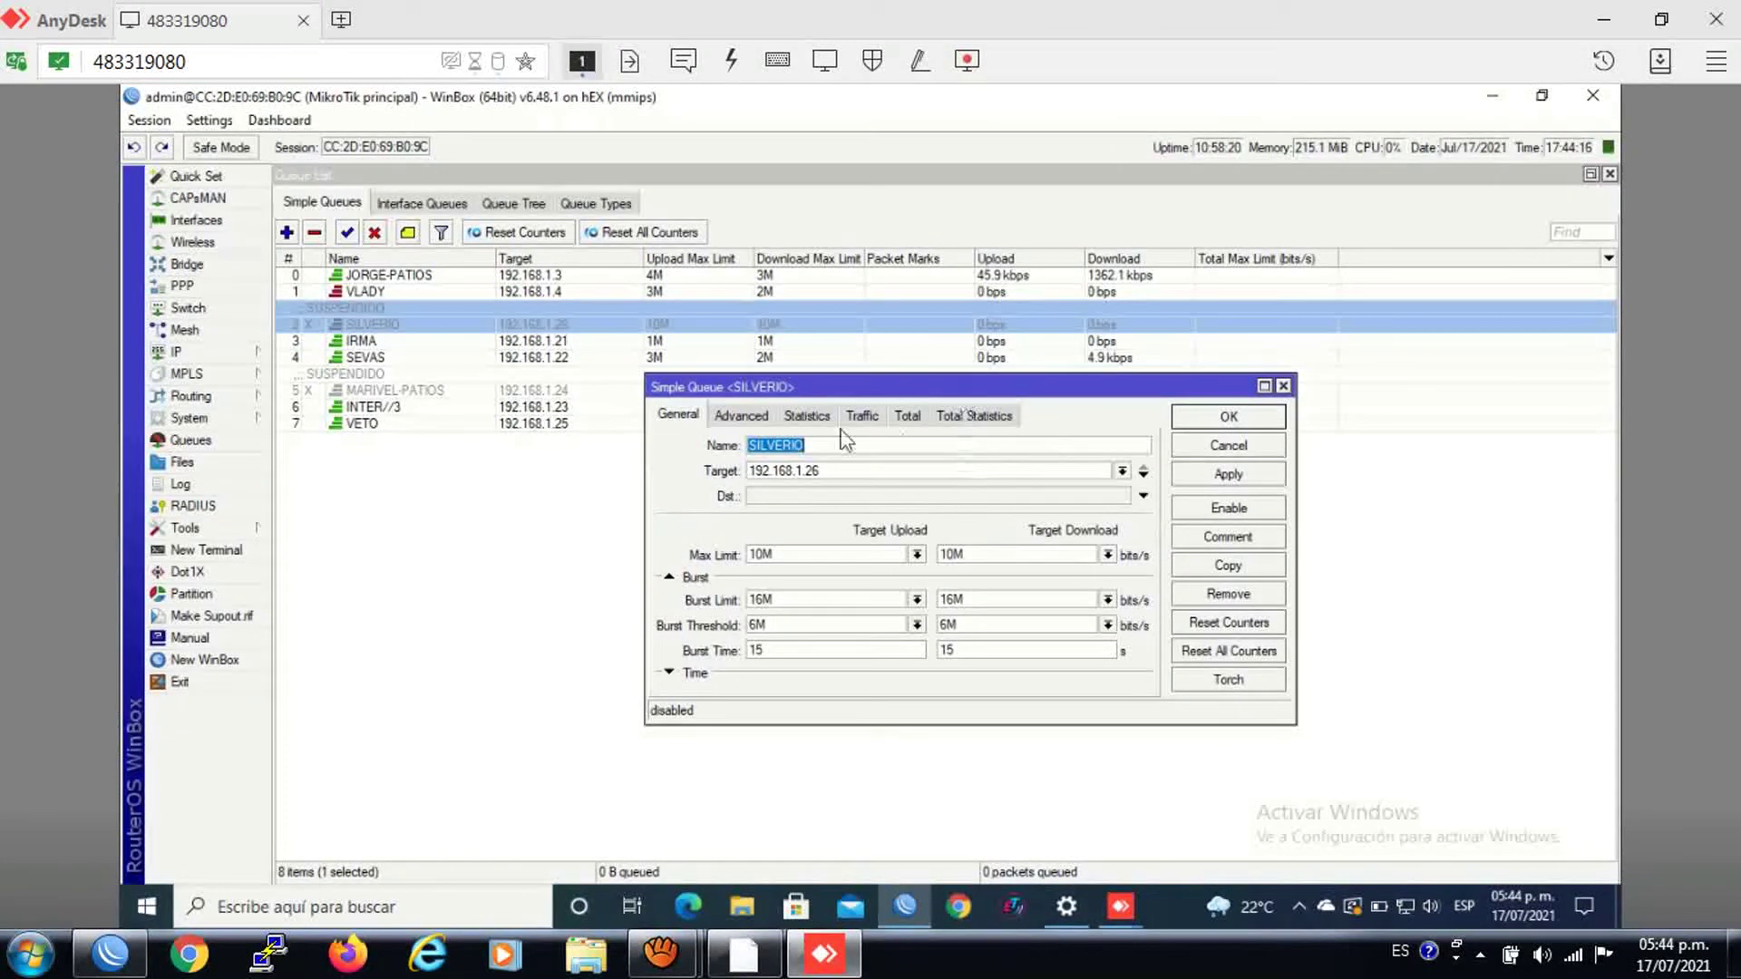
click(755, 419)
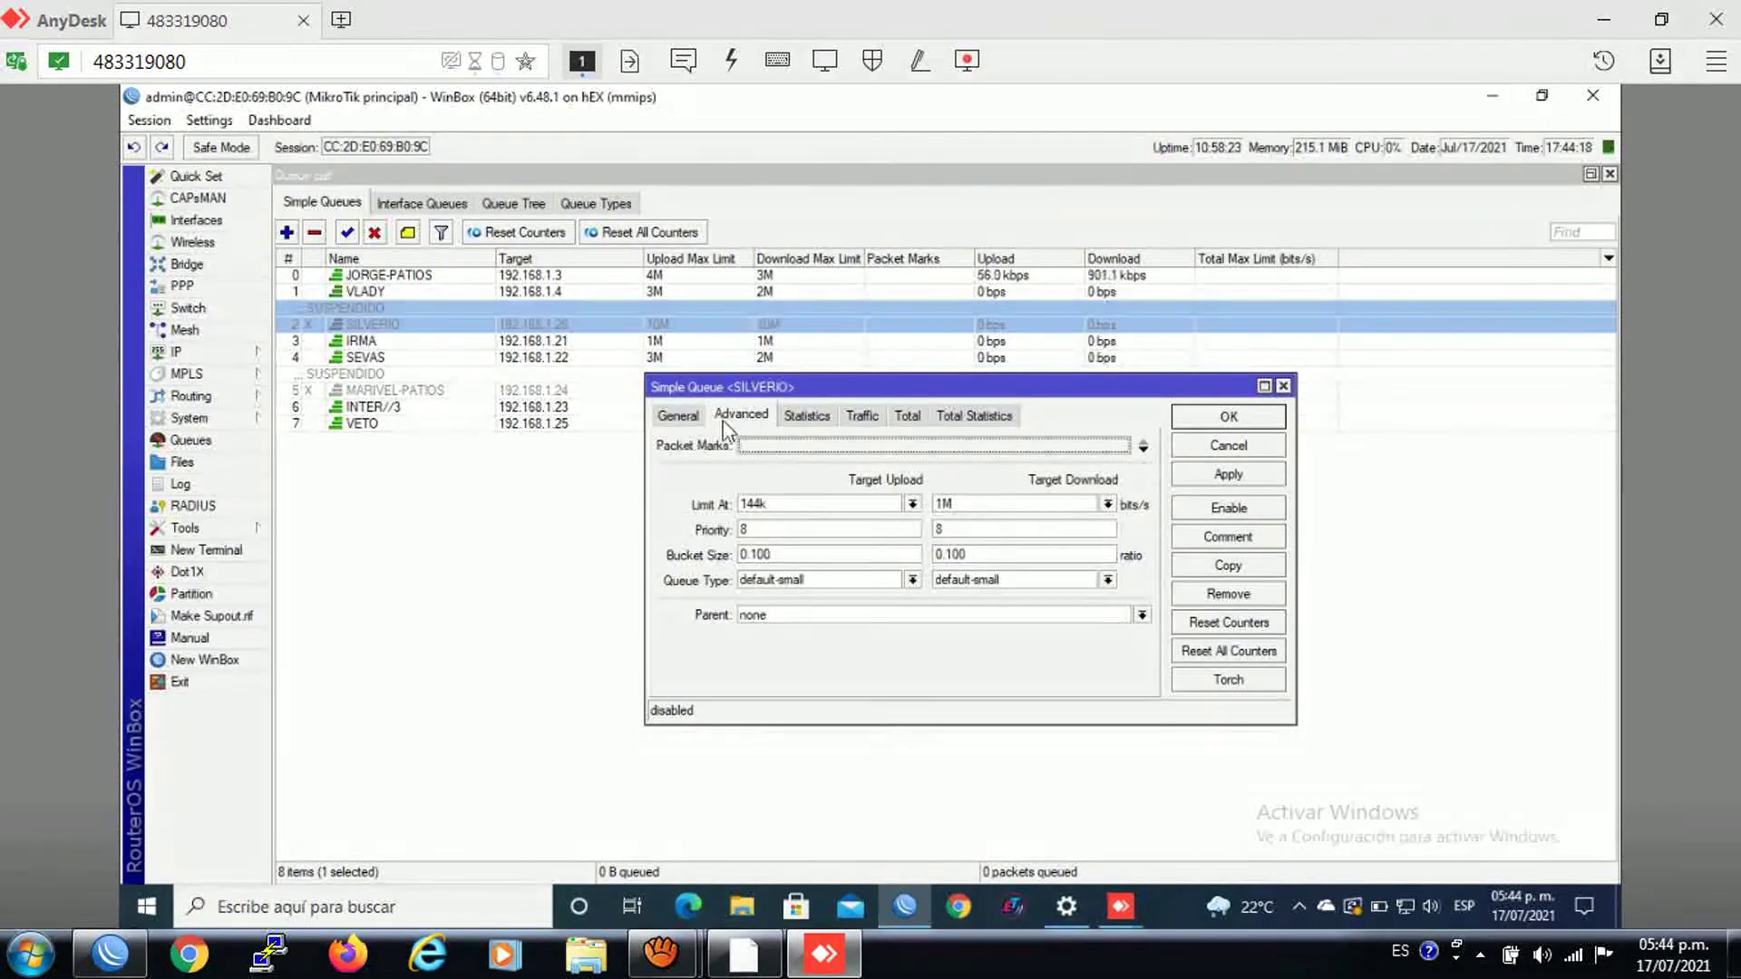
click(695, 419)
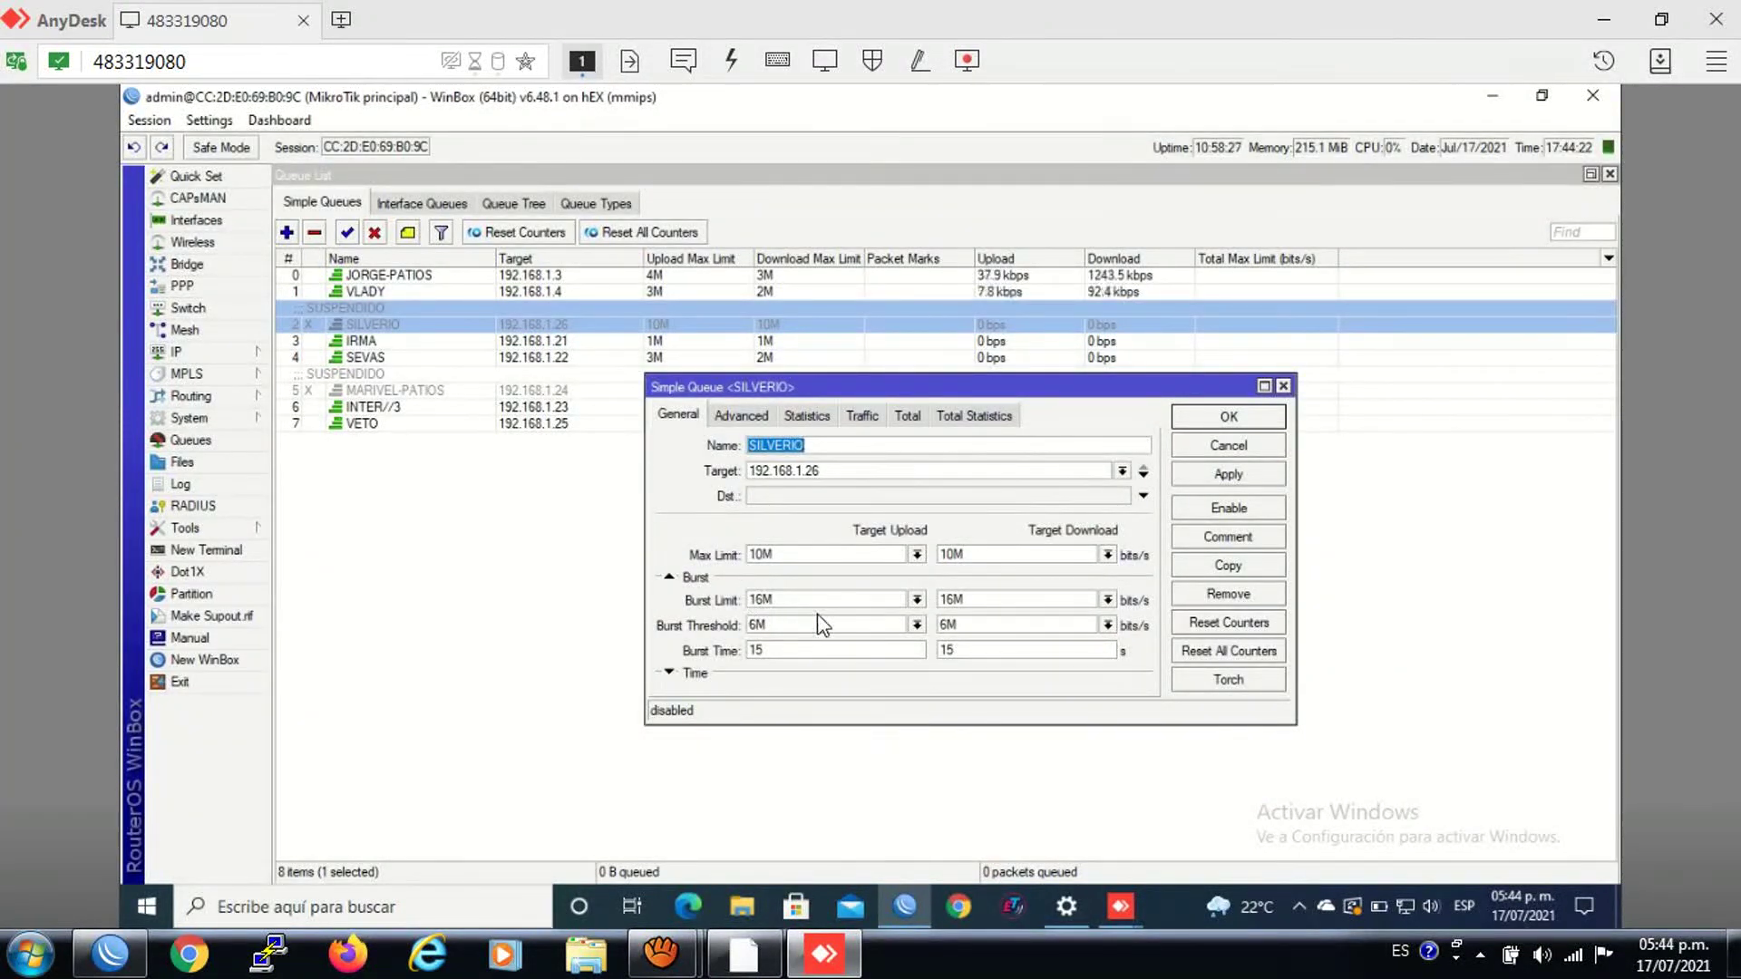
click(744, 952)
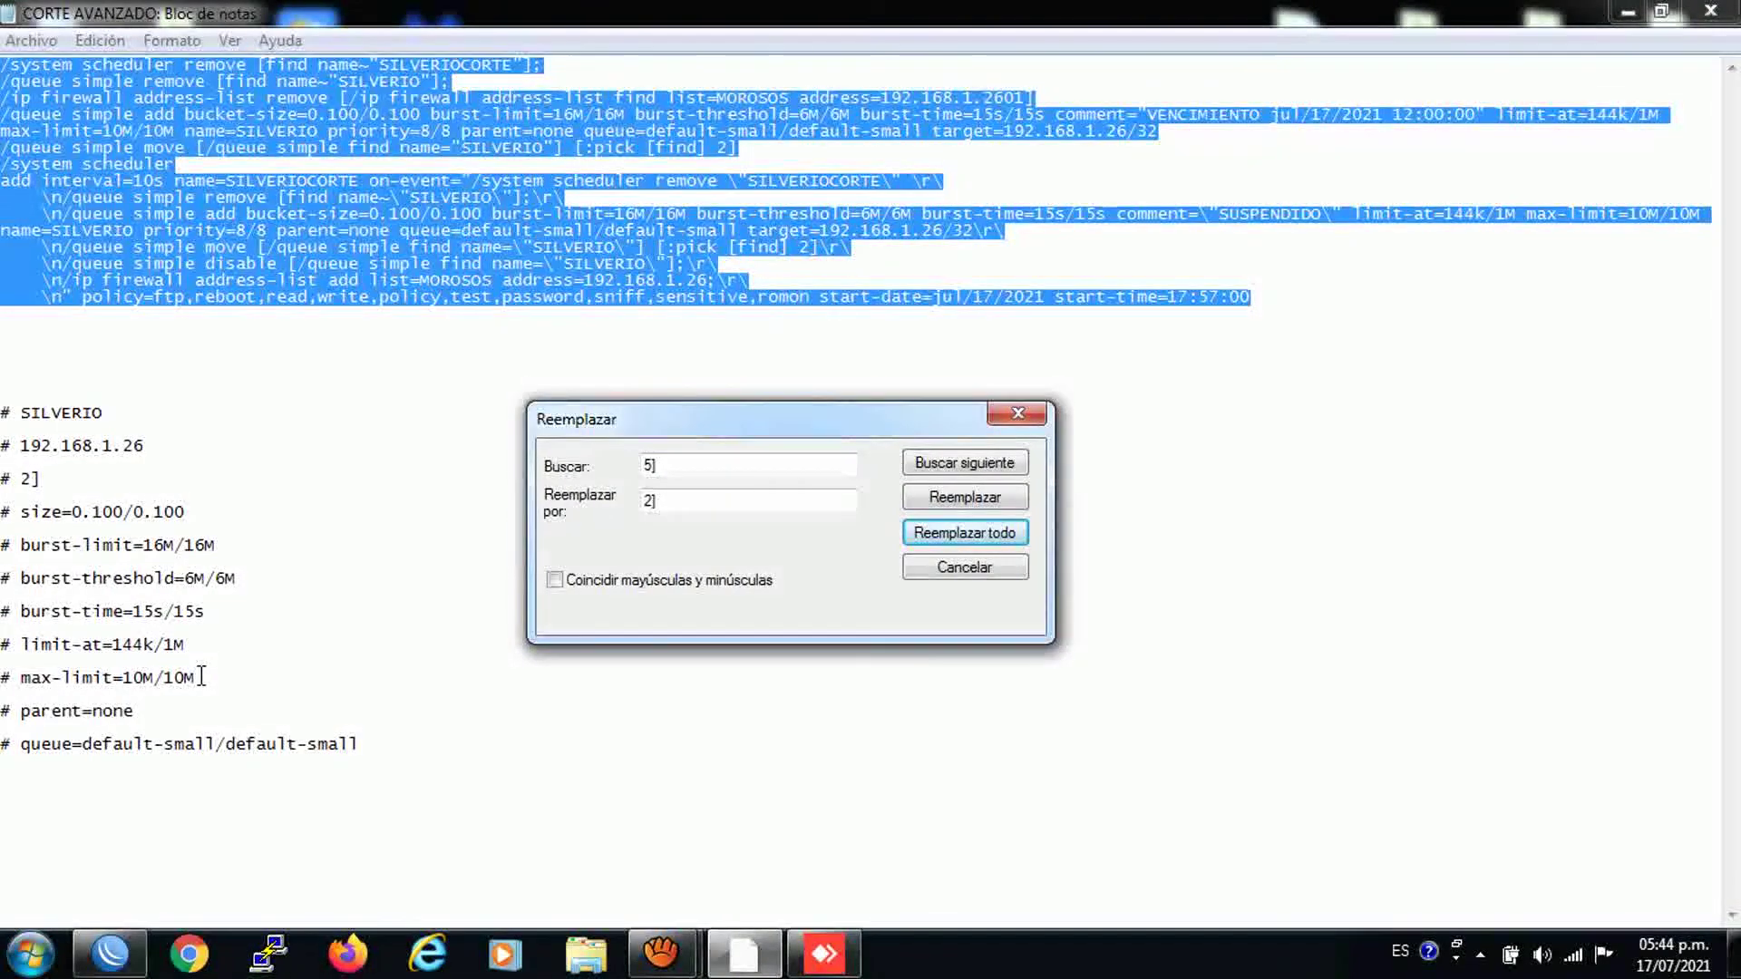
click(836, 955)
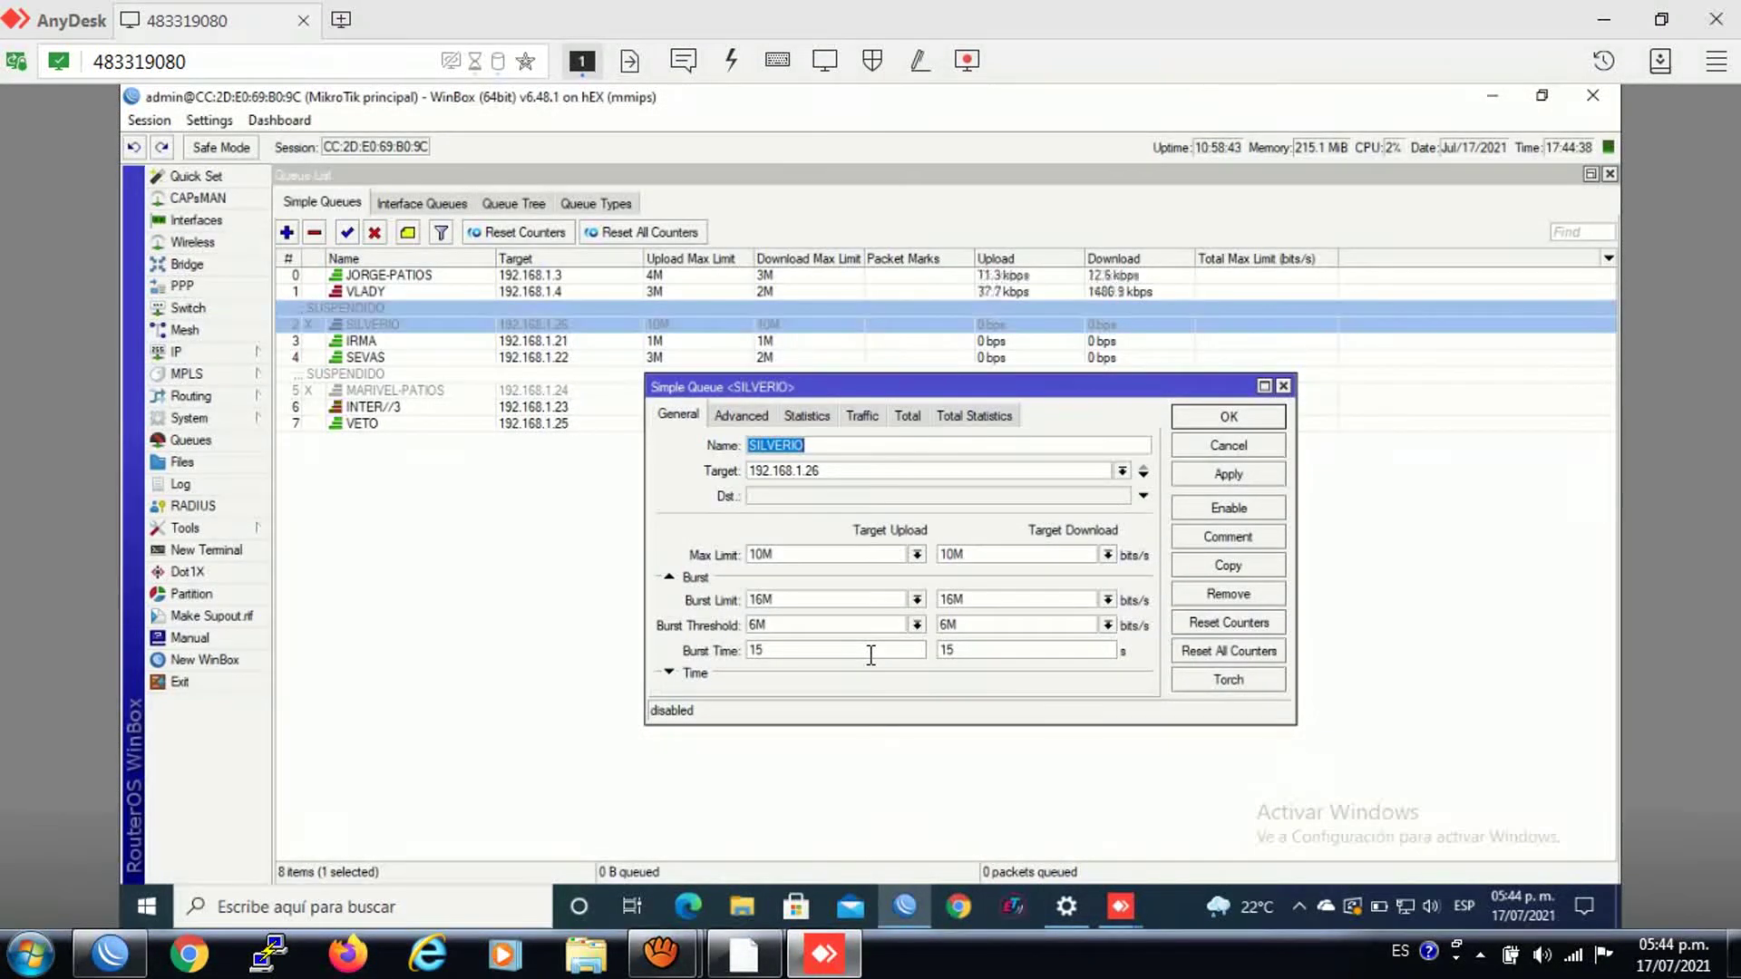
key(Return)
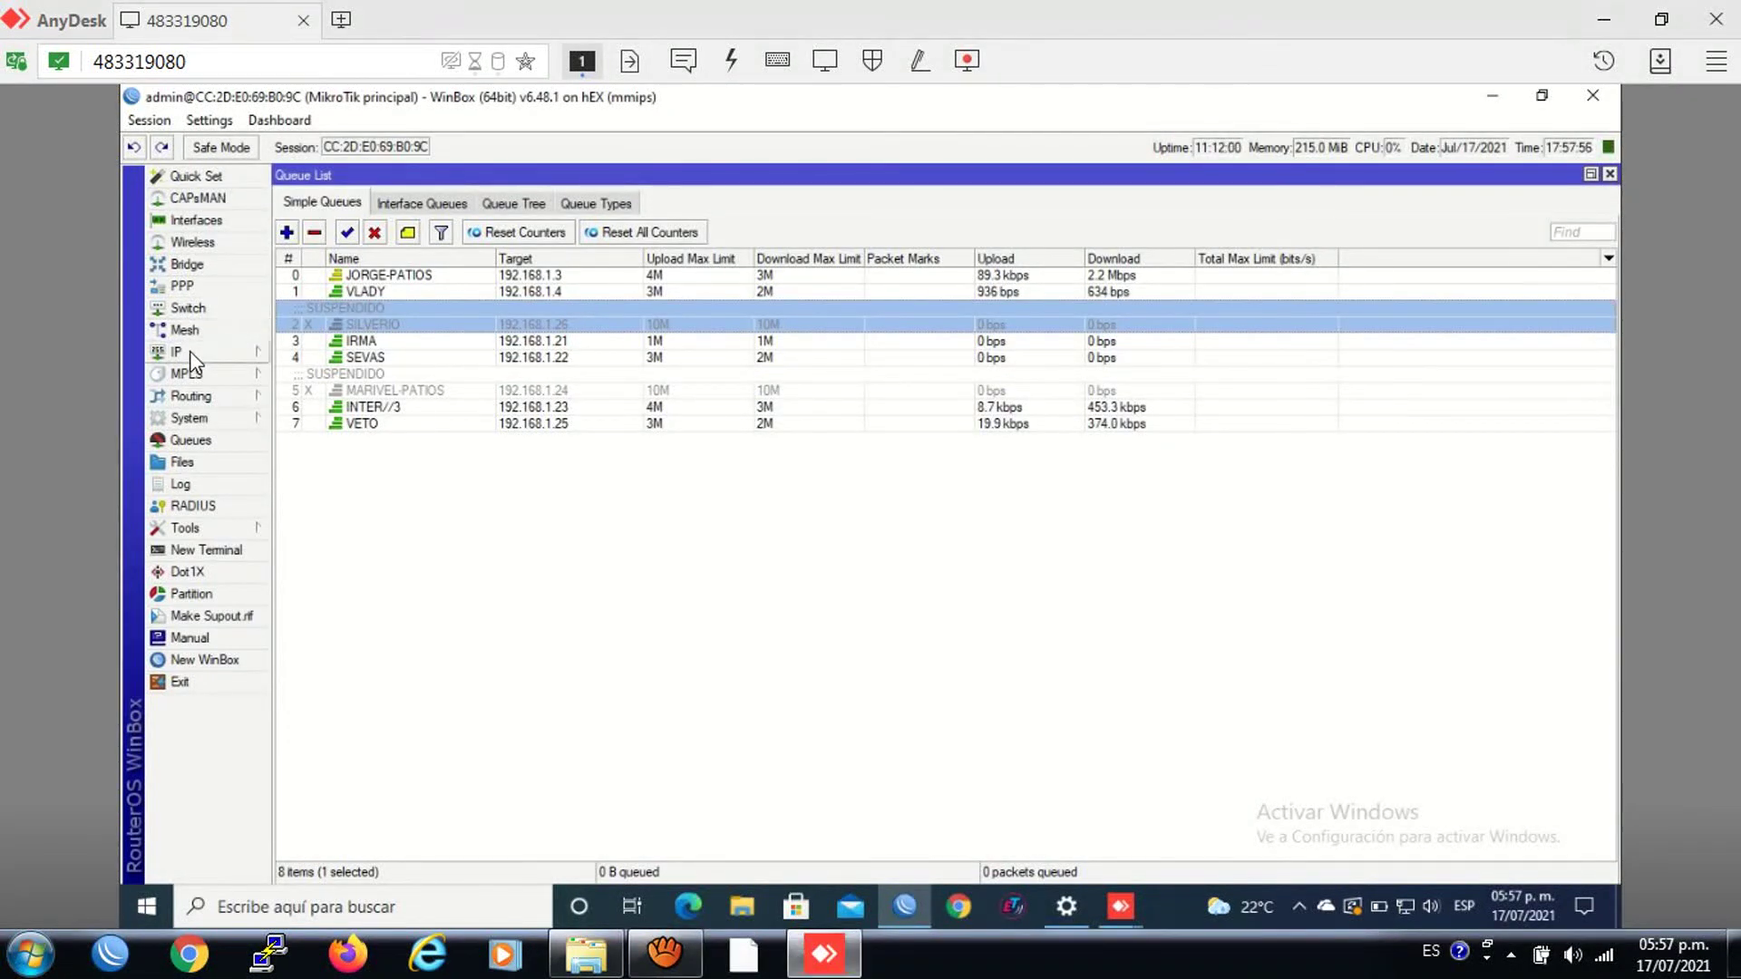
Step: Open the IP firewall settings, maximize the window, and examine the CORTE MOROSOS filter rules
click(220, 352)
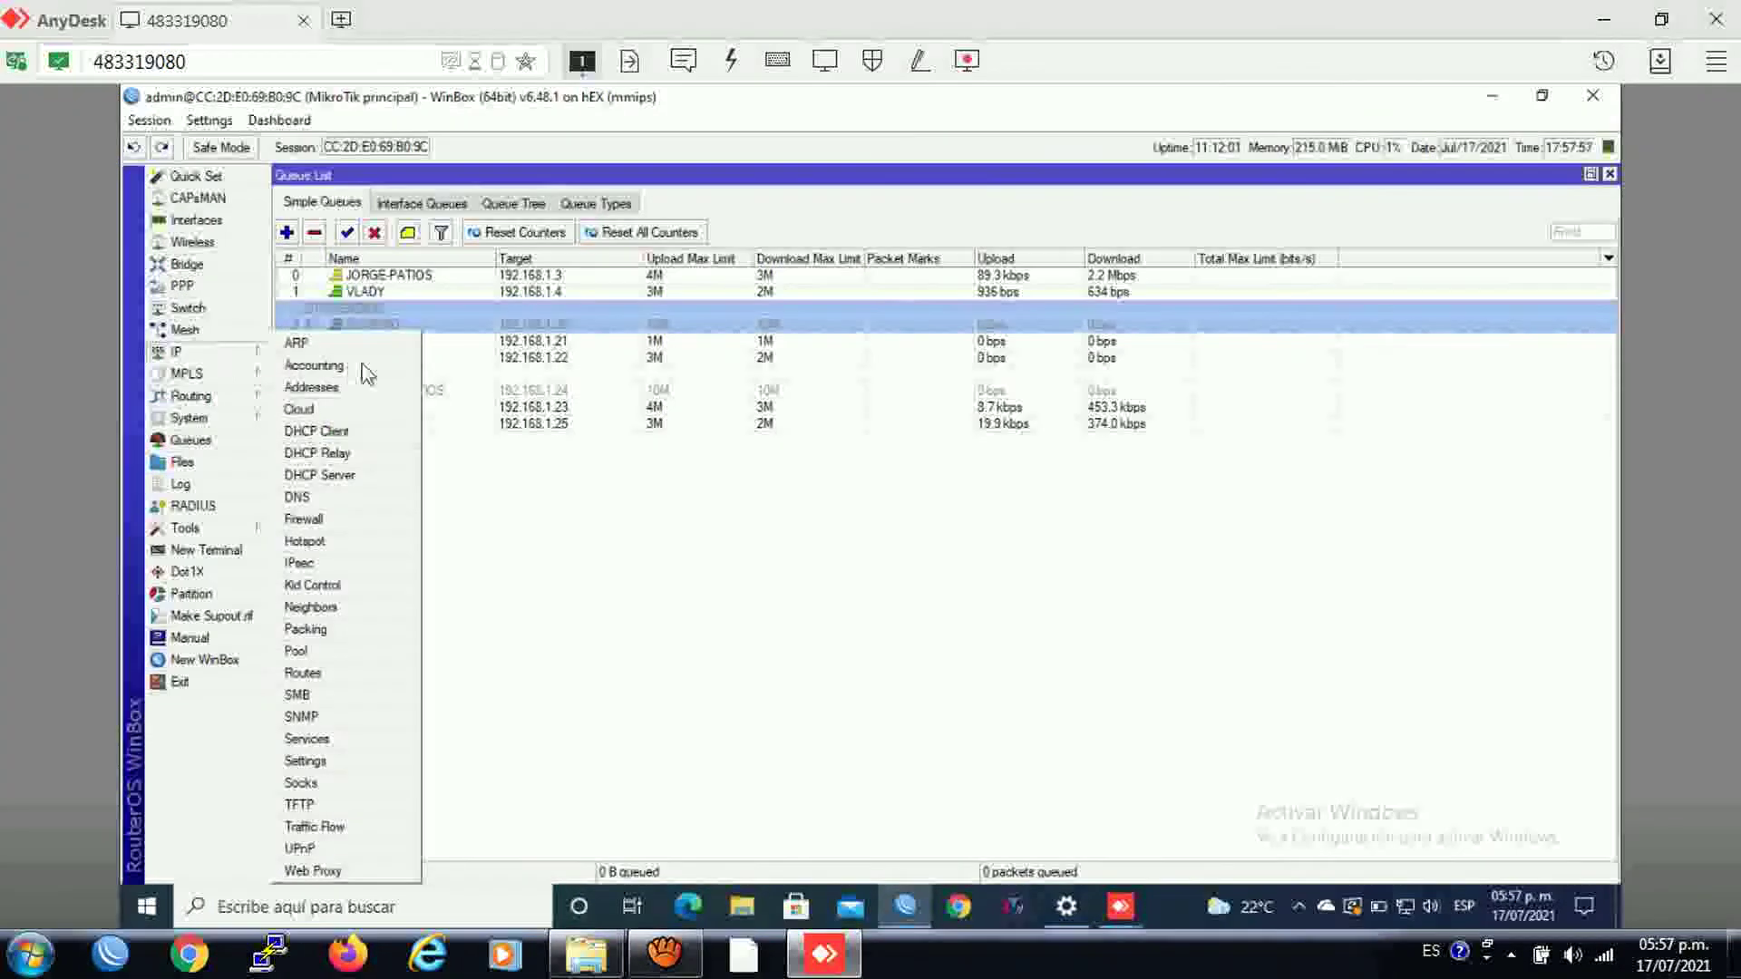
click(302, 520)
click(405, 514)
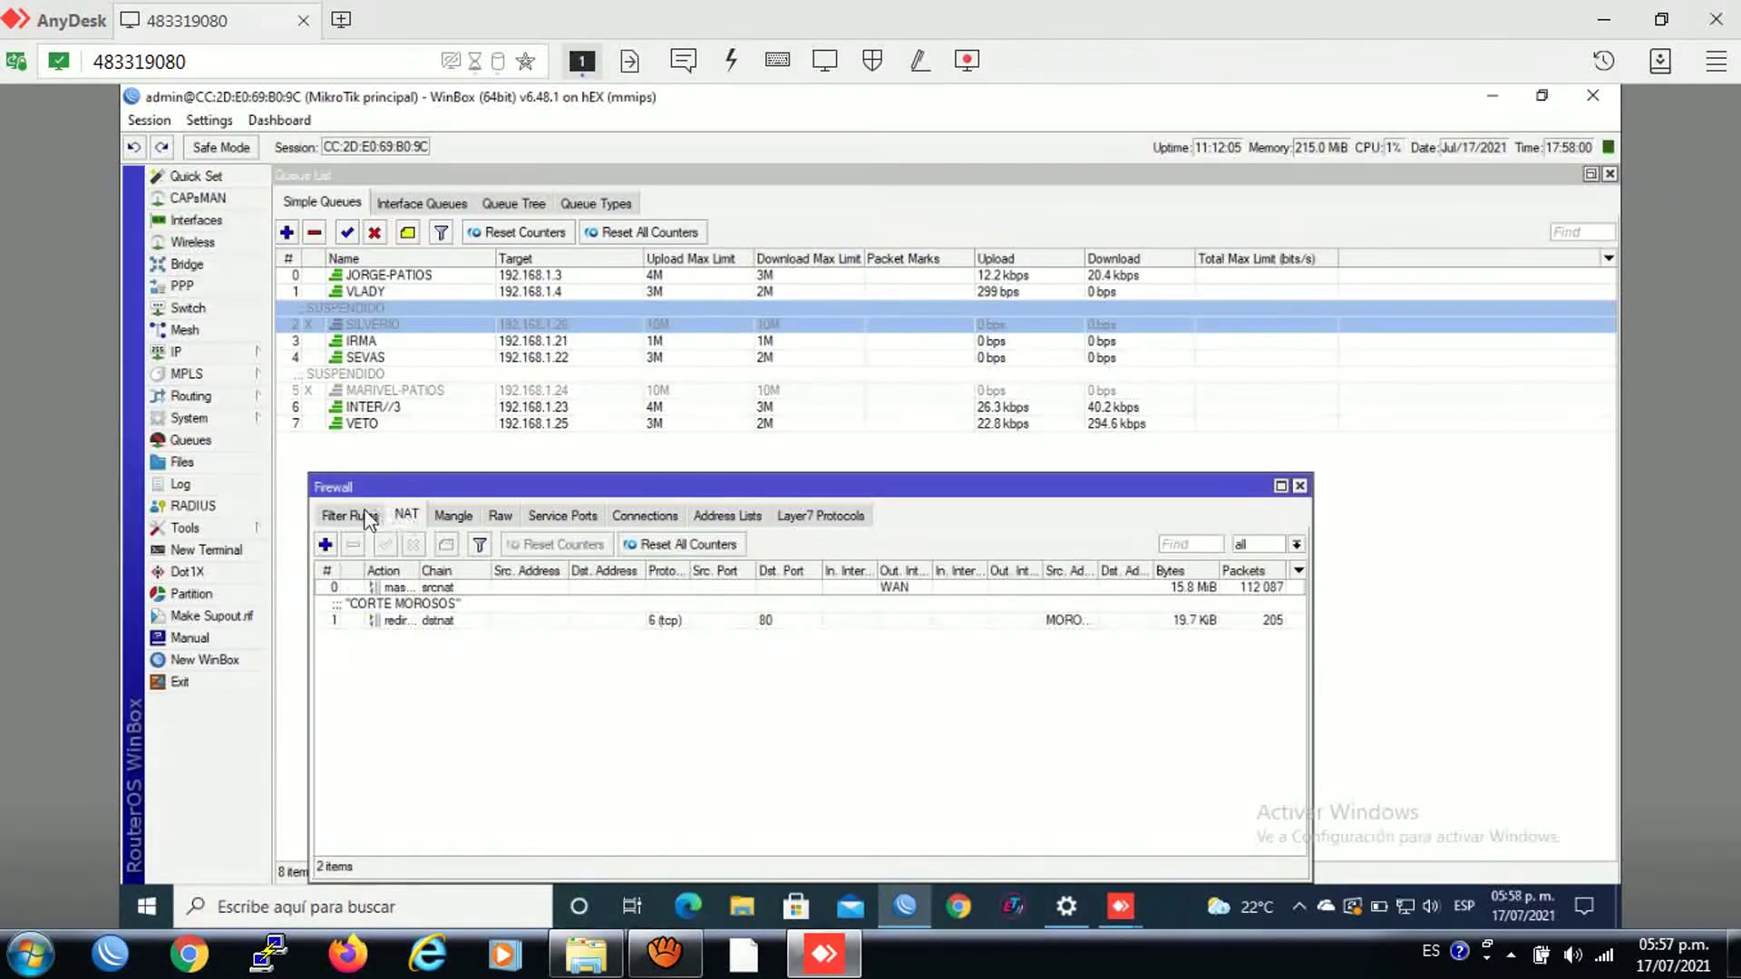
click(366, 517)
click(1281, 487)
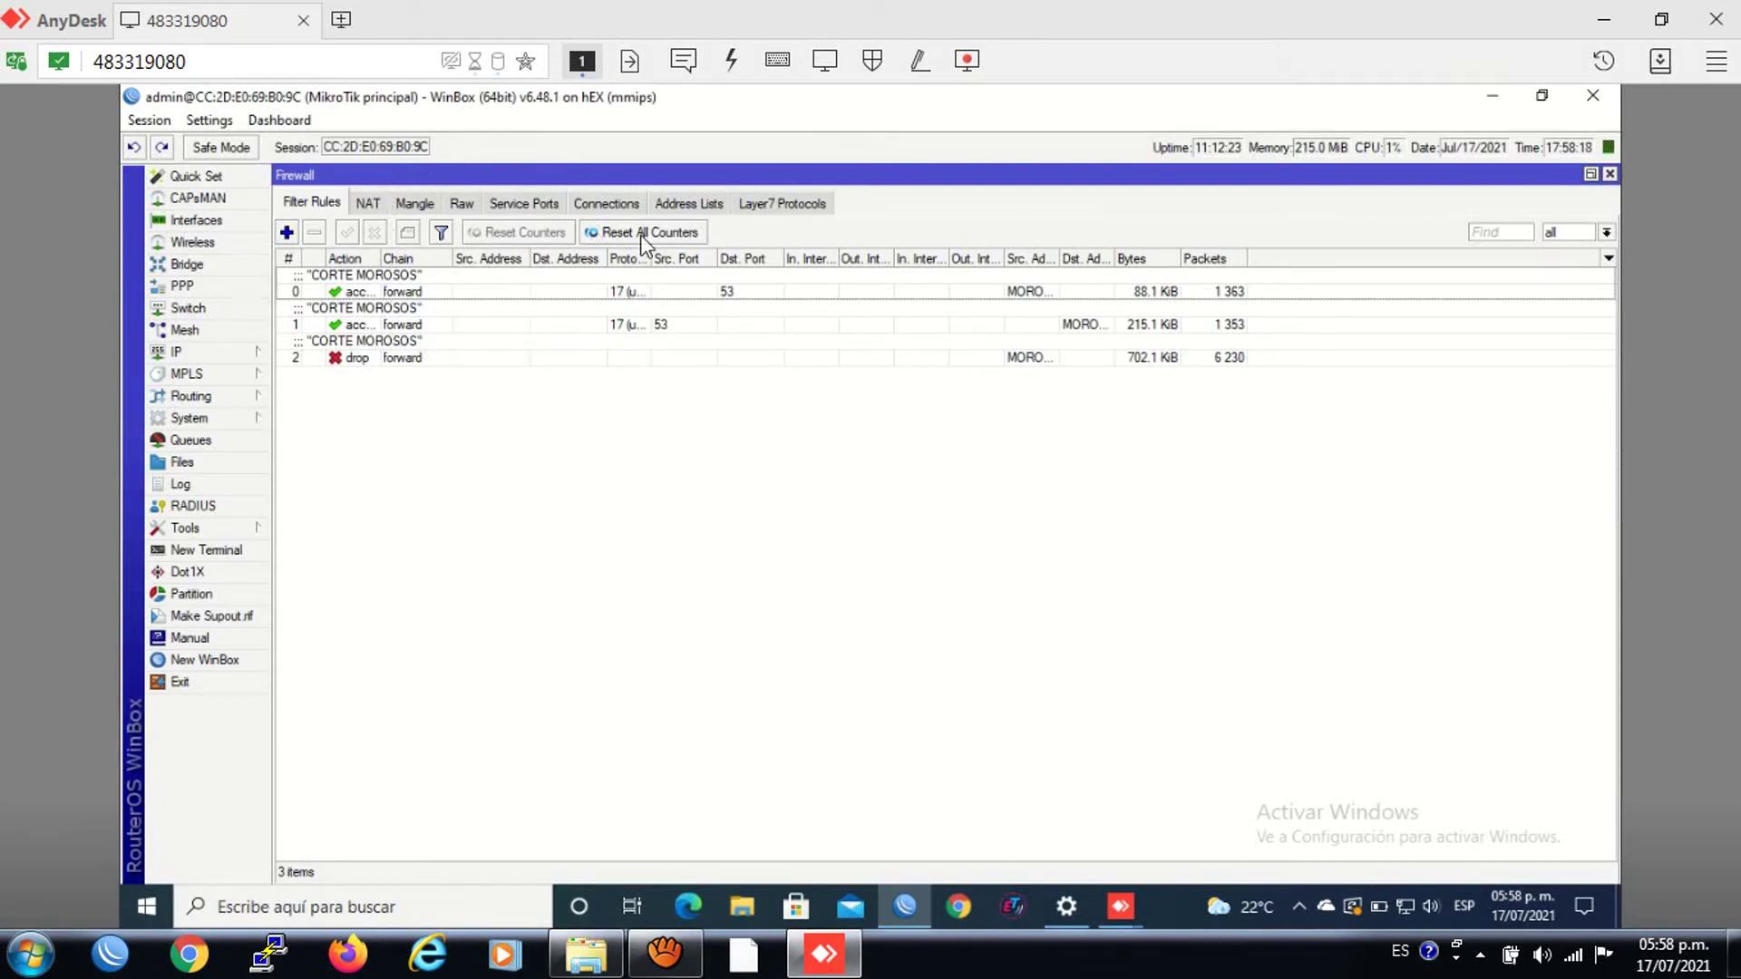
Step: Examine the MOROSOS address list entries and the CORTE MOROSOS rules in the firewall's NAT and filter sections
click(683, 201)
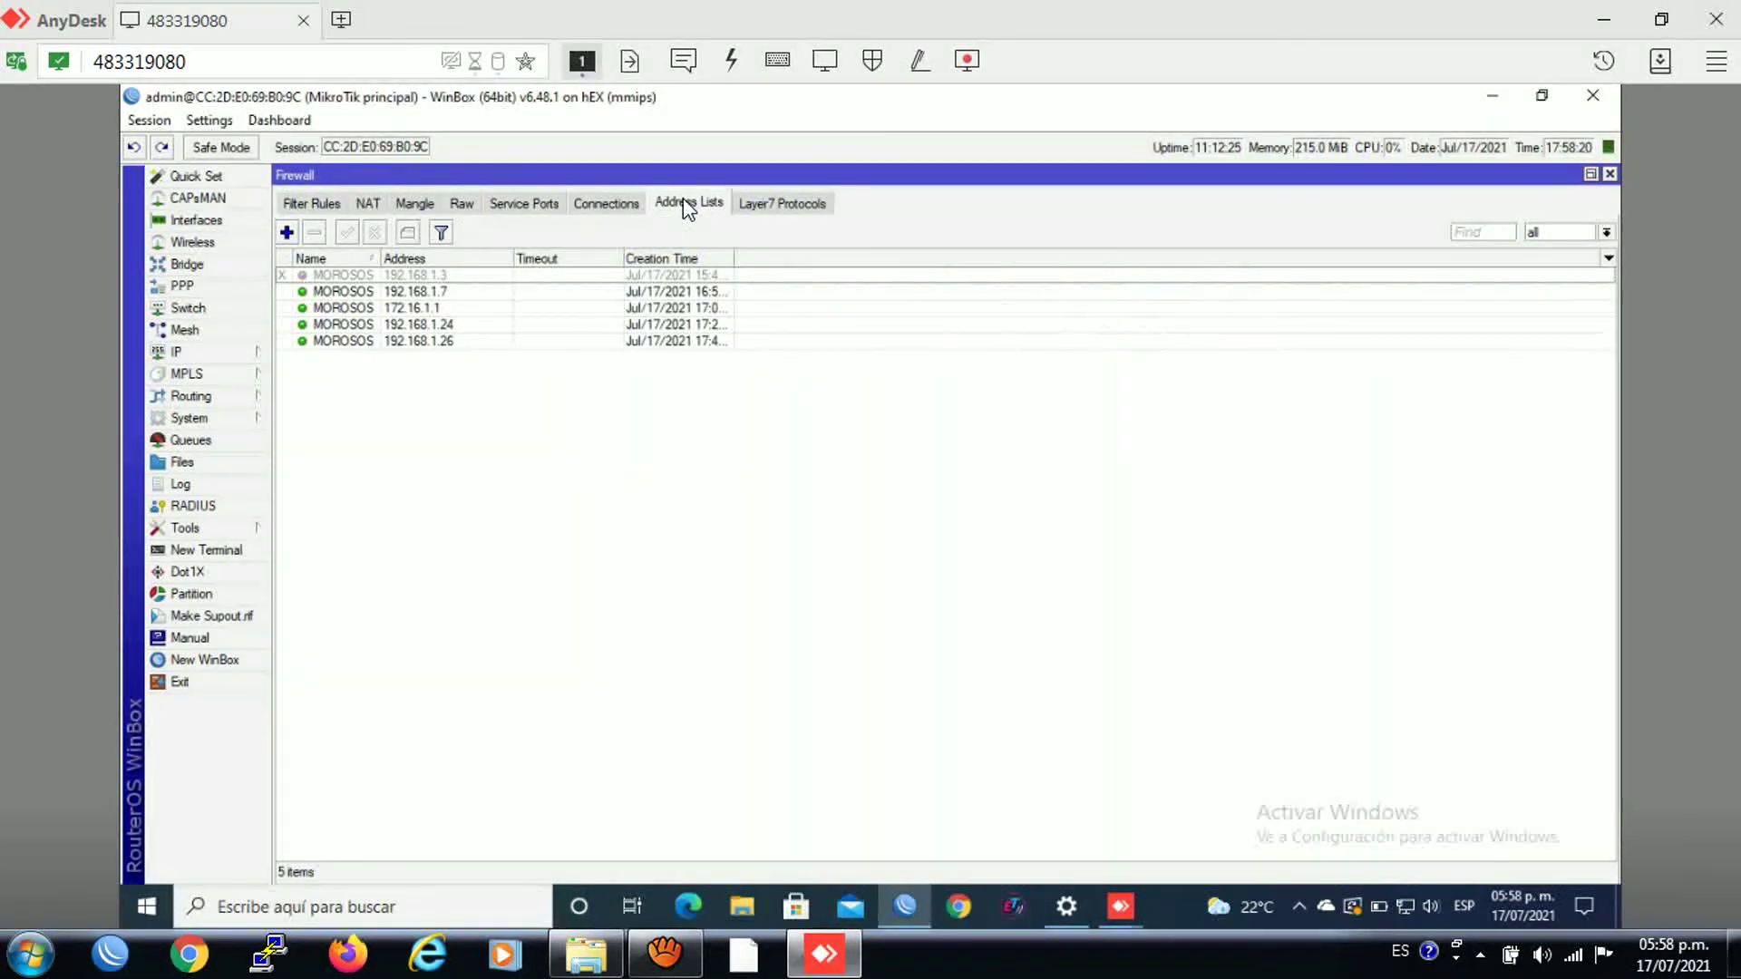
click(369, 205)
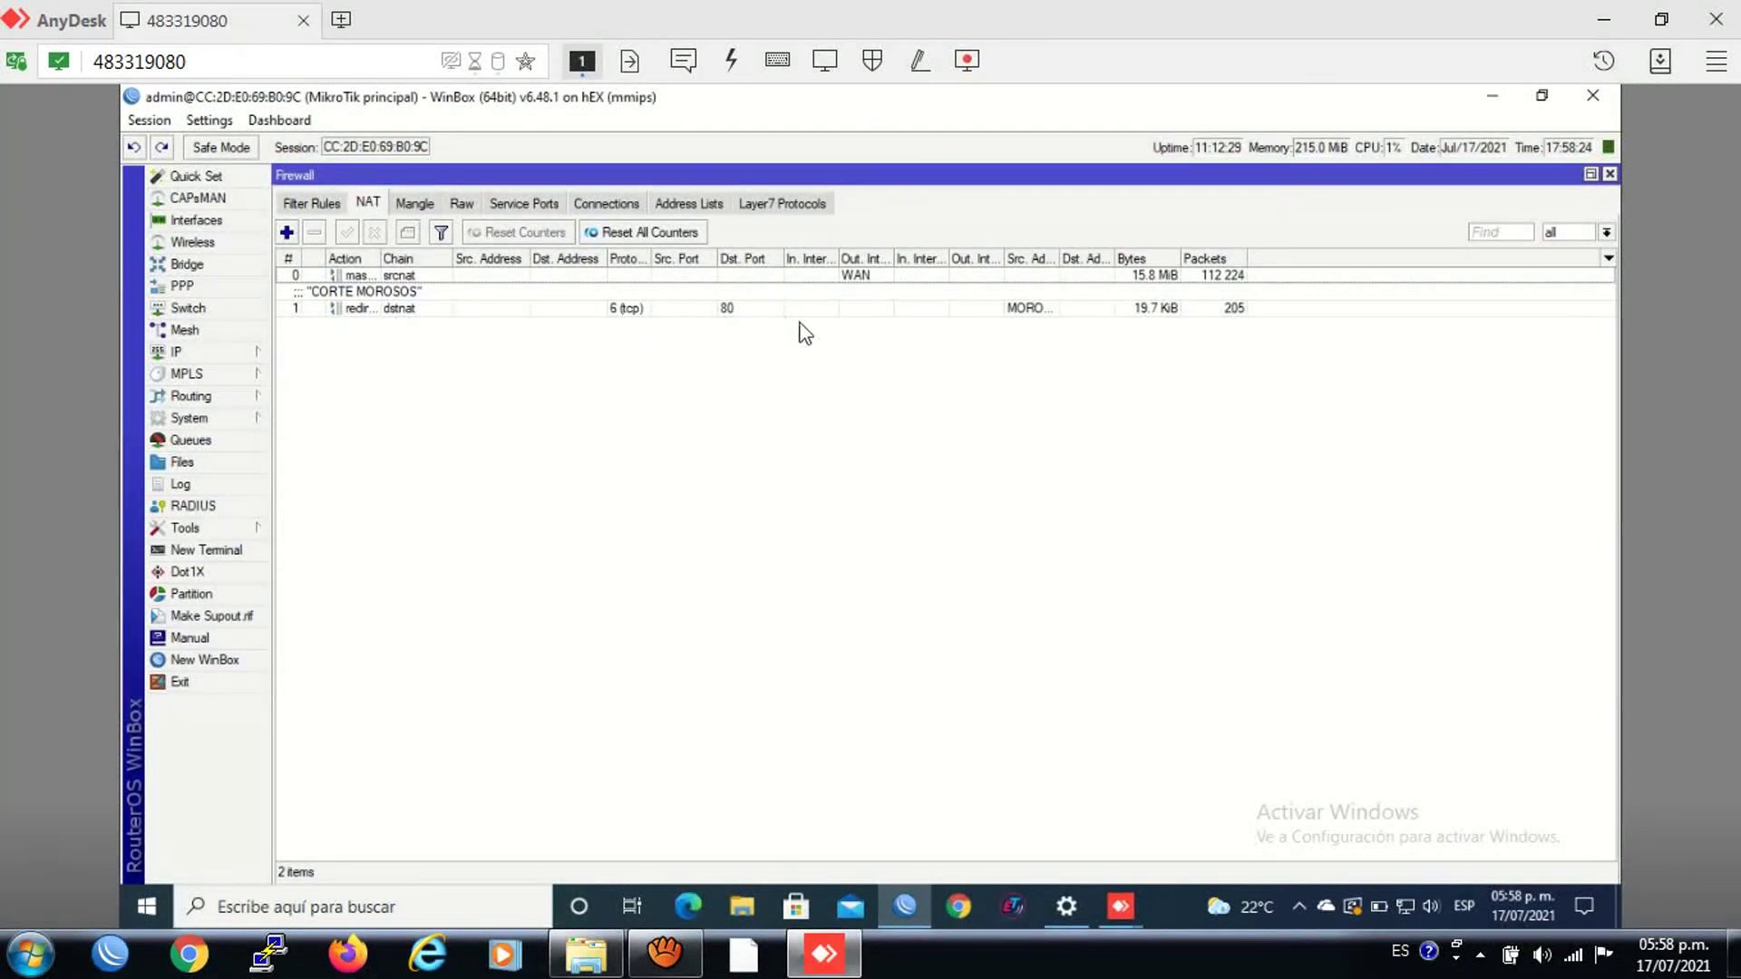
click(332, 203)
click(370, 205)
click(404, 205)
click(335, 203)
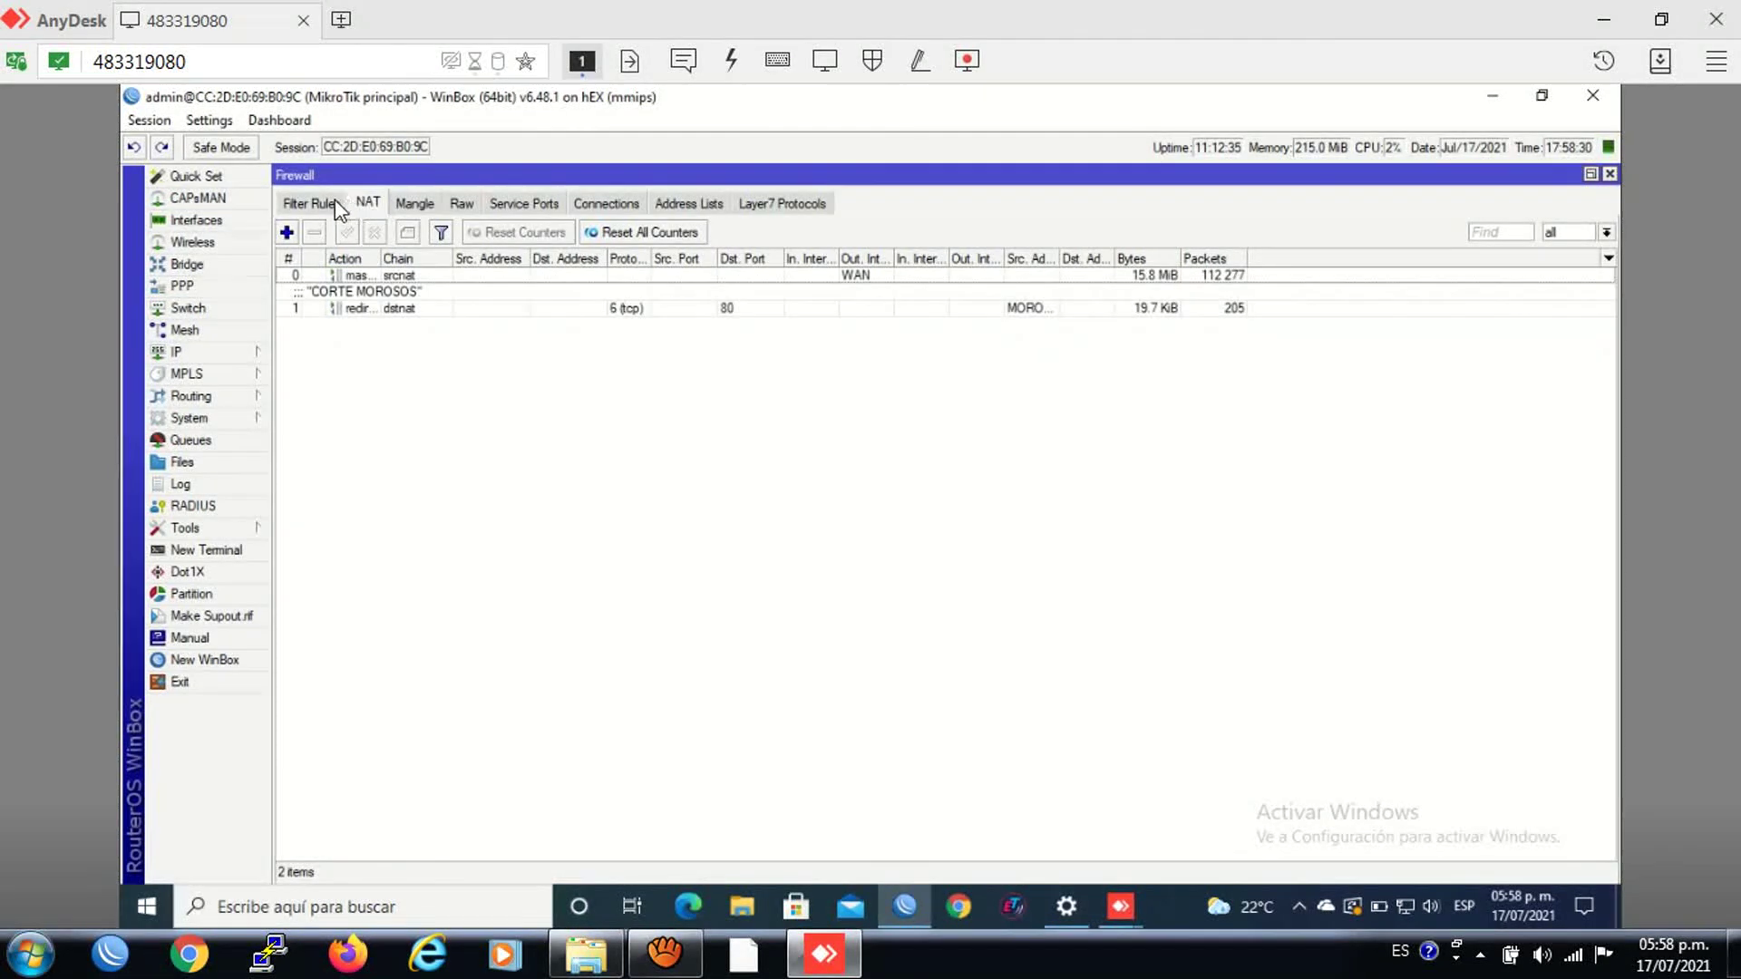